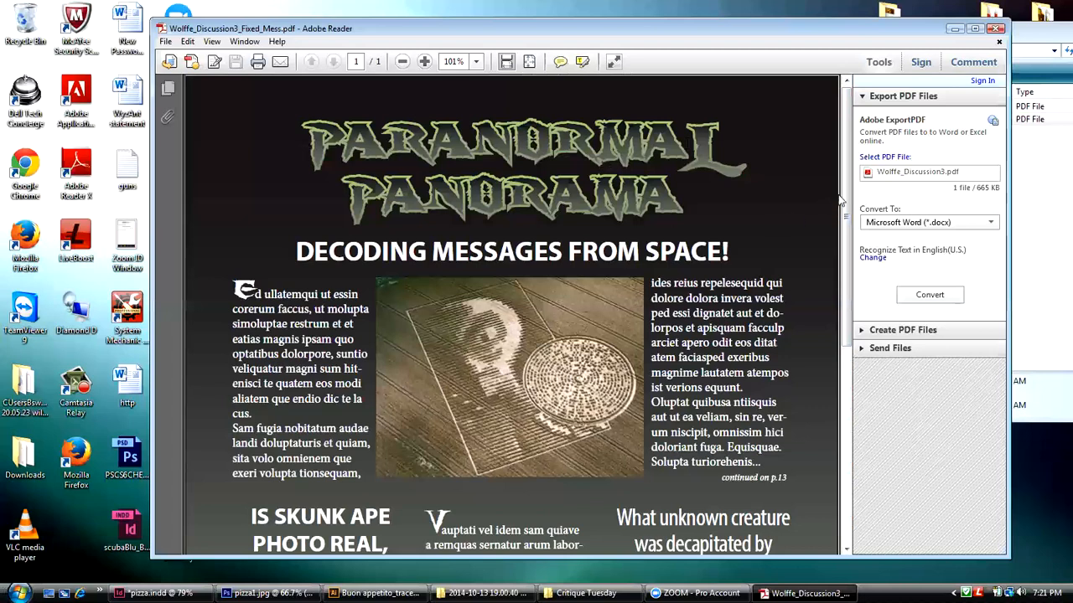
Step: Examine the Paranormal Panorama page from masthead to footer, including its headlines, article columns, photos and drop caps
left_click_drag(841, 201, 842, 220)
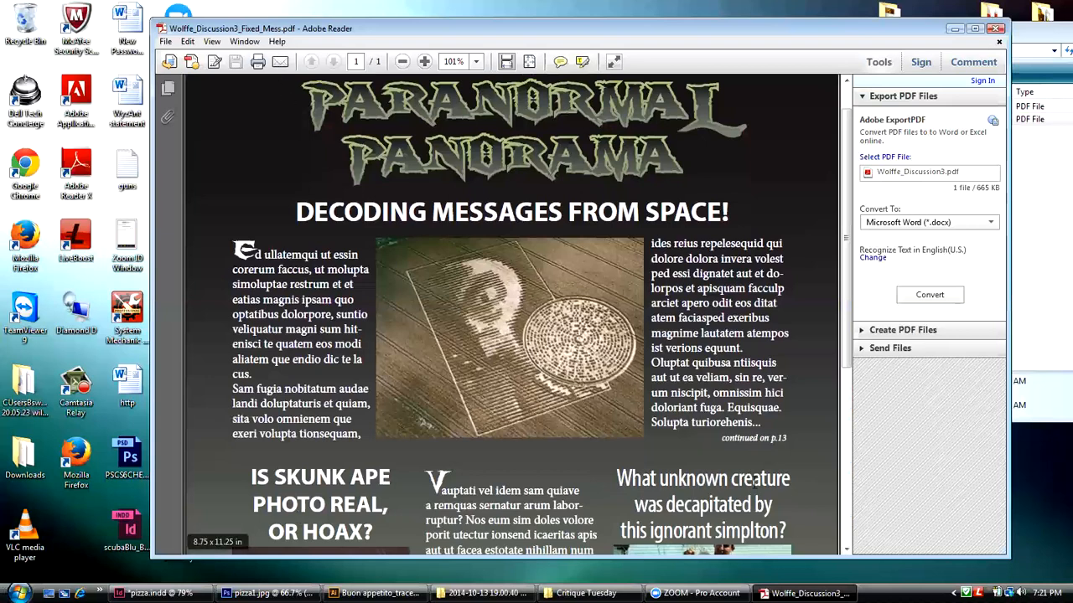
left_click_drag(848, 282, 843, 410)
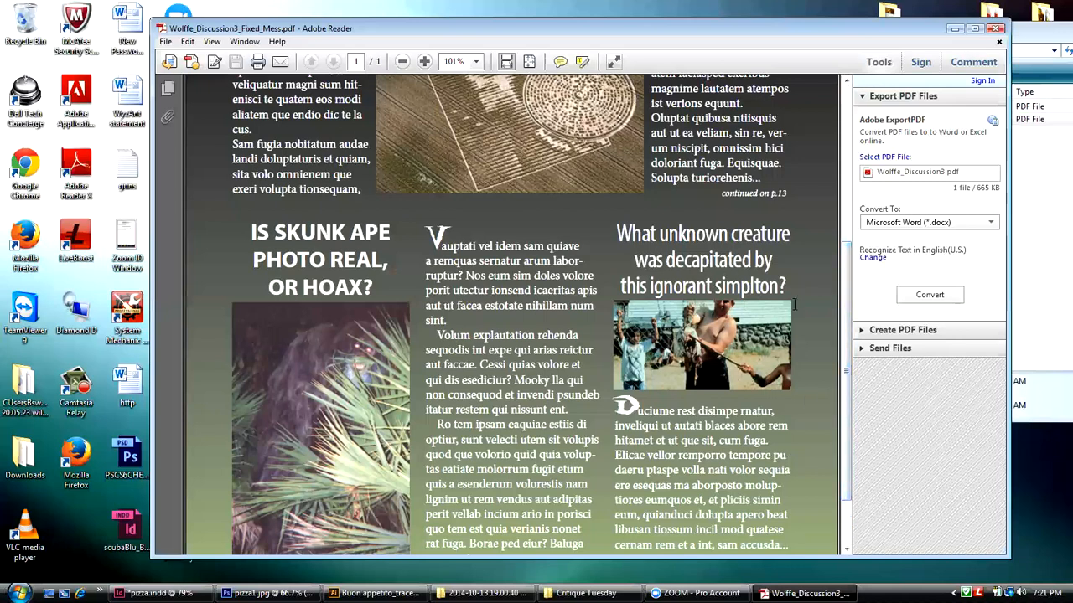
left_click_drag(842, 348, 847, 386)
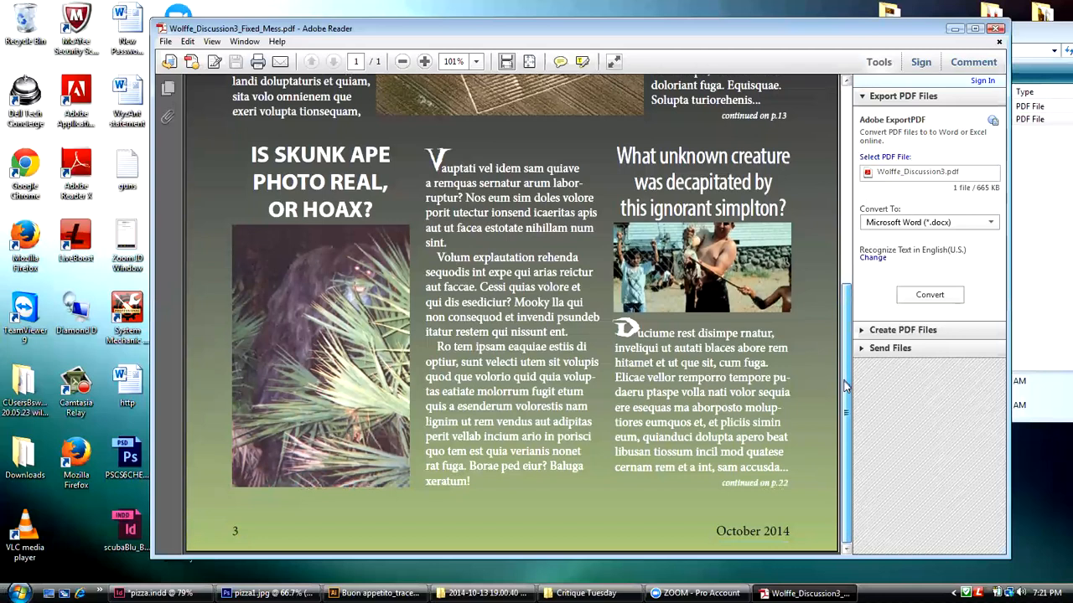
left_click_drag(845, 386, 844, 378)
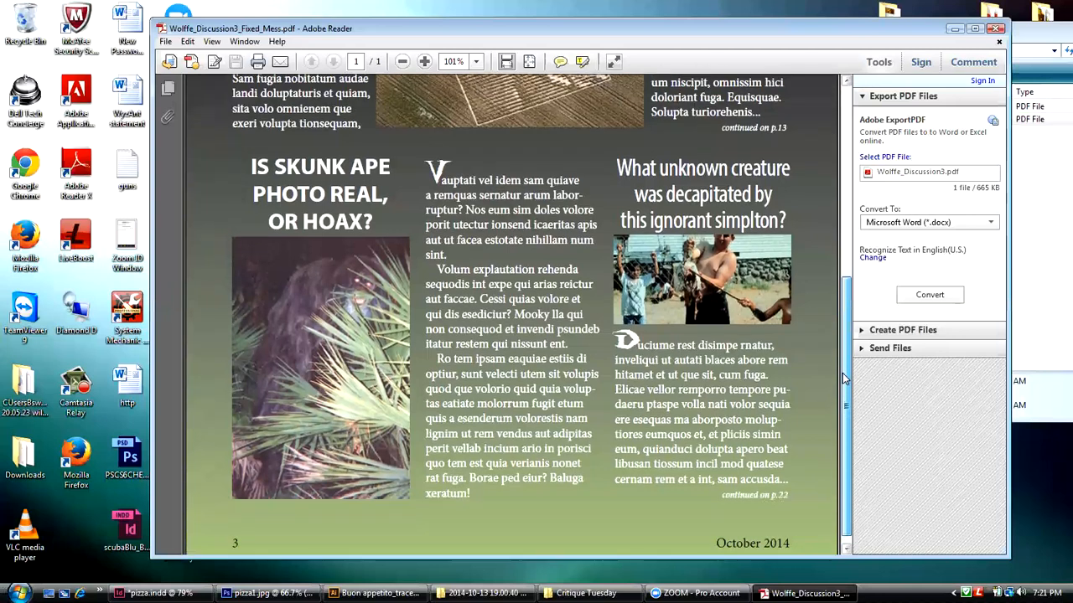
left_click_drag(846, 295, 838, 151)
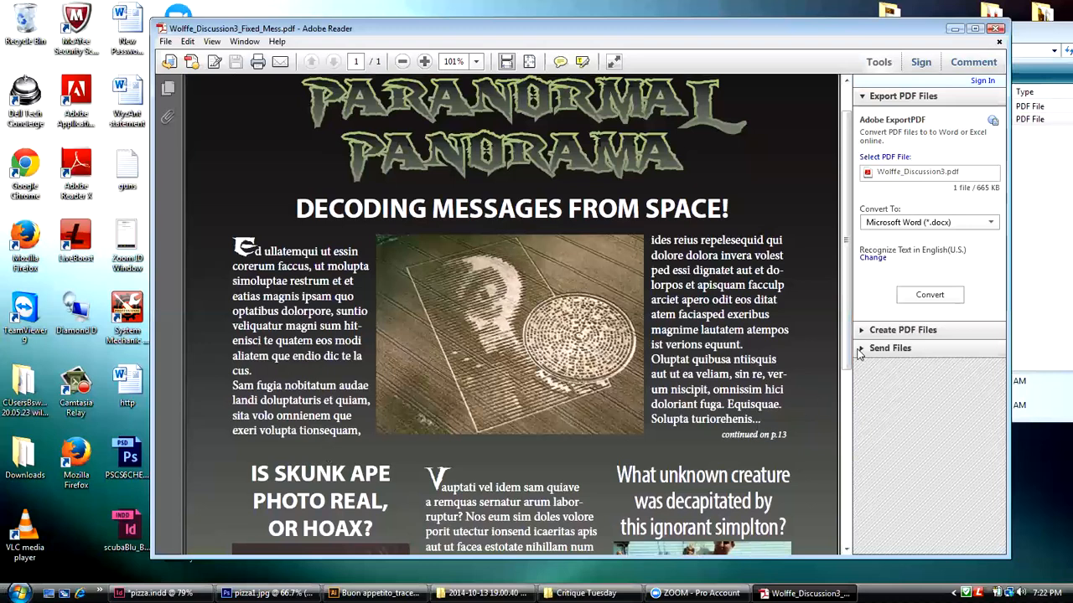
left_click_drag(849, 334, 851, 388)
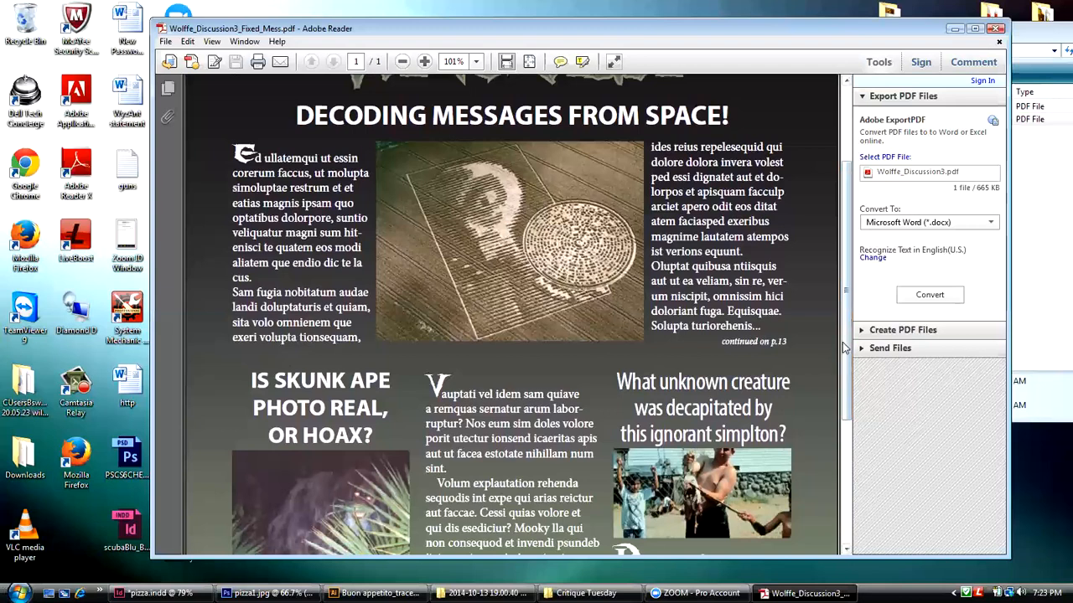
left_click_drag(846, 345, 834, 448)
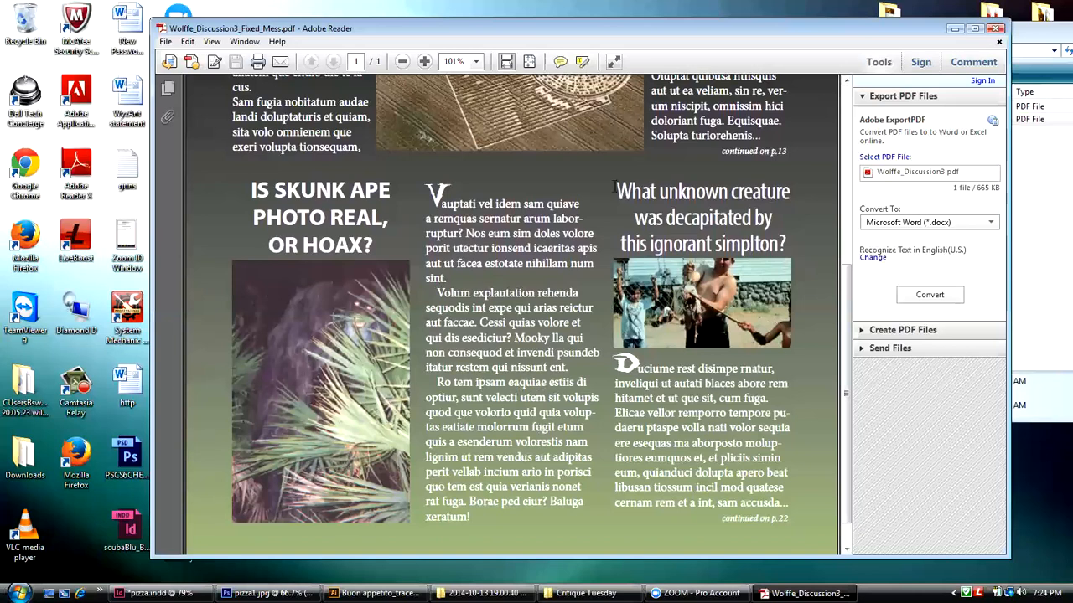
left_click_drag(853, 304, 855, 147)
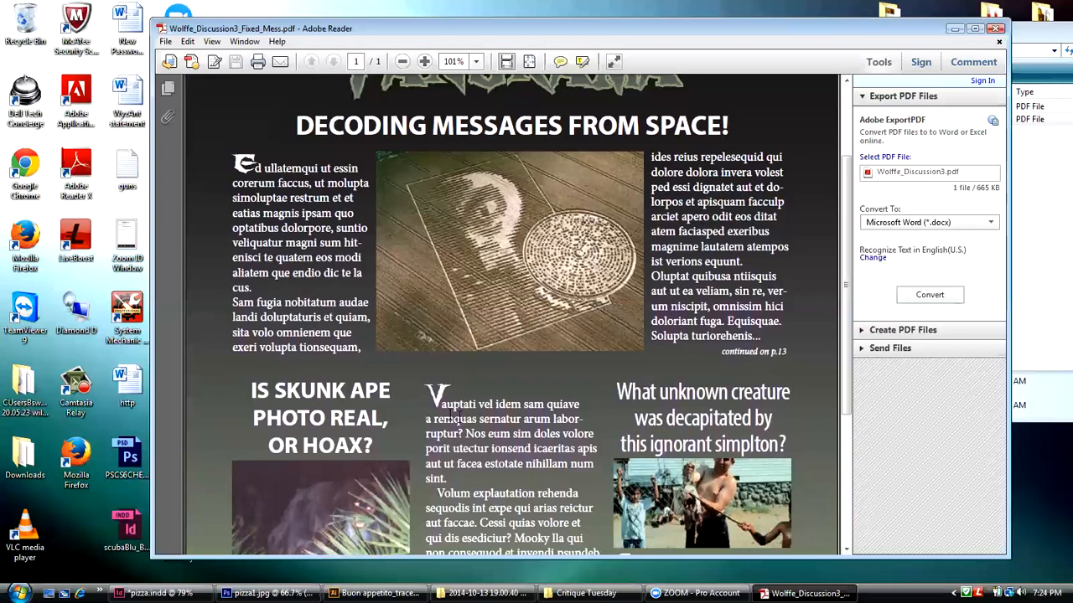
scroll(846, 419, "down", 4)
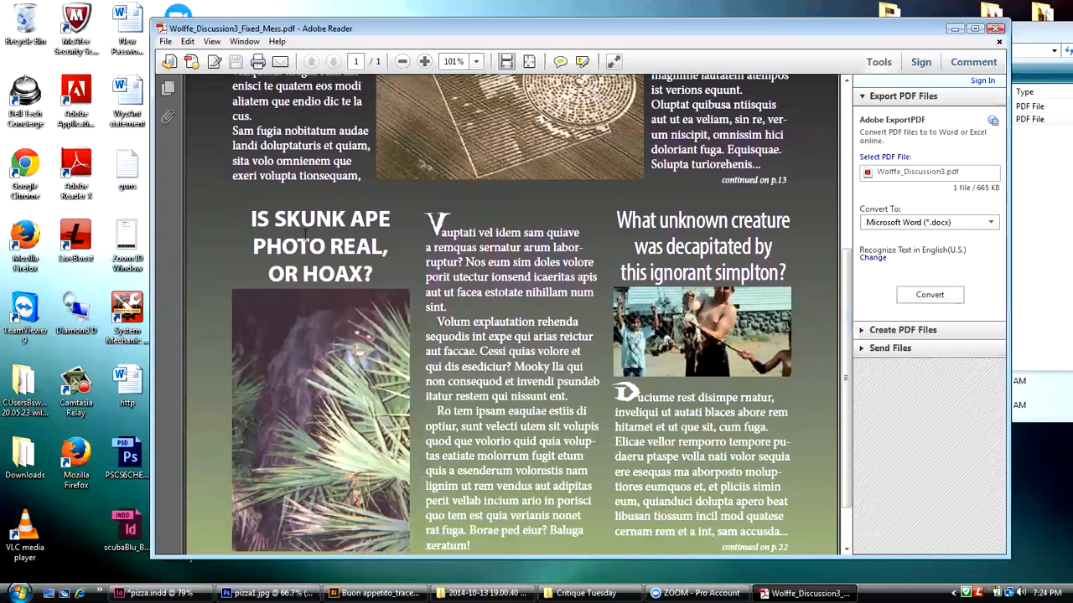
scroll(846, 287, "down", 1)
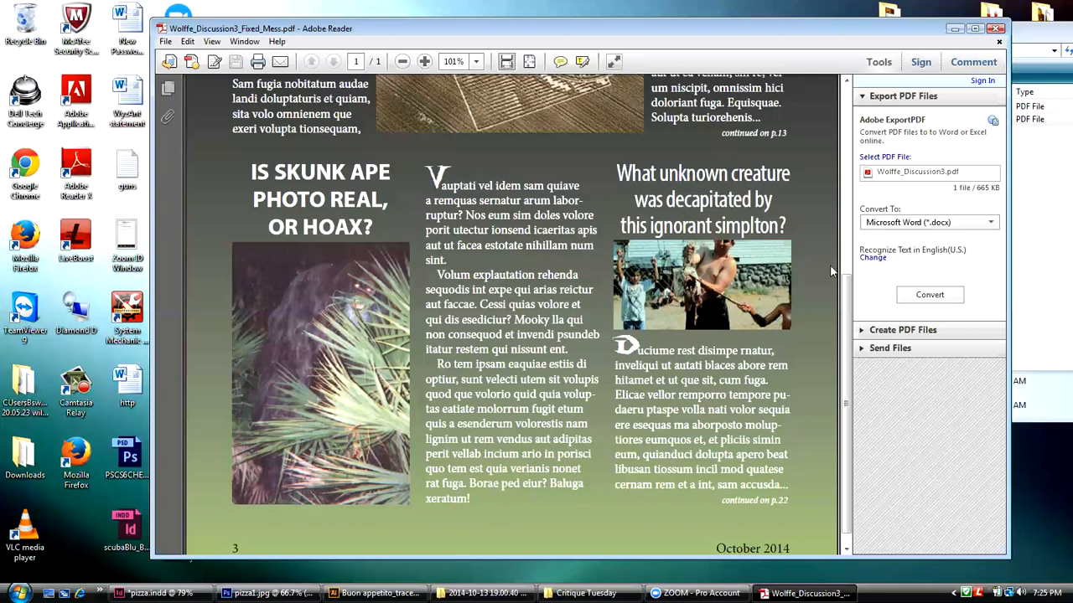
left_click_drag(845, 295, 848, 252)
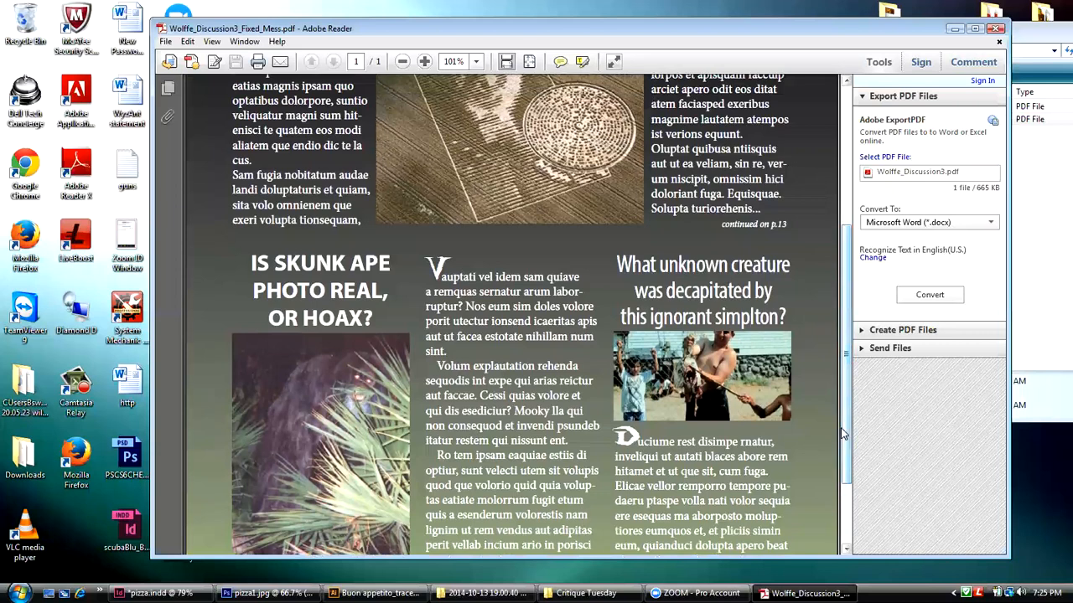
left_click_drag(843, 434, 839, 469)
scroll(839, 470, "down", 2)
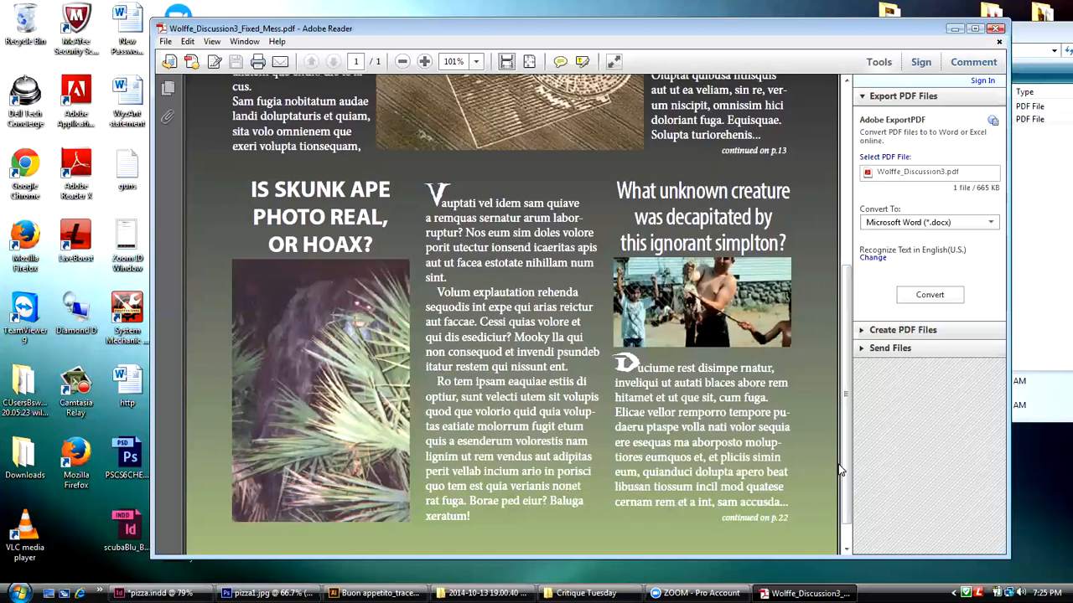
left_click_drag(850, 412, 858, 161)
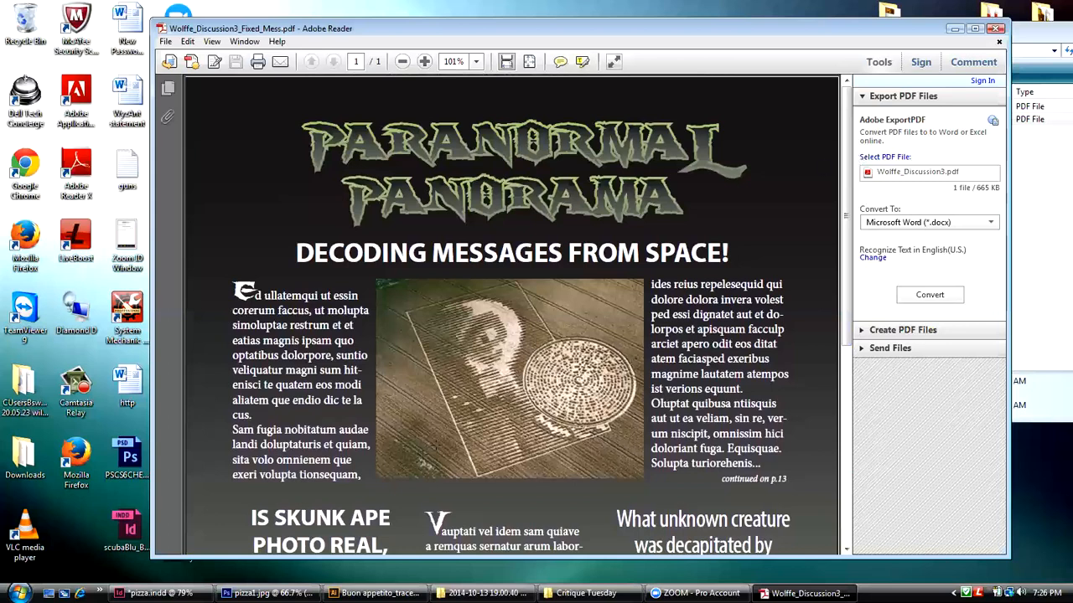
Step: Switch to the pizza.indd document in InDesign and shift its window aside so the desktop and PDF window show behind it
left_click(155, 594)
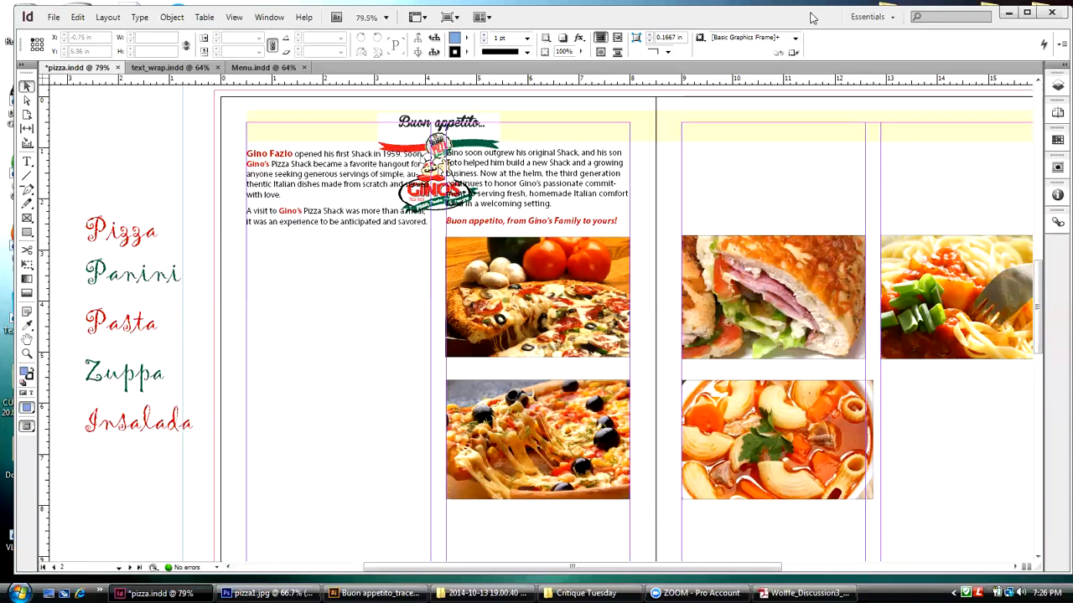
left_click_drag(813, 18, 293, 27)
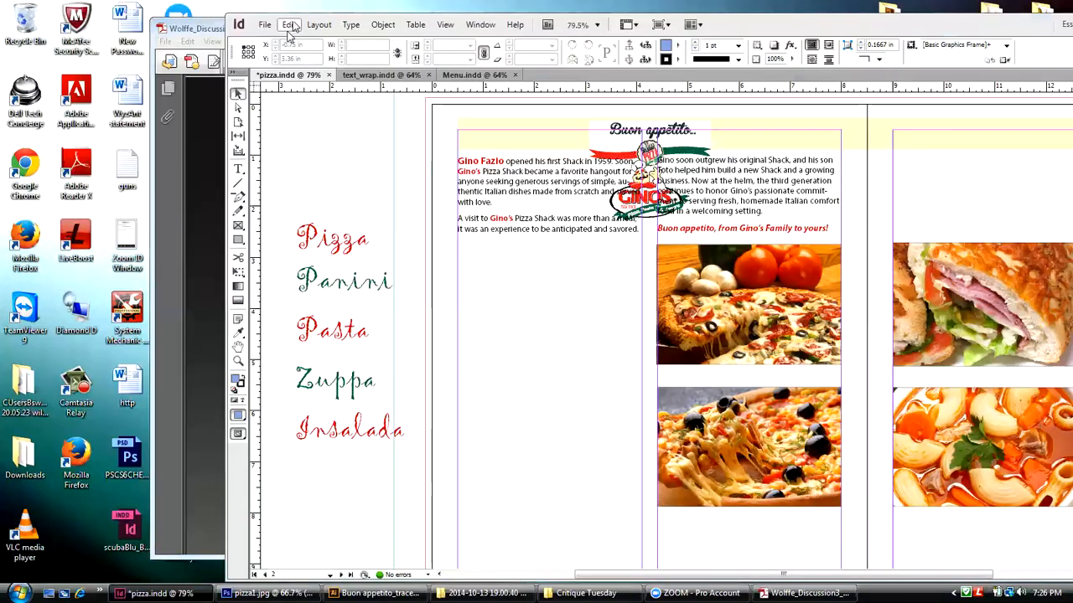
left_click_drag(300, 32, 273, 41)
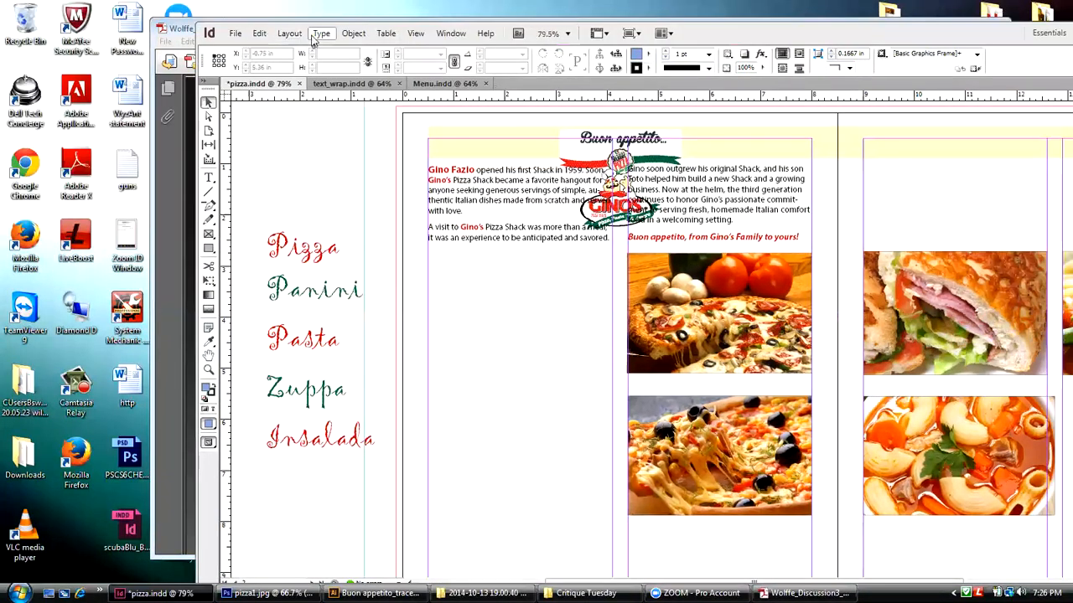
Step: Activate the Type tool and browse the available font families and the styles of Myriad Pro
left_click(209, 177)
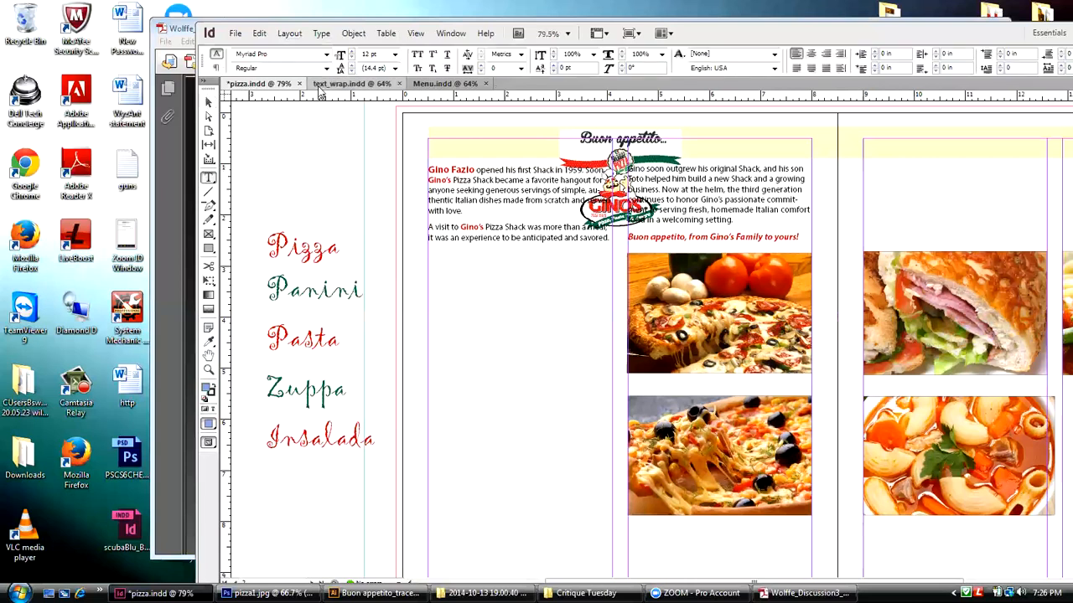
left_click(327, 56)
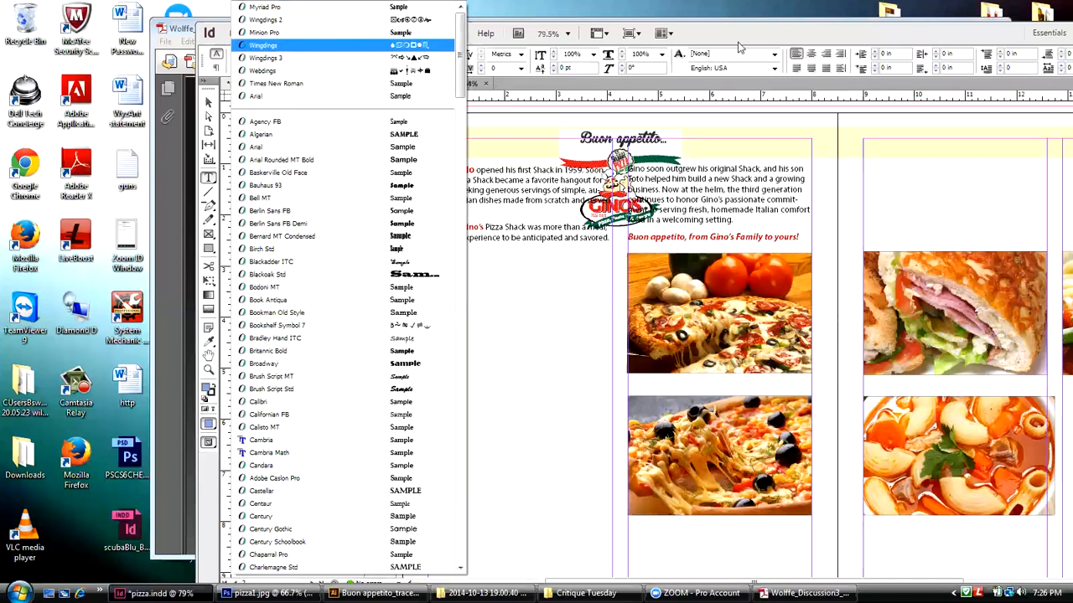
key("Escape")
left_click(326, 67)
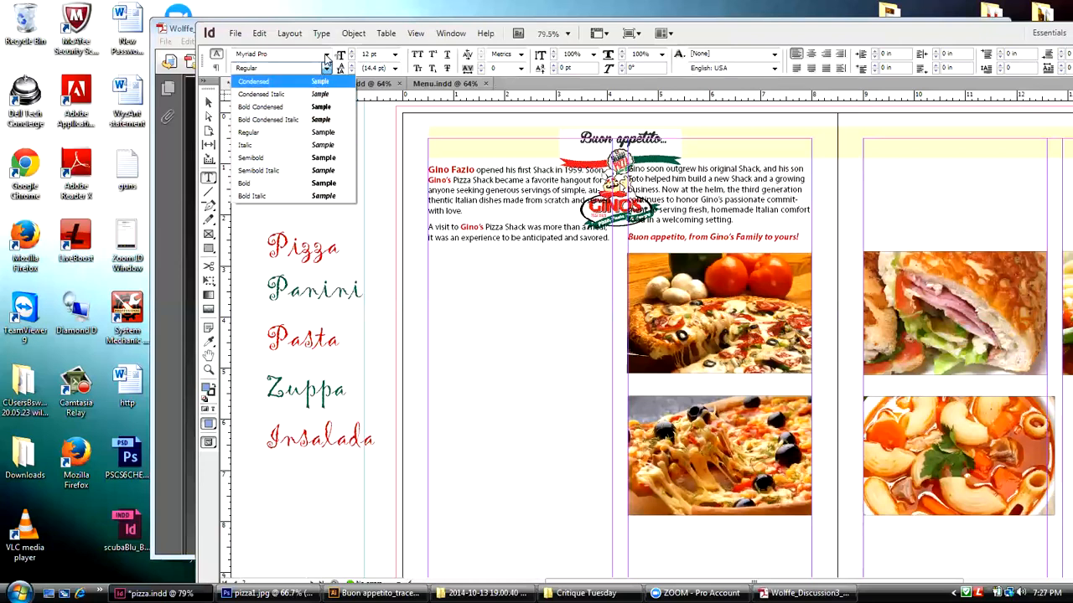
left_click(326, 66)
left_click(326, 56)
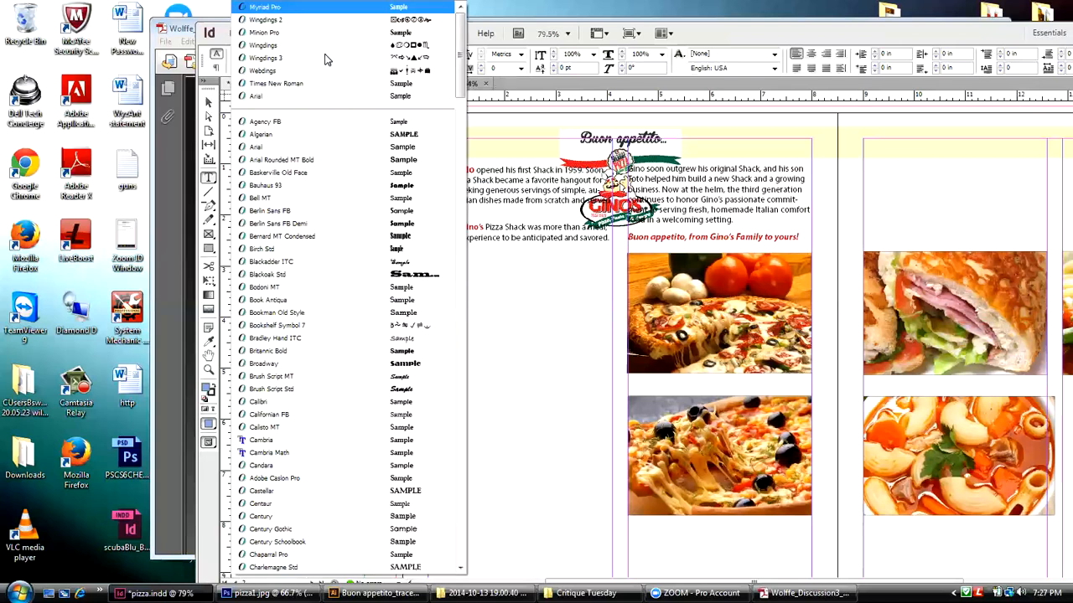
left_click(708, 30)
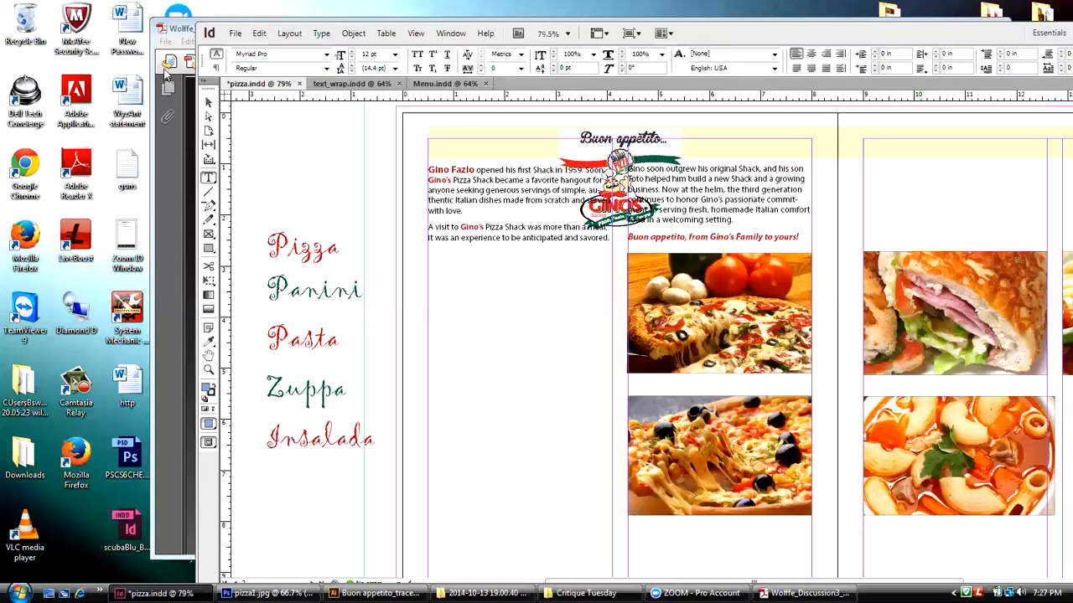
Step: Try the Haettenschweiler font family for the Type tool and set it back to Myriad Pro
left_click(272, 54)
type("Haettenschweiler")
left_click_drag(289, 54, 229, 49)
type("H")
left_click(327, 55)
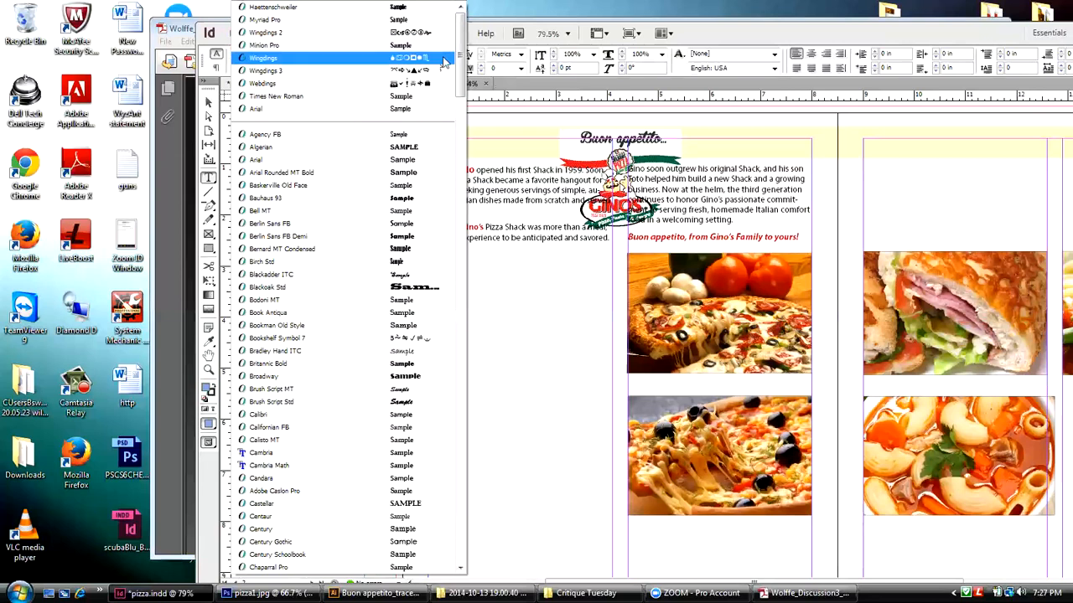
left_click(263, 18)
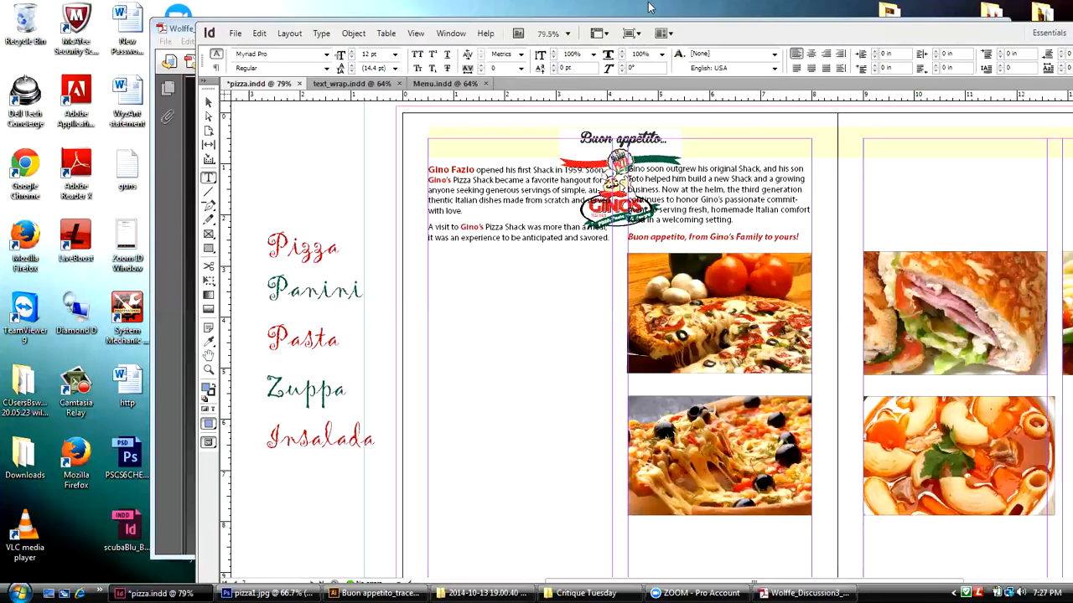
Step: Put the InDesign window away and examine the masthead, lead story and lower headlines of the PDF in Adobe Reader
left_click_drag(974, 33, 786, 39)
left_click(996, 35)
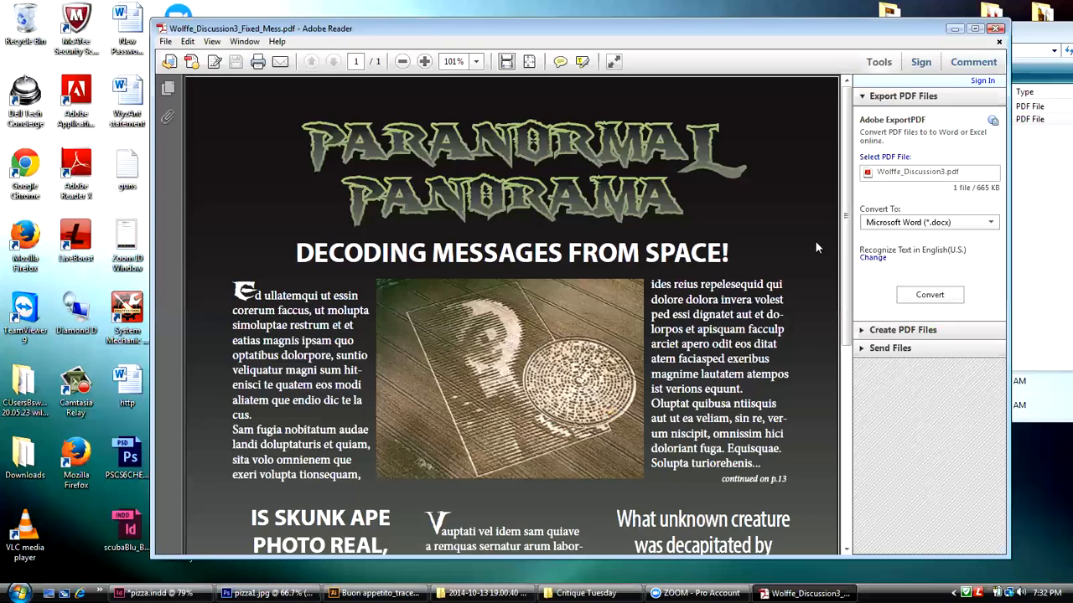
left_click_drag(845, 220, 849, 170)
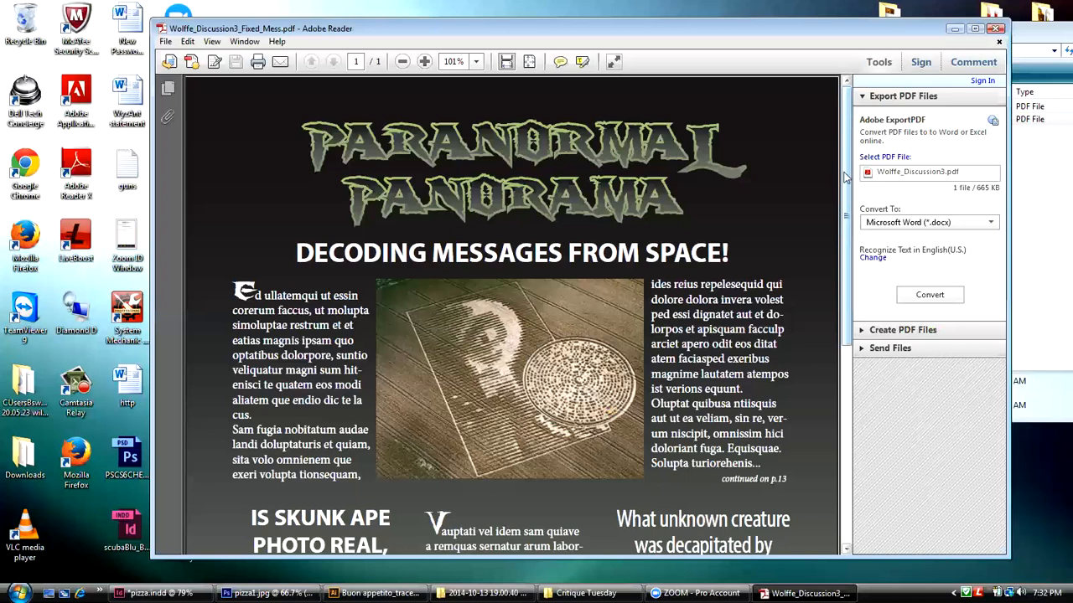
left_click_drag(847, 156, 847, 166)
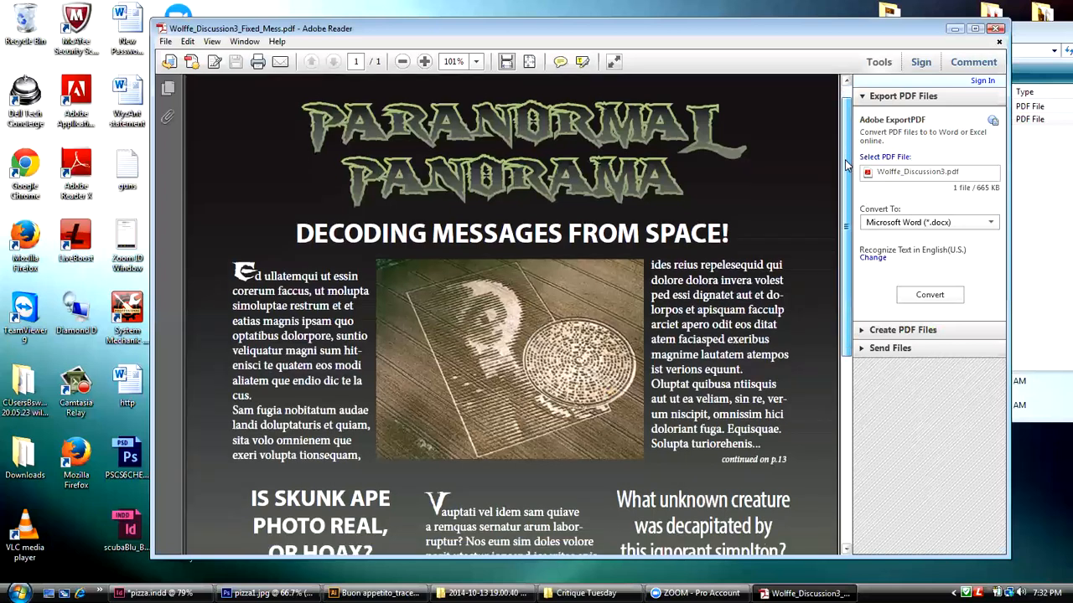
left_click_drag(845, 165, 846, 149)
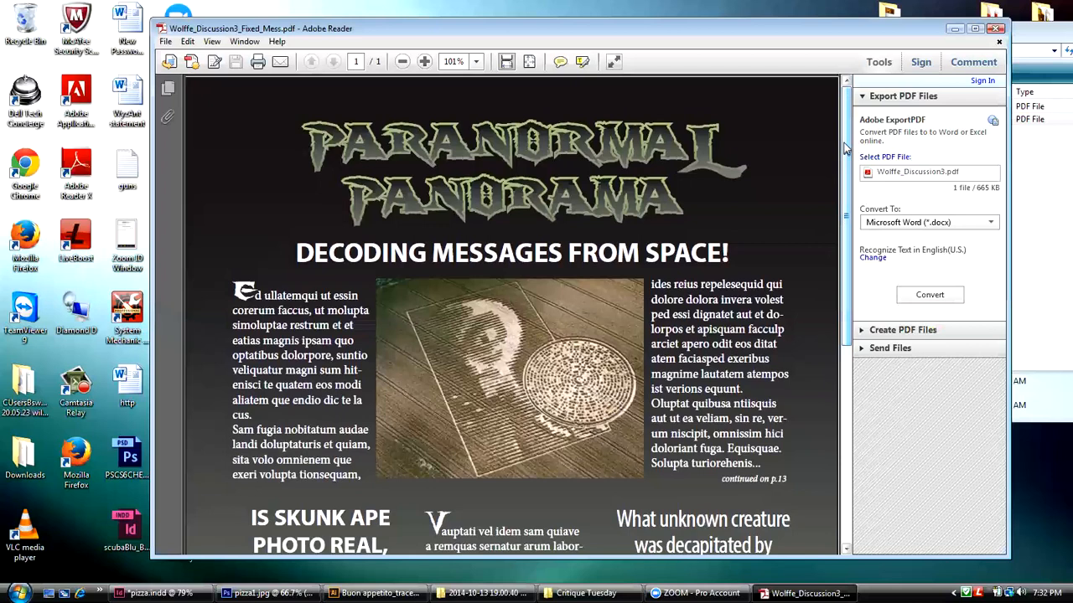
left_click_drag(845, 148, 840, 238)
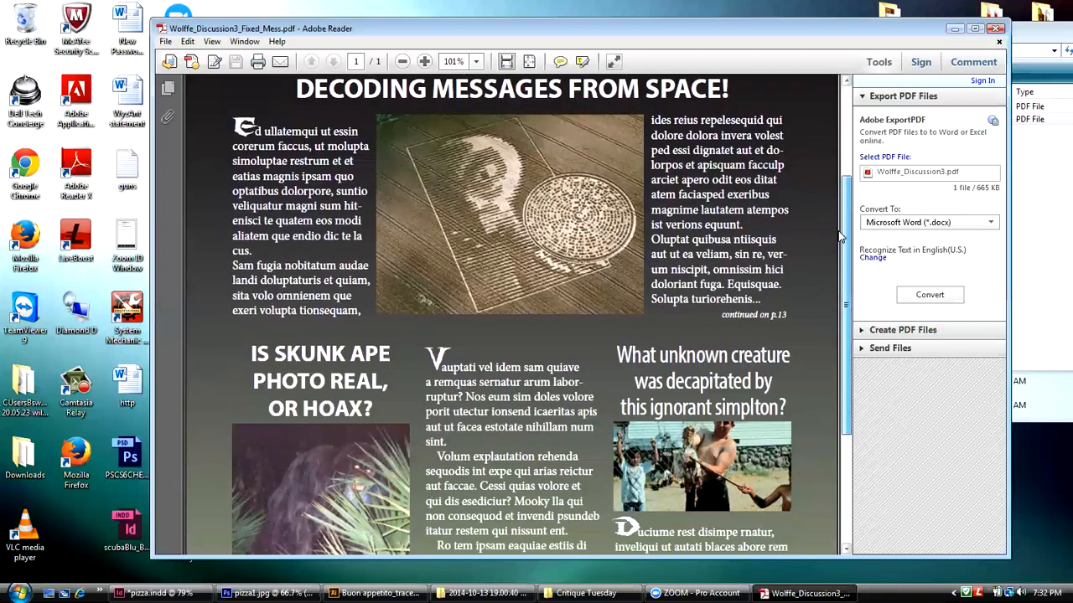
left_click_drag(840, 237, 846, 138)
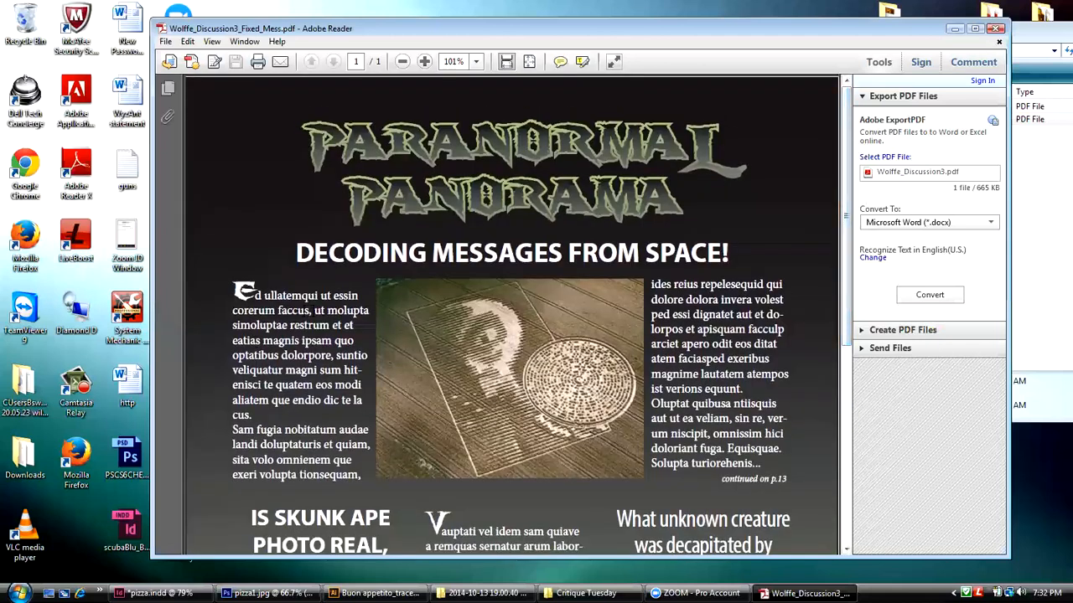
Step: Highlight the word "faccus", the word "SKUNK" and the letters "OR" and "L" in "PARANORMAL" to examine the page's typefaces
double_click(309, 313)
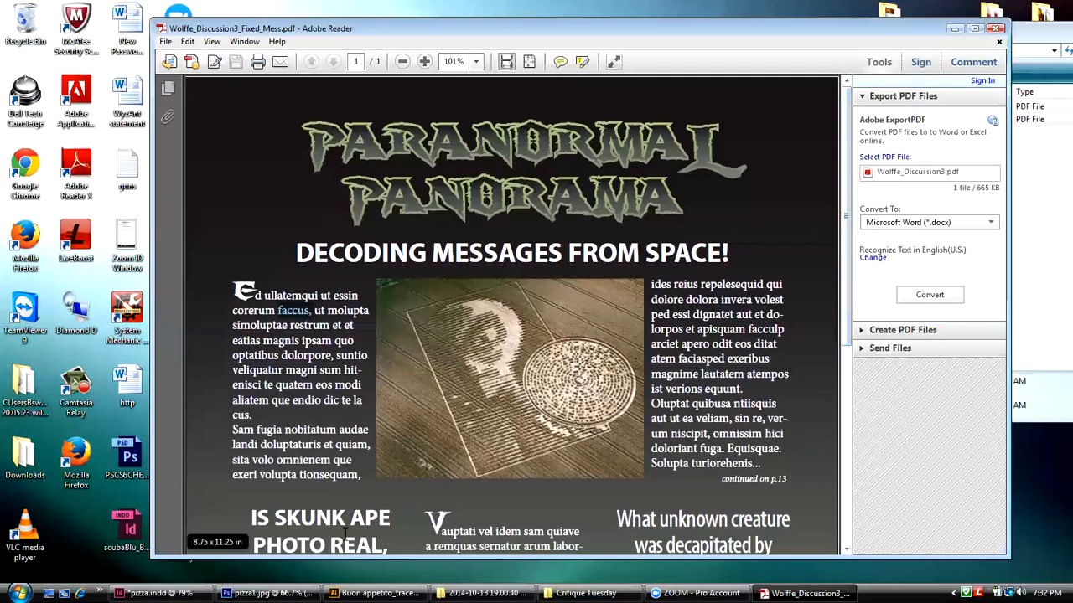
left_click_drag(344, 526, 276, 520)
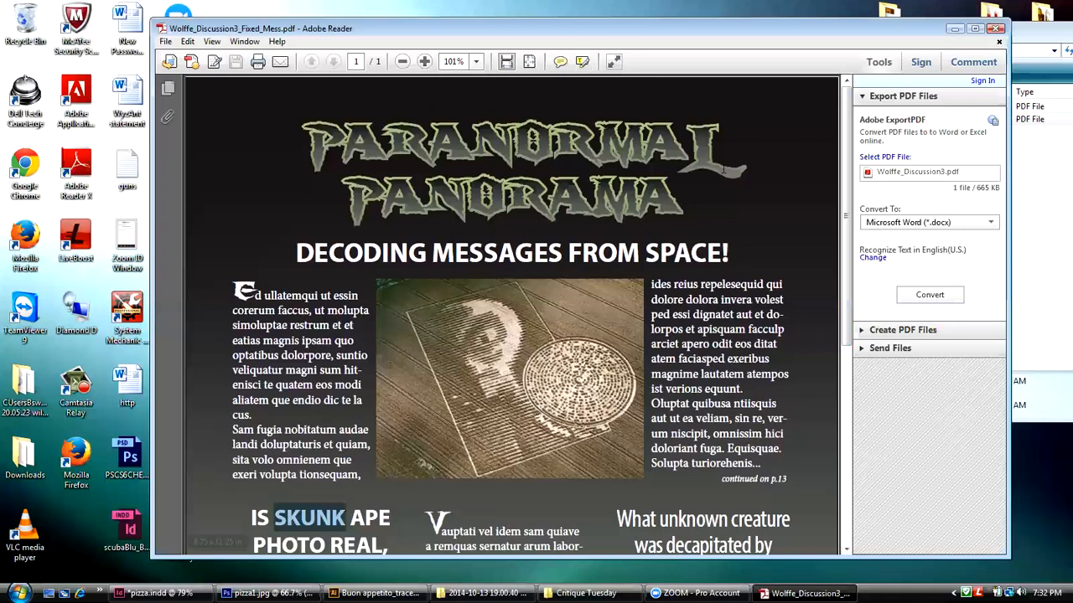
left_click(743, 169)
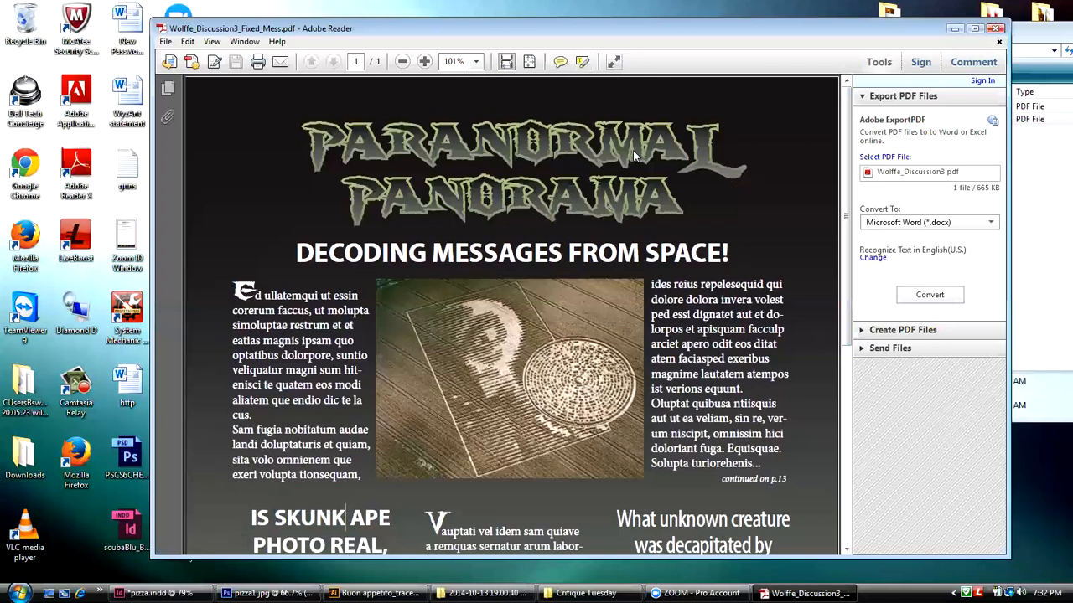
left_click_drag(598, 150, 522, 142)
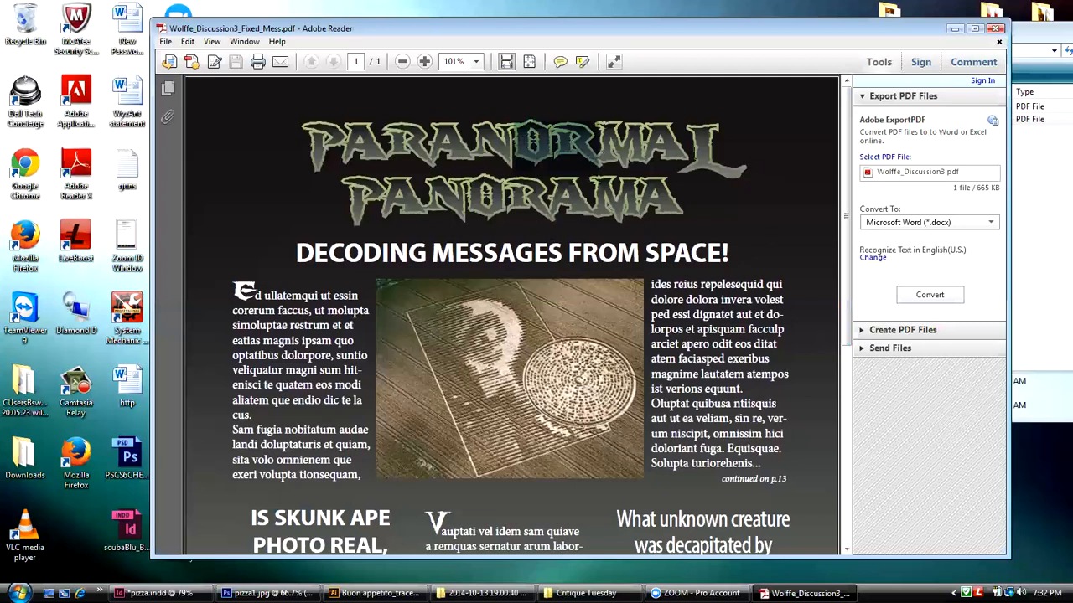
left_click(694, 152)
left_click_drag(695, 151, 703, 151)
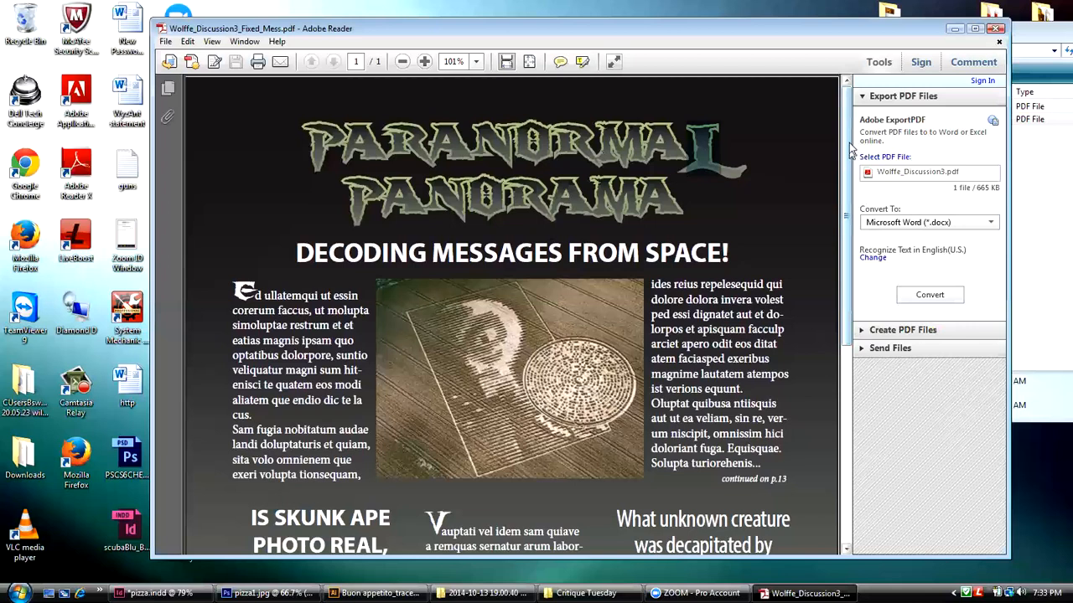
left_click(796, 156)
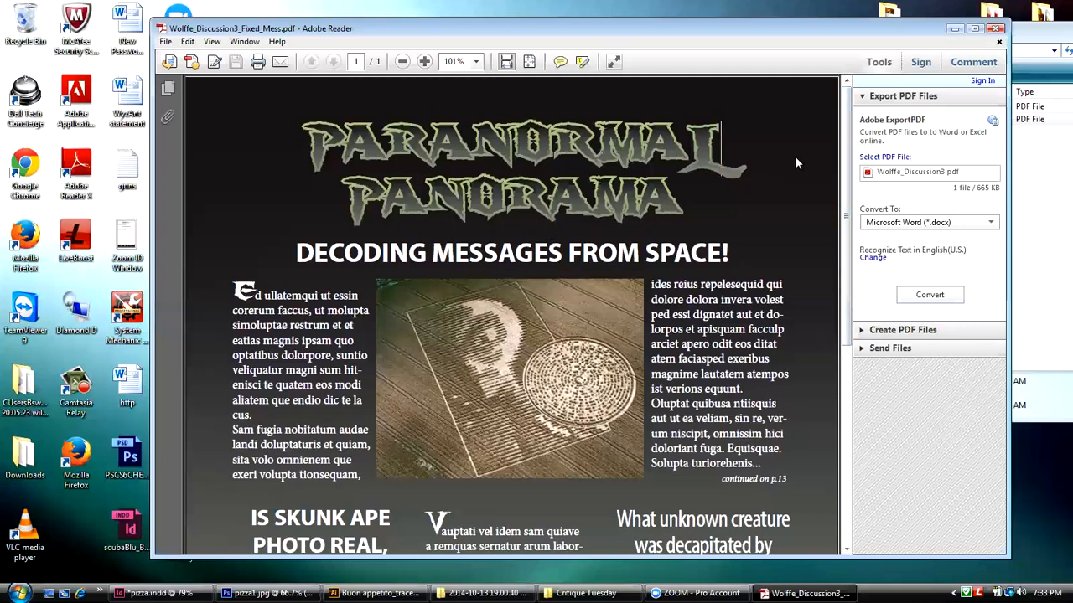
Step: Examine the lead story, the lower stories and the page footer of the magazine PDF
left_click_drag(846, 130, 868, 213)
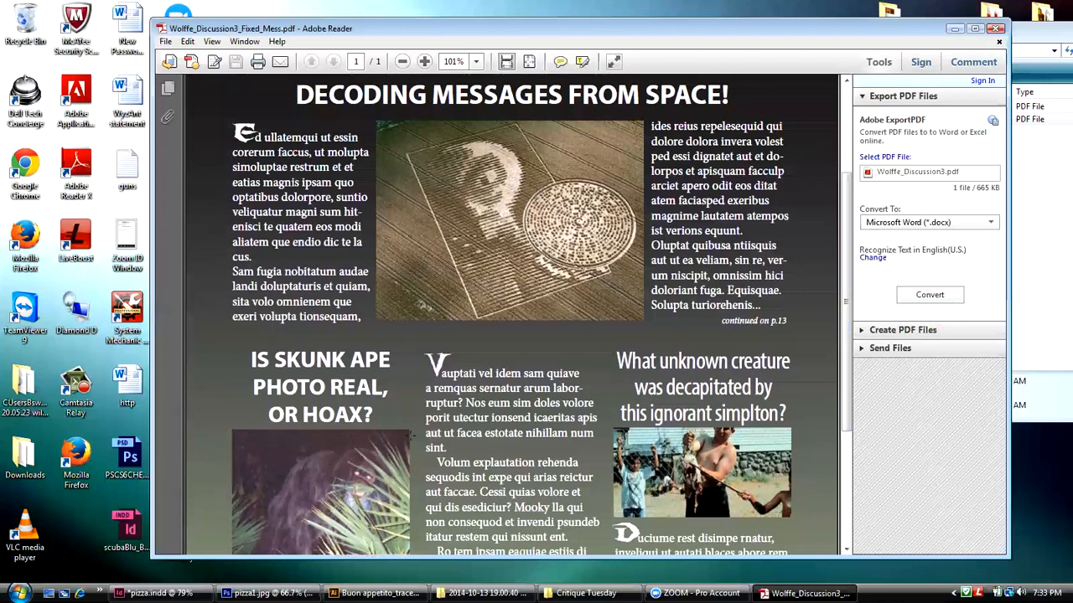
left_click_drag(849, 271, 826, 432)
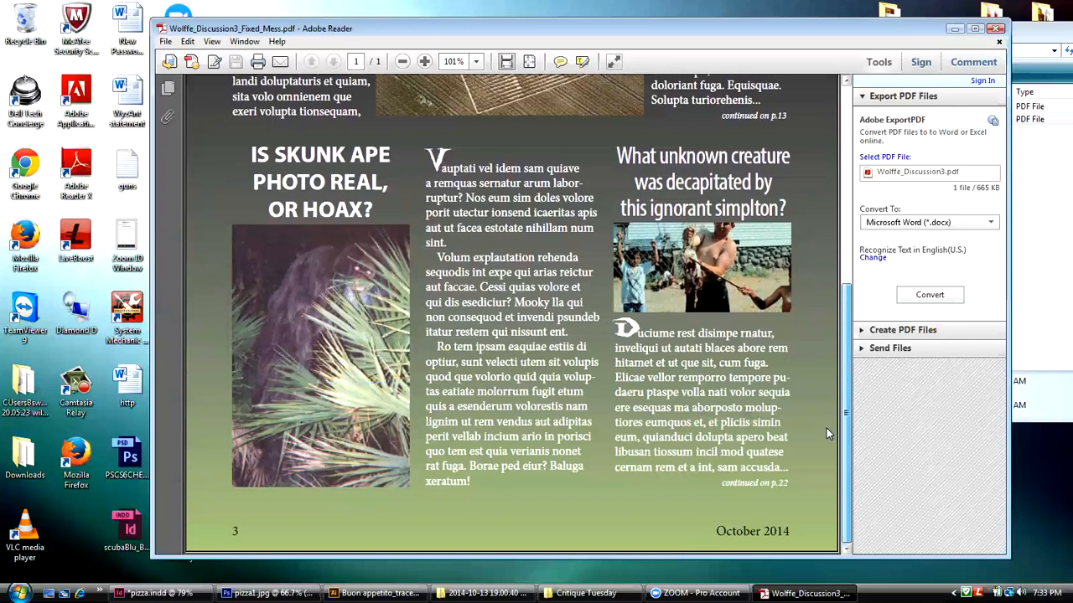
scroll(826, 428, "up", 5)
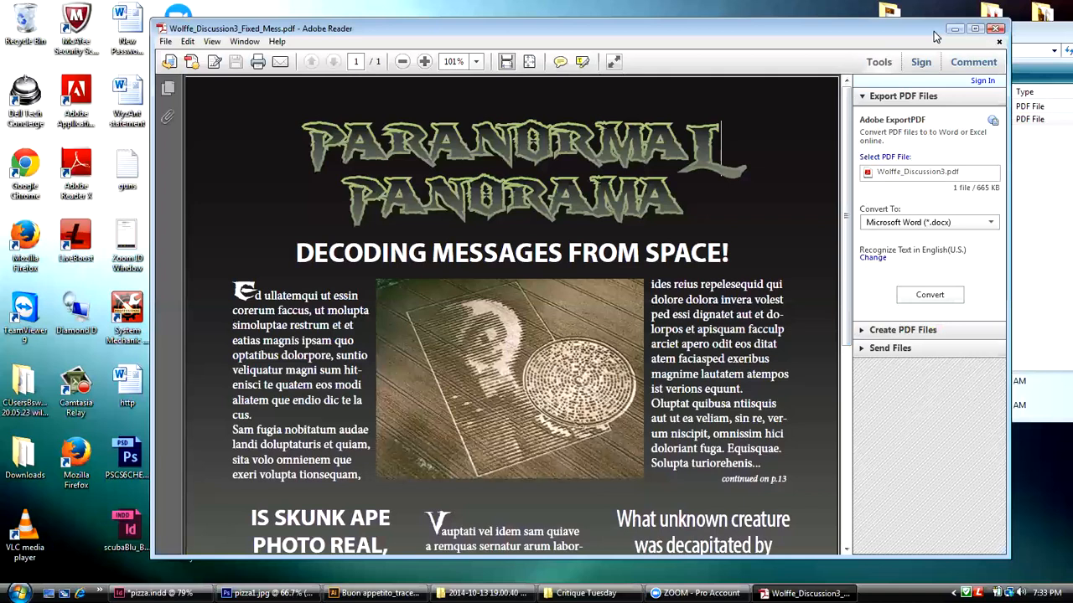
Step: Close the magazine PDF and the Critique Tuesday folder window, and reposition the InDesign window so its workspace is fully in view
left_click_drag(934, 31, 870, 30)
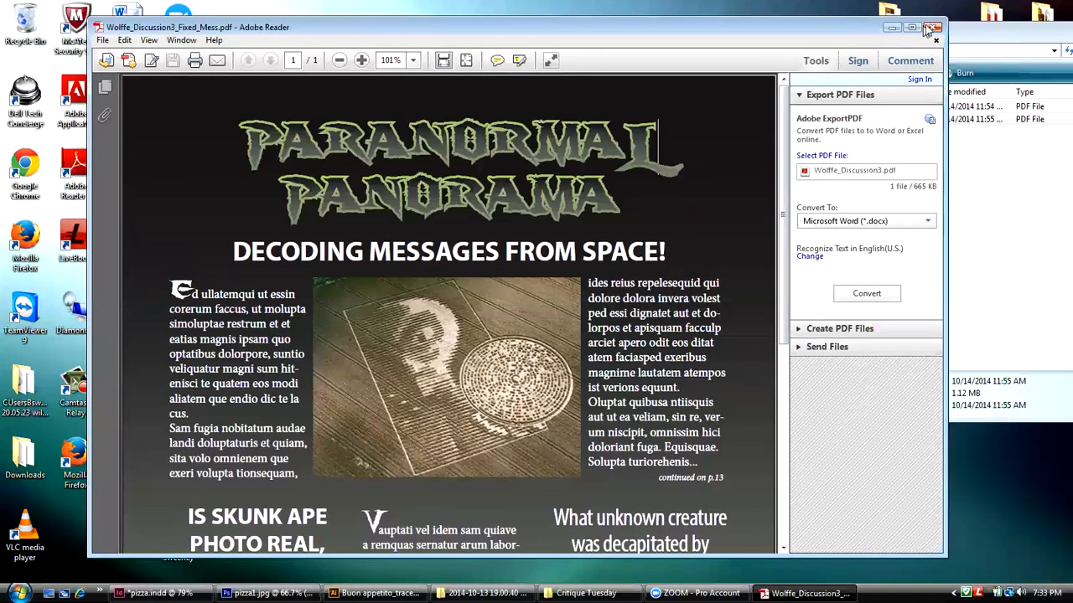
left_click(930, 29)
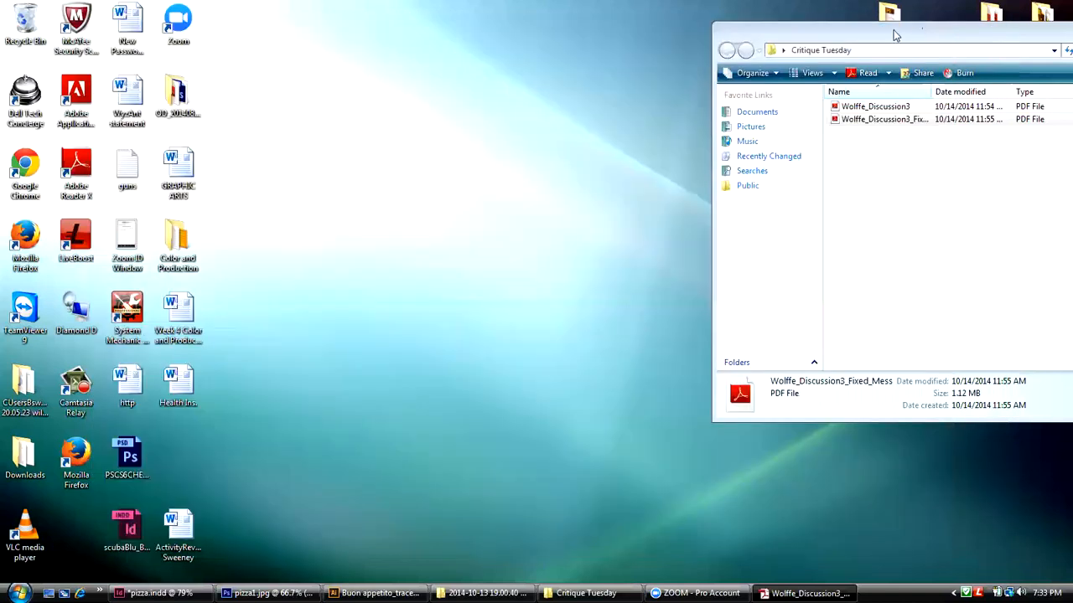
left_click_drag(882, 44, 632, 47)
left_click(977, 35)
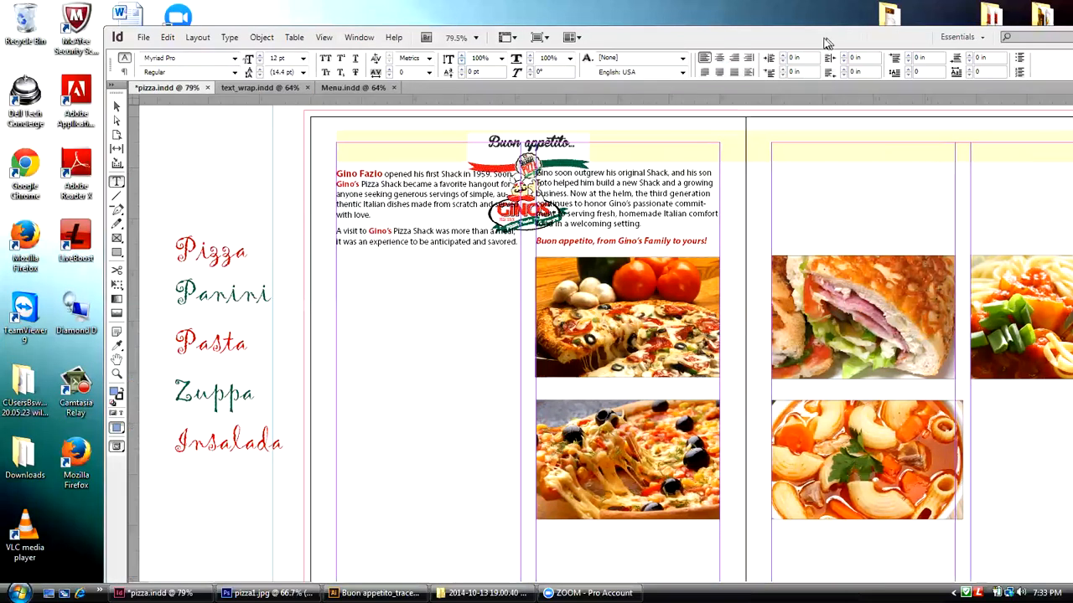
left_click_drag(825, 42, 700, 49)
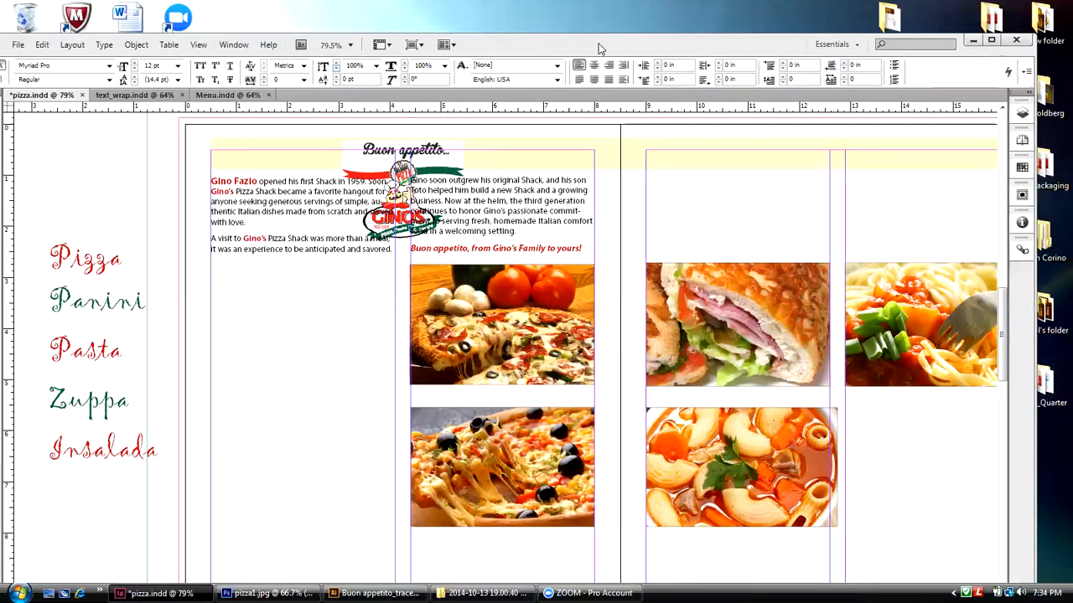
left_click_drag(599, 47, 622, 35)
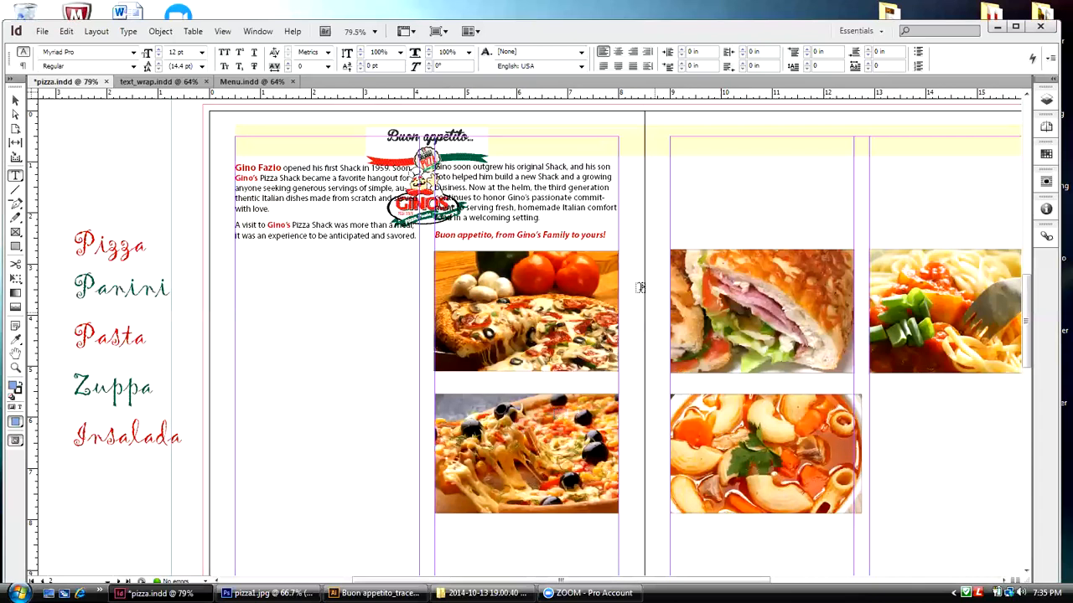
Step: Zoom the pizza.indd spread out to 50% and centre both pages in view
left_click(225, 31)
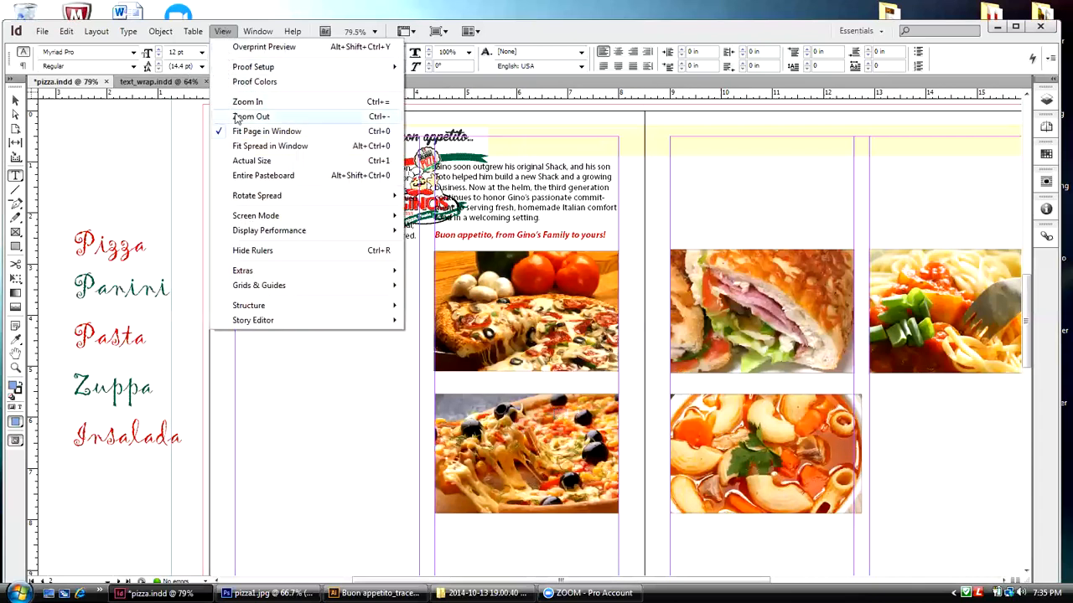
left_click(233, 115)
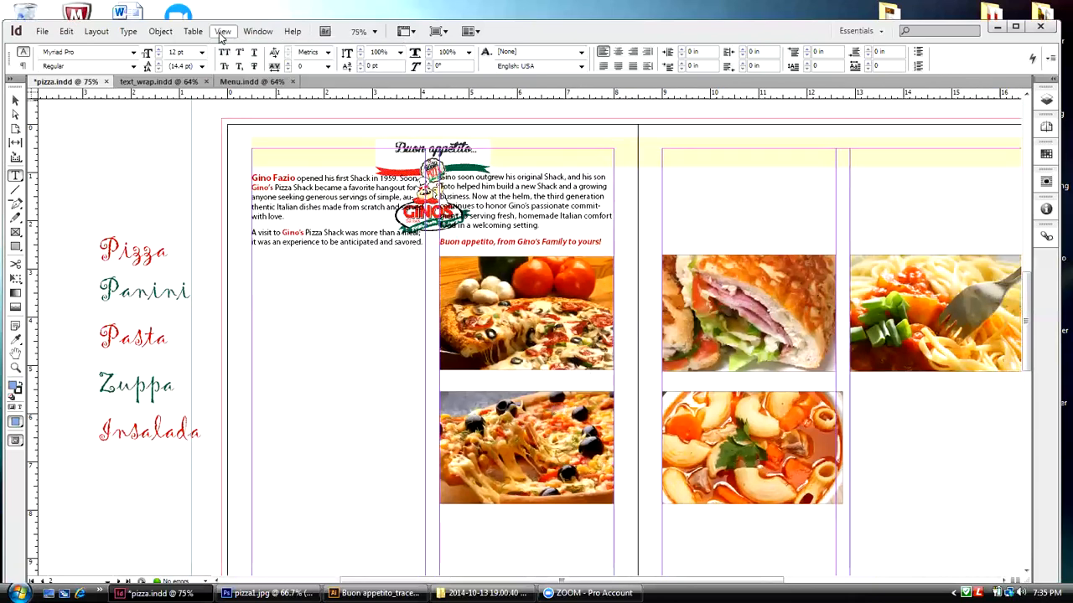
left_click(222, 33)
left_click(237, 119)
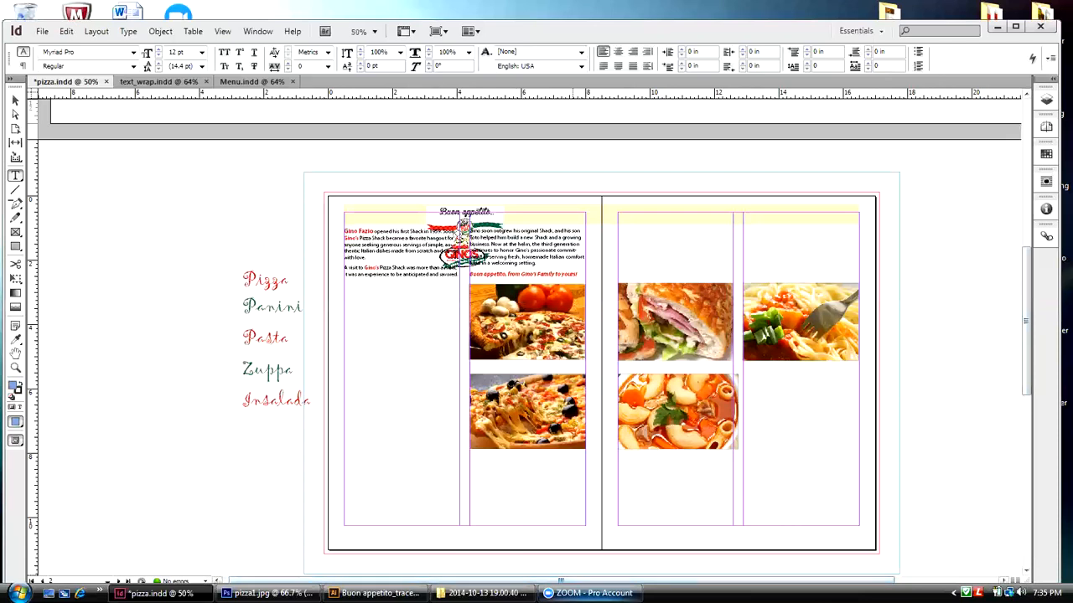
left_click_drag(603, 579, 676, 580)
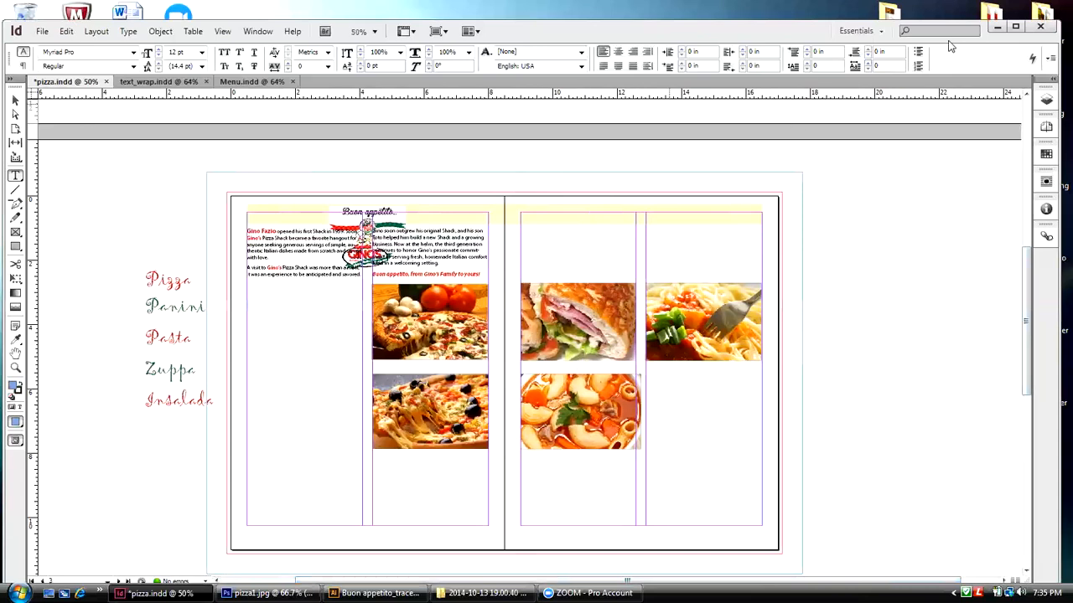
Step: Magnify the area around the Buon appetito logo and the intro text of the pizza.indd spread
key("ctrl+d")
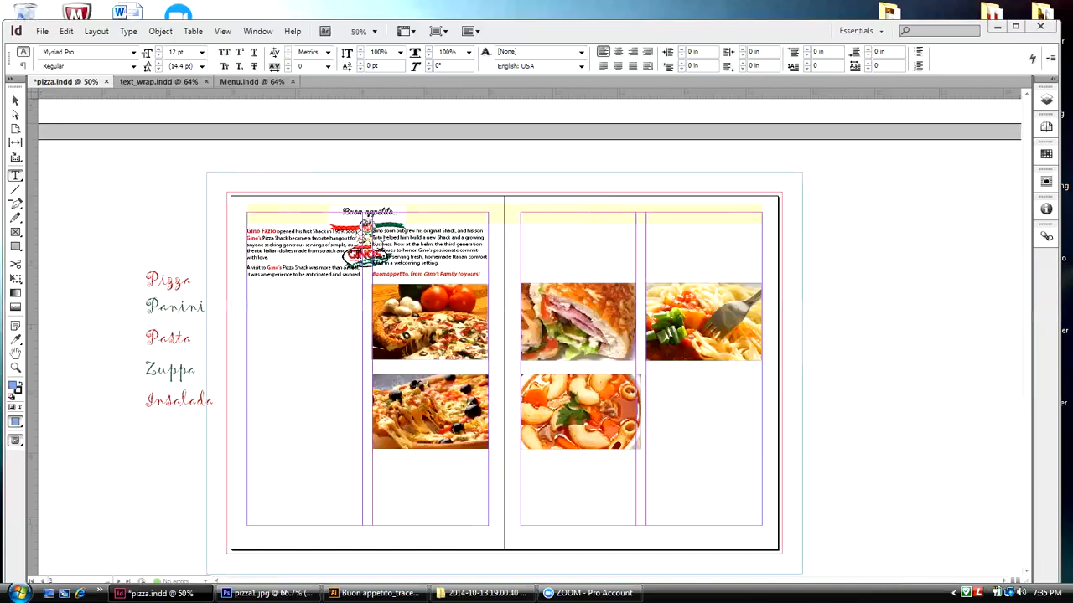
left_click(15, 367)
left_click_drag(243, 207, 503, 293)
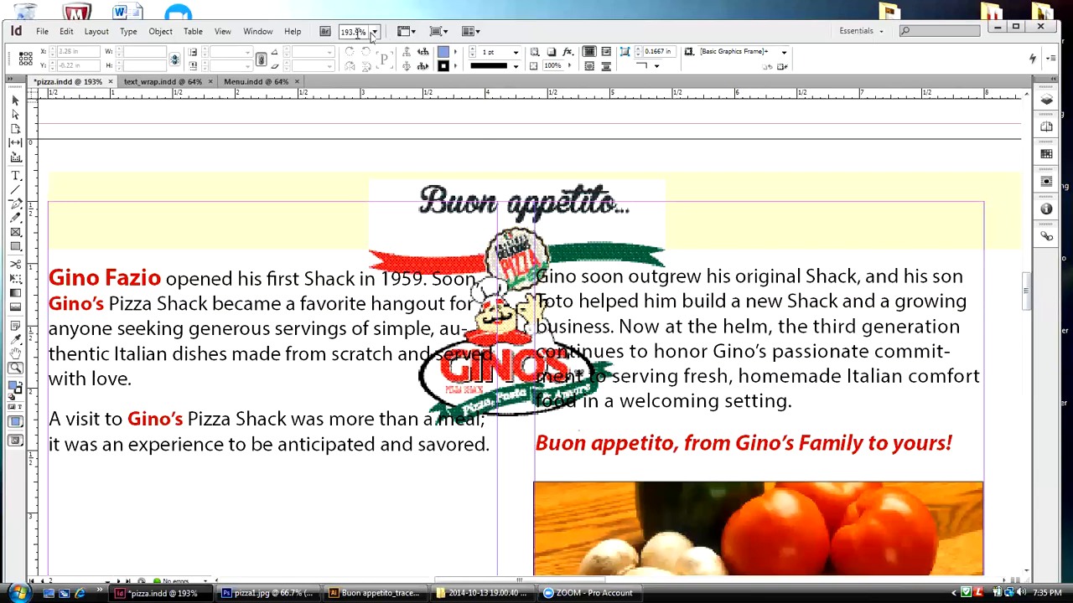
Step: Zoom back out from the logo and fit the whole pizza.indd spread in the window
left_click(233, 40)
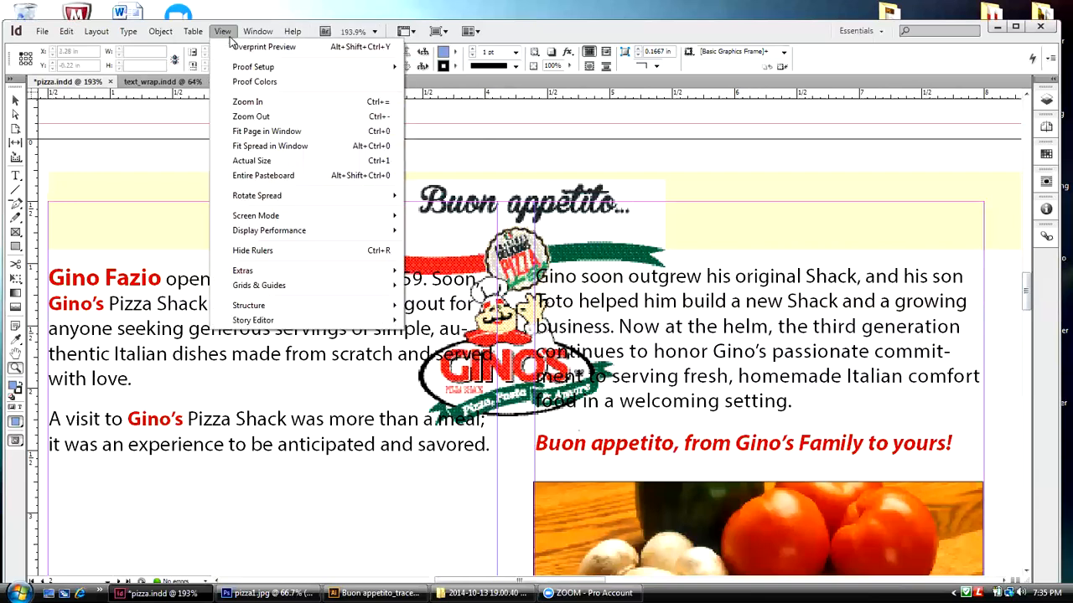
left_click(236, 120)
left_click(223, 32)
left_click(240, 121)
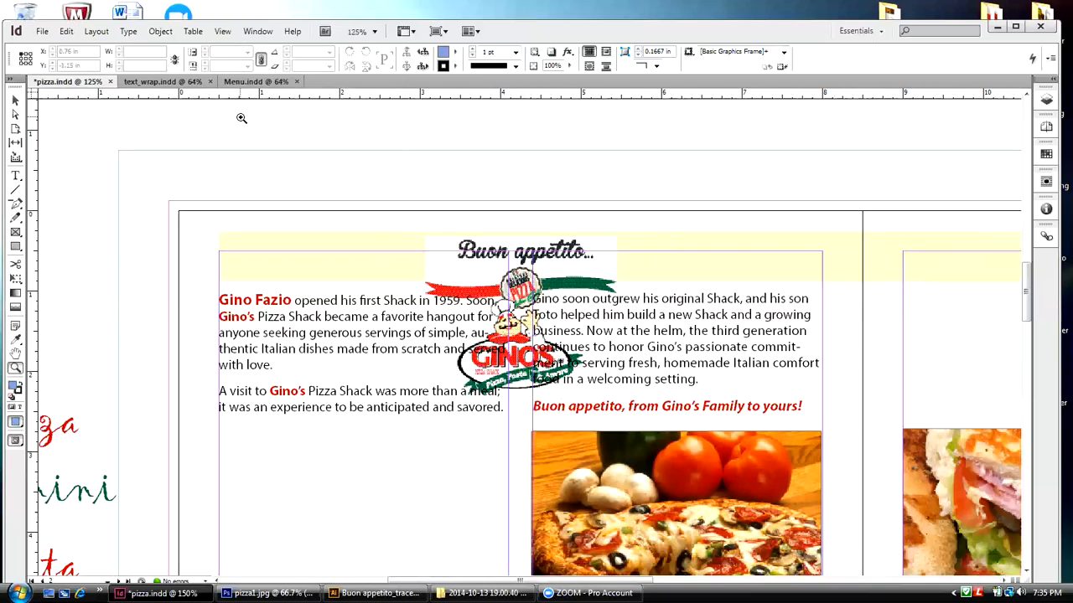
left_click(226, 33)
left_click(242, 118)
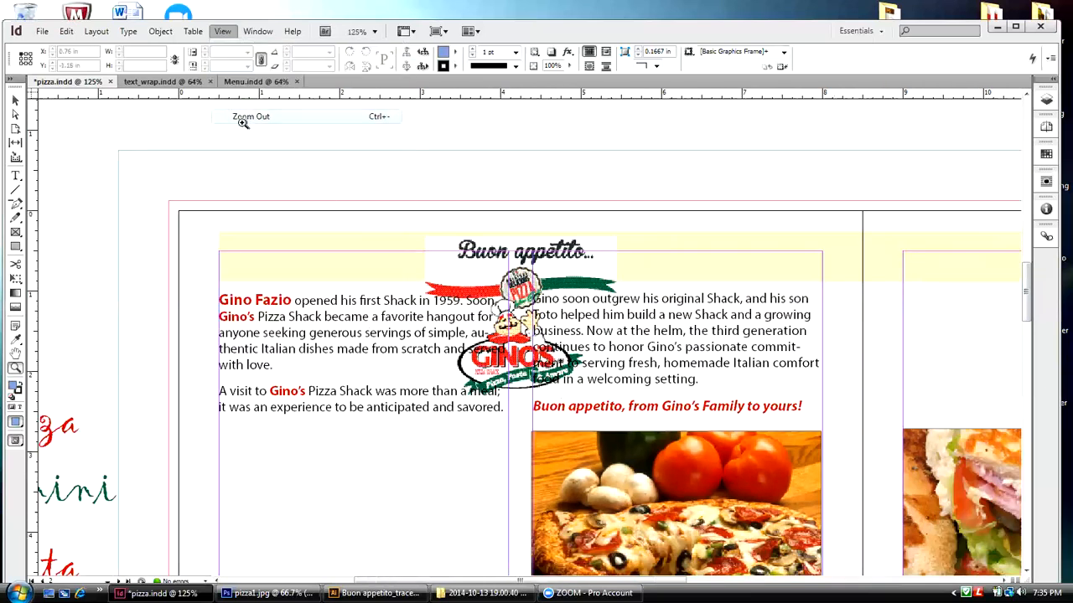
left_click(223, 32)
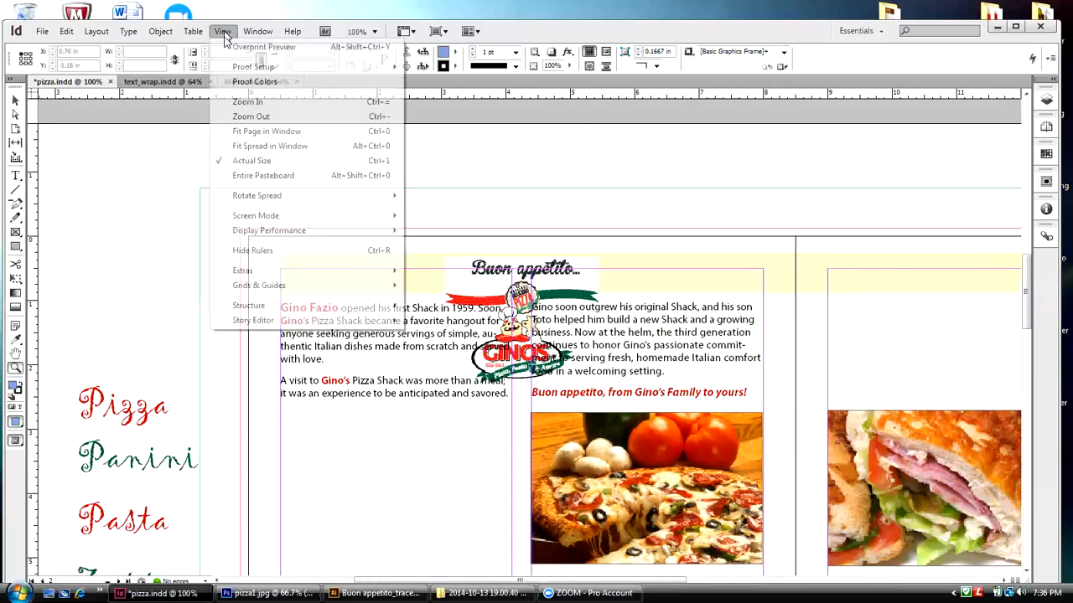
left_click(245, 118)
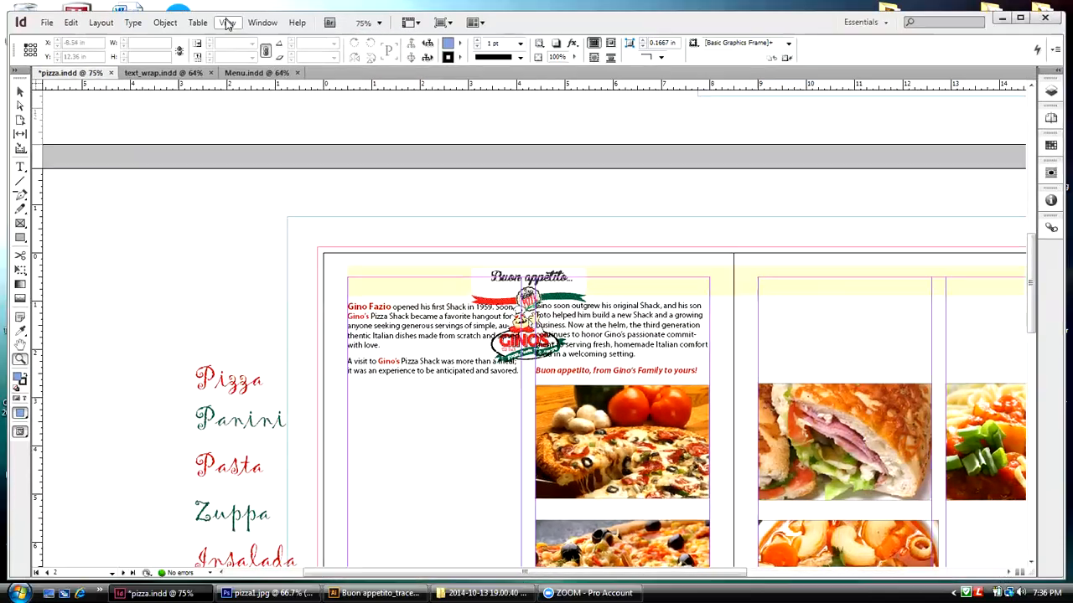
left_click(223, 31)
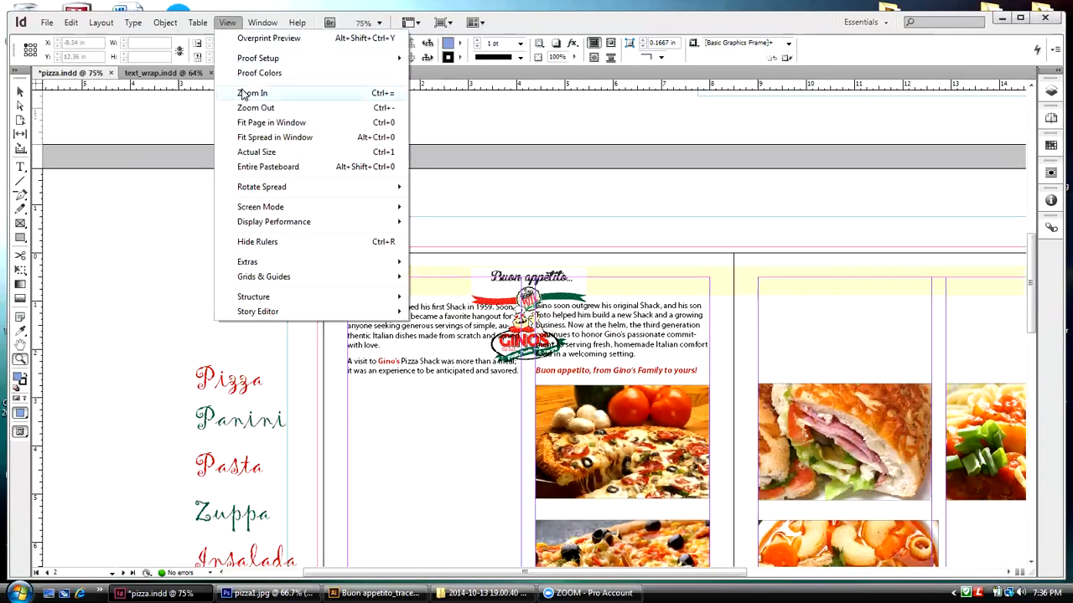
left_click(254, 136)
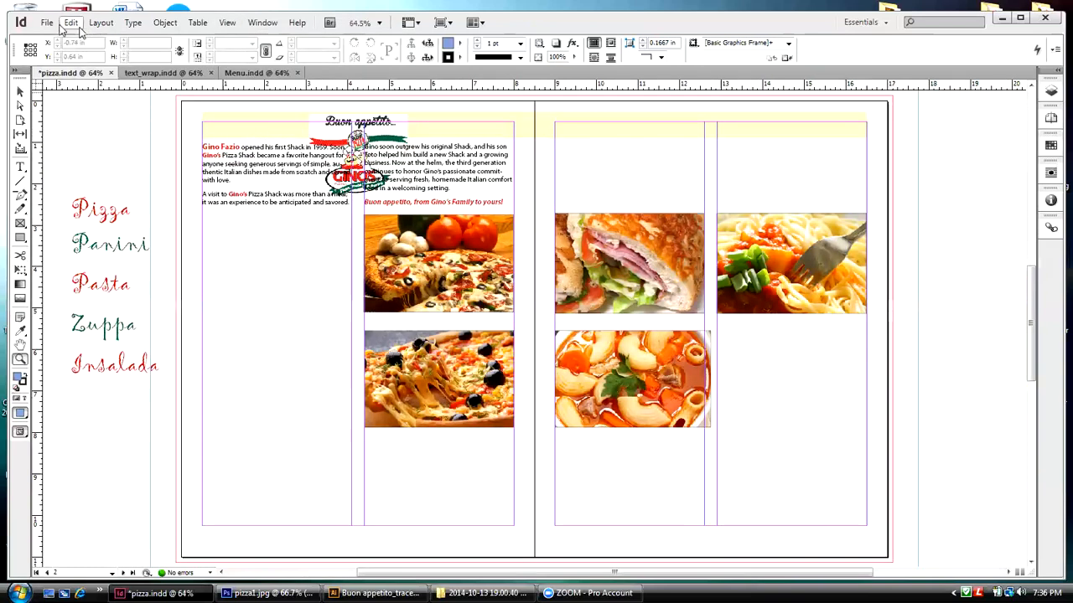
Step: Start setting up a new document and review the available document presets, keeping 4 pager
left_click(50, 25)
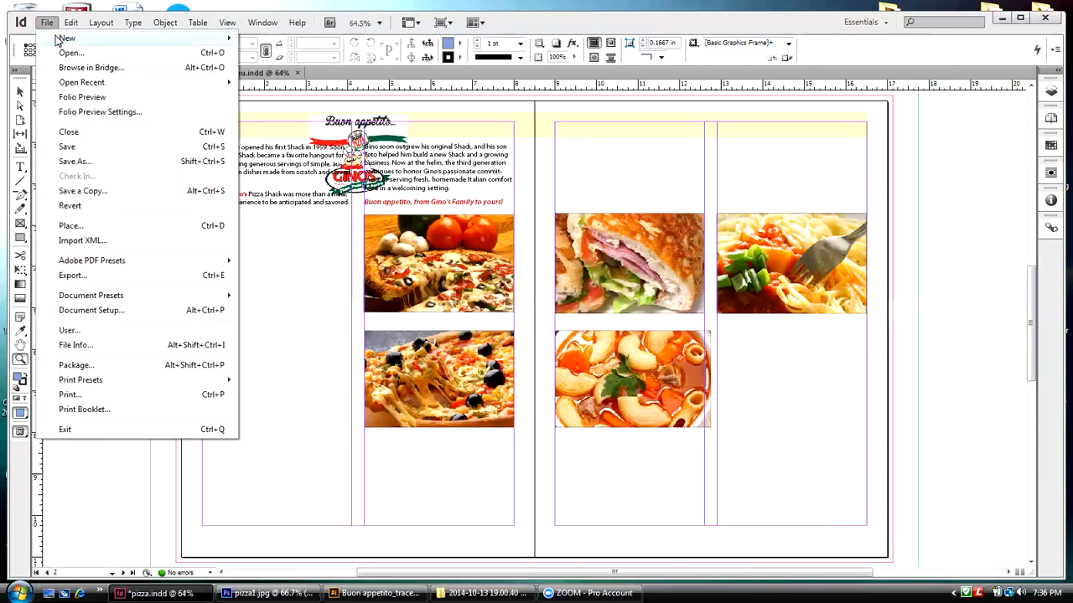
mouse_move(56, 37)
left_click(248, 37)
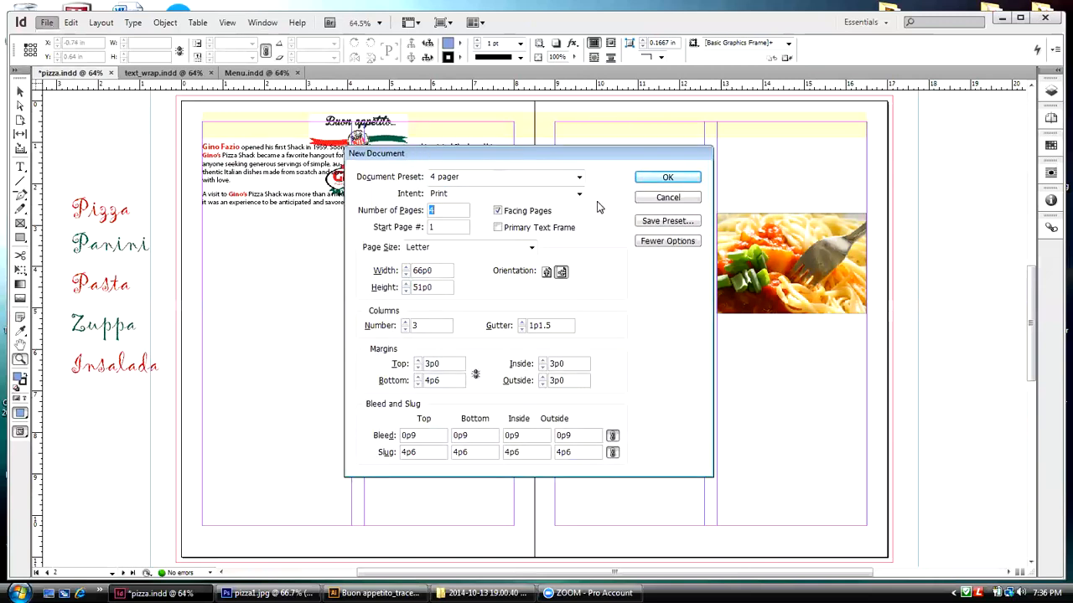
left_click(579, 179)
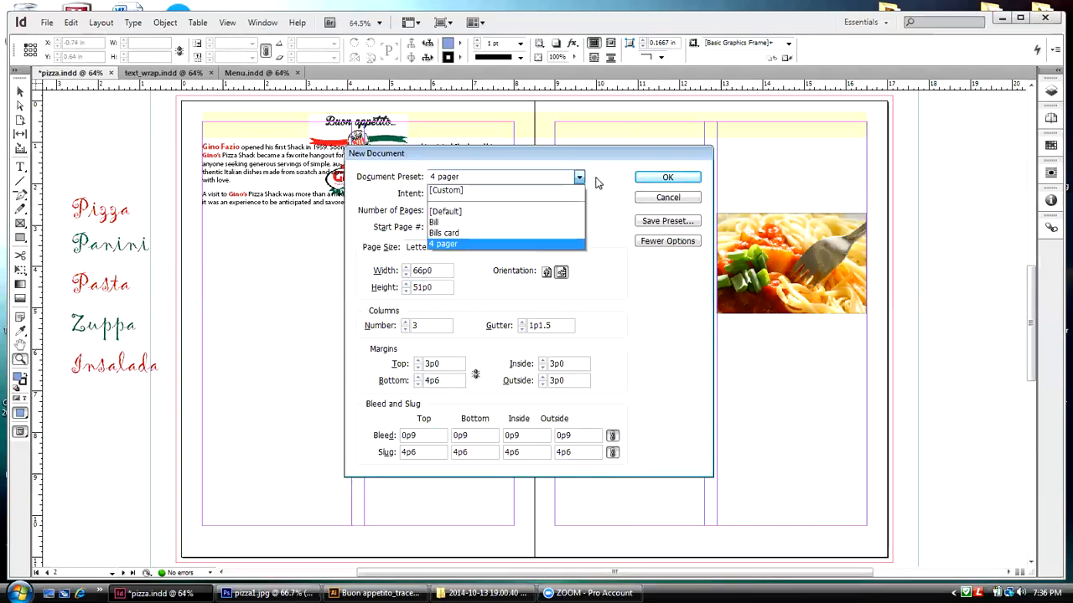
left_click(582, 181)
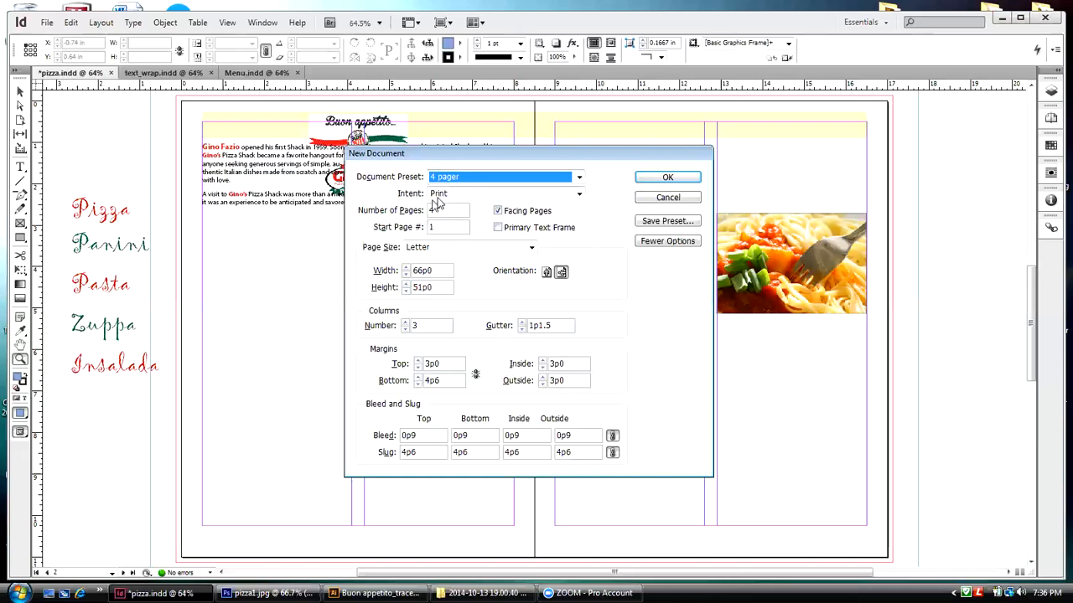
Step: Set the new document's intent to Print, its number of pages to 4 and its page size to Letter
left_click(578, 194)
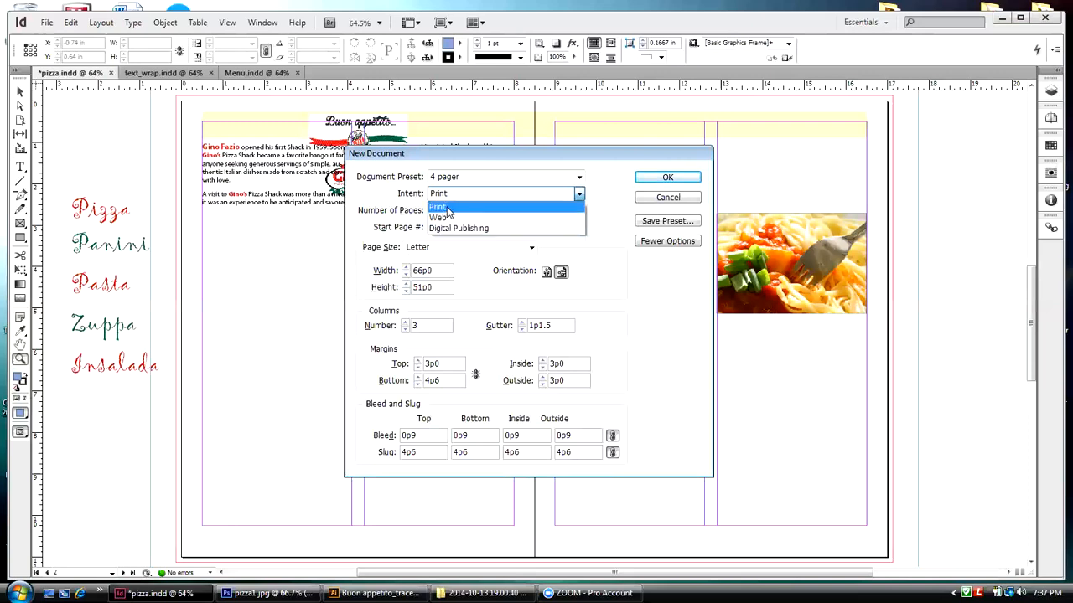
left_click(448, 210)
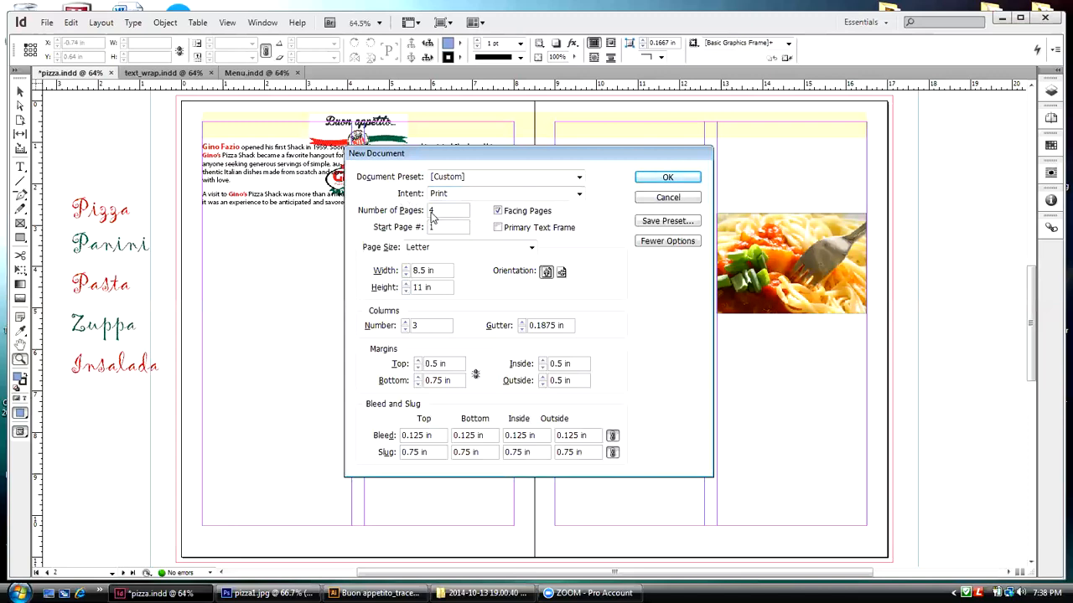
key("BackSpace")
type("4")
left_click(531, 249)
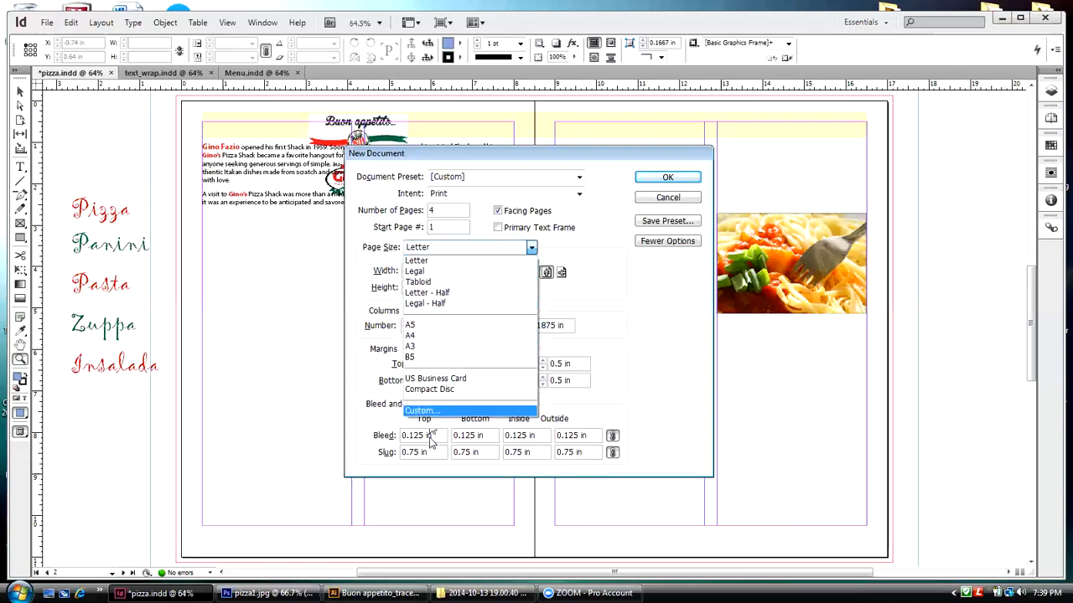
left_click(417, 260)
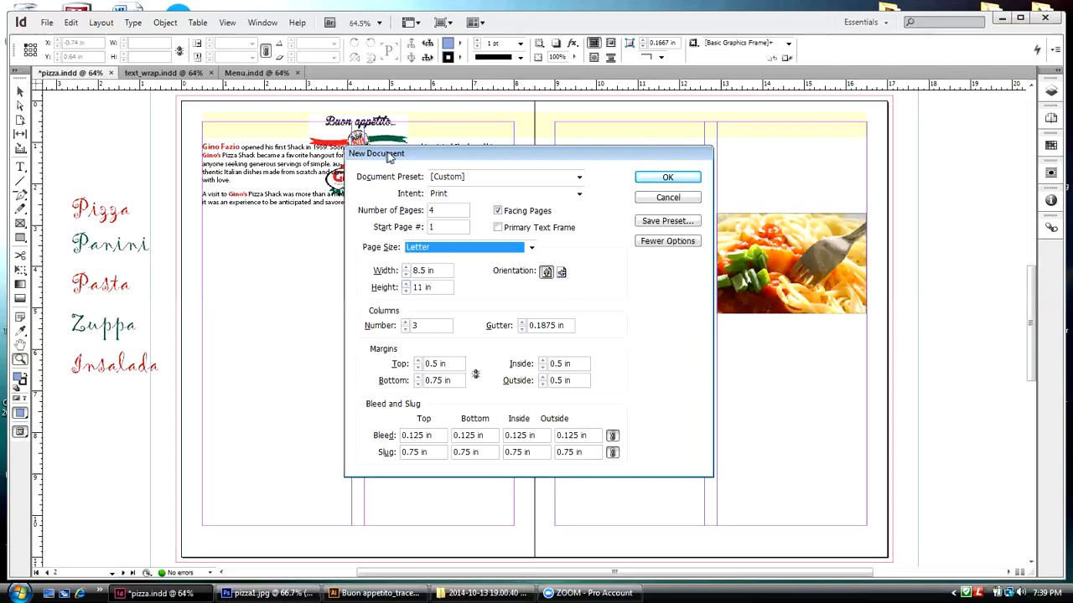
Step: Reduce the new document's number of columns to 2 and move the setup dialog clear of the layout
left_click_drag(390, 155, 553, 129)
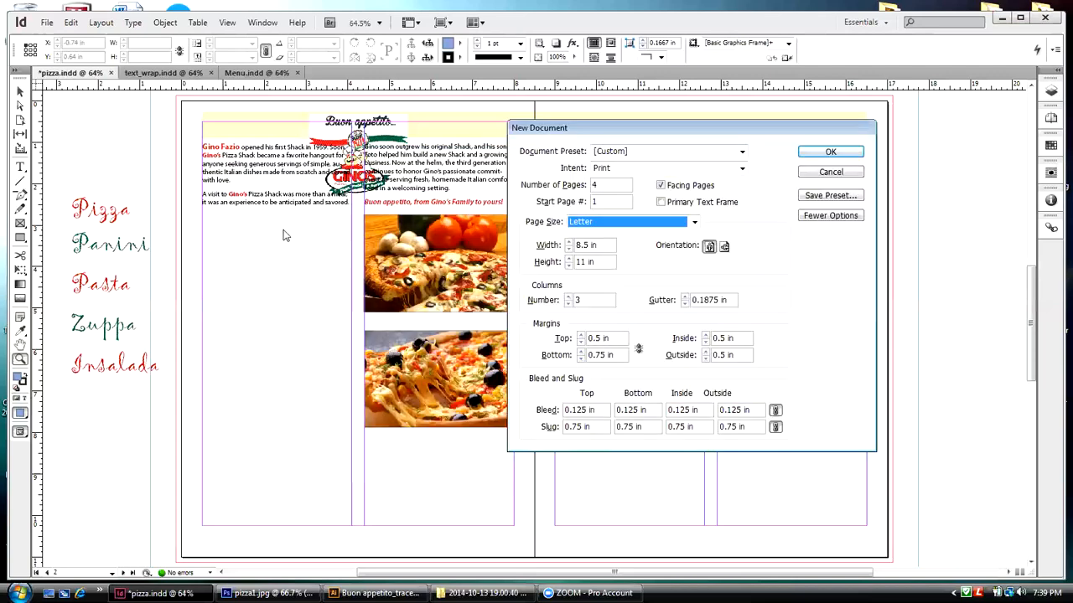
left_click(567, 303)
left_click_drag(569, 131, 638, 163)
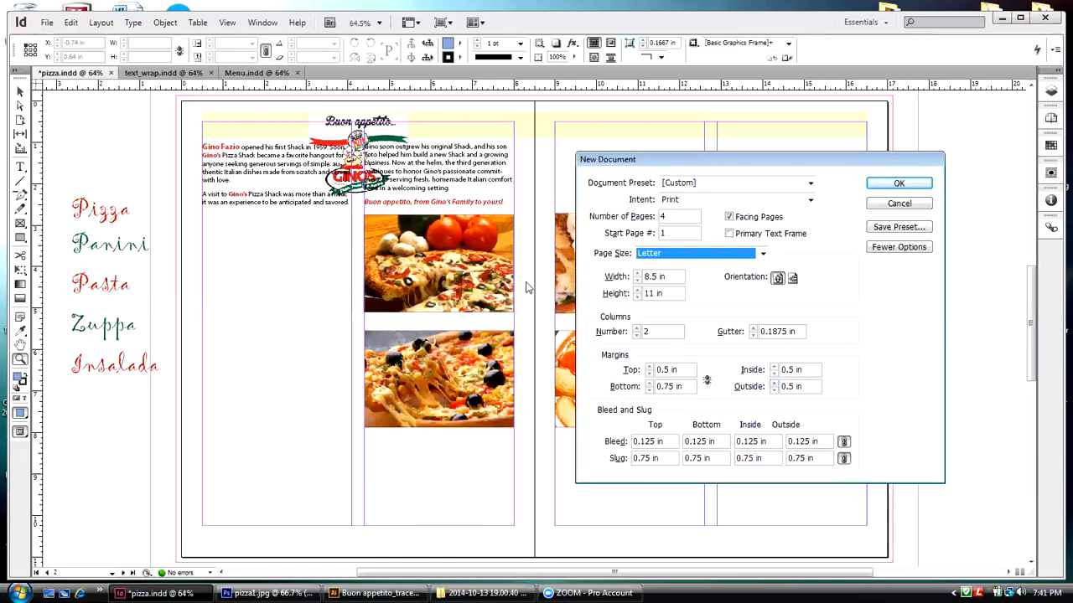
Step: Try making all margins the same at 0.5 in, unlink them and set the bottom margin to 0.75 in
left_click(706, 381)
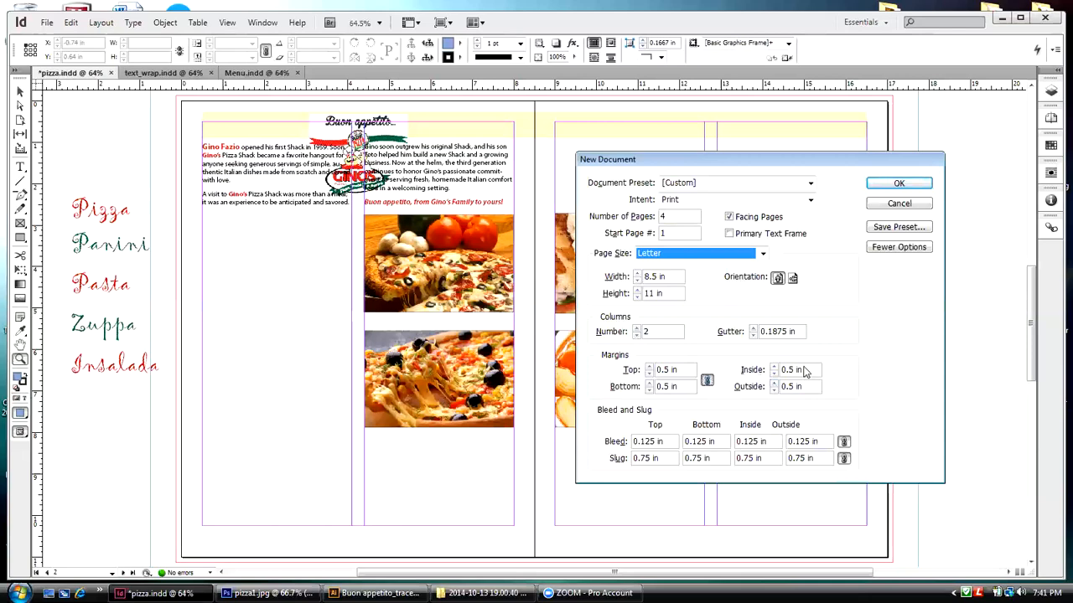
left_click(706, 381)
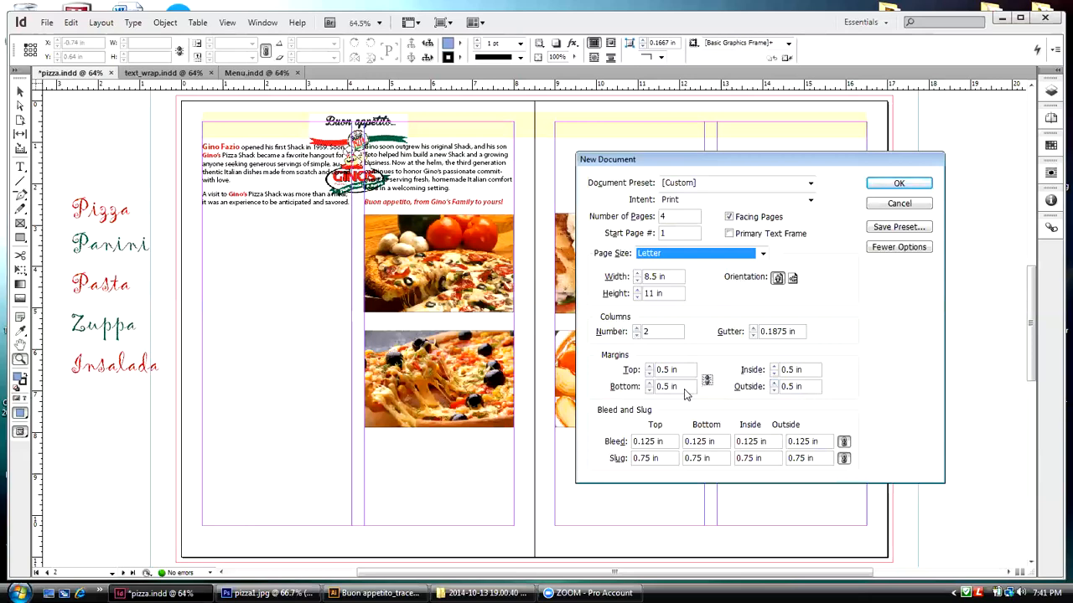
left_click(667, 391)
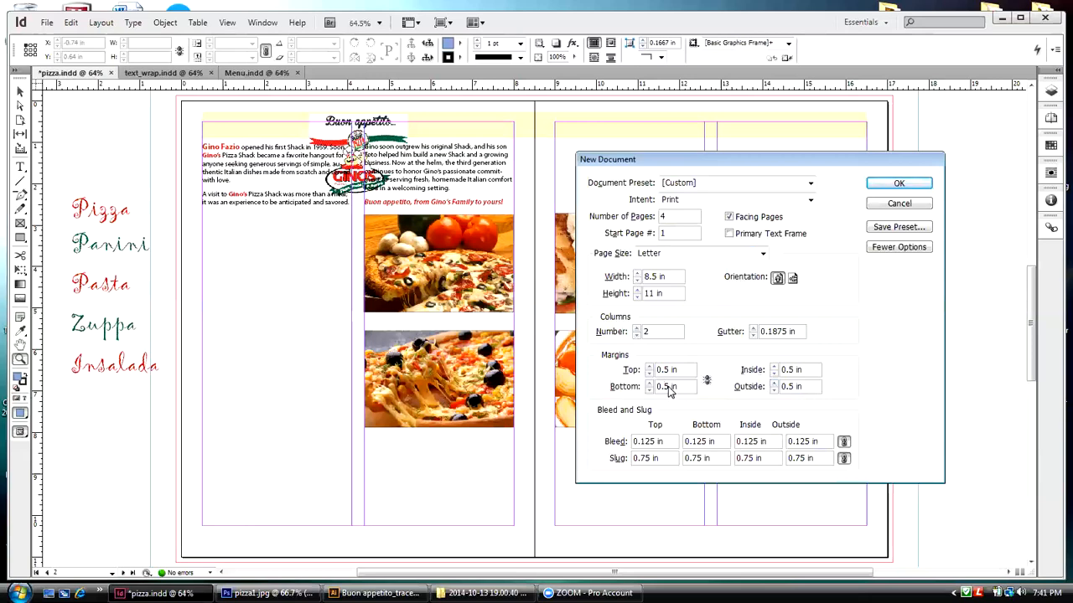
type("7")
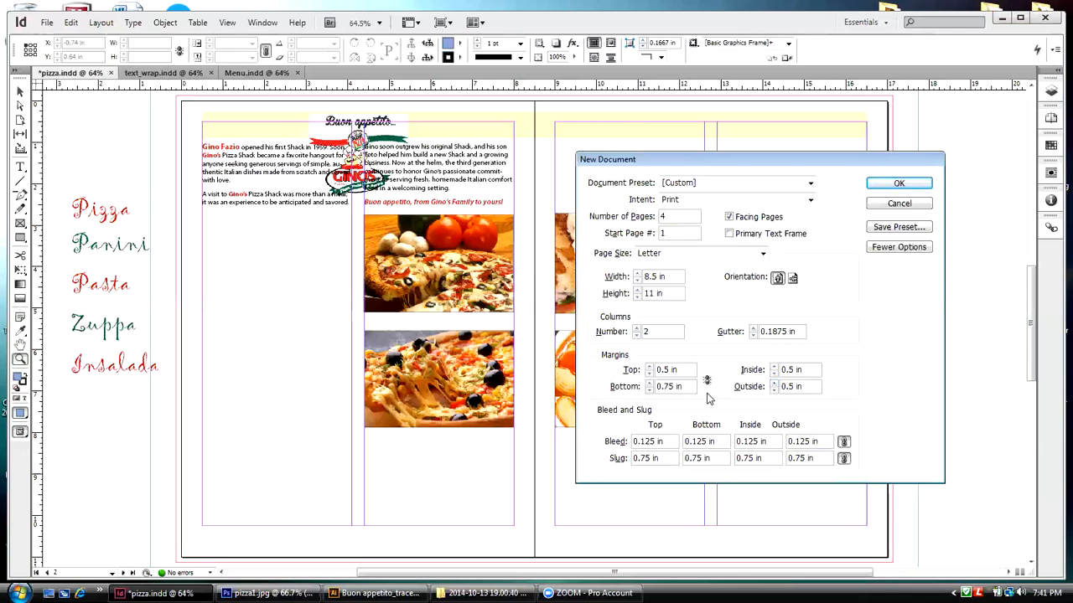
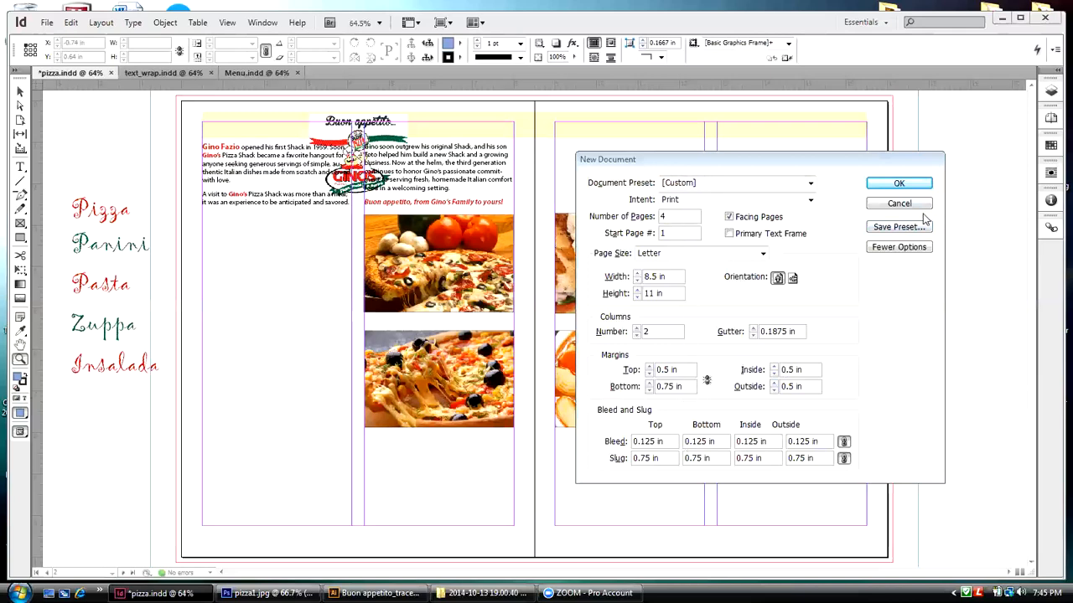
Step: Save the new document's settings as a document preset named Tonight
left_click(896, 227)
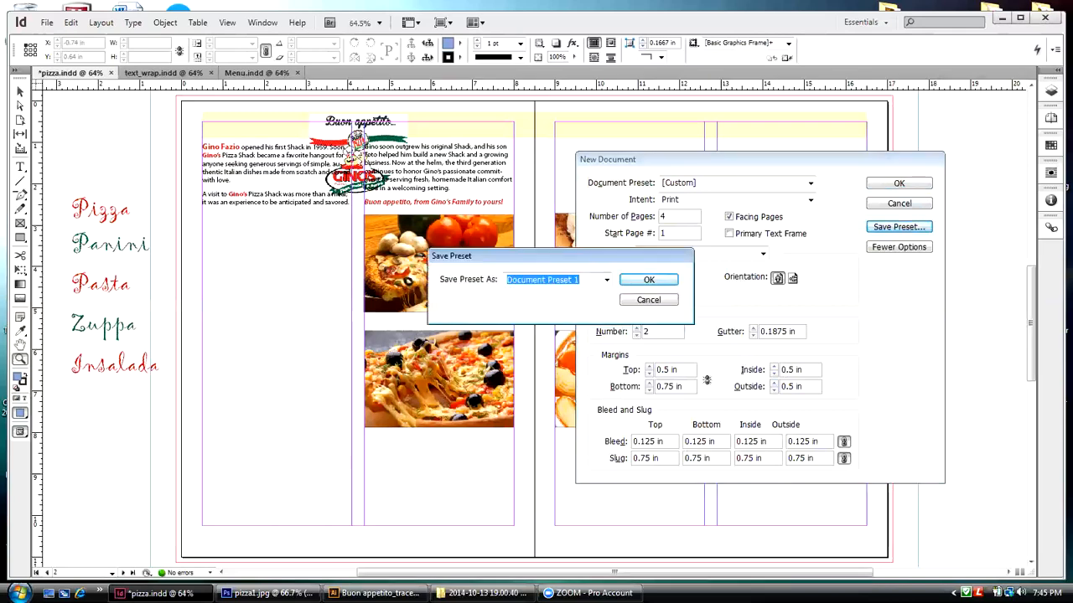
type("Tonight")
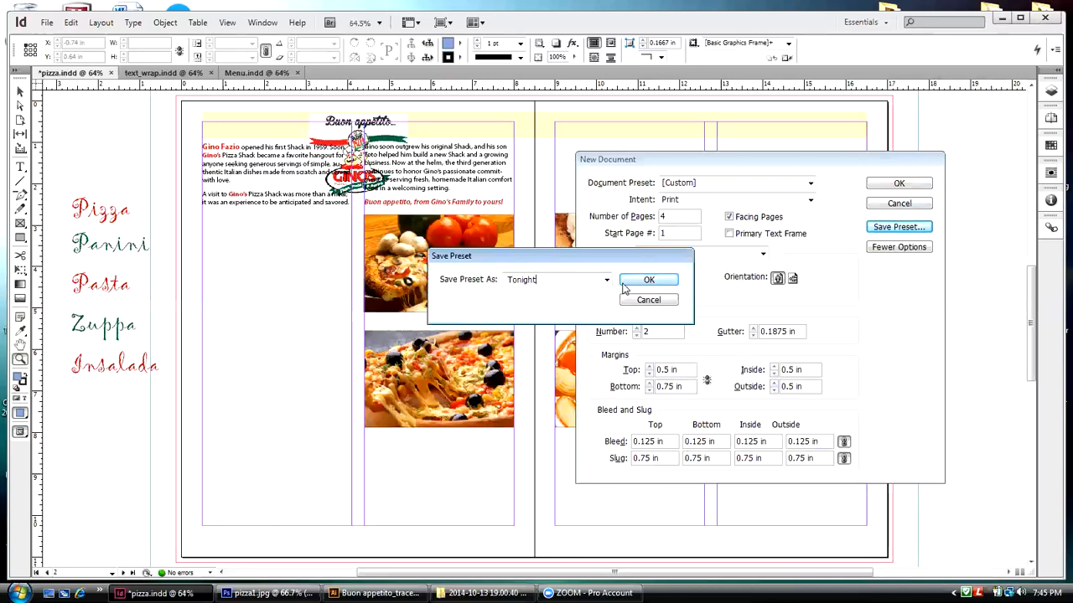
left_click(645, 280)
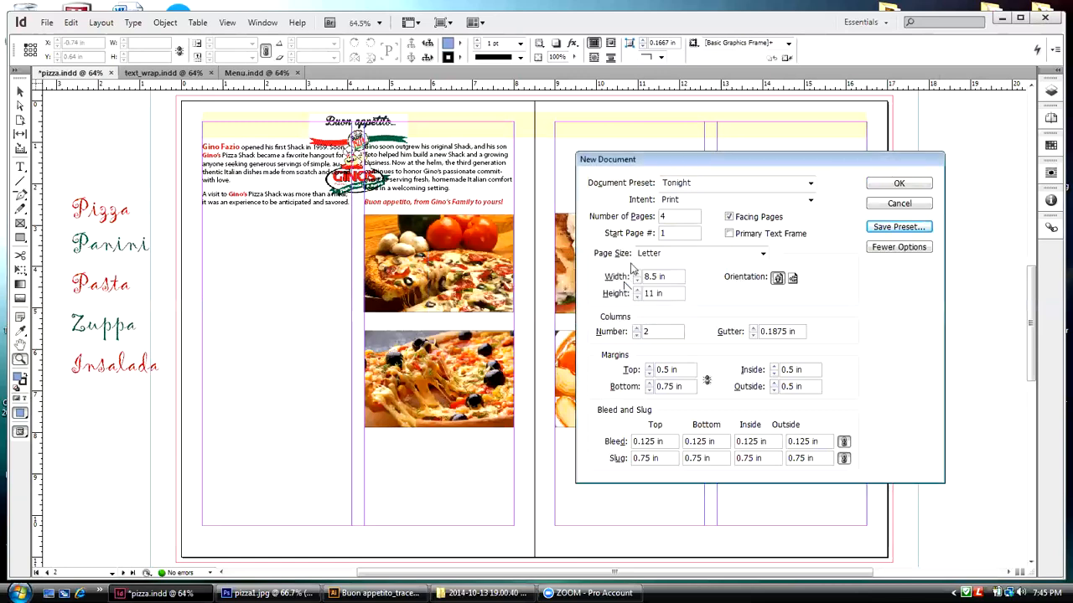
Step: Switch the document preset to [Default], return to Tonight and create the new document from it
left_click(810, 184)
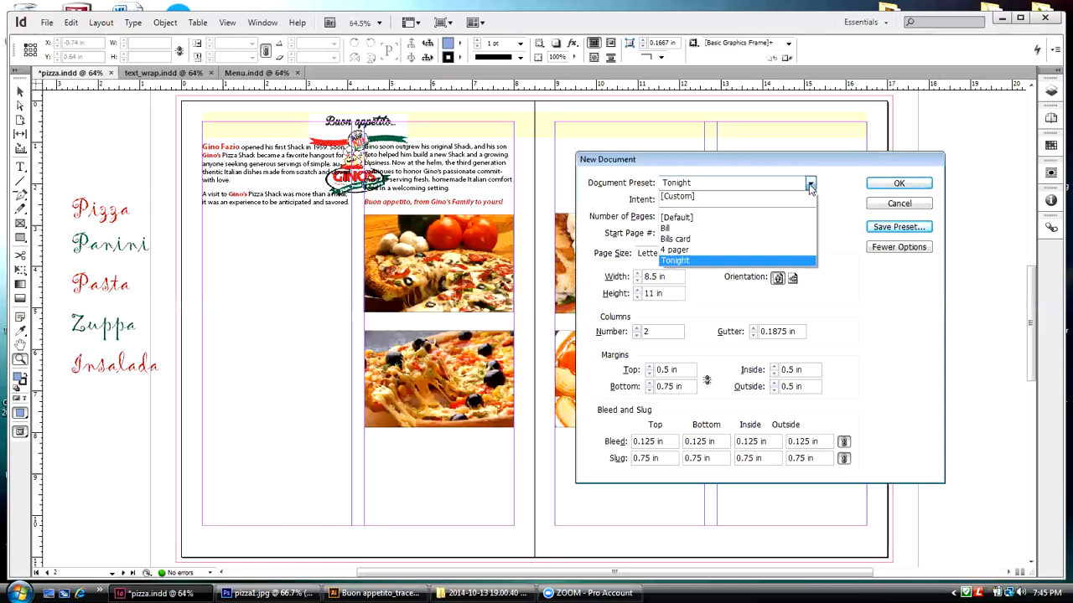
left_click(688, 220)
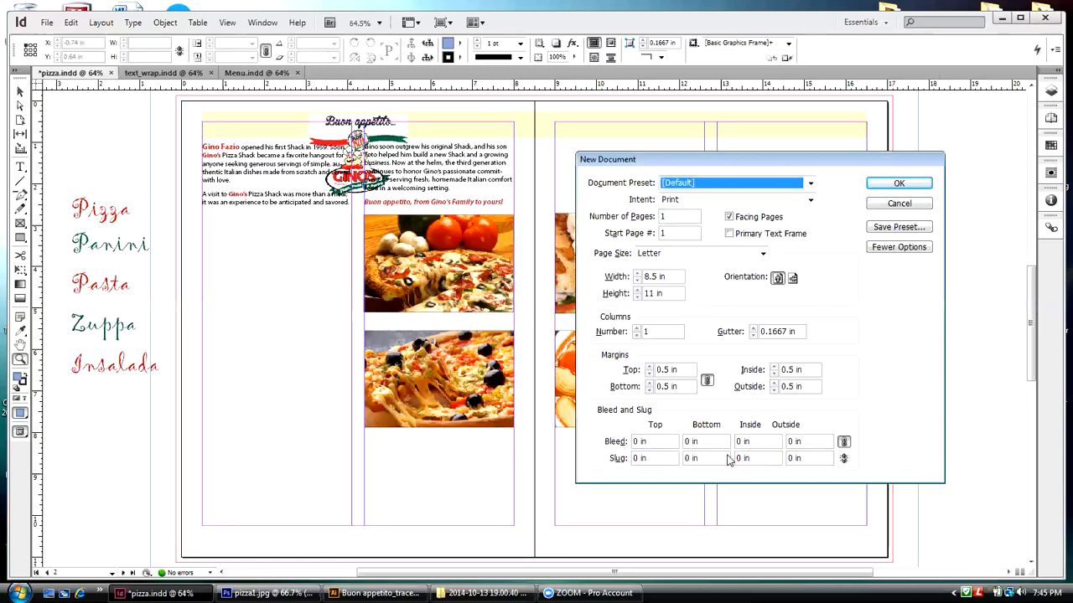
left_click(811, 184)
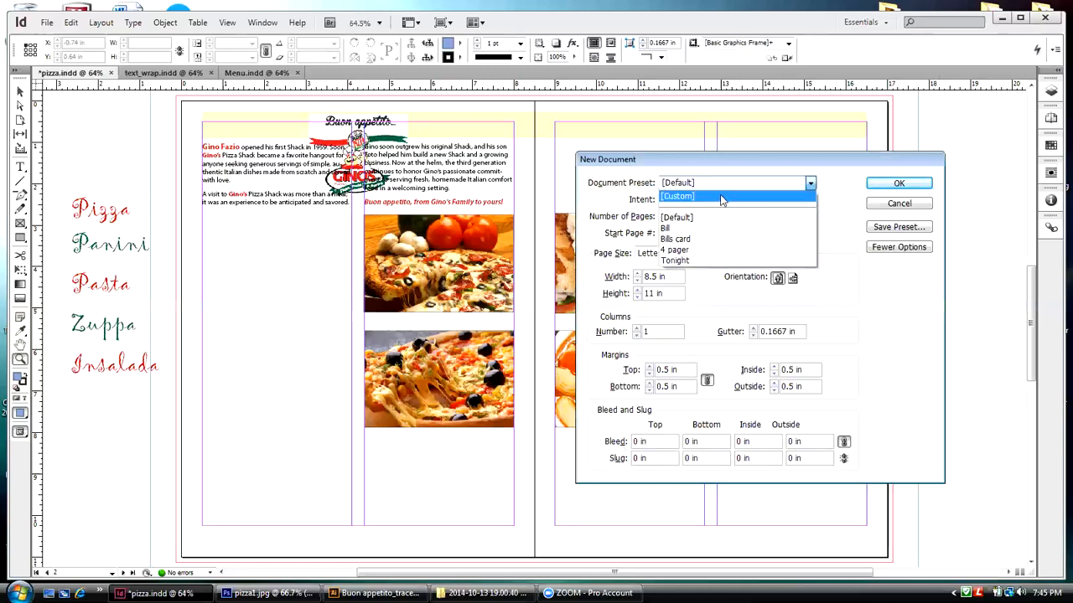
left_click(688, 261)
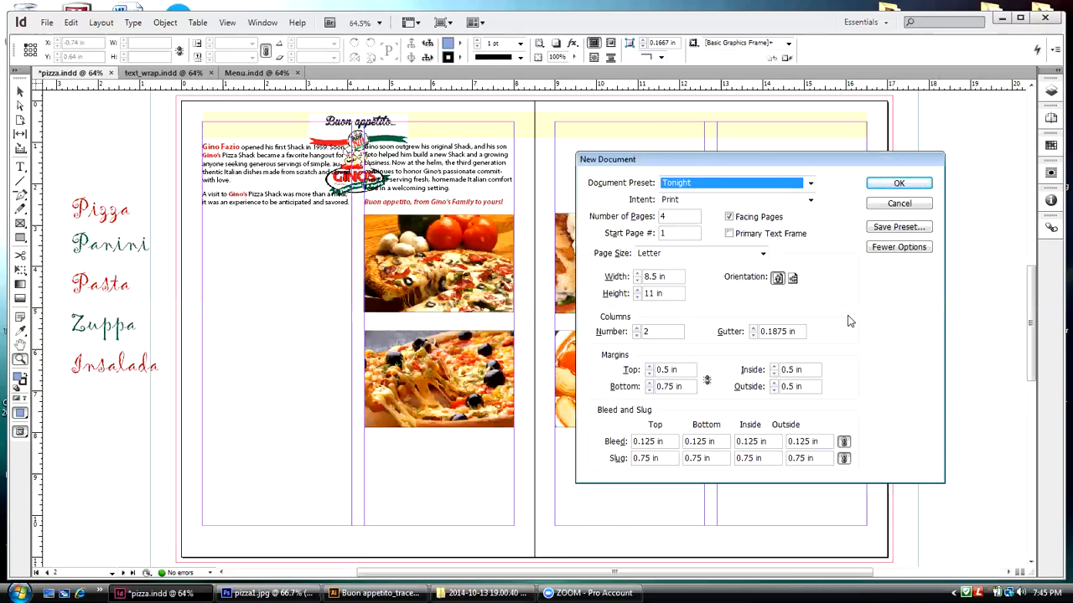
left_click(912, 185)
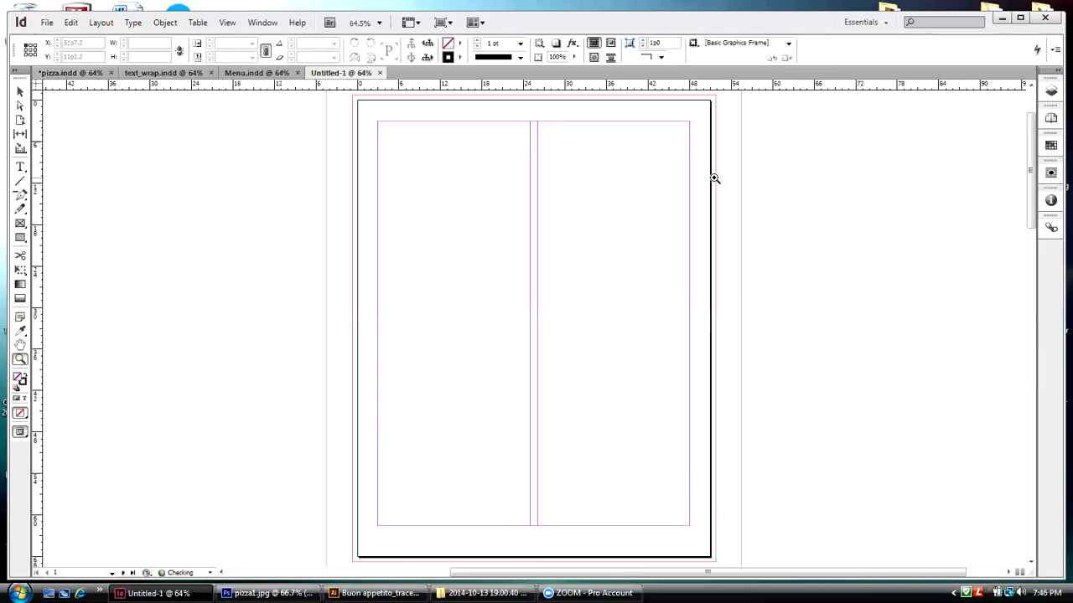
Step: Review the new document's page structure by viewing spread 2-3 and page 4, and put the page overview back in its dock
left_click(1050, 118)
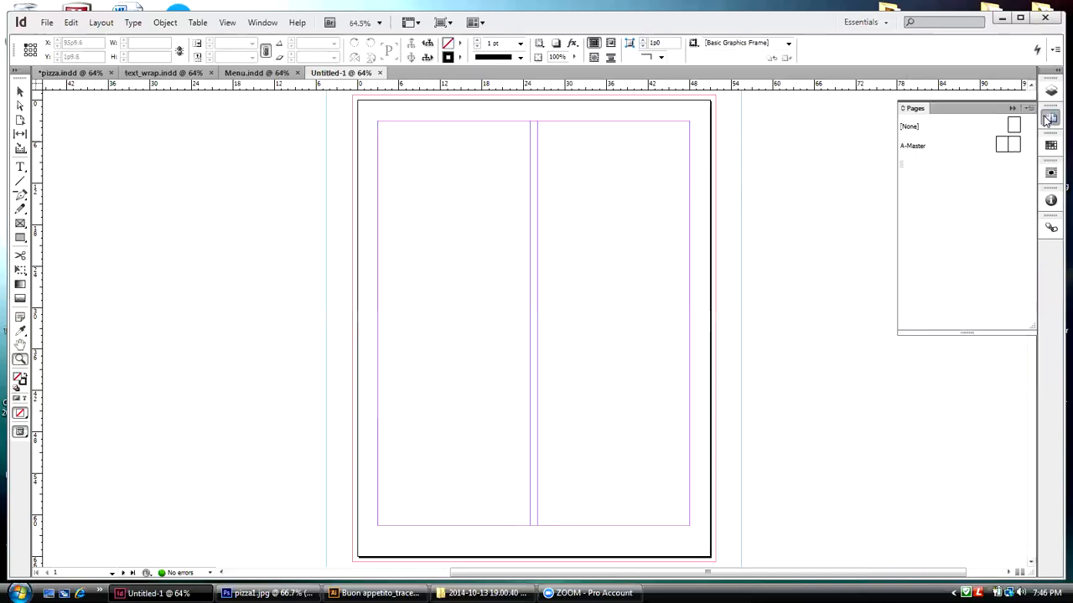
left_click_drag(918, 113, 793, 131)
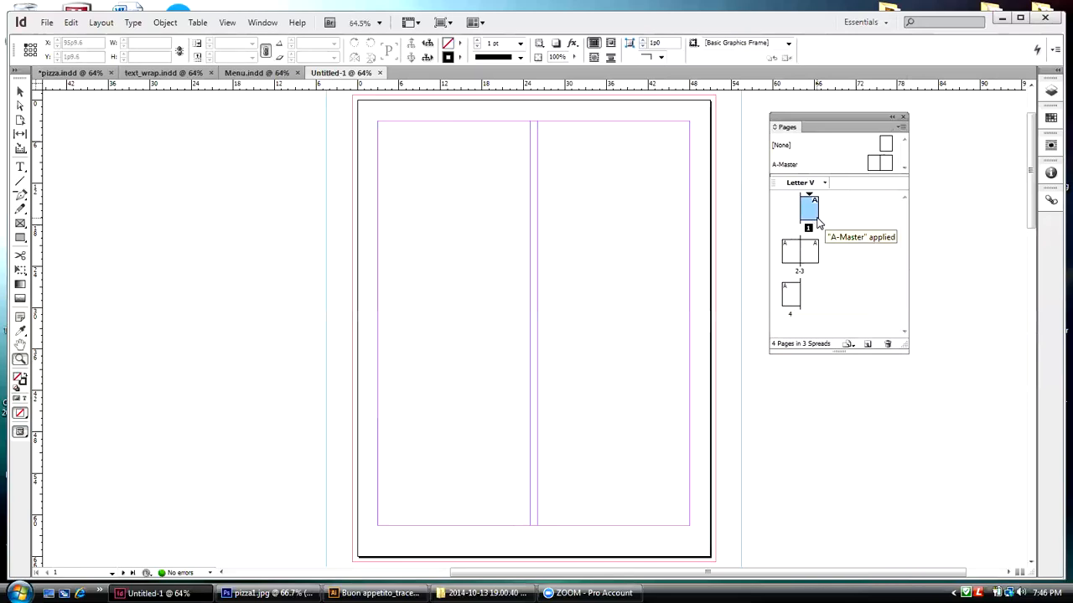
double_click(800, 273)
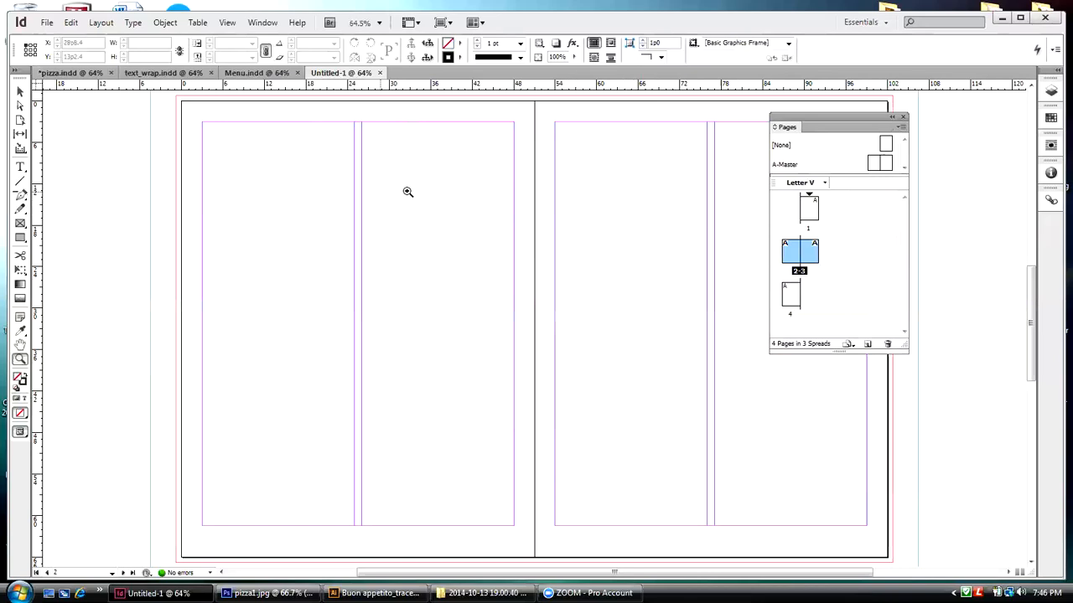
double_click(791, 298)
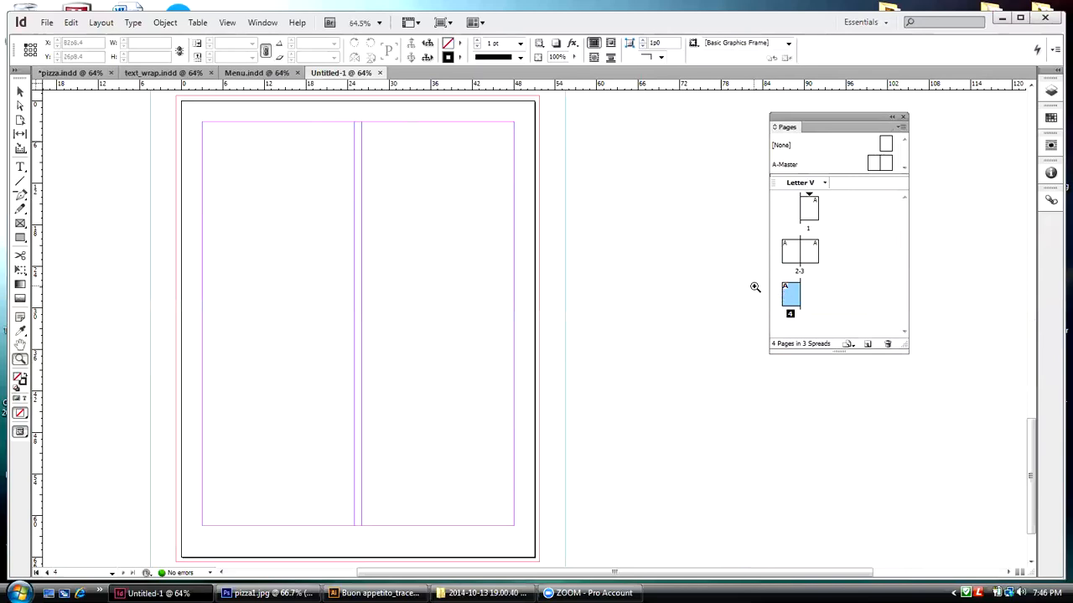
left_click_drag(818, 116, 1049, 116)
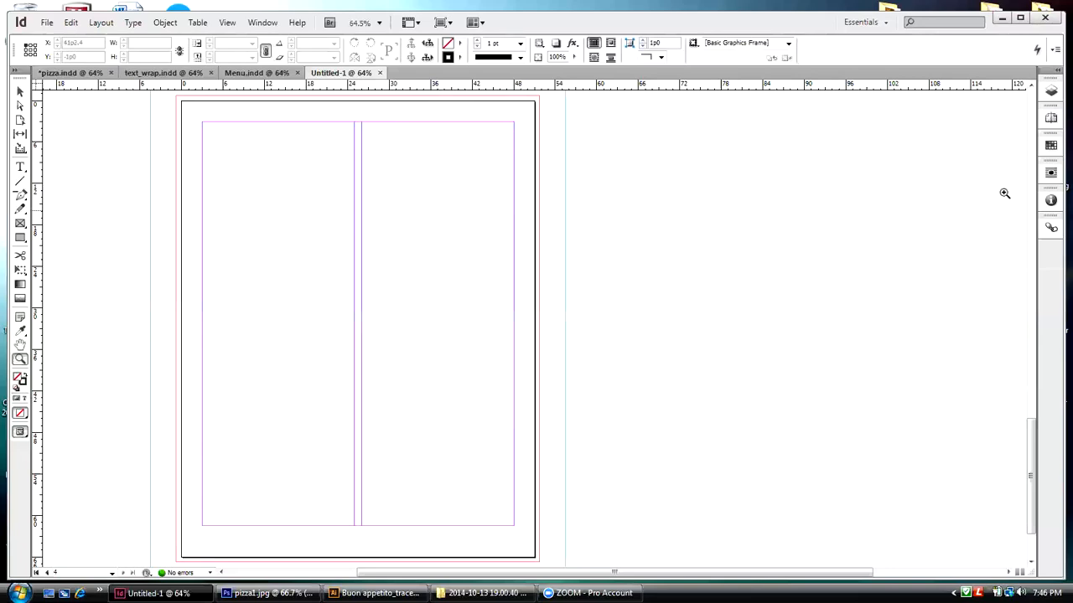
Step: Show page 1 at 50% with its full bleed and slug area, and close the untitled document
left_click(1051, 117)
left_click(939, 188)
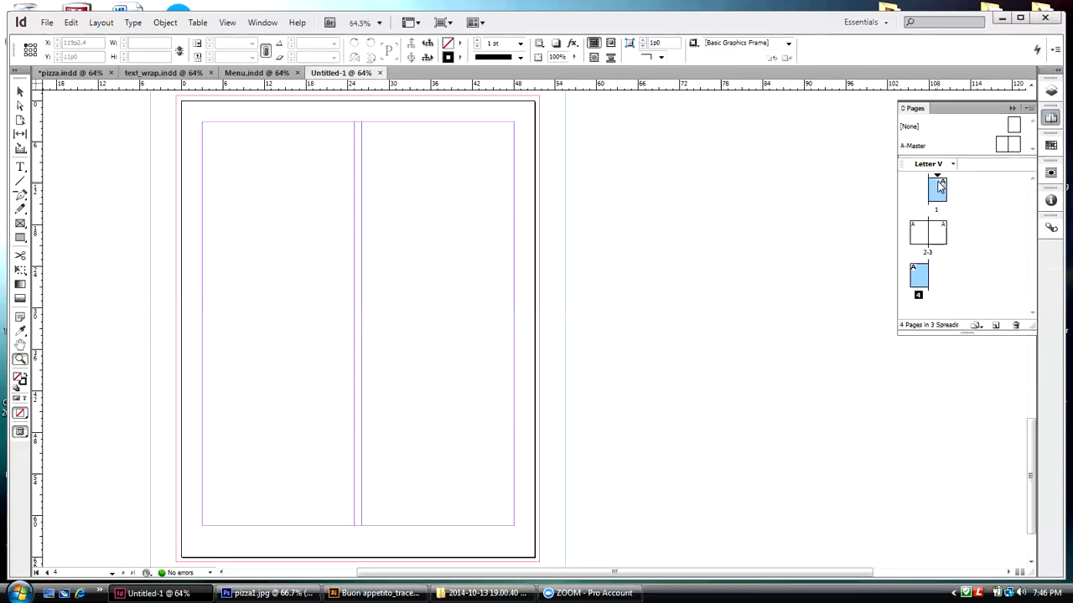
double_click(939, 188)
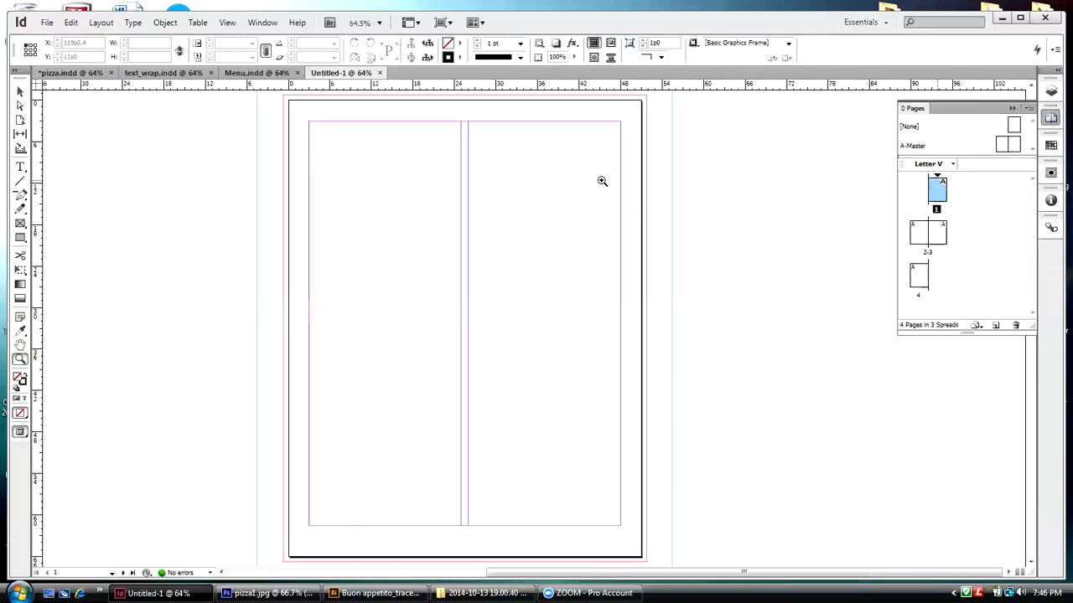
left_click(225, 23)
left_click(240, 109)
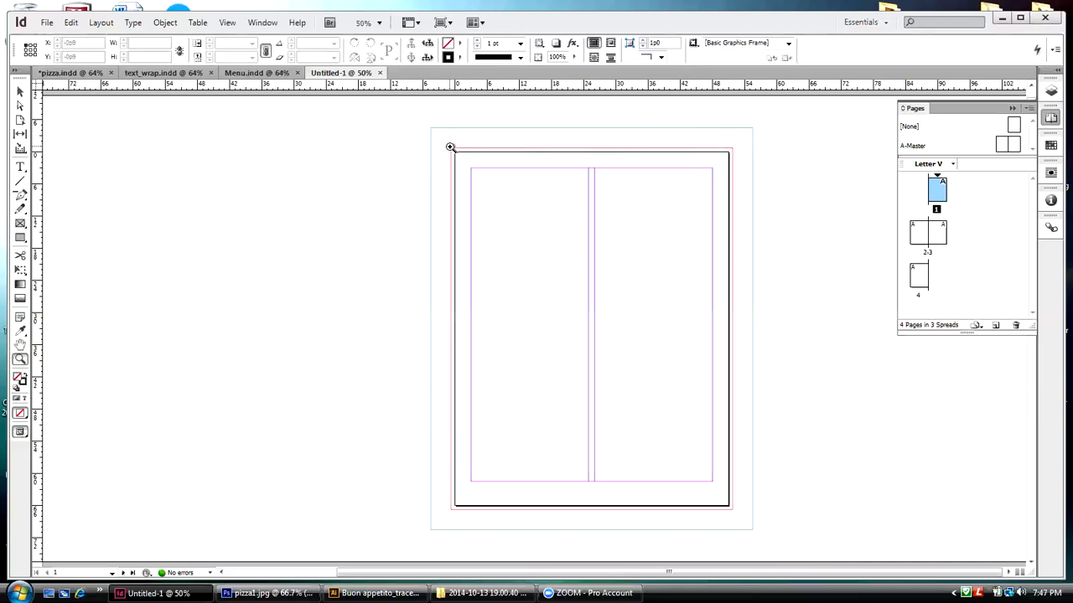
left_click(21, 91)
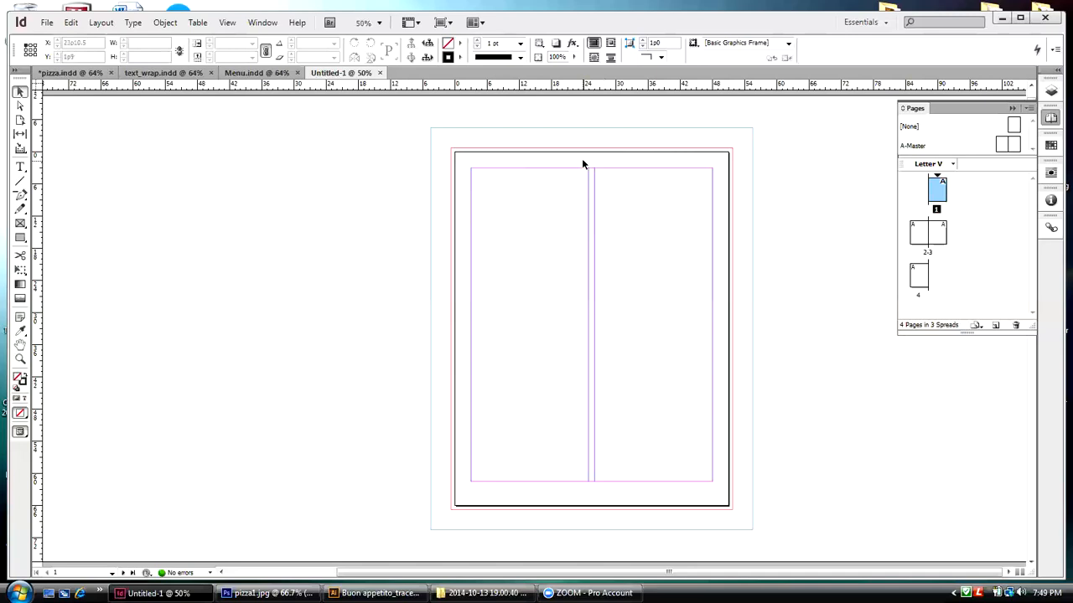
left_click(379, 73)
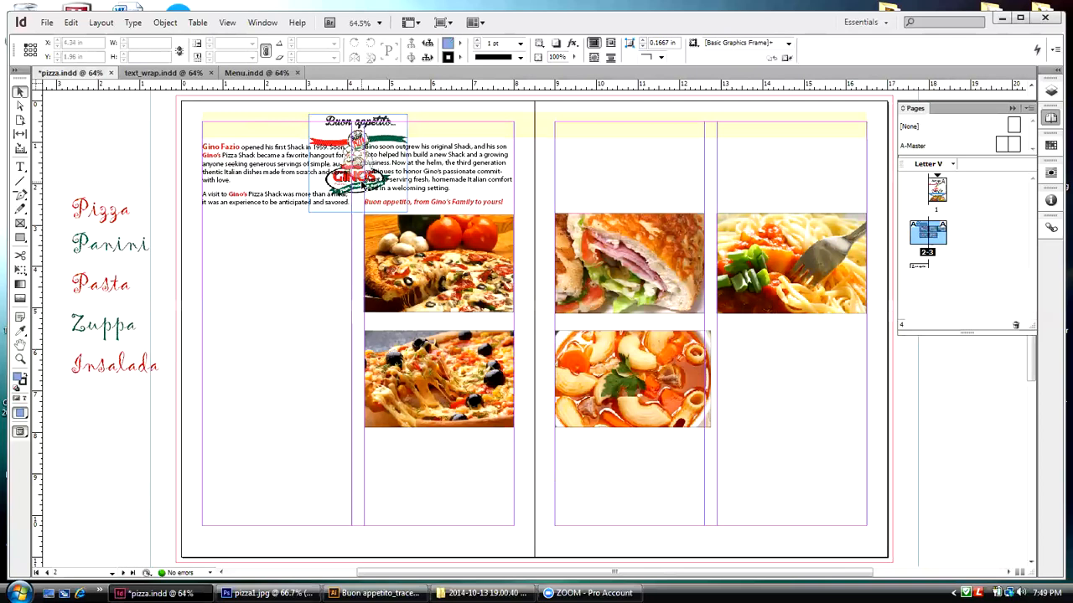
Step: Select the Buon appetito logo over the intro text in pizza.indd and inspect the link details of Cover art.eps
left_click(273, 154)
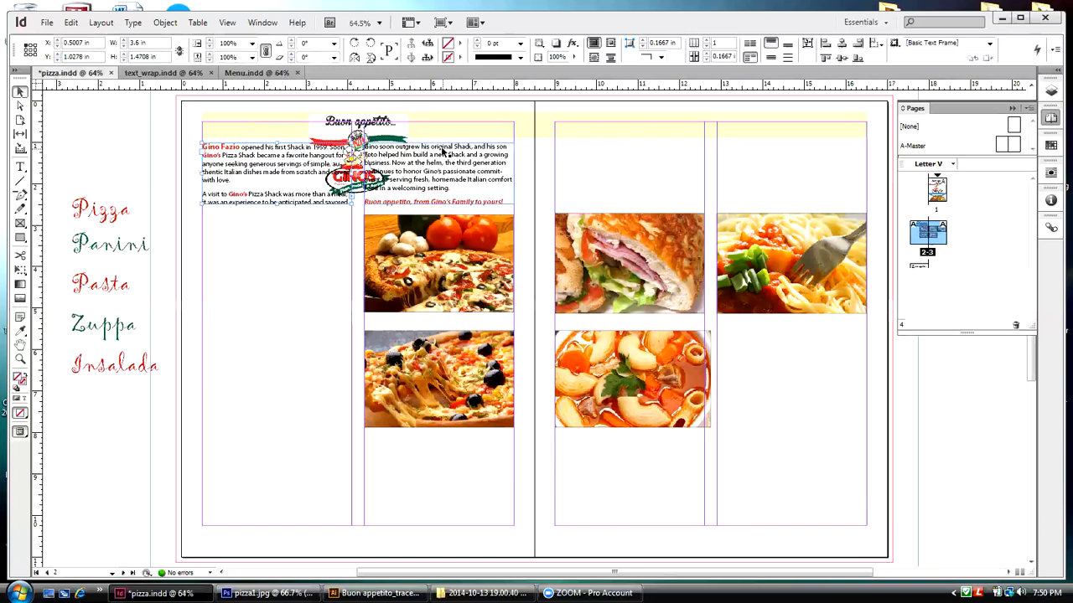
left_click(362, 126)
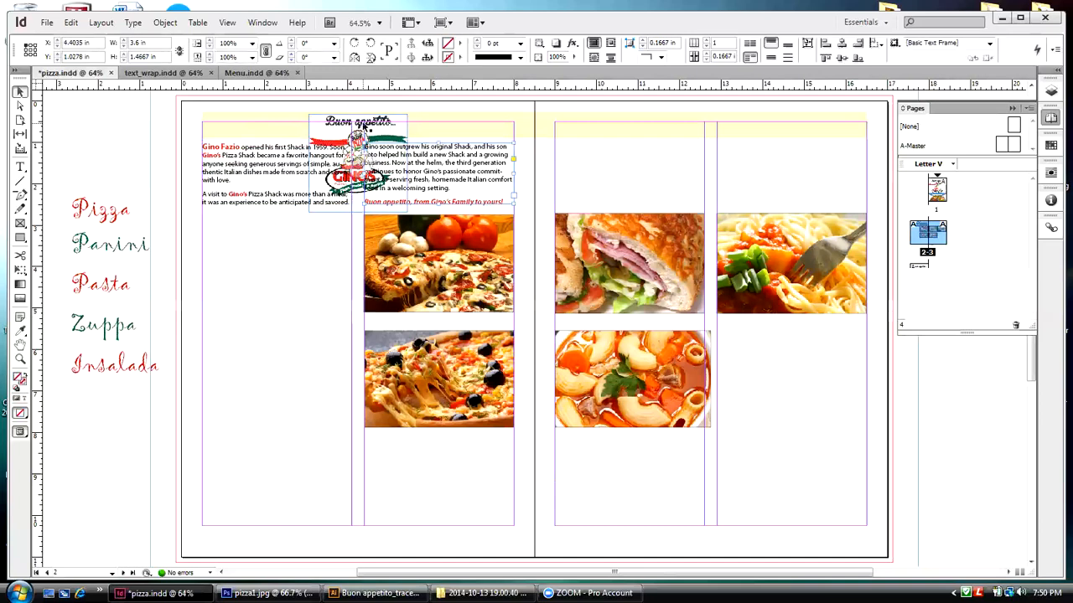
left_click(362, 126)
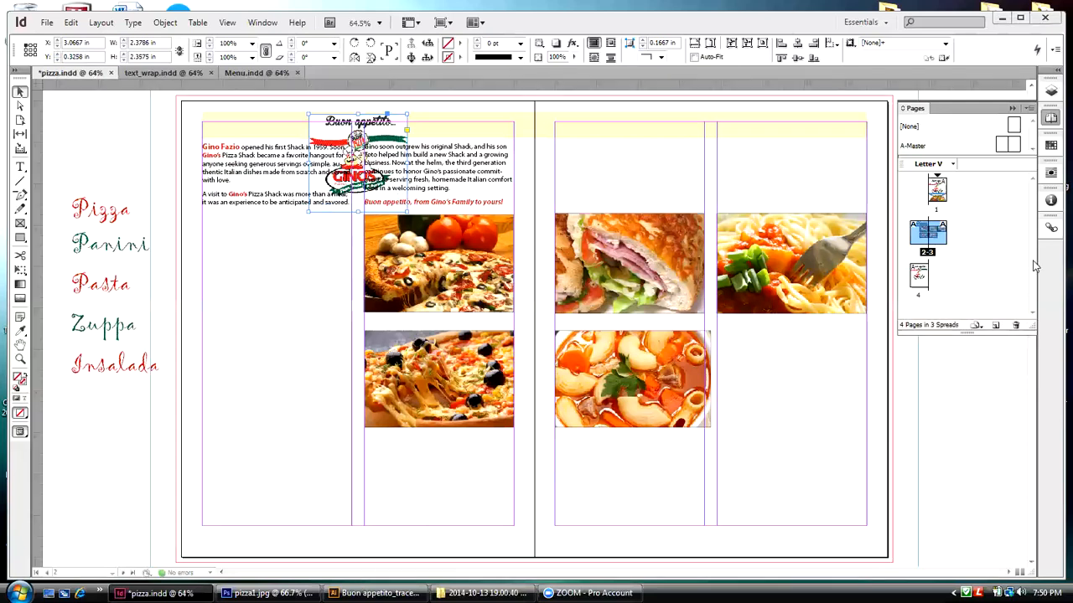
left_click(1051, 228)
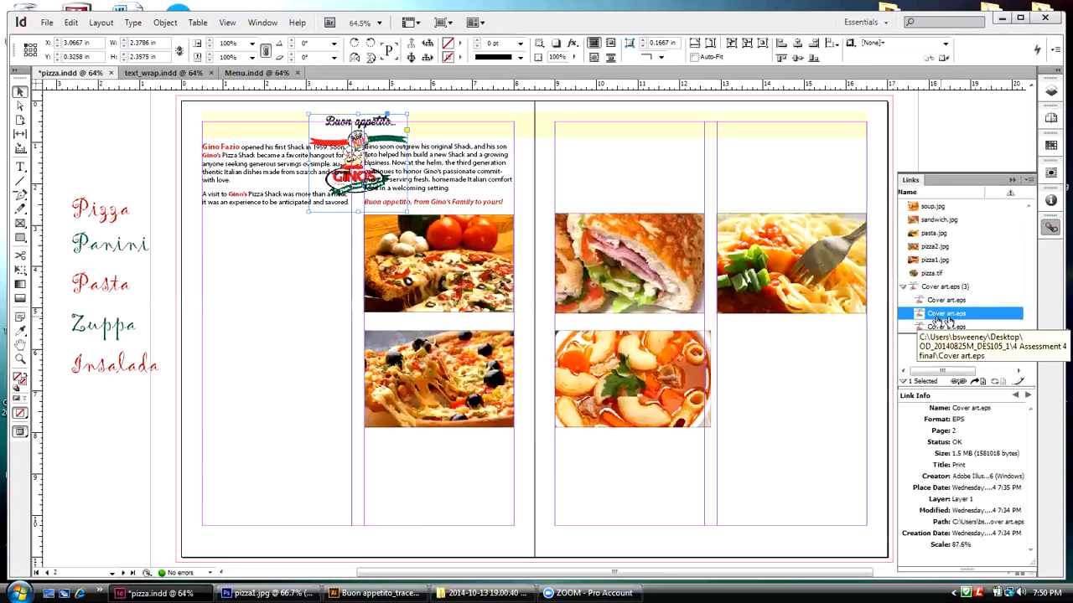
left_click(288, 221)
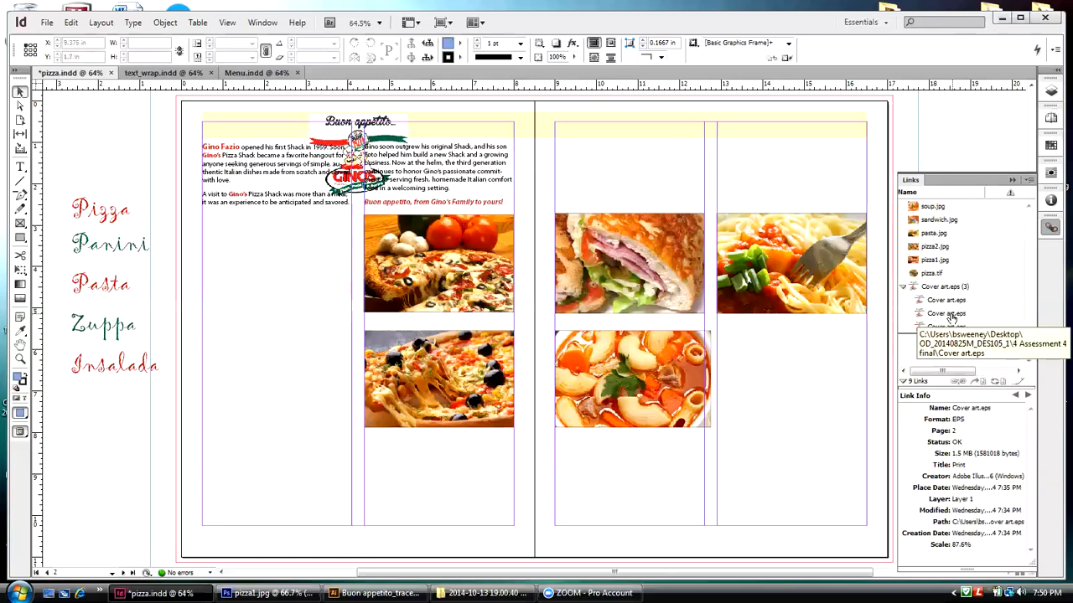
Step: Wrap the intro text around the Buon appetito logo, trying its bounding box before using the object shape with the Detect Edges contour
left_click(402, 131)
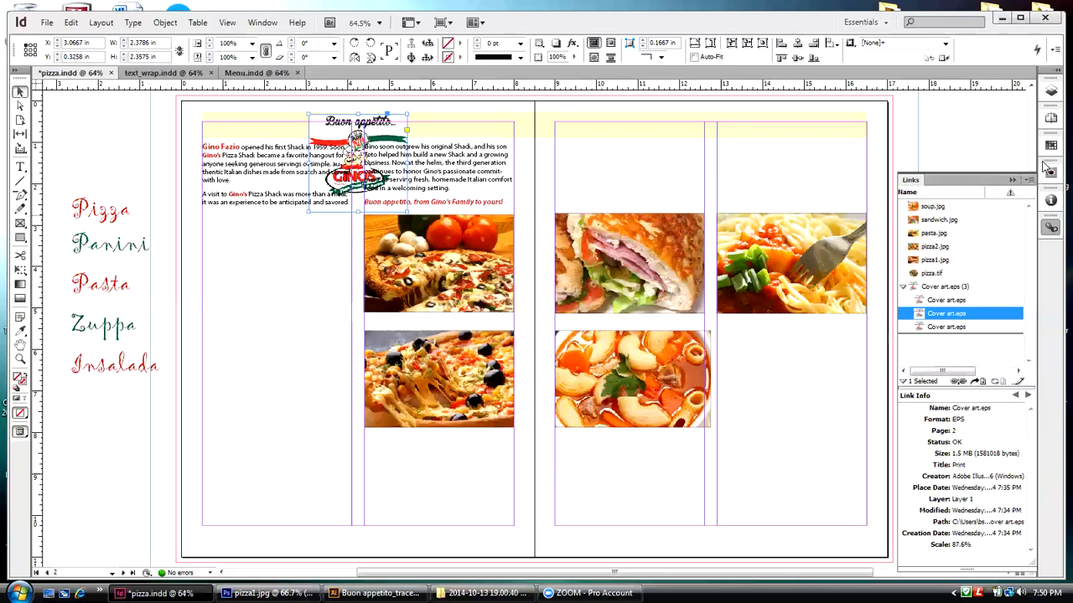
left_click(1011, 179)
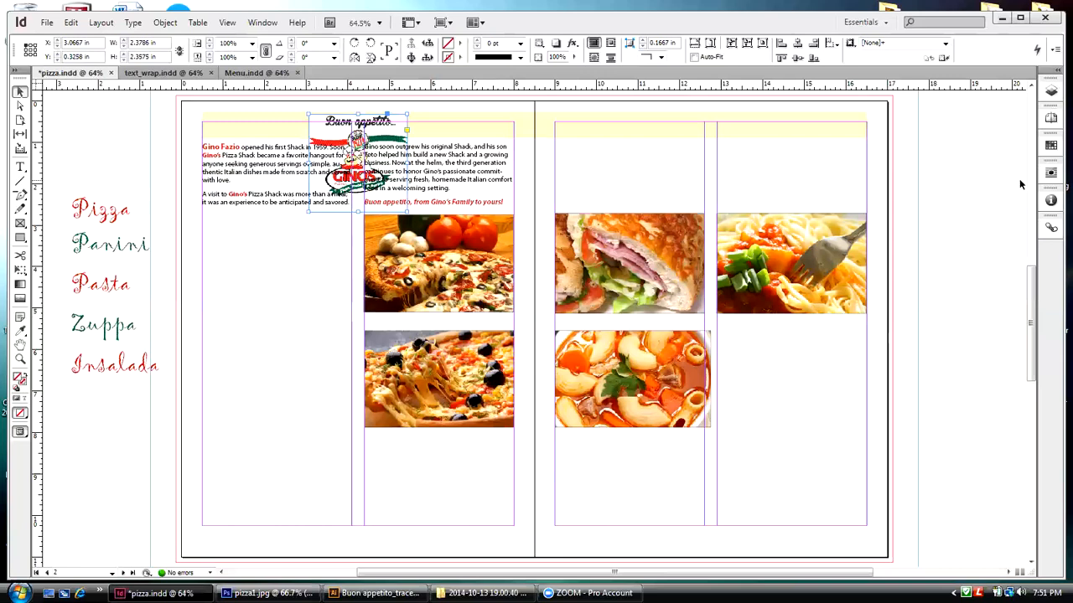
left_click(1051, 173)
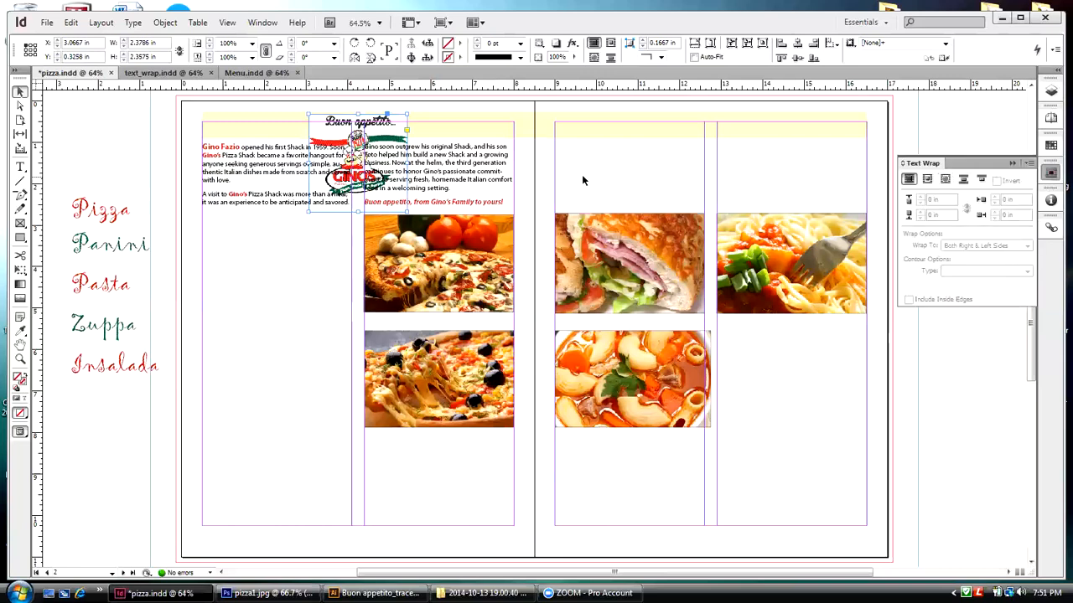
left_click(926, 181)
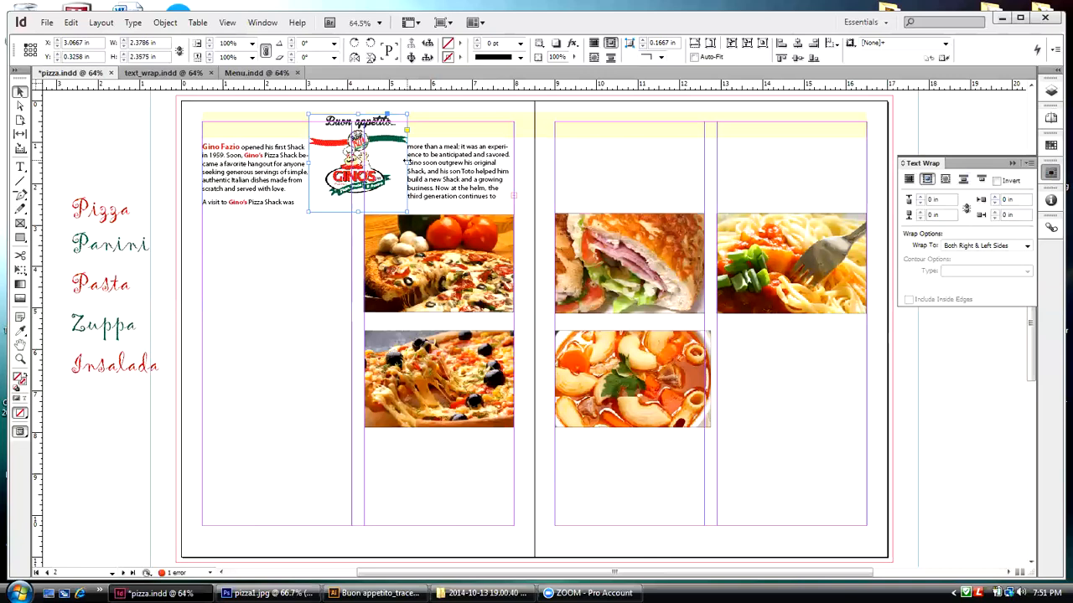
left_click(945, 179)
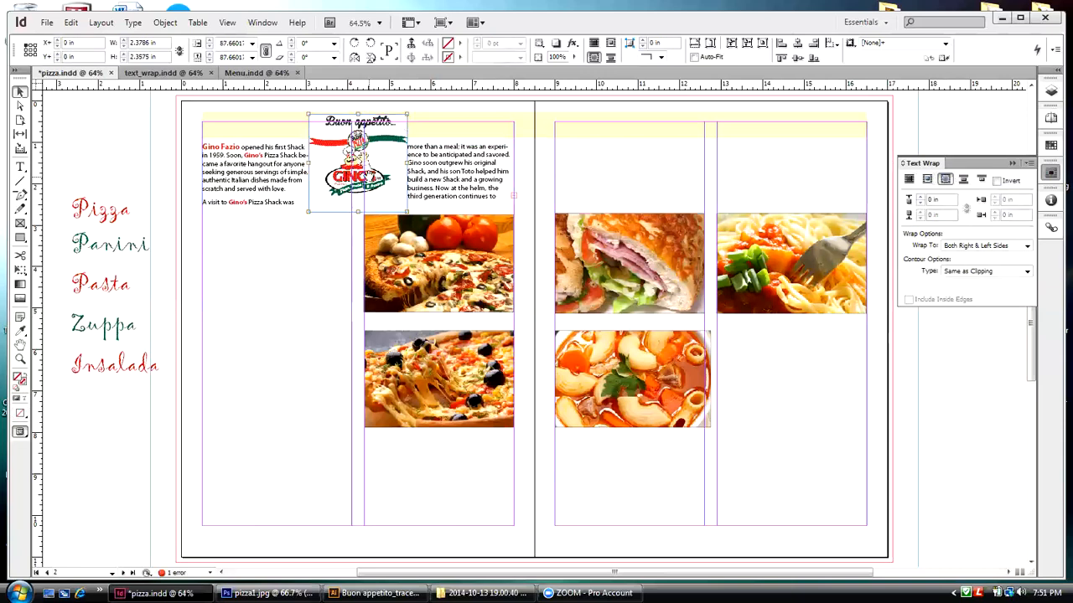
left_click(1027, 272)
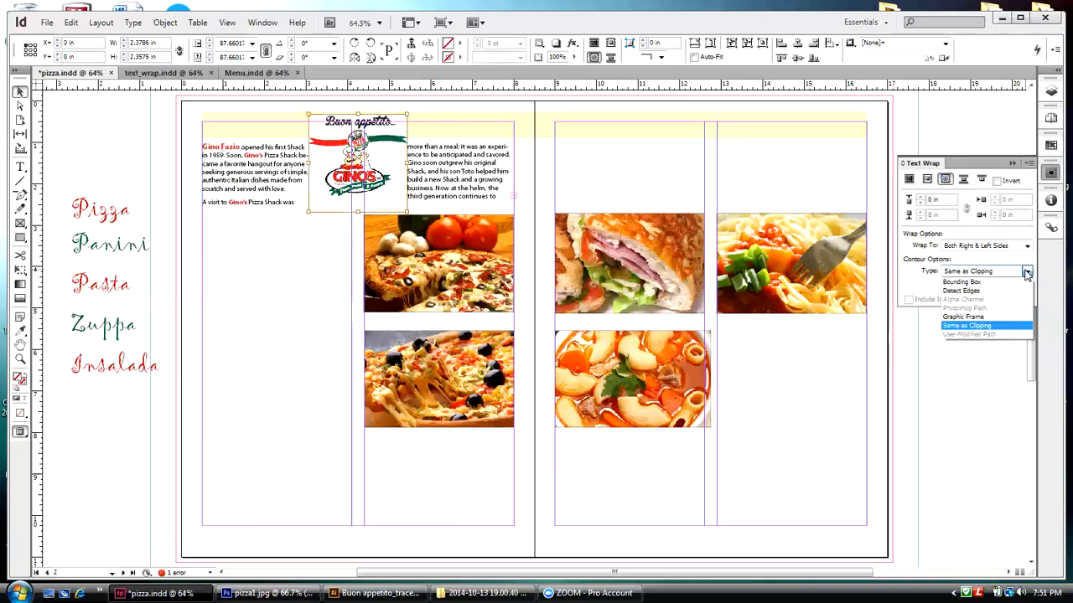
left_click(985, 292)
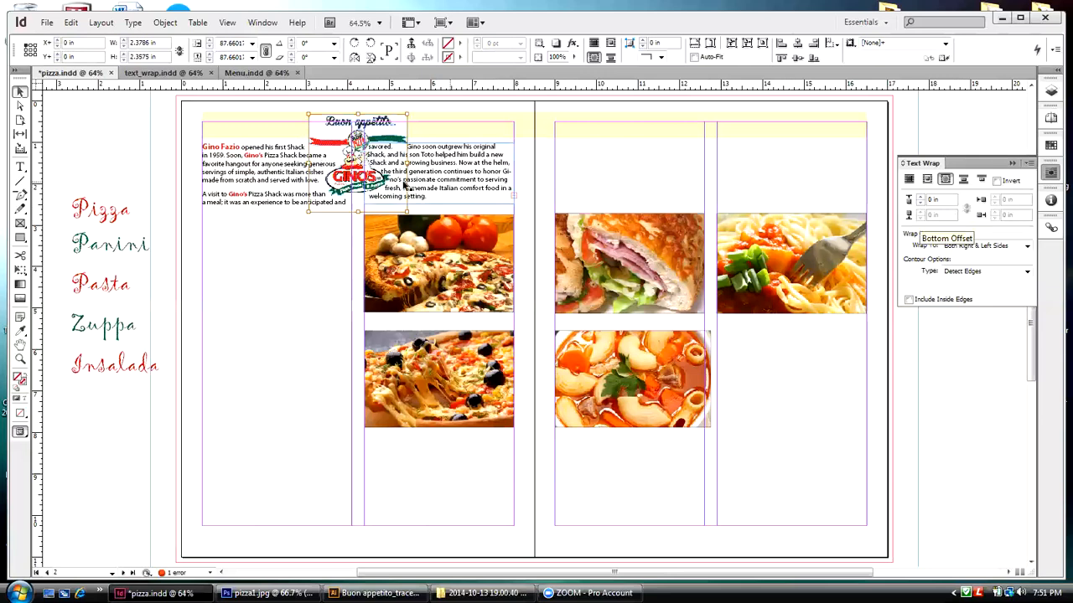
Step: Try text wrap offsets of 0.0625 in and 0.125 in around the logo and set the offset to 0.1875 in
left_click(920, 199)
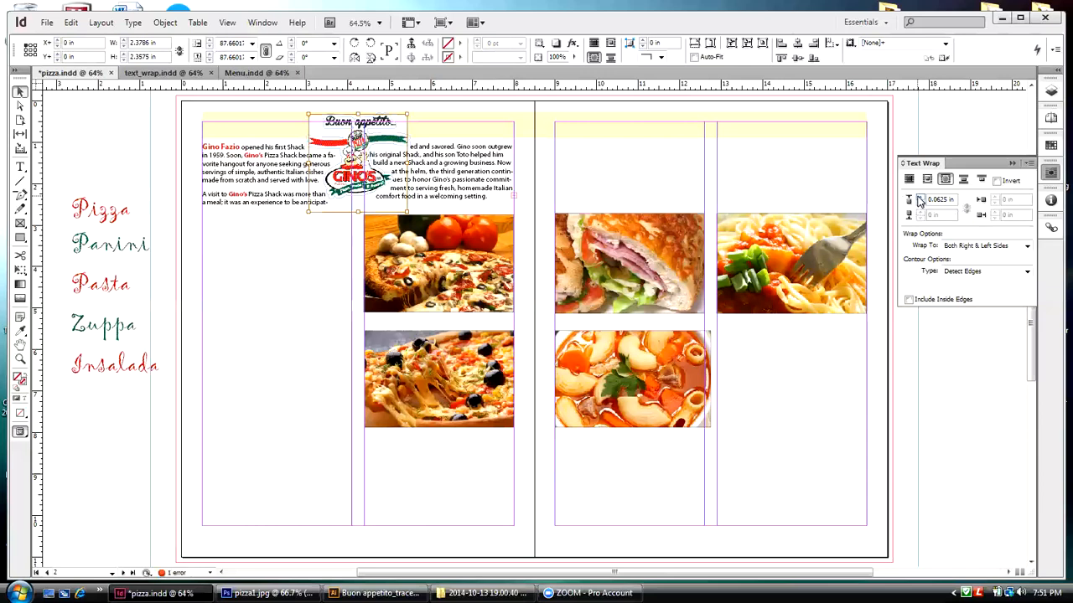
left_click(920, 198)
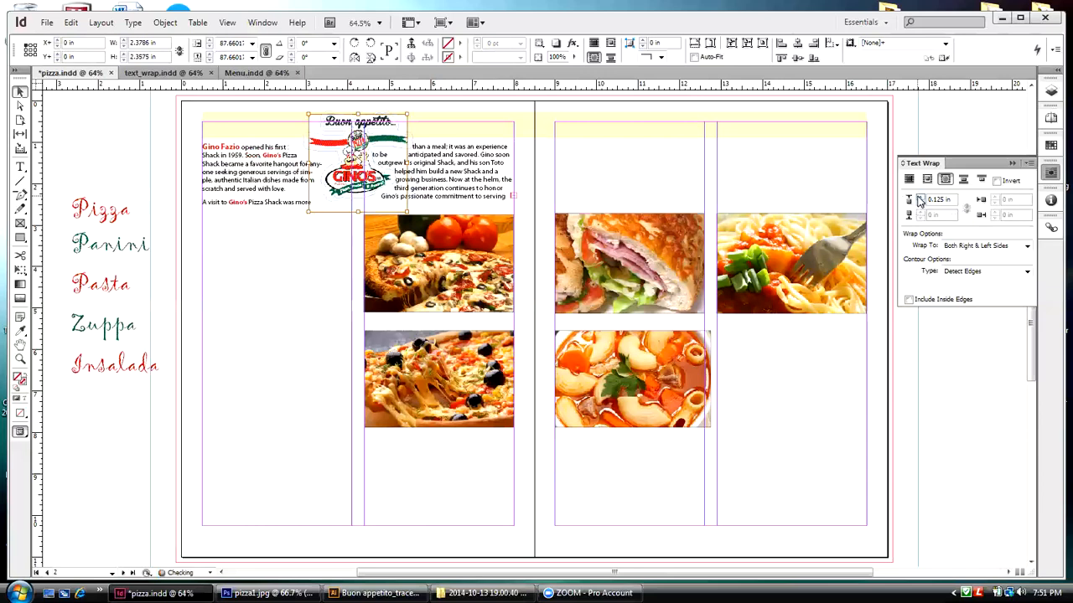
left_click(921, 204)
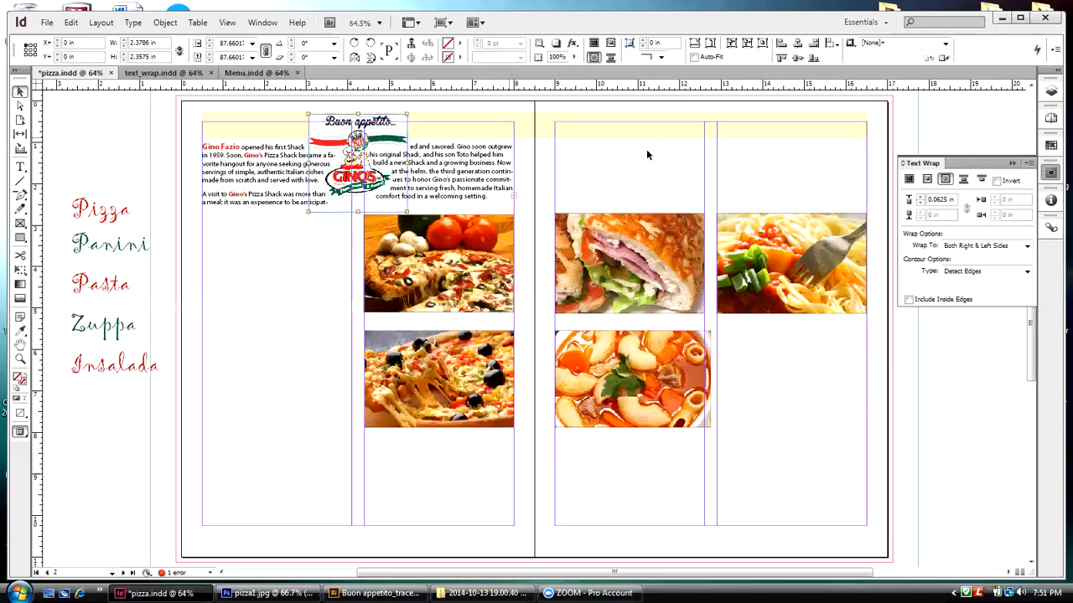
left_click(921, 198)
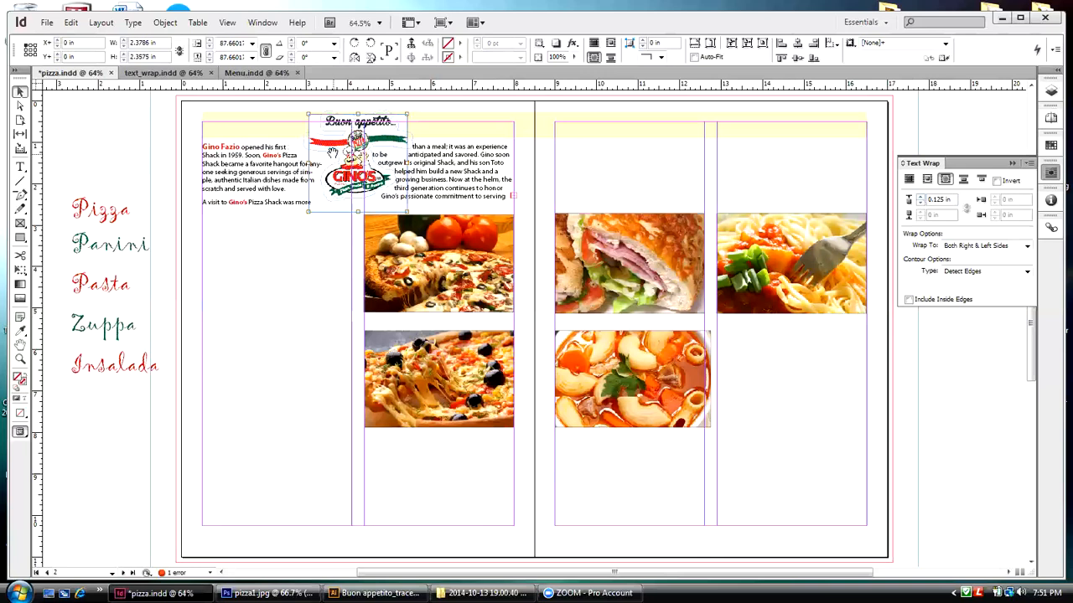
left_click(921, 198)
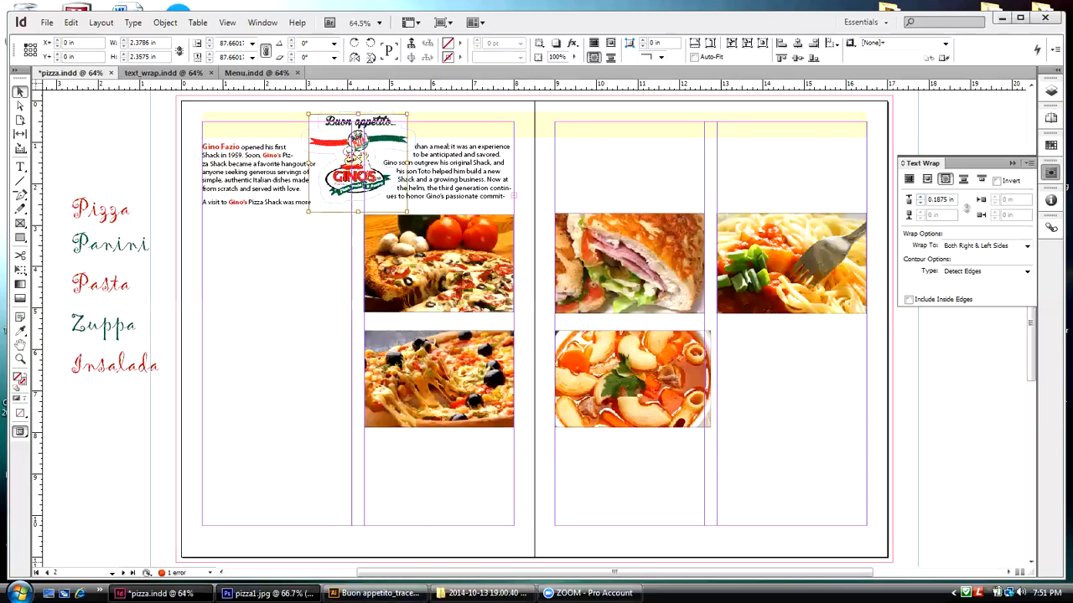
Step: Switch to Photoshop and examine the layers, channels and paths of ginos_logo.psd
left_click(268, 593)
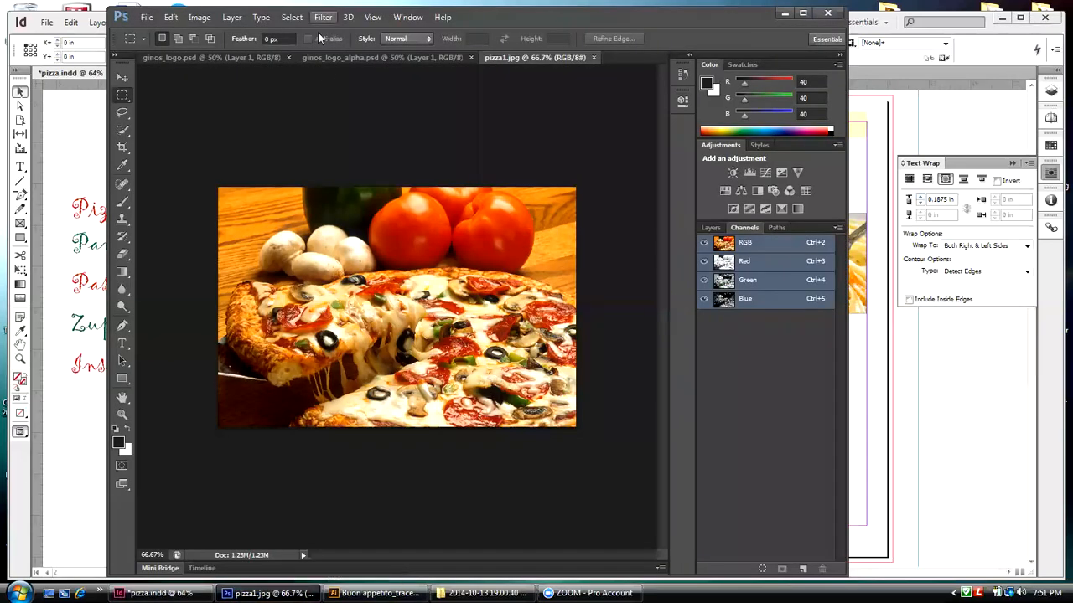
left_click(227, 56)
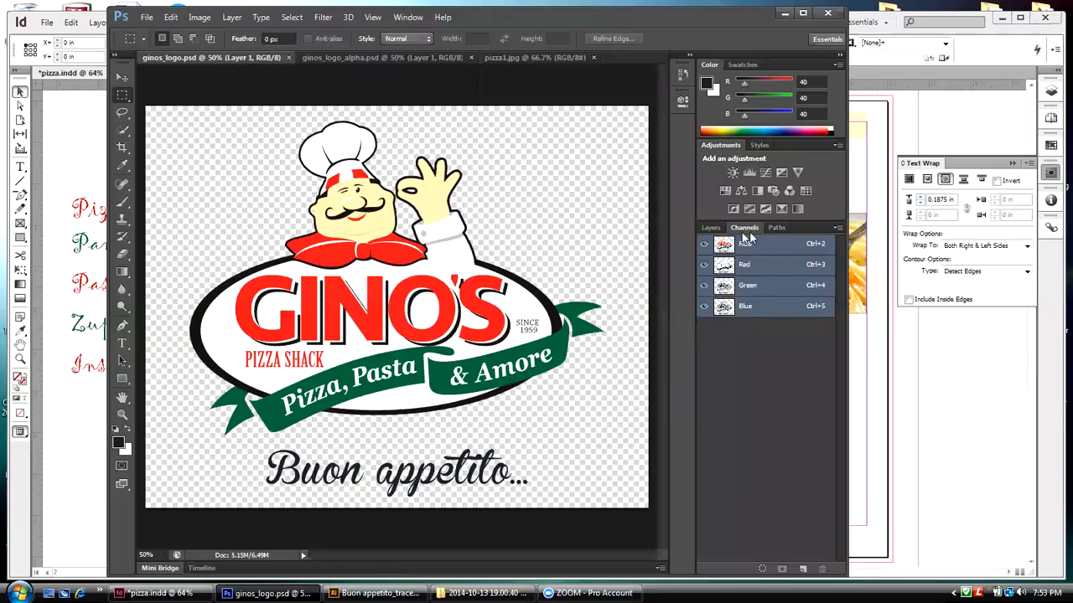
left_click(710, 228)
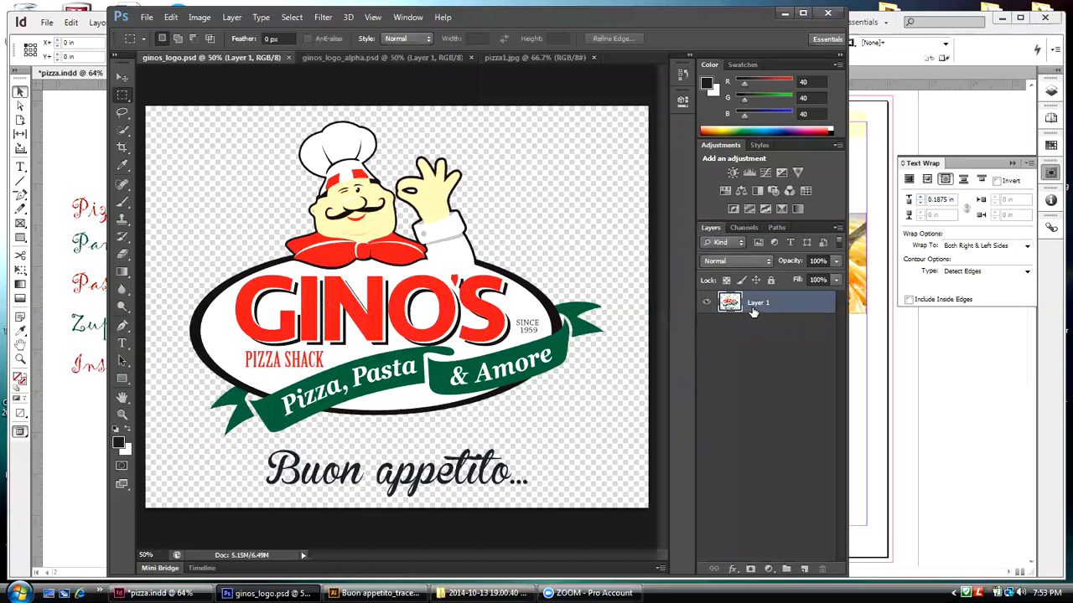
left_click(744, 229)
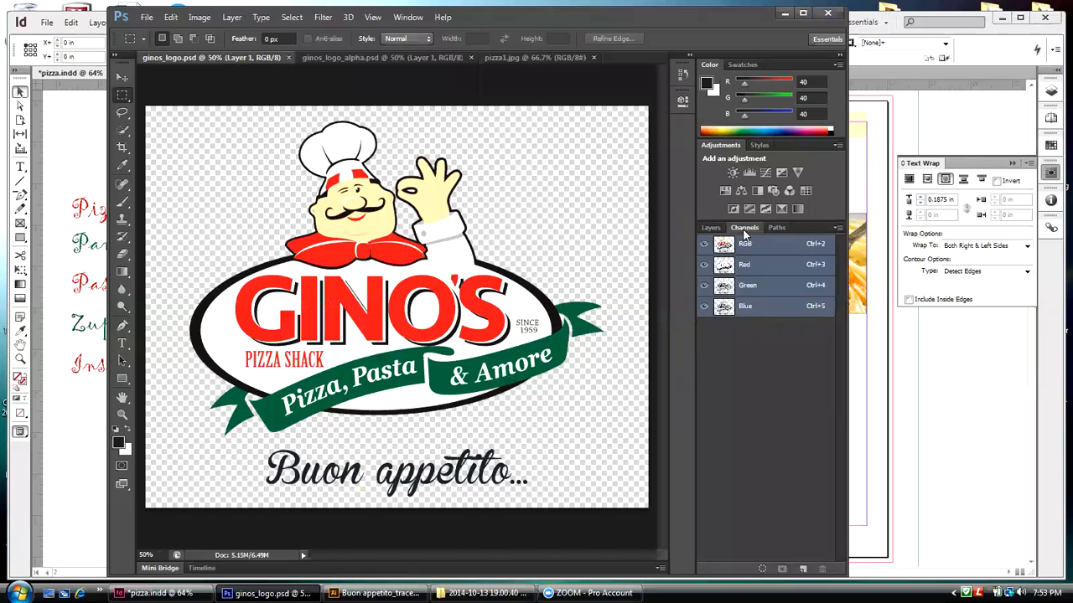
left_click(771, 228)
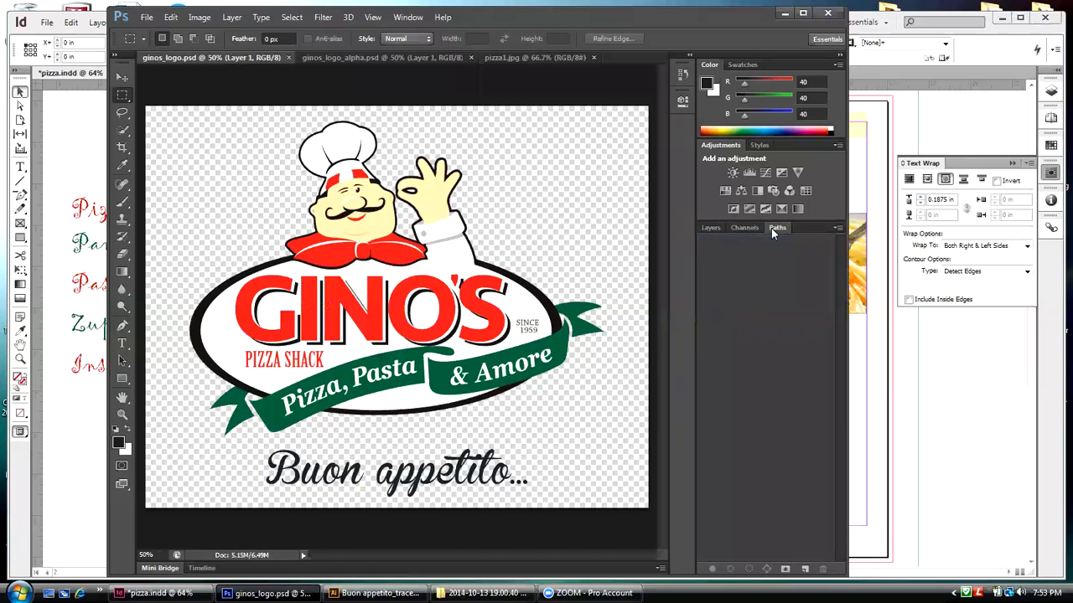
left_click(751, 227)
left_click(770, 226)
left_click(753, 227)
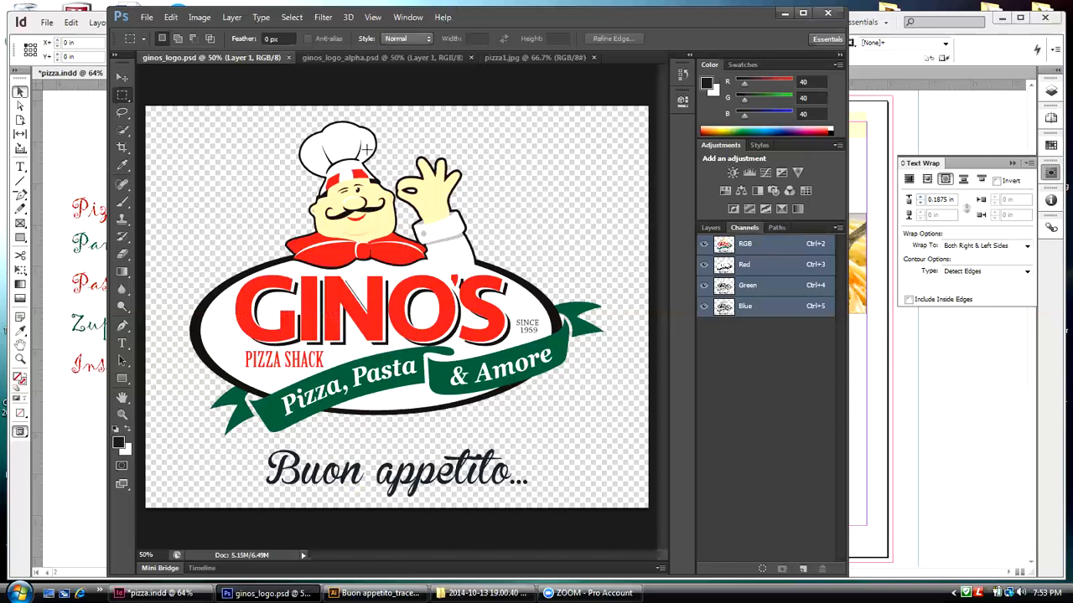
left_click(122, 77)
left_click(348, 18)
left_click(369, 31)
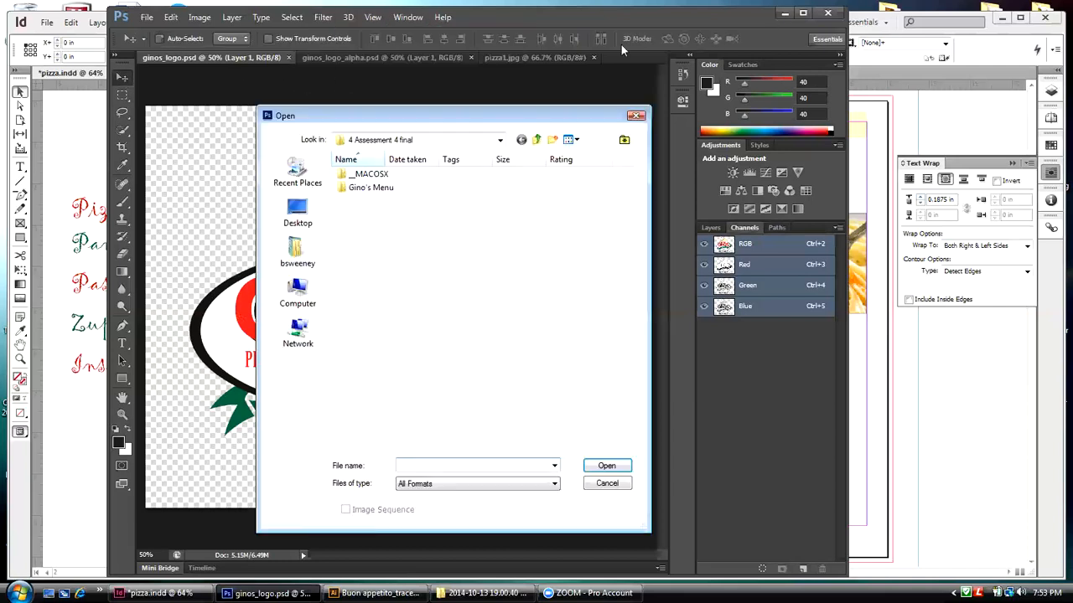
left_click(607, 484)
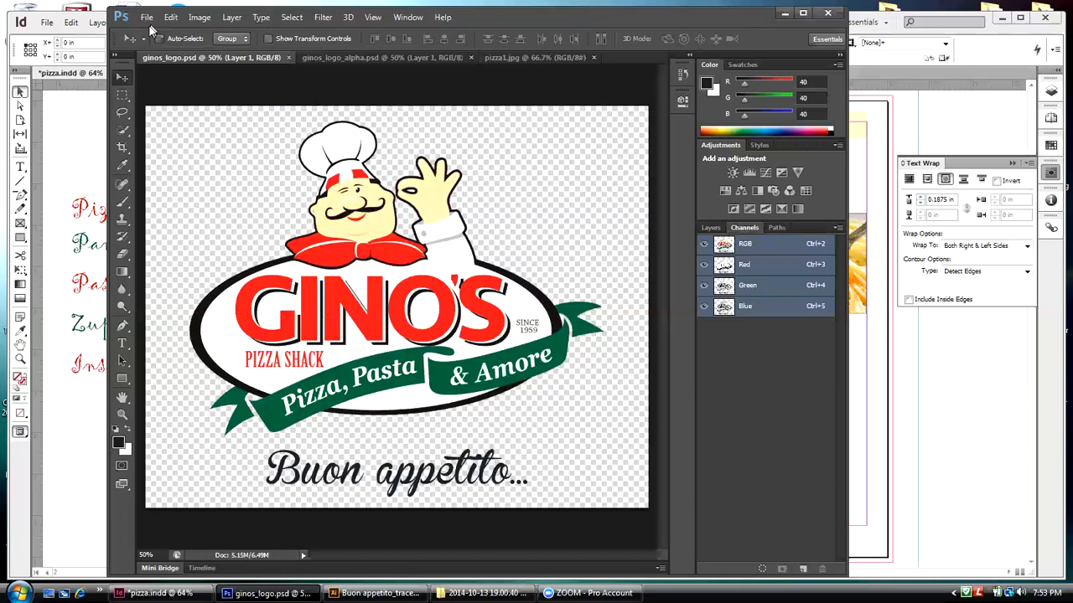
Step: Reposition the Photoshop window, then hide the Channels panel and show it again
left_click_drag(151, 31, 117, 44)
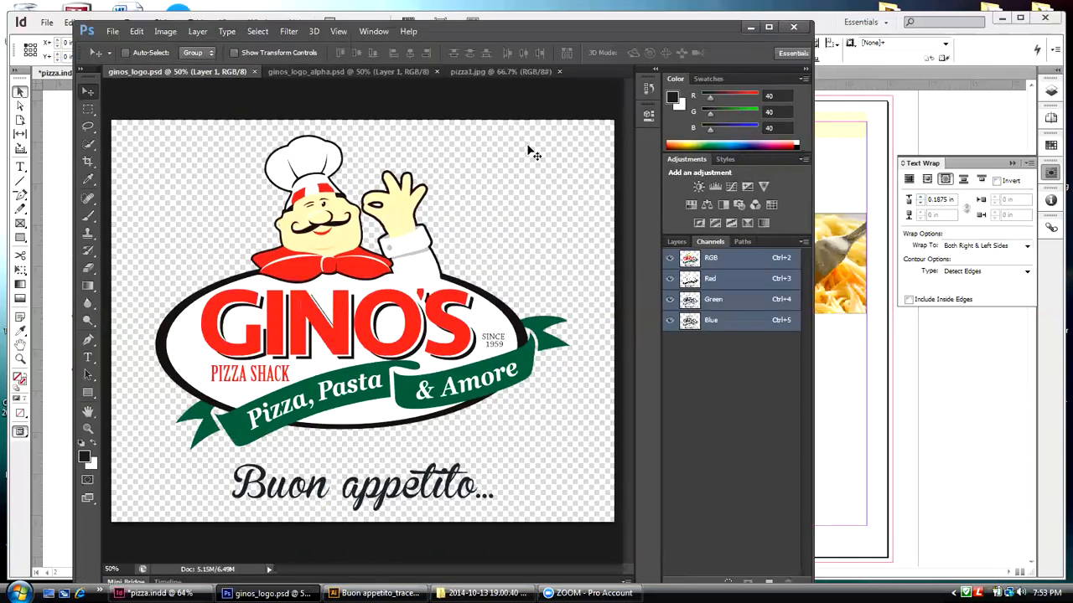
left_click(373, 32)
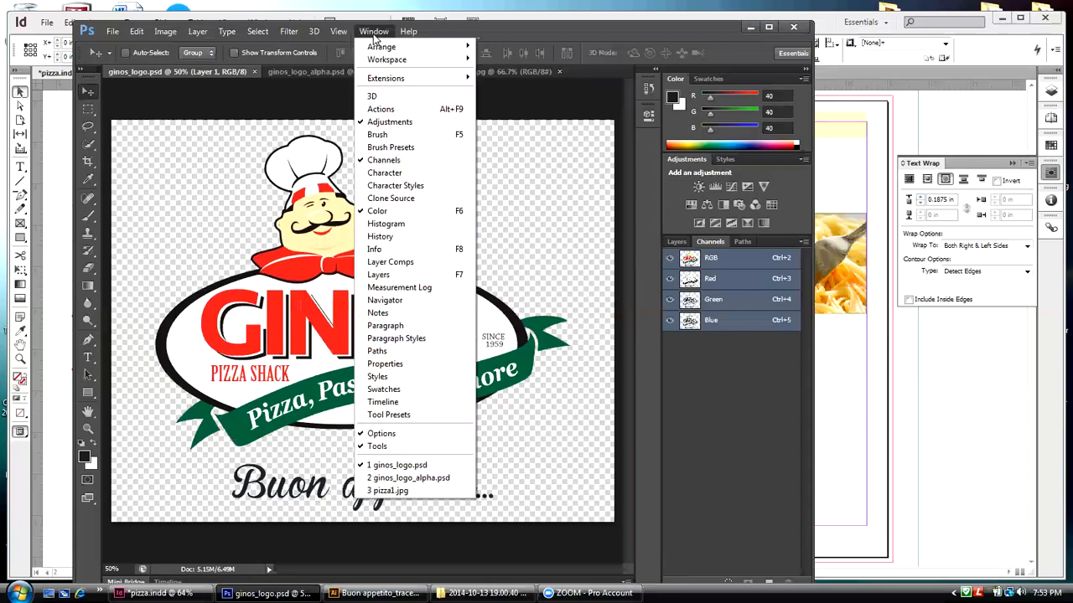
left_click(388, 161)
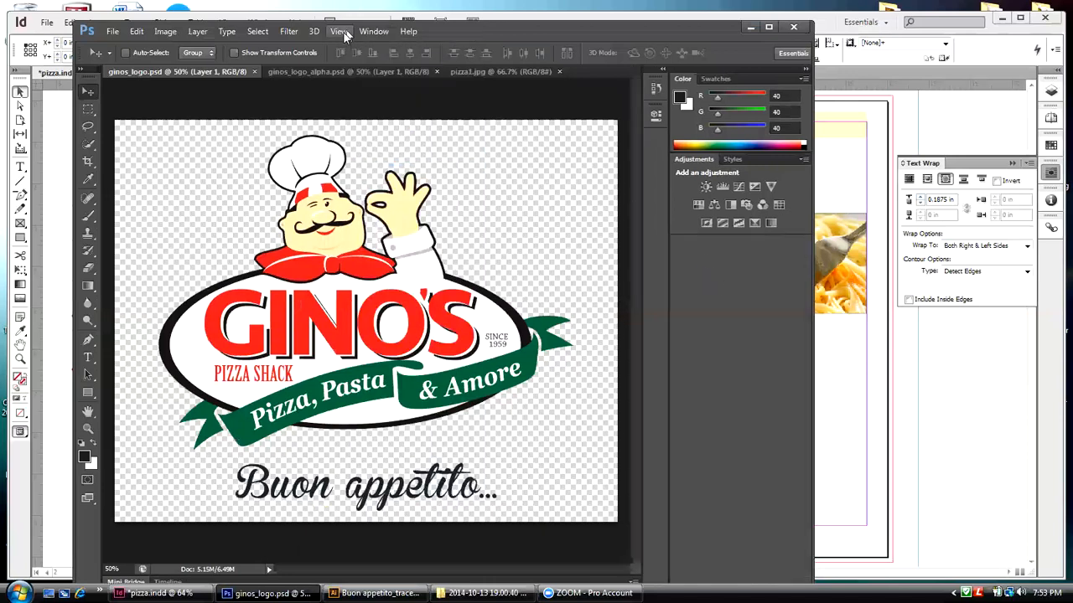
left_click(368, 31)
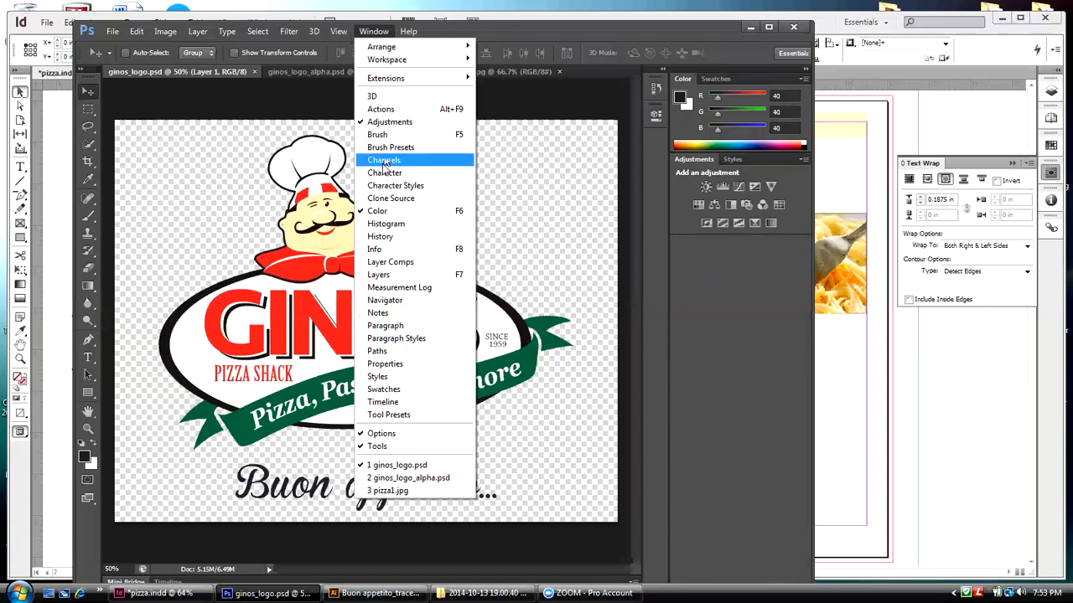
left_click(385, 161)
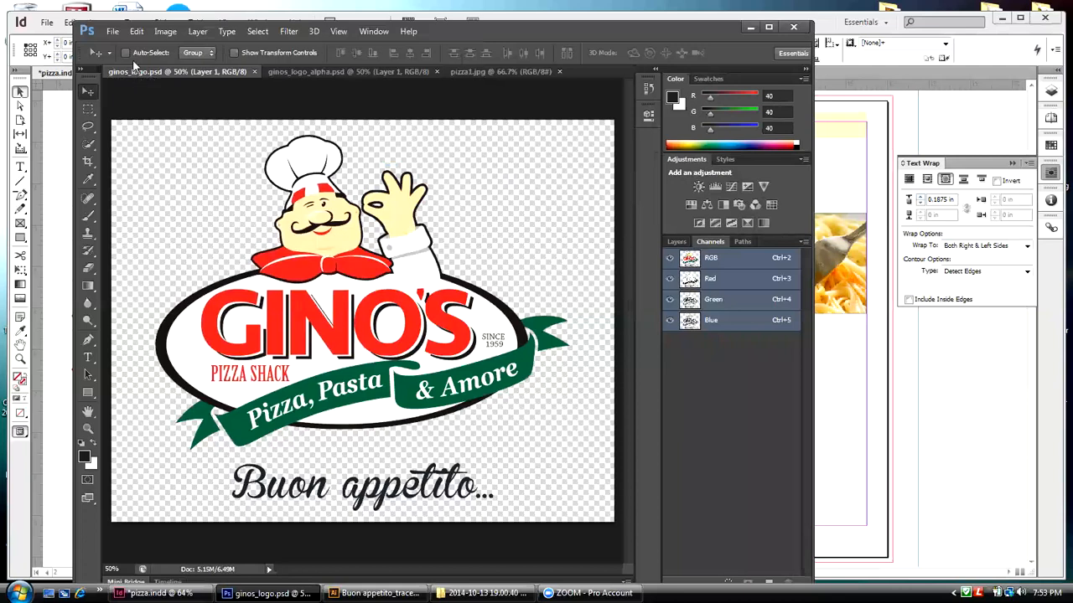
Step: Open the Illustrator file ginos_logo, importing its page cropped to the bounding box at 300 pixels/inch in 8-bit RGB Color
left_click(112, 32)
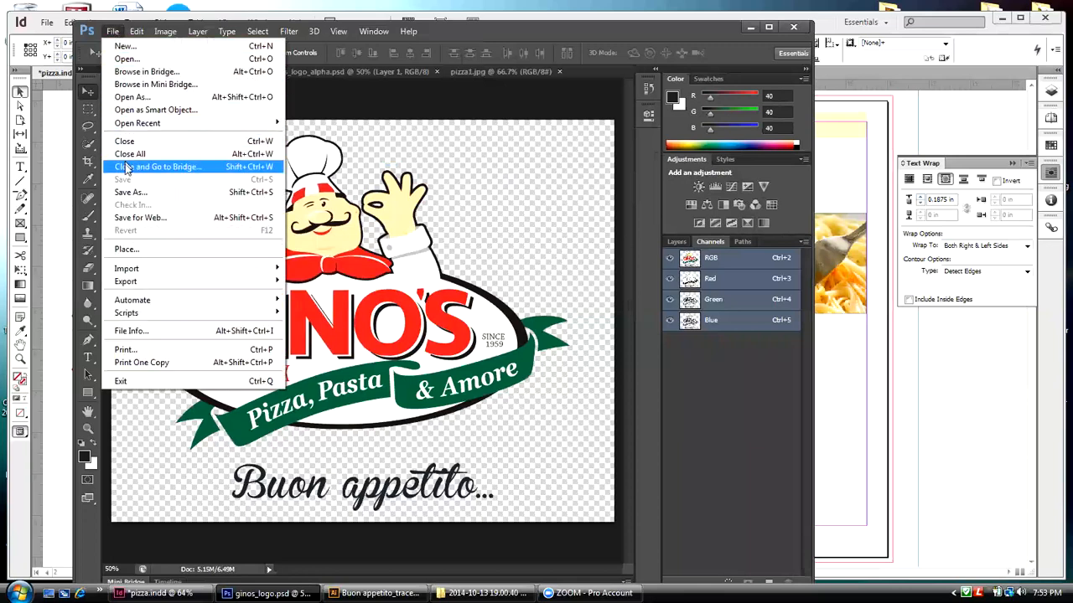
left_click(127, 58)
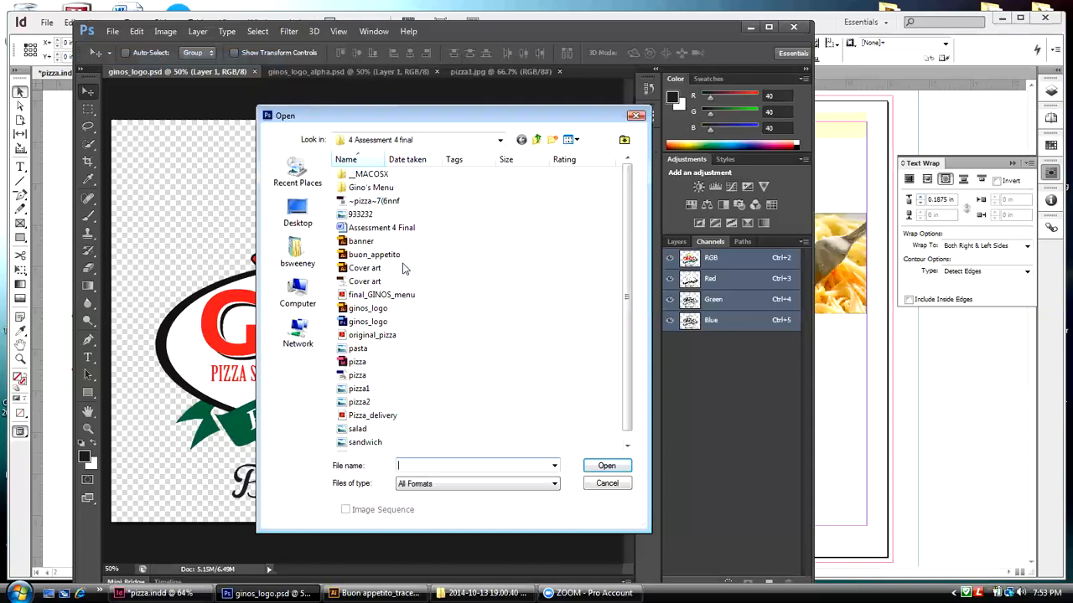
left_click(366, 311)
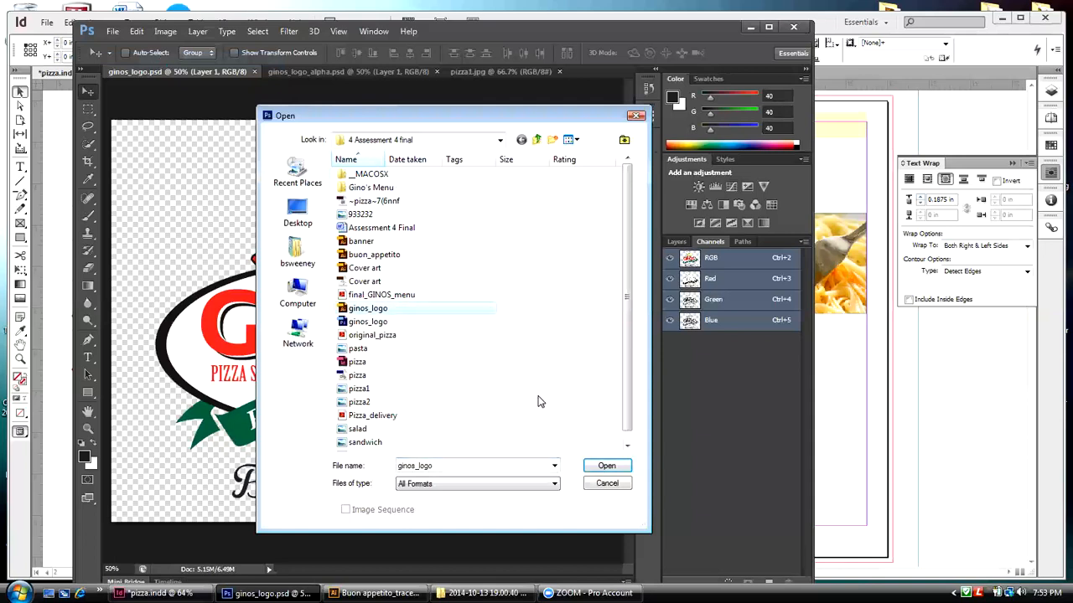
left_click(607, 466)
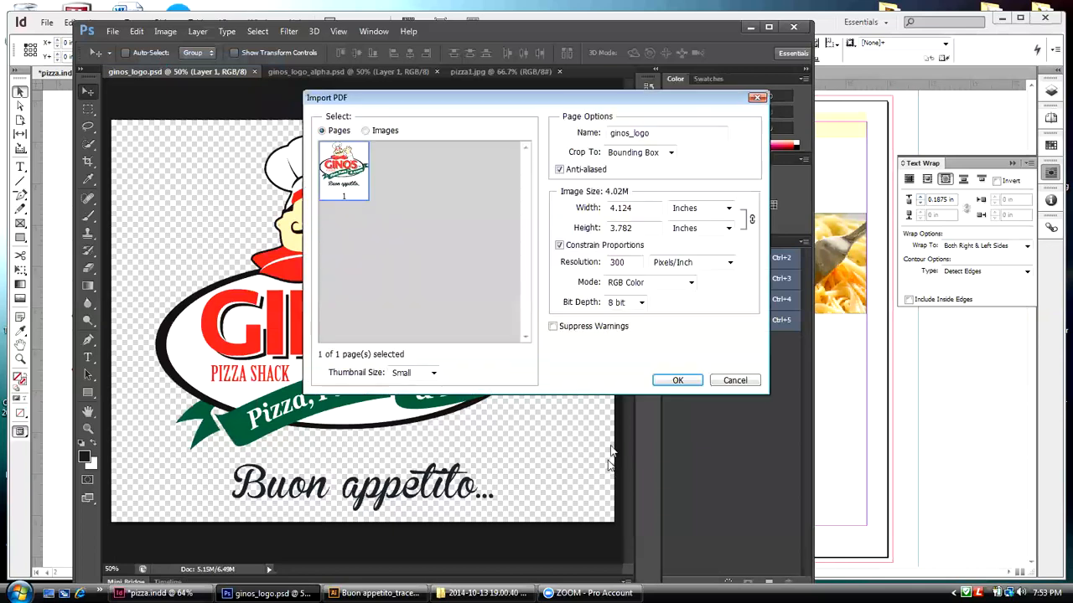
left_click(677, 381)
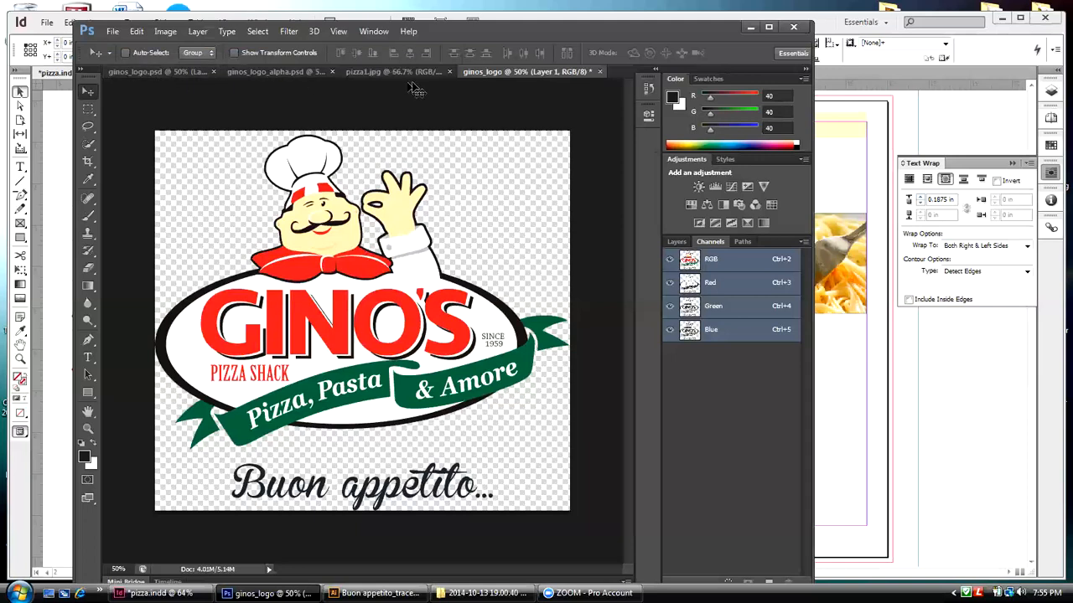
Step: Check the available save commands, then close the imported ginos_logo document without saving it
left_click(110, 33)
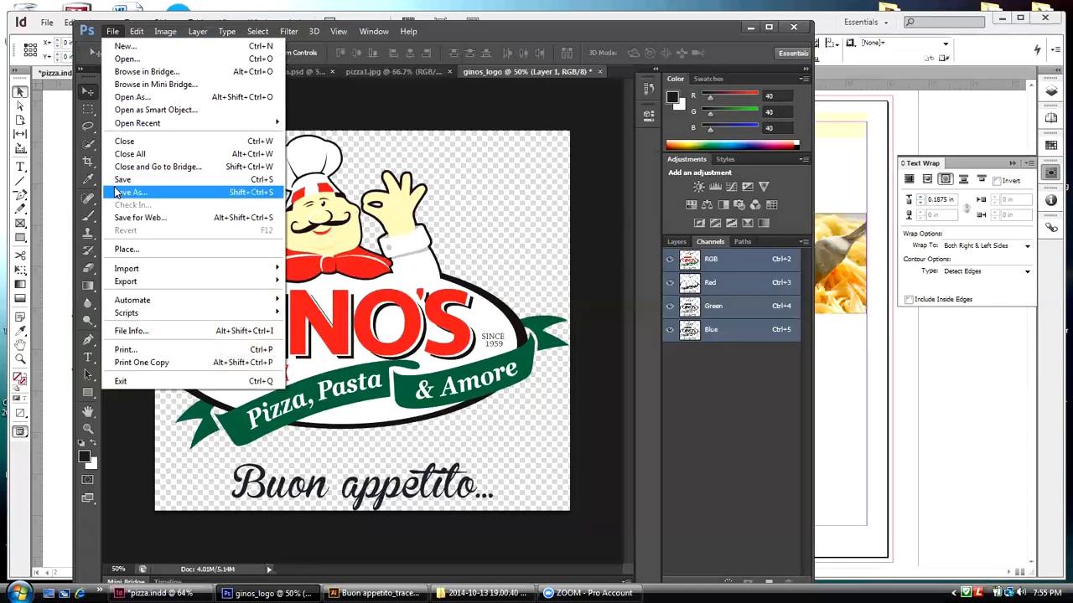
left_click(323, 106)
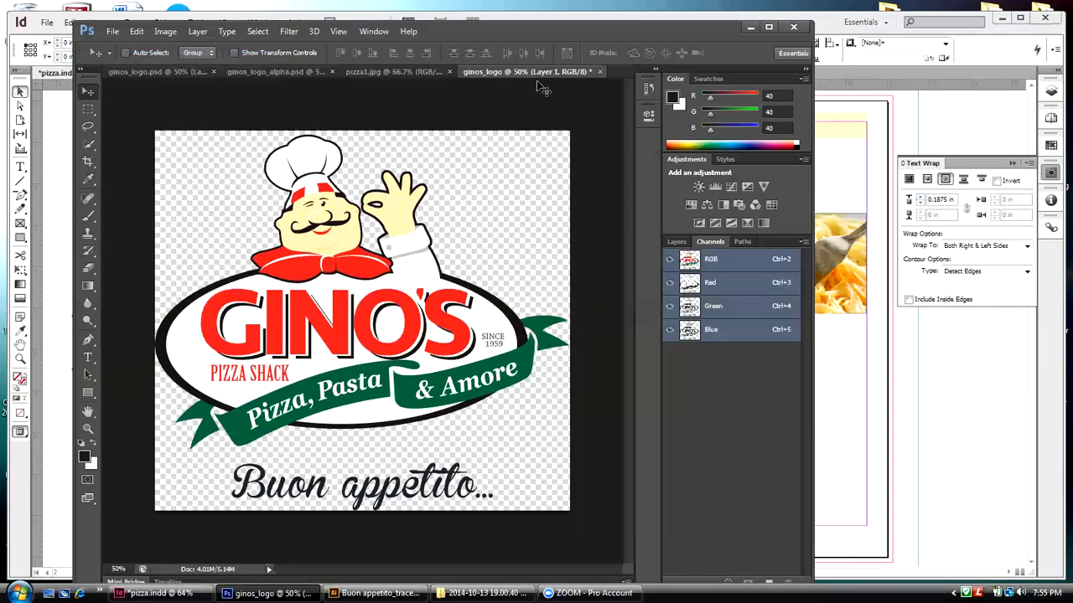
left_click(599, 71)
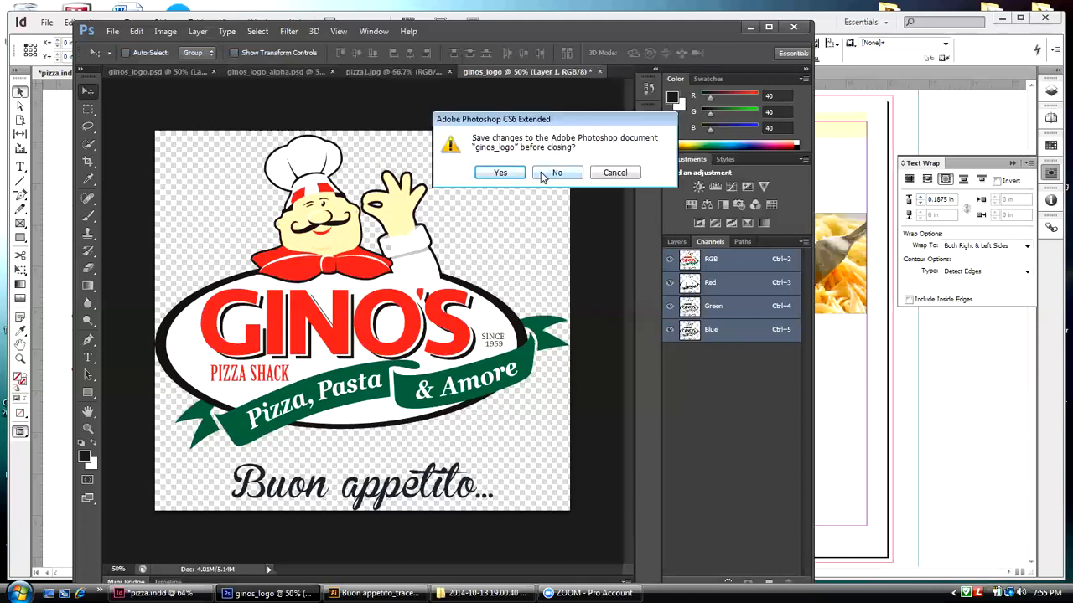
left_click(557, 173)
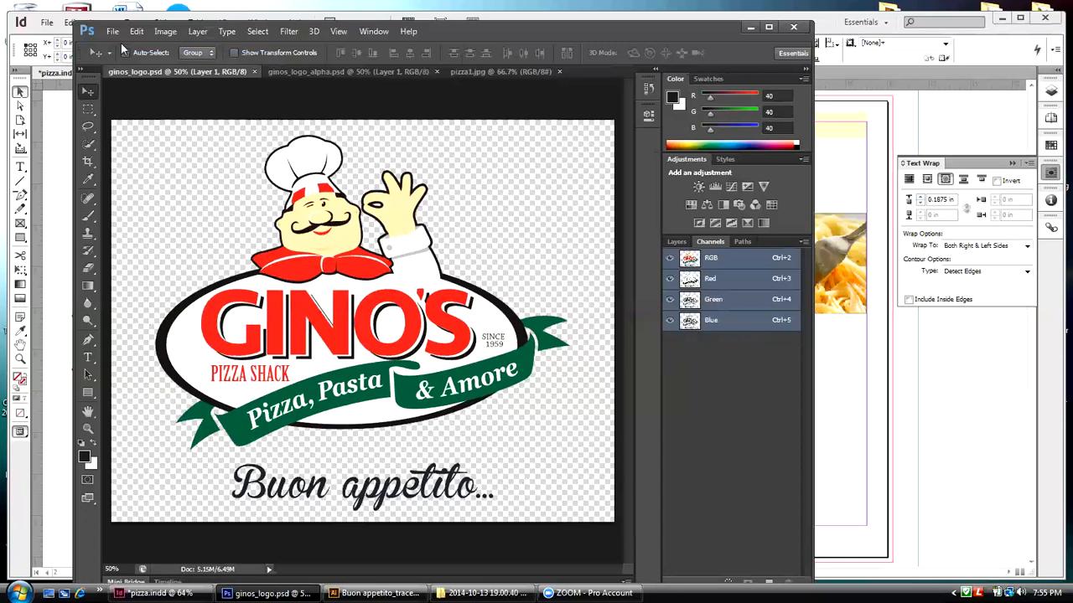
Step: Select the transparent background around the logo on Layer 1 of ginos_logo.psd using the Quick Selection tool with an 80 px brush
left_click(86, 146)
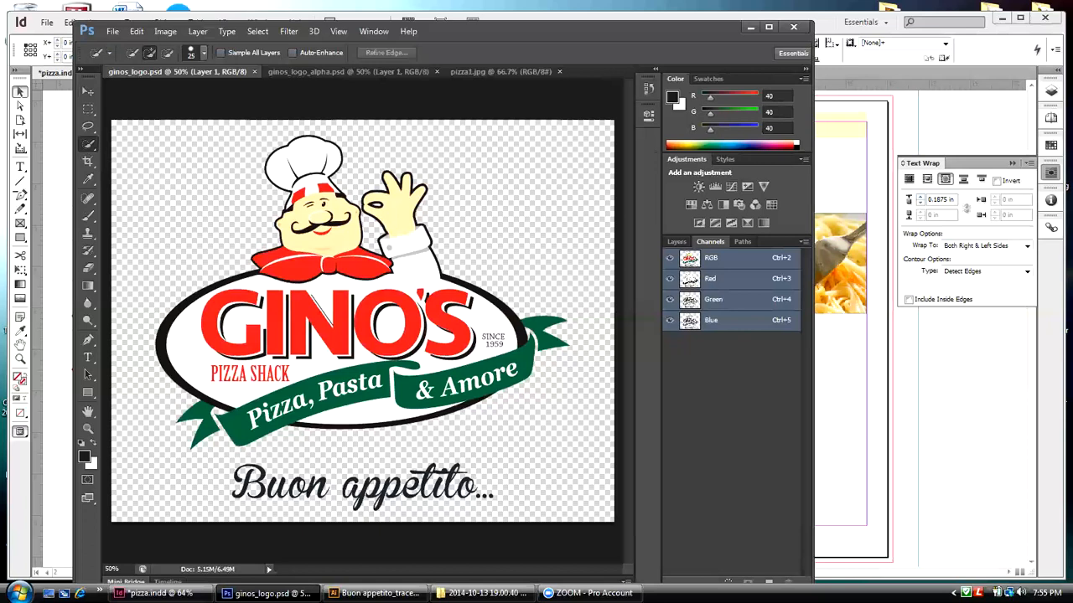
left_click(676, 241)
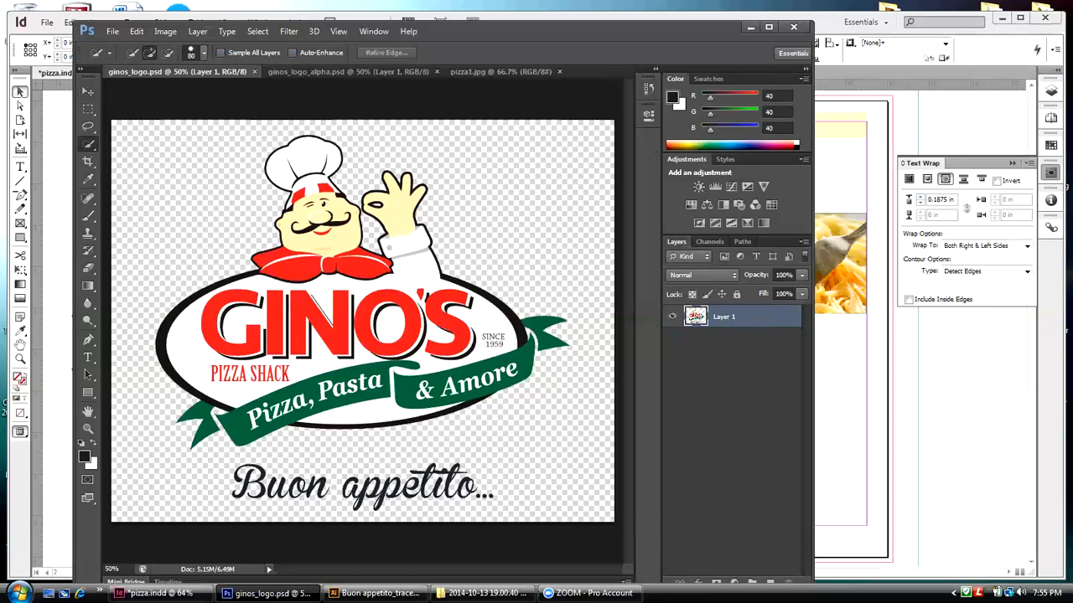
left_click(132, 134)
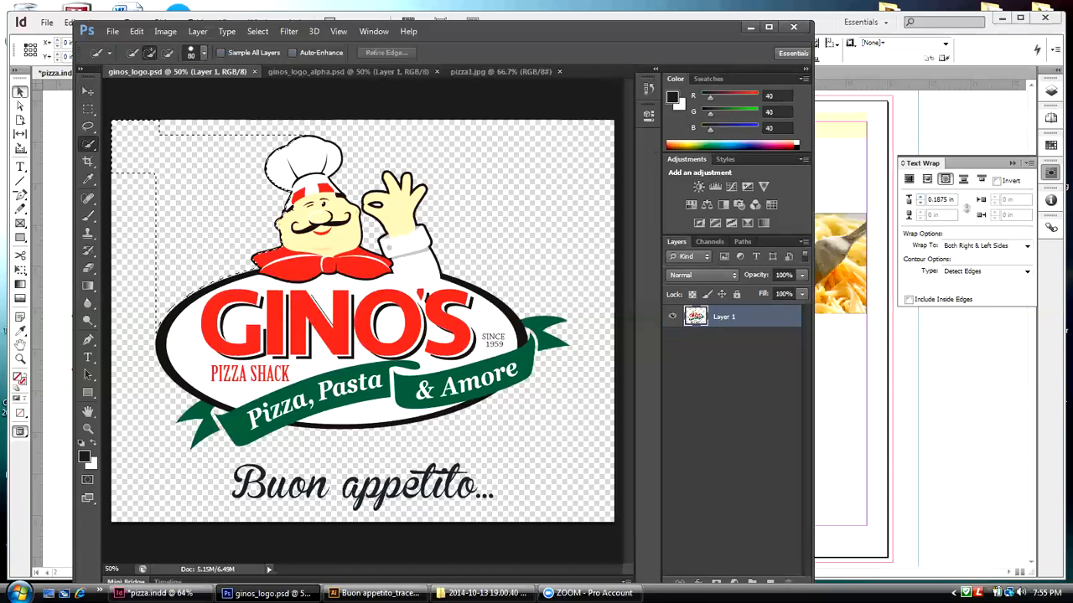
left_click(156, 127)
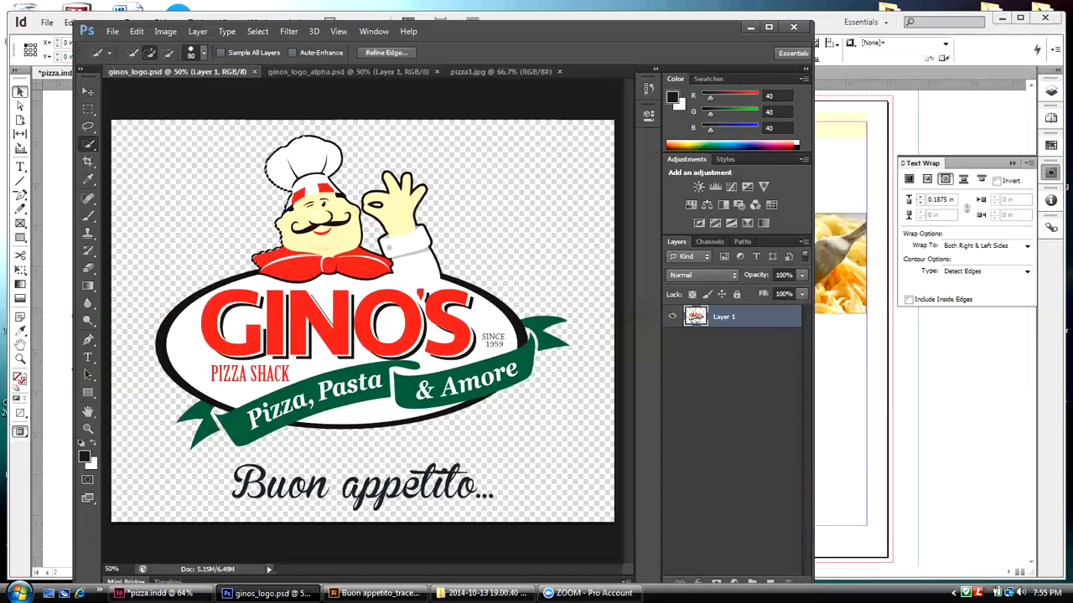
mouse_move(185, 478)
left_mouse_down()
mouse_move(131, 306)
mouse_move(139, 348)
mouse_move(234, 338)
mouse_move(346, 362)
mouse_move(261, 370)
left_mouse_up()
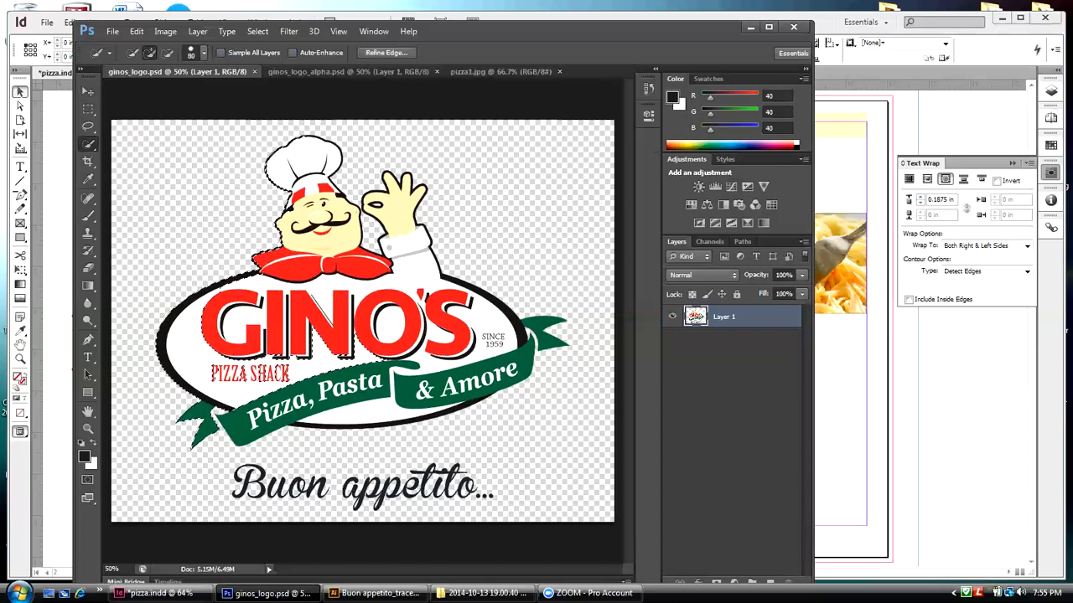
left_click(474, 199)
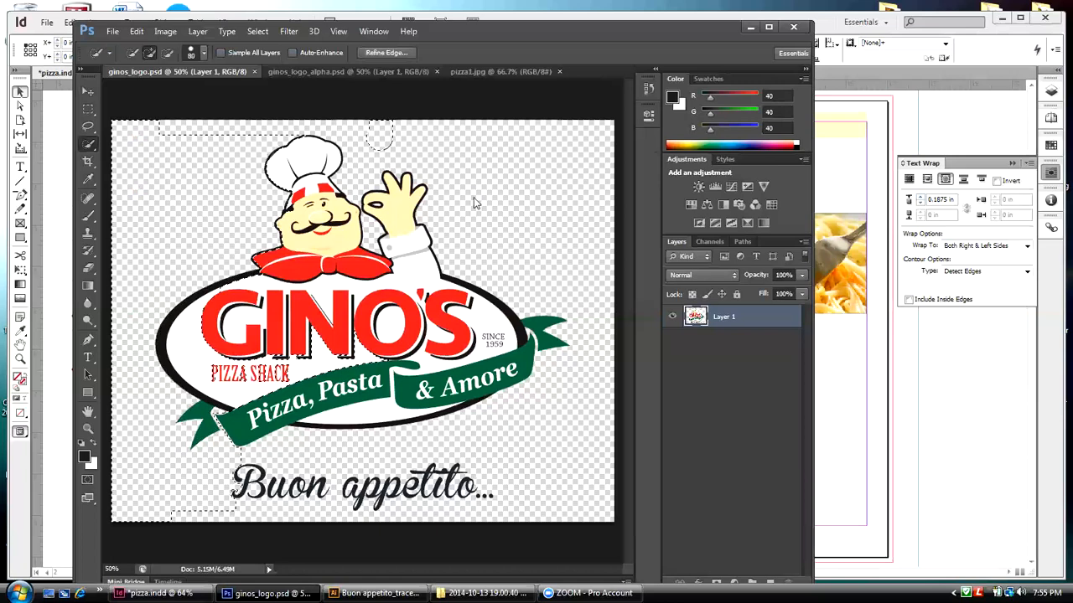
mouse_move(474, 198)
left_mouse_down()
mouse_move(523, 228)
mouse_move(508, 119)
mouse_move(560, 384)
left_mouse_up()
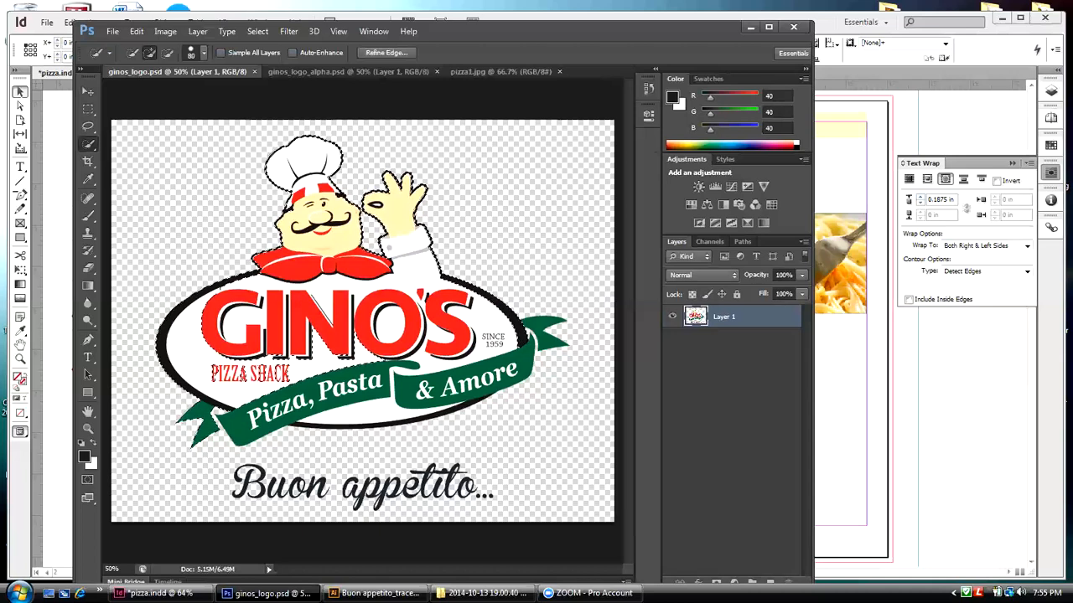
Step: Refine the logo selection around the Pizza, Pasta & Amore ribbon with the Quick Selection tool, subtracting and adding areas
key("alt")
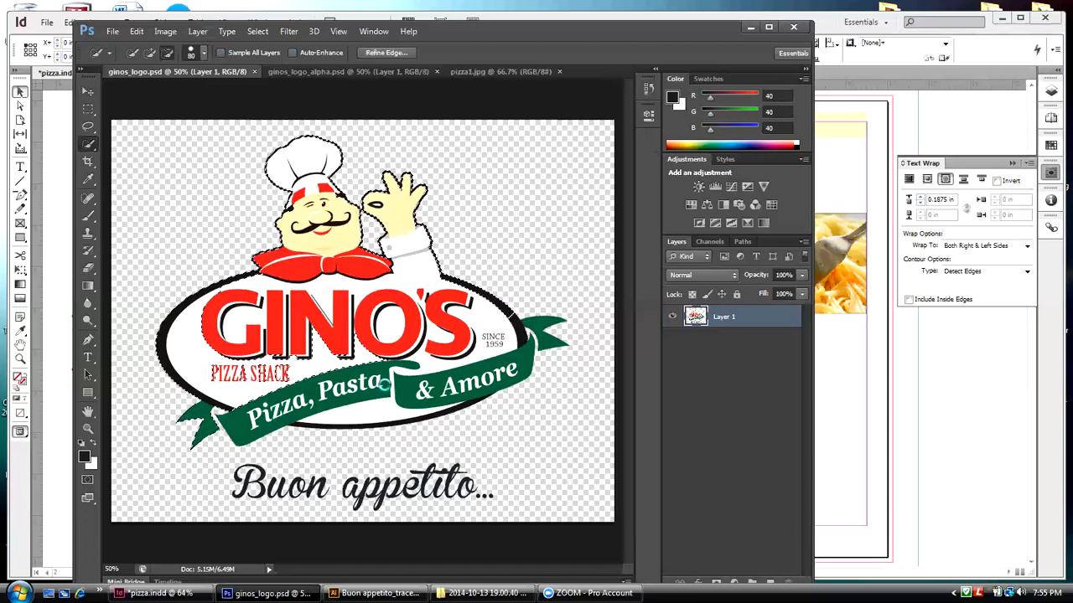
left_click(381, 384, "alt")
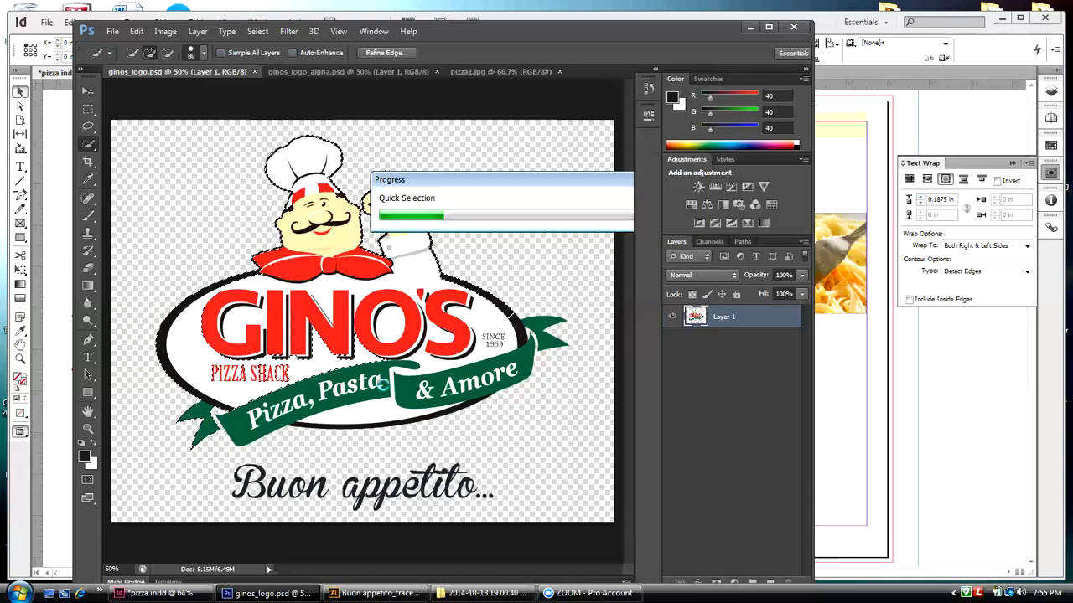
key("alt")
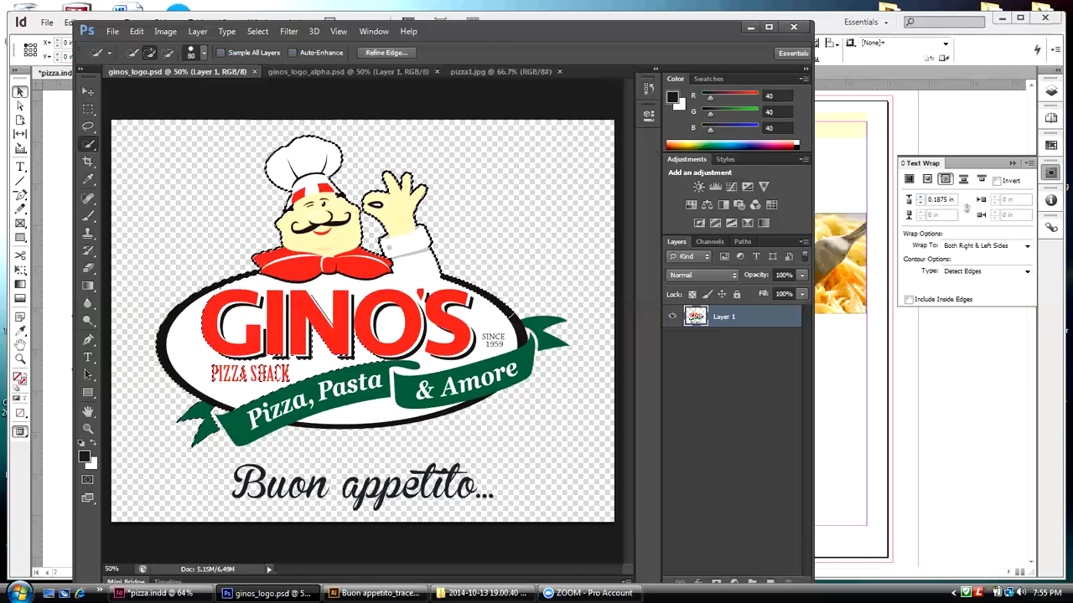
left_click(413, 392)
key("ctrl+z")
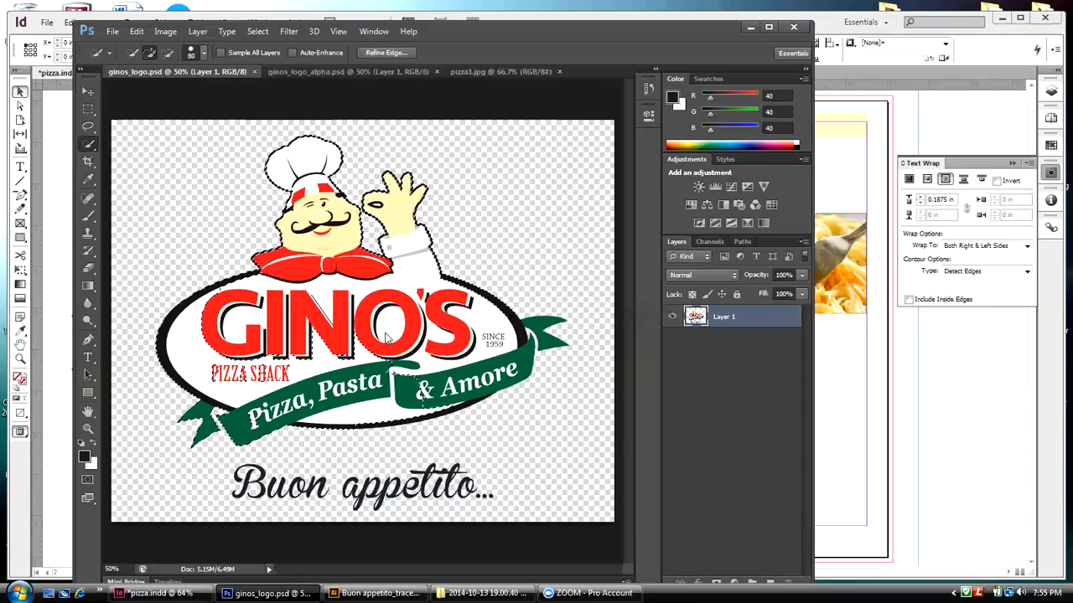
Step: Extend the Quick Selection over the ribbon's fold, the & Amore section, the SINCE 1959 area and the end of the GINO'S lettering
left_click(390, 363)
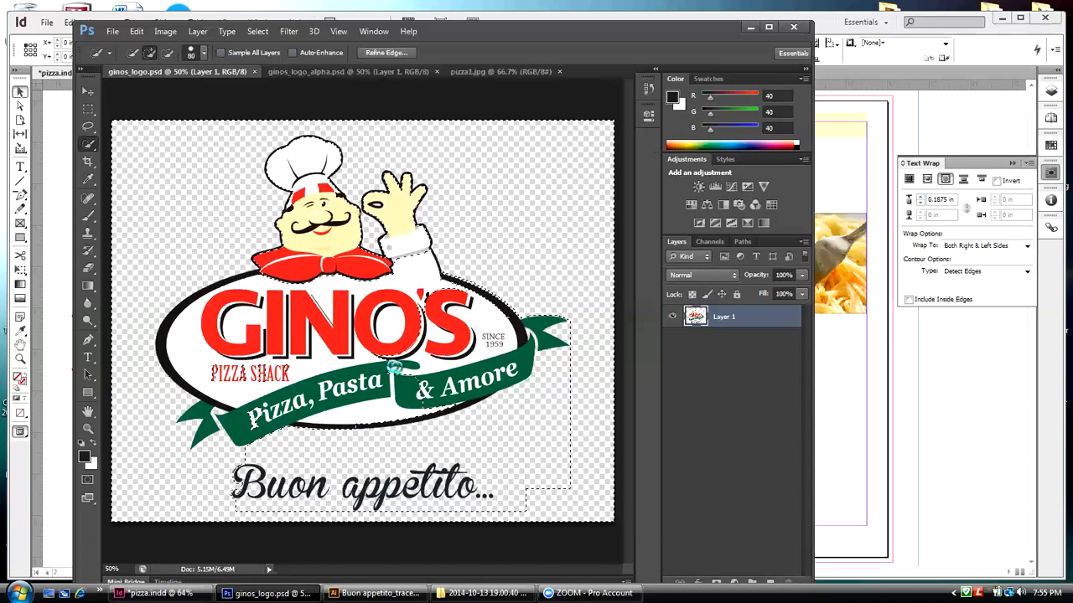
key("ctrl+z")
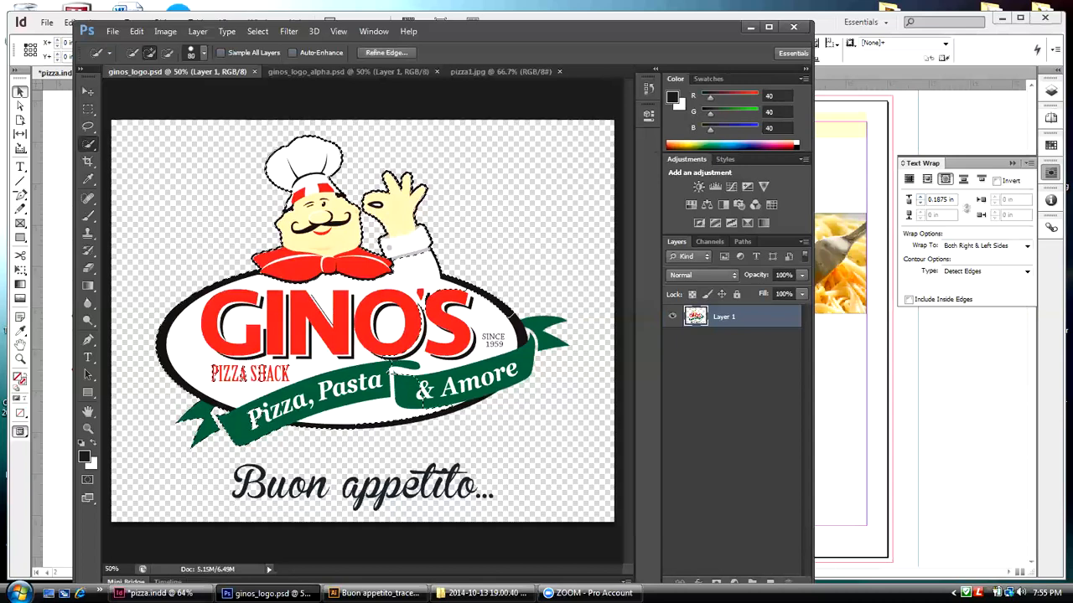
left_click(491, 370)
key("ctrl+z")
left_click(505, 360)
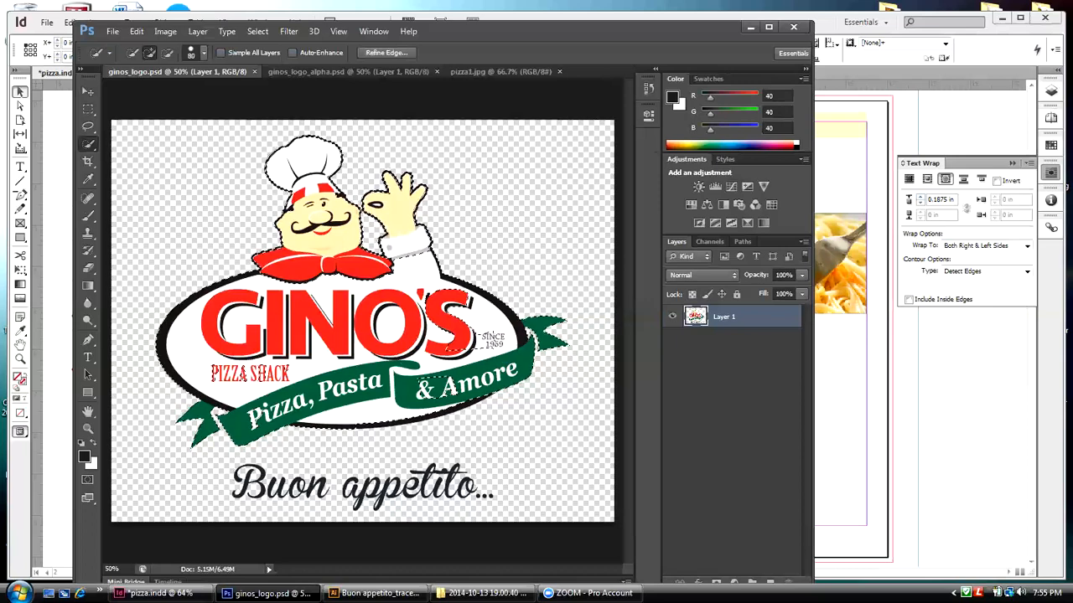
key("ctrl+z")
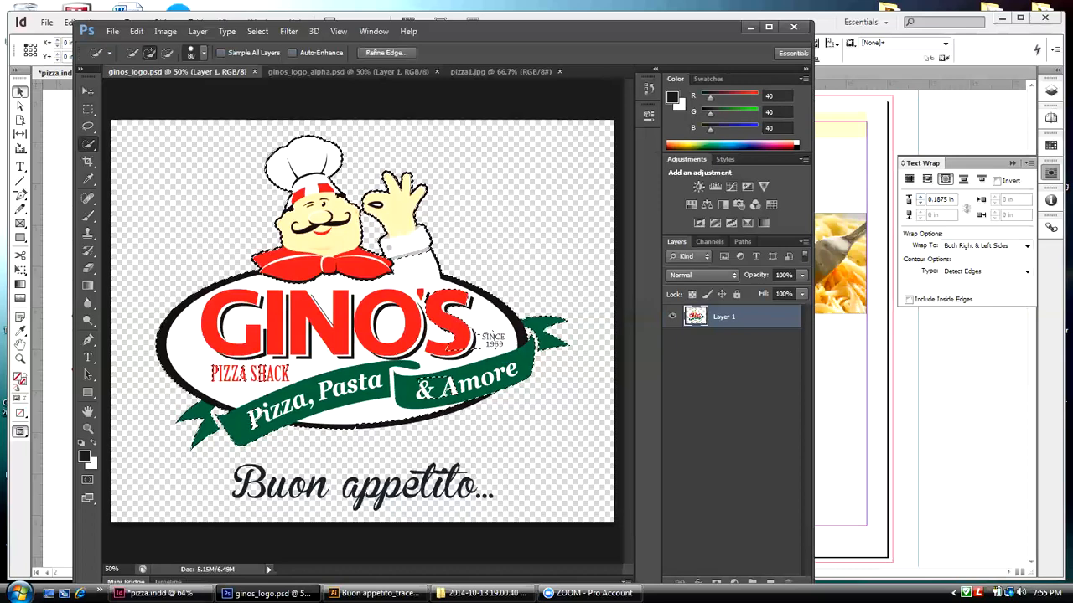
left_click(450, 322)
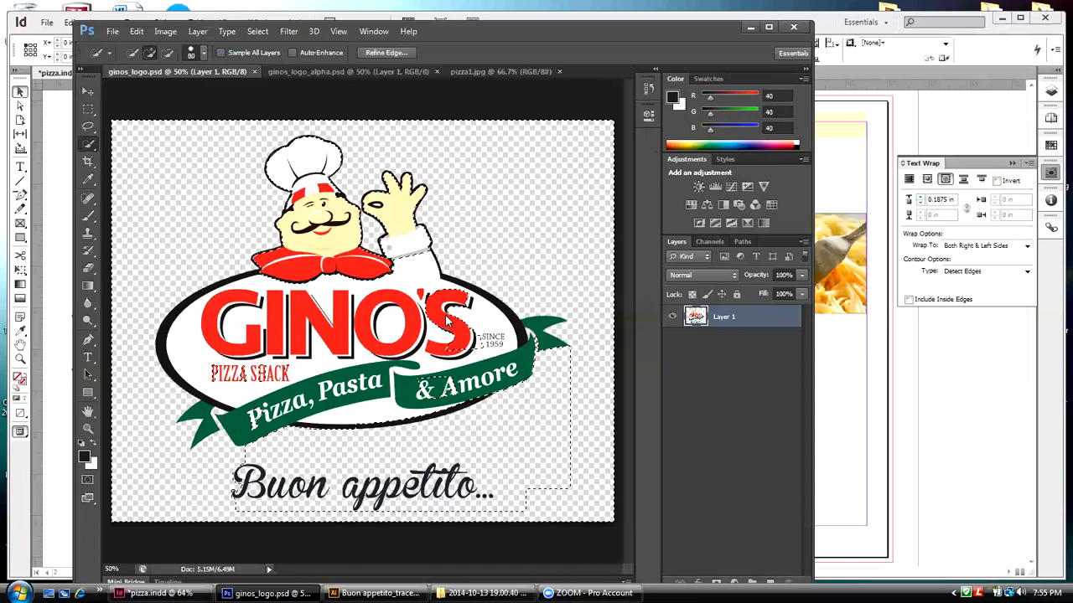
key("ctrl+z")
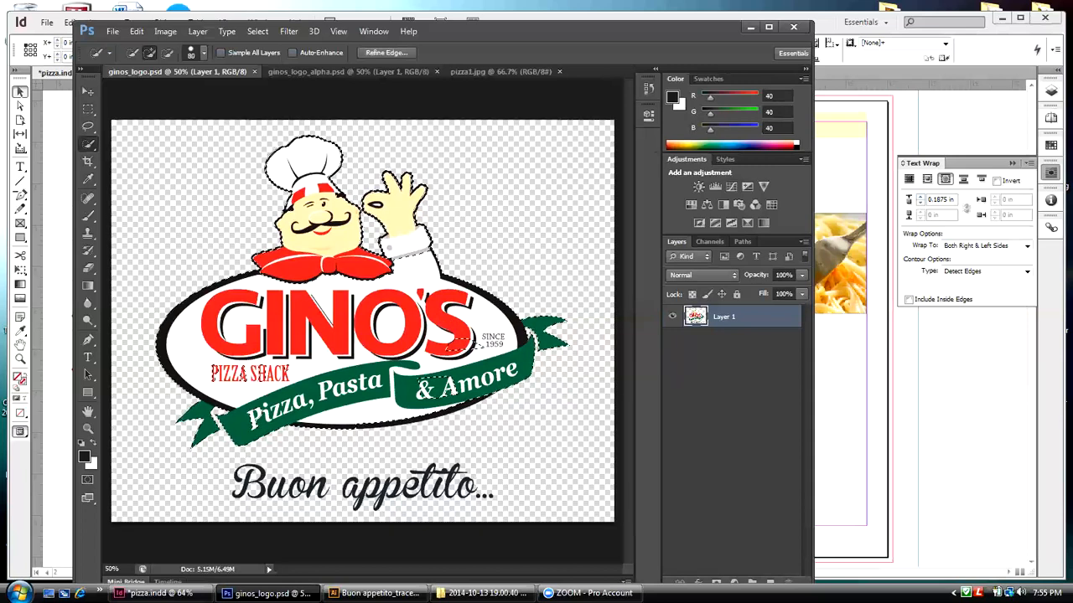
left_click(454, 390)
key("ctrl+z")
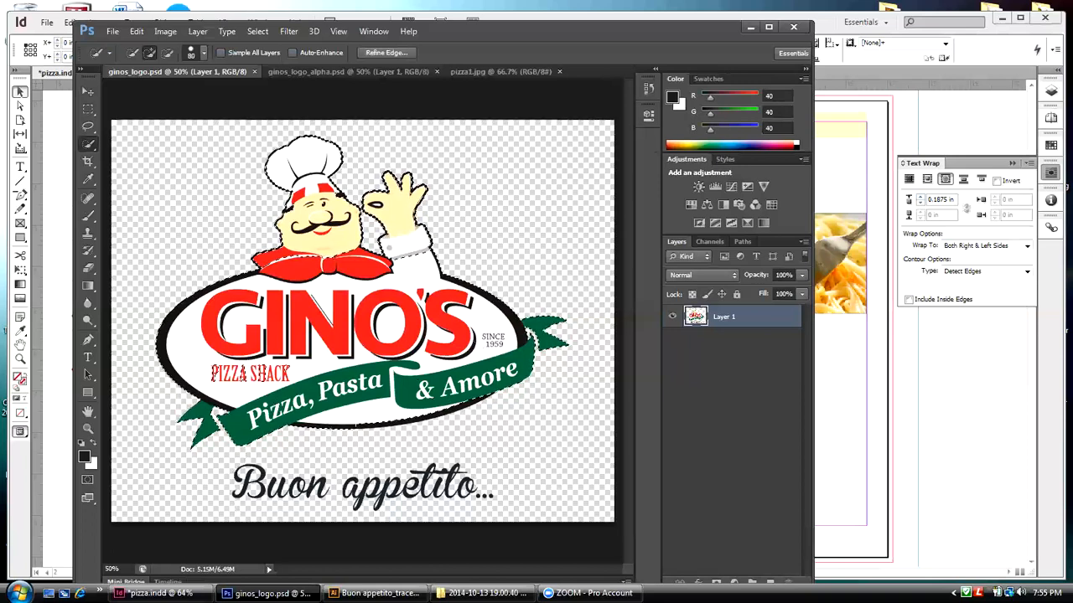
Step: Refine the Quick Selection over the chef's red scarf and white hat
left_click_drag(281, 258, 314, 256)
key("ctrl+z")
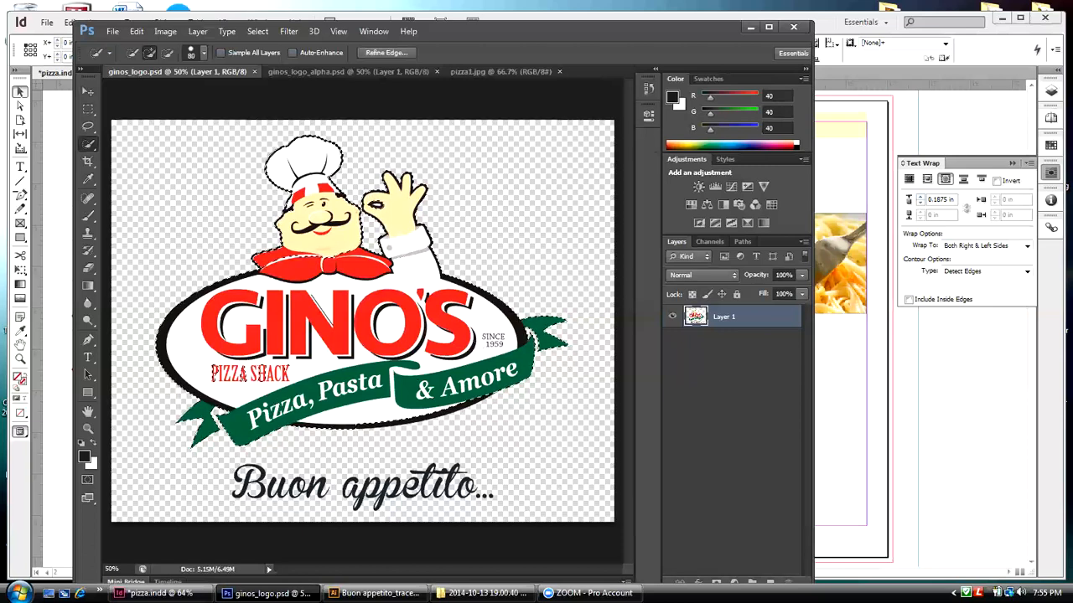
left_click(305, 164)
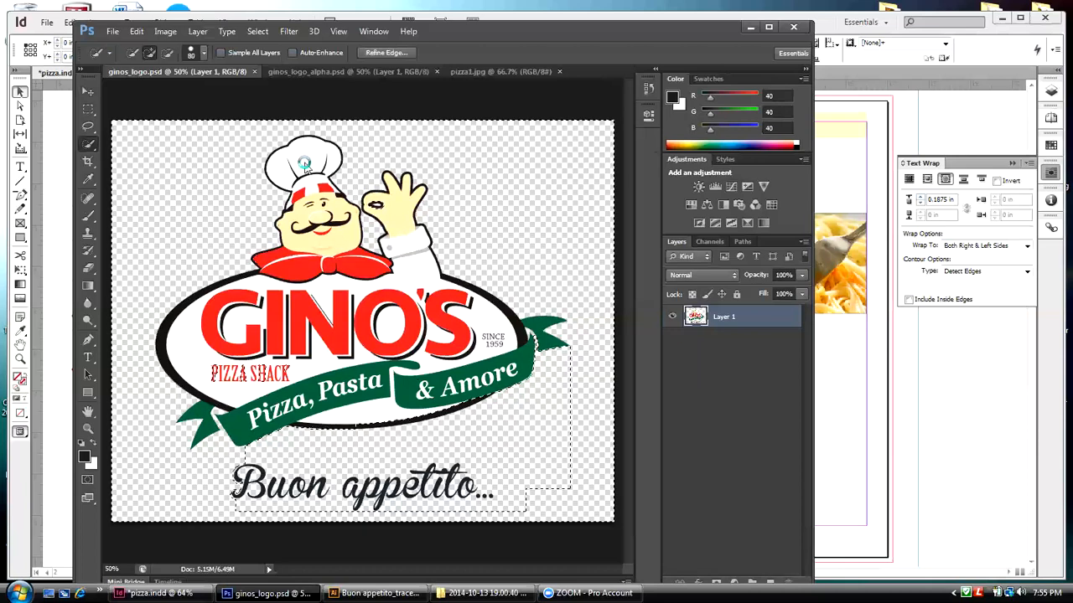
key("ctrl+z")
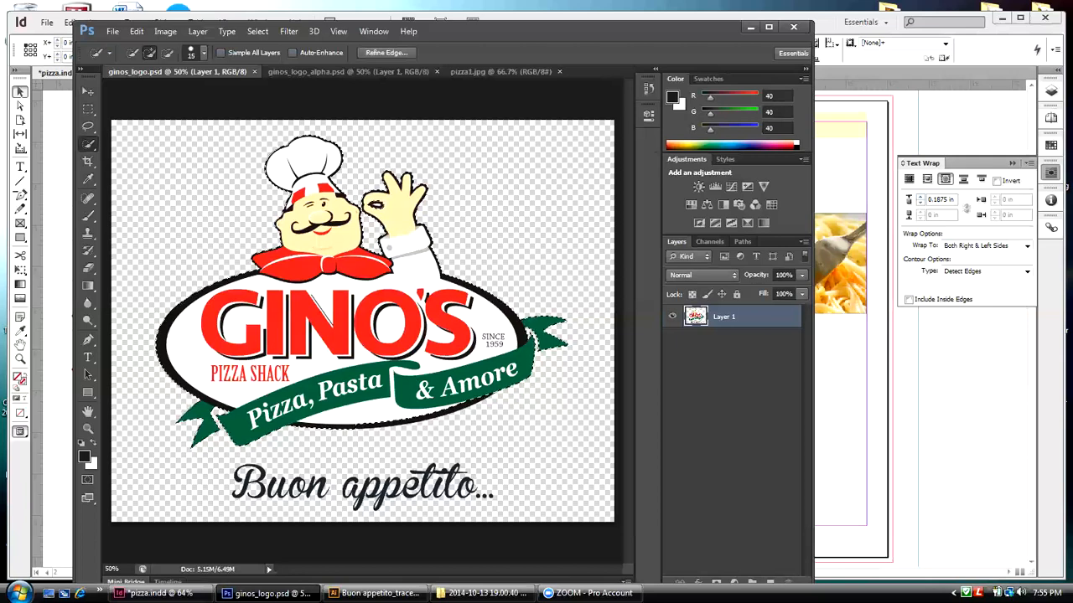
Step: Delete the selected logo artwork from Layer 1, then undo the deletion
key("Delete")
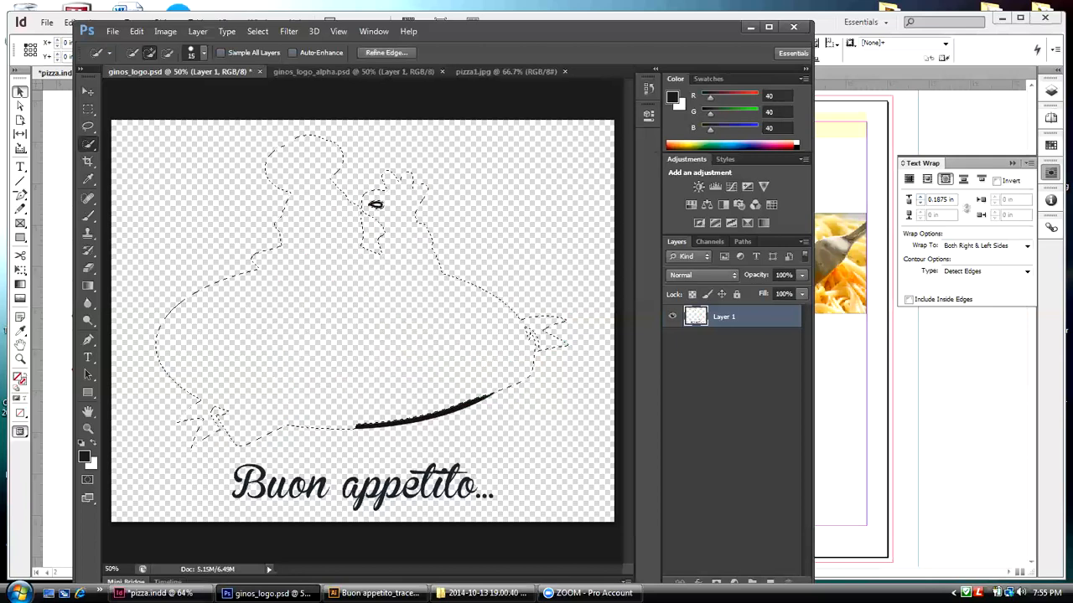
key("ctrl+z")
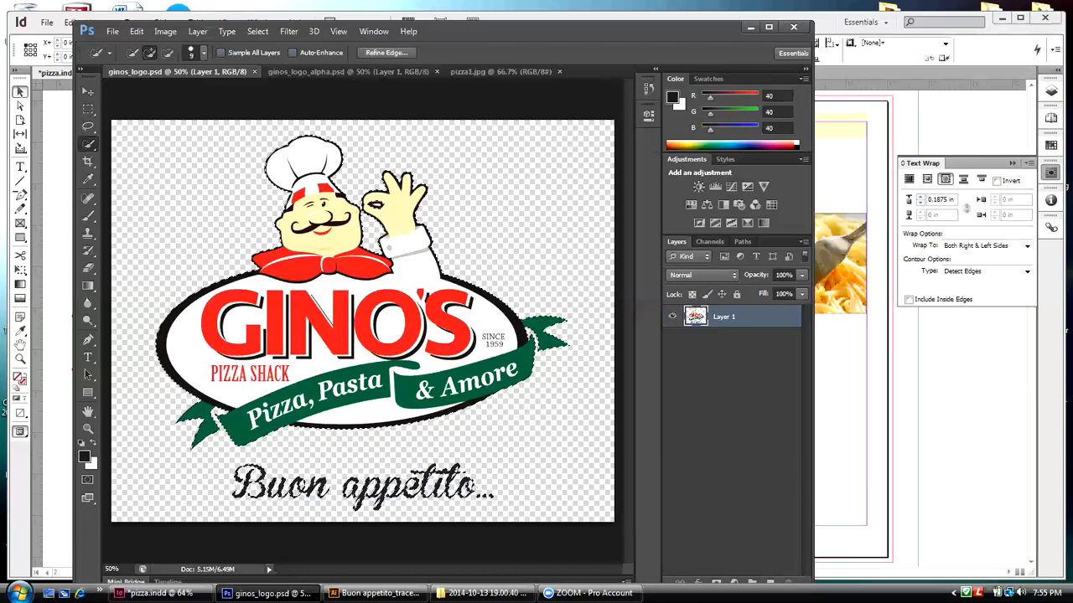
Step: Create a new channel named Alpha 1_trace, with color indicating masked areas in red at 50% opacity
left_click(710, 241)
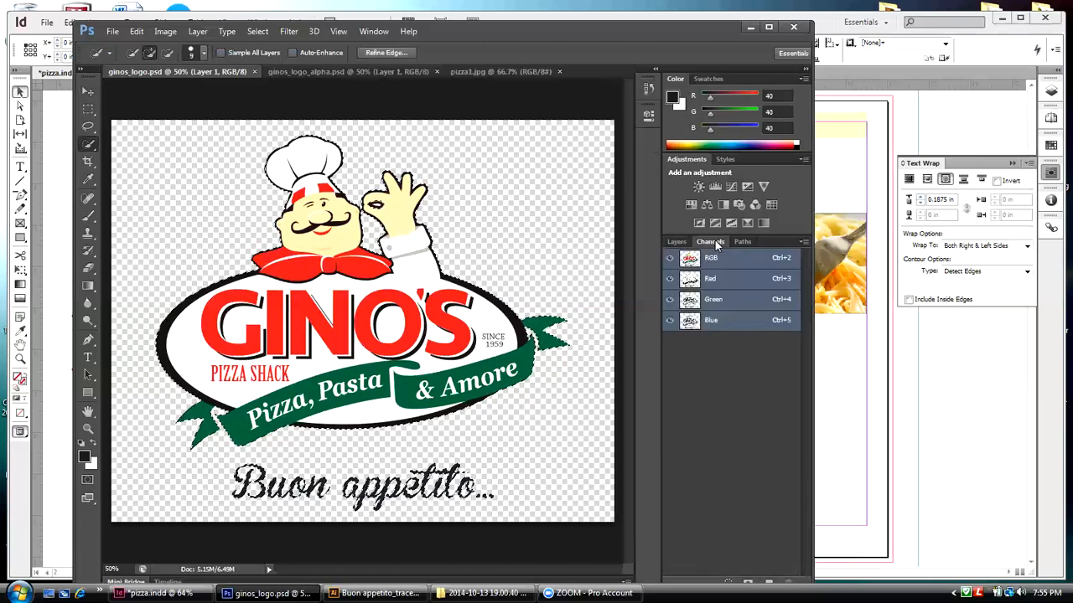
left_click(803, 242)
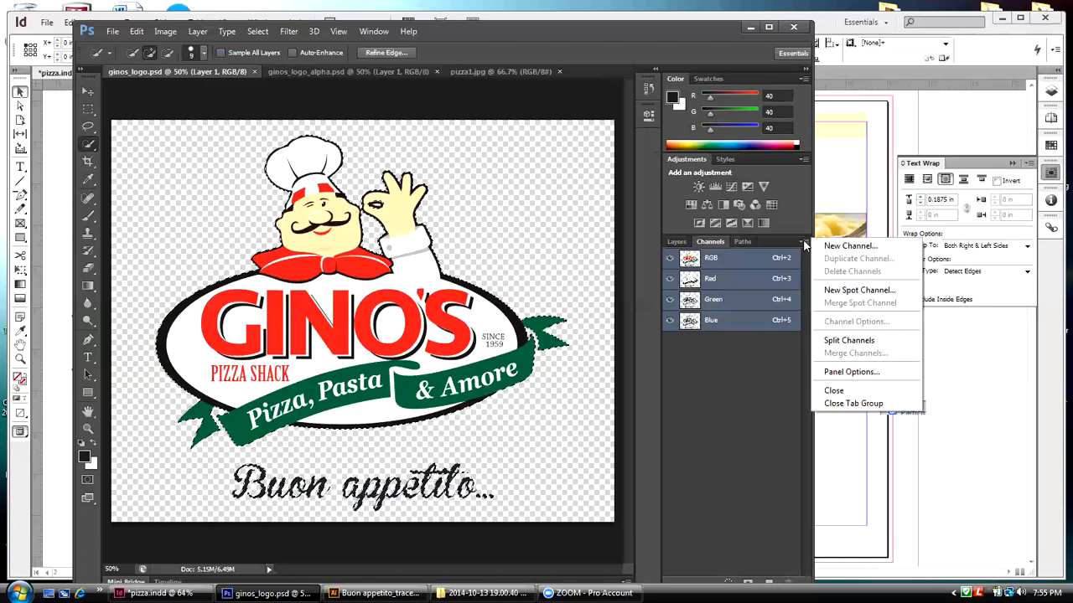
left_click(829, 246)
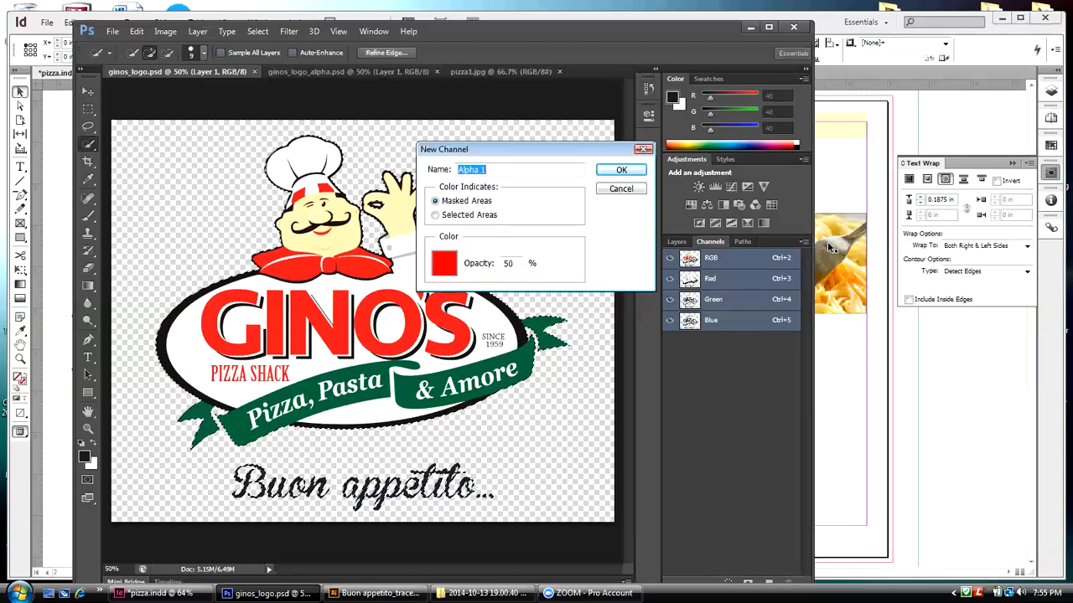
left_click(495, 170)
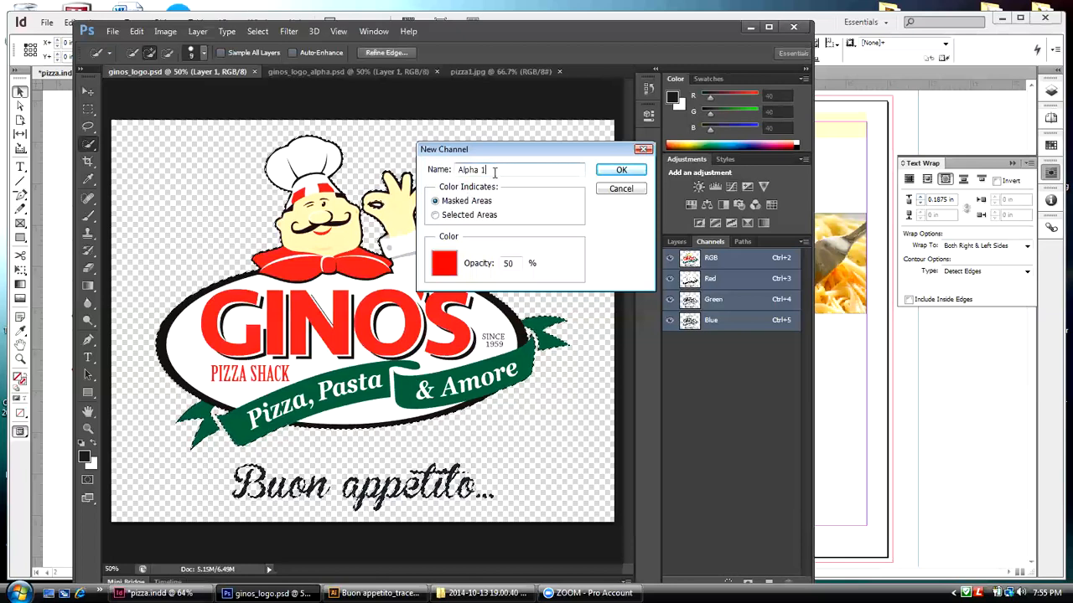
type("_tr")
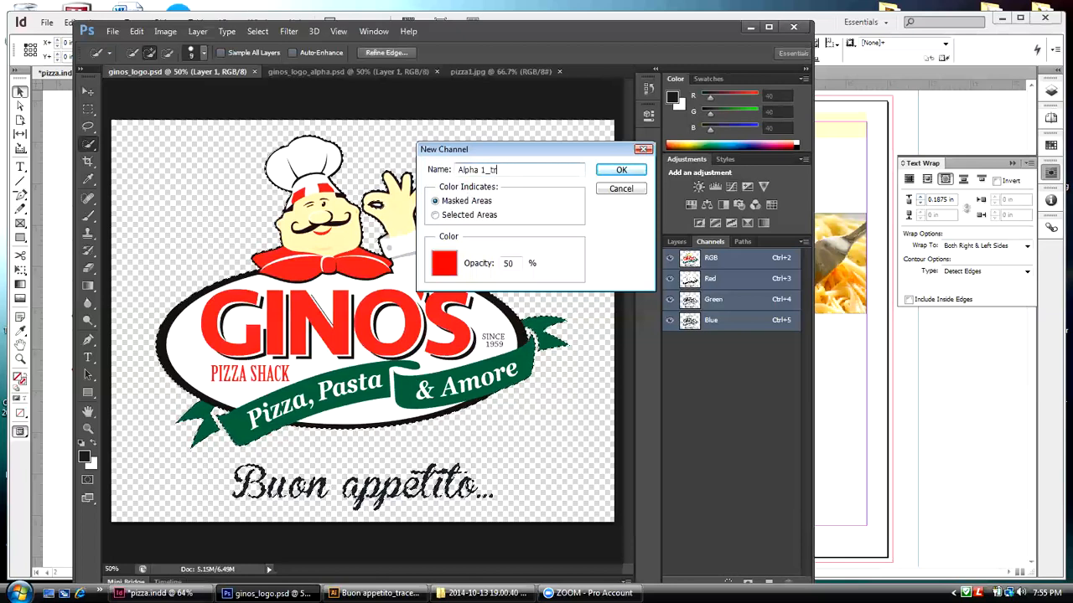
type("ace")
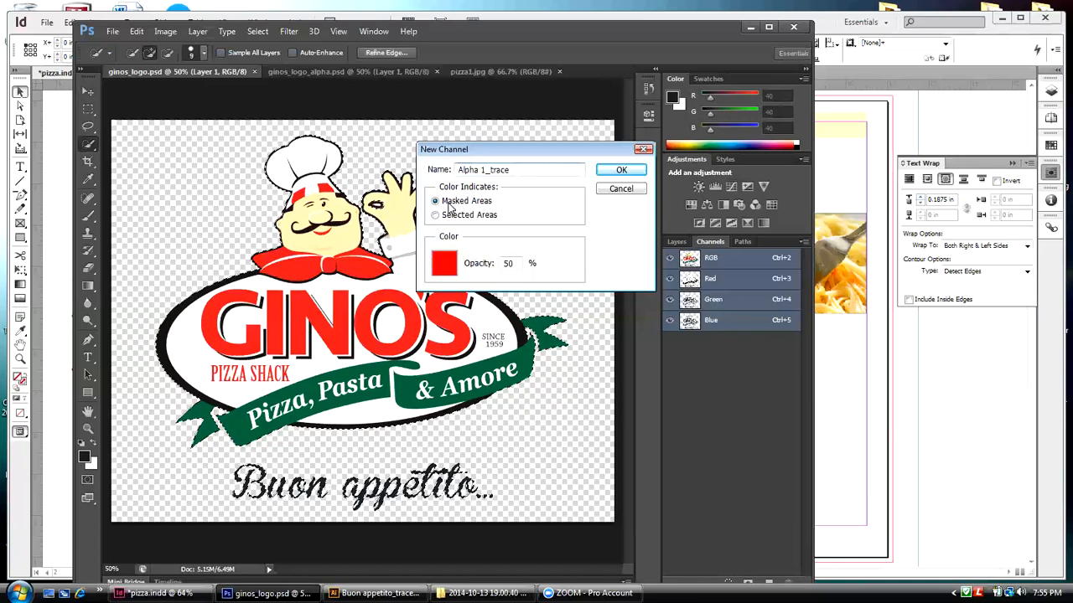
left_click_drag(447, 149, 567, 168)
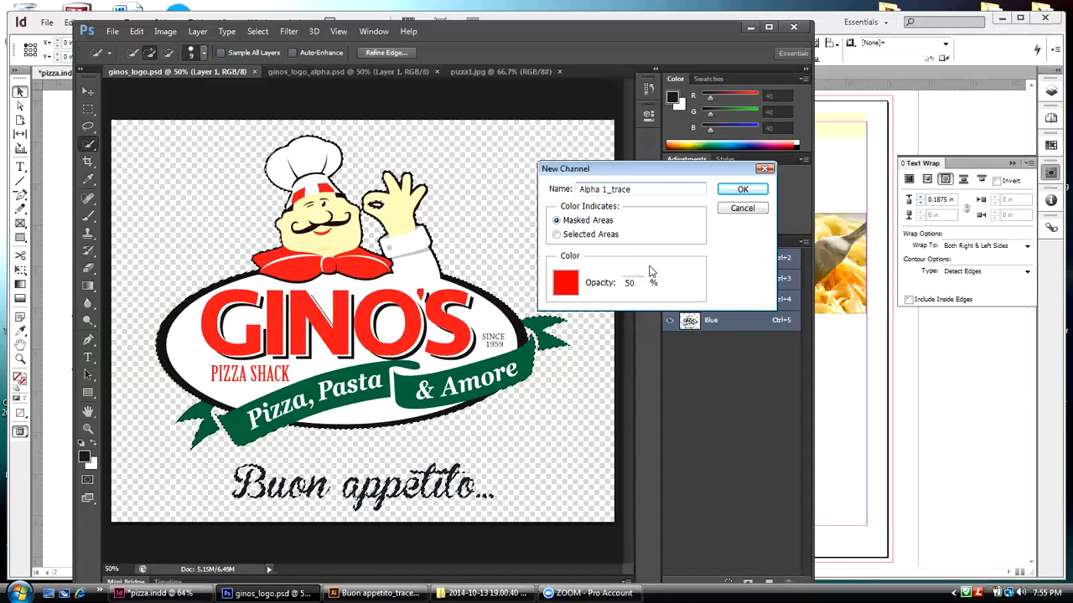
left_click(725, 191)
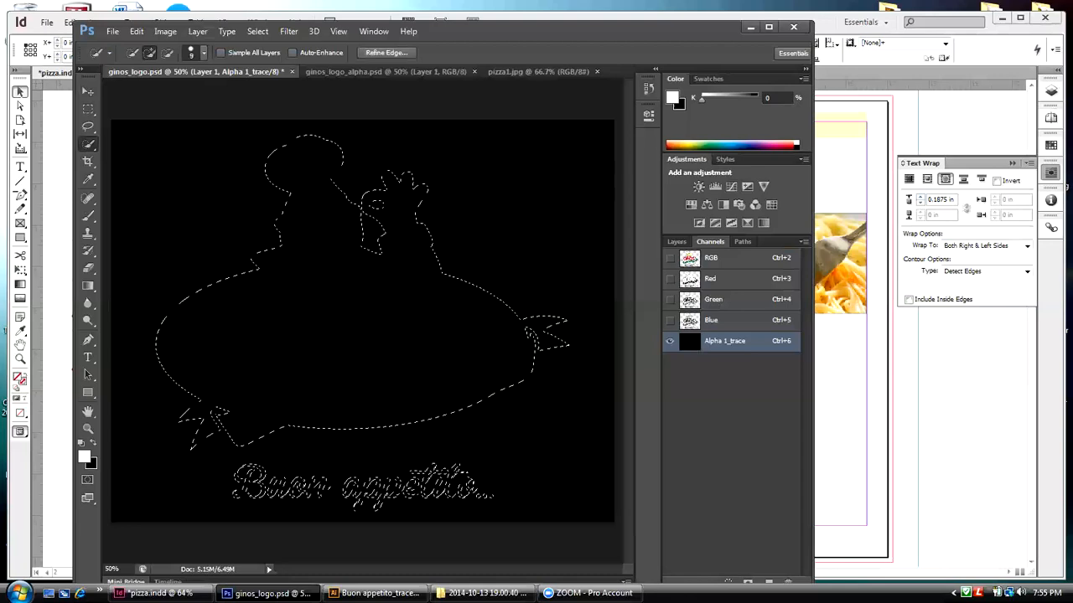
Step: Display the RGB channels with Alpha 1_trace, fill the selected logo and text area with white in the alpha channel, and deselect
left_click(87, 91)
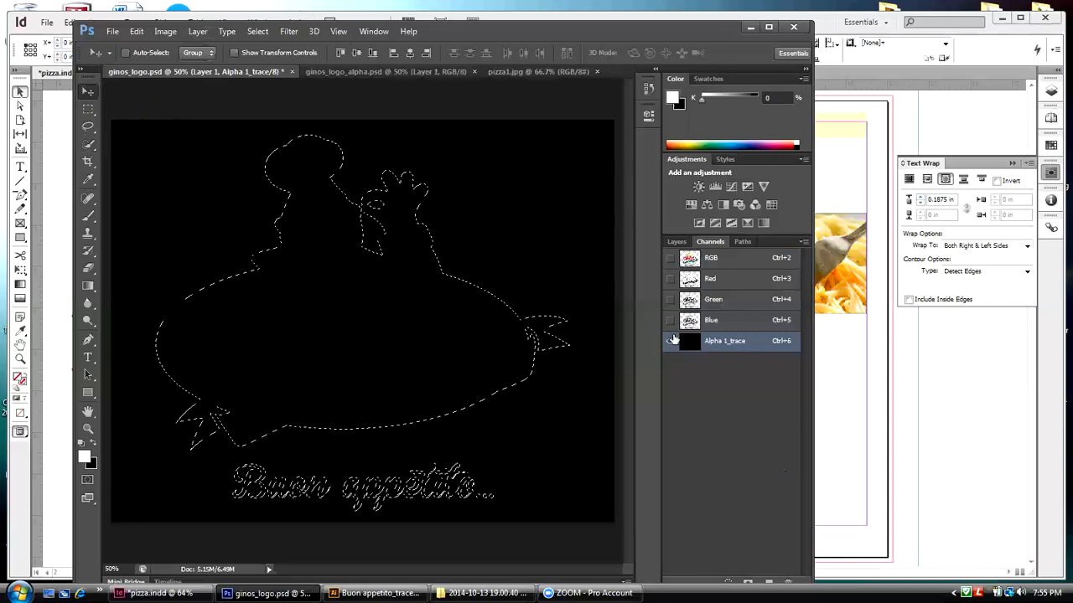
left_click(669, 257)
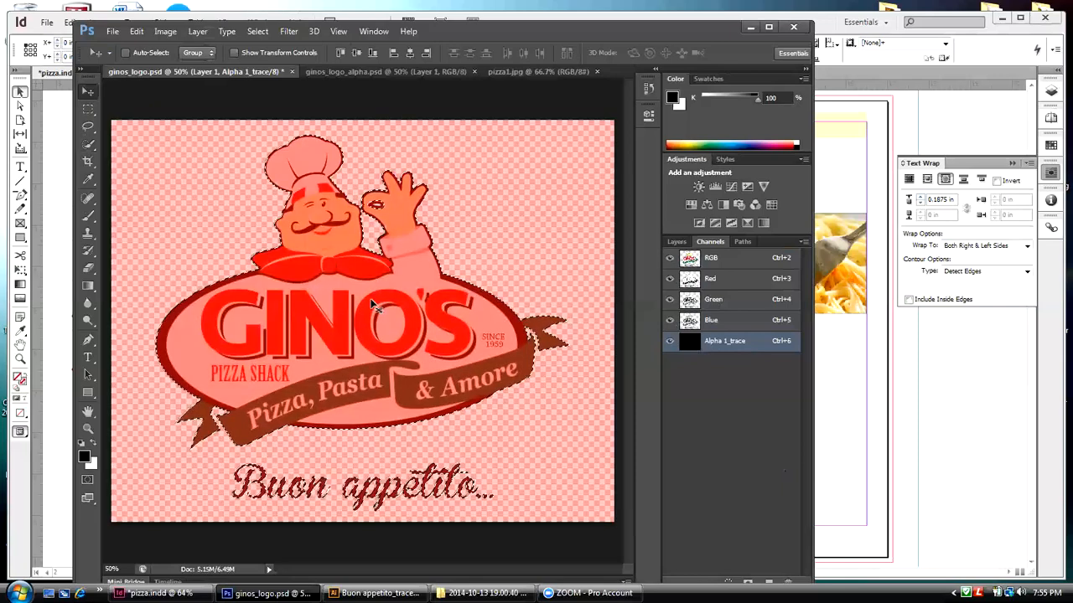
key("ctrl+BackSpace")
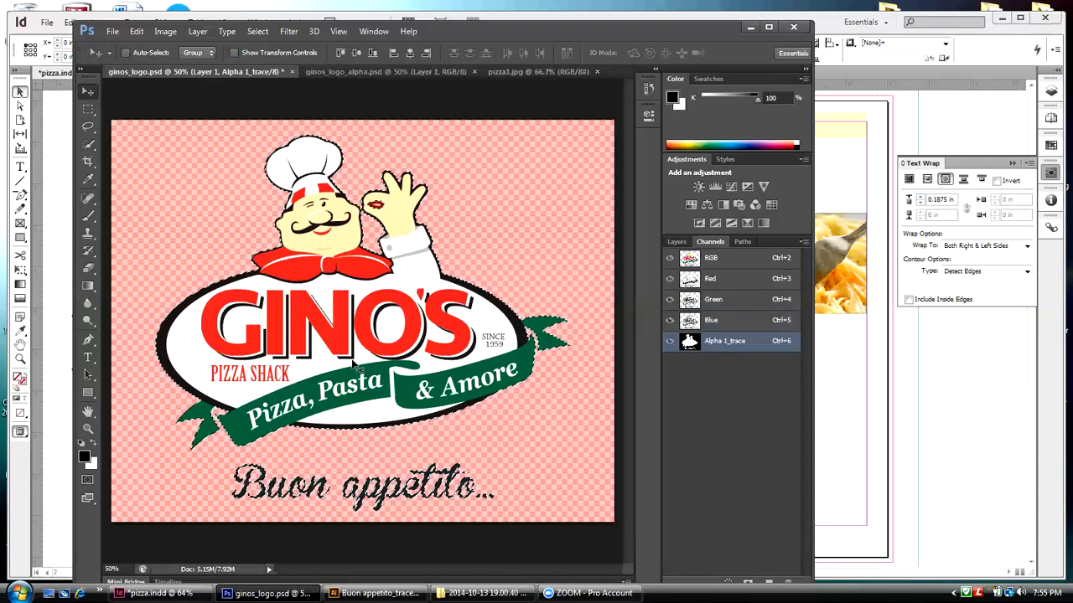
left_click(257, 31)
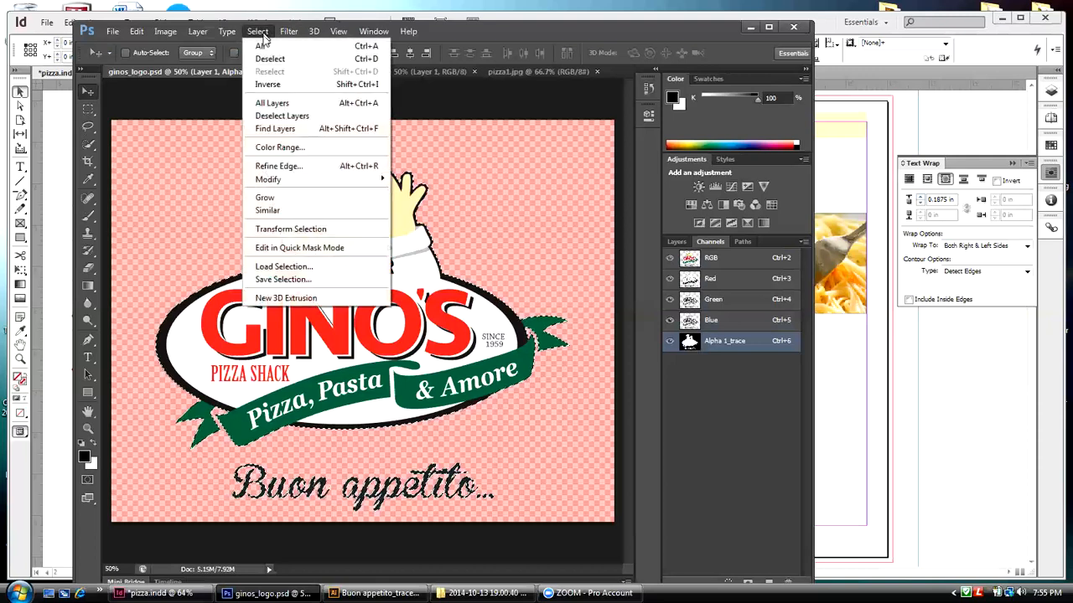
left_click(273, 62)
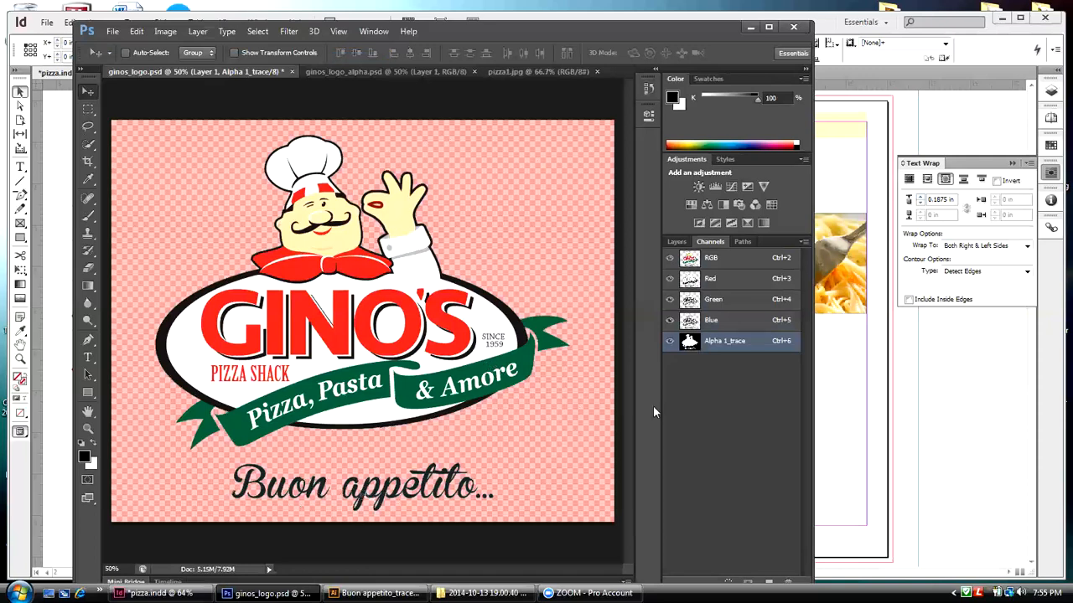
Step: Compare the Alpha 1_trace mask with the logo artwork by repeatedly hiding and showing the RGB composite channel
left_click(672, 259)
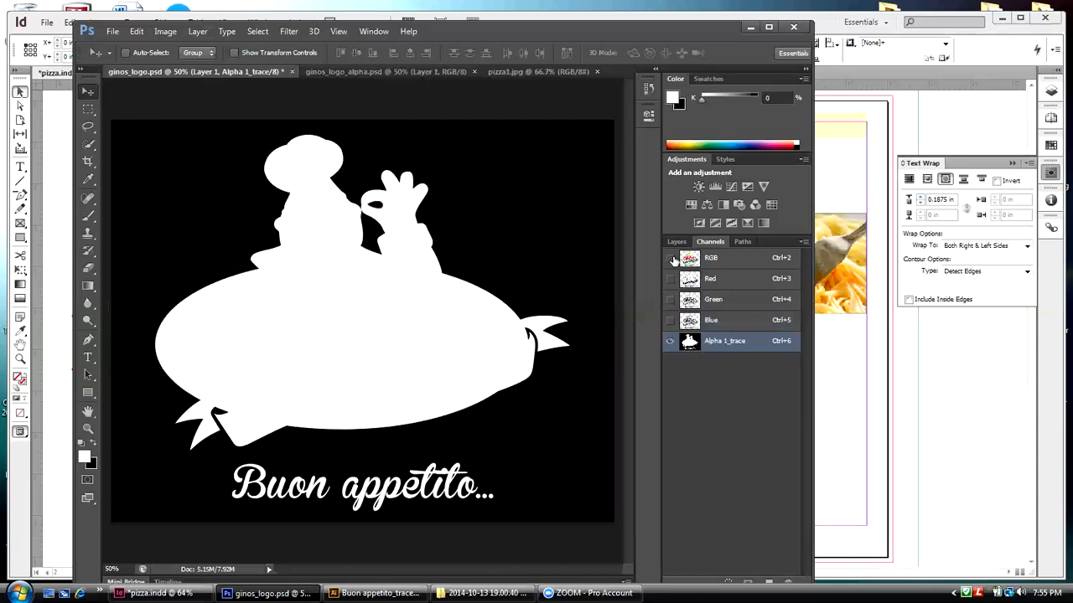
left_click(672, 259)
left_click(672, 259)
left_click(672, 259)
left_click(672, 259)
left_click(672, 259)
key("x")
left_click(672, 259)
key("x")
Step: Start saving ginos_logo.psd to a new location, creating and opening a folder named Files_tonight on the Desktop
left_click(110, 34)
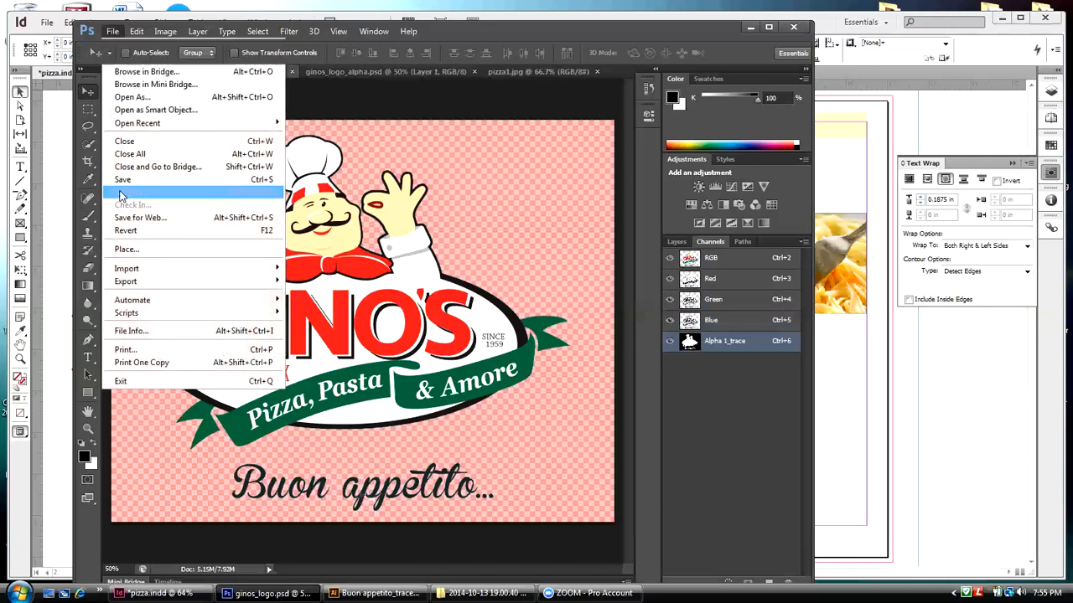
left_click(126, 192)
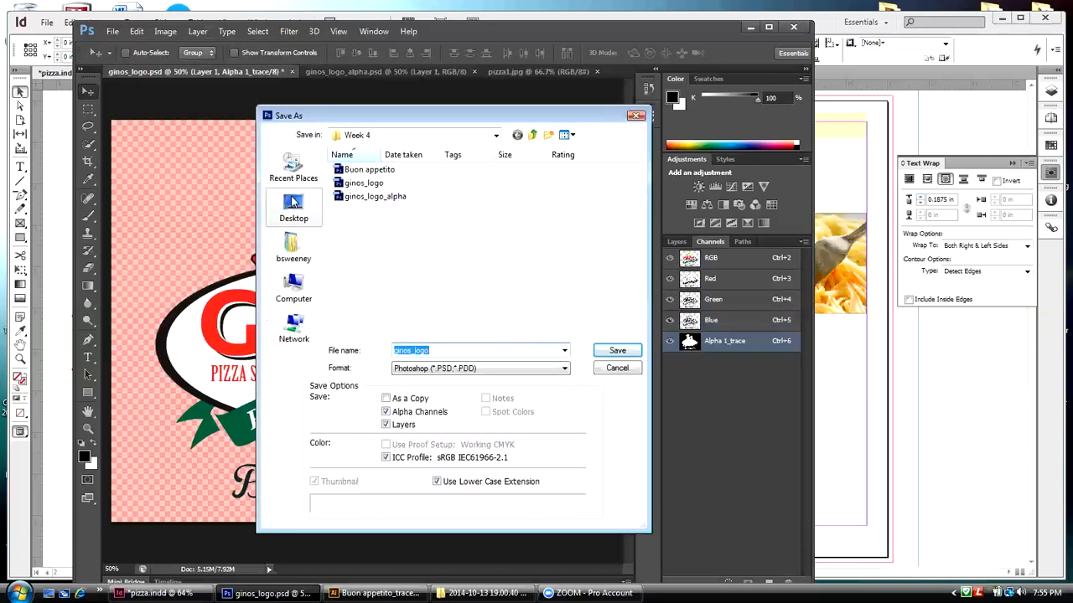
left_click(293, 203)
left_click(548, 136)
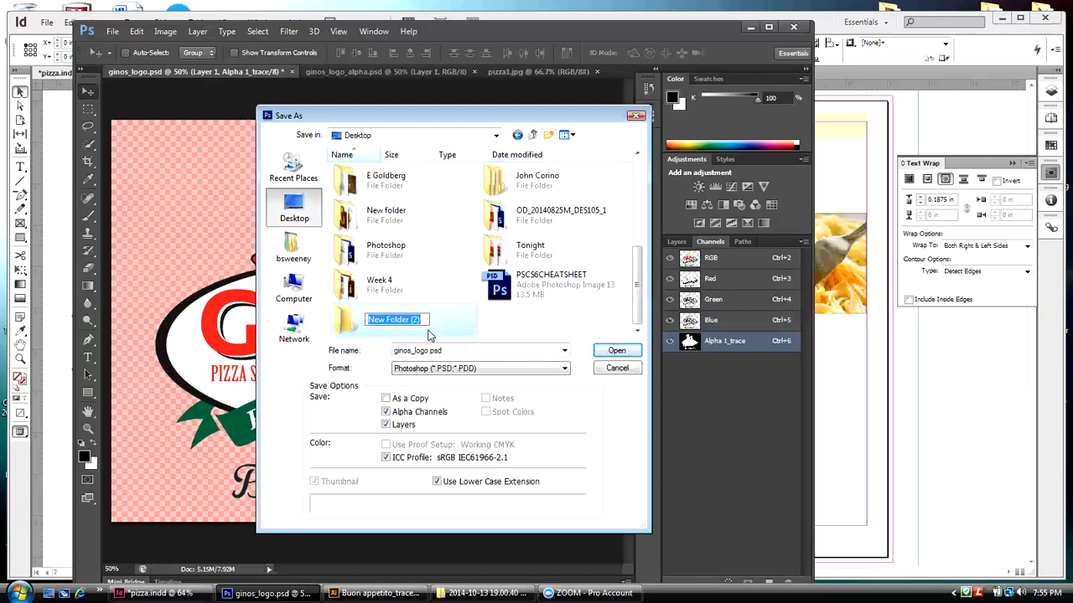
type("Files")
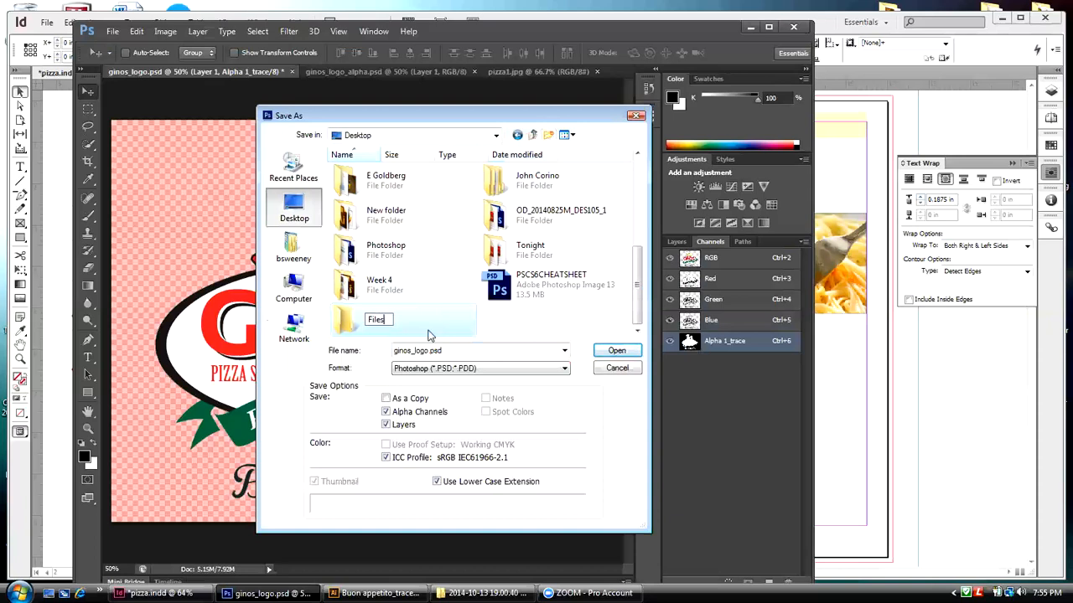
type("_tonight")
double_click(346, 325)
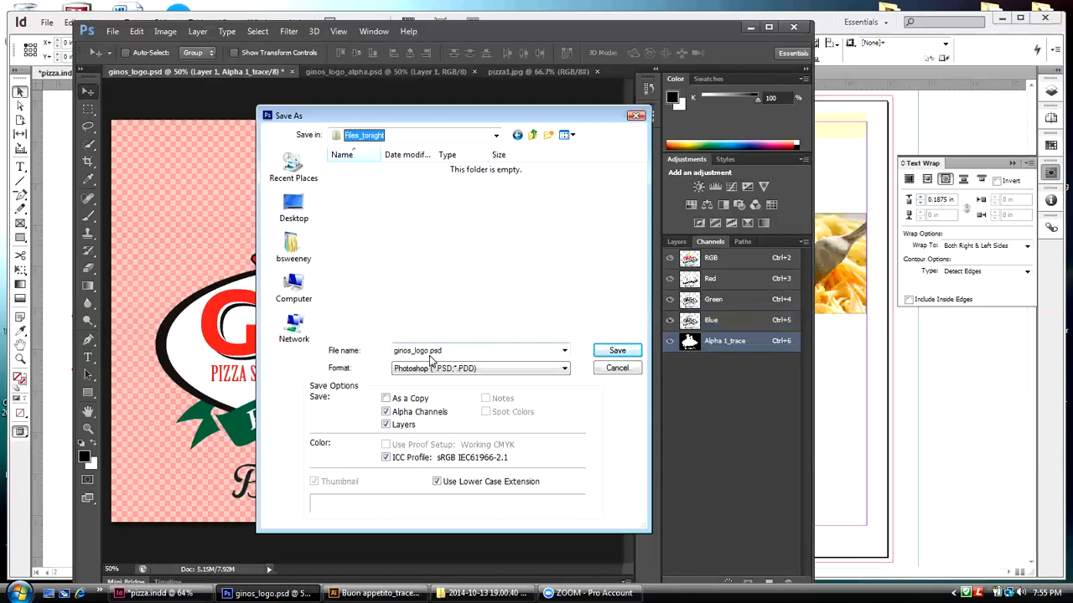
Step: Save ginos_logo.psd into the Files_tonight folder with its alpha channels and layers, keeping Maximize Compatibility on
left_click(611, 352)
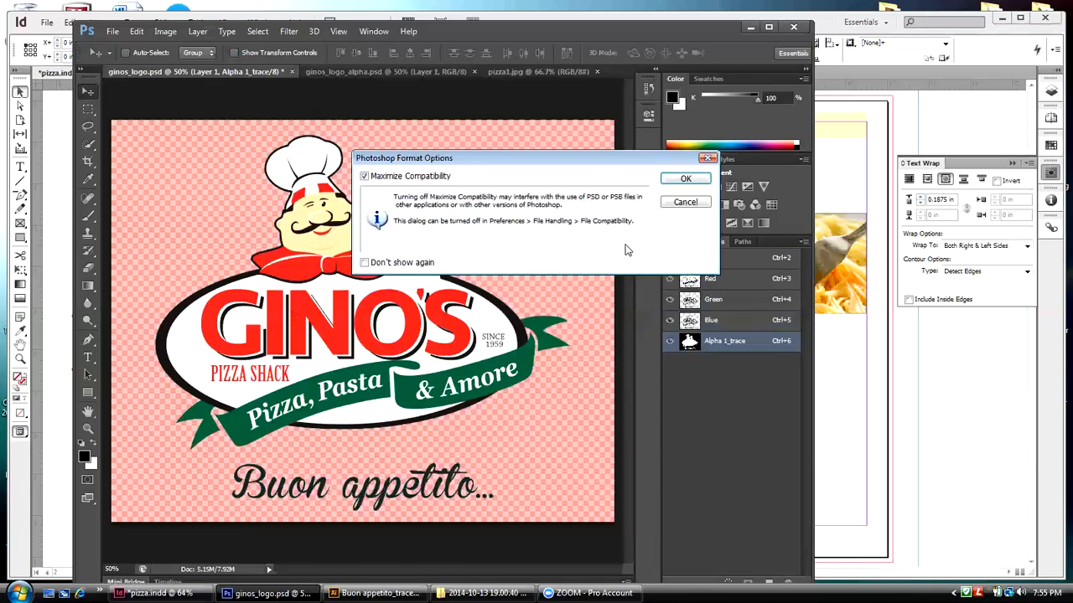
left_click(667, 180)
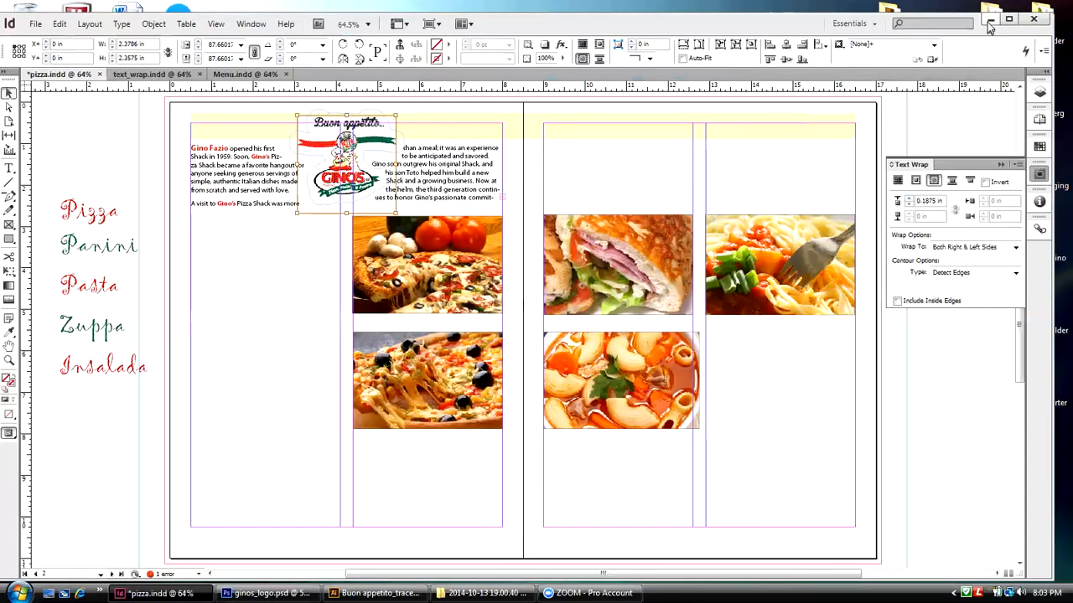
Step: Move the Files_tonight folder to an empty area of the desktop and open it to check its contents
left_click(998, 18)
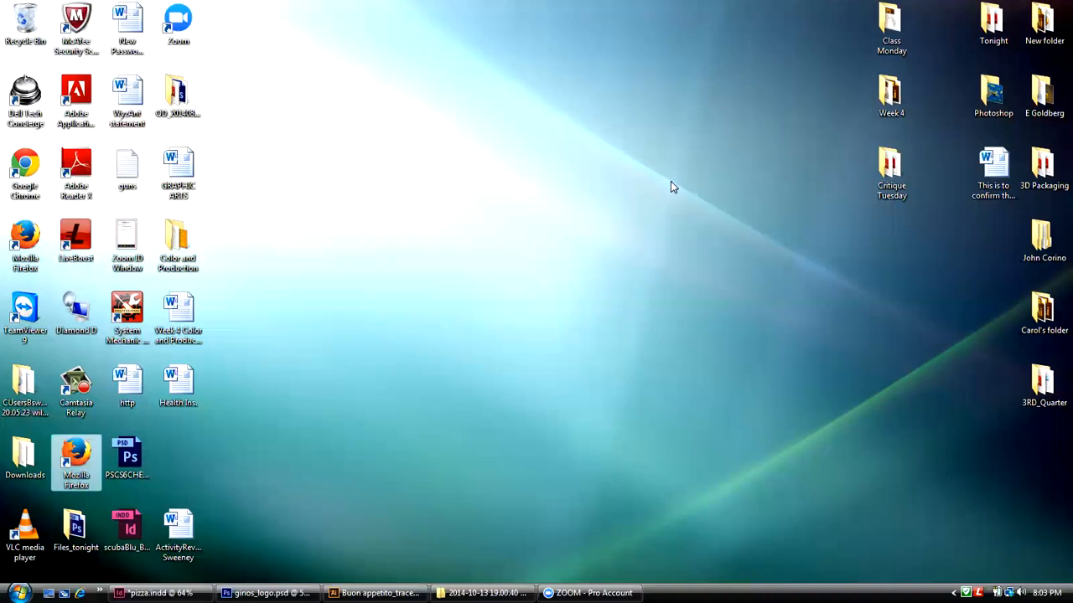
left_click_drag(65, 525, 724, 165)
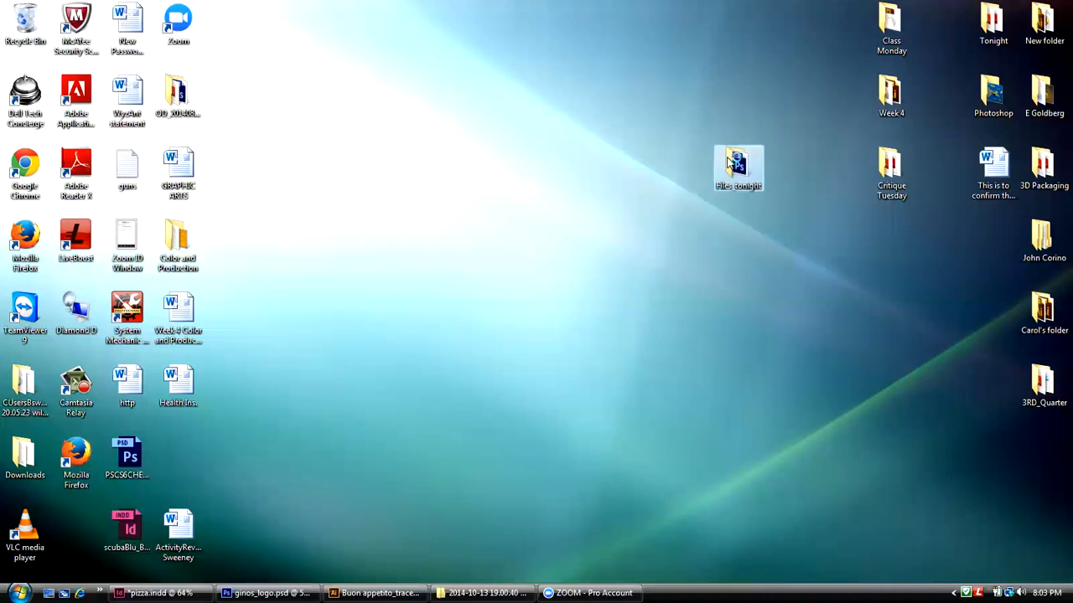
double_click(736, 166)
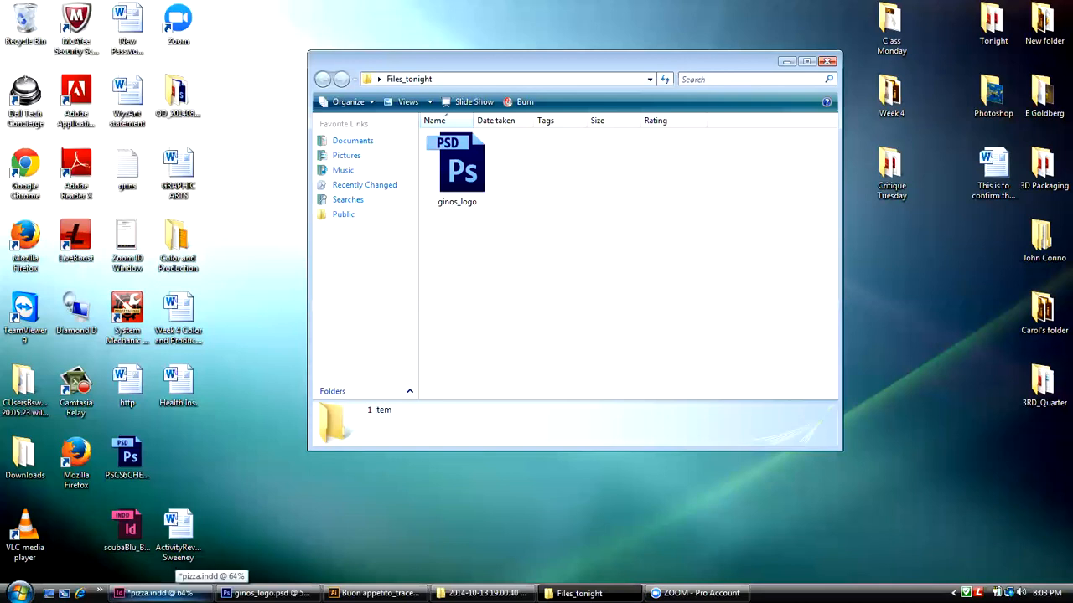
Step: Switch back to pizza.indd in InDesign, delete the old logo image from its frame and remove the empty frame's text wrap
left_click(168, 592)
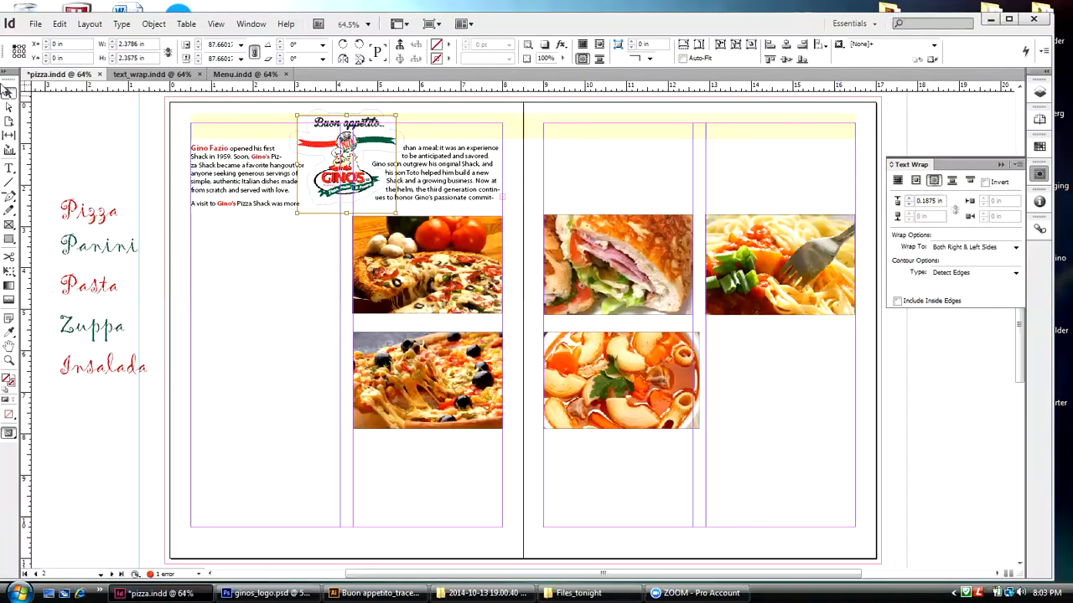
left_click(127, 115)
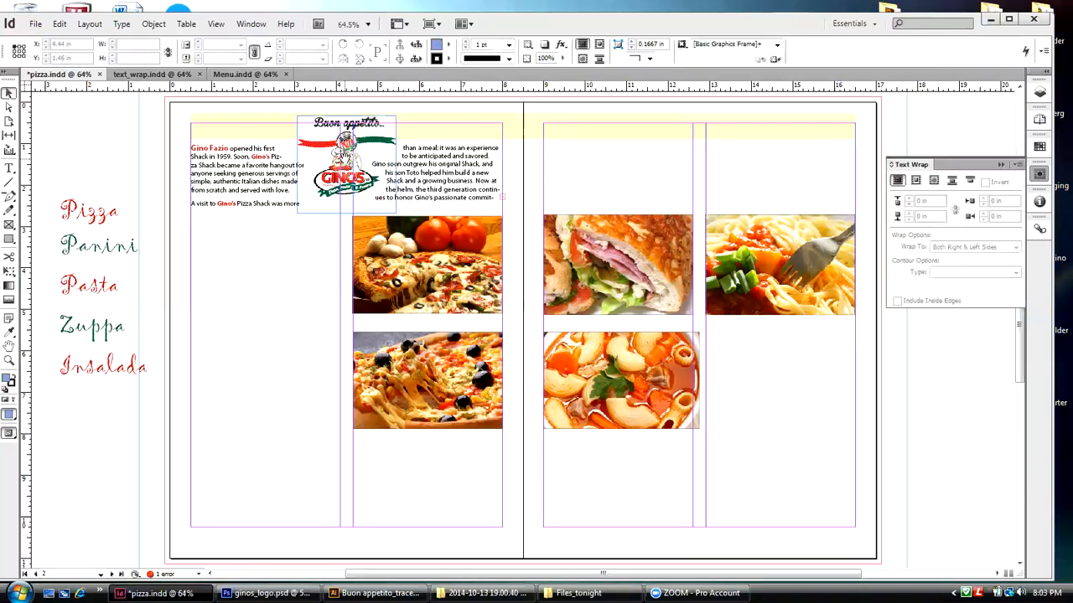
left_click(343, 157)
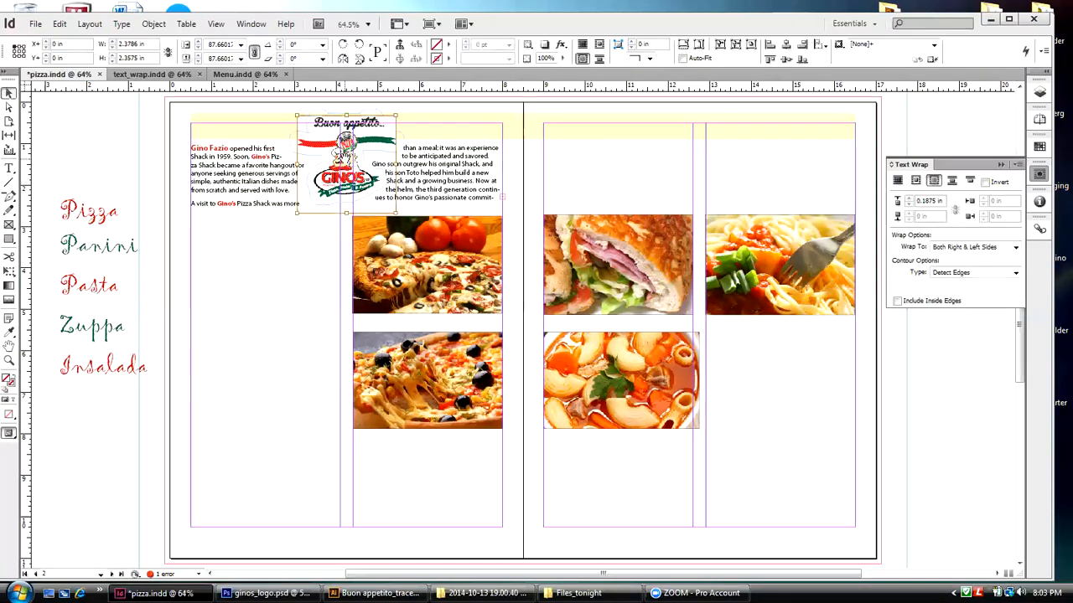
key("Delete")
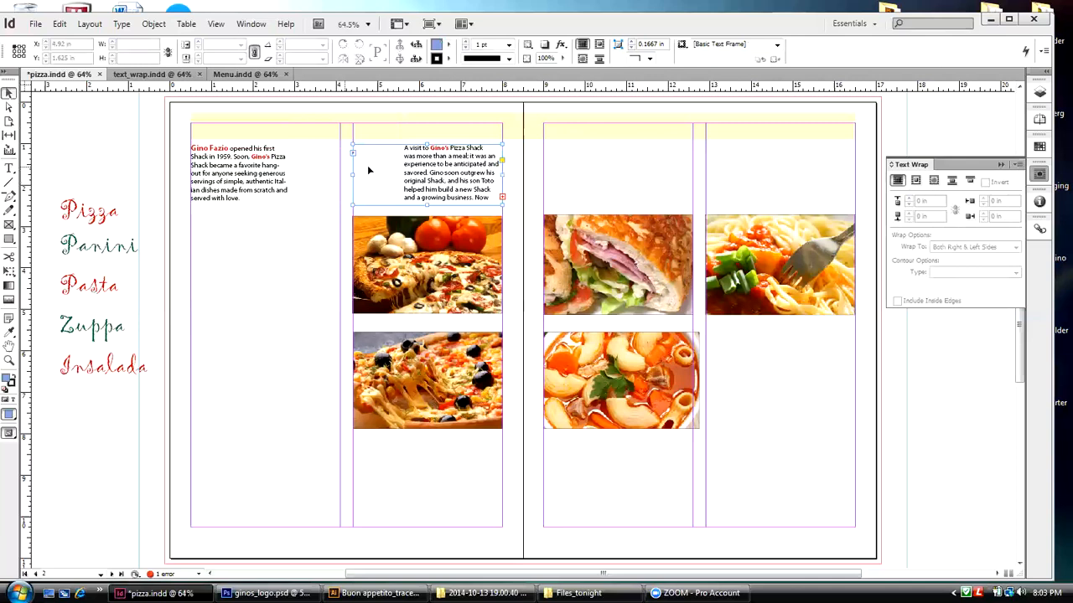
left_click(346, 137)
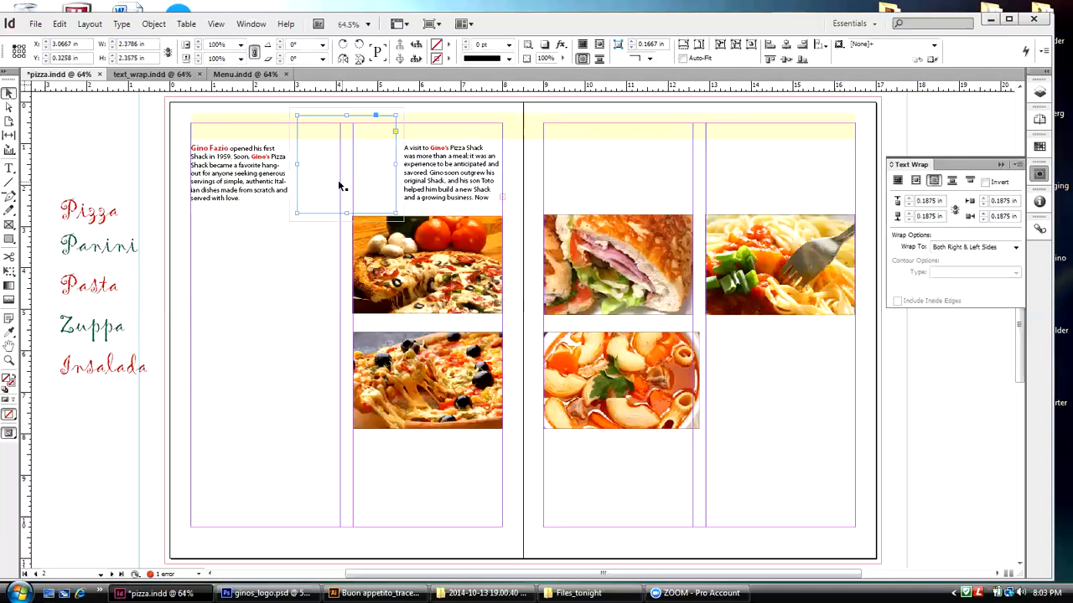
left_click(898, 181)
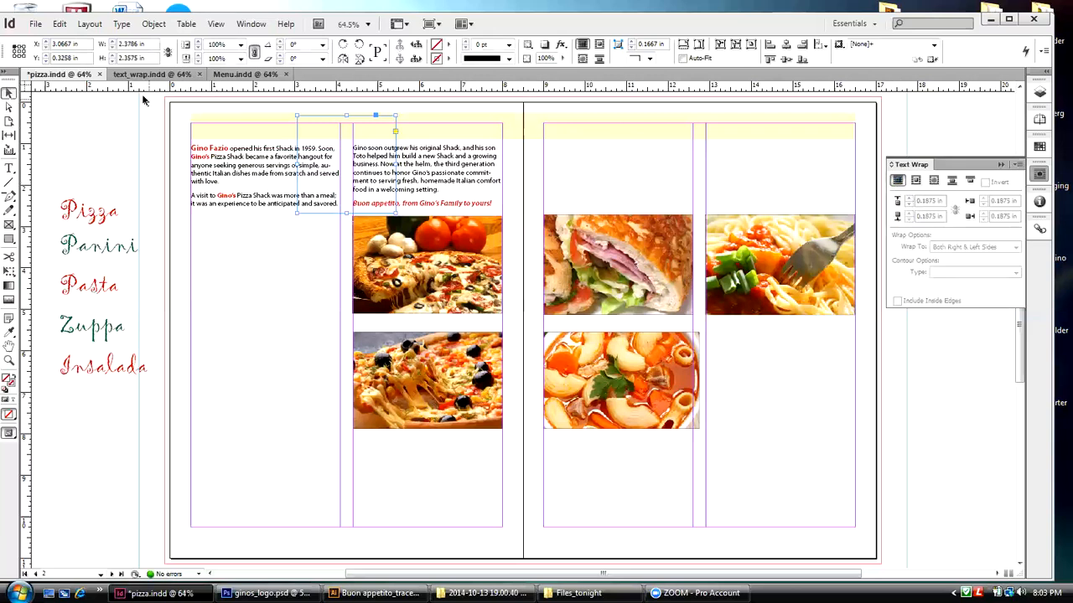
Step: Place ginos_logo from the Files_tonight folder on the Desktop into the empty logo frame
left_click(36, 25)
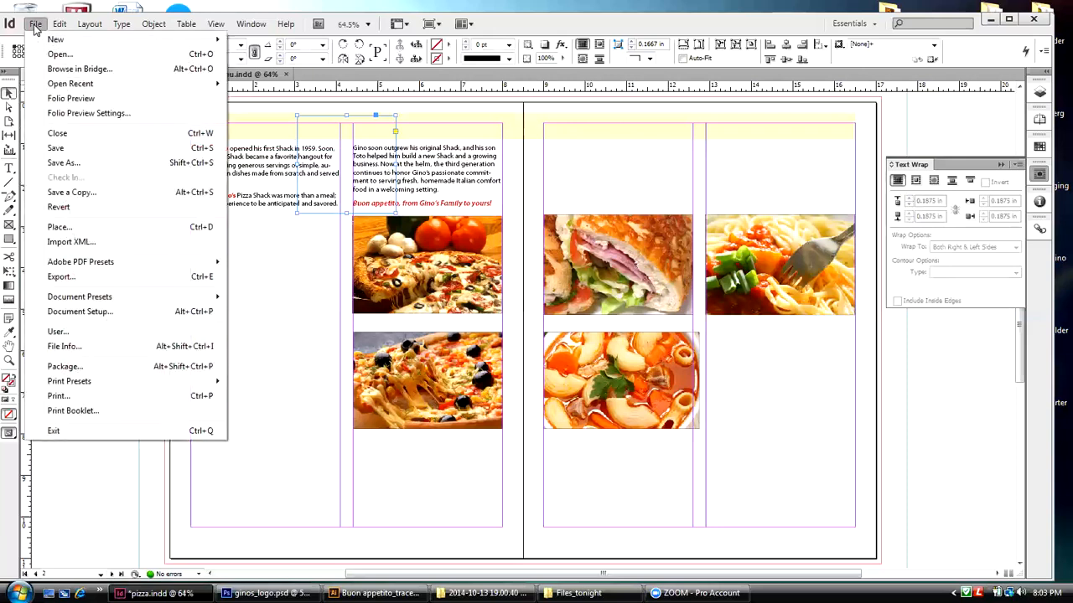
left_click(50, 228)
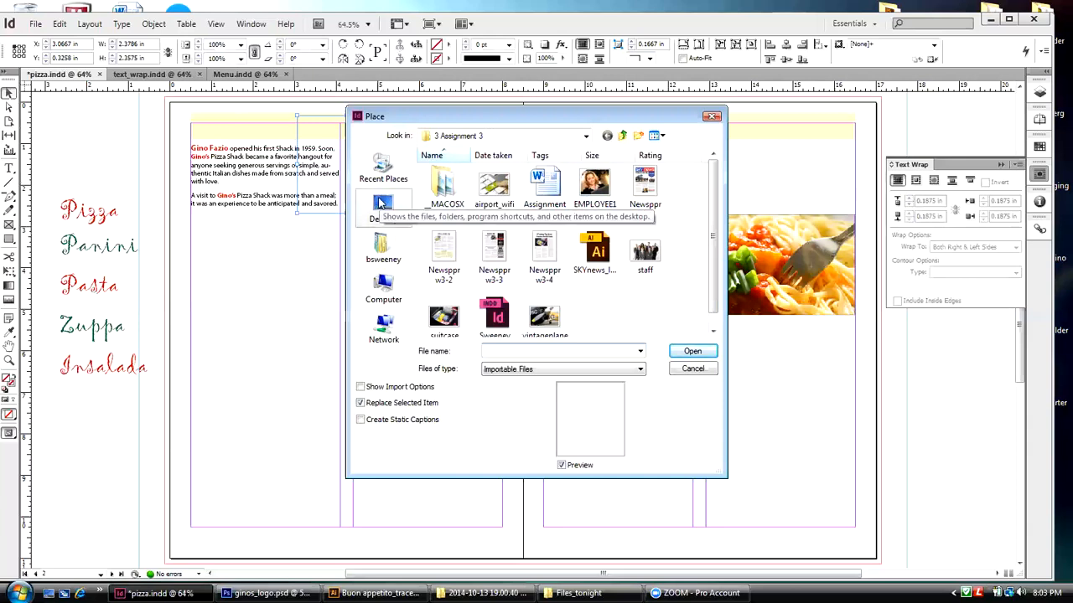
left_click(382, 203)
scroll(494, 217, "down", 3)
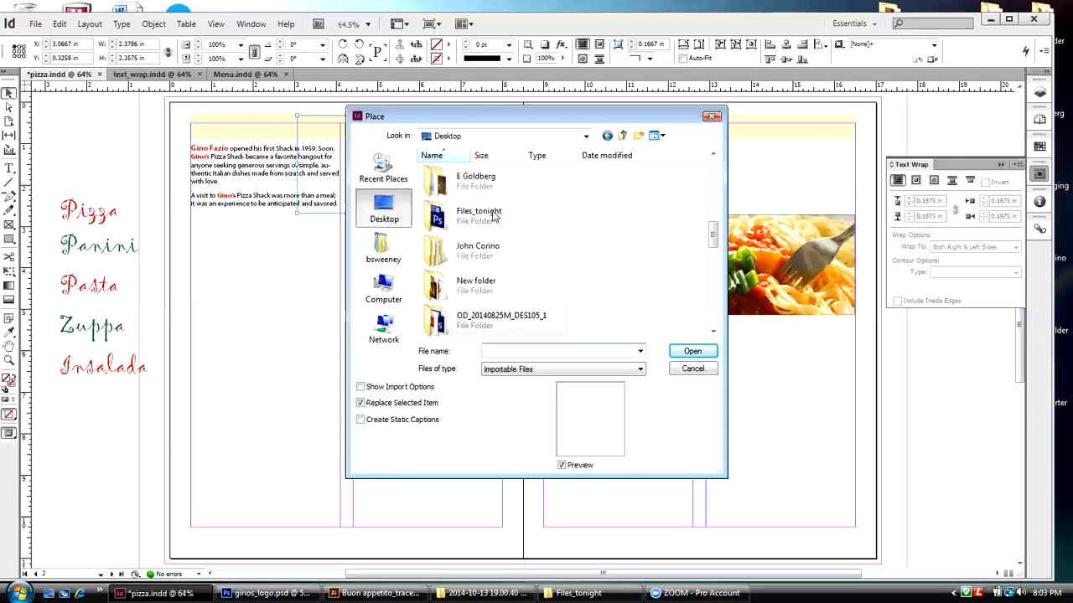
double_click(493, 216)
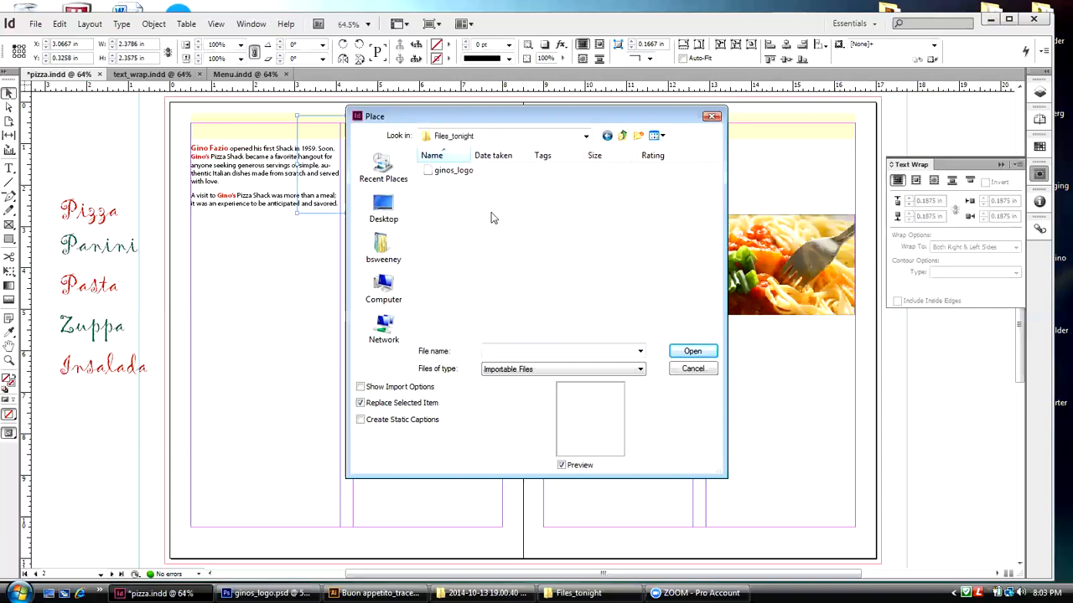
left_click(464, 173)
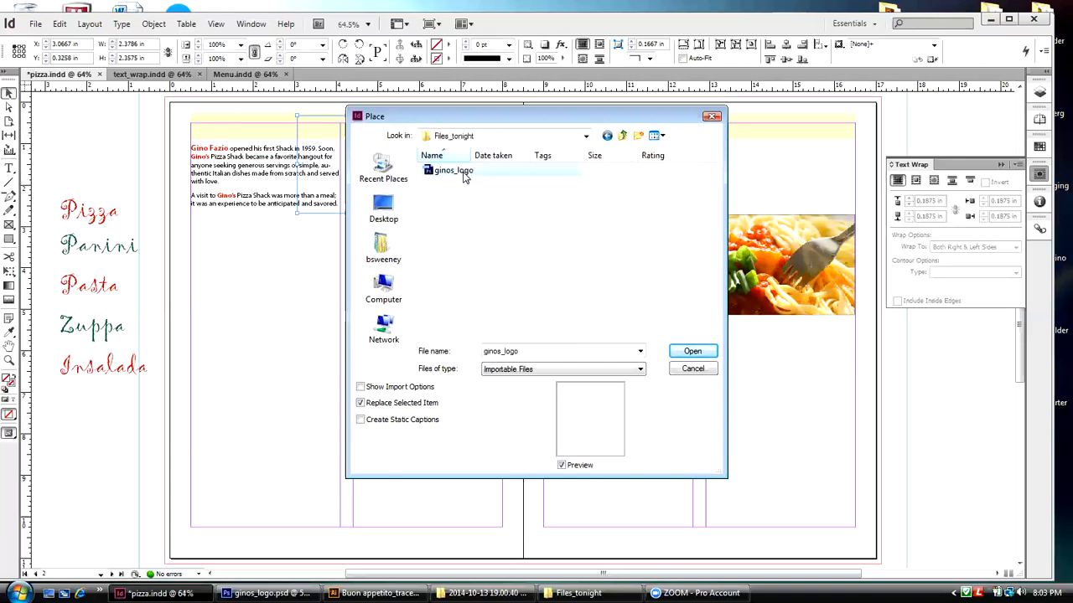
left_click(677, 355)
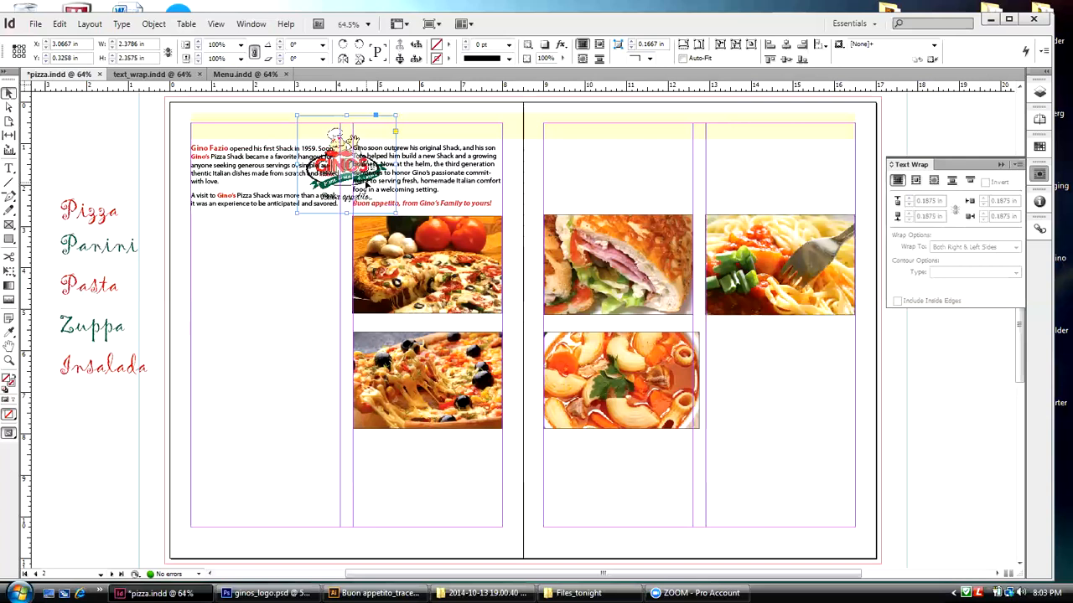
Step: Wrap the text around the bounding box of the placed logo's frame
left_click_drag(895, 164, 587, 150)
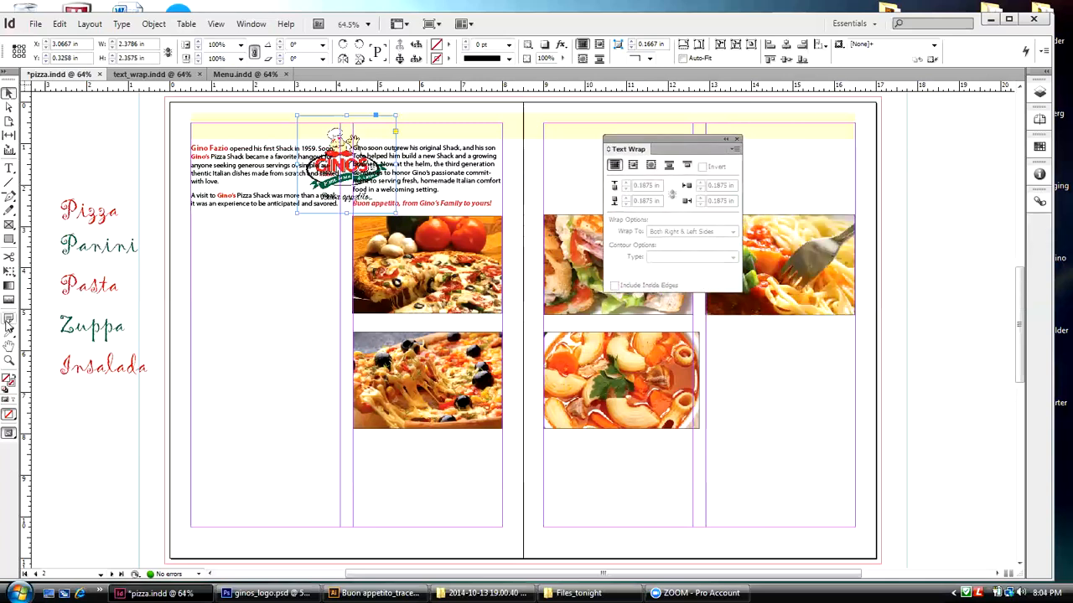
left_click(8, 360)
left_click_drag(177, 106, 512, 226)
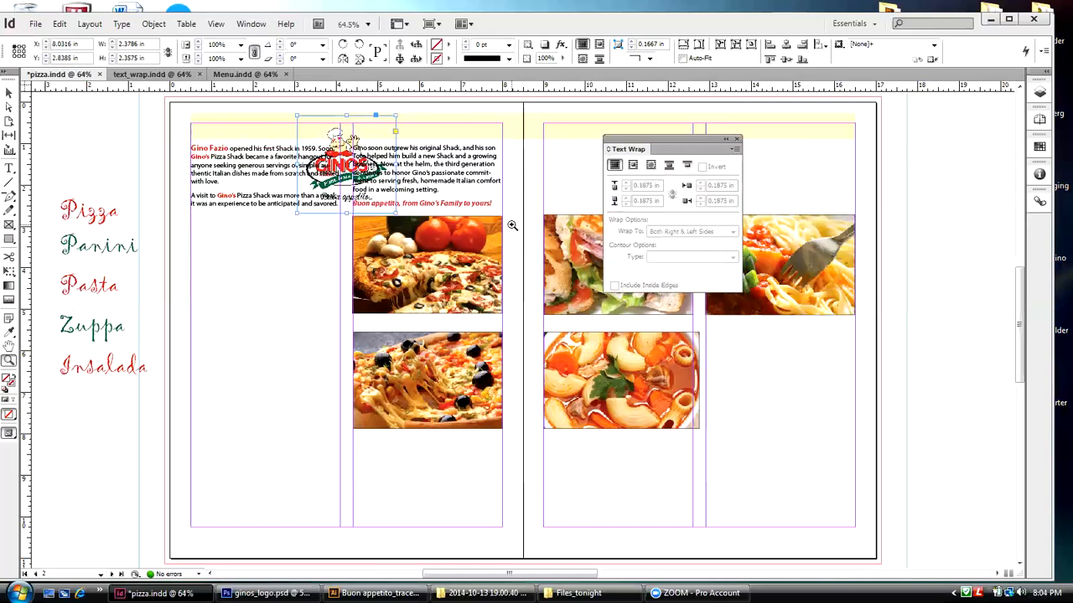
left_click_drag(631, 146, 878, 81)
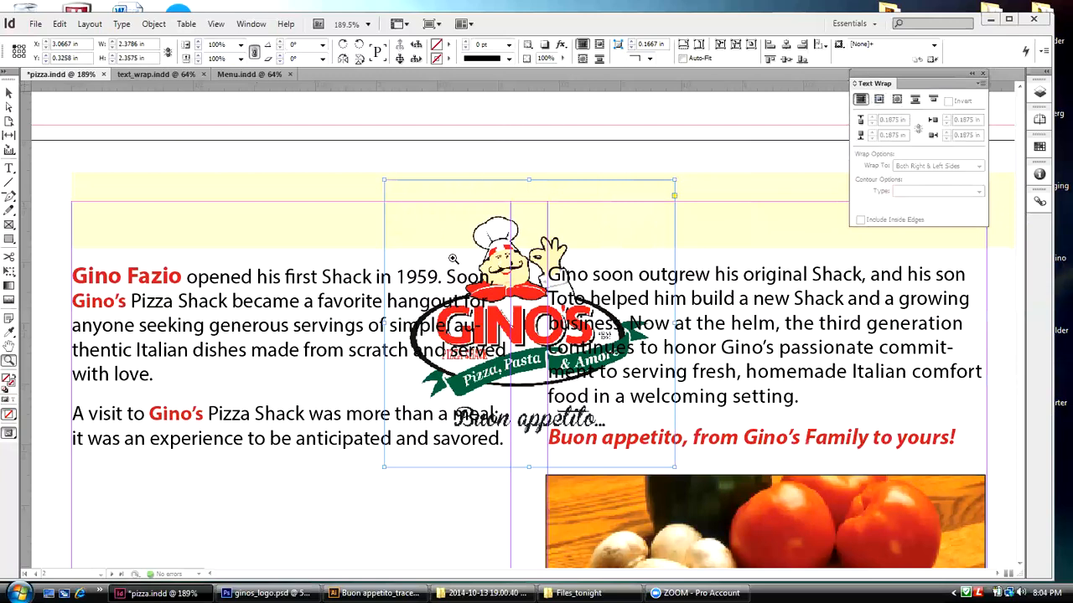
left_click(9, 92)
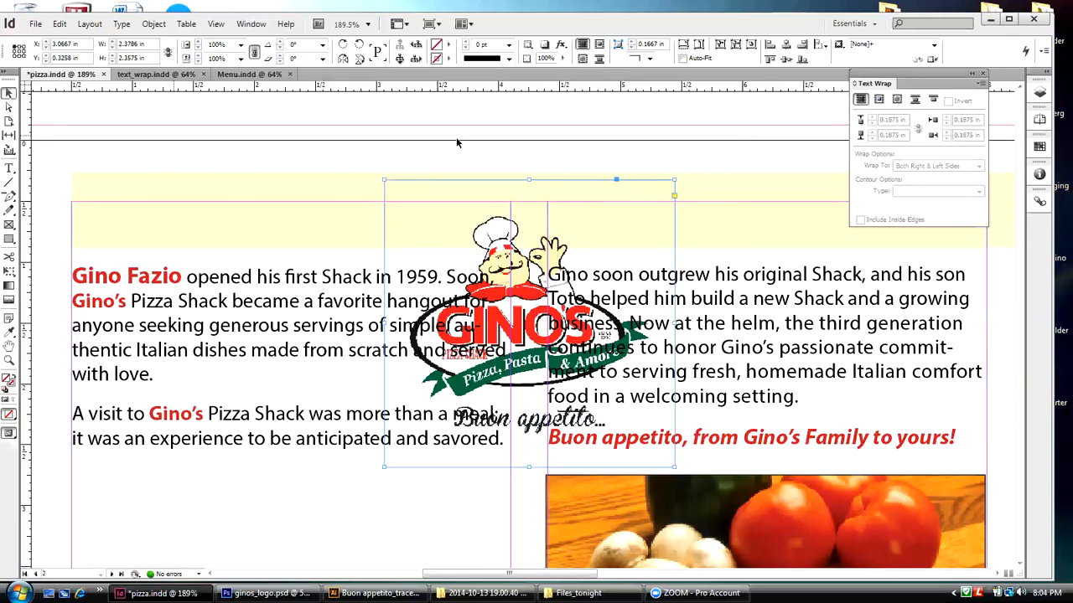
left_click(878, 101)
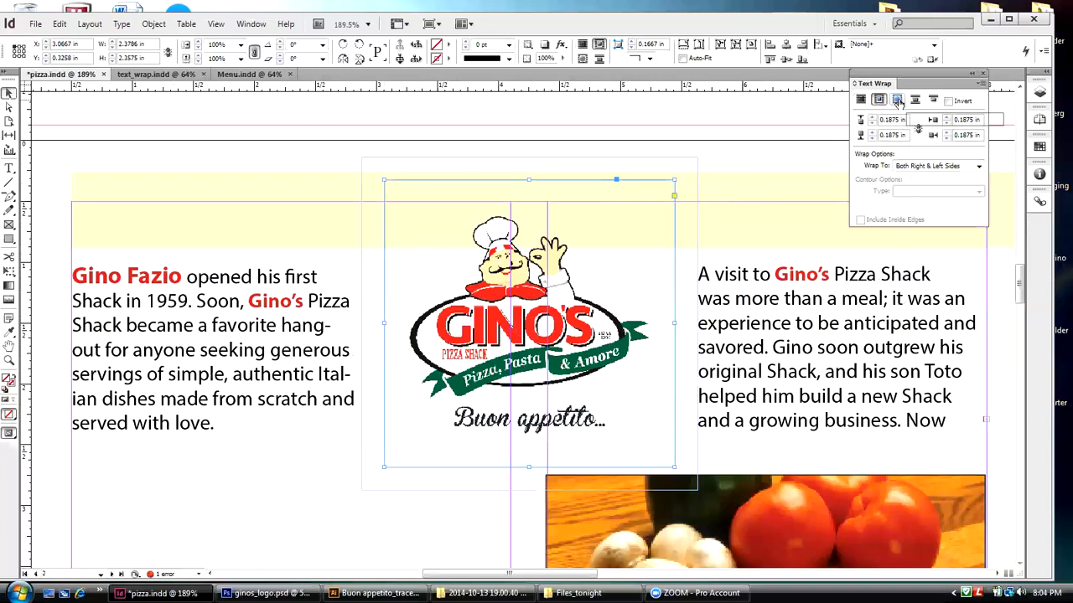
Step: Wrap the text around the logo's object shape with Alpha Channel contour, Transparency as the alpha and a 0.0625 in offset
left_click(897, 100)
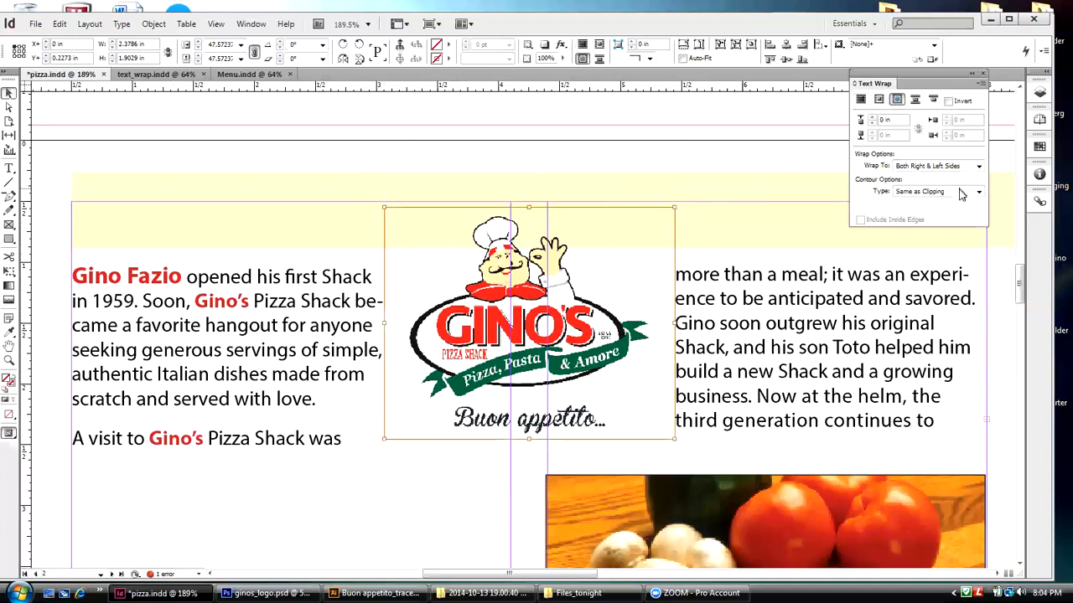
left_click(978, 192)
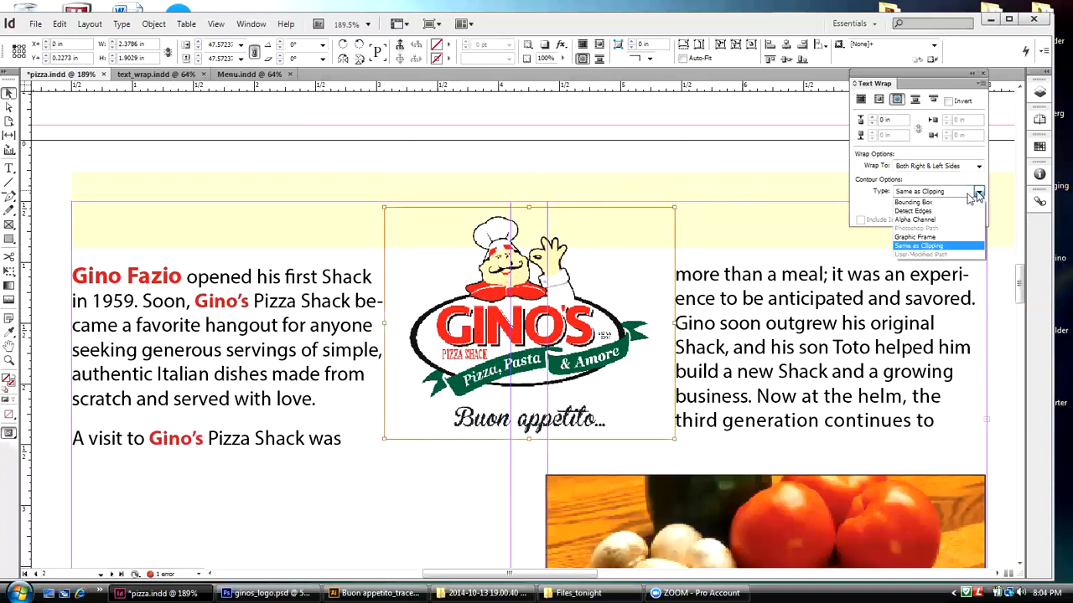
left_click(919, 221)
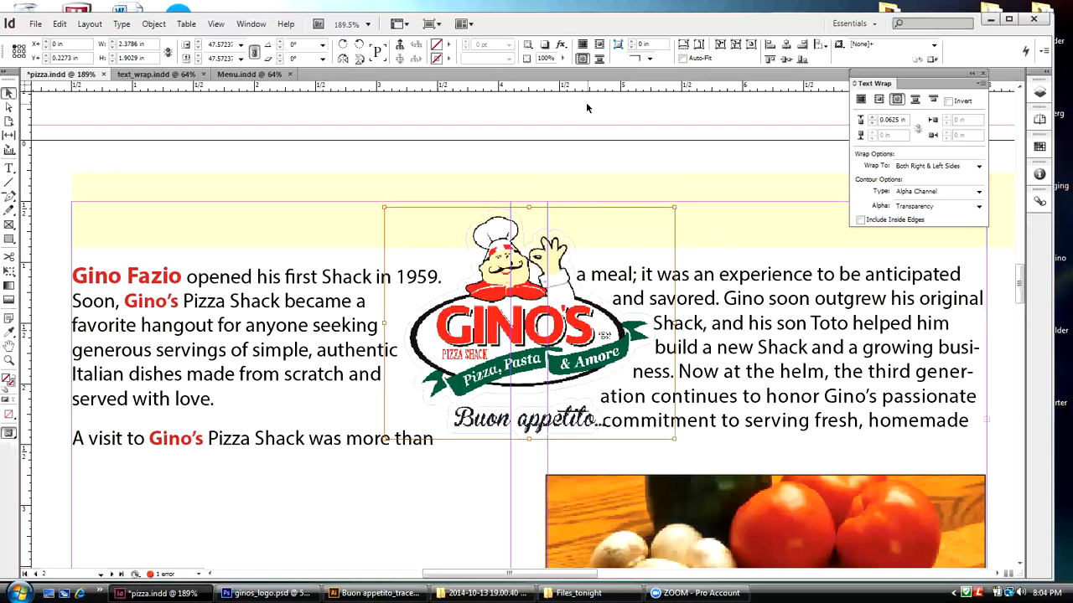
Step: Nudge the logo frame horizontally to X 3.0389 in and set its text wrap offset to 0.125 in
left_click(610, 280)
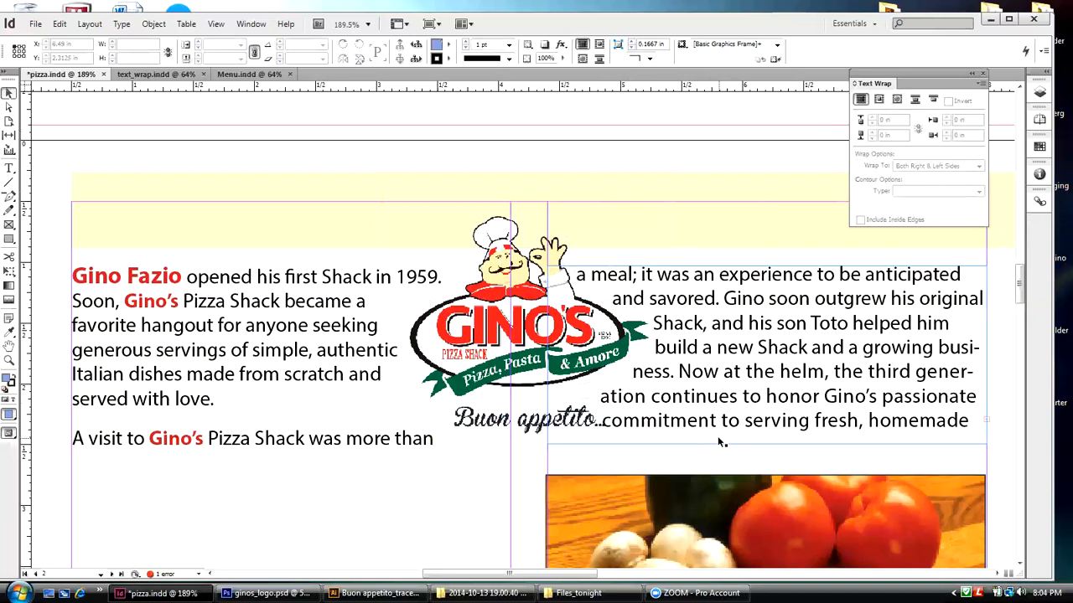
left_click(290, 287)
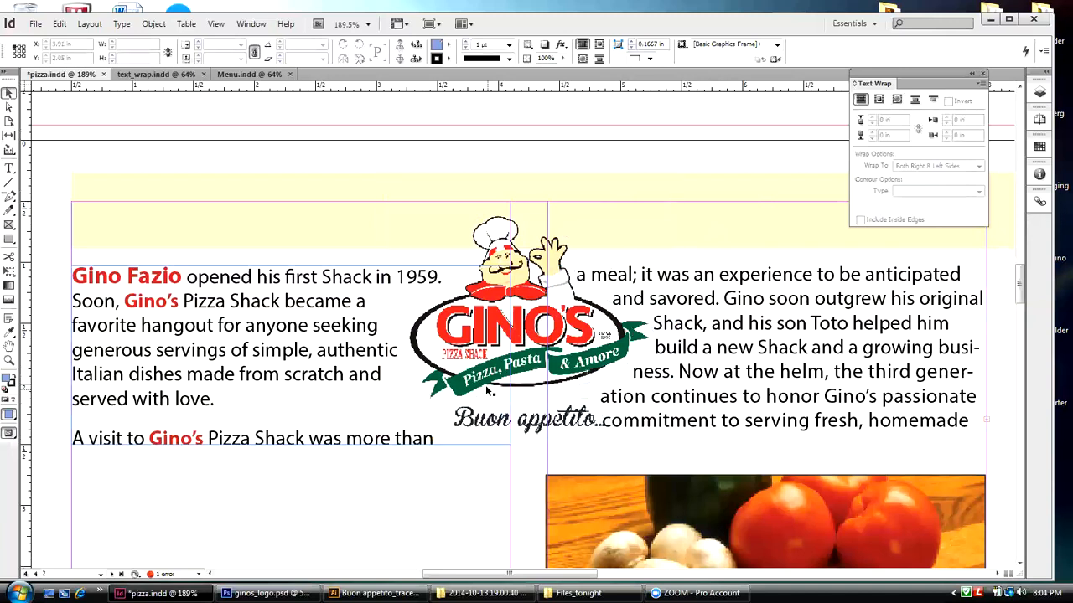
left_click(525, 369)
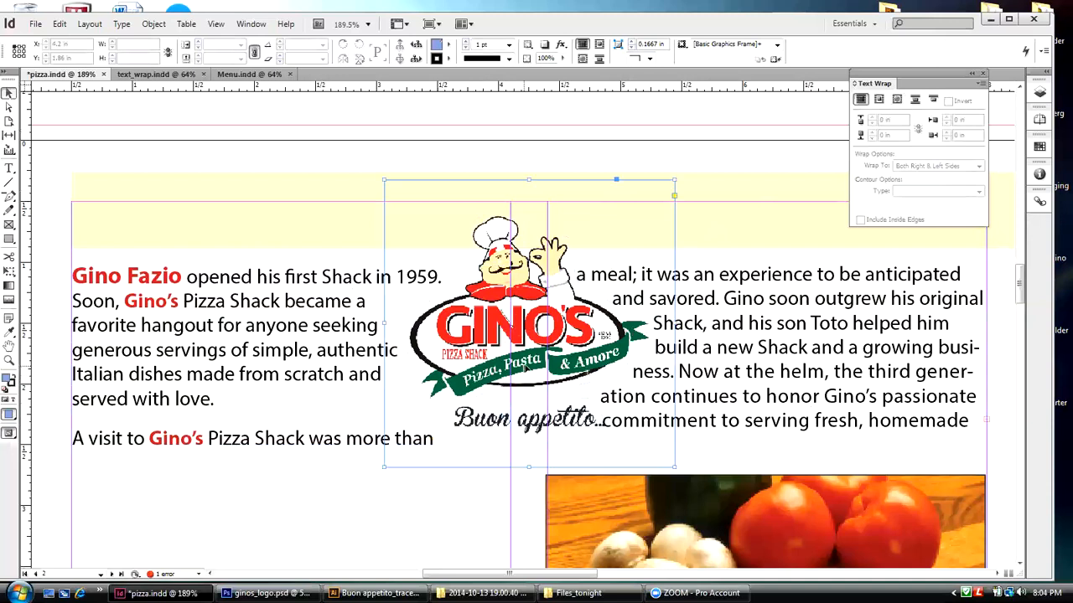
key("Left")
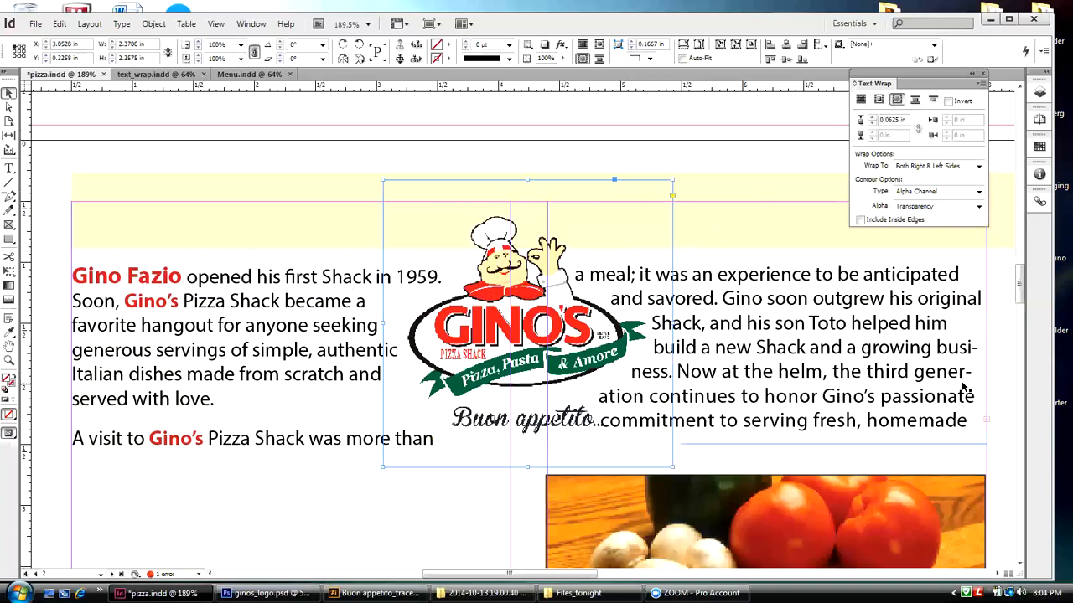
key("Left")
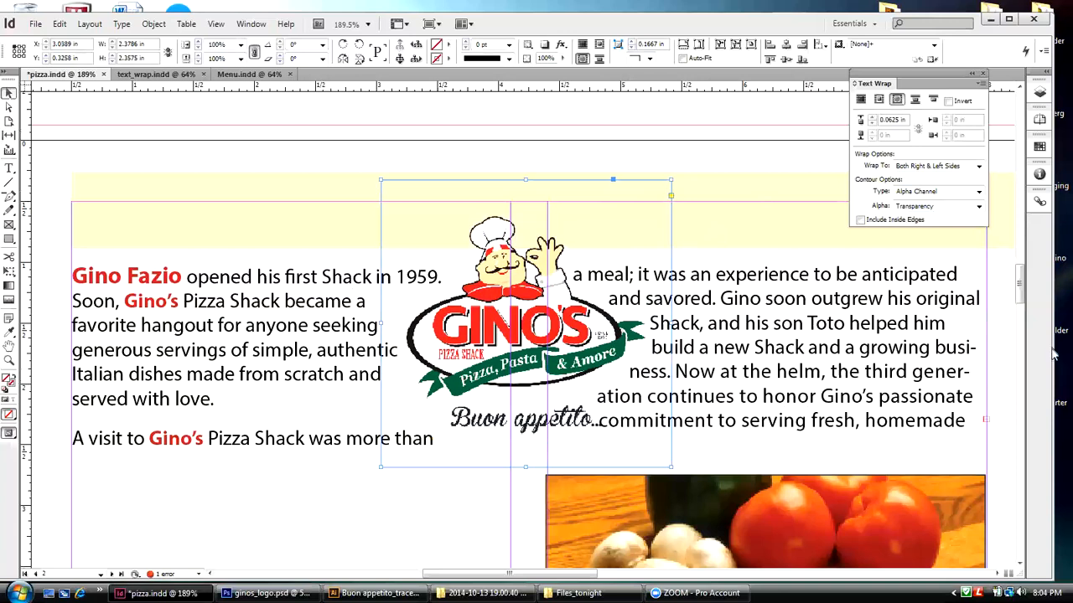
left_click(872, 118)
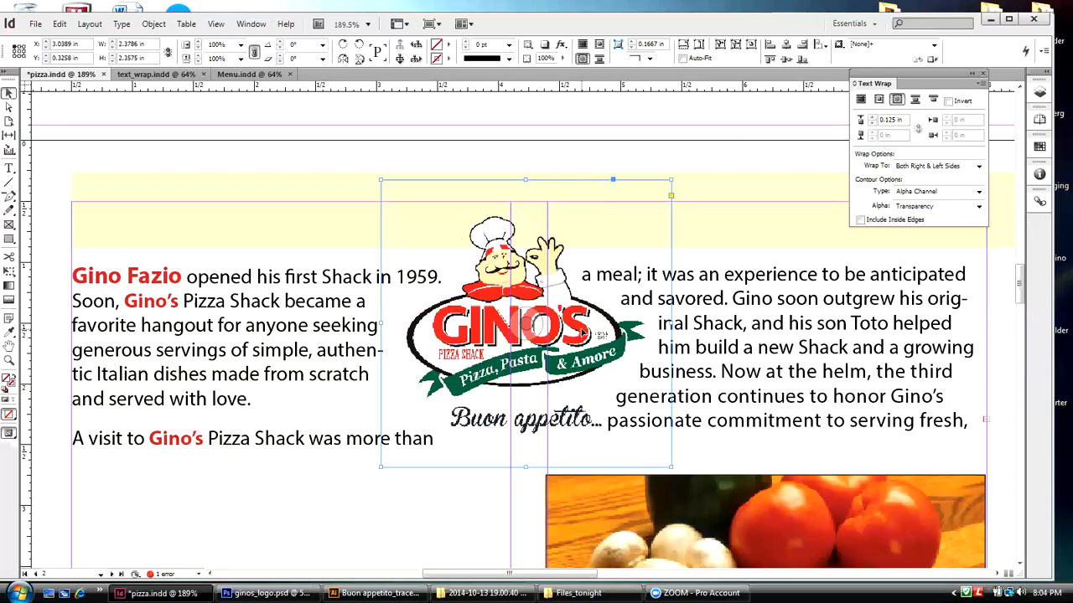
Step: Zoom out to the spread and examine how the second text column wraps around the logo
left_click(216, 24)
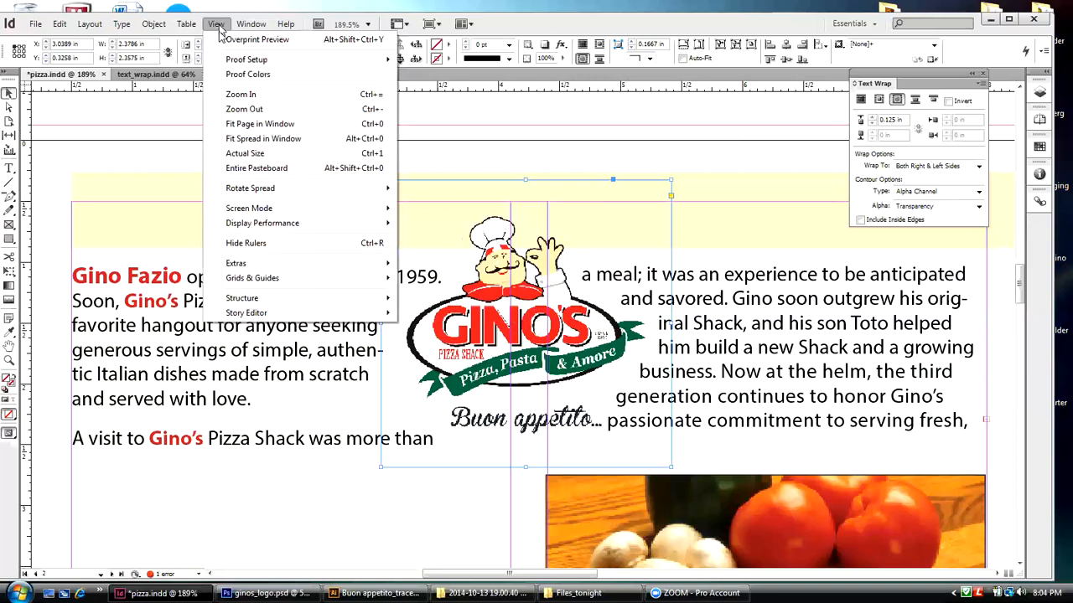
left_click(243, 109)
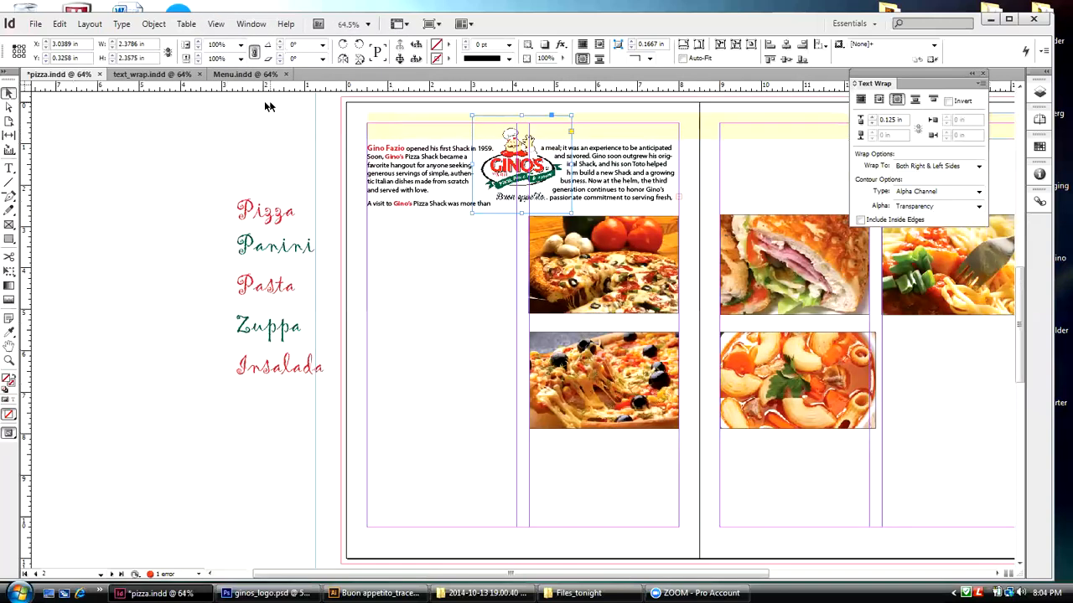
left_click(211, 101)
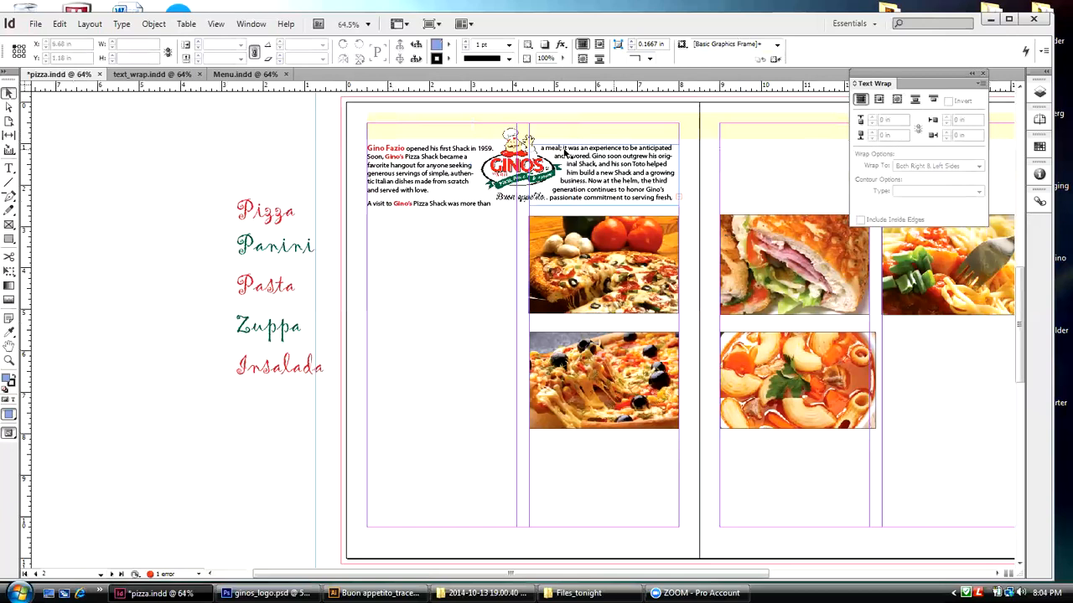
left_click(533, 151)
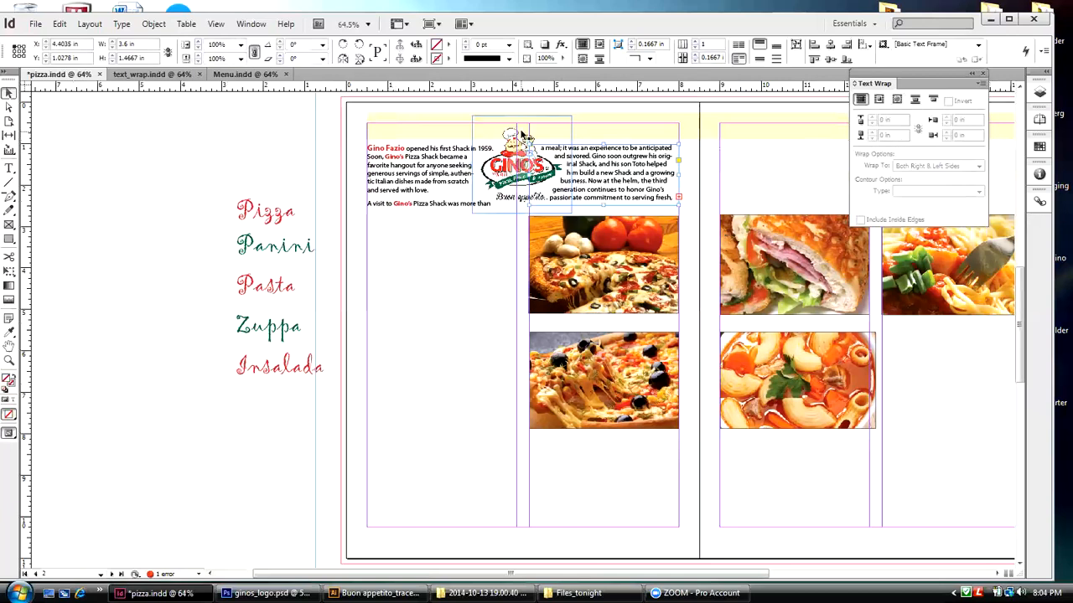
Step: Set the logo's text wrap offset to 0.0625 in and extend the second column's text frame to about 1.66 in high
left_click(873, 123)
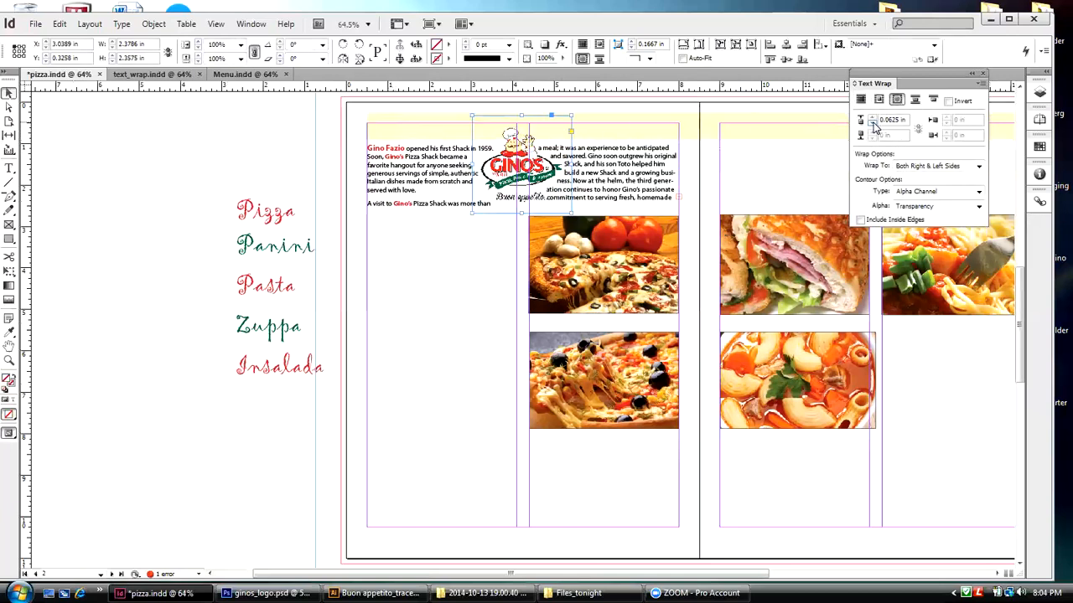
left_click(136, 114)
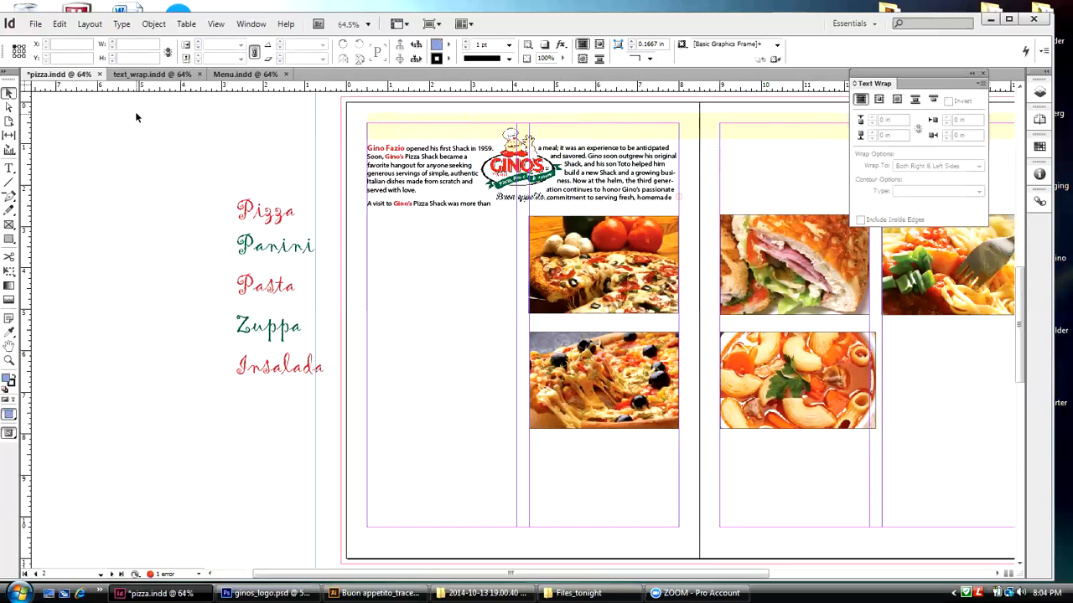
left_click(604, 197)
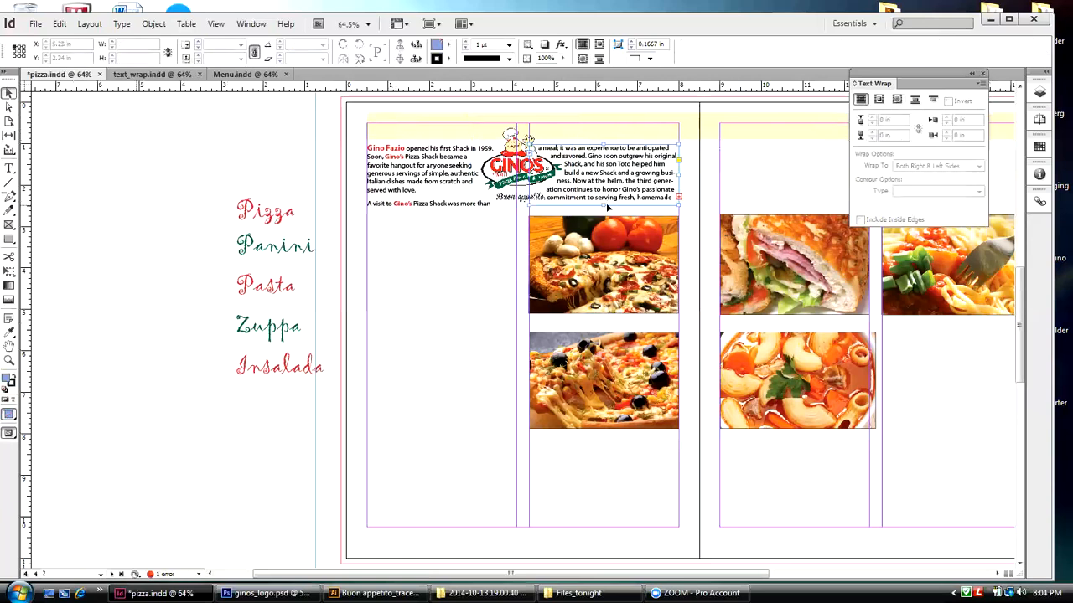
left_click_drag(605, 198, 603, 213)
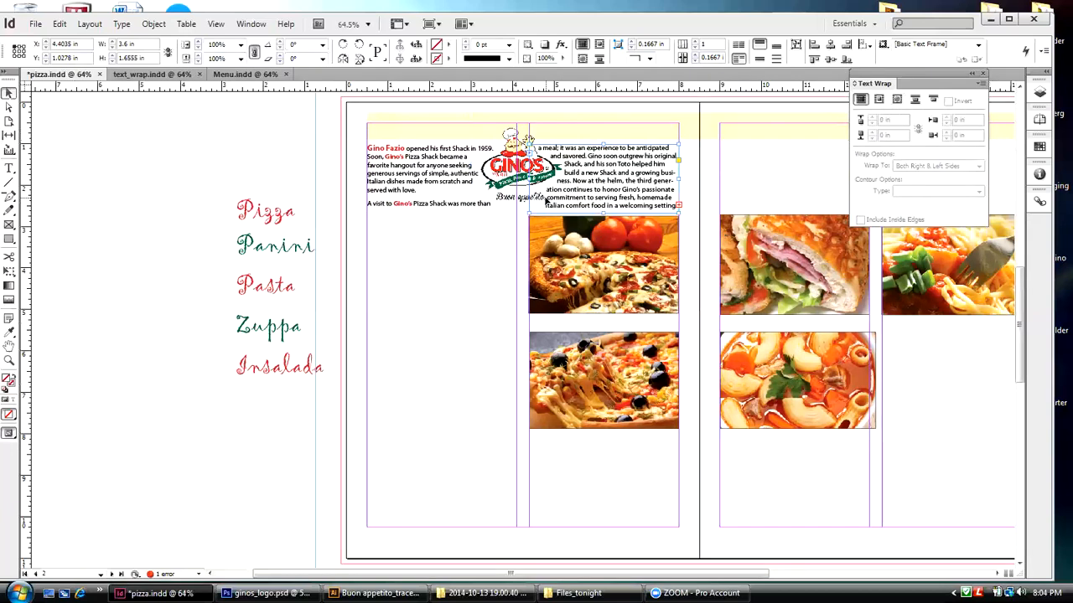
Step: Set the text wrap offset of the Gino's logo to 0.125 in and deselect the frame
left_click(524, 147)
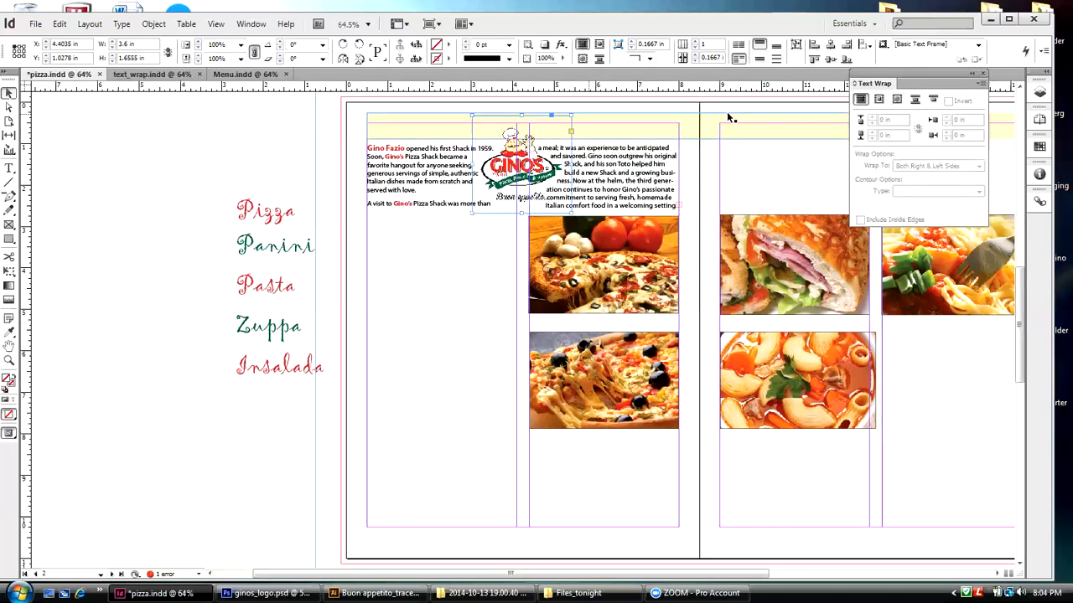
left_click(872, 119)
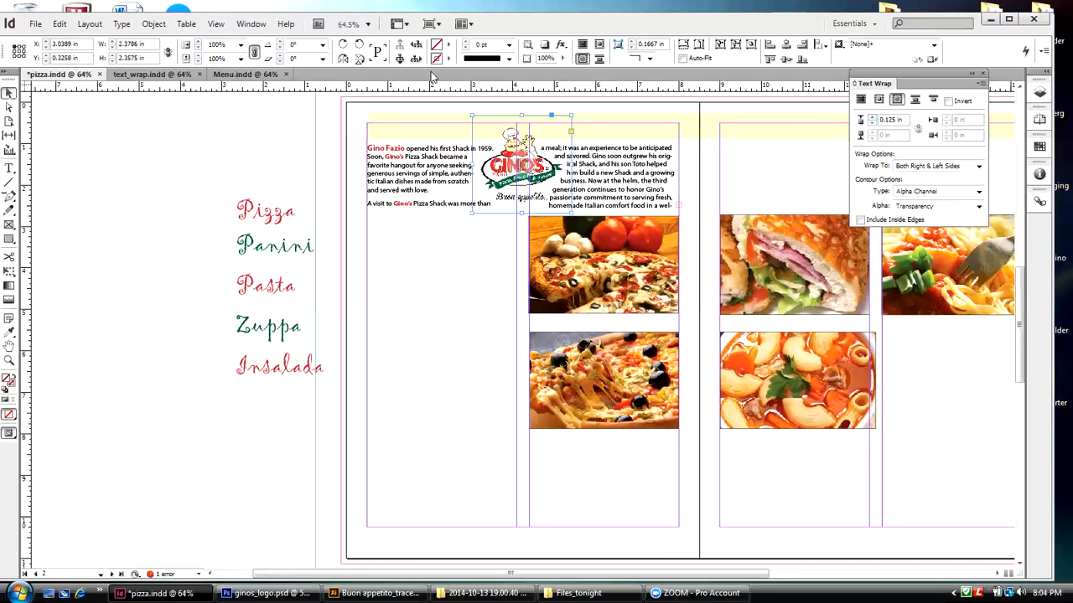
left_click(297, 123)
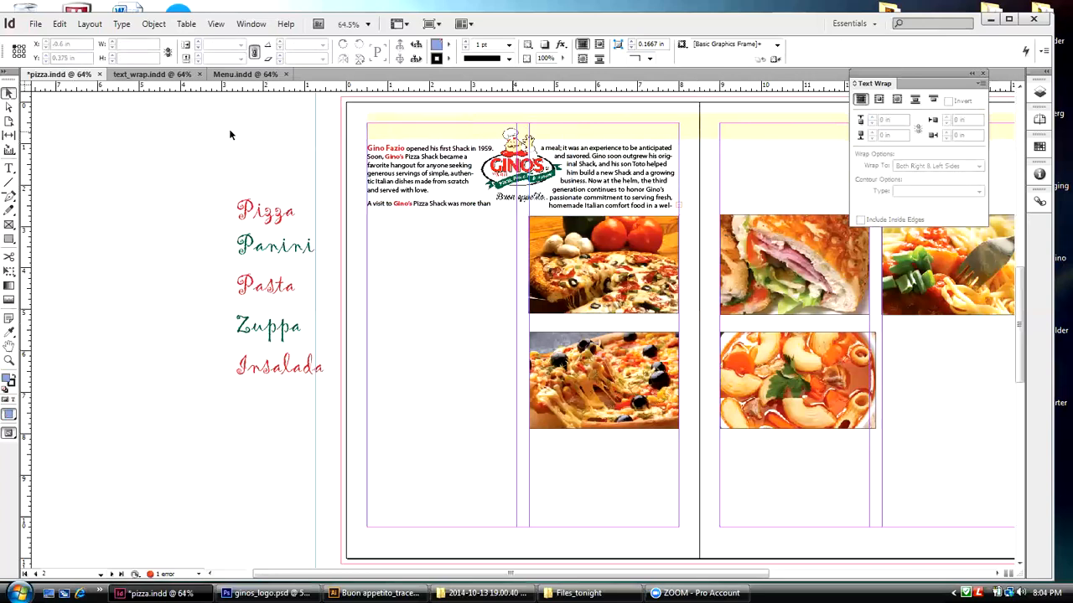
Step: Move the two pizza photos below the second text column down together to about Y 3.58 in
left_click(622, 285)
left_click(631, 352, "shift")
left_click_drag(625, 321, 625, 355)
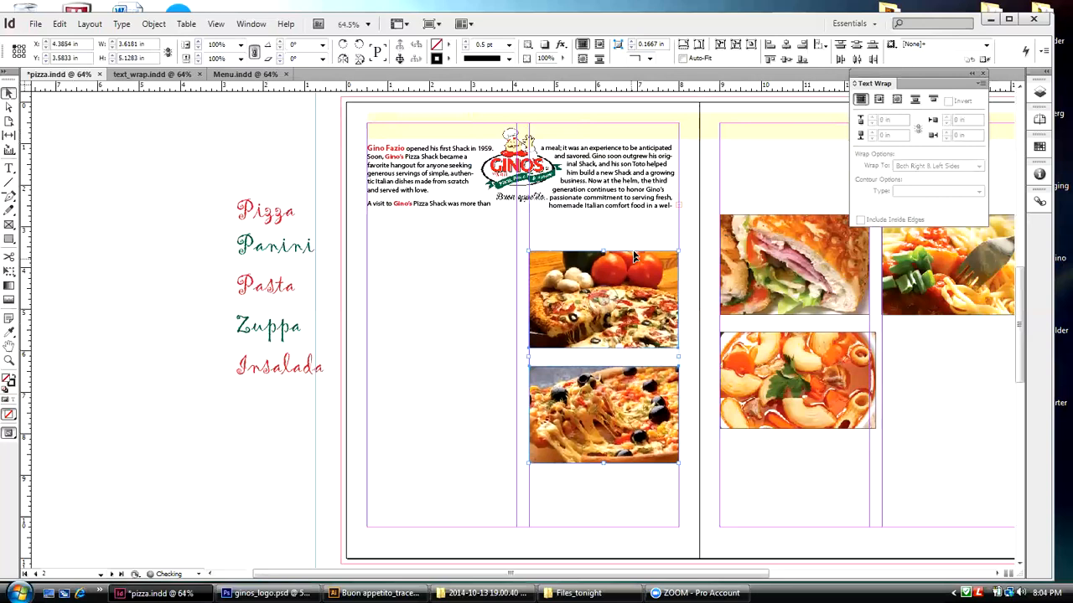
Step: Extend the second column's text frame to about 2.22 in high and the first column's to about 1.81 in
left_click(609, 215)
left_click_drag(603, 214, 604, 236)
left_click(436, 206)
left_click_drag(441, 207, 440, 218)
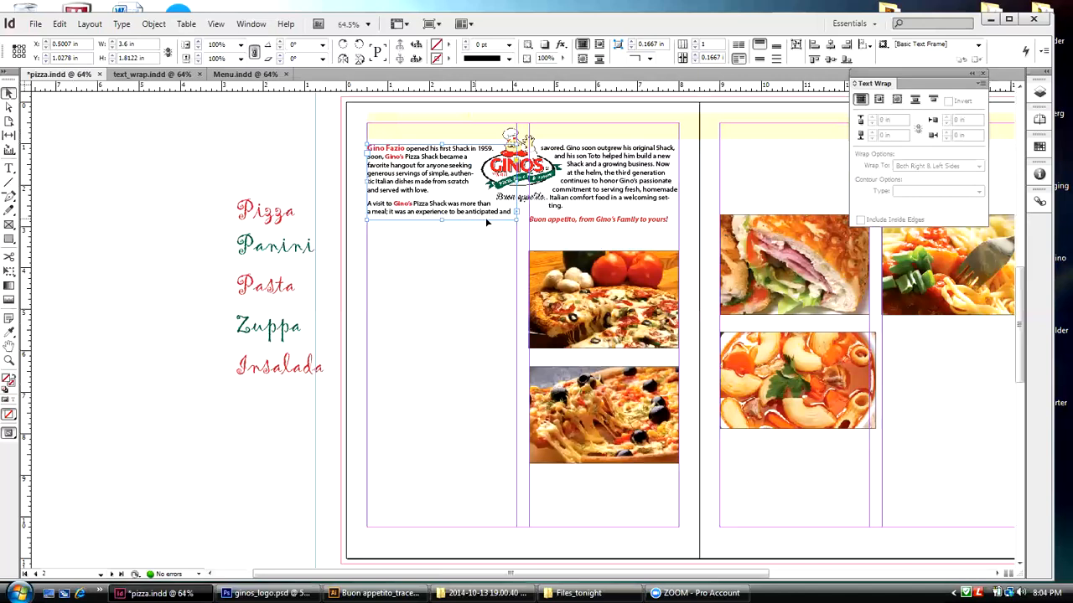
Step: Try the body paragraphs across both text columns at 11 pt, and settle on a font size of 12 pt
double_click(562, 212)
left_click_drag(561, 212, 350, 143)
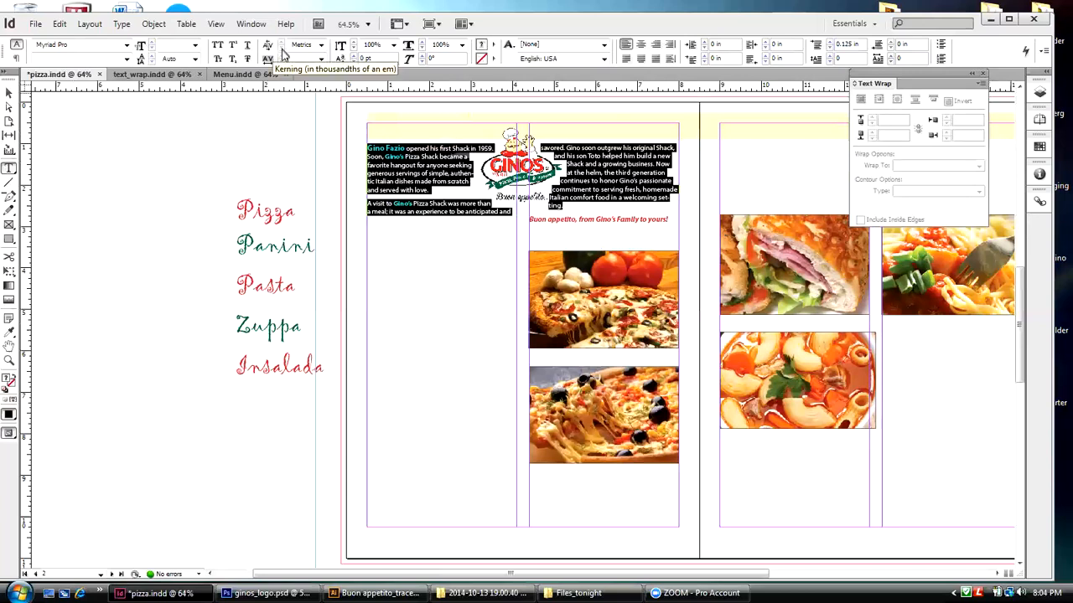
left_click(195, 45)
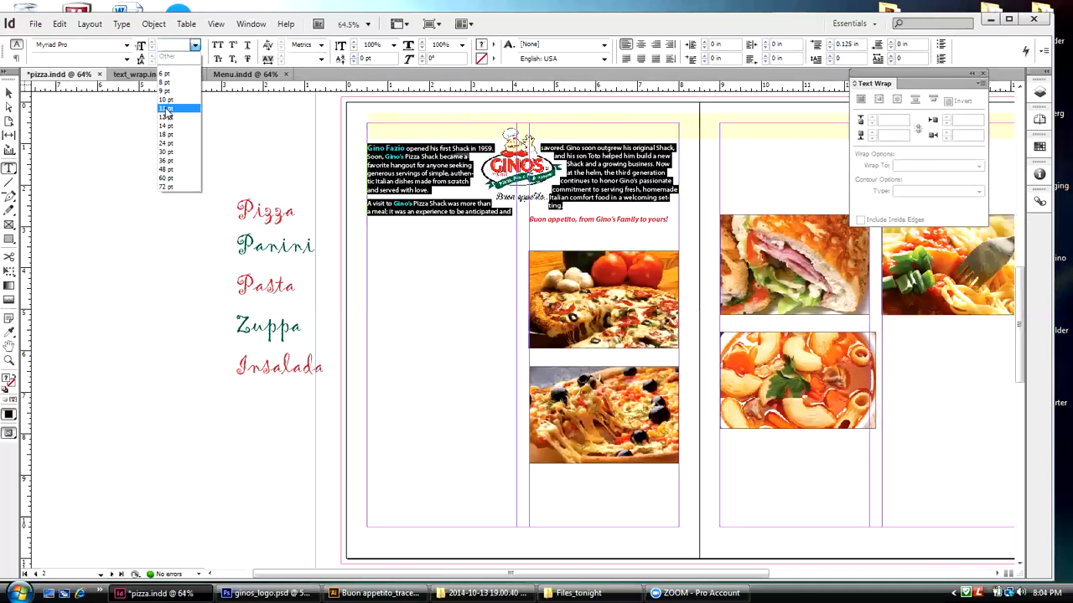
left_click(166, 107)
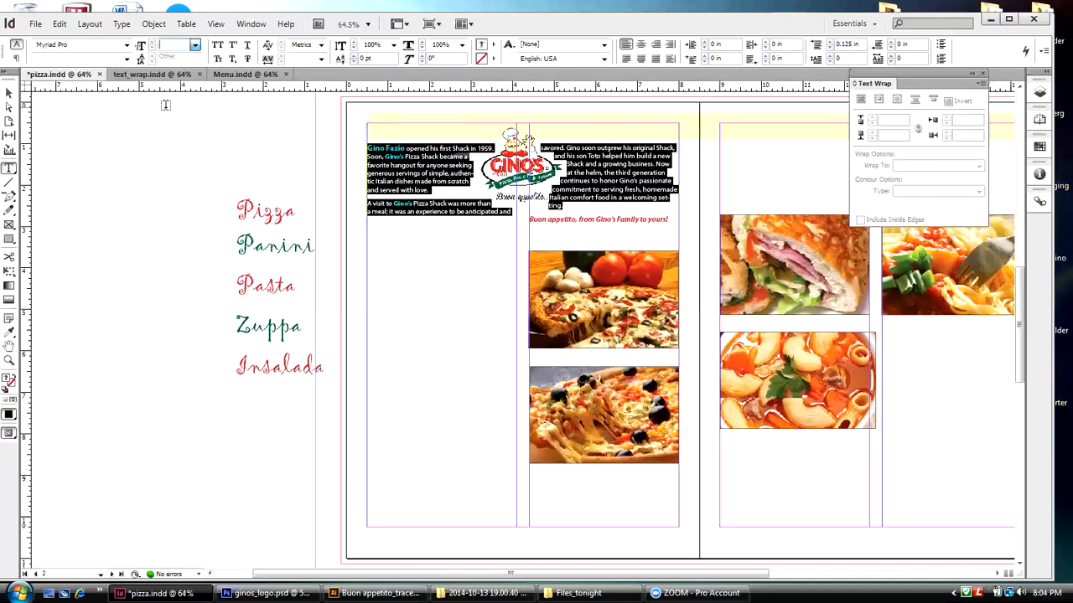
left_click(152, 42)
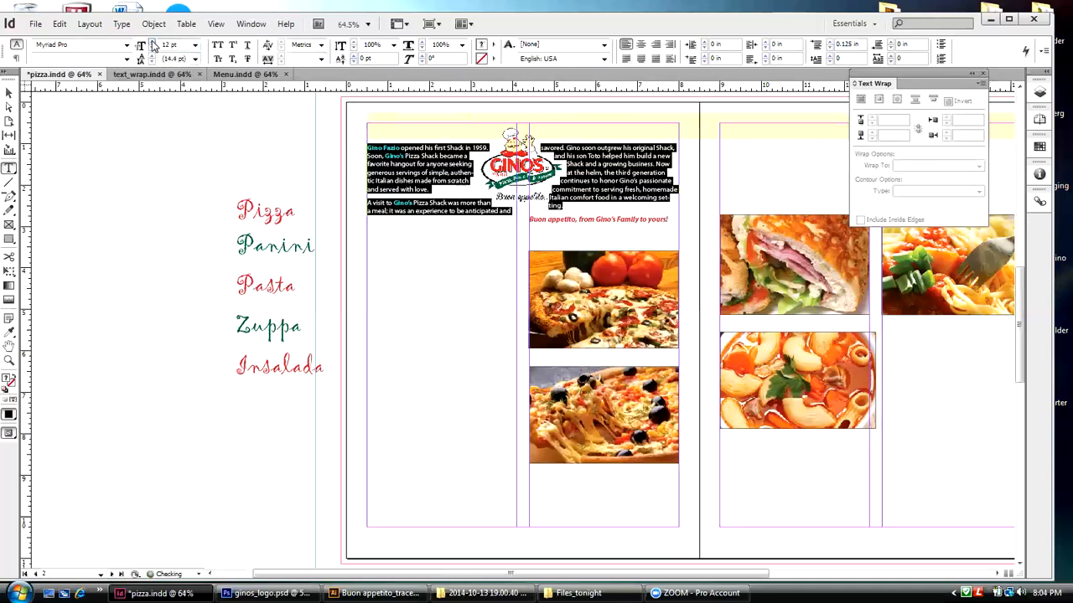
left_click(9, 92)
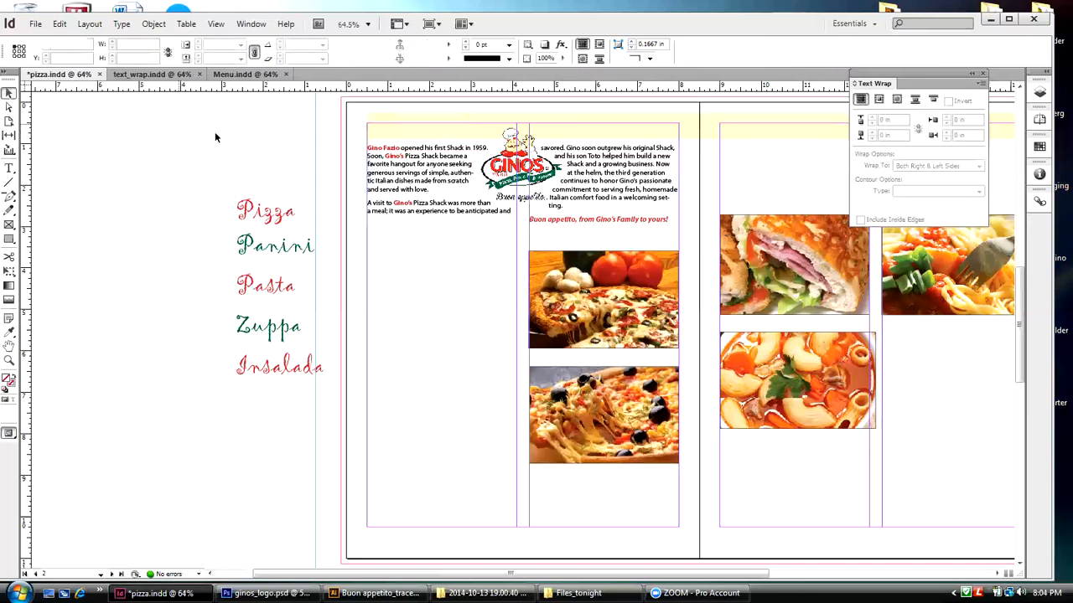
Step: Extend the first column's text frame to about 1.95 in high so it takes another line
left_click(560, 215)
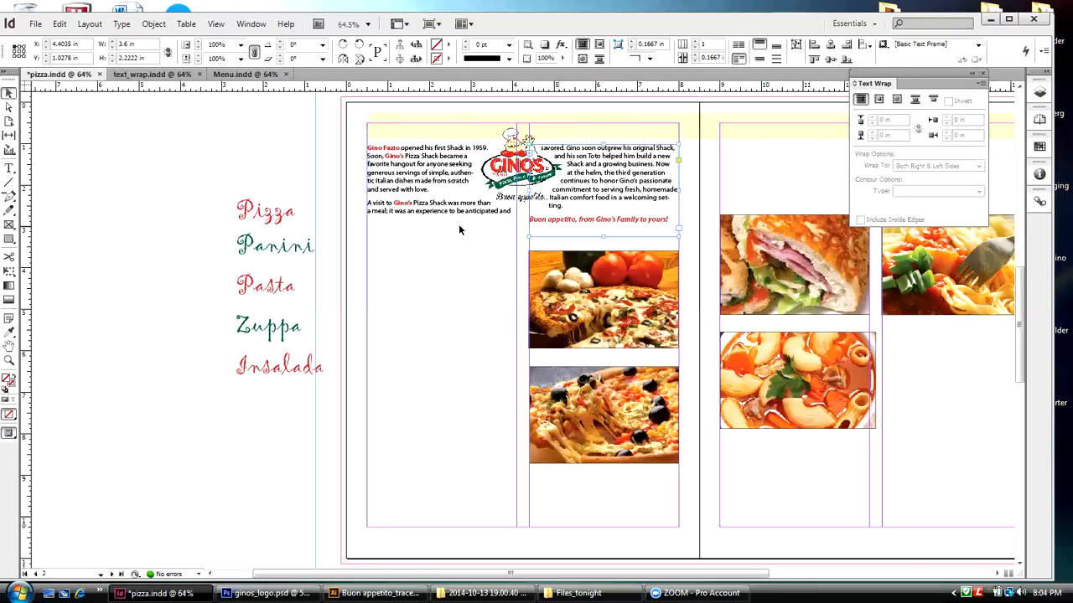
left_click(427, 213)
left_click_drag(442, 221, 440, 225)
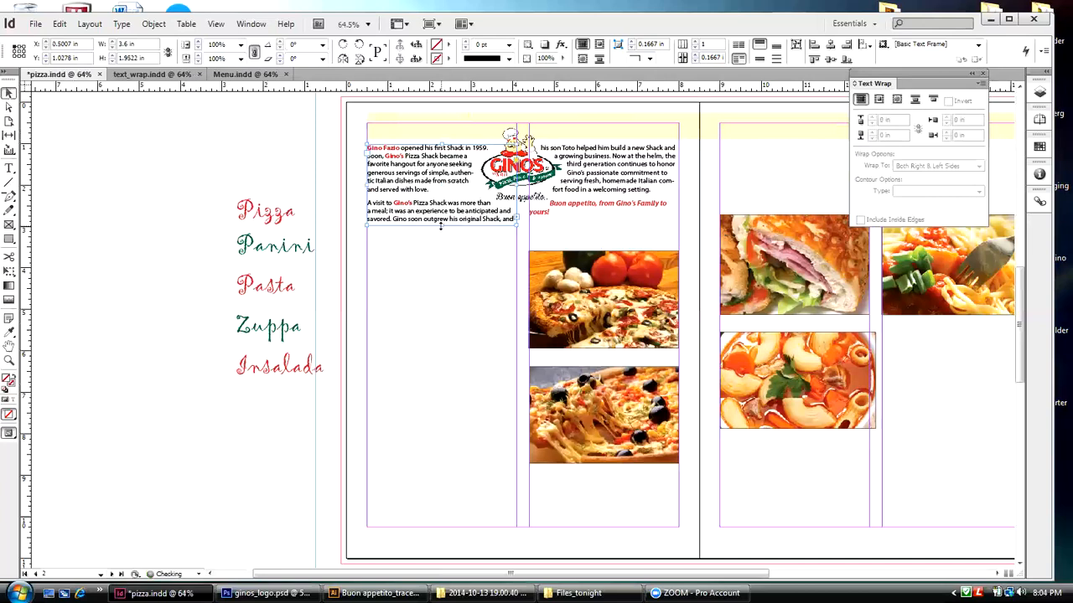
Step: Set the red closing line "Buon appetito, from Gino's Family to yours!" to 12 pt and shorten the first column's frame to about 1.77 in
double_click(553, 215)
left_click_drag(553, 214, 550, 203)
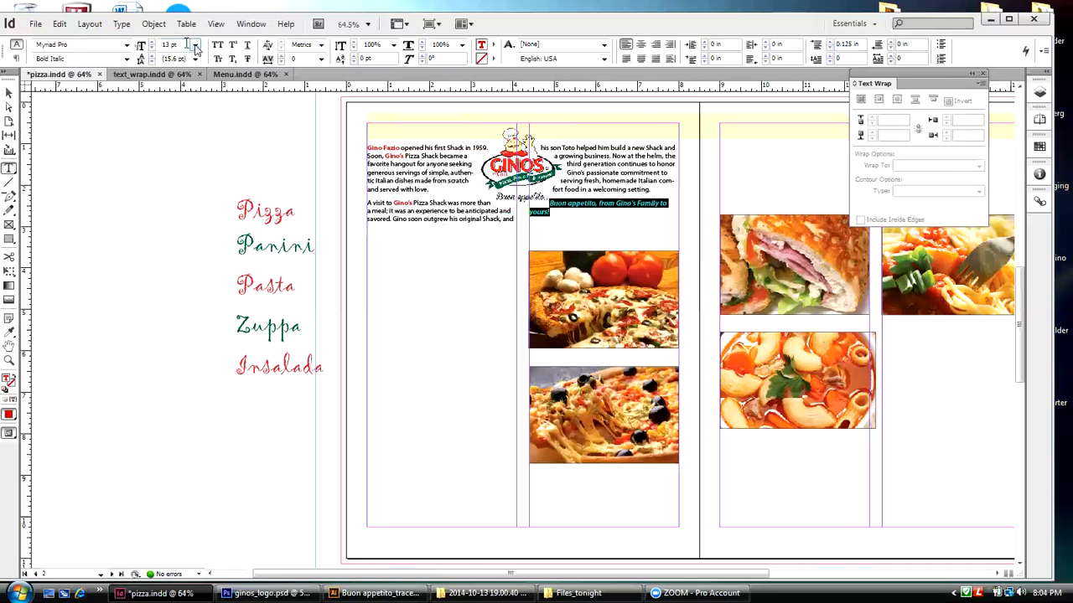
left_click(152, 49)
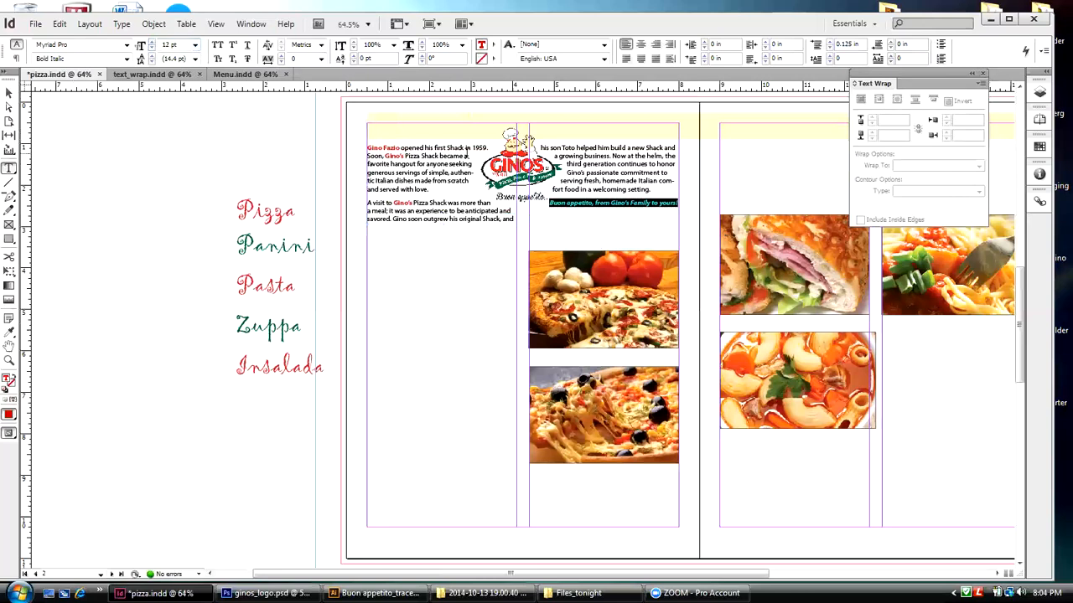
left_click(10, 93)
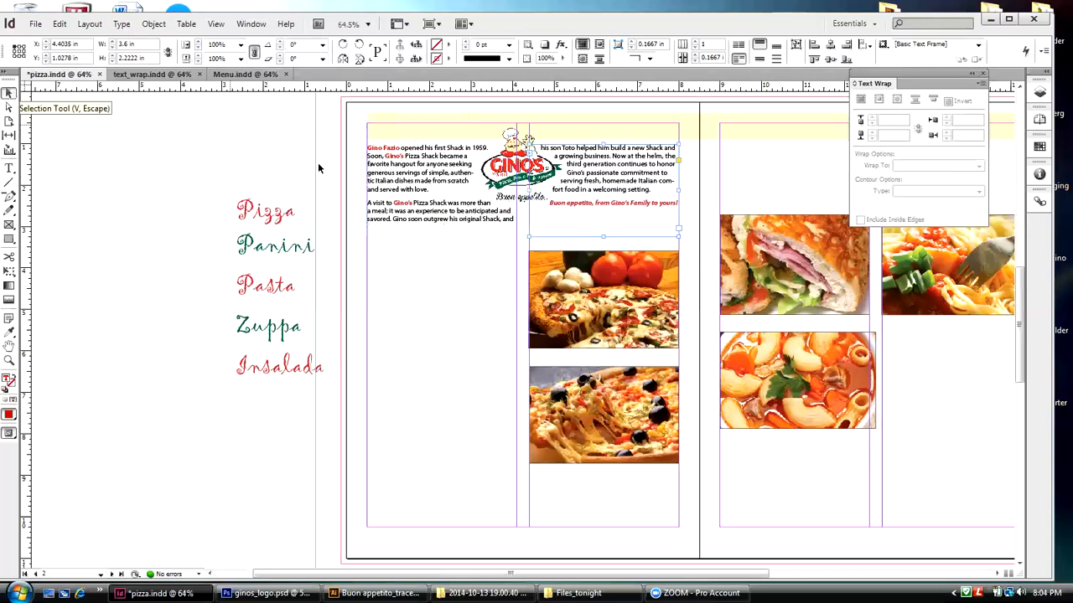
left_click_drag(434, 225, 447, 216)
Step: Set the tracking to -10 for the second column's text from "Shack and a growing business" through the paragraph's end
double_click(564, 205)
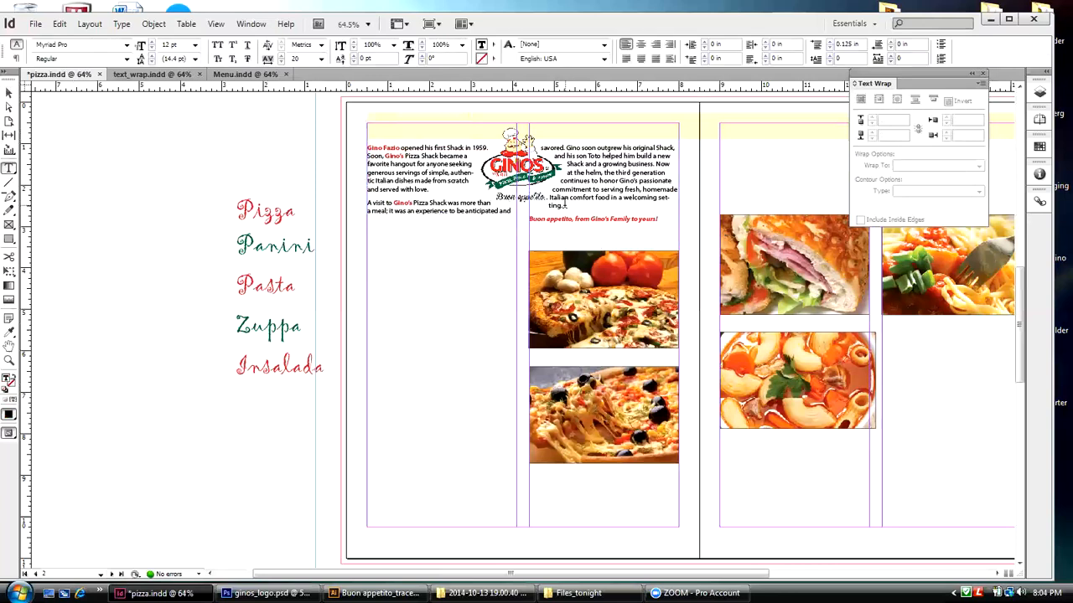
left_click_drag(564, 205, 566, 163)
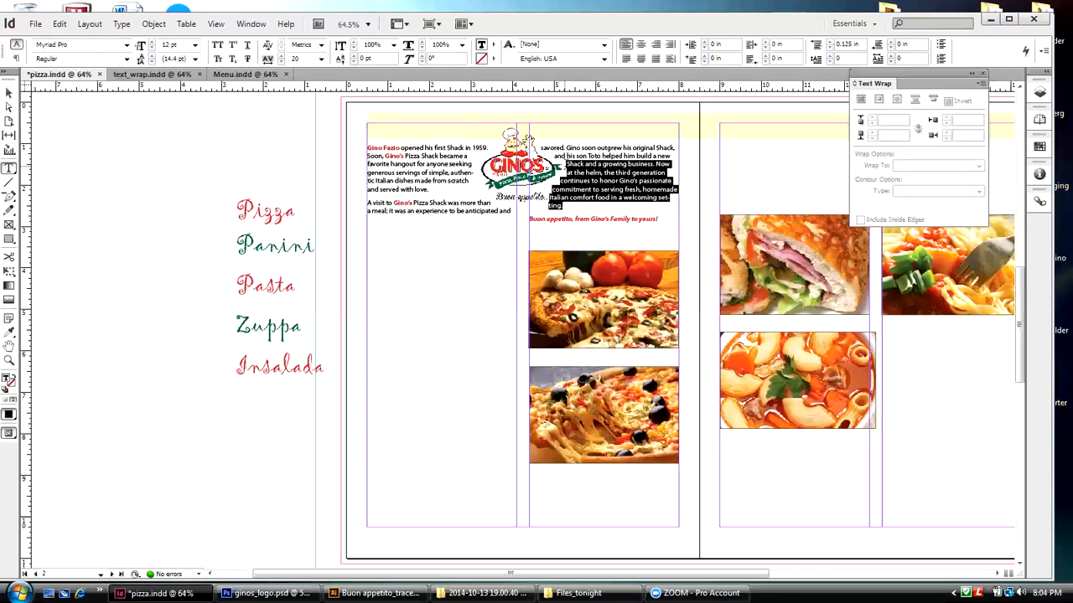
left_click(321, 59)
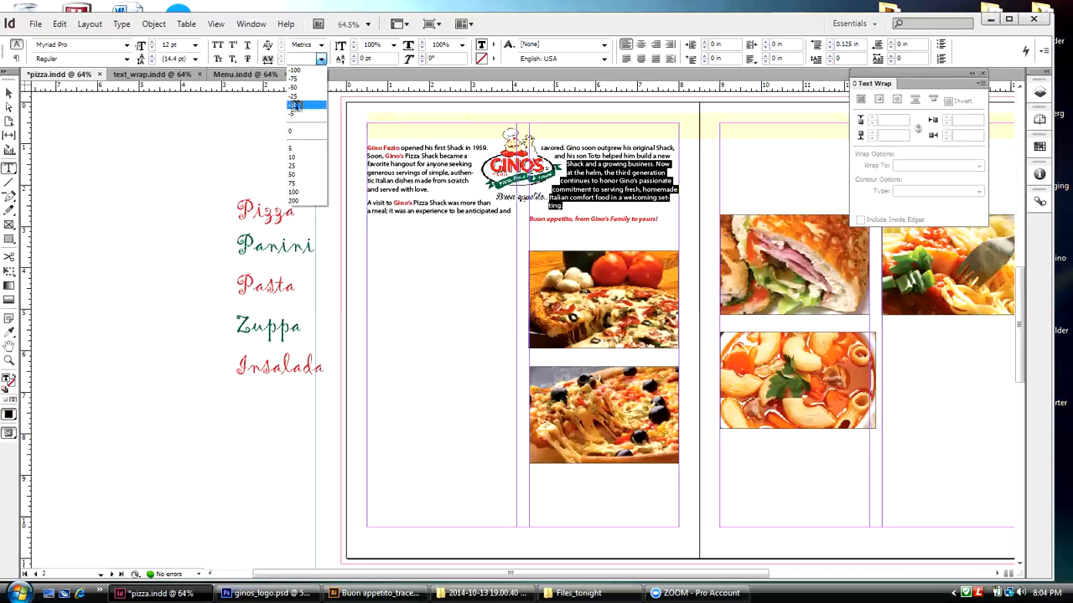
left_click(295, 105)
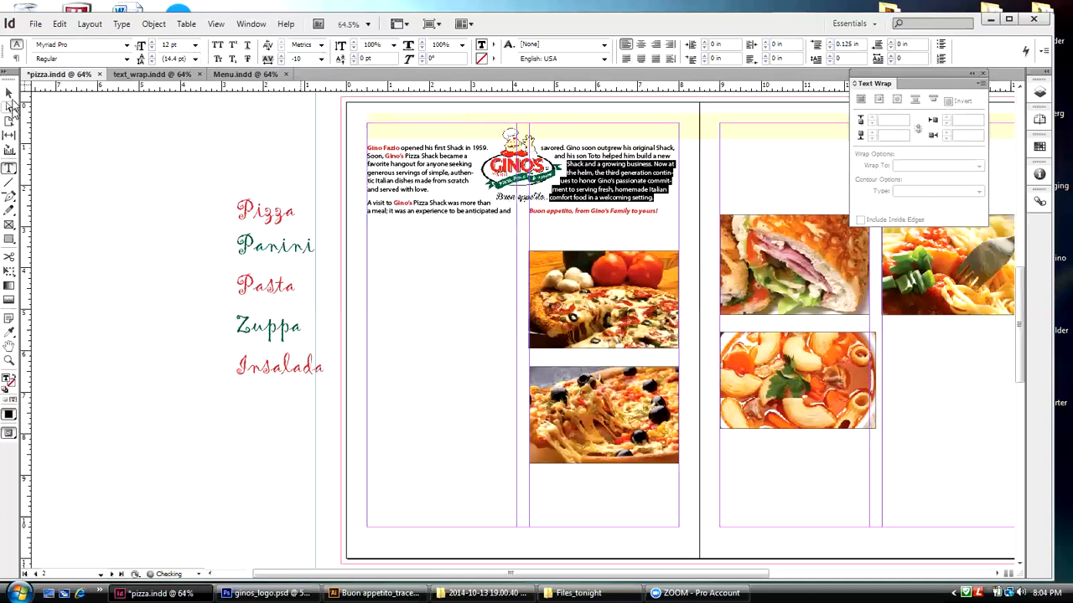
left_click(9, 94)
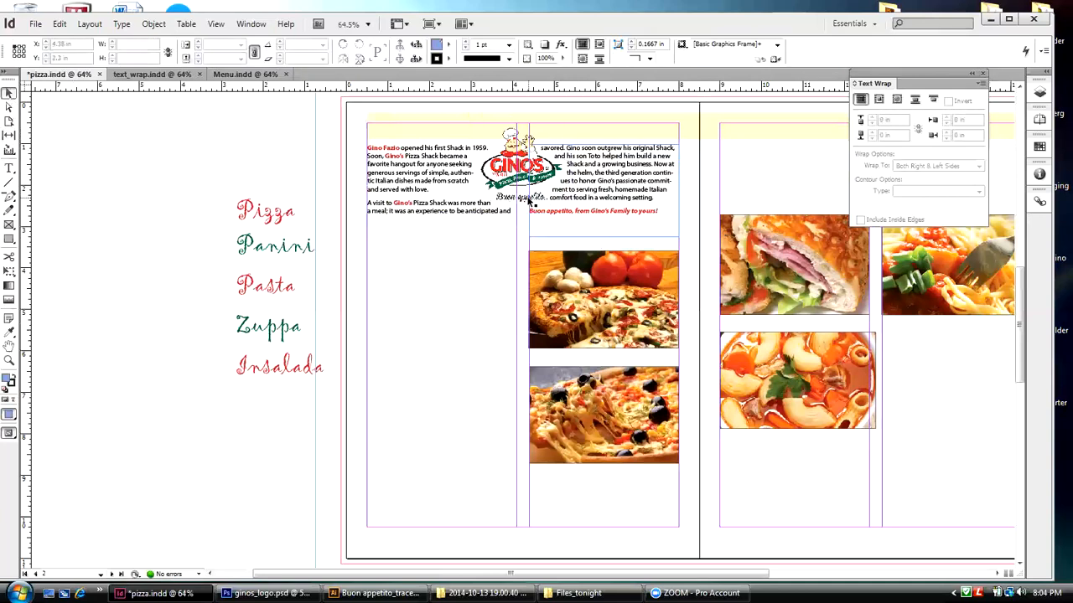
Step: Nudge the second column's text frame right to X 4.4868 in
left_click(577, 201)
key("Right")
key("Right")
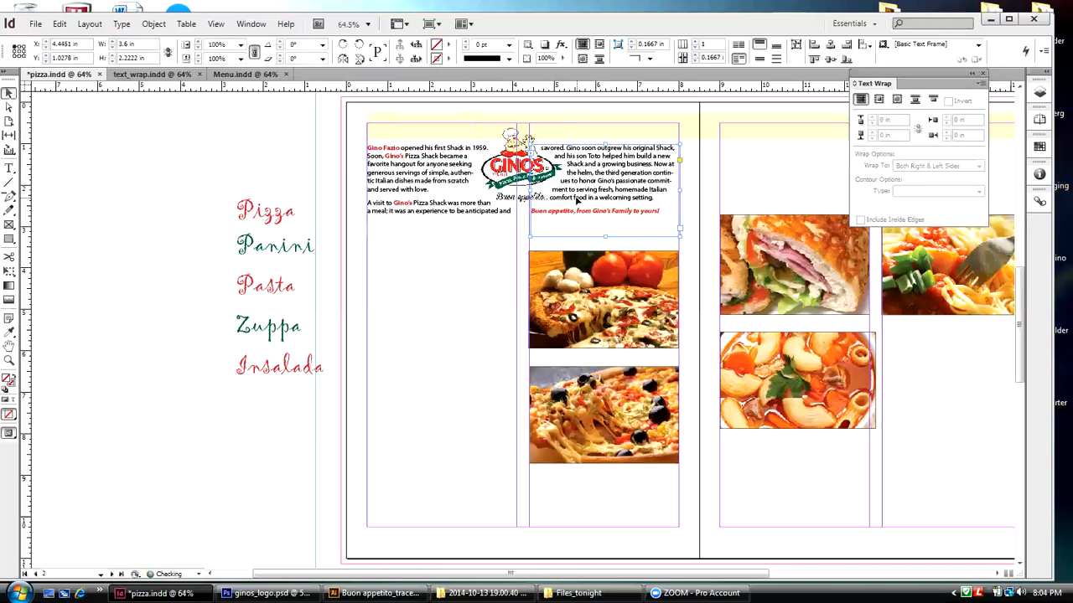
key("Right")
key("Right")
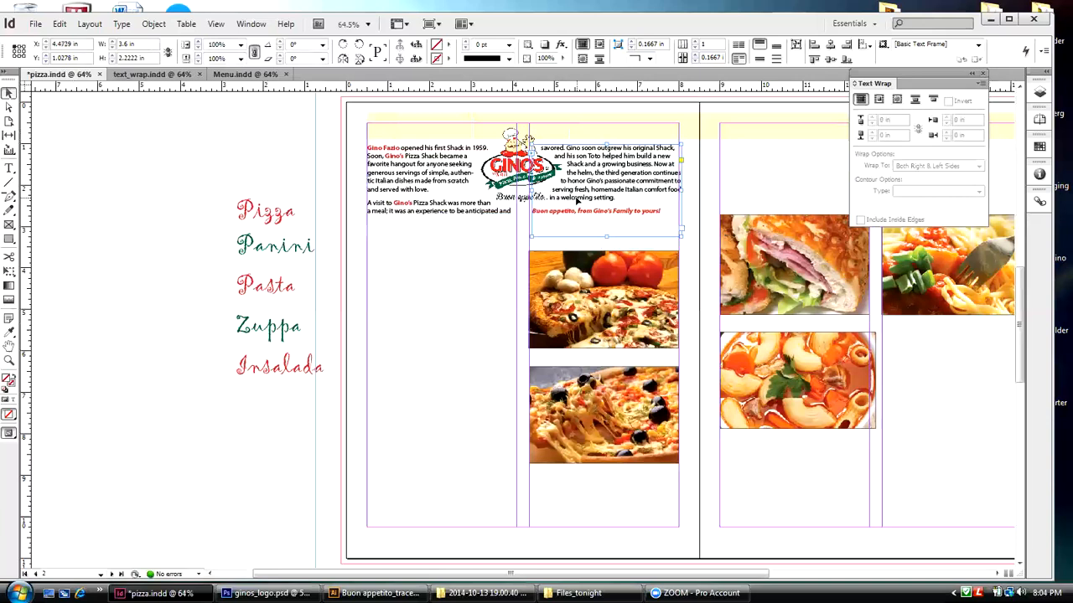
key("Right")
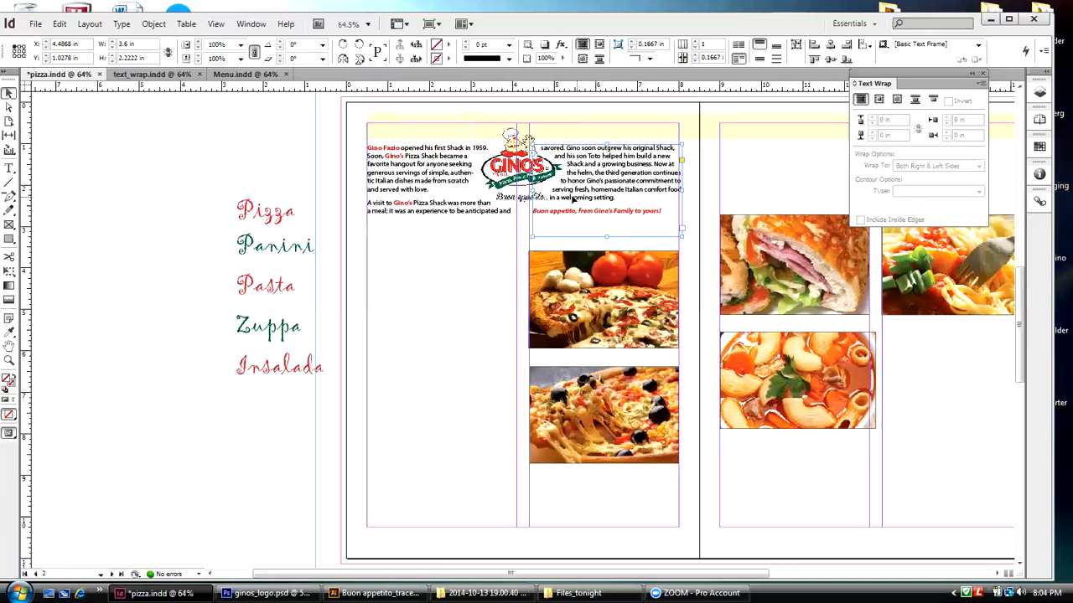
double_click(577, 200)
left_click(550, 198)
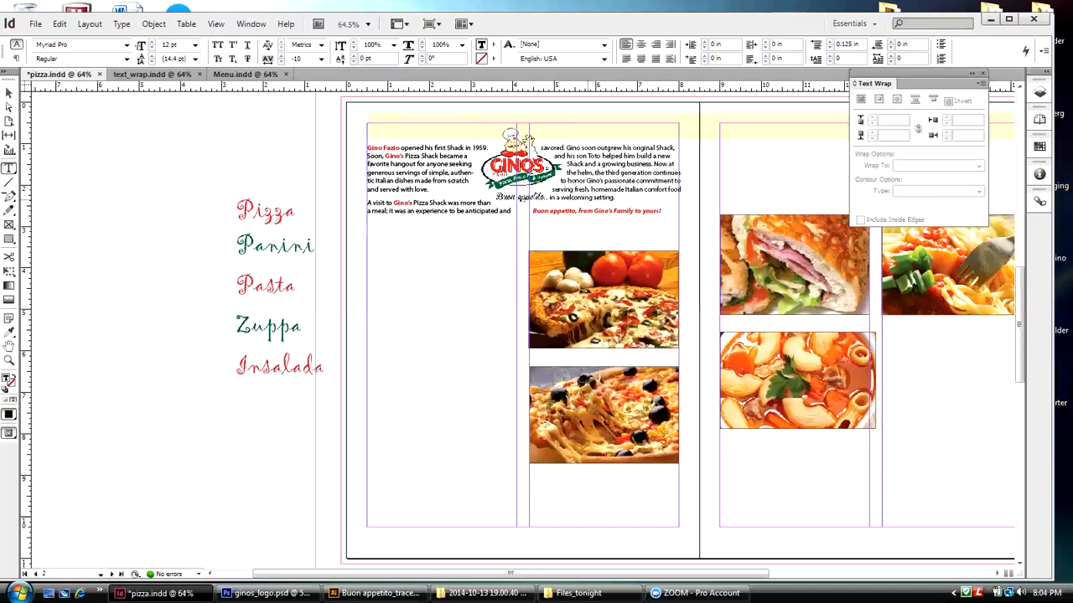
left_click(10, 94)
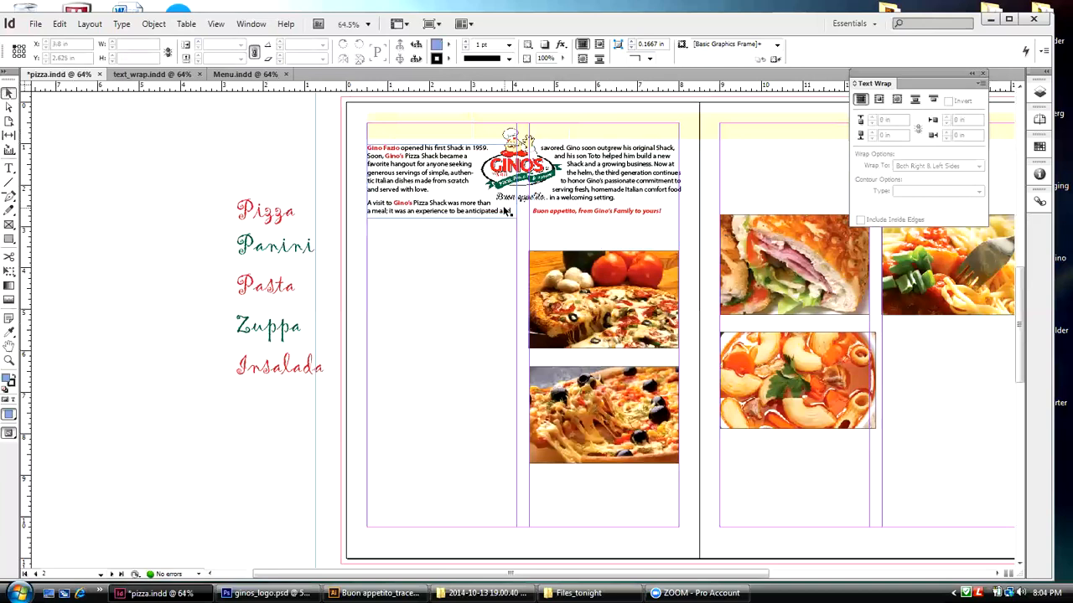
Step: Select both text column frames and nudge them down together to Y 1.125 in
left_click(419, 166)
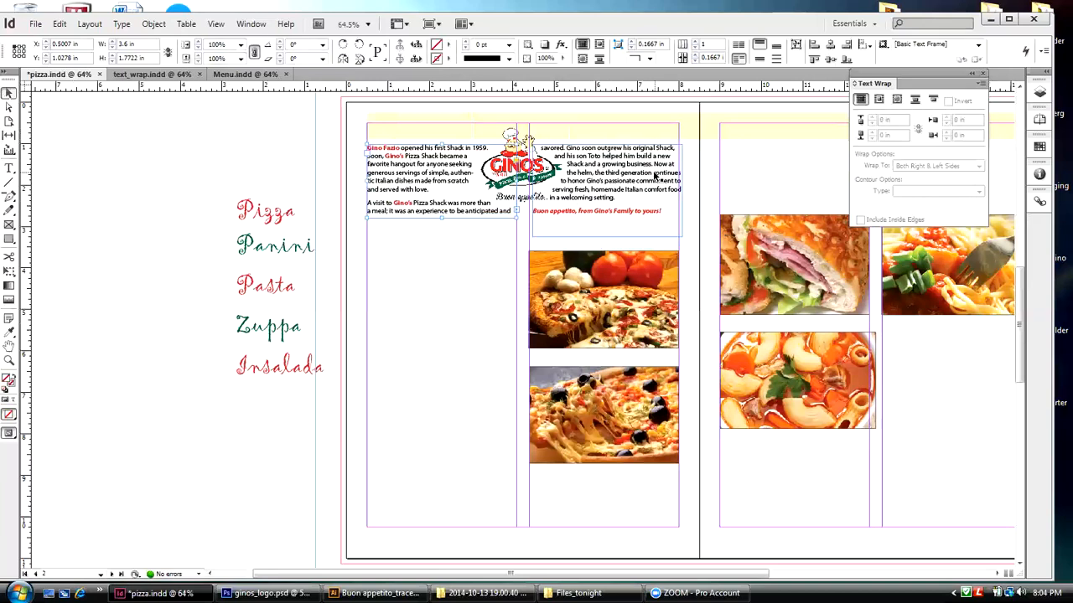
key("Down")
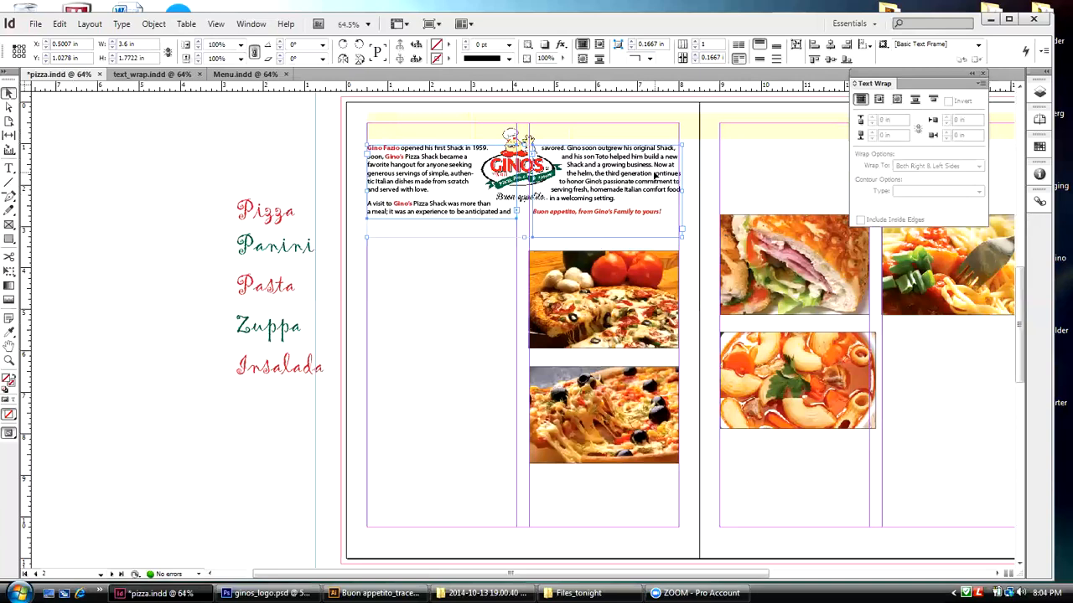
key("Down")
key("Down")
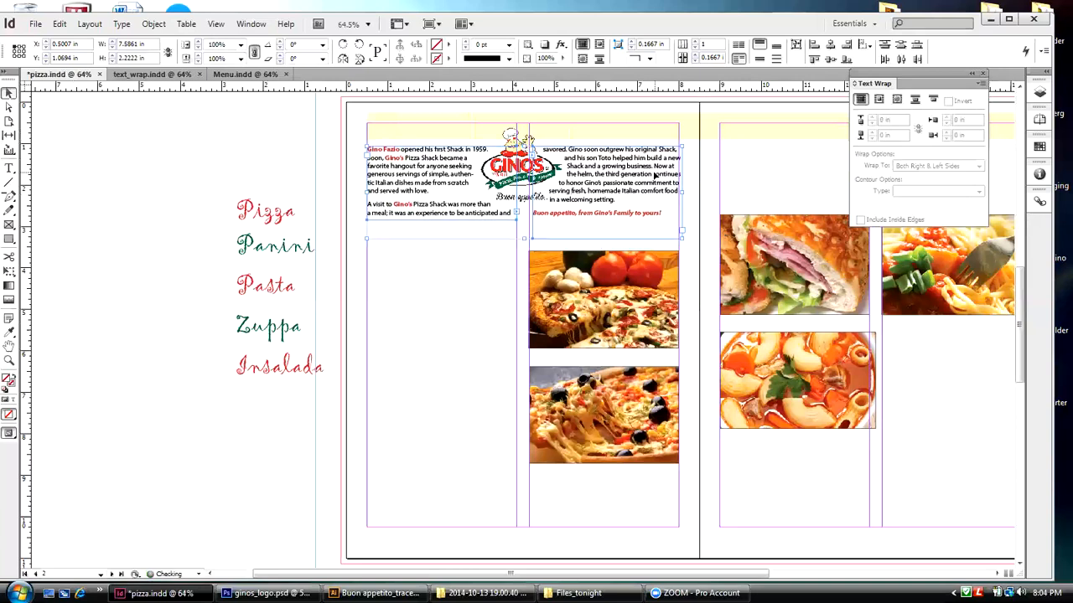
key("Down")
key("Down")
key("Down")
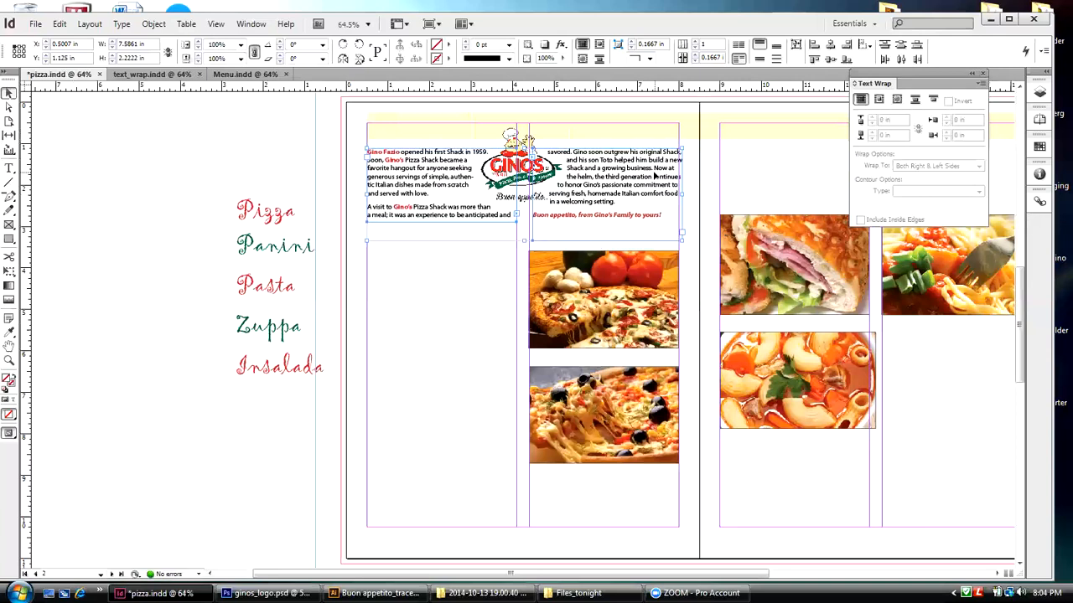
left_click(149, 74)
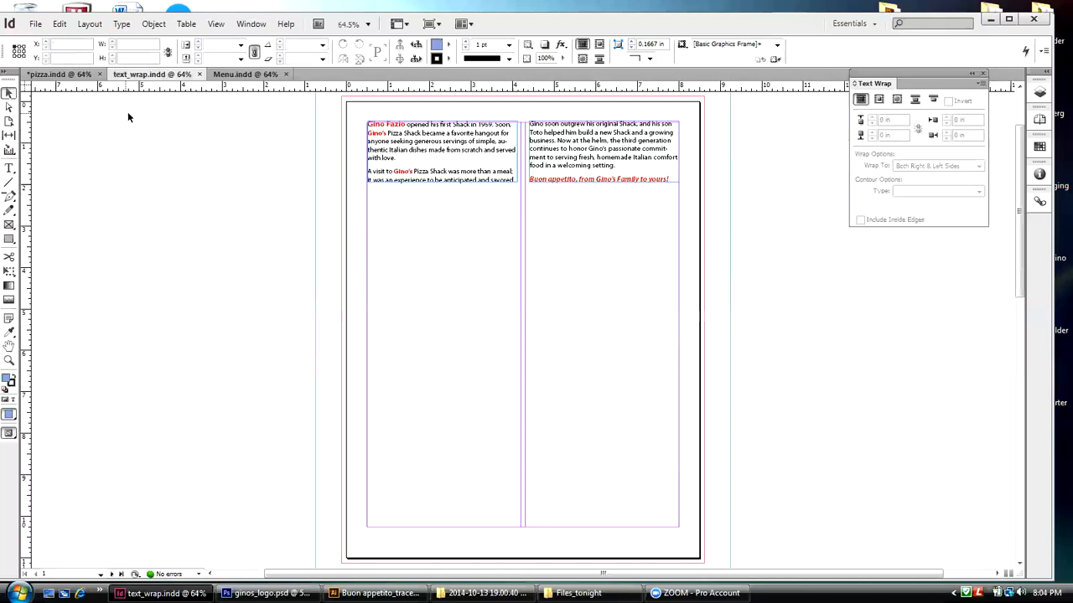
left_click(58, 74)
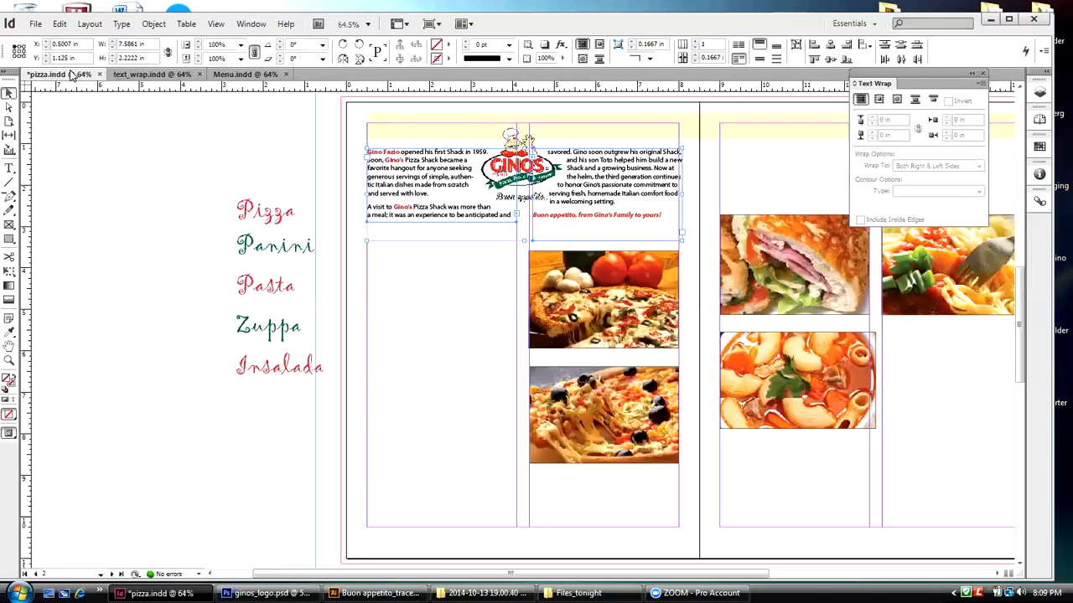
Step: Display the document's linked files and select the placed logo to examine its link information
left_click(520, 168)
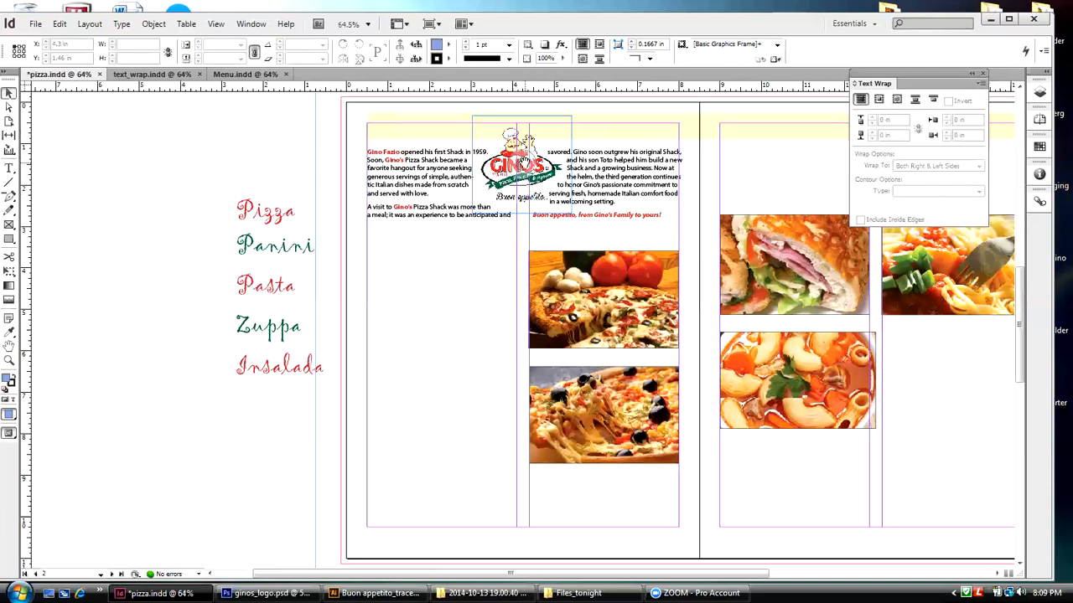
left_click(1038, 202)
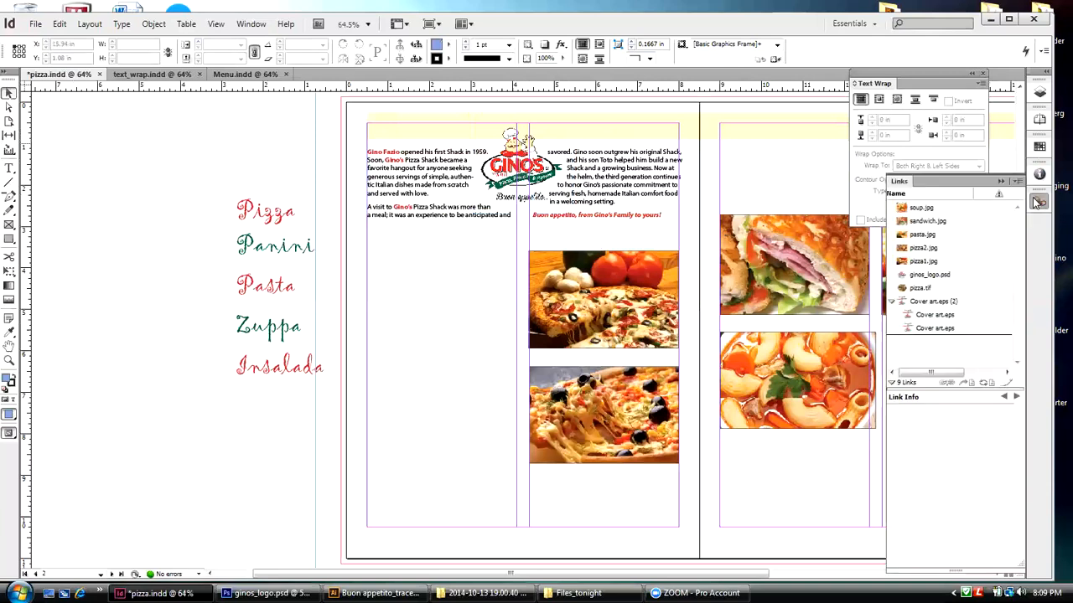
left_click(521, 128)
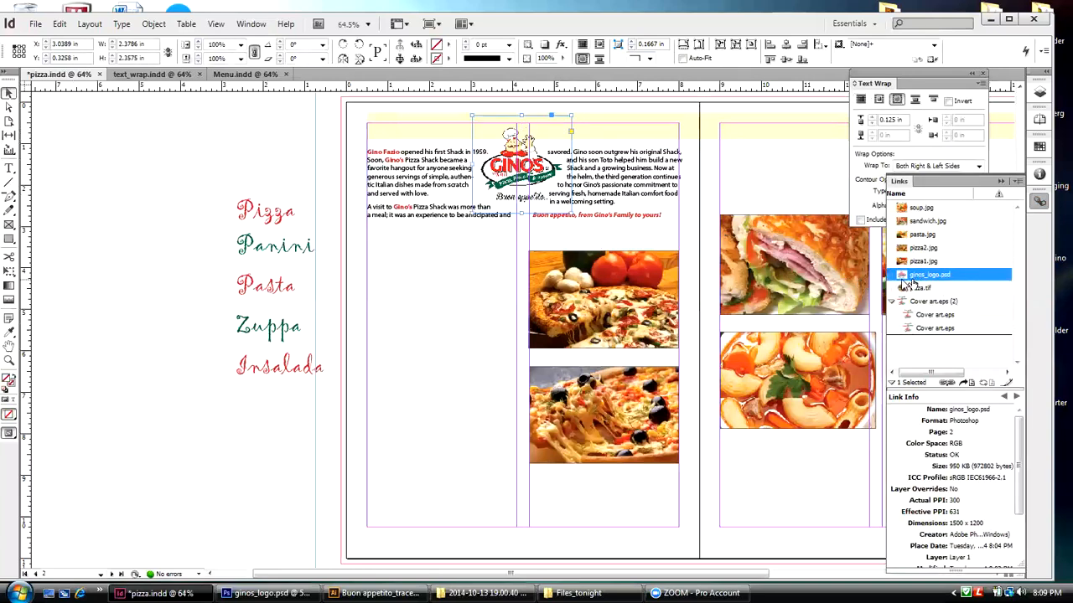
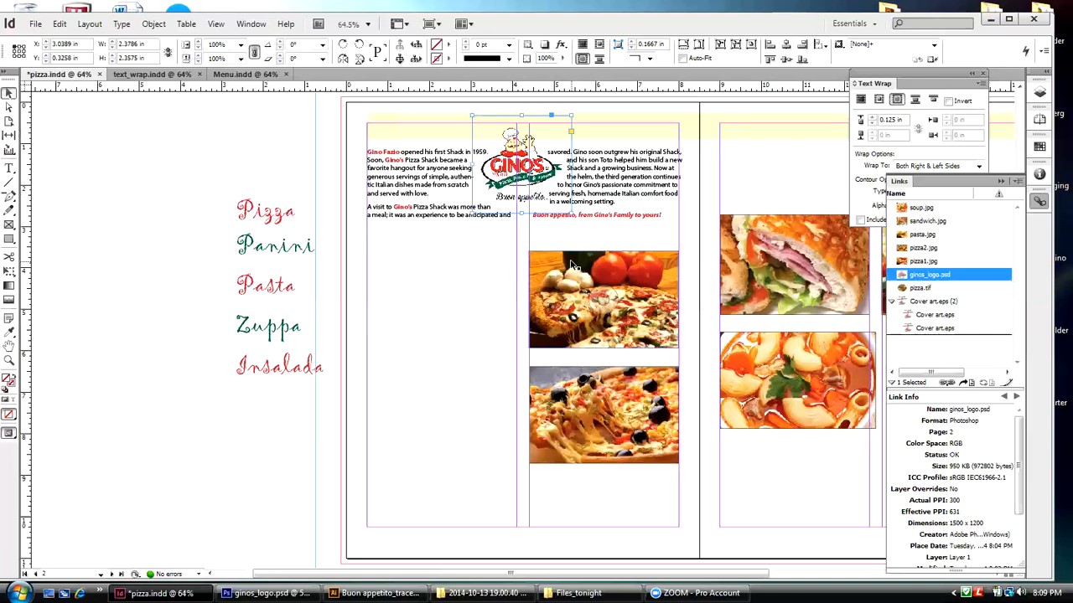
Step: Select the pizza photo with tomatoes and mushrooms on page 2 and display its resolution and color space information
left_click(571, 265)
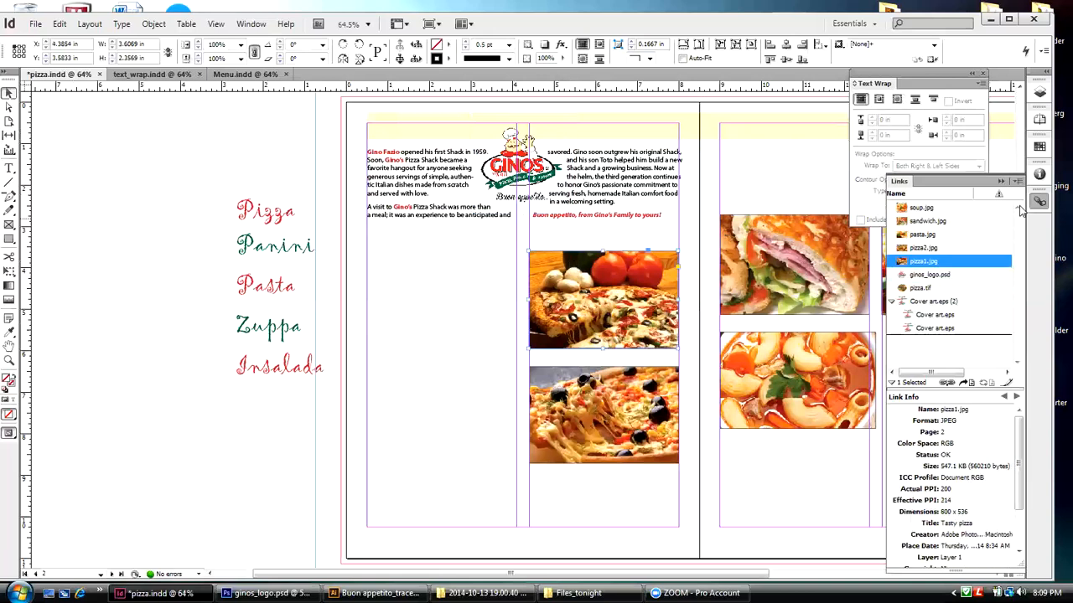
left_click(1038, 176)
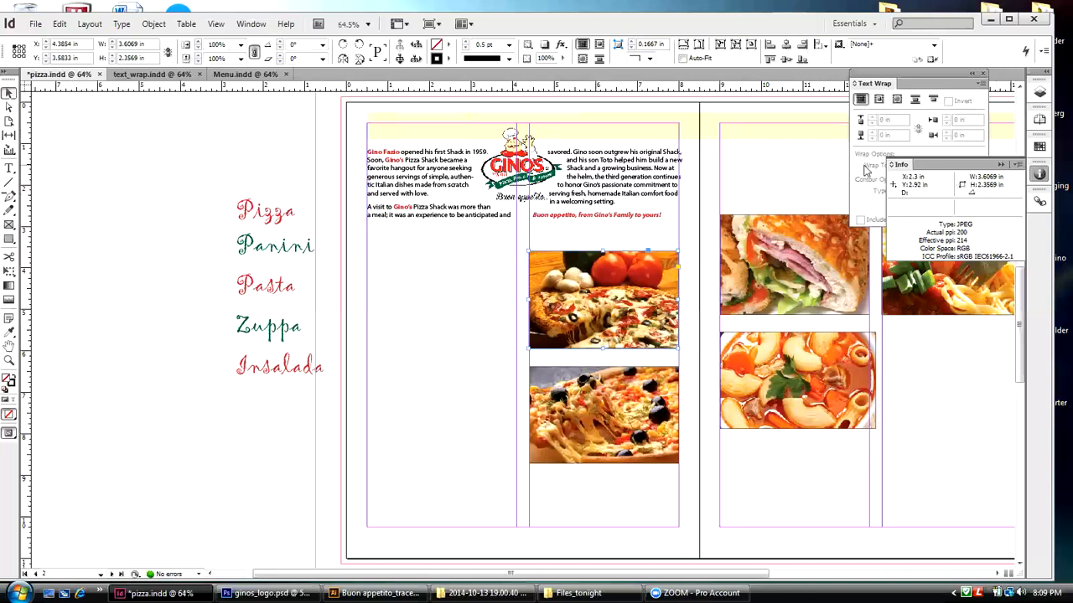
Step: Close the Files_tonight folder window, switch to Photoshop and close both ginos_logo_alpha.psd and ginos_logo.psd
left_click(987, 21)
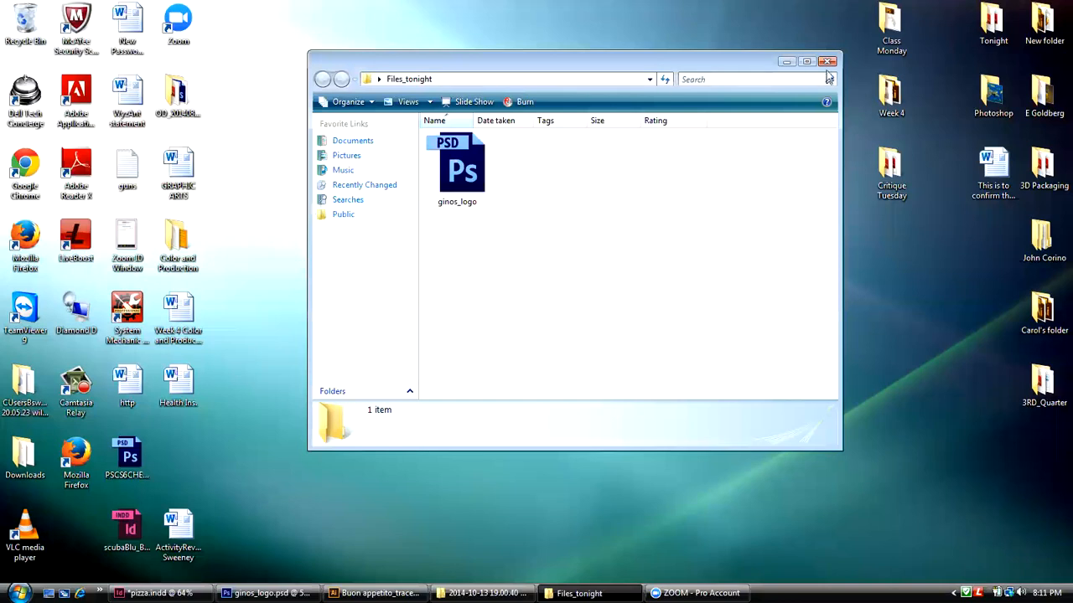
left_click(826, 61)
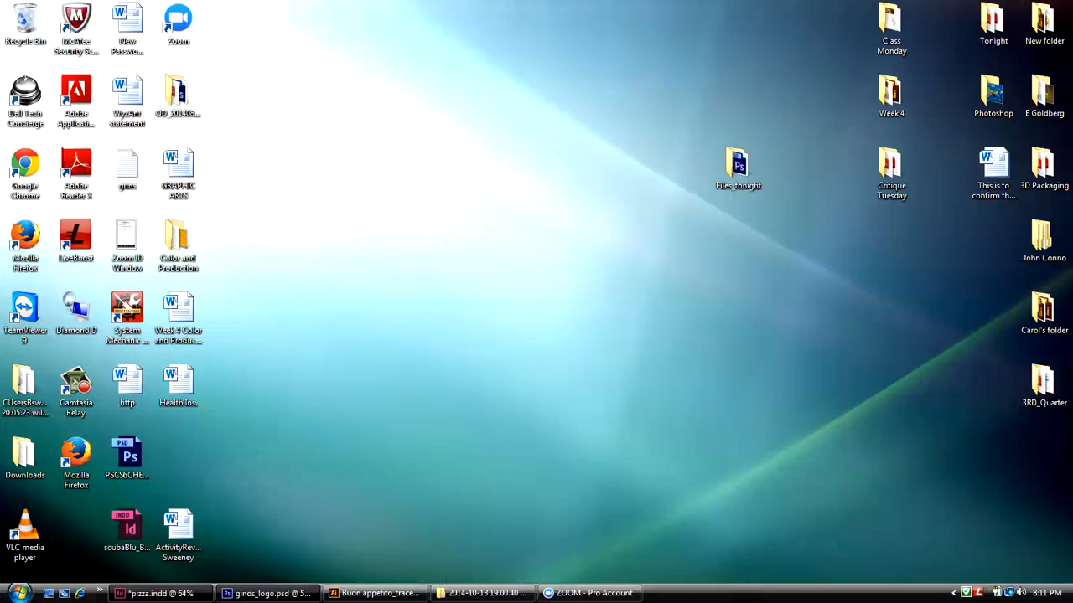
left_click(266, 593)
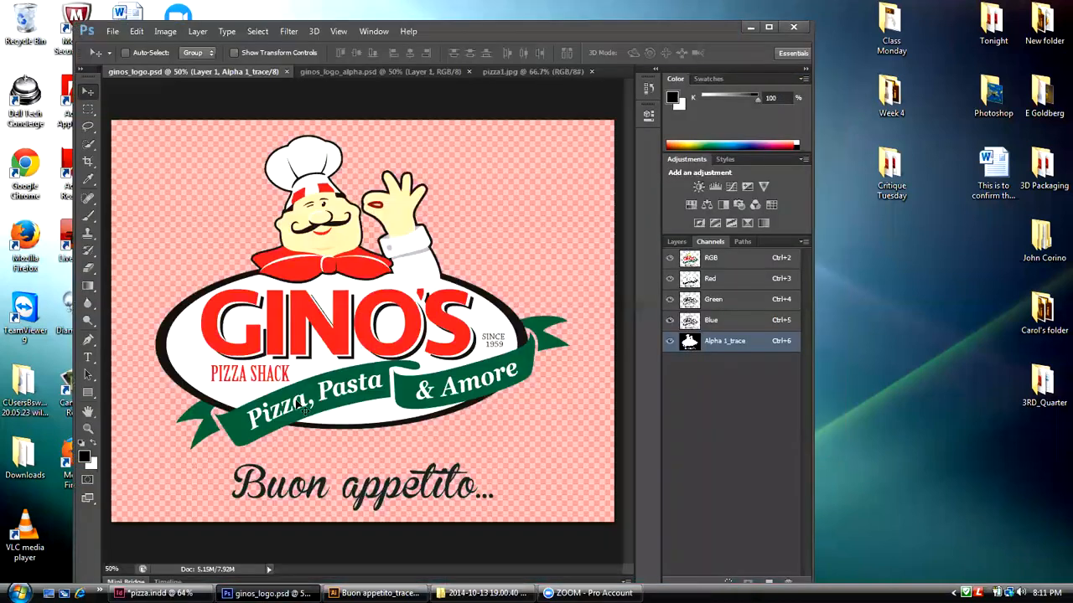
left_click(318, 71)
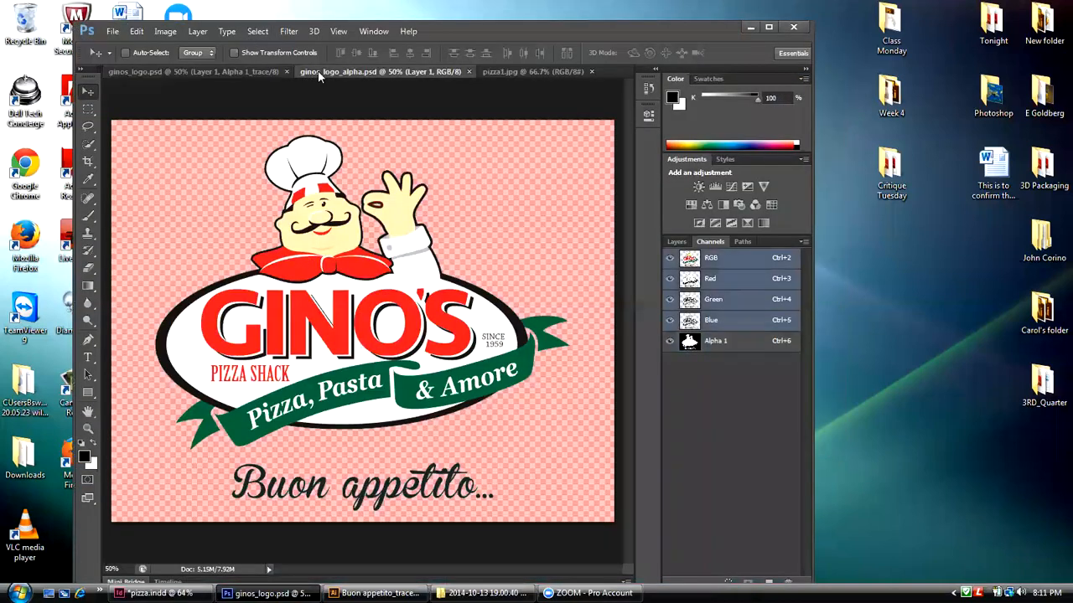
left_click(469, 71)
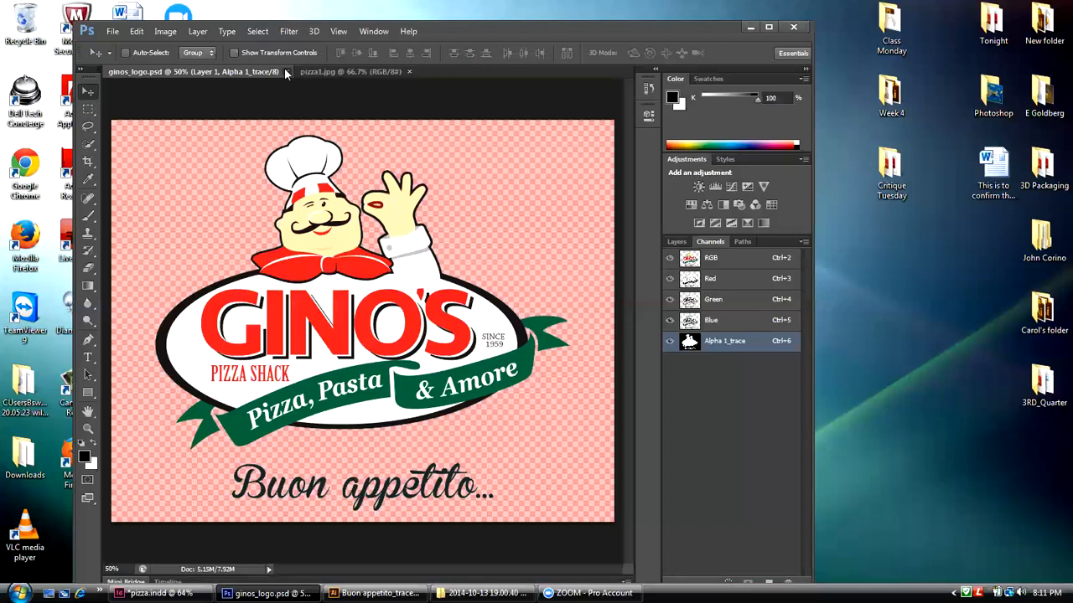
left_click(285, 72)
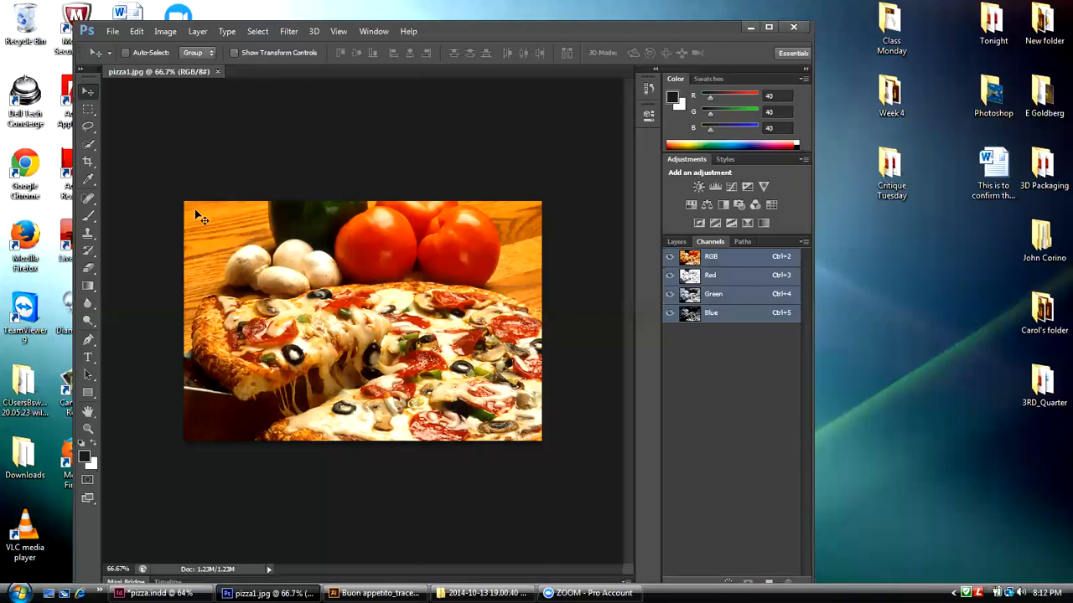
Step: Try converting pizza1.jpg from RGB to CMYK Color mode, and undo the conversion
left_click(164, 31)
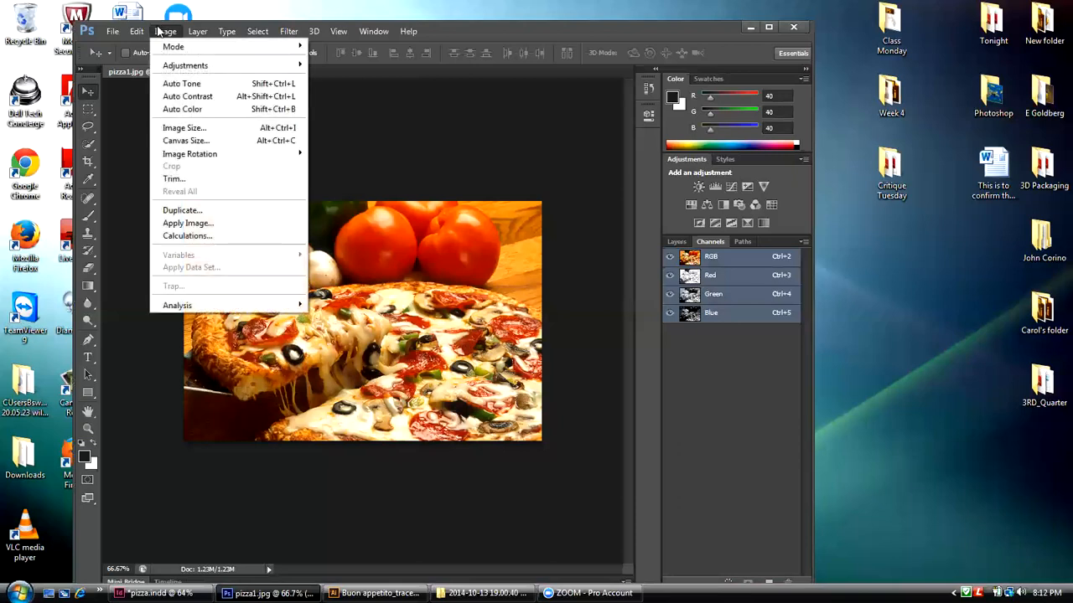
mouse_move(161, 46)
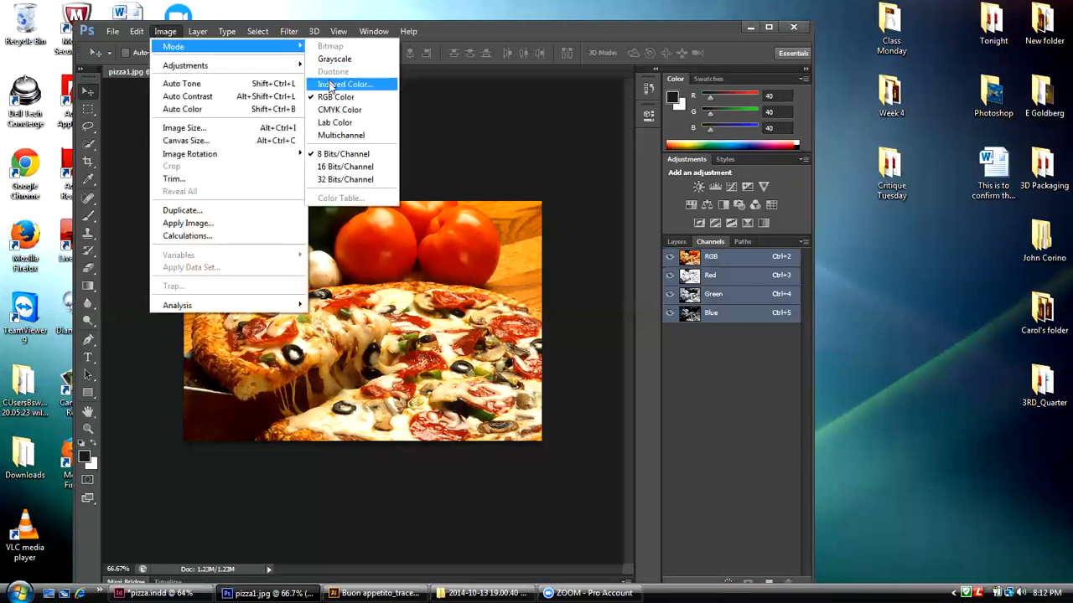
left_click(365, 108)
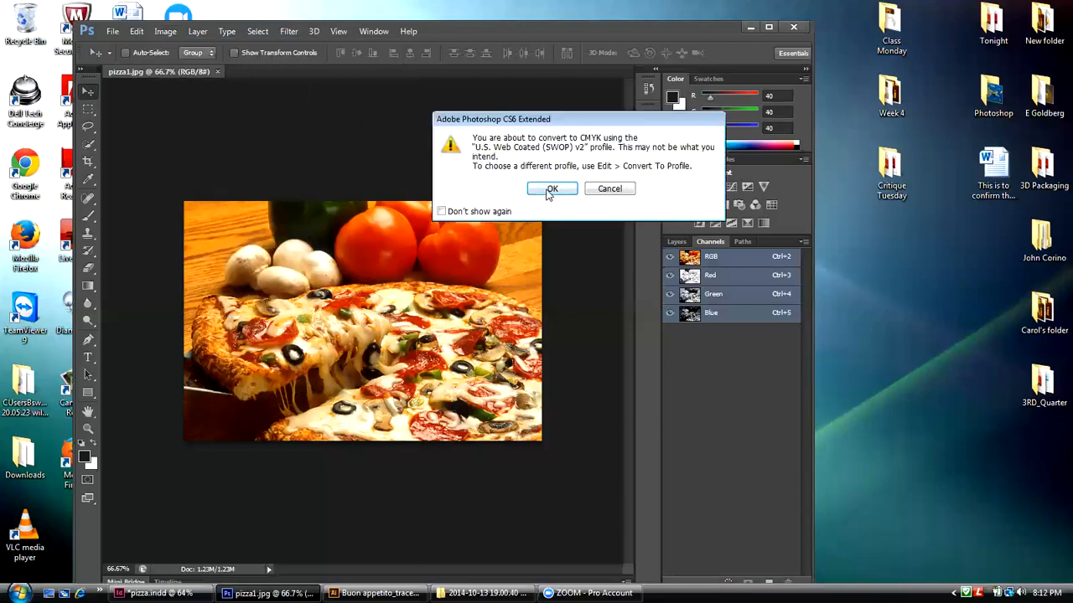
left_click(550, 189)
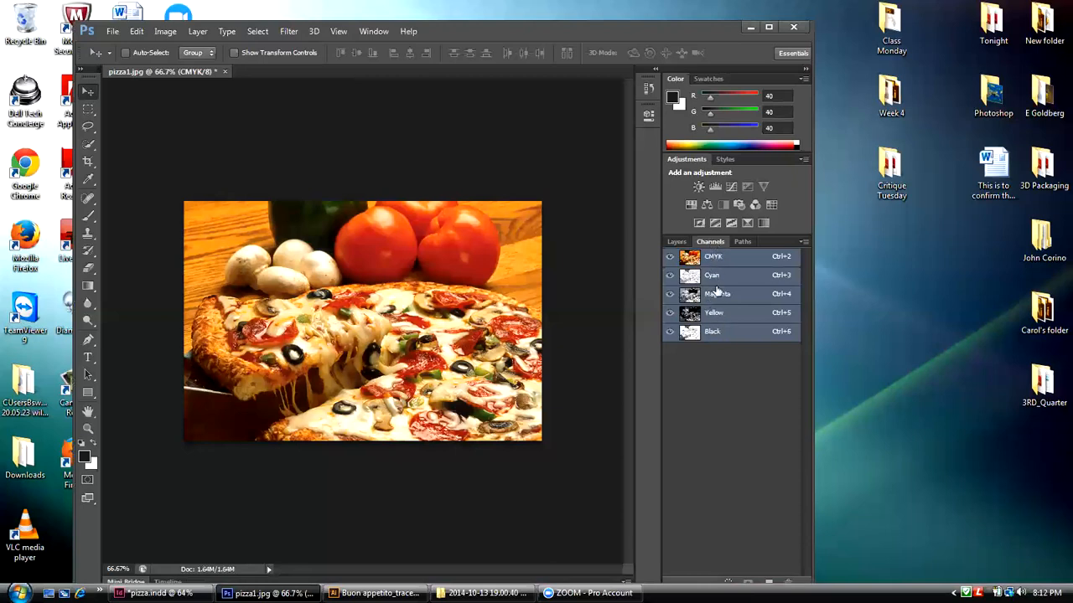
left_click(140, 34)
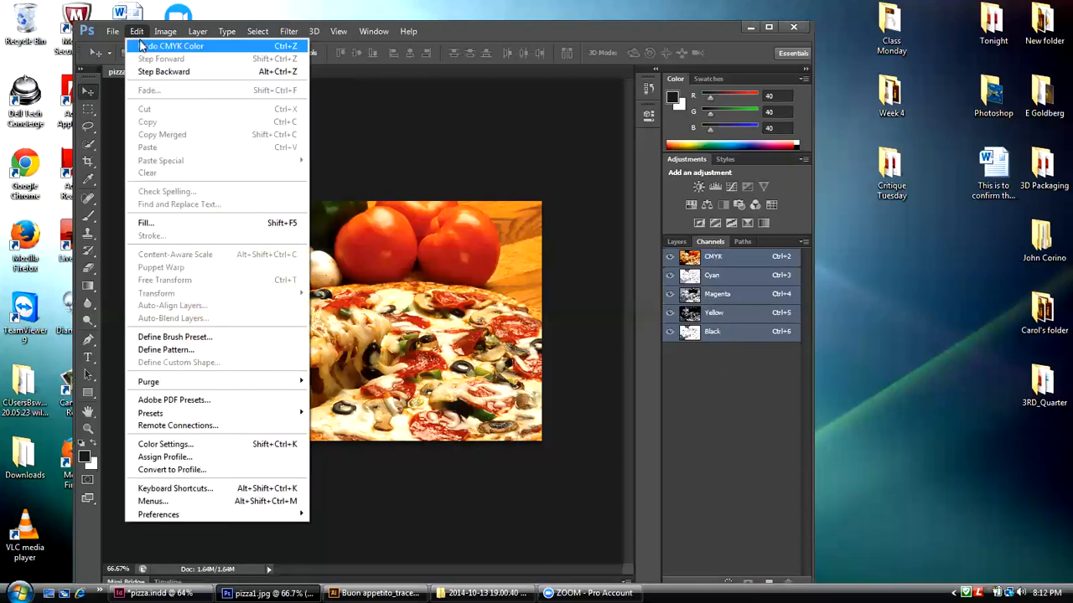
left_click(149, 45)
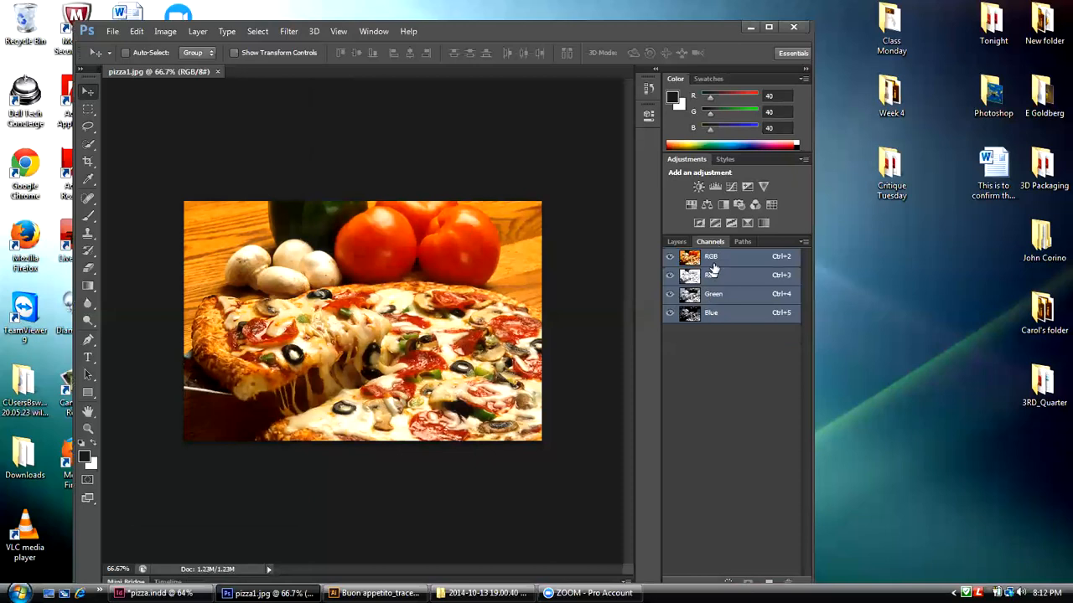
Step: Convert pizza1.jpg to CMYK Color mode, accepting the U.S. Web Coated (SWOP) v2 profile
left_click(165, 31)
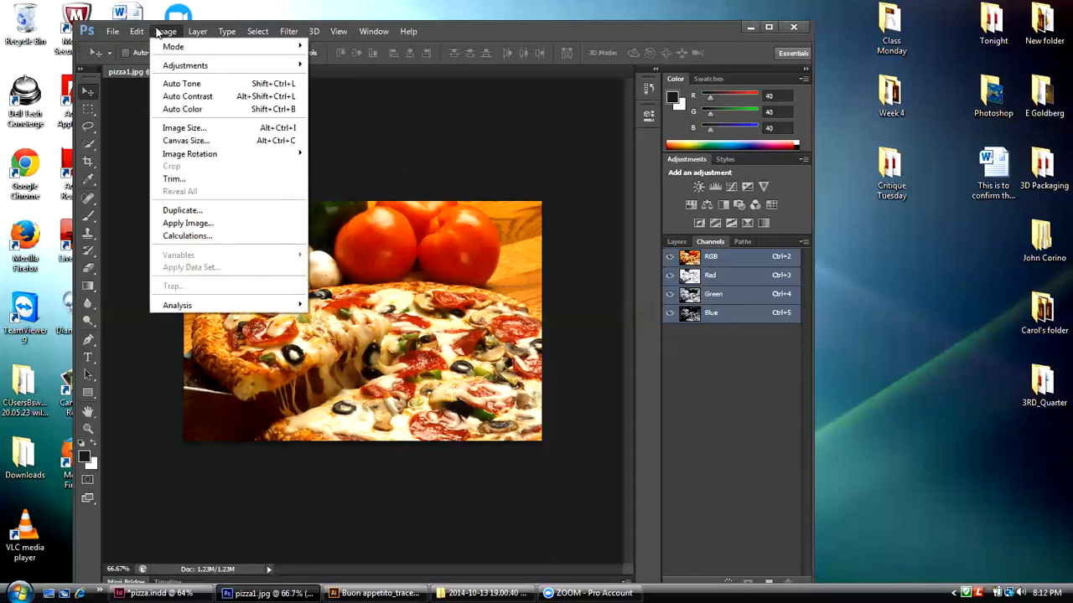
mouse_move(167, 47)
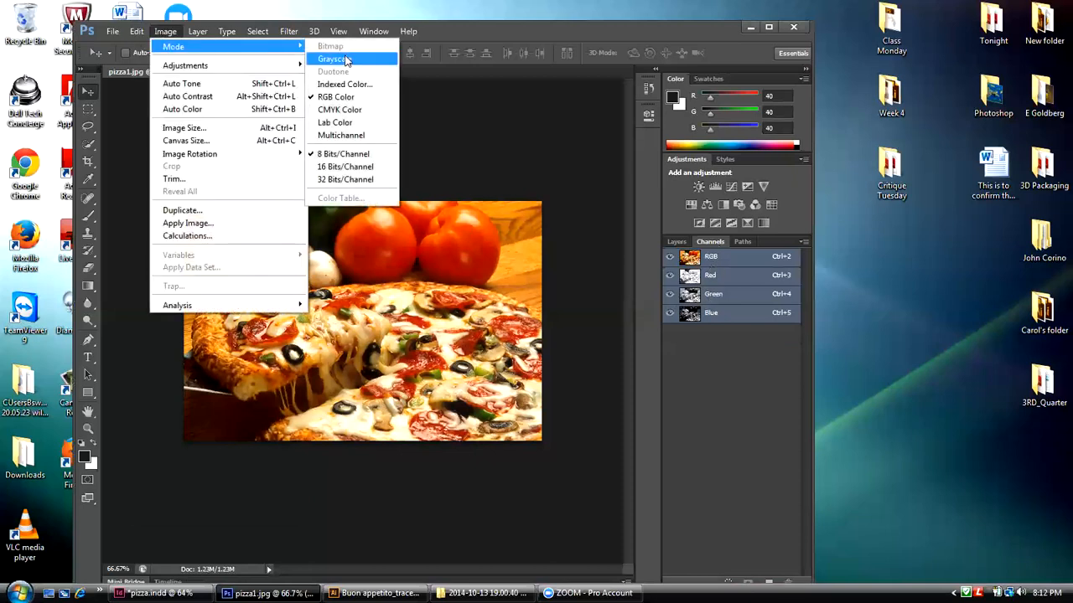
left_click(350, 110)
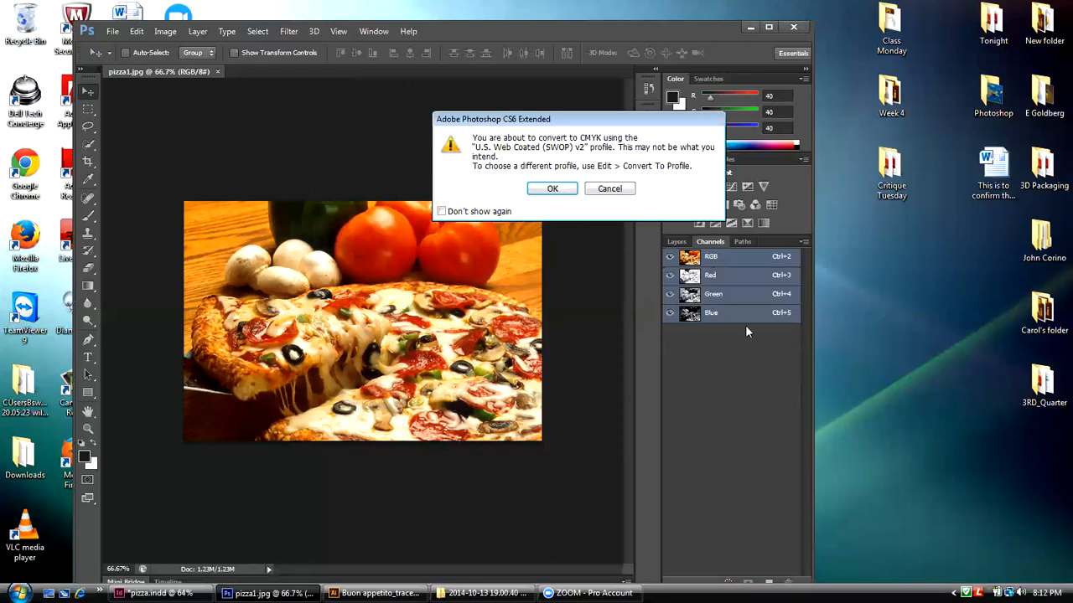
left_click(549, 190)
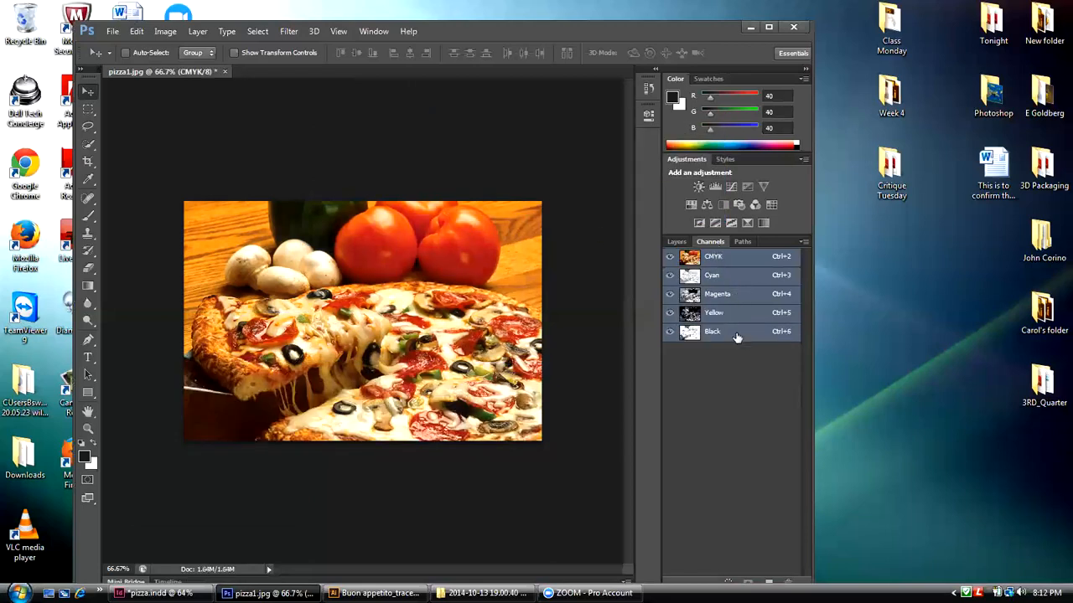
Step: Examine the Cyan, Magenta, Yellow and Black channels of pizza1.jpg one by one, and return to the composite CMYK view
left_click(709, 276)
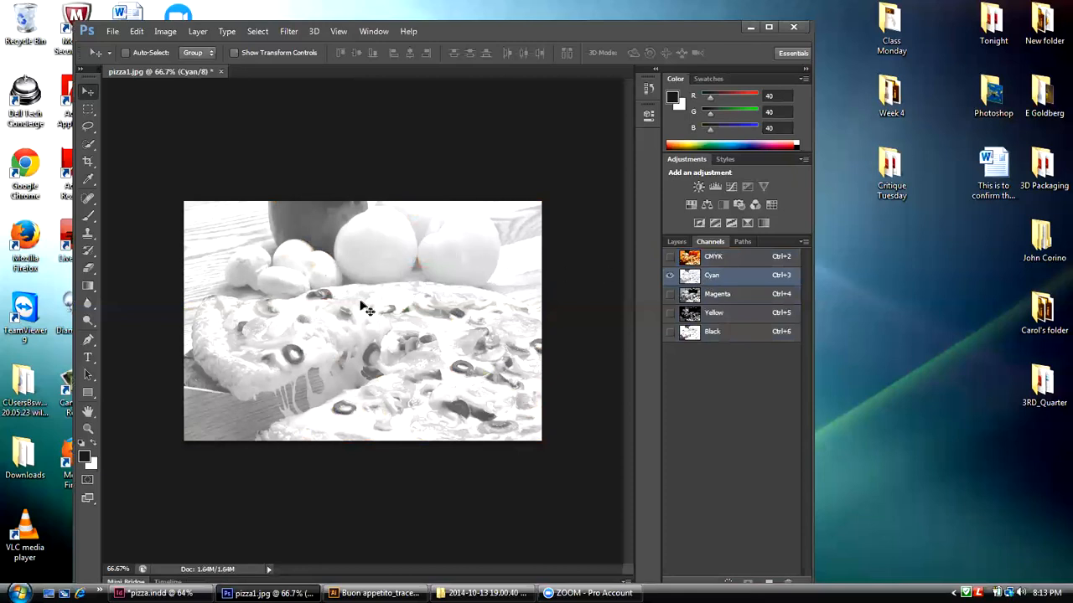
left_click(725, 296)
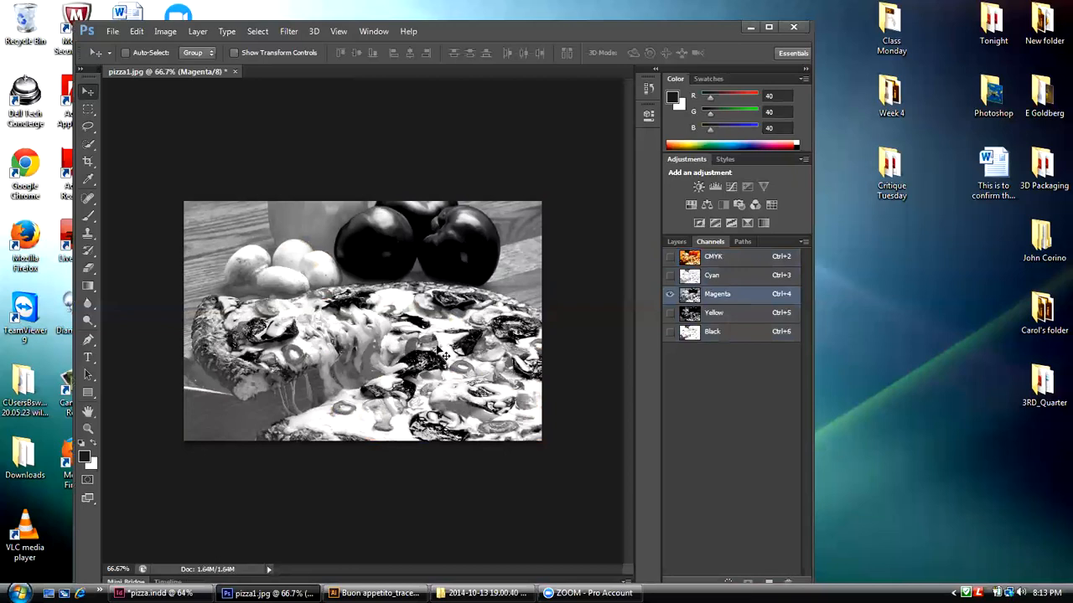
left_click(715, 314)
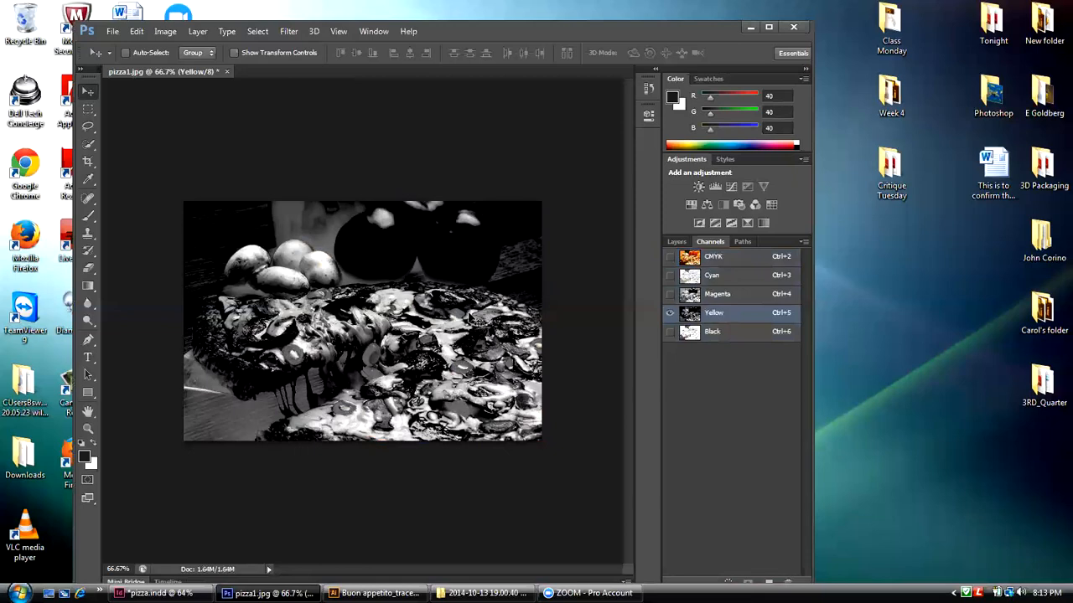
left_click(726, 332)
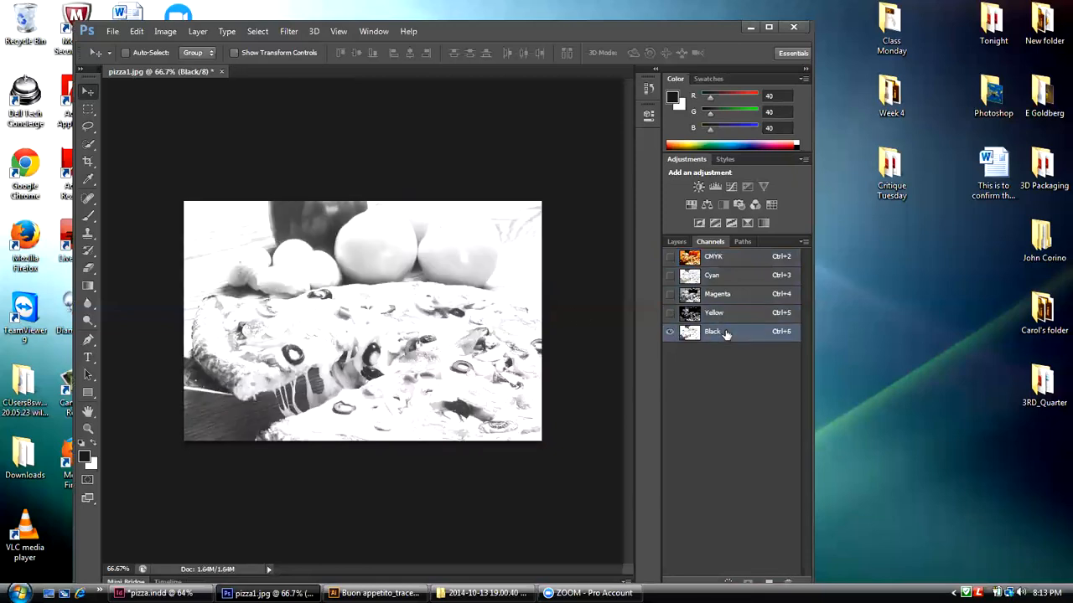
left_click(719, 315)
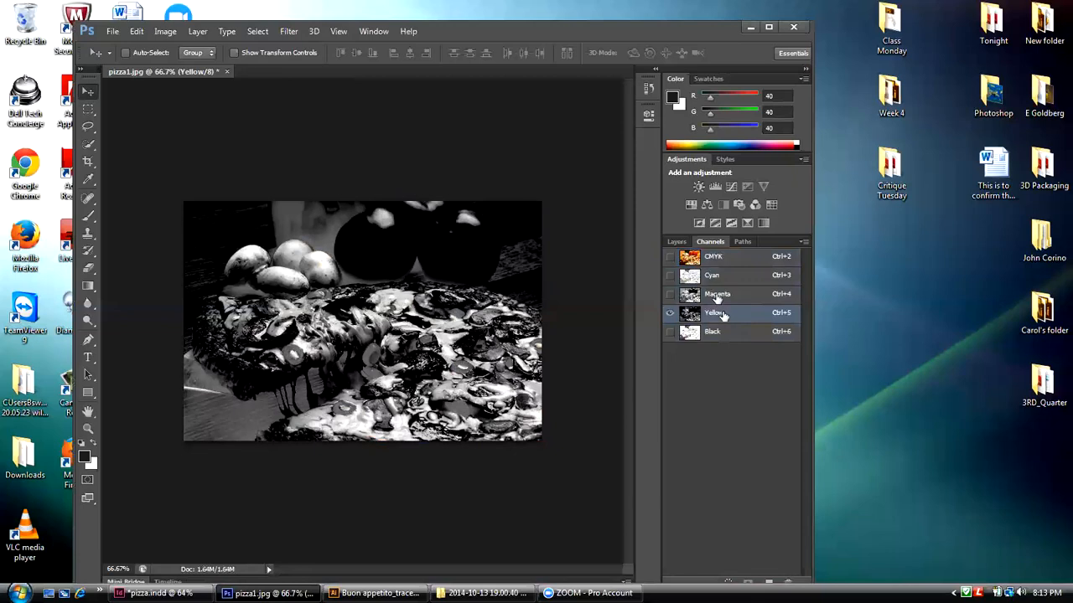
left_click(717, 295)
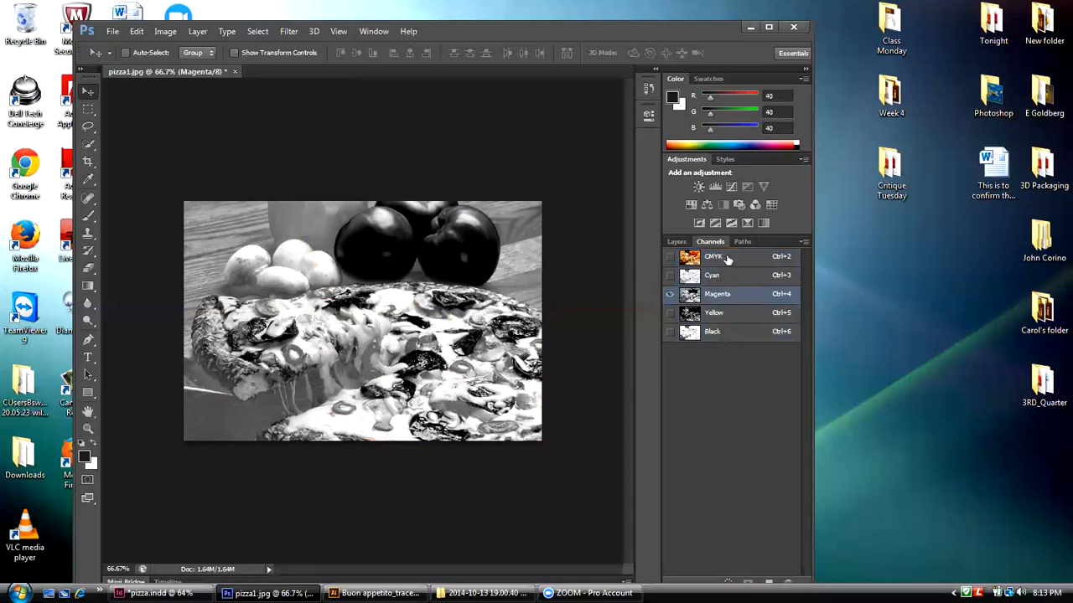
left_click(713, 258)
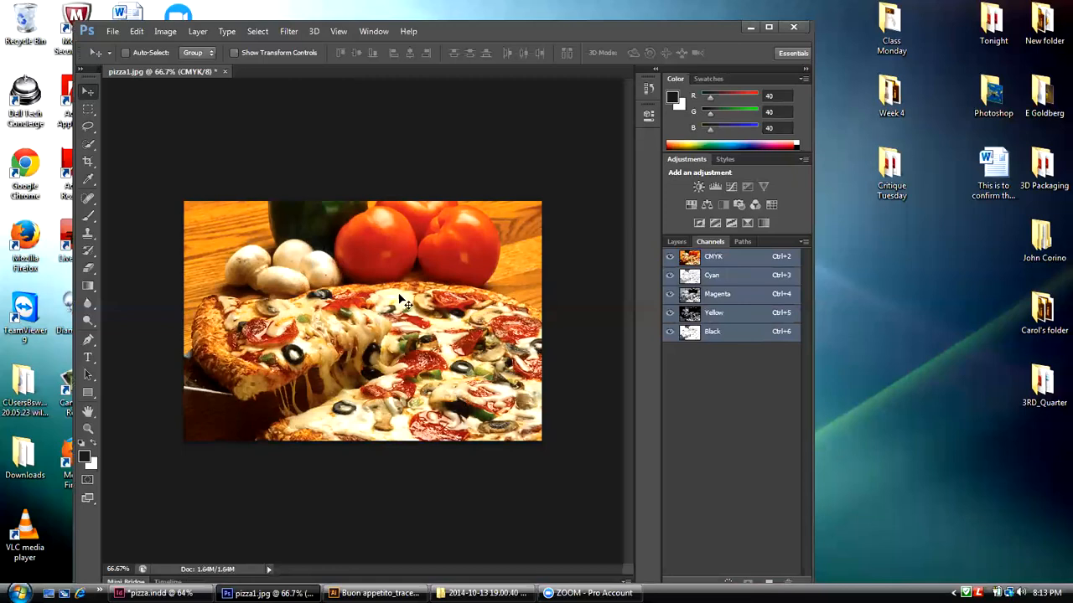
left_click(710, 276)
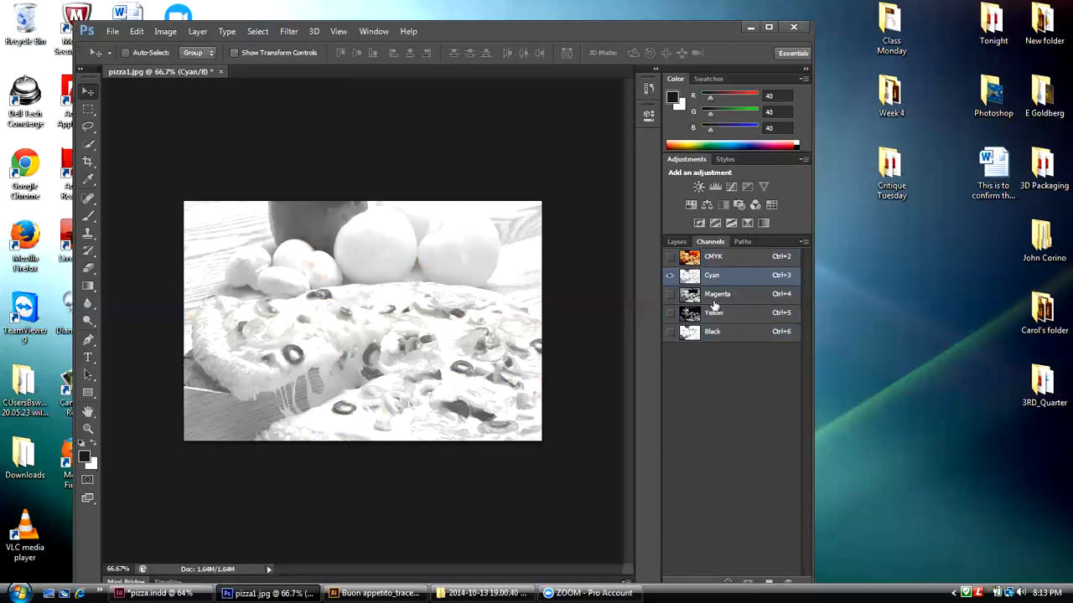
left_click(714, 298)
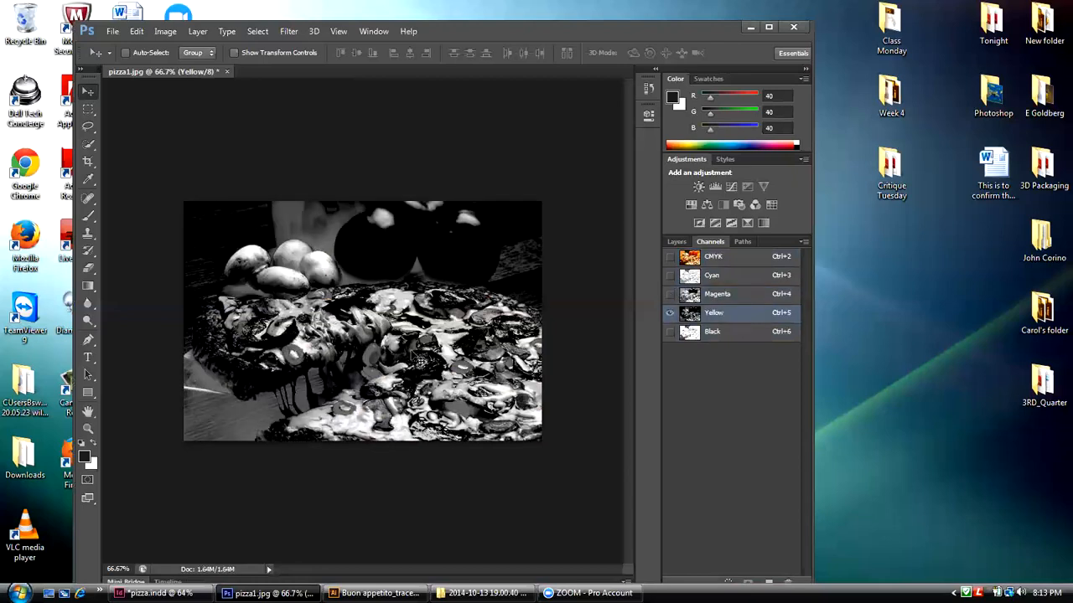
left_click(719, 335)
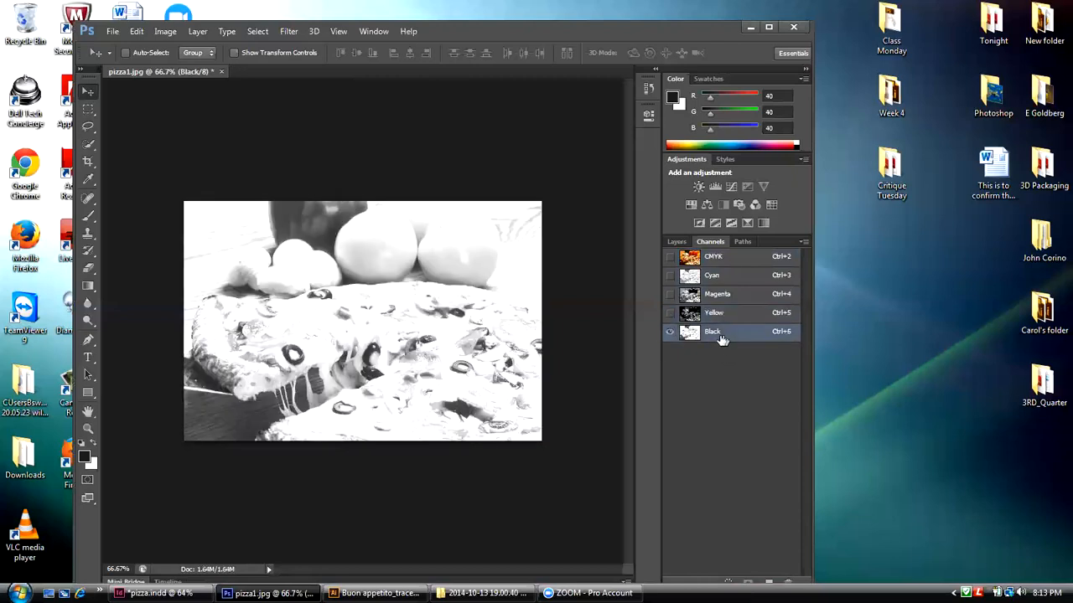
left_click(711, 258)
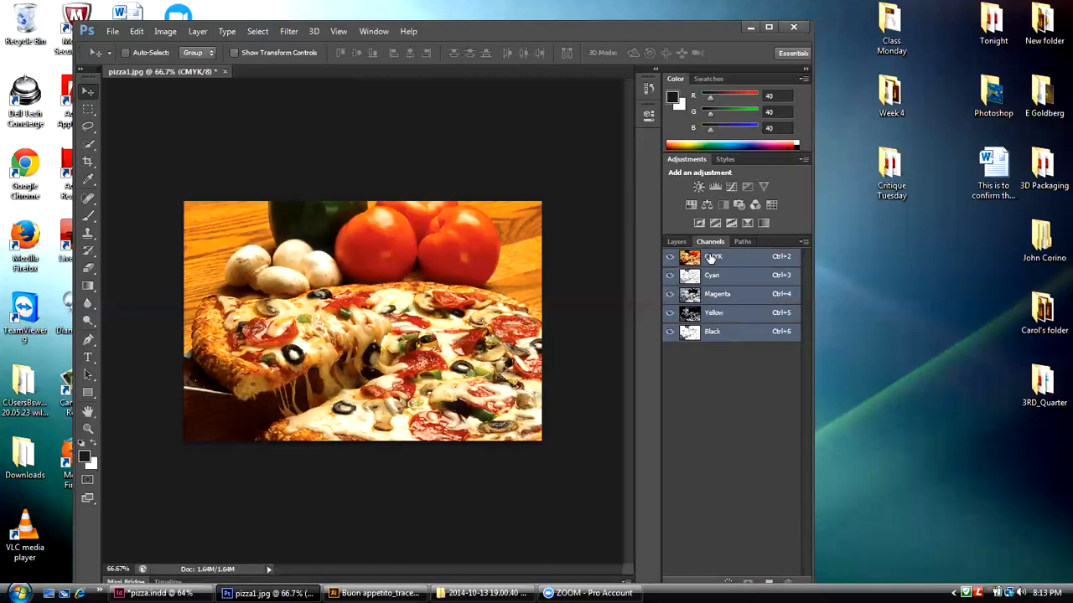
Step: In the Image Size settings of pizza1.jpg, set the resolution to 300 pixels/inch with resampling on
left_click(167, 32)
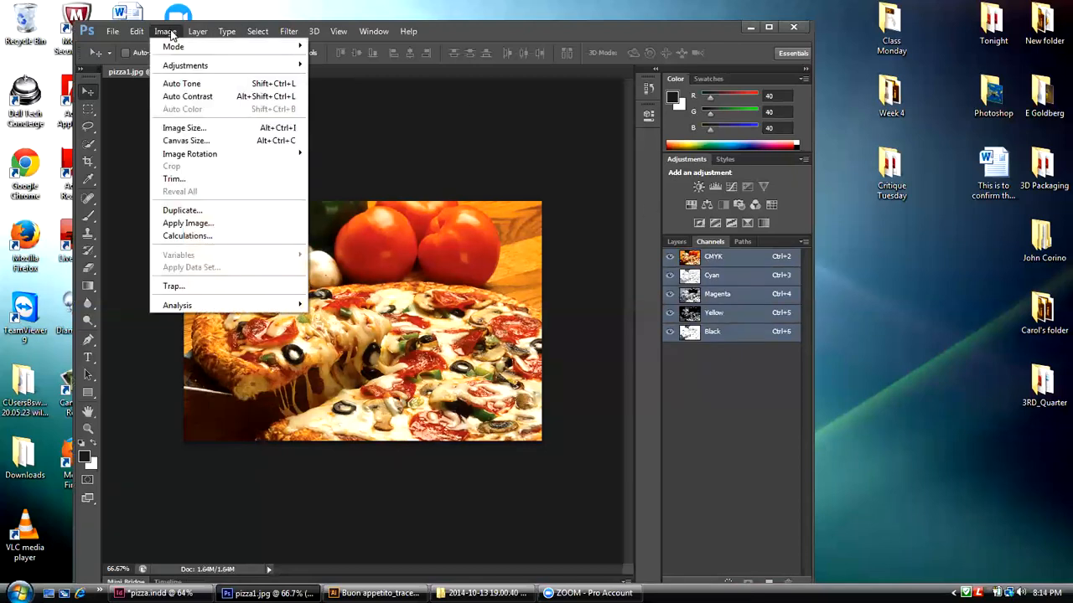
left_click(173, 130)
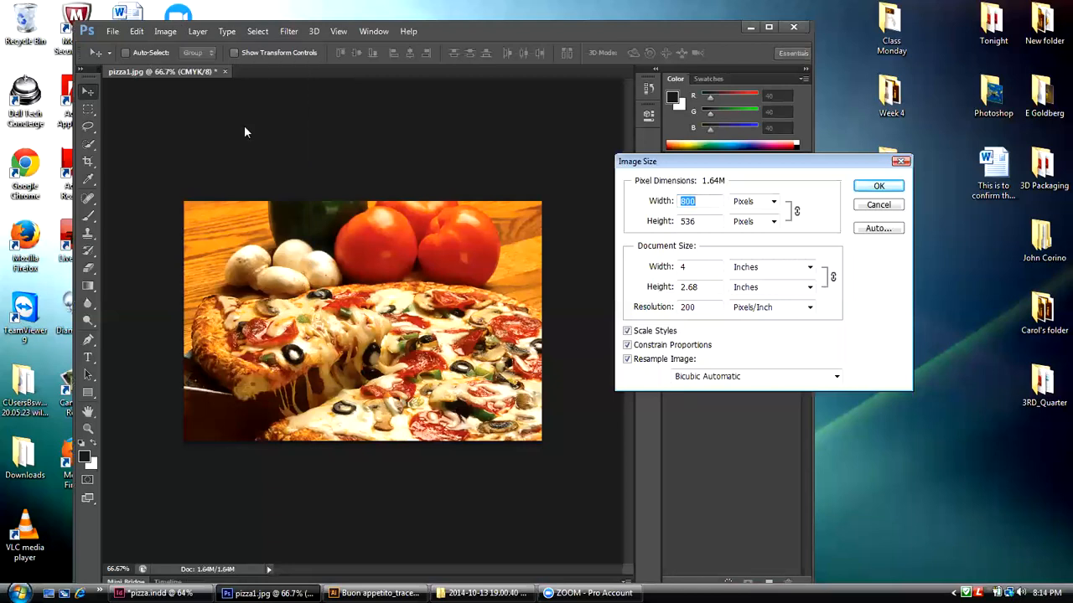
left_click_drag(676, 164, 516, 142)
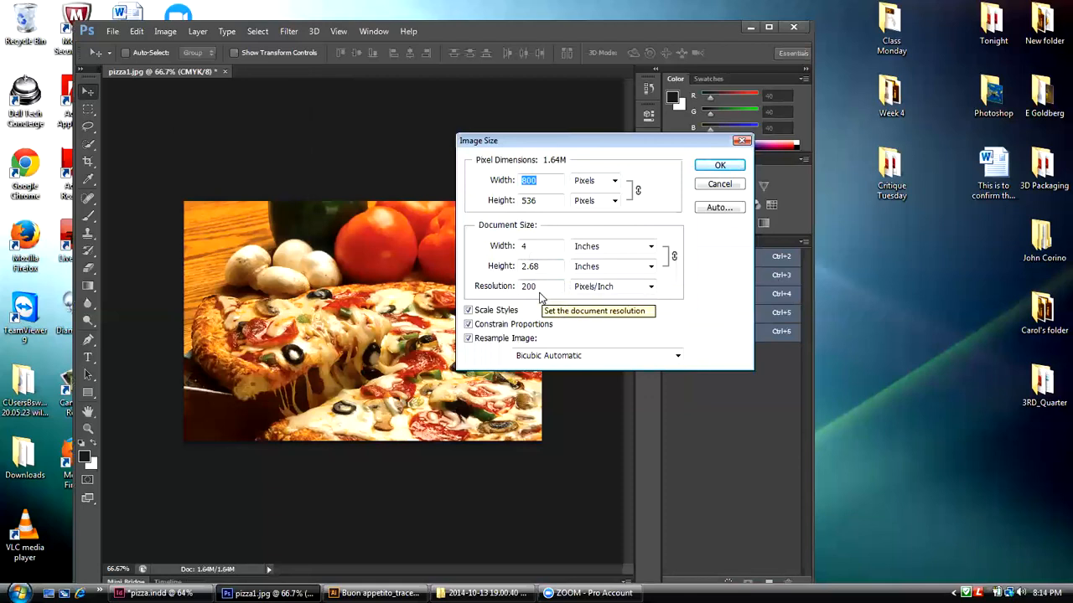
left_click_drag(539, 148, 686, 160)
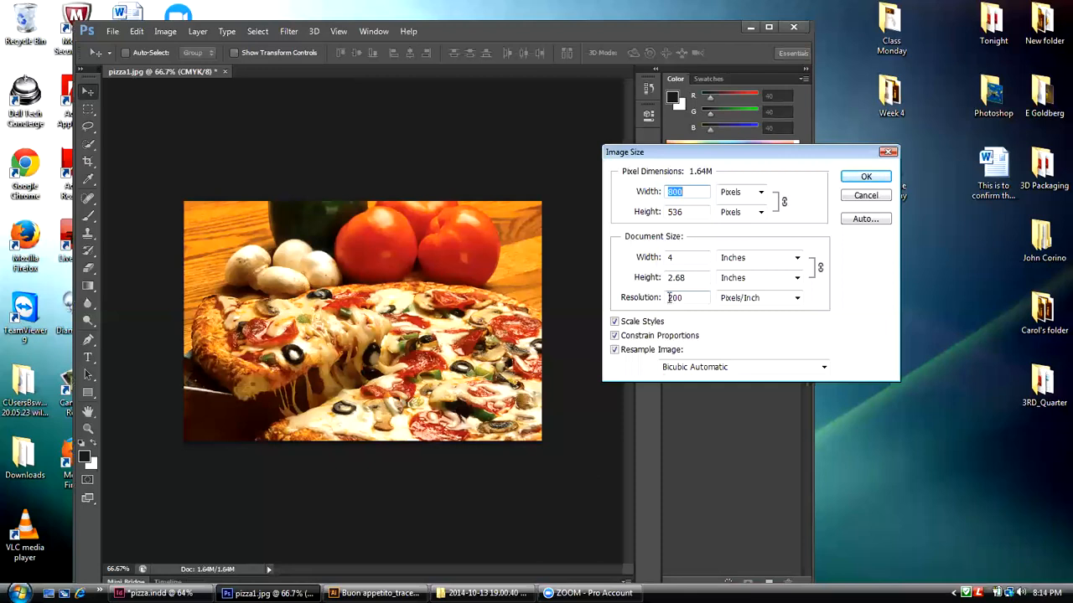
left_click_drag(668, 298, 684, 300)
type("300")
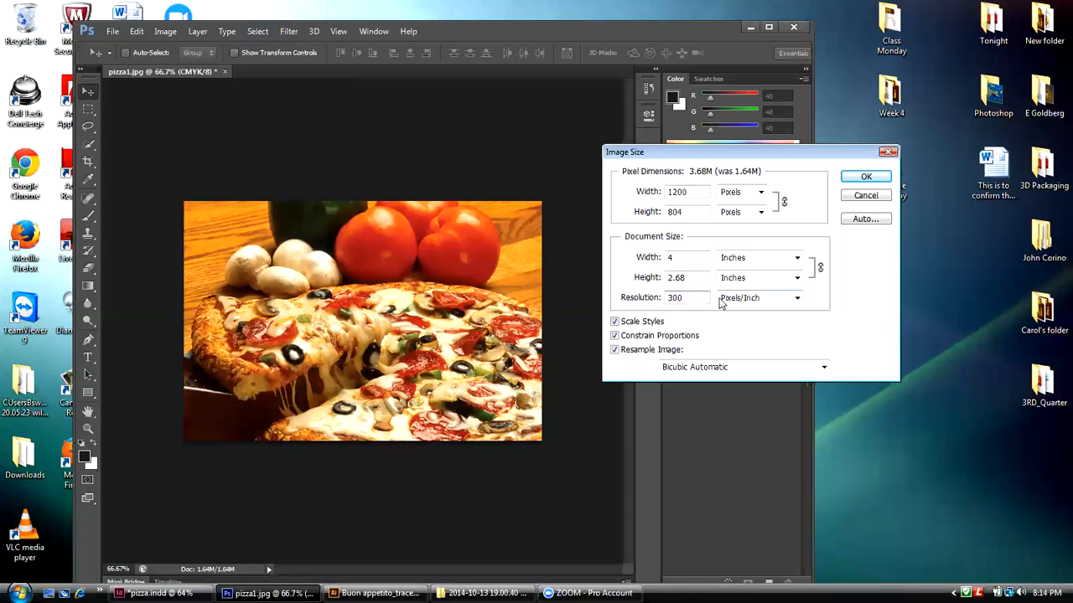
Step: Set the document width to 3.65 inches, choose Bicubic Sharper (best for reduction) resampling, and apply the new image size
double_click(669, 258)
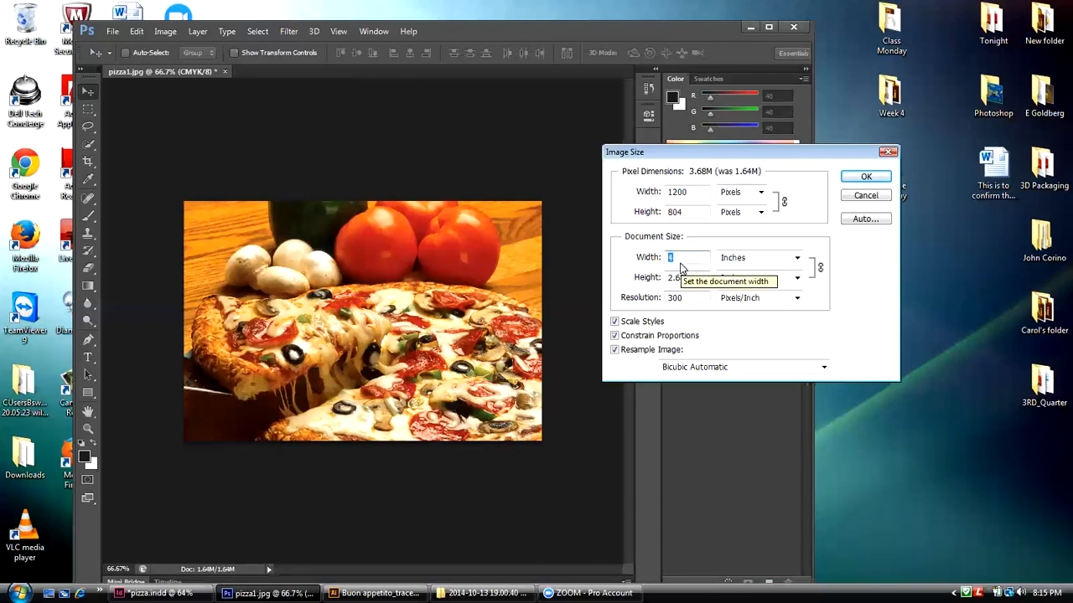
type("3.")
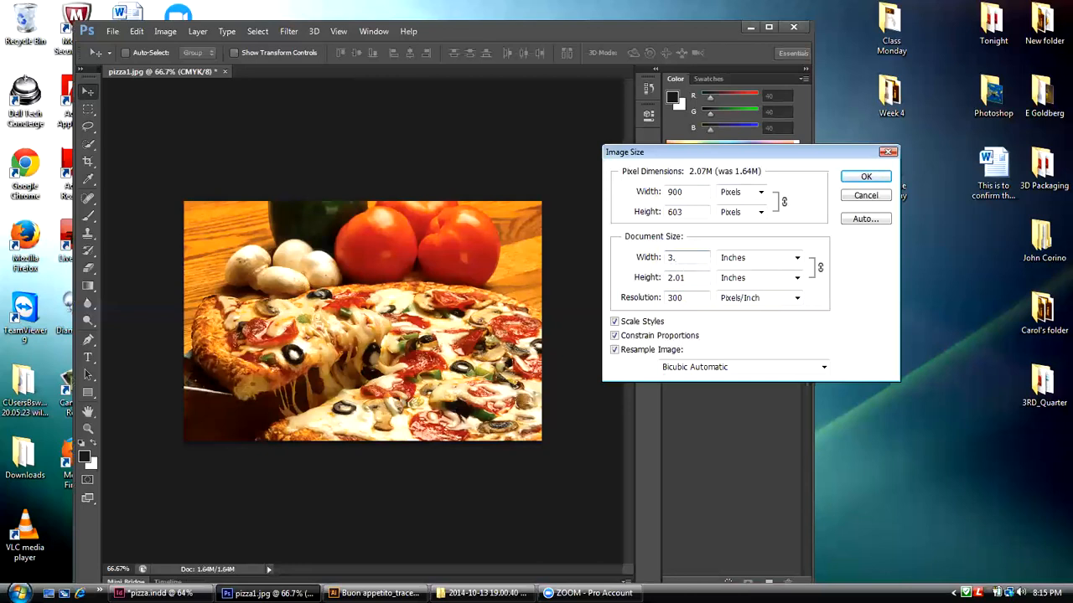
type("65")
left_click(823, 368)
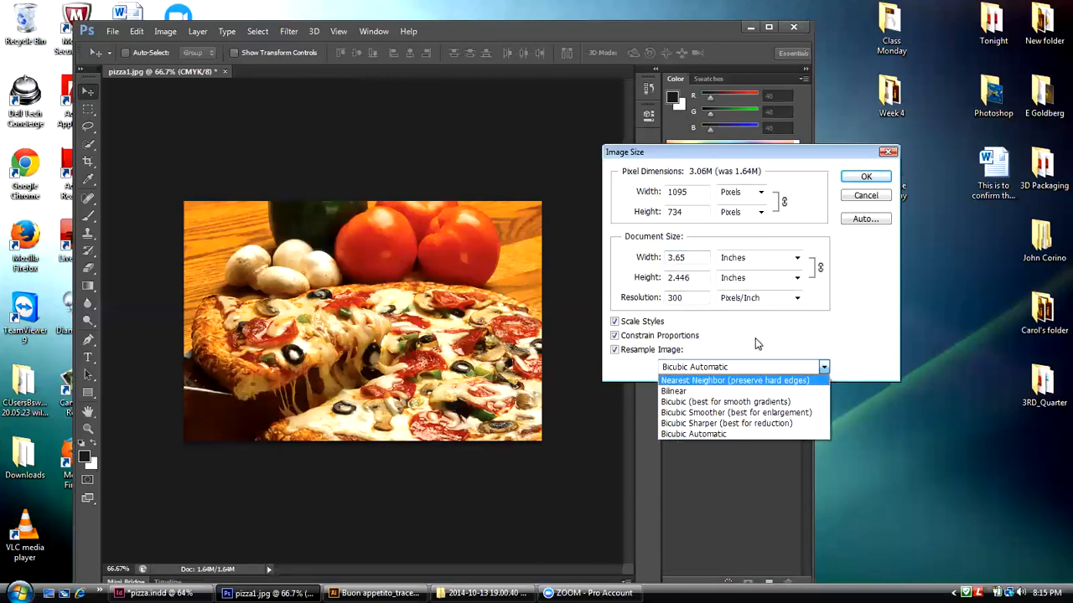
left_click(743, 426)
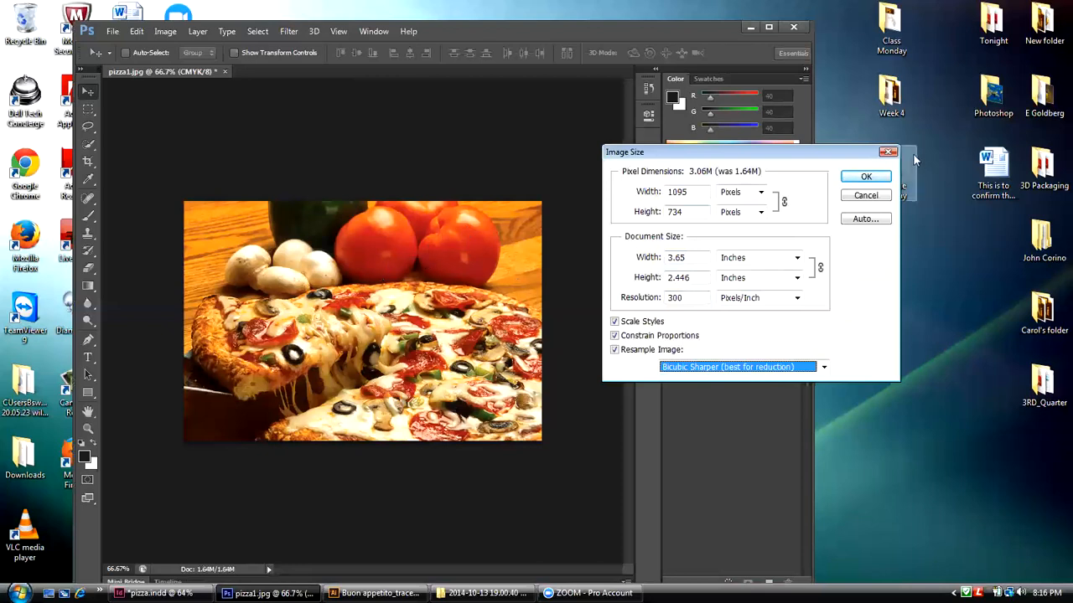
left_click(866, 177)
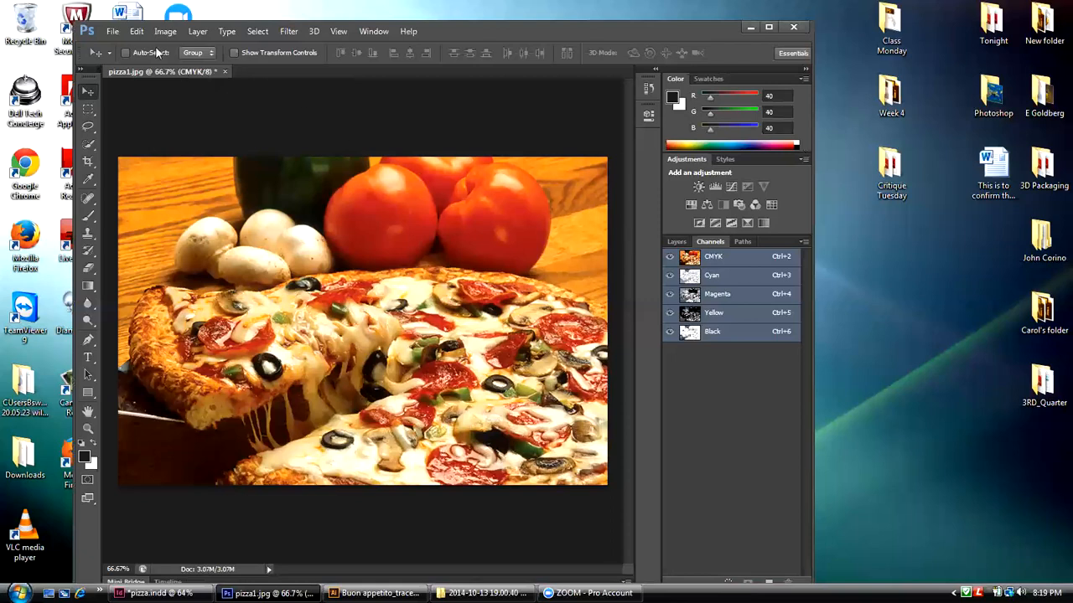
Step: Save the image as pizza1.tif in TIFF format in the desktop's Files_tonight folder, with no compression and IBM PC byte order
left_click(114, 32)
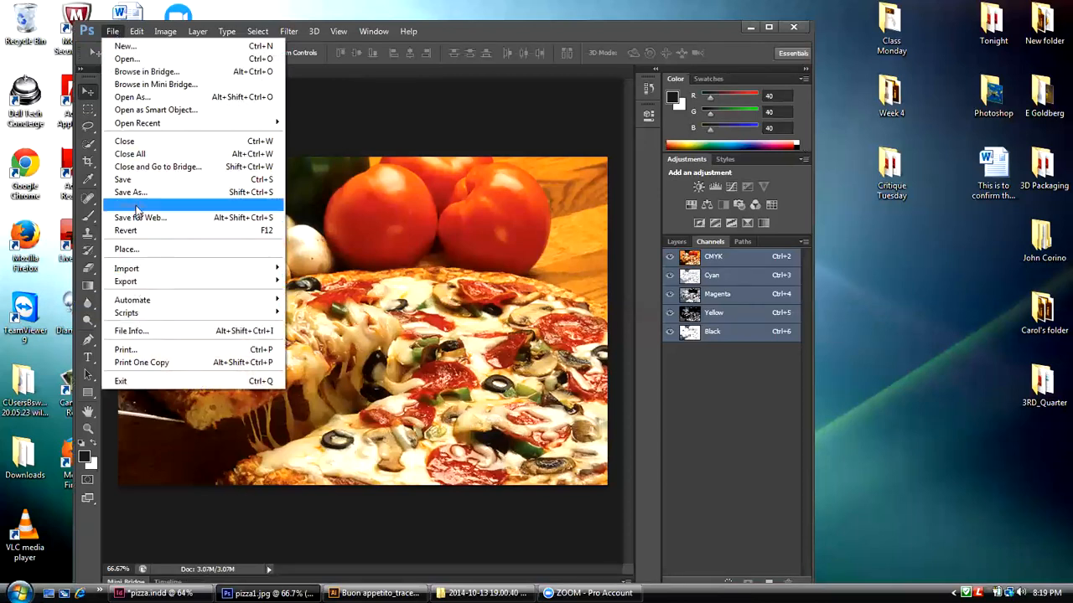
mouse_move(130, 282)
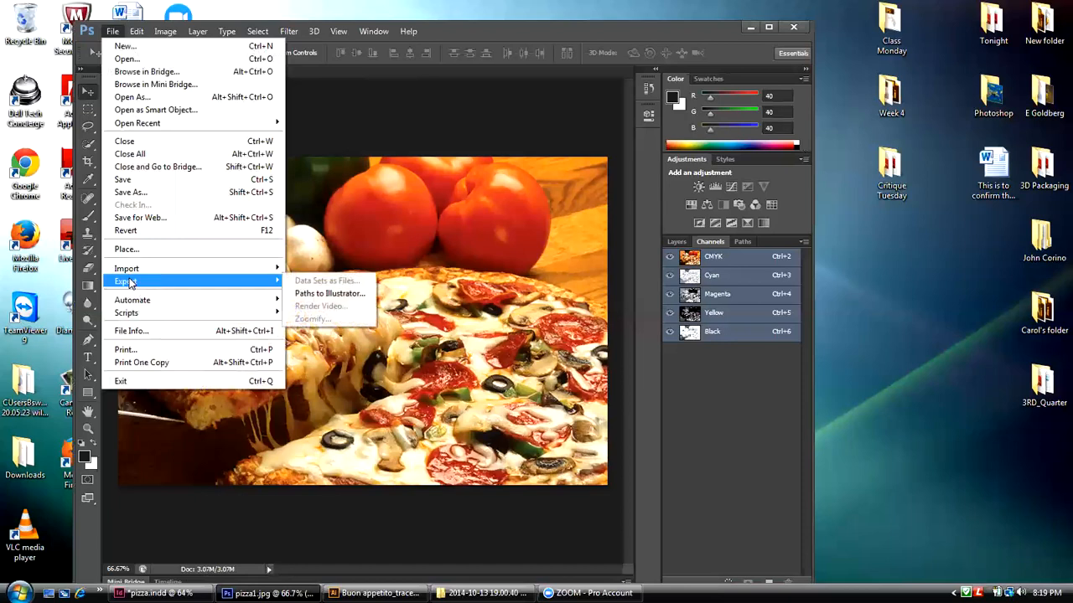
left_click(138, 193)
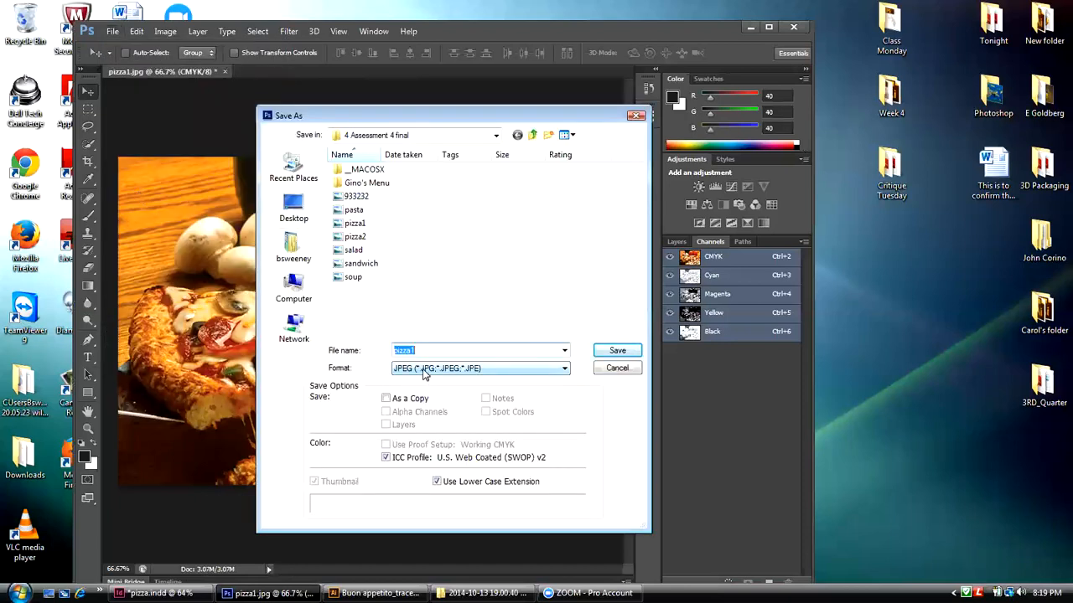
left_click(297, 208)
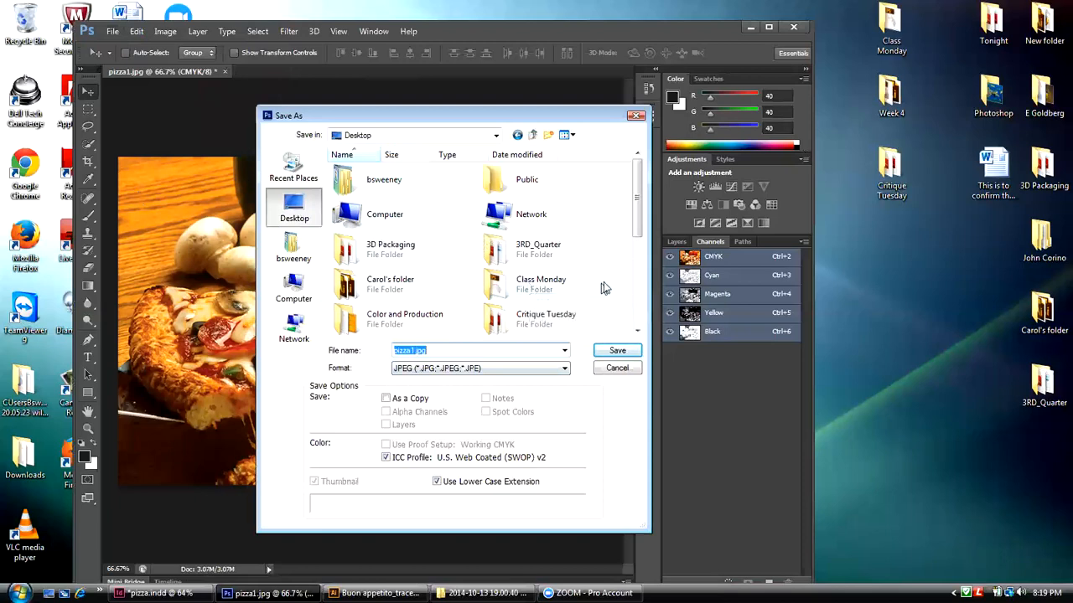
left_click_drag(637, 205, 633, 248)
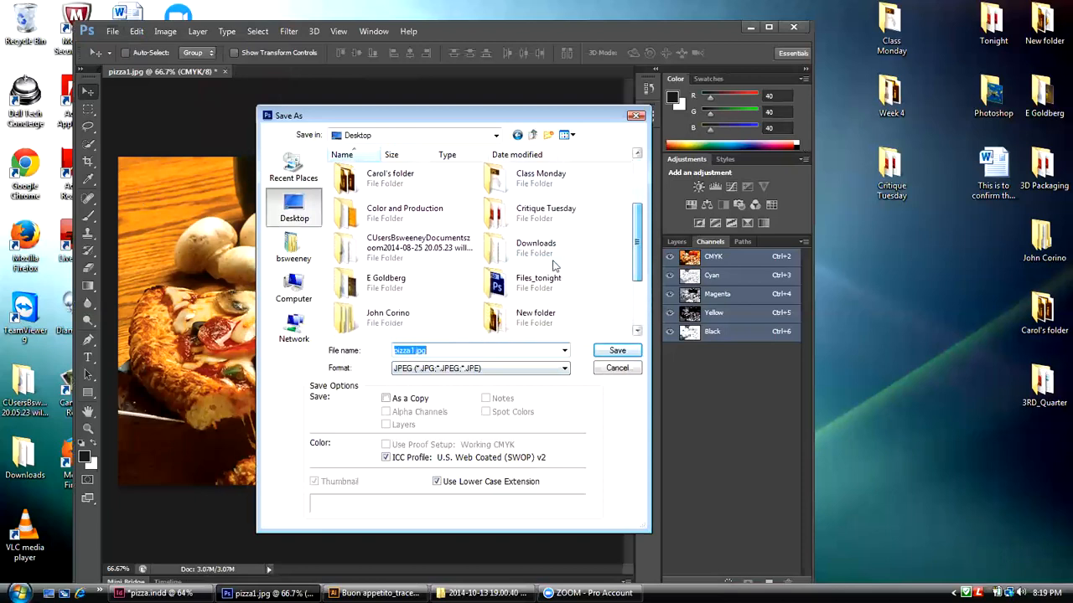
double_click(492, 283)
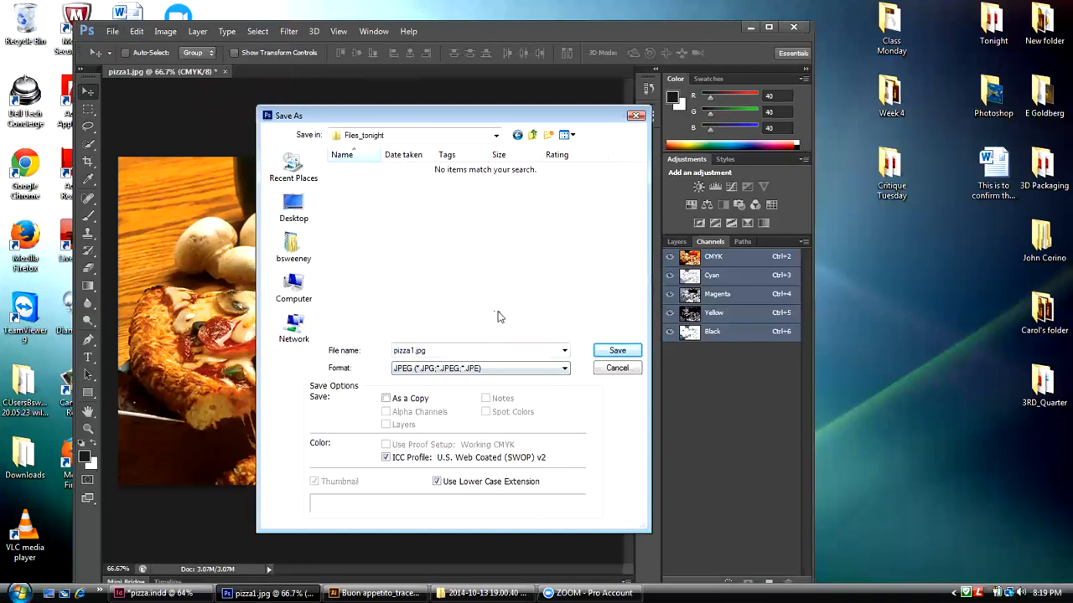
left_click(461, 370)
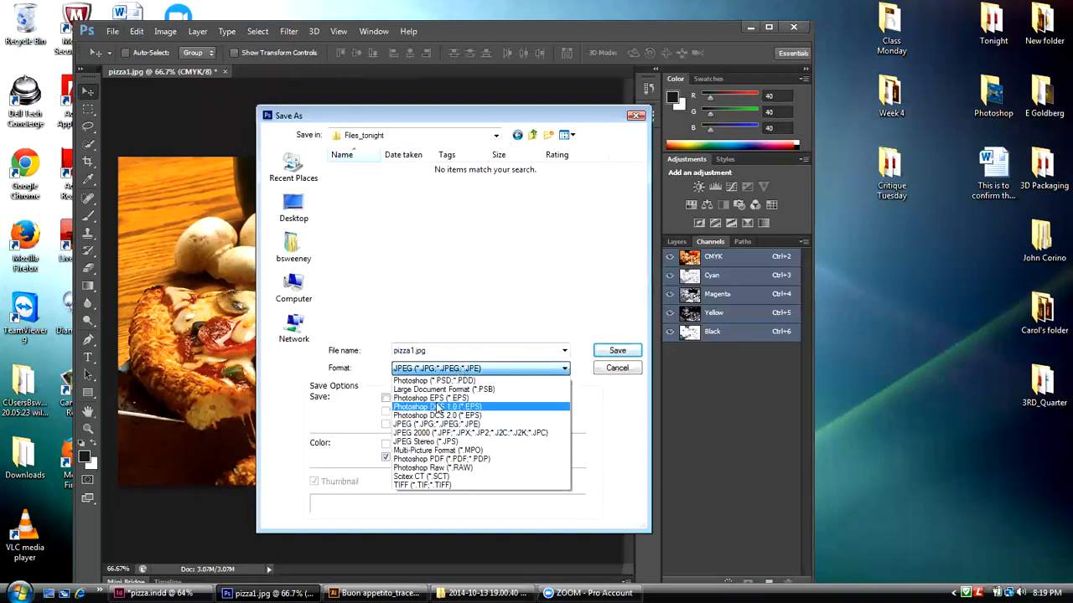
left_click(436, 485)
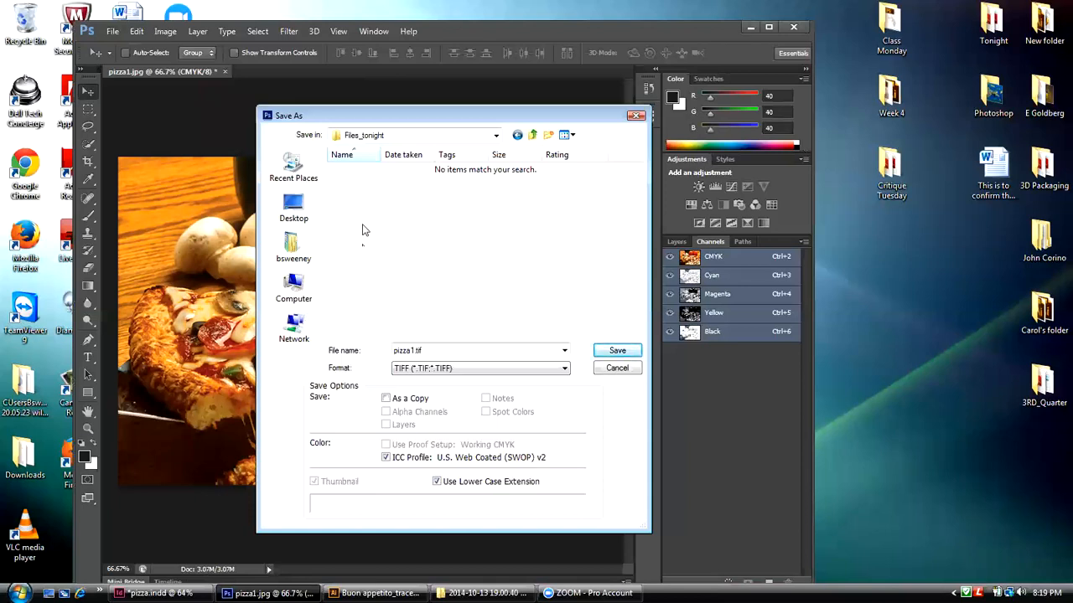
left_click(607, 352)
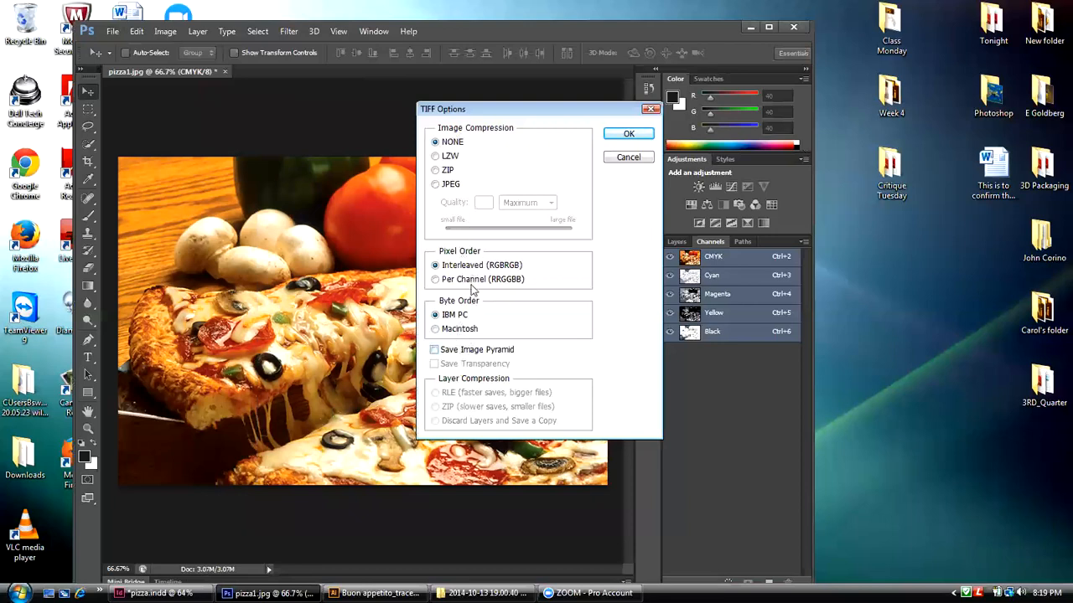
left_click(628, 136)
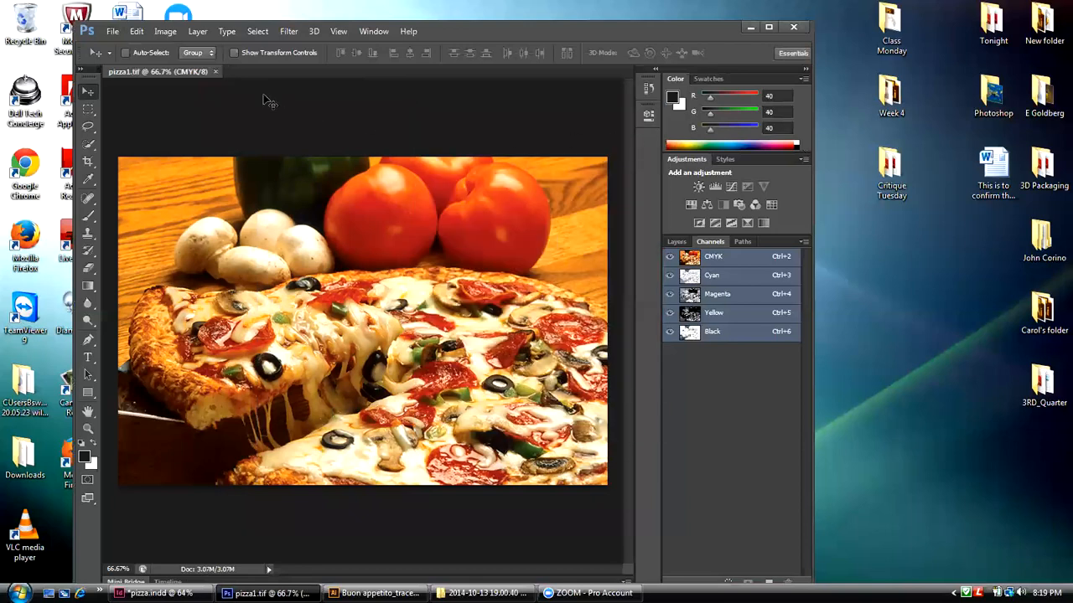
Step: Check the desktop's Files_tonight folder for the saved pizza1 file, and switch to pizza.indd in InDesign
left_click(752, 29)
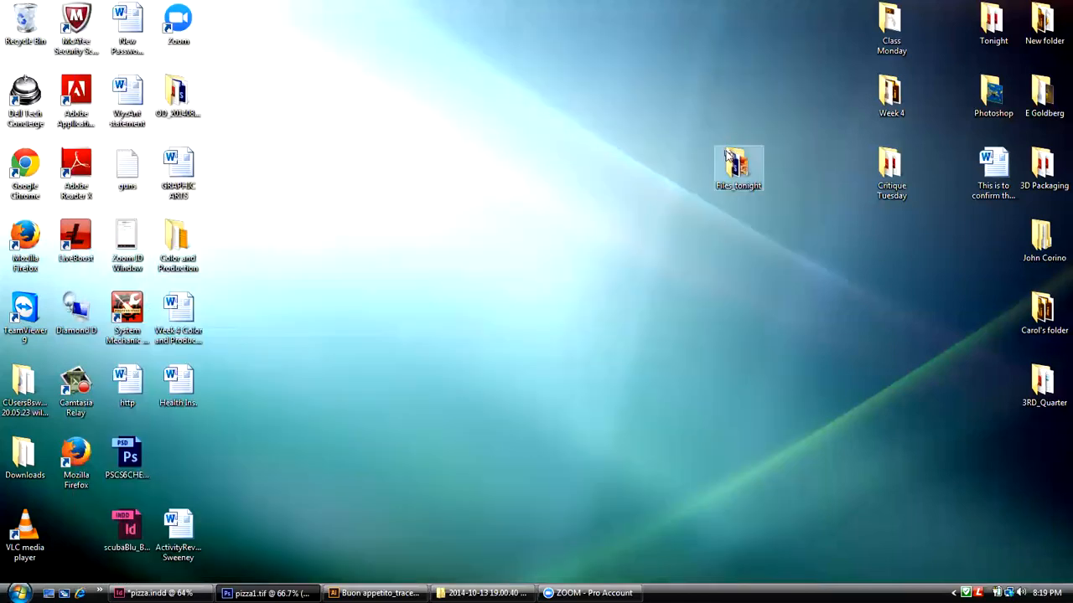
double_click(730, 160)
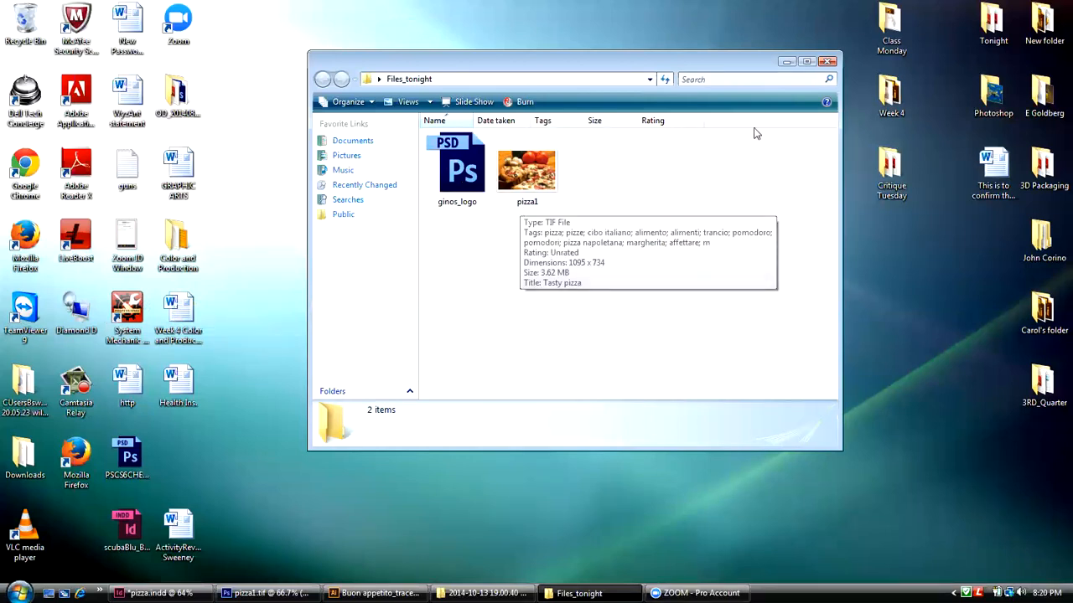
left_click(785, 63)
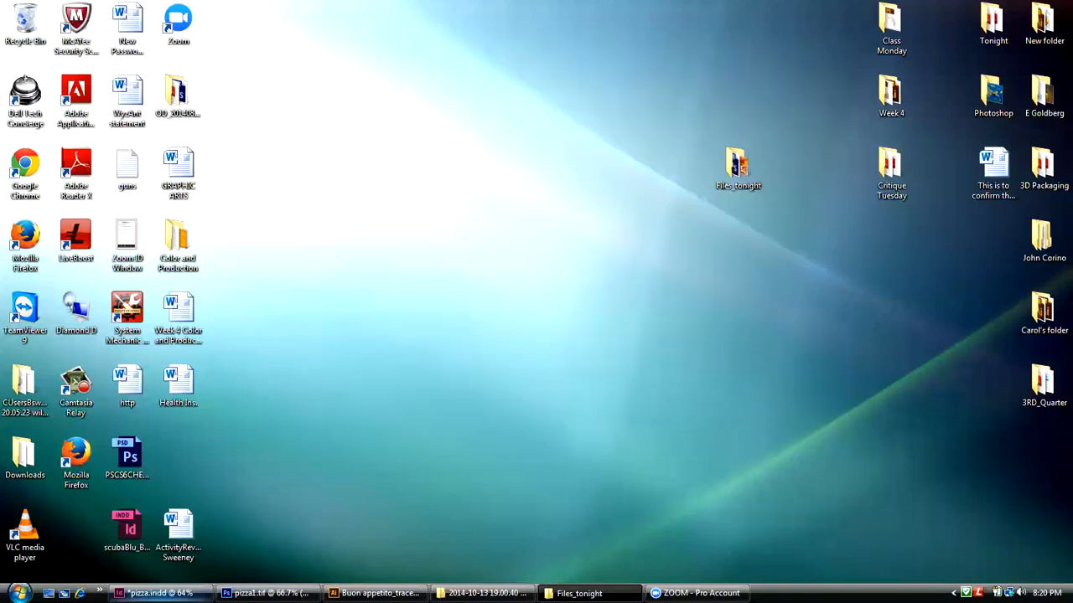
left_click(163, 592)
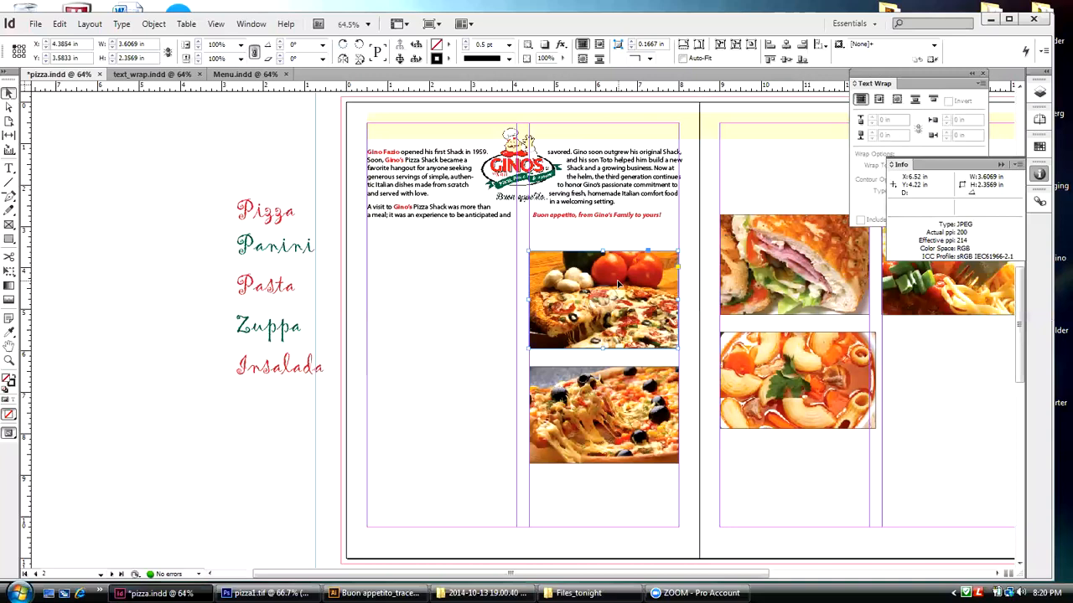
key("Escape")
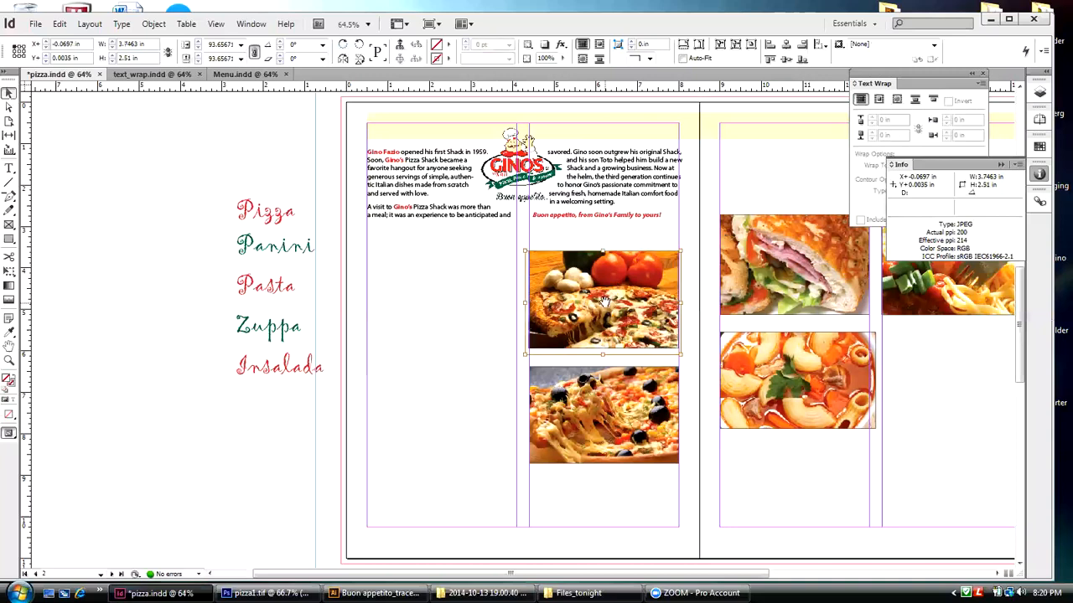
left_click(454, 280)
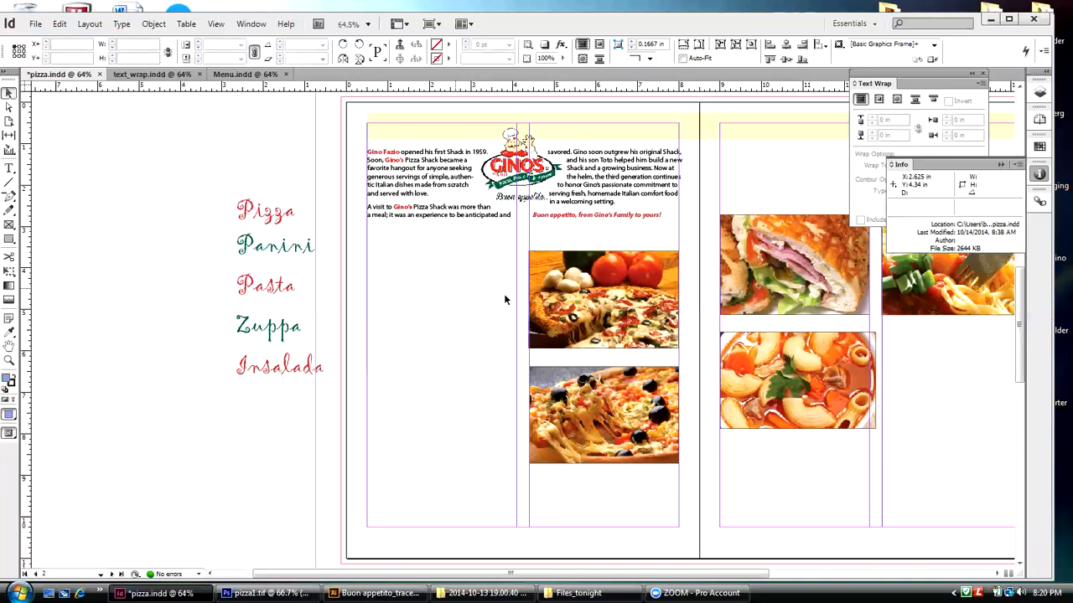
left_click(566, 255)
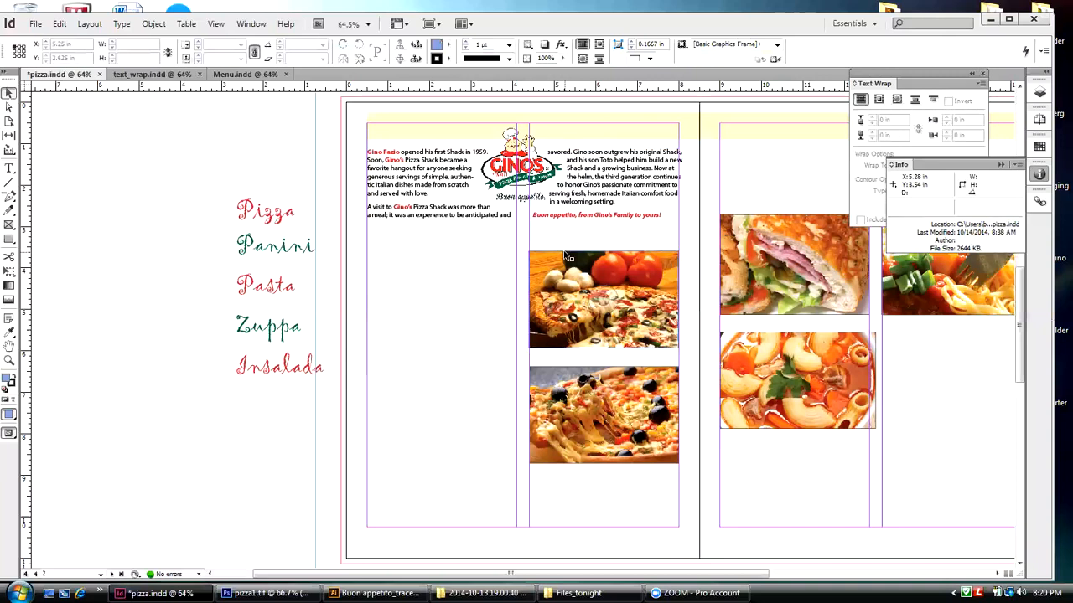
left_click_drag(527, 299, 478, 299)
key("ctrl+z")
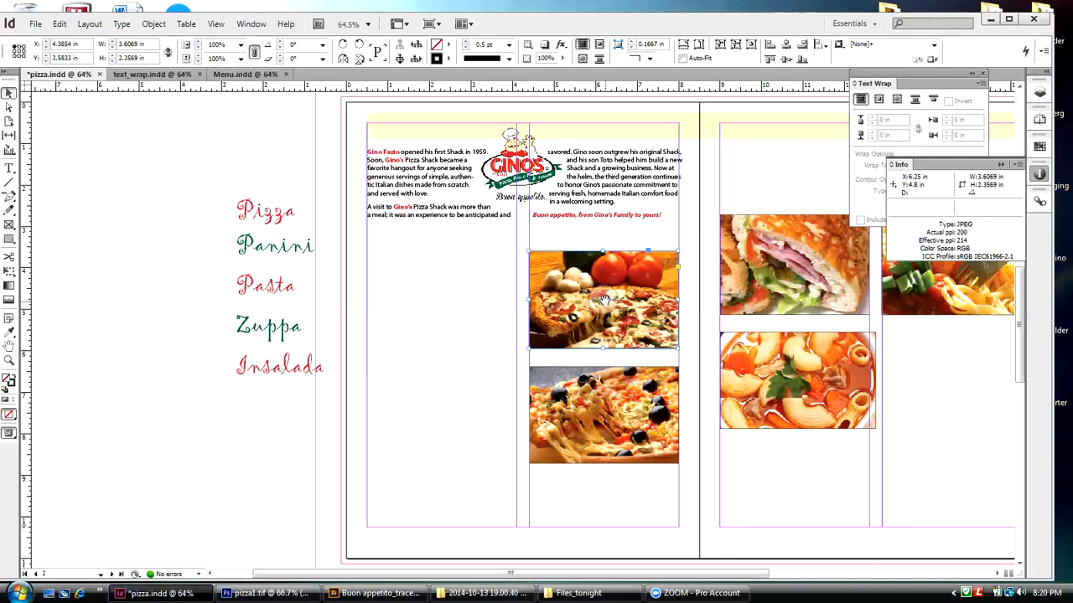
Step: Delete the pizza image with the tomatoes from its frame below the intro text, keeping the empty frame
left_click(602, 300)
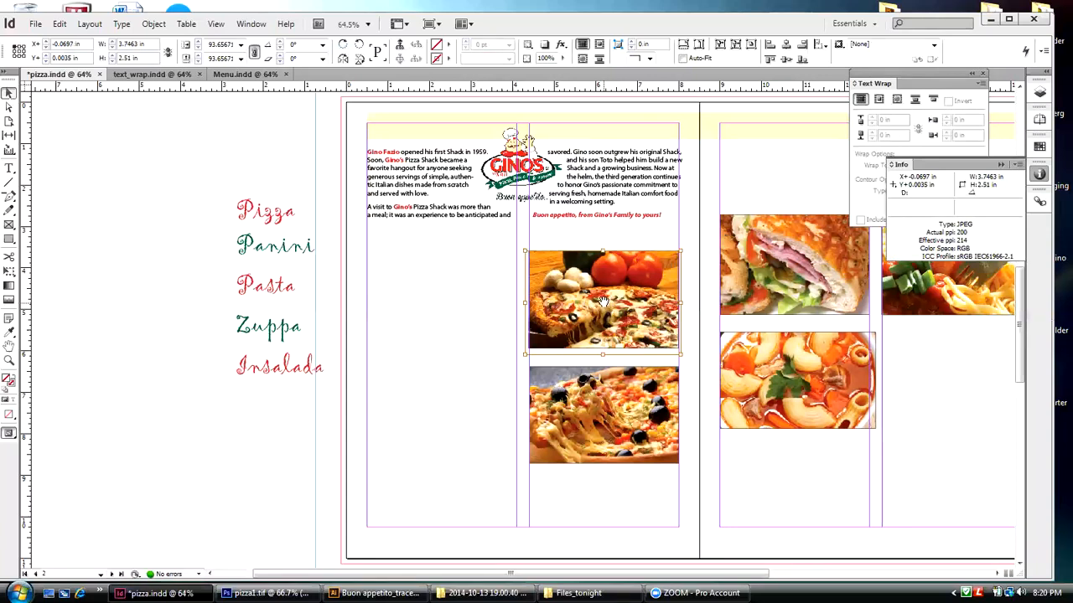
key("Delete")
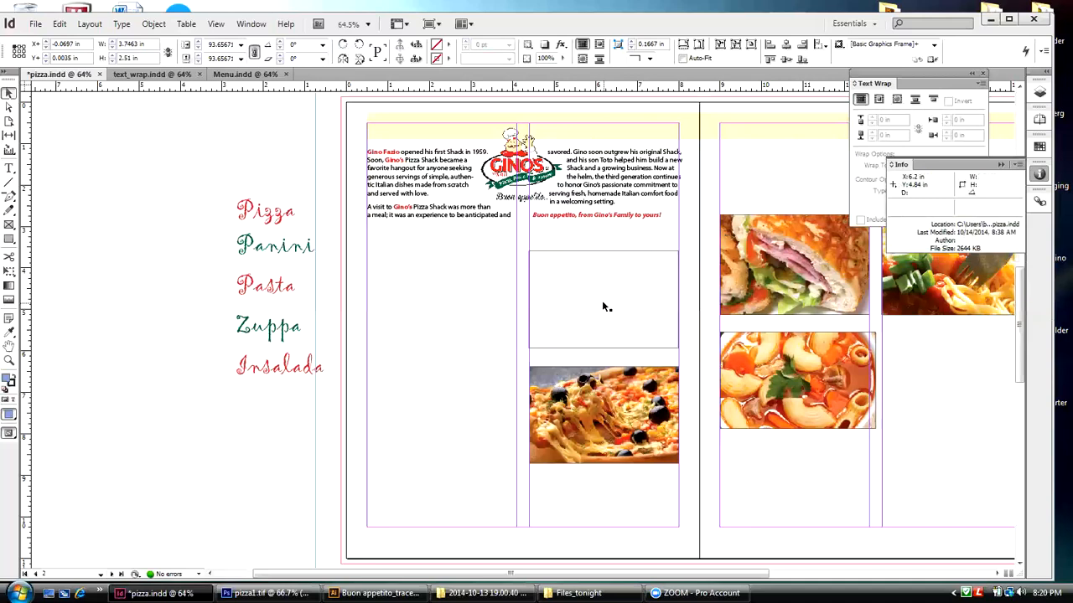
left_click(631, 251)
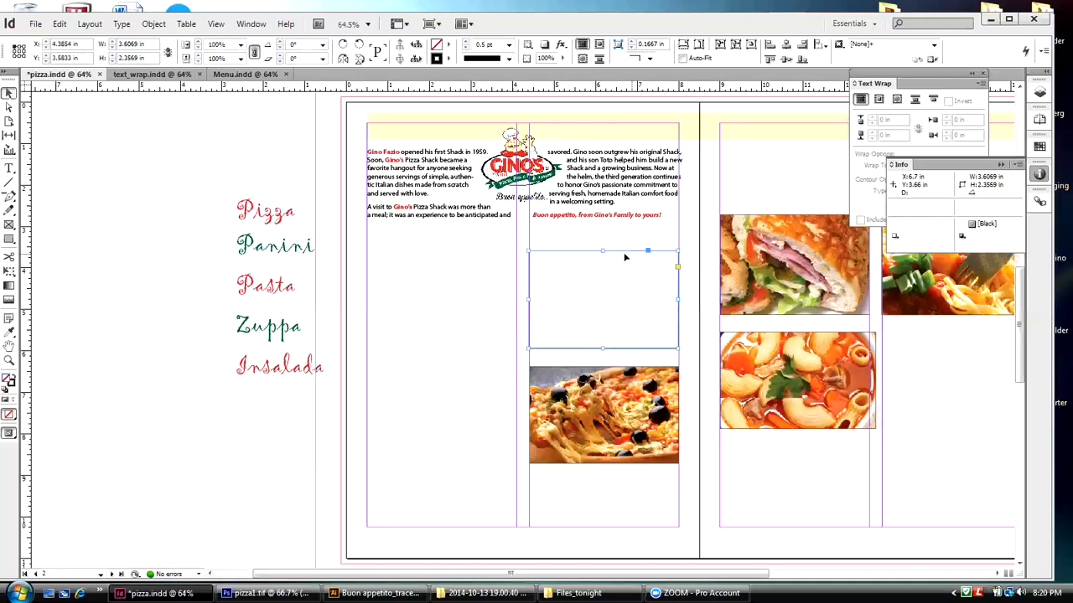
left_click(245, 140)
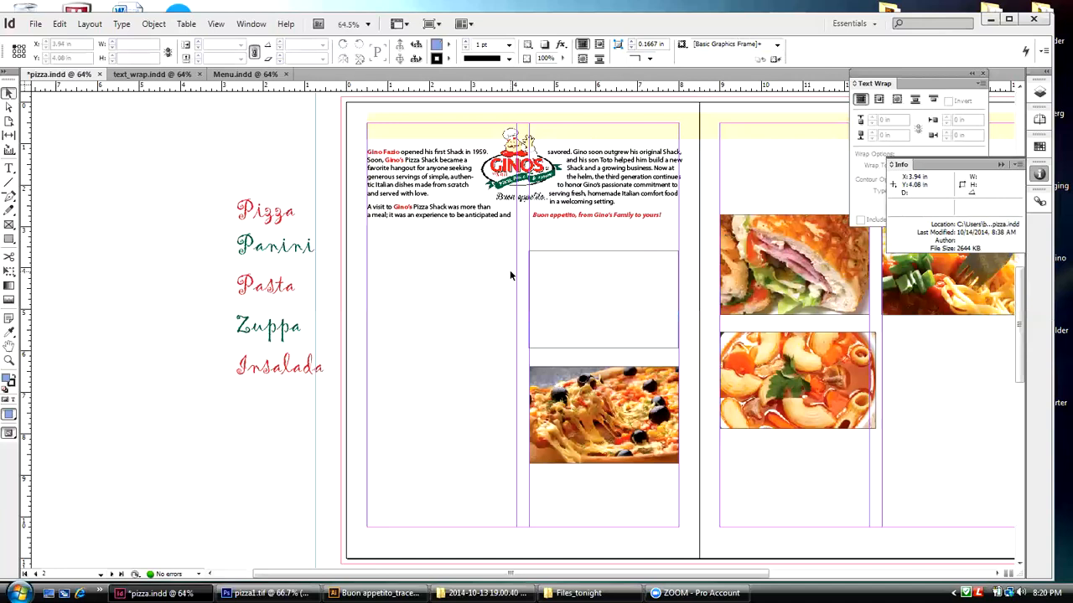
Step: Place the pizza1 TIFF from the Files_tonight folder into the empty frame below the intro text
left_click(569, 255)
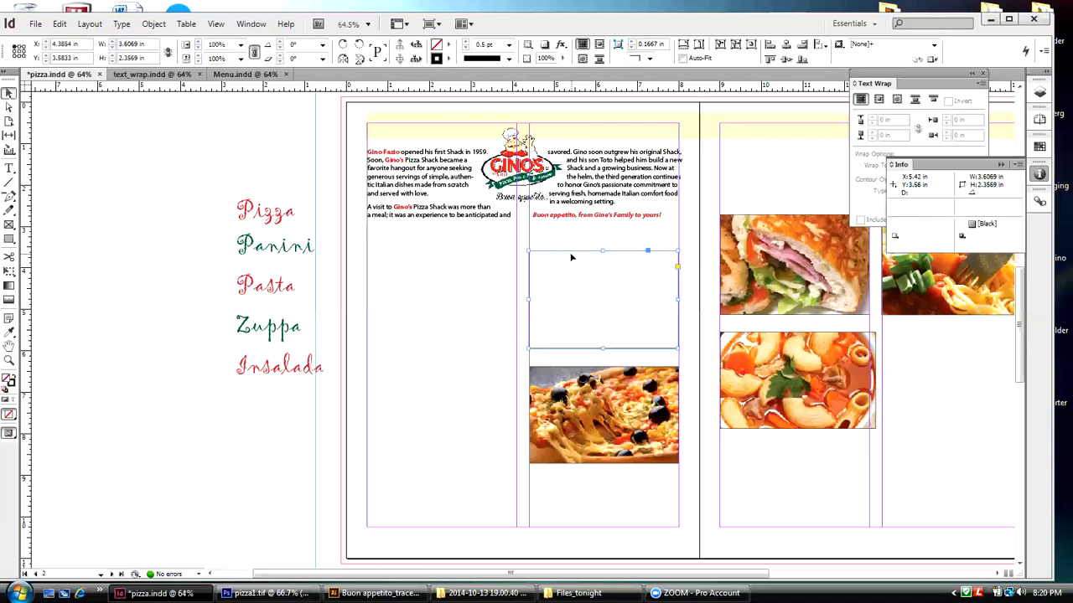
left_click(36, 23)
left_click(58, 227)
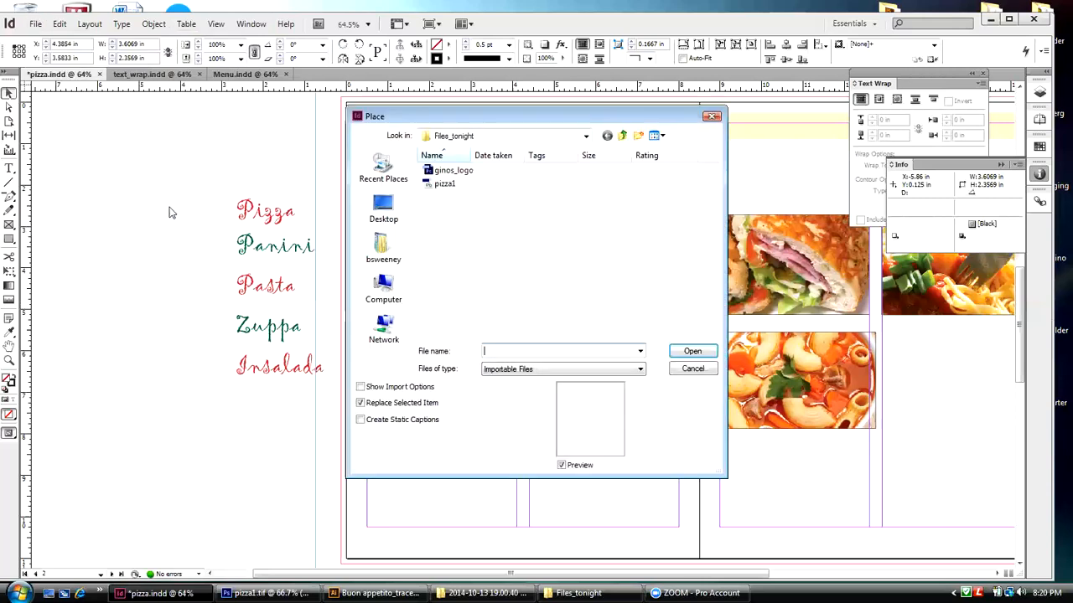
left_click(439, 186)
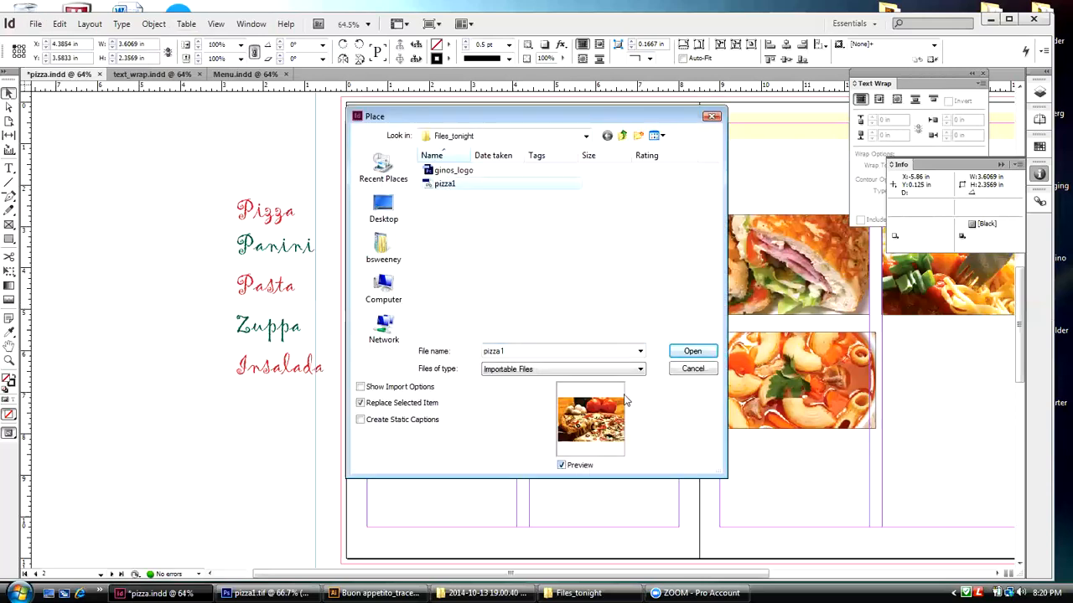
left_click(676, 351)
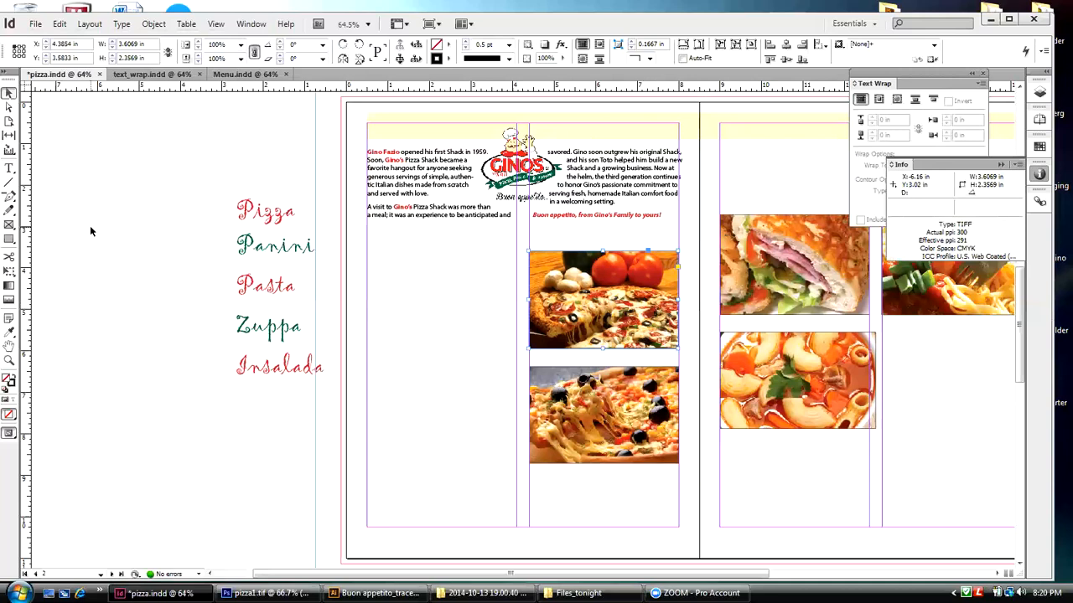
left_click(408, 309)
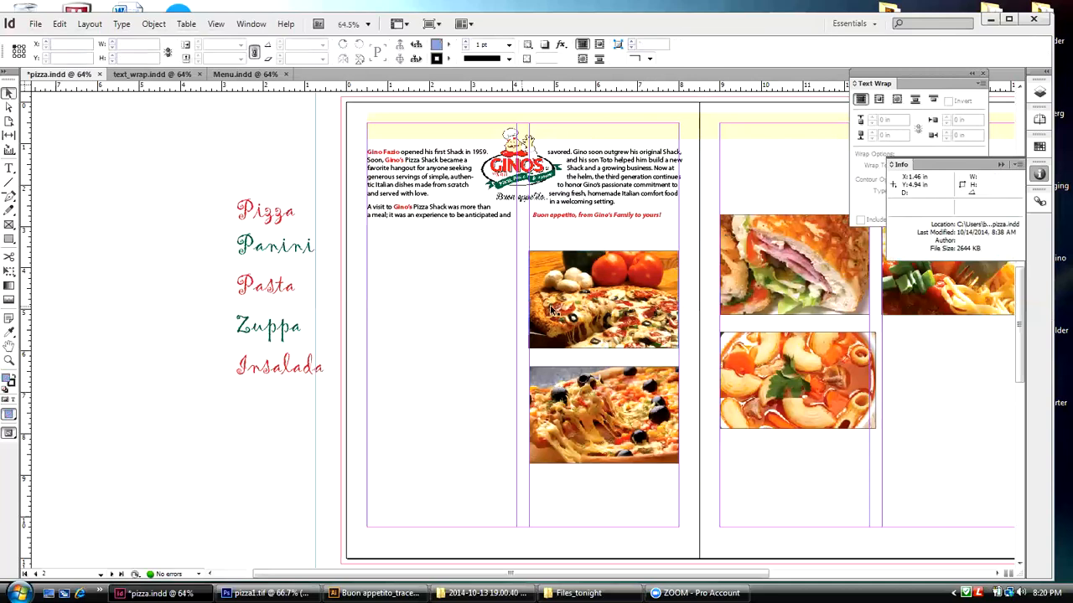
Step: Fit the placed tomato pizza image proportionally inside its frame
left_click(592, 300)
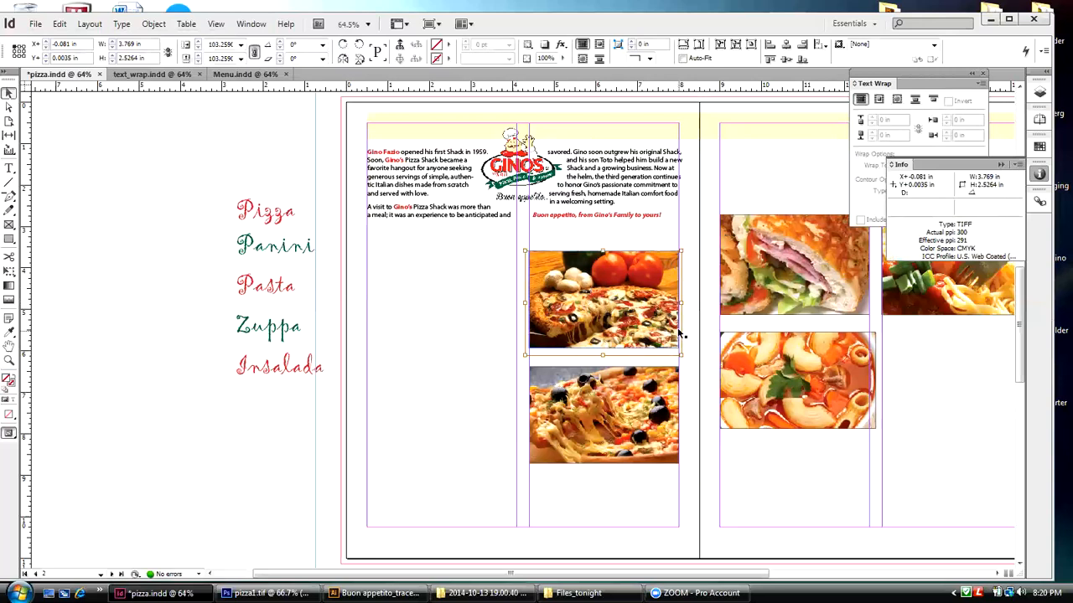
left_click(153, 23)
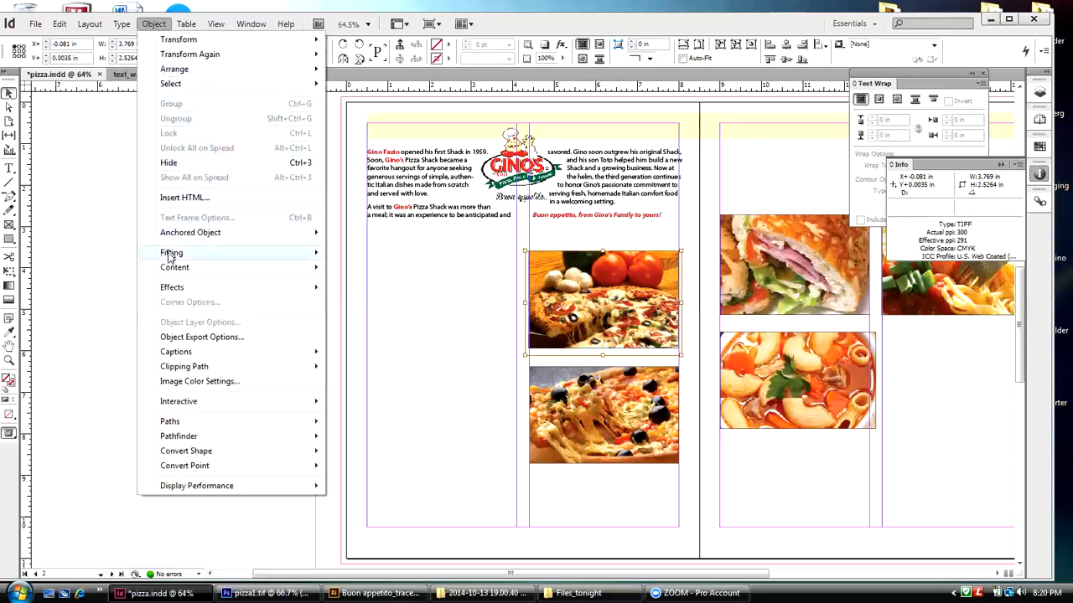
mouse_move(172, 253)
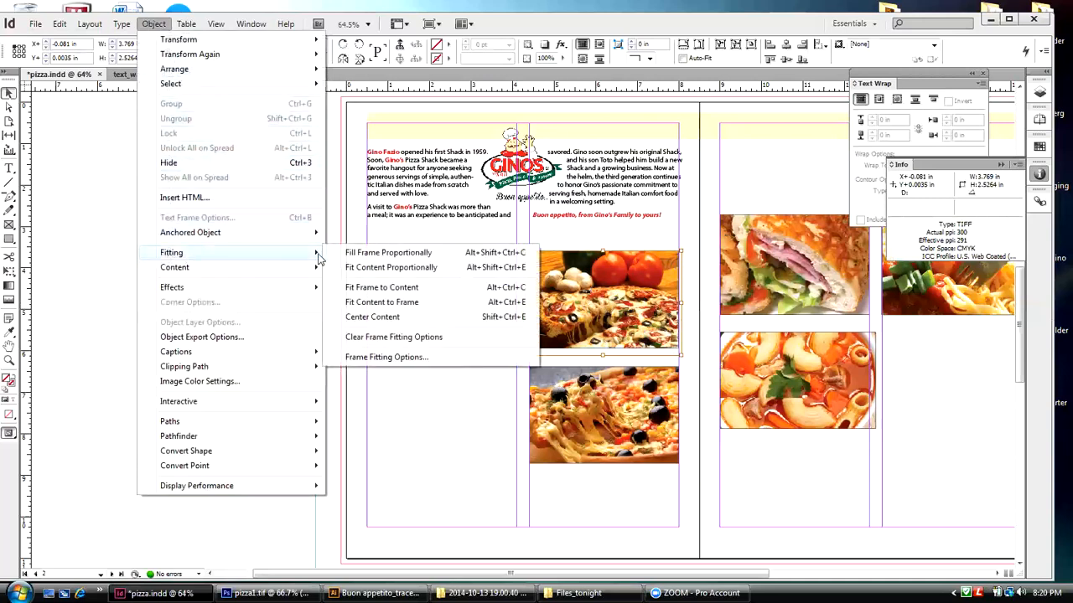
left_click(358, 268)
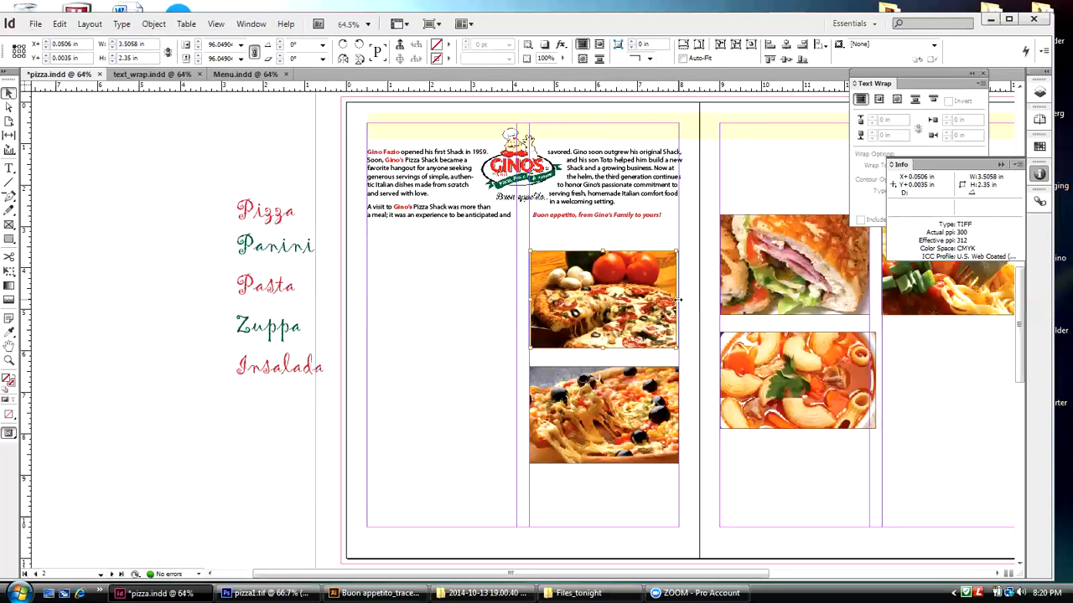
Step: Stretch the tomato pizza image to about 3.65 in wide and nudge it left to fill its frame
left_click_drag(678, 299, 683, 299)
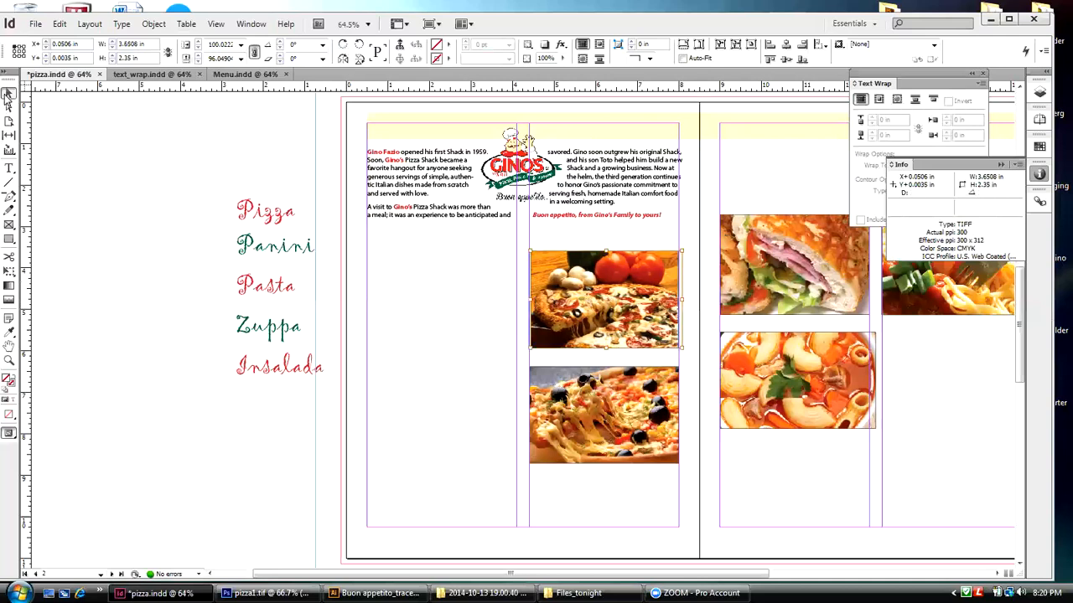
key("Left")
key("Left")
key("Left")
key("Left")
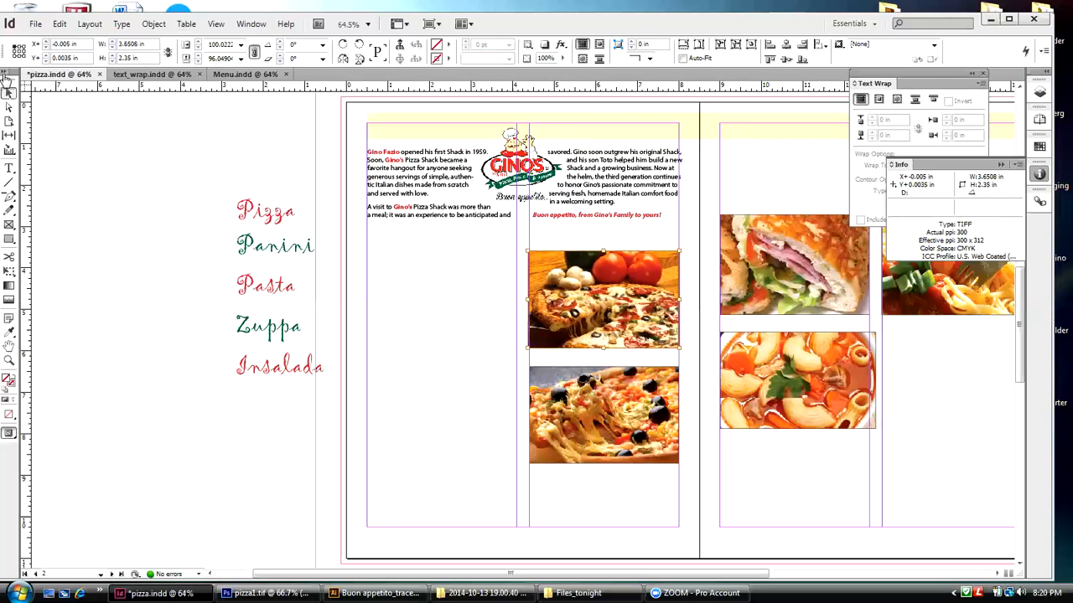
left_click(58, 122)
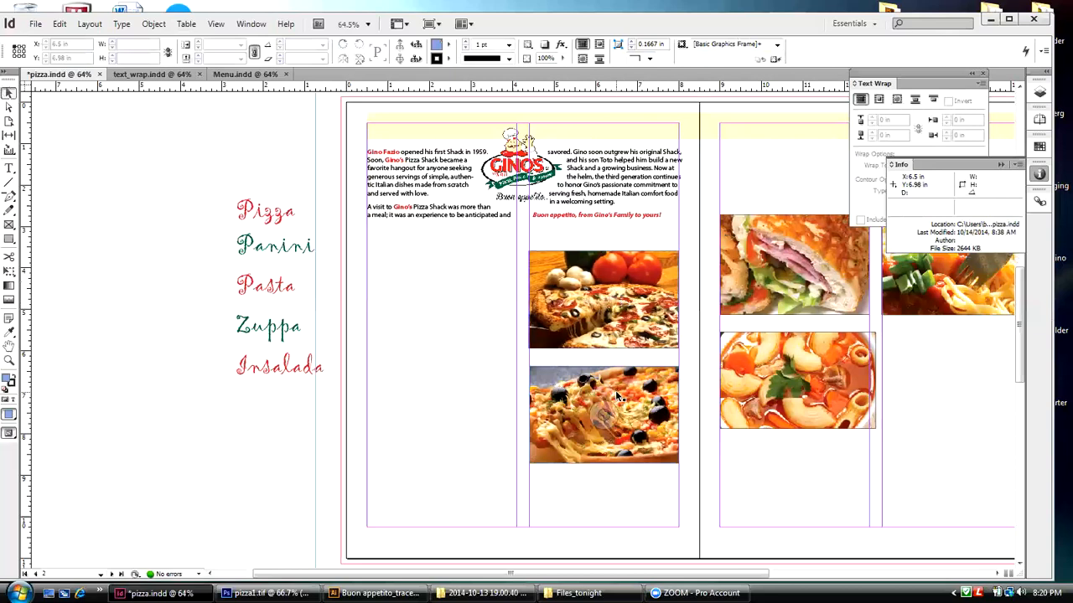
Step: Compare the file type, resolution and color space of the pizza, sandwich and soup images, moving the Info readout beside the pizza photos
left_click(607, 411)
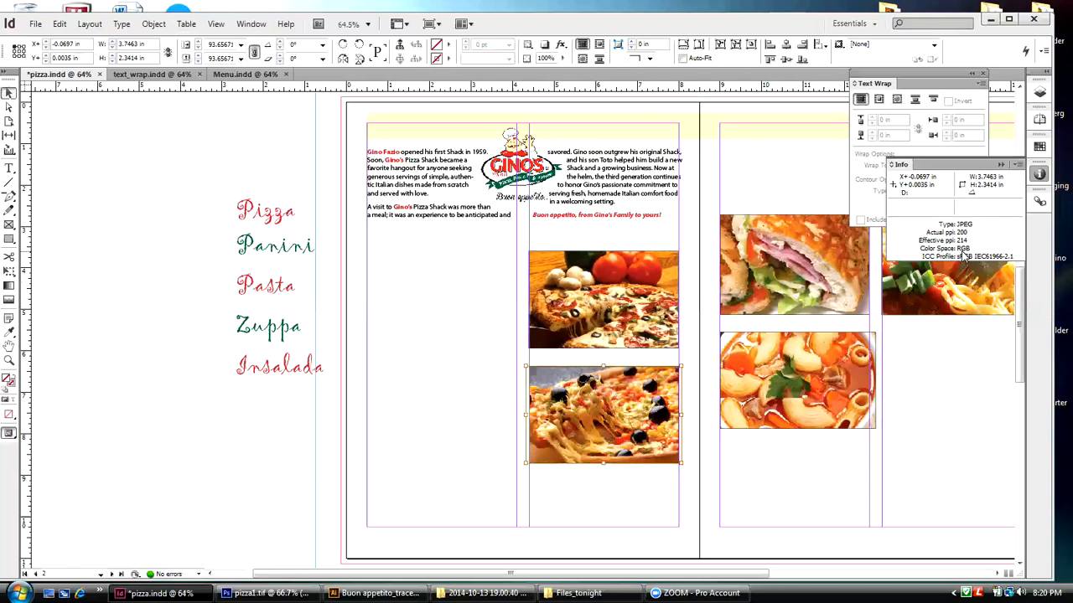
left_click(633, 279)
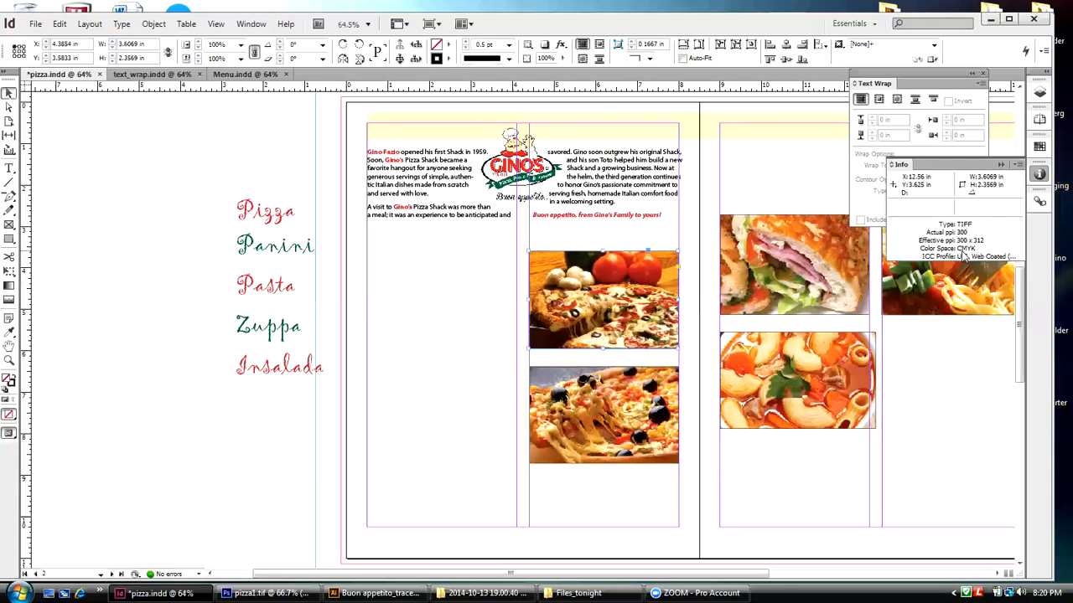
left_click_drag(899, 165, 380, 256)
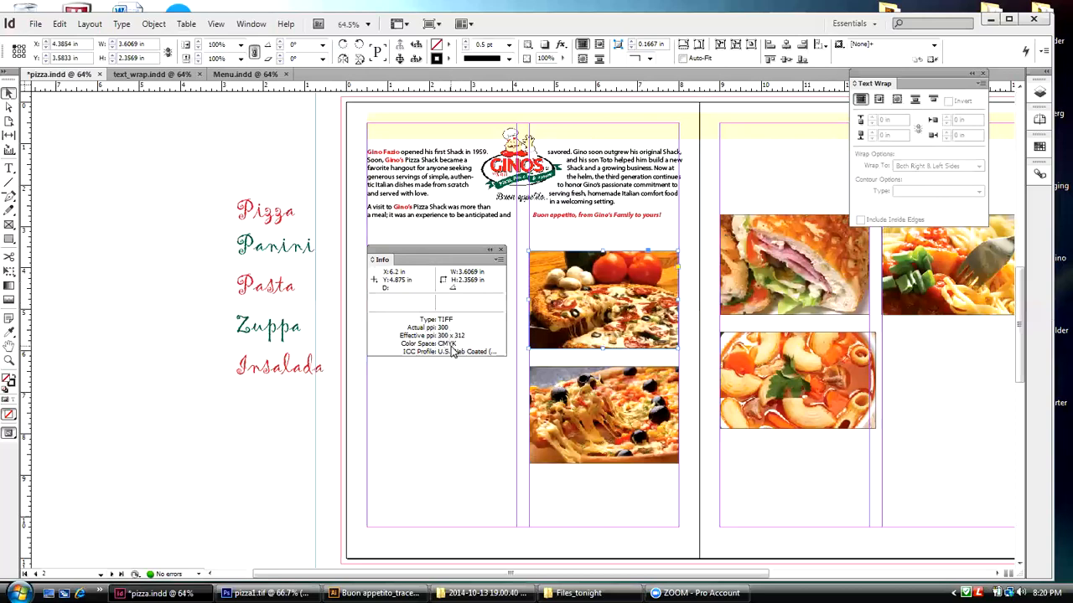
left_click(602, 414)
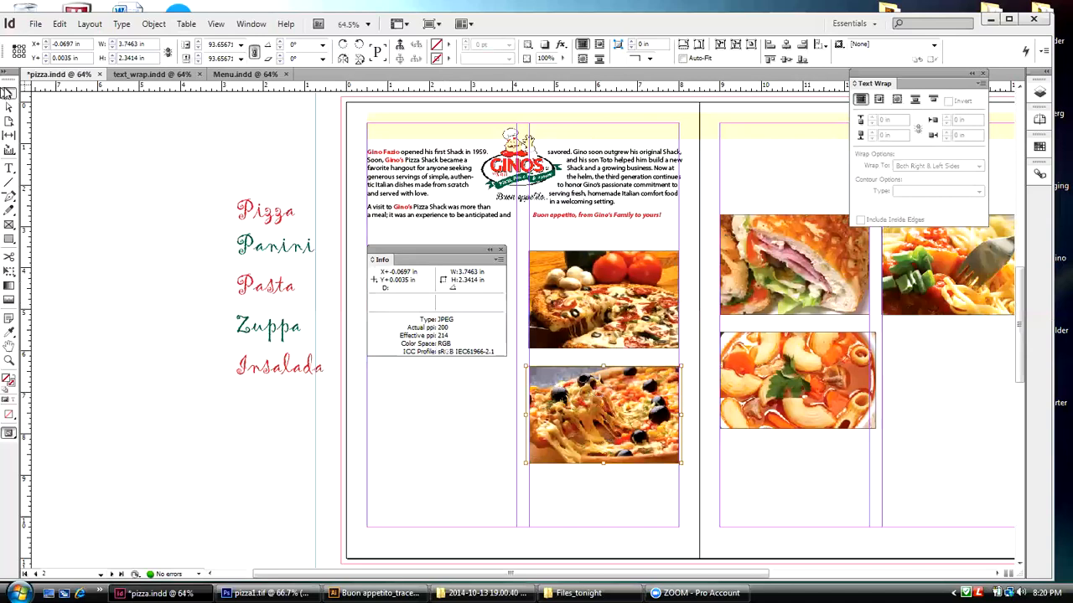
left_click(445, 412)
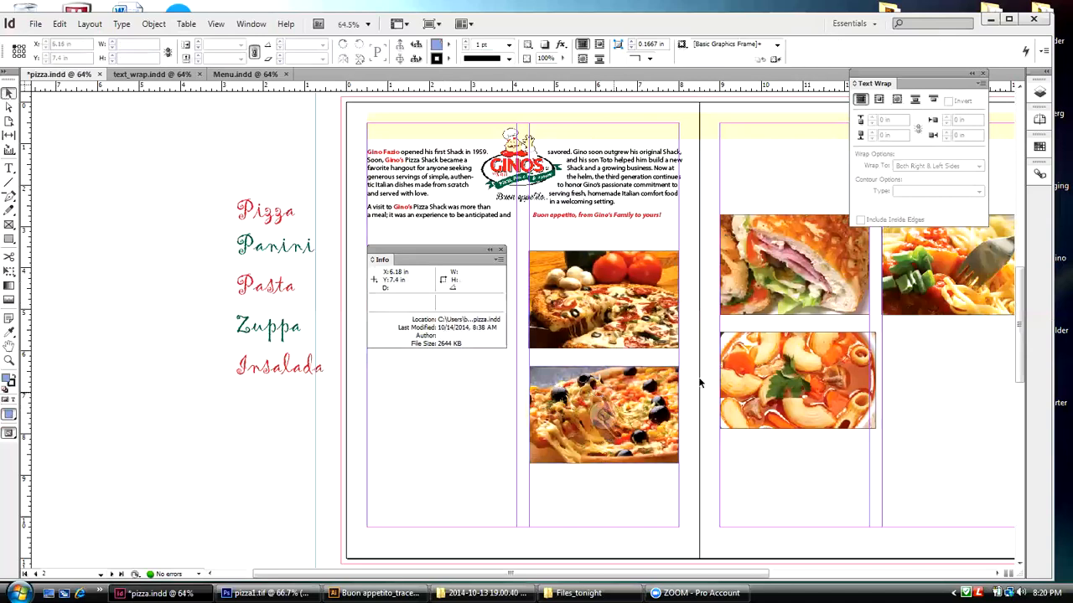
left_click(792, 266)
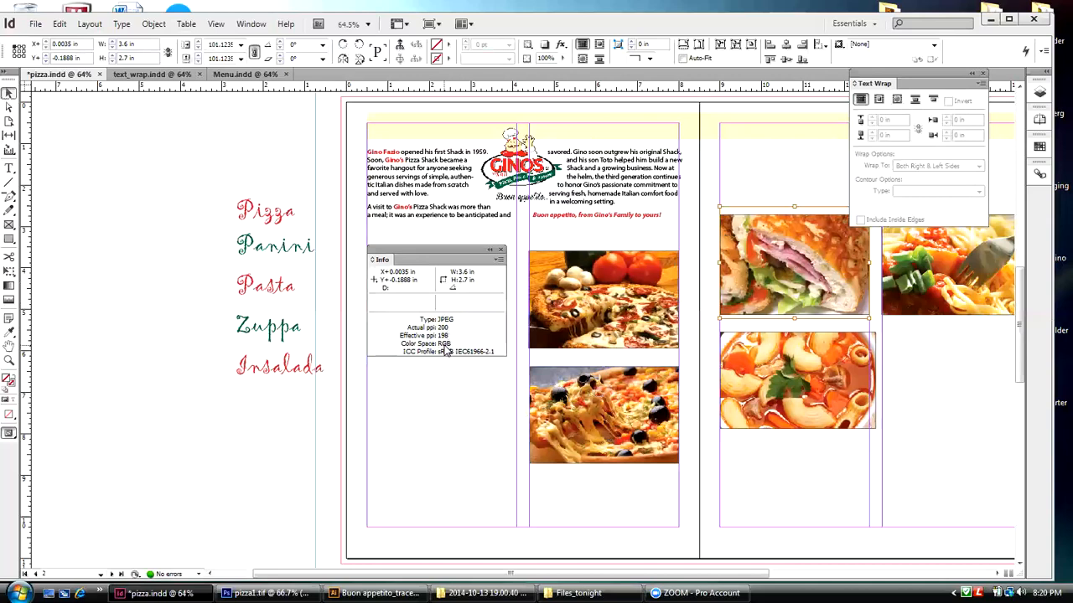
left_click(800, 373)
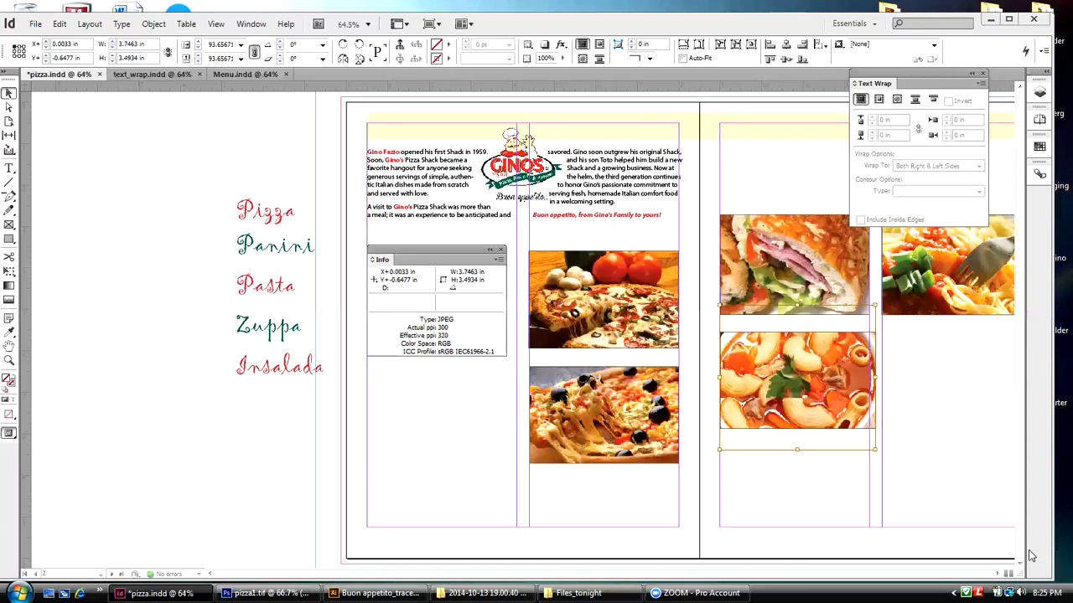
Step: Narrow the second intro text frame from its right edge to about 3.51 in, in line with the column margin
left_click(681, 180)
left_click_drag(681, 180, 678, 180)
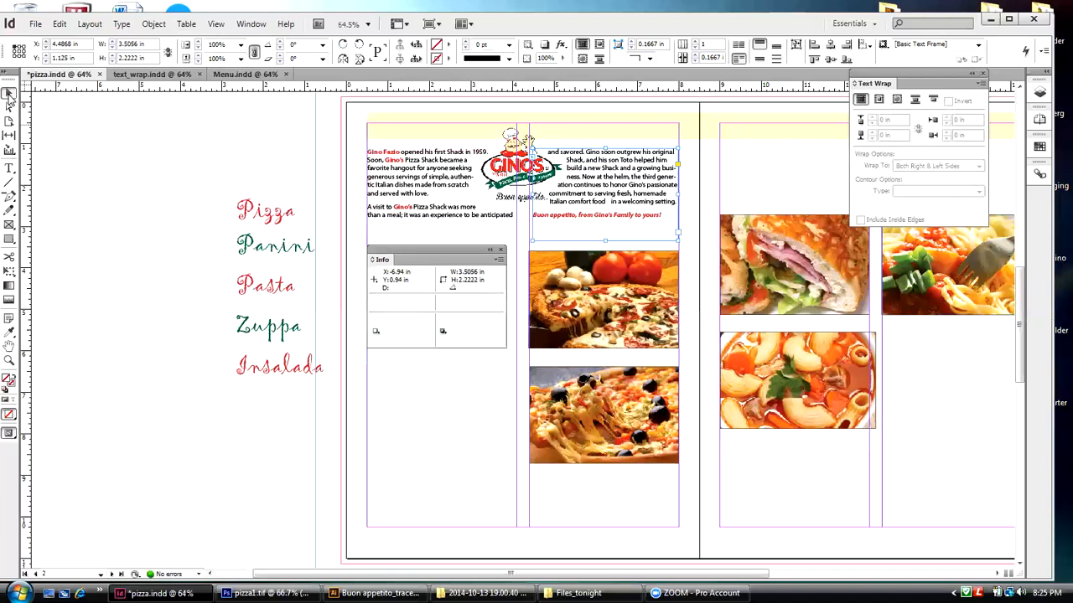
left_click(121, 127)
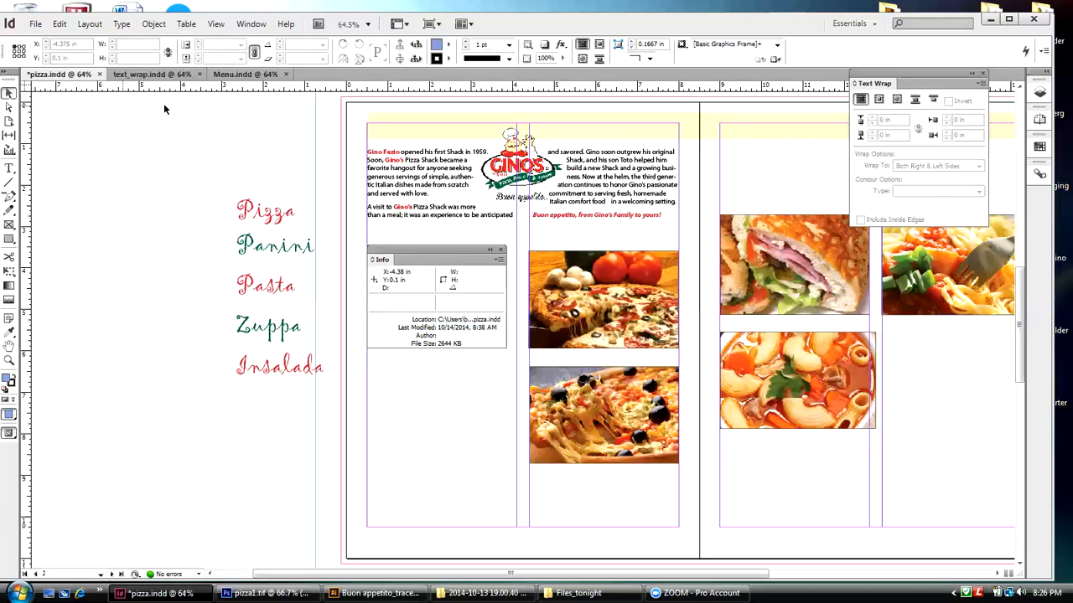
Step: Switch to Menu.indd, display page 1 with the pizza cover, and move the Info readout clear of the artwork
left_click(239, 74)
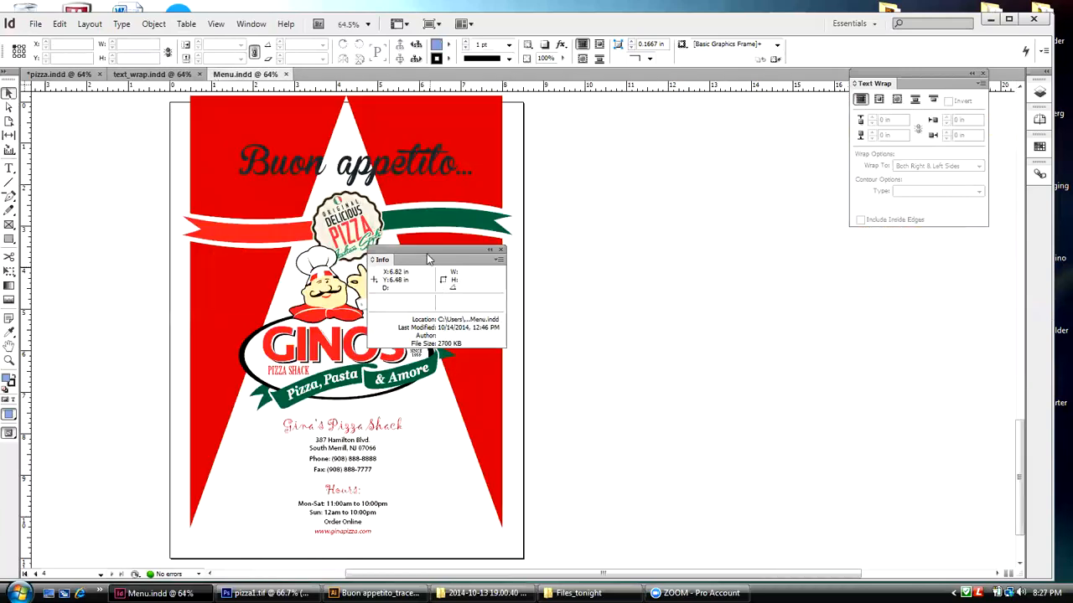
left_click_drag(420, 250, 665, 244)
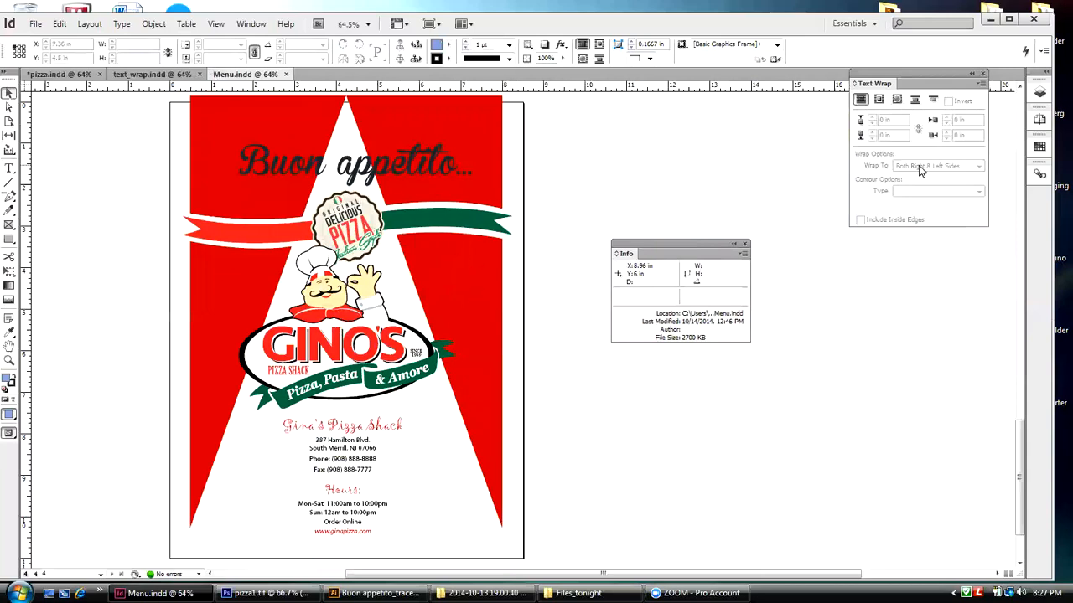
left_click(1038, 119)
double_click(925, 191)
left_click_drag(663, 243, 772, 201)
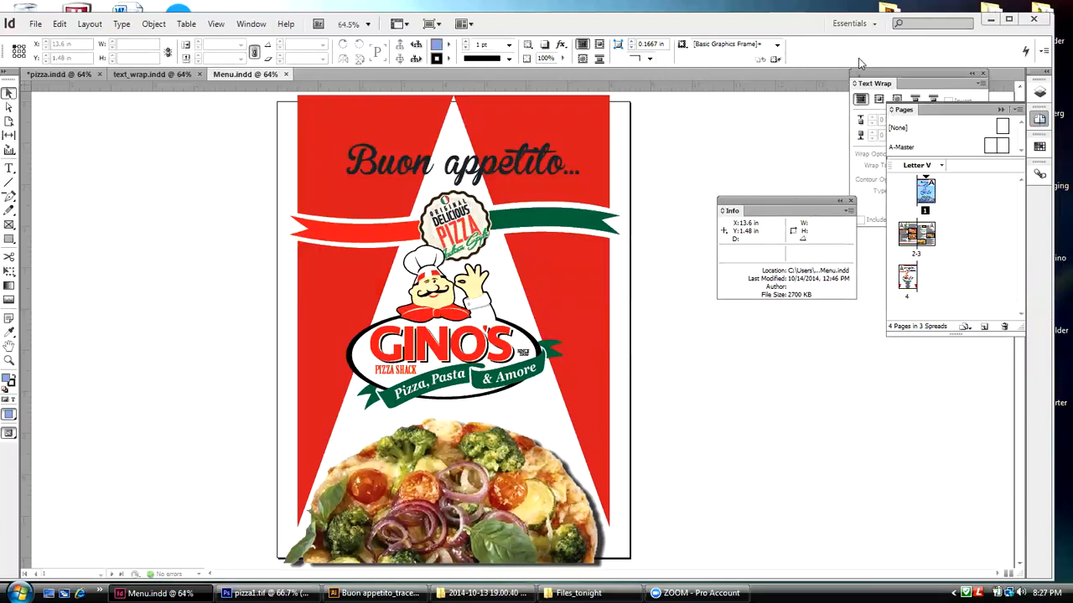
Step: Minimize InDesign, switch to pizza1.tif in Photoshop, and bring up the dialog for opening another file
left_click(990, 22)
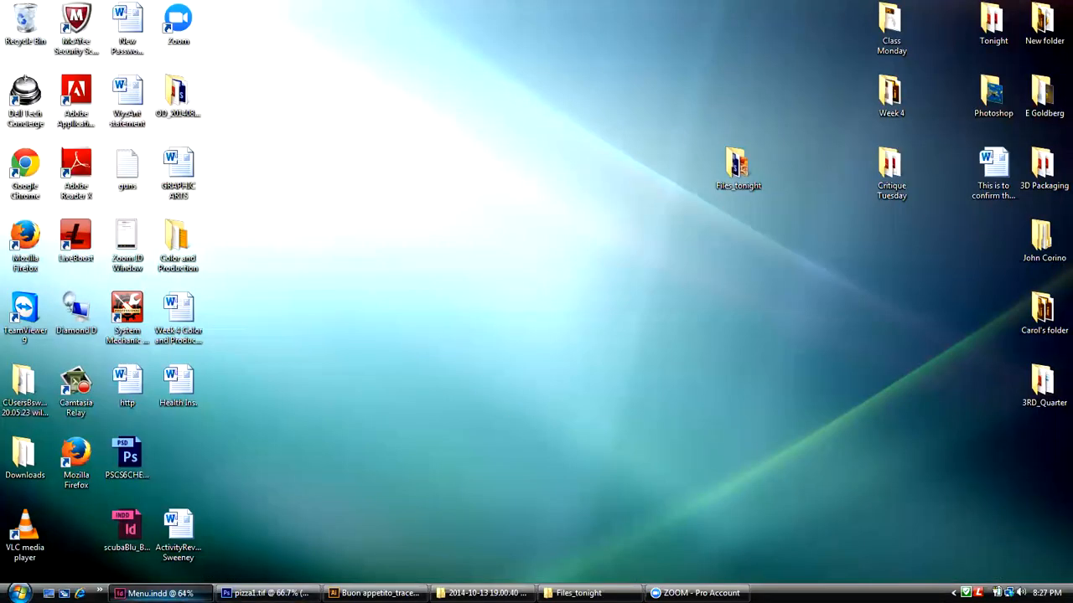
left_click(267, 593)
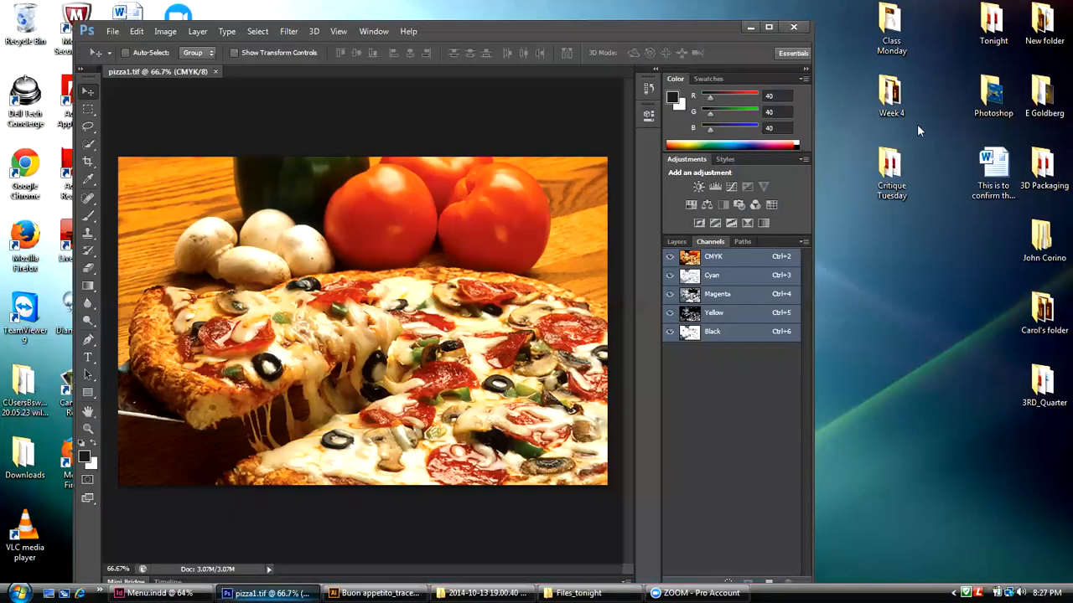
left_click(111, 31)
left_click(119, 60)
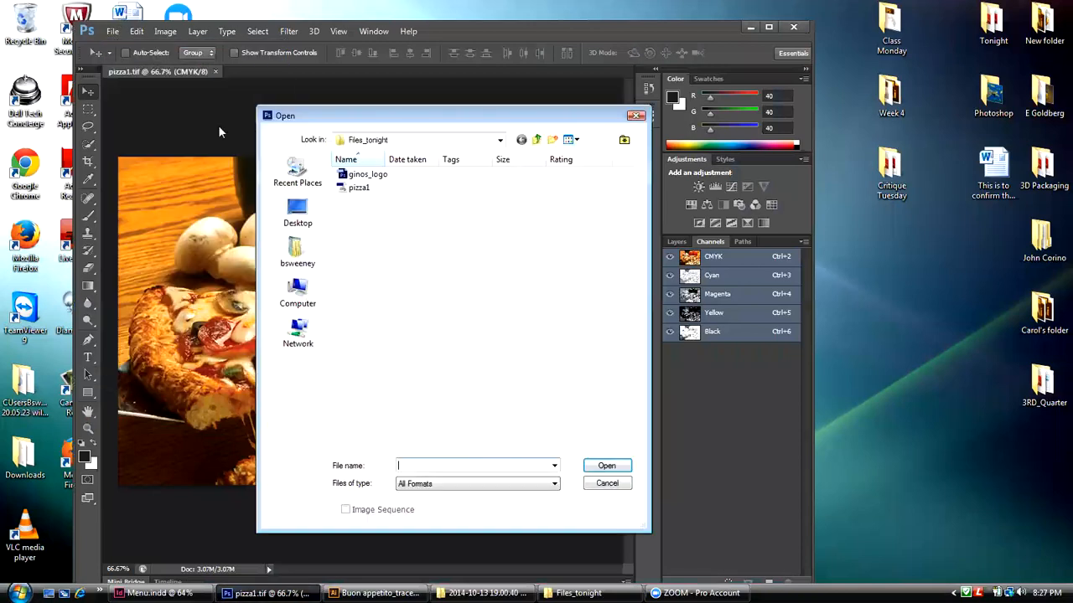
Step: Look through the Critique Tuesday, Files_tonight, Tonight and Week 4 folders on the Desktop for another image file
left_click(537, 140)
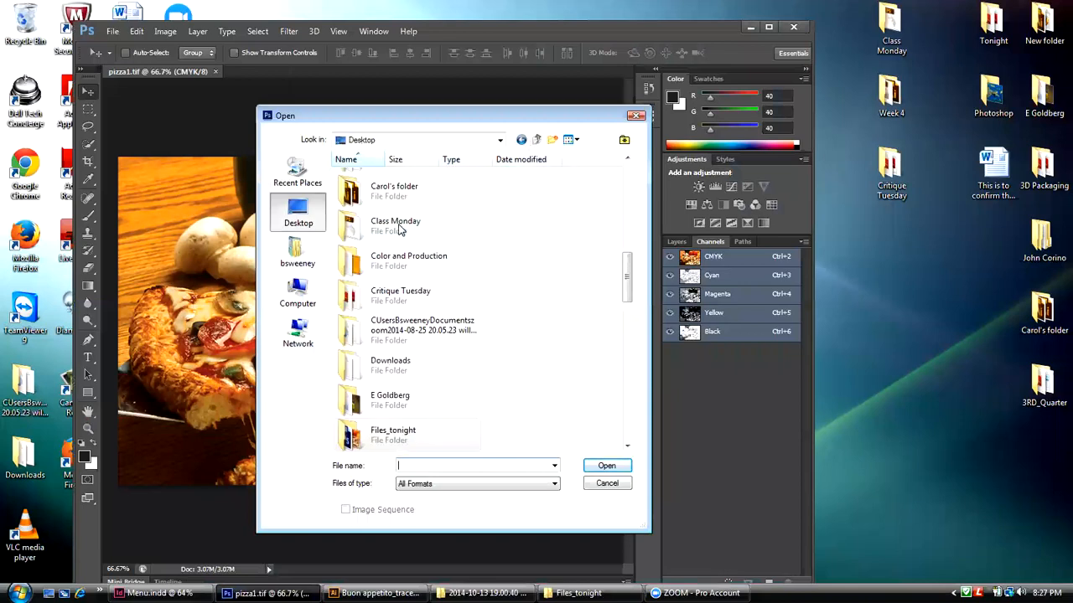
double_click(404, 298)
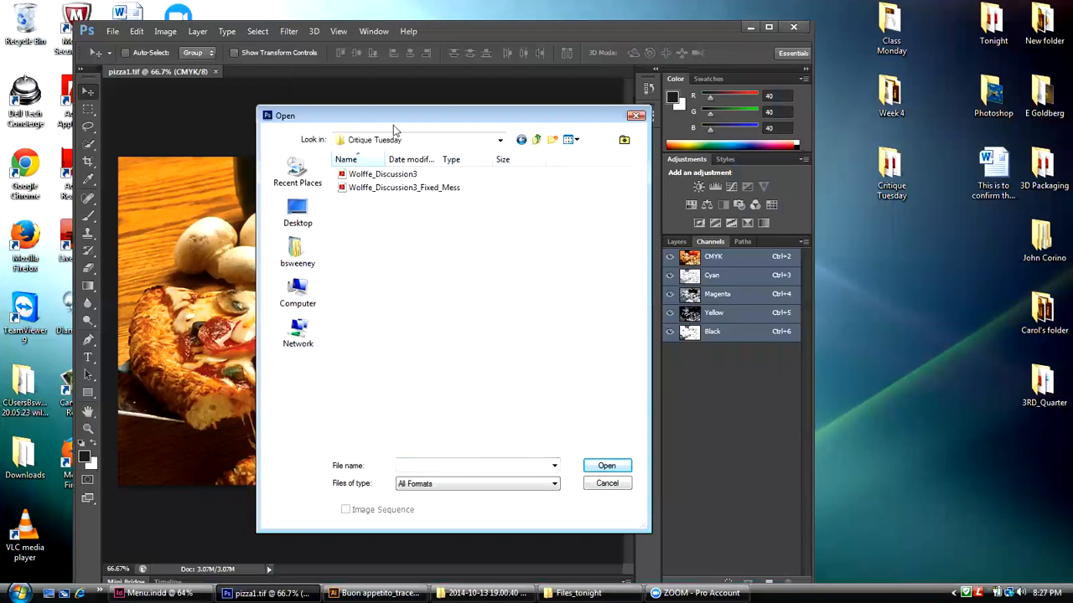
left_click(536, 140)
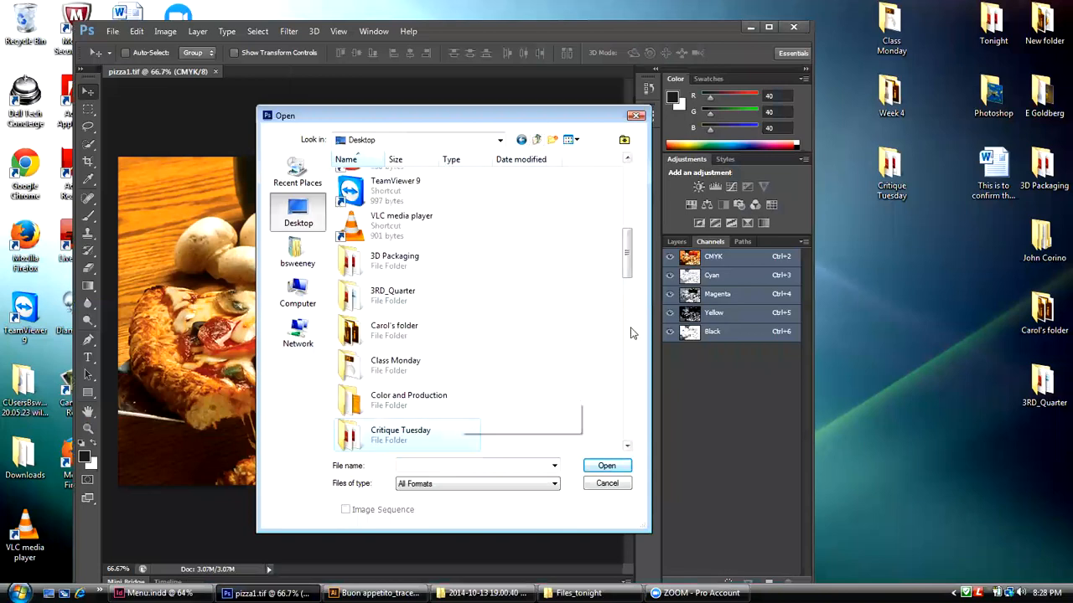
left_click_drag(628, 248, 618, 302)
double_click(355, 312)
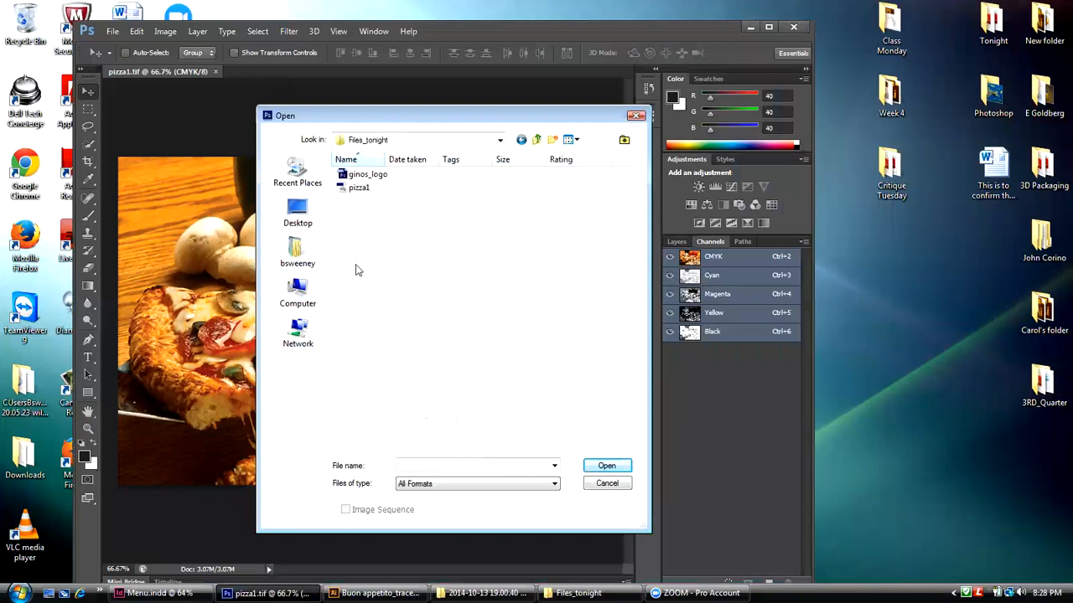
left_click(537, 139)
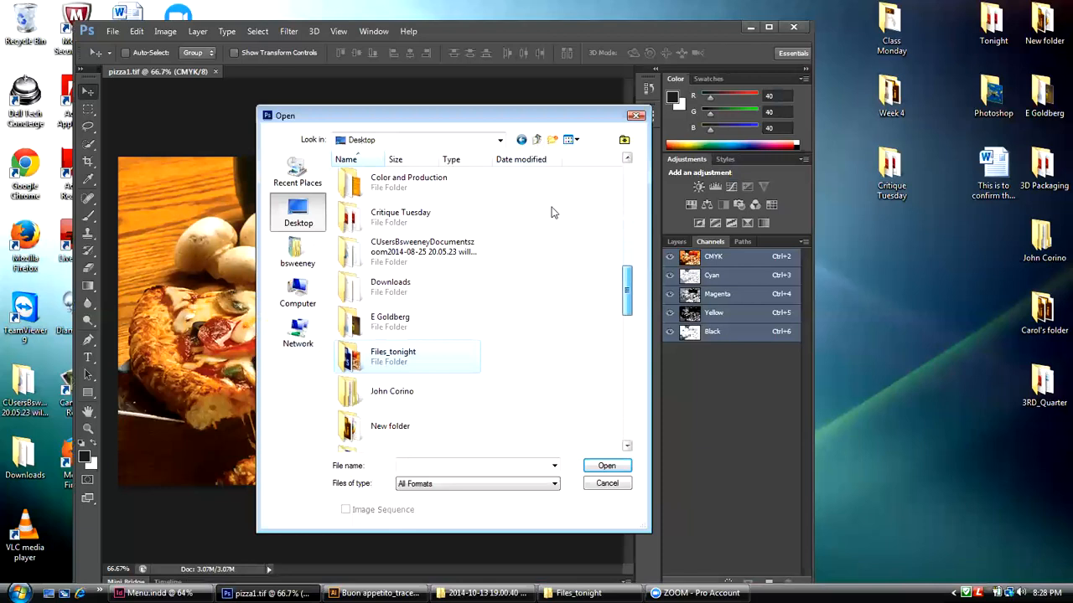
left_click_drag(624, 300, 623, 331)
double_click(359, 342)
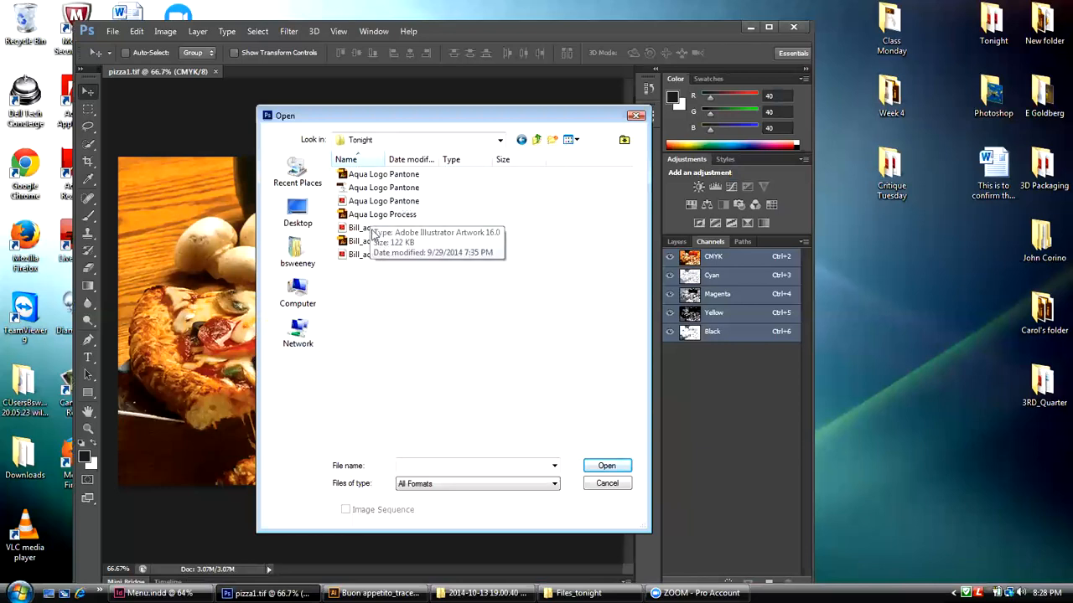
left_click(538, 141)
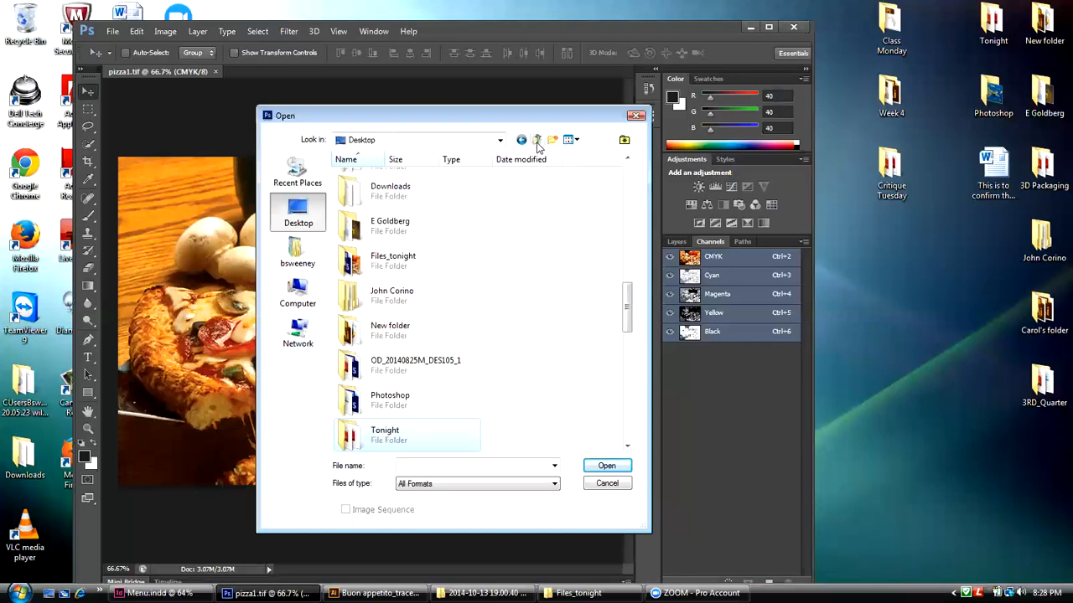
left_click_drag(624, 298, 626, 317)
double_click(350, 364)
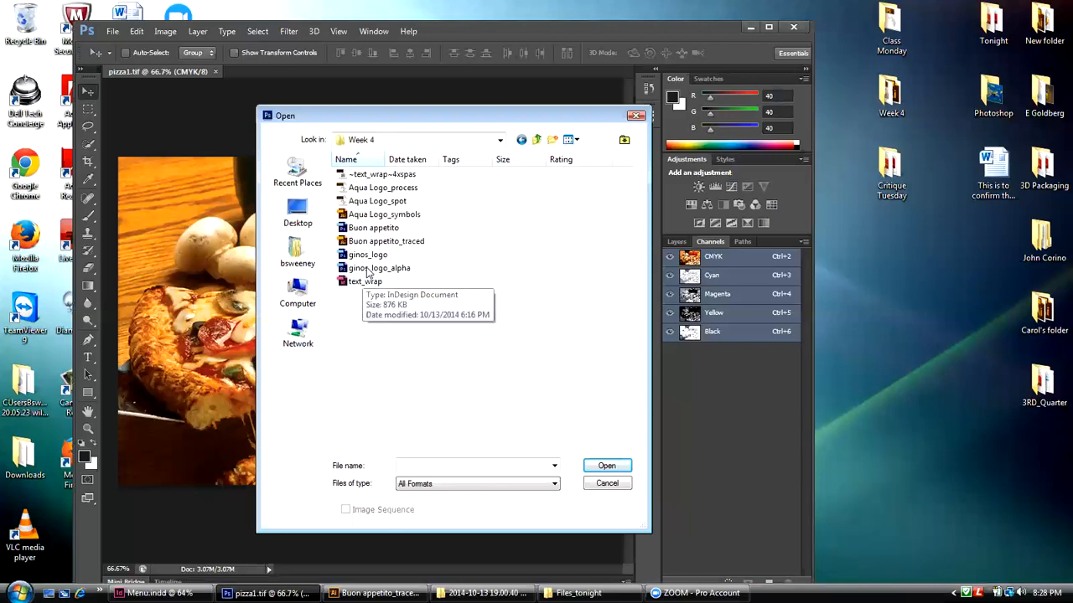
left_click(376, 216)
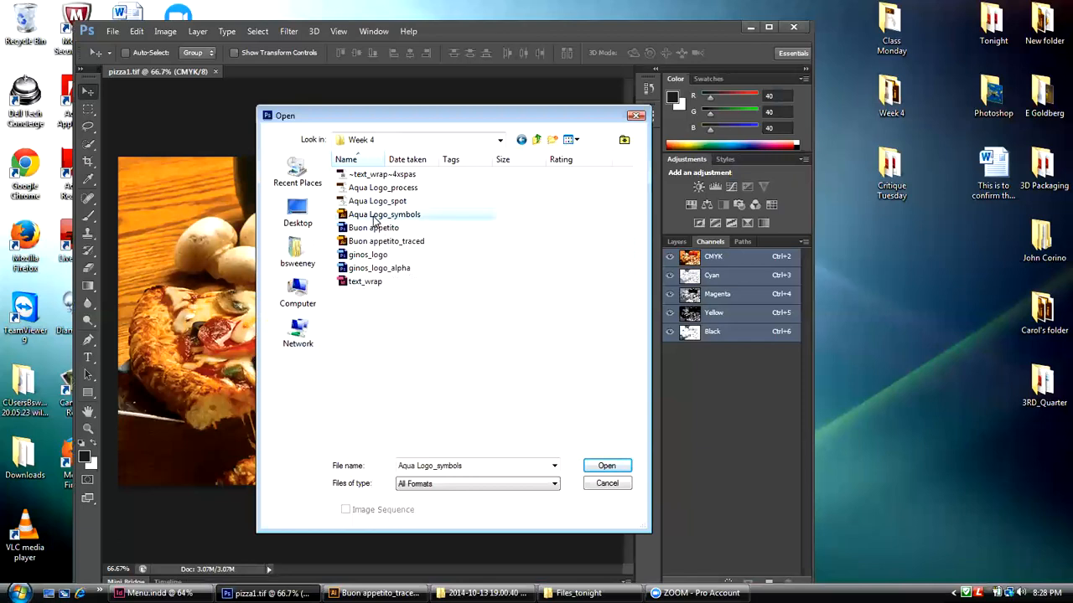
left_click(595, 464)
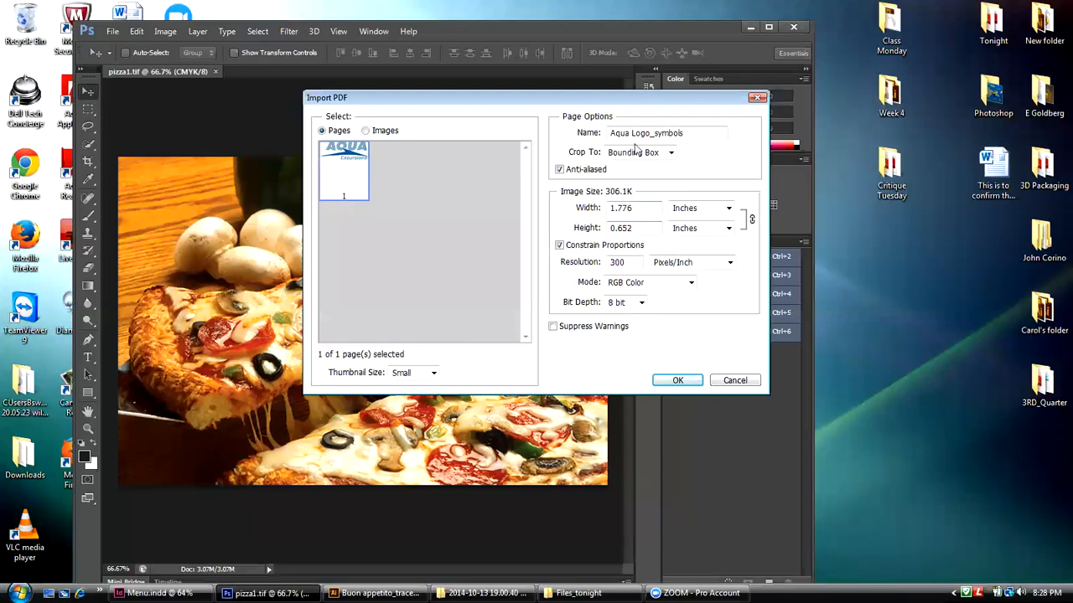
left_click(756, 100)
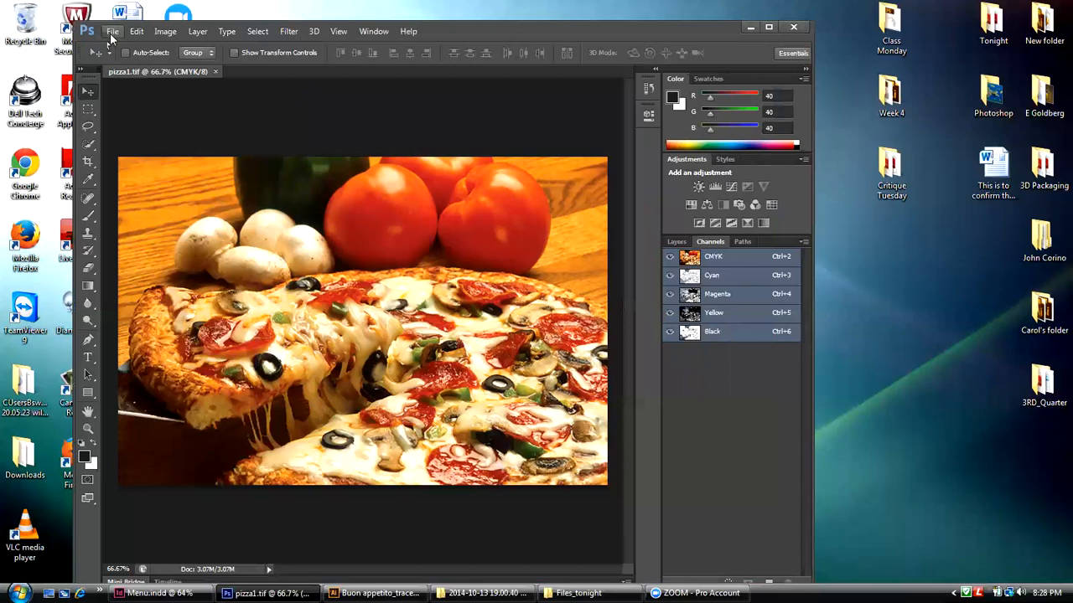
Step: Start opening another file and browse to the 4 Assessment 4 final folder inside OD_20140825M_DES105_1 on the Desktop
left_click(111, 32)
left_click(120, 53)
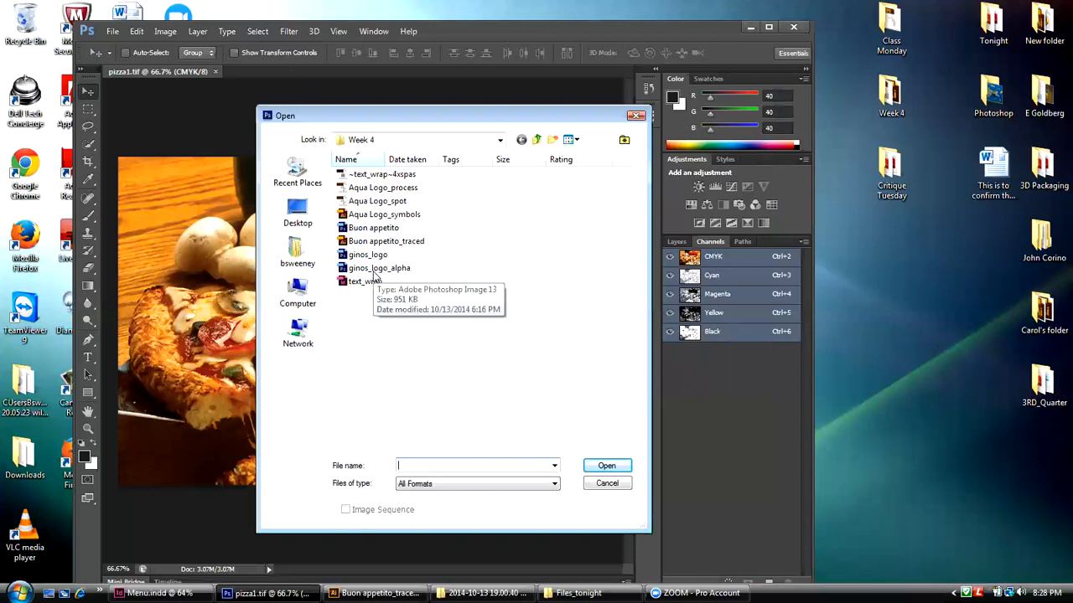
left_click(536, 139)
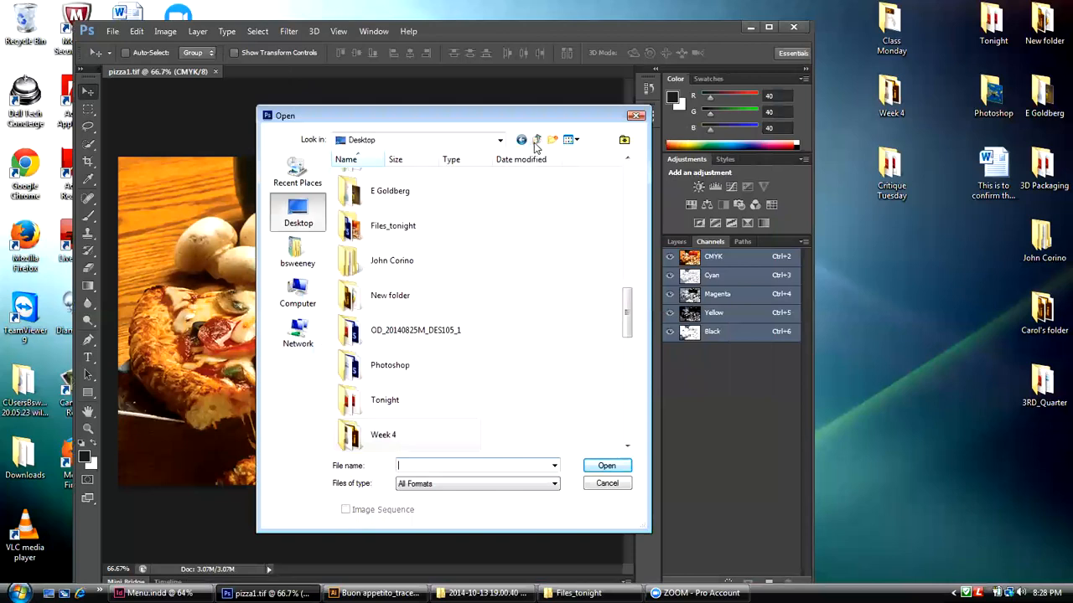
mouse_move(624, 311)
left_mouse_down()
mouse_move(625, 370)
mouse_move(620, 260)
mouse_move(614, 478)
left_mouse_up()
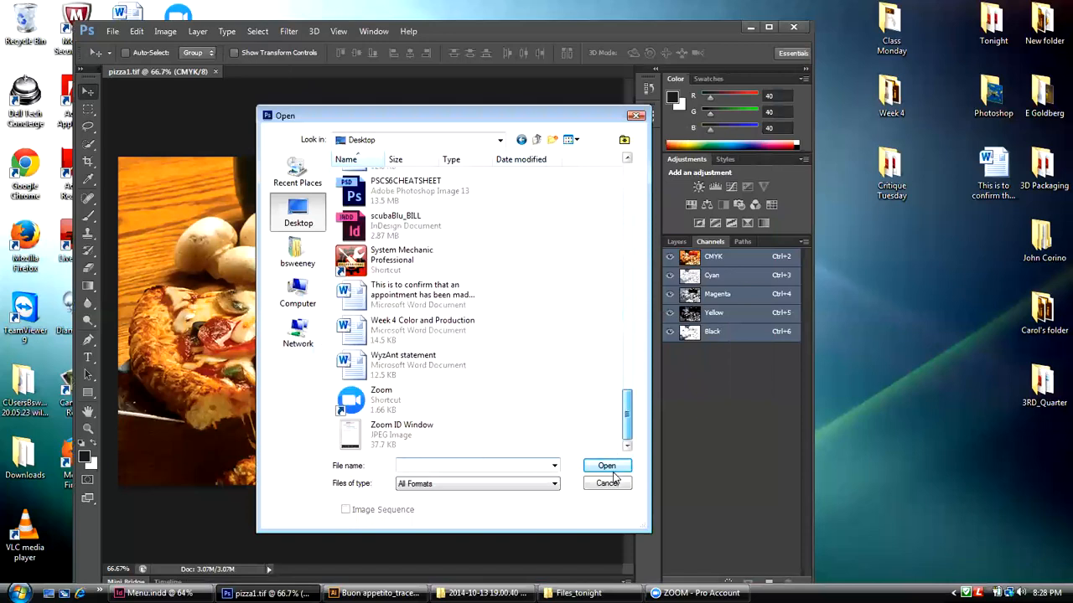
left_click_drag(624, 436, 607, 301)
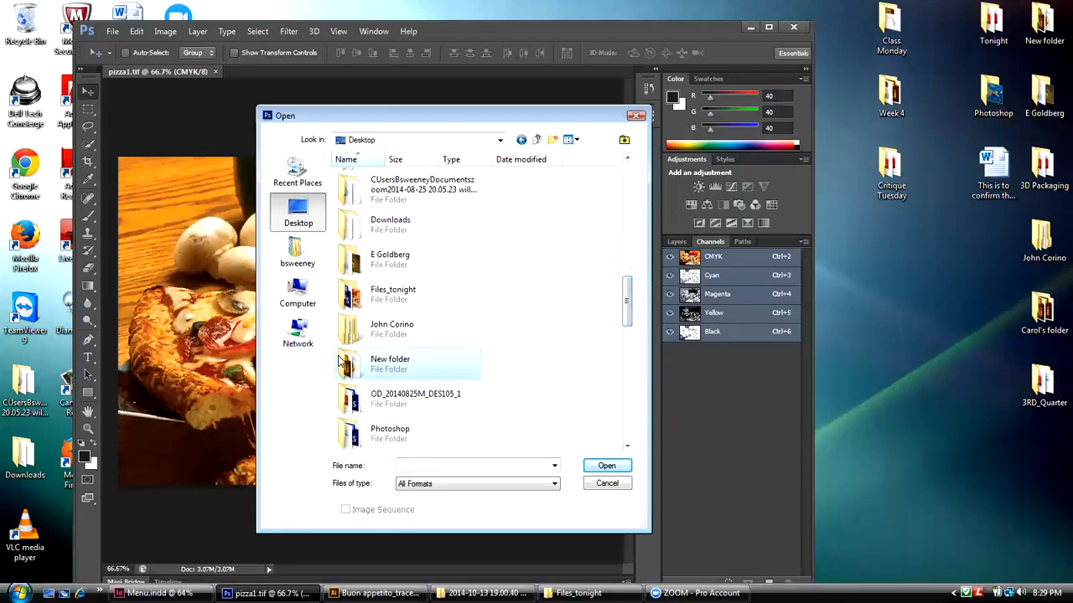
double_click(350, 401)
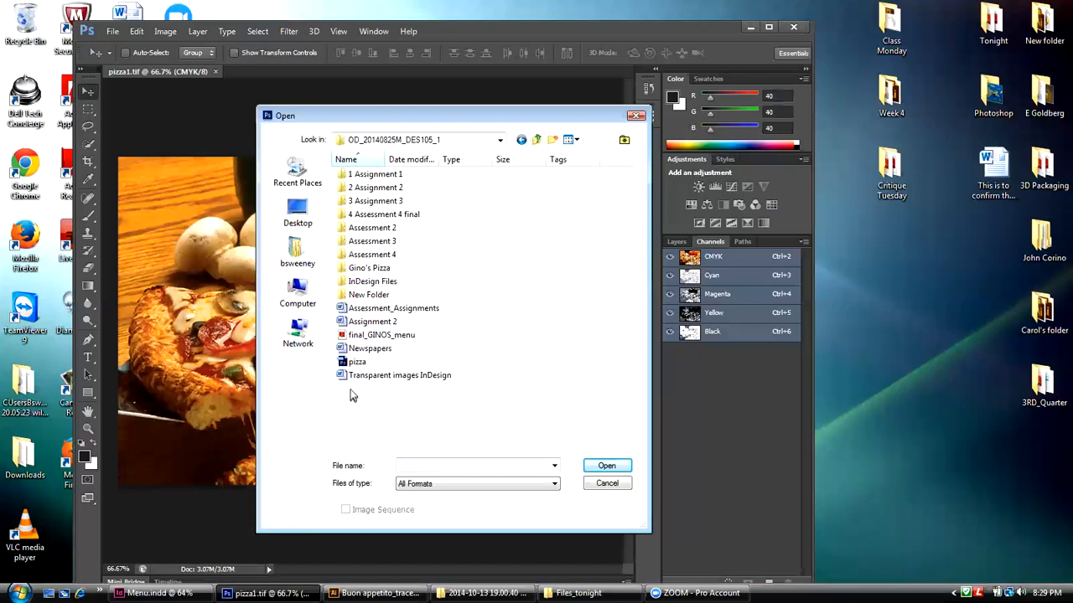
double_click(382, 216)
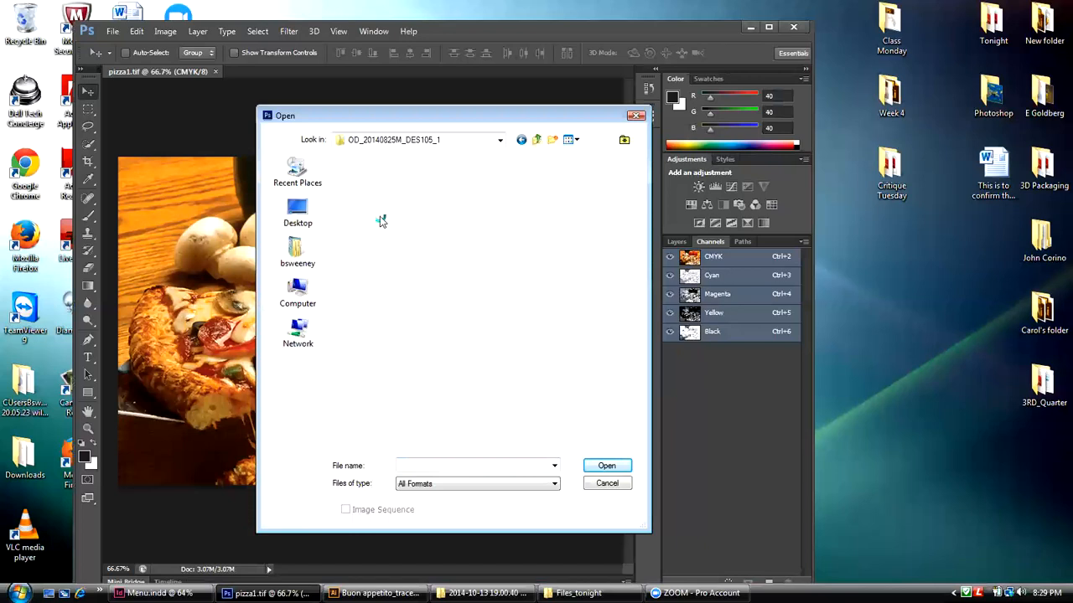
Step: Open the banner artwork, importing its page at 300 pixels/inch in the U.S. Web Coated CMYK mode
left_click(364, 242)
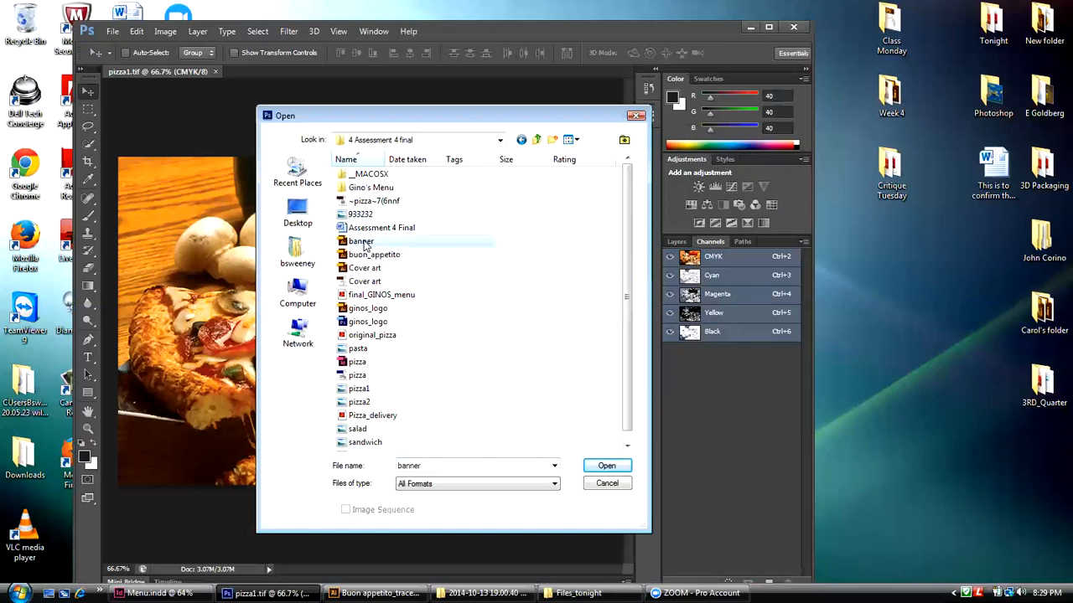
left_click(607, 467)
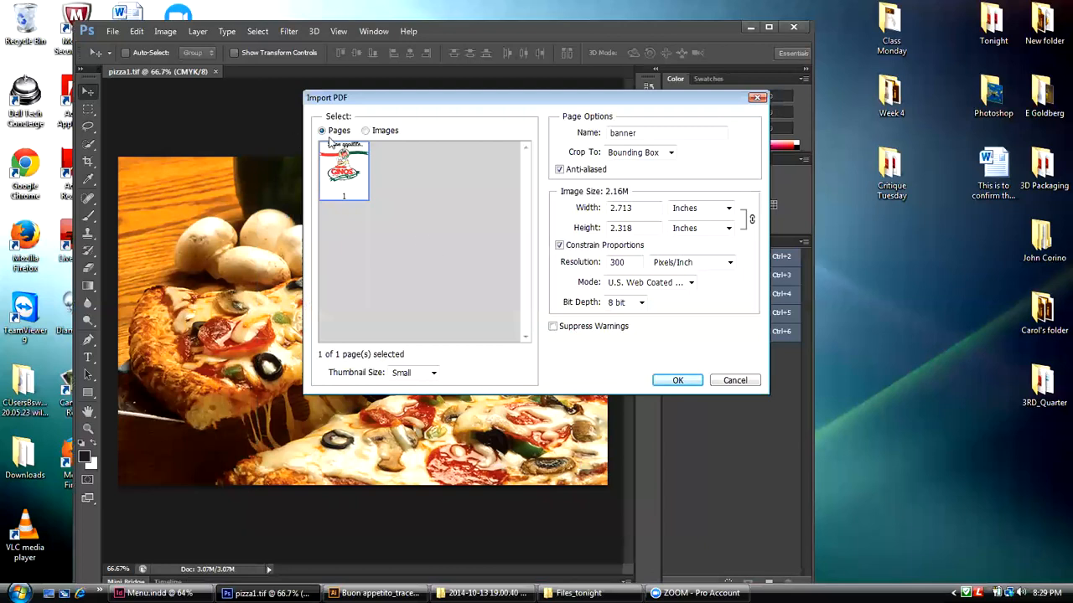
left_click(681, 382)
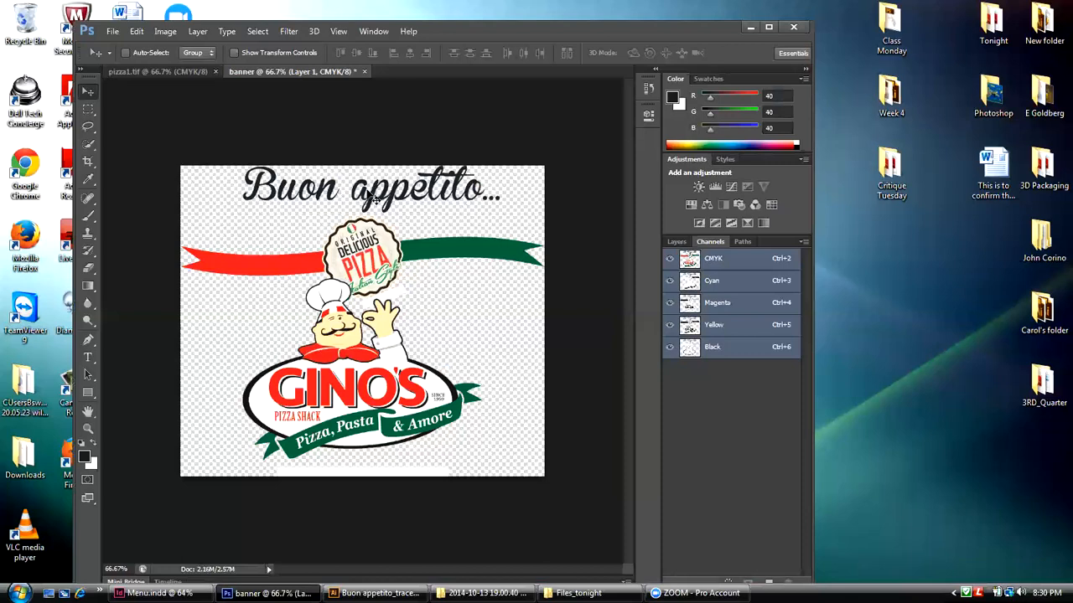
Step: Set the banner's canvas width to 3.25 inches with the anchor at the bottom center
left_click(170, 35)
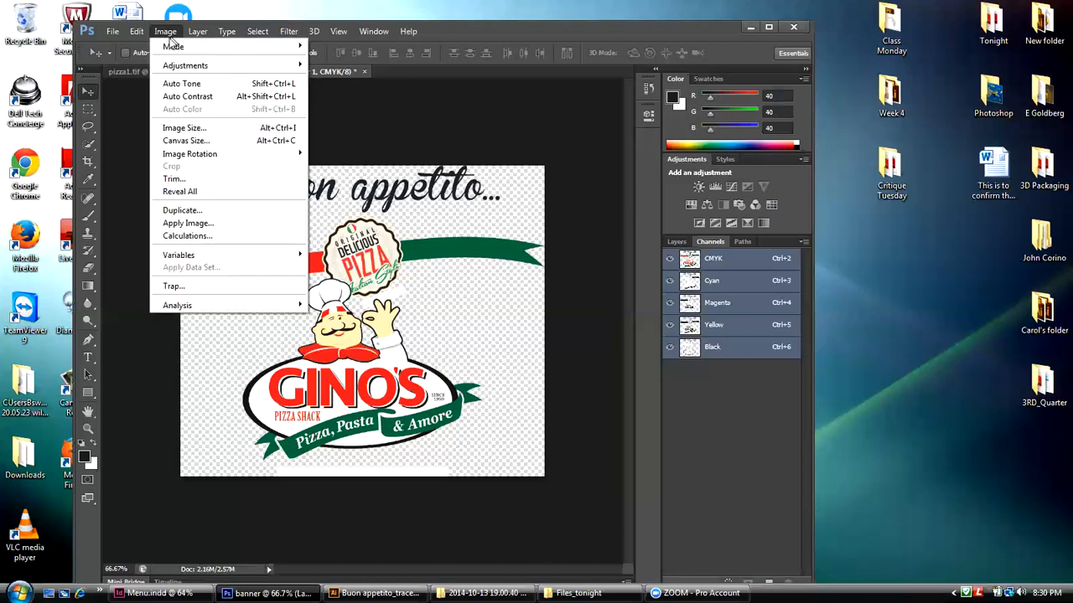
left_click(180, 140)
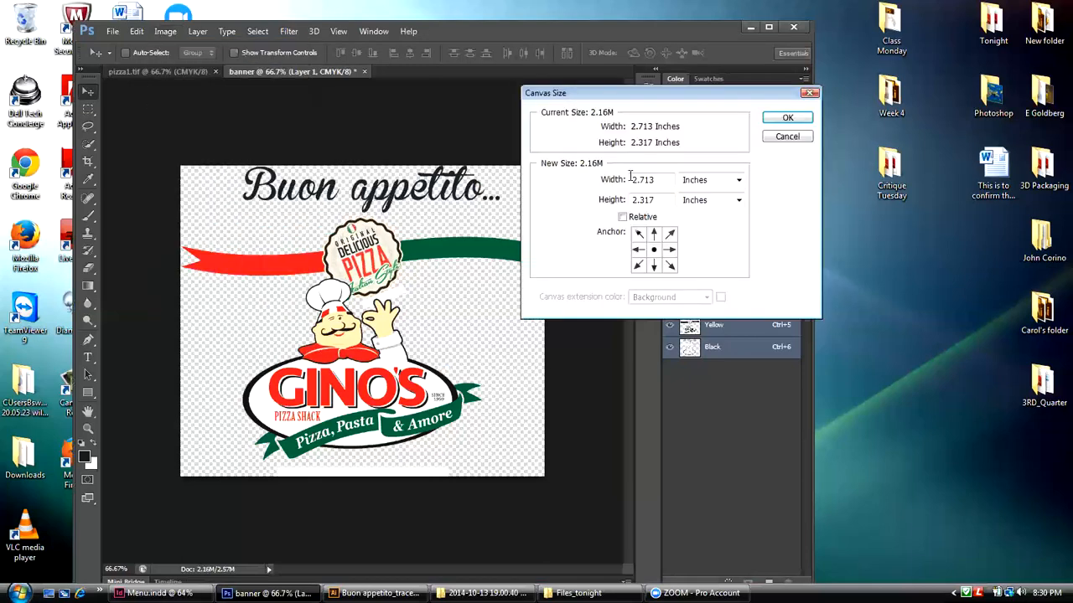
left_click_drag(677, 101, 686, 119)
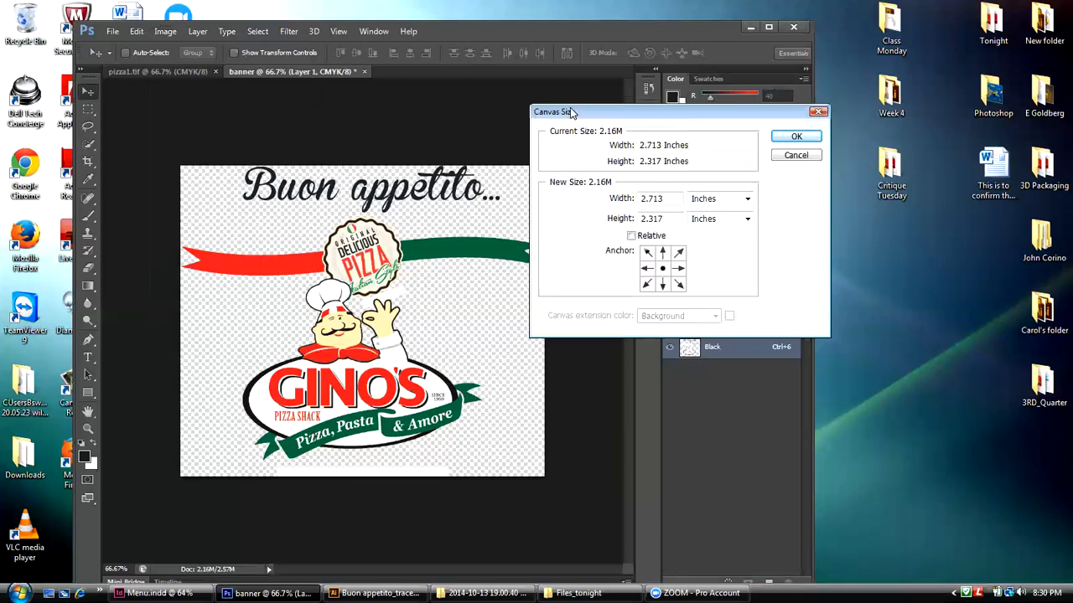
left_click_drag(569, 111, 617, 108)
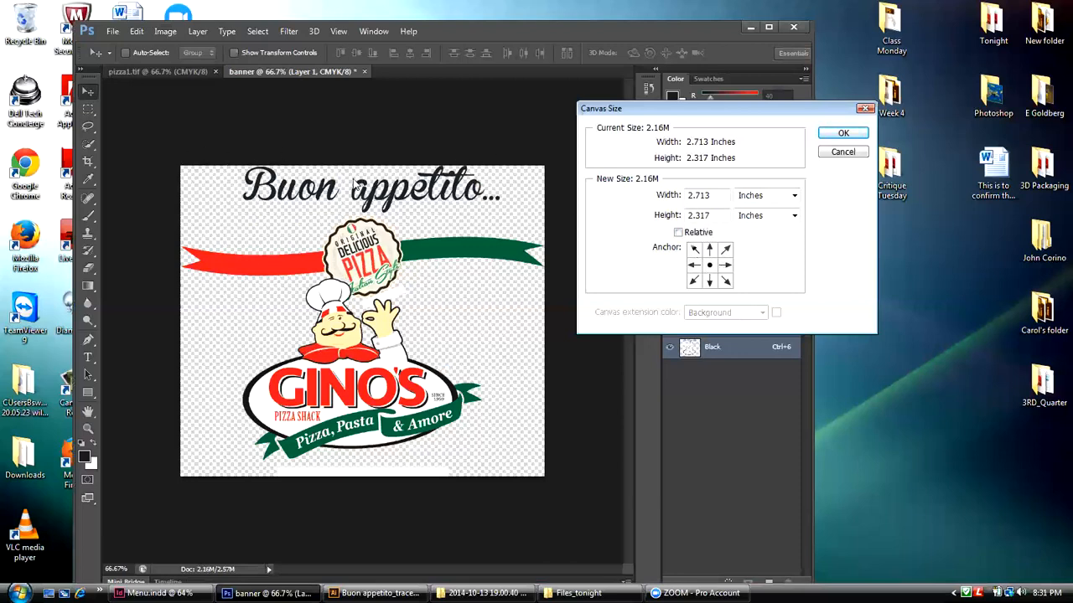
left_click(710, 283)
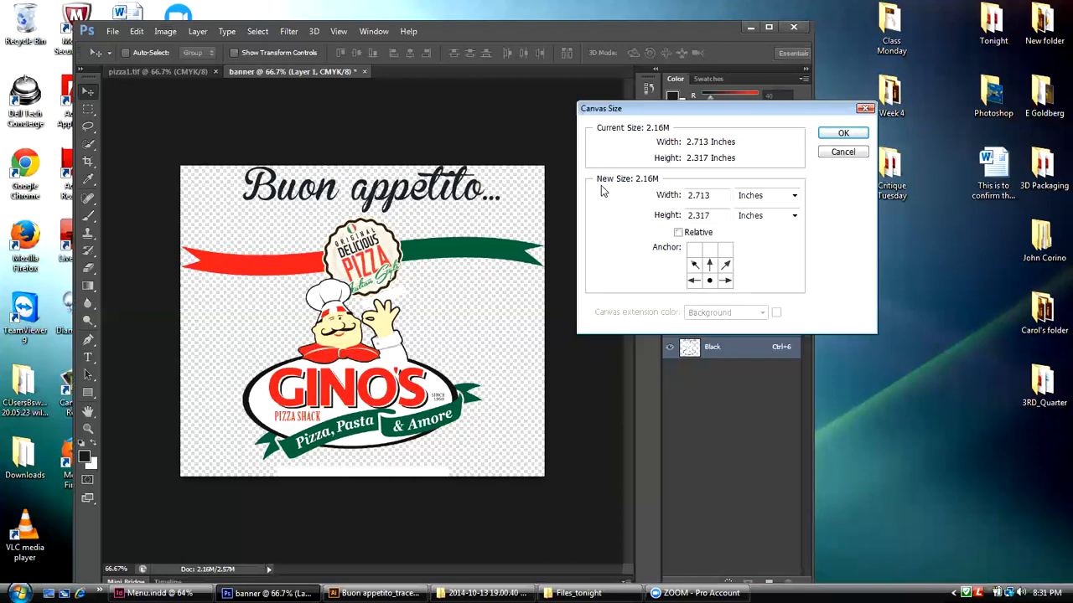
double_click(688, 195)
type("3.2")
left_click(833, 141)
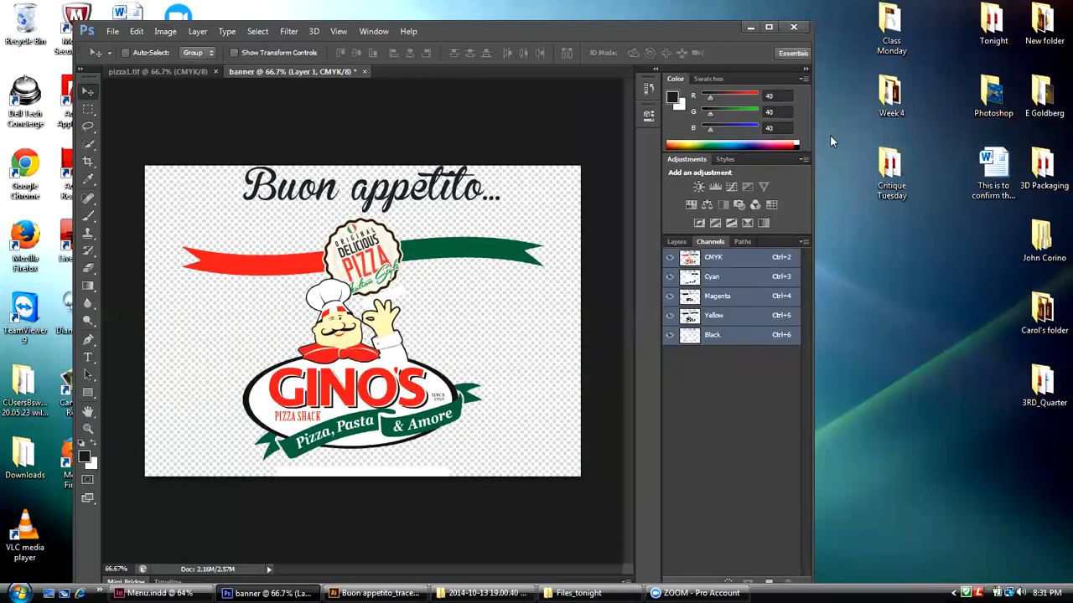
Step: Show the banner's layers and undo the canvas width change
left_click(676, 241)
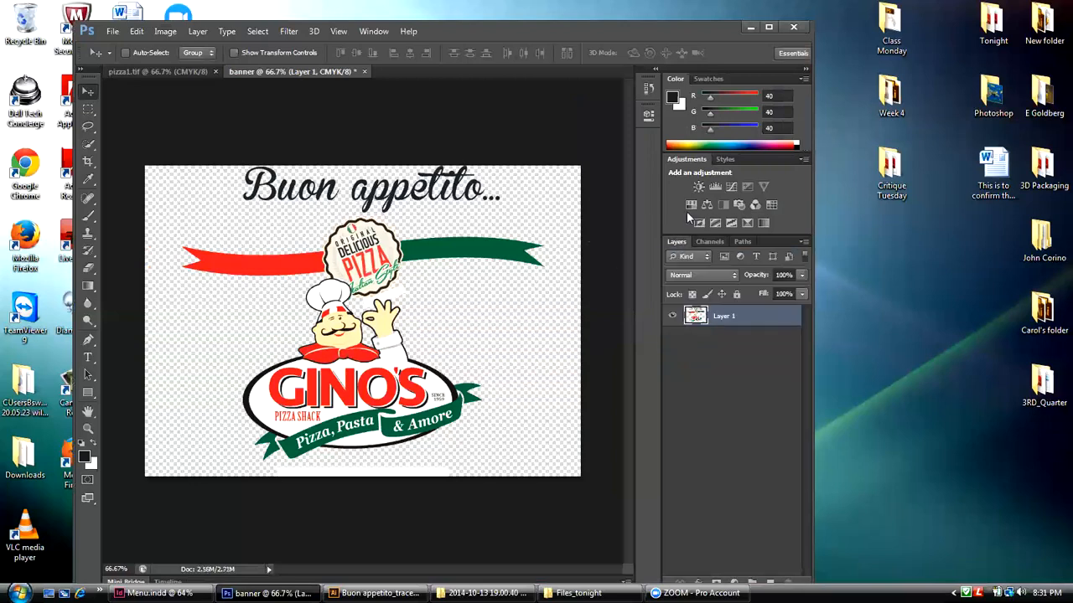
left_click(138, 31)
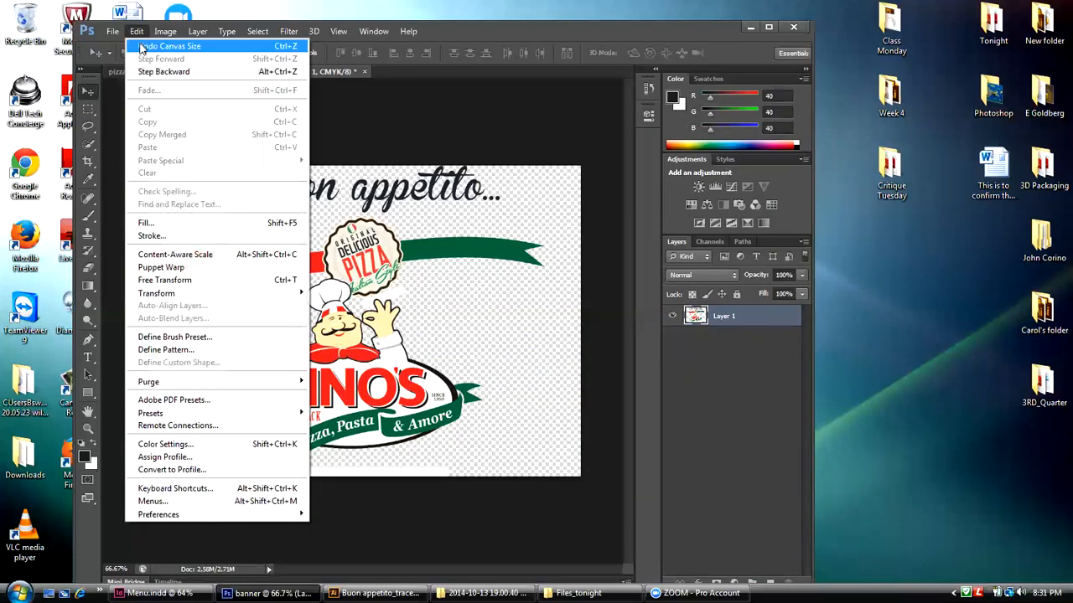
left_click(144, 72)
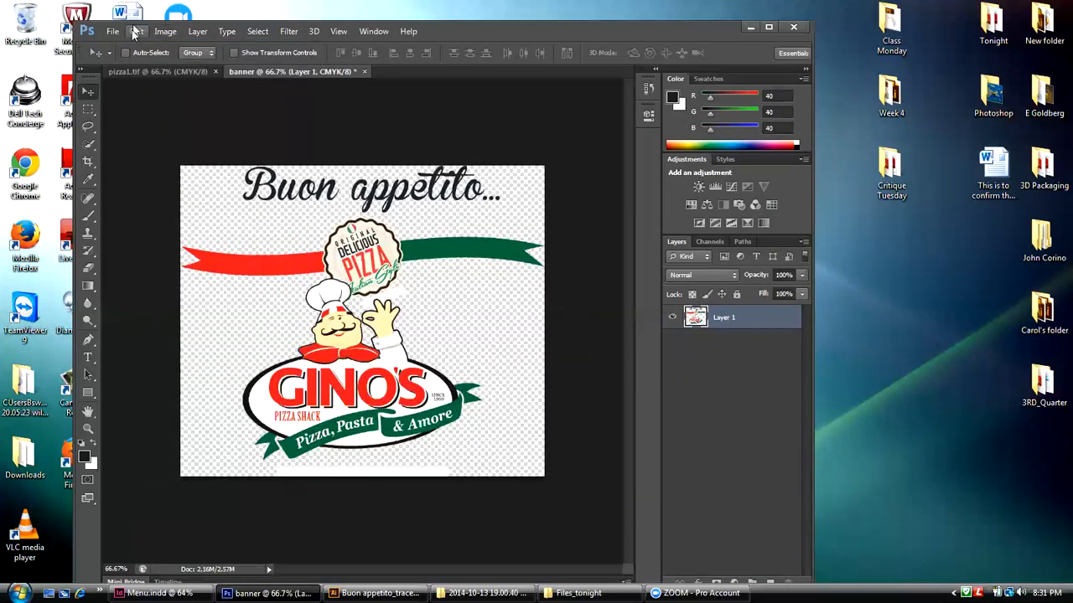
Step: Set the banner's canvas height to 3.25 inches with the anchor at the bottom center, adding the extra space above the artwork
left_click(165, 32)
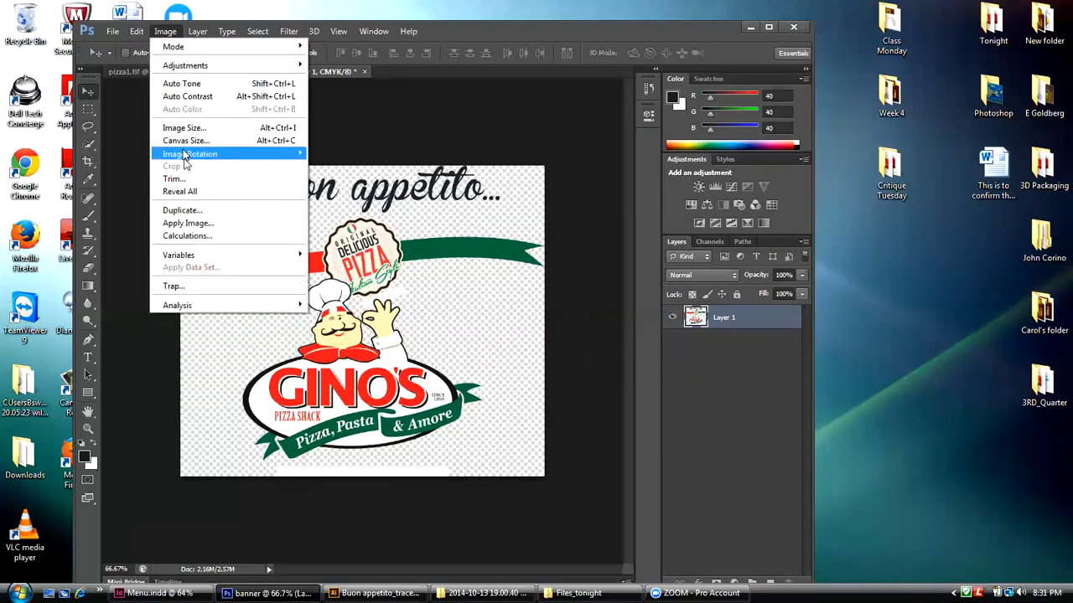
left_click(186, 141)
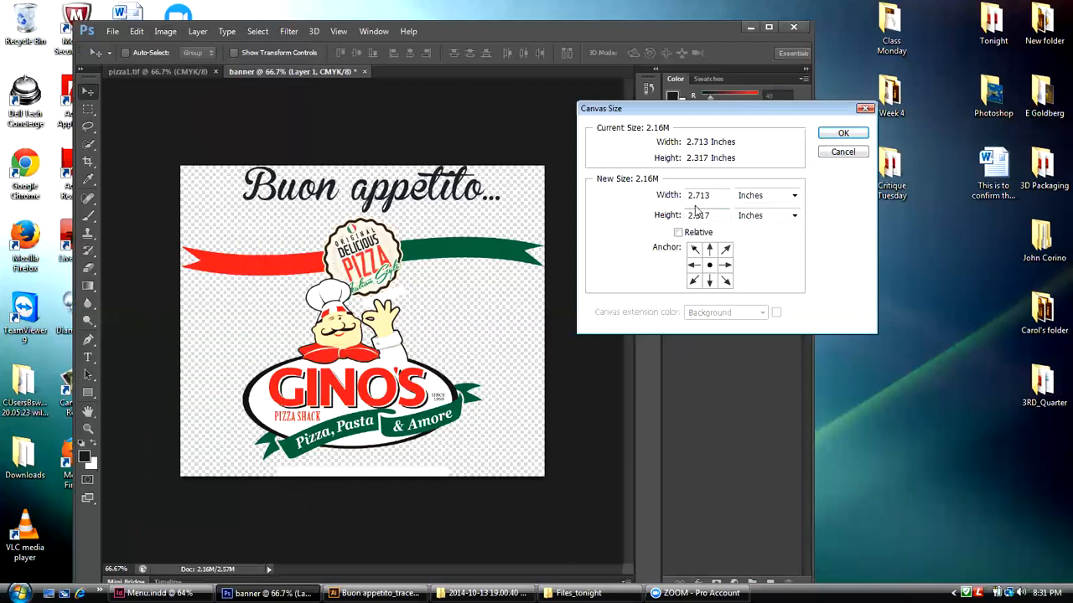
left_click(709, 282)
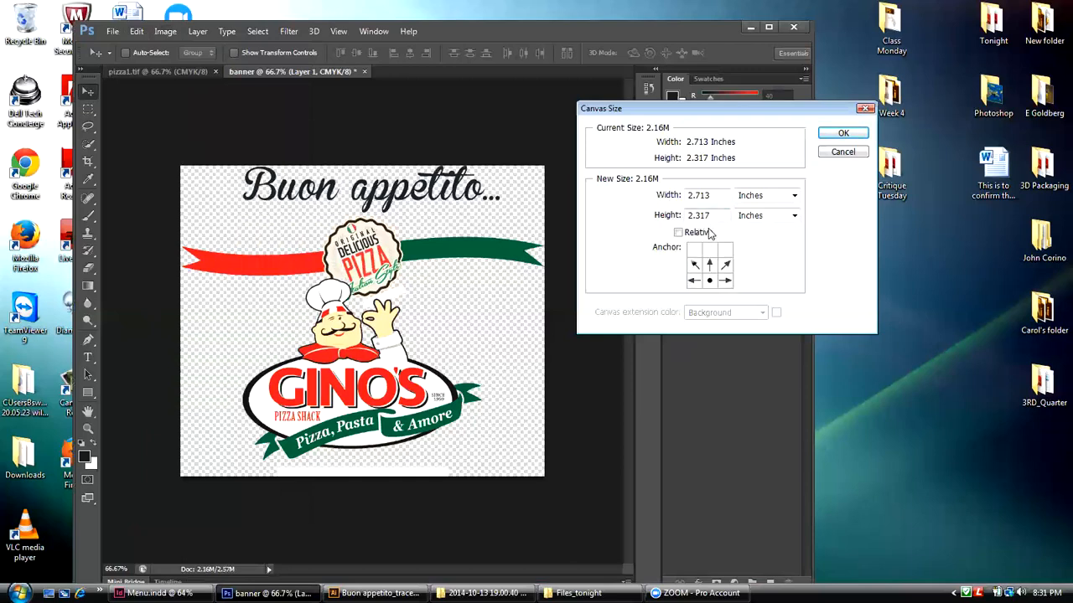
left_click_drag(709, 215, 689, 215)
type("3")
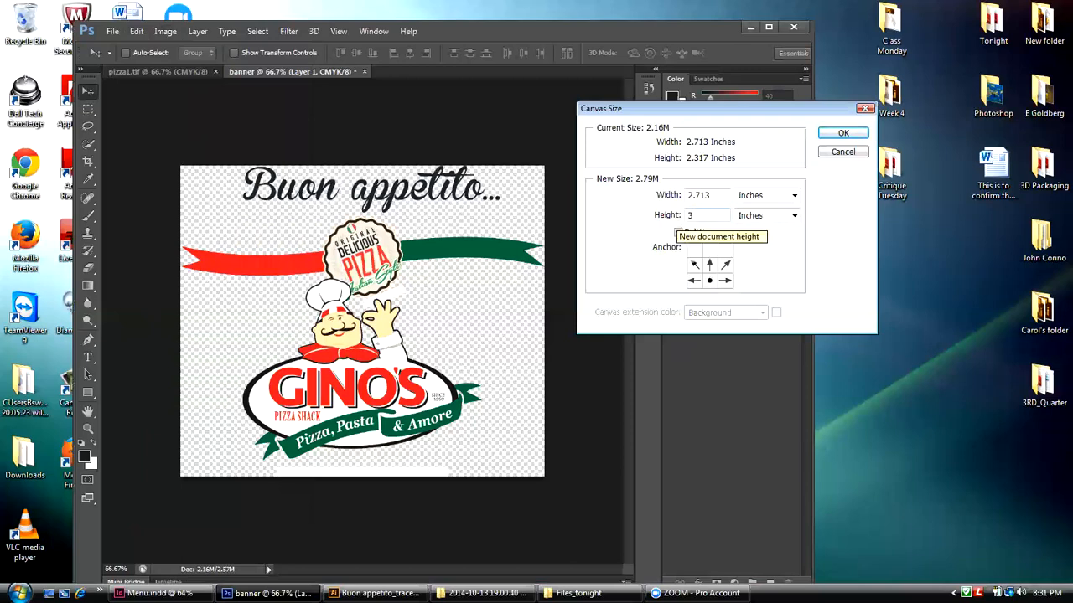
type(".25")
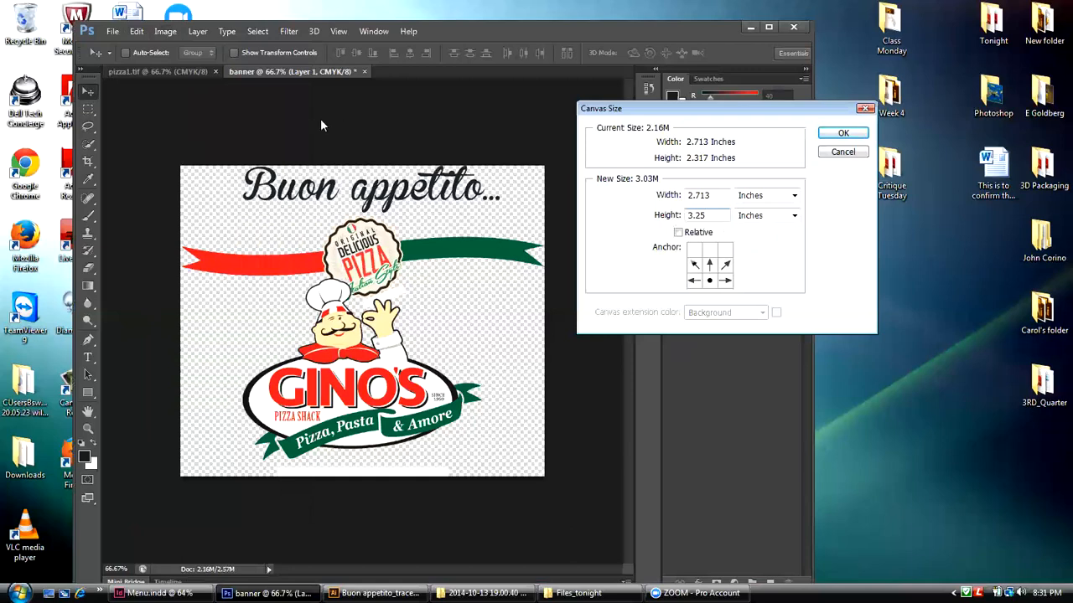
left_click(827, 140)
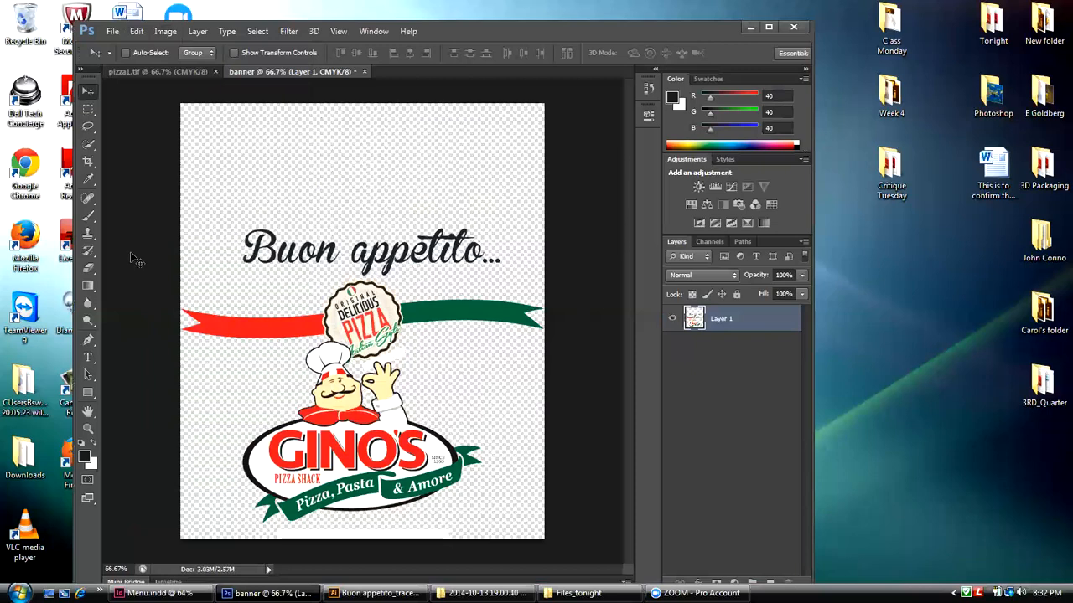
Step: Select the "Buon appetito..." lettering on the banner with a rectangular marquee and copy it
left_click(89, 111)
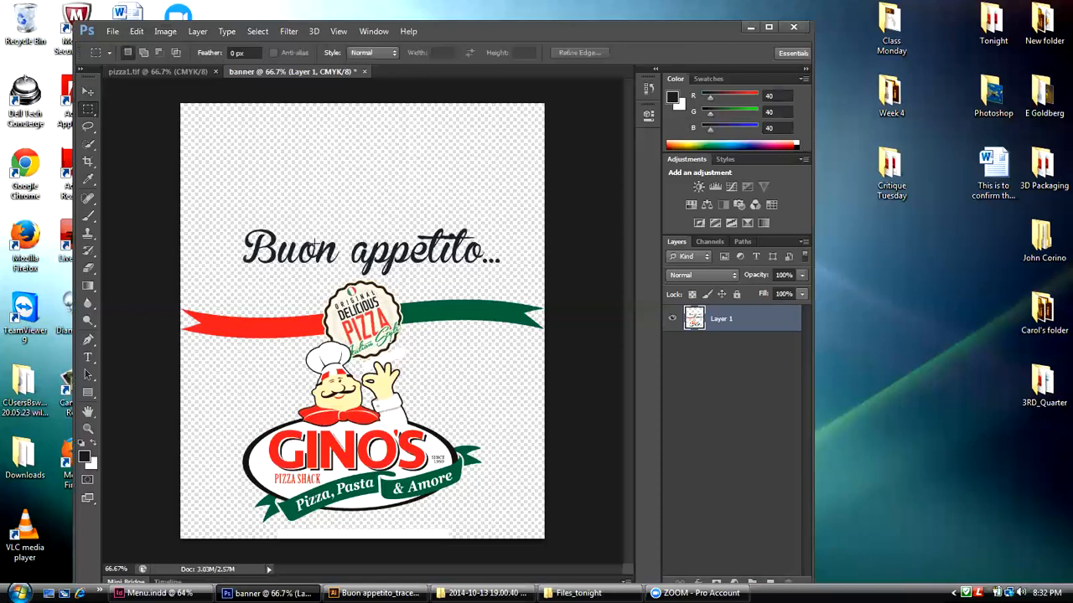
left_click_drag(236, 223, 505, 277)
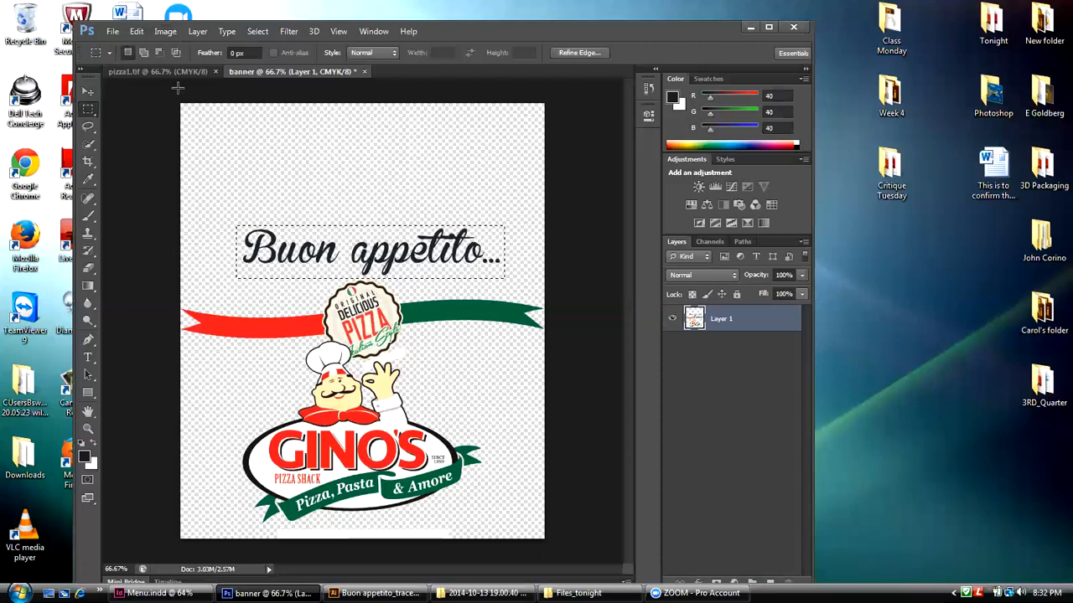
left_click(135, 31)
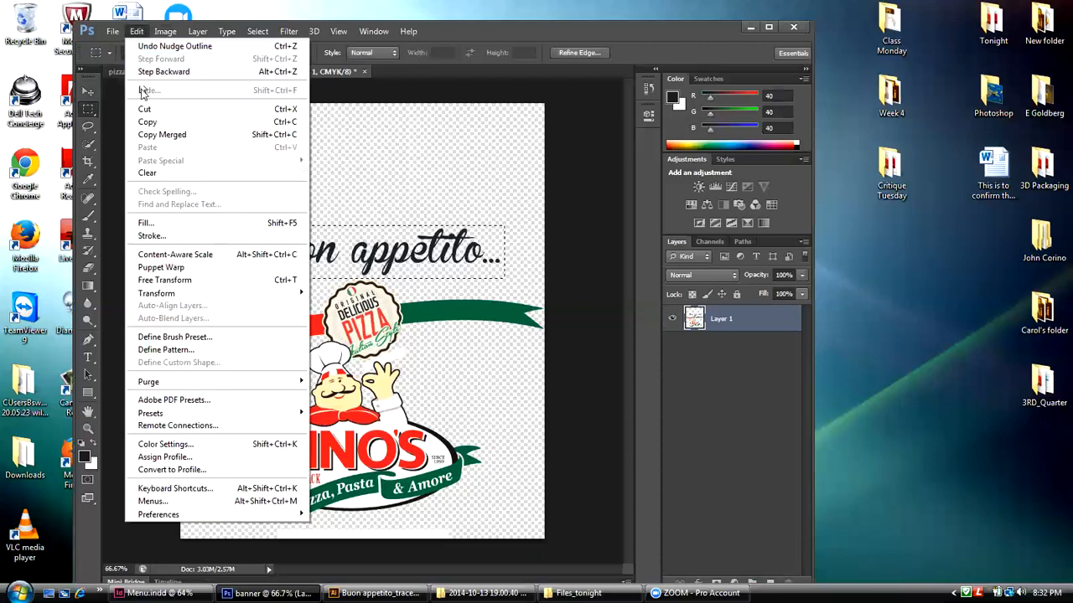
left_click(146, 123)
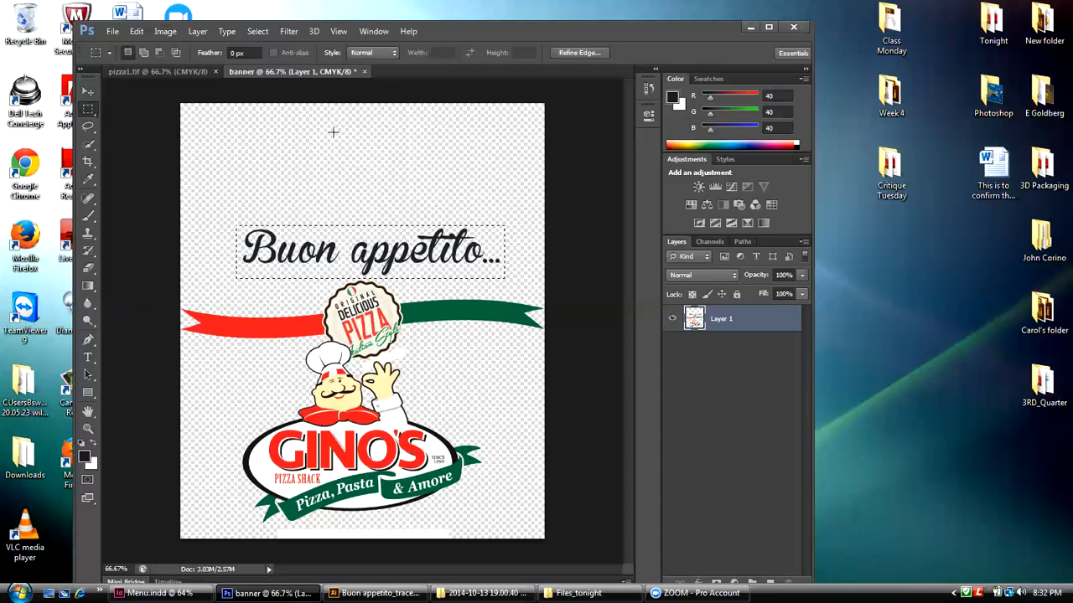
Step: Create a new document named Tag using the Clipboard preset size at 300 pixels/inch in CMYK Color
left_click(111, 32)
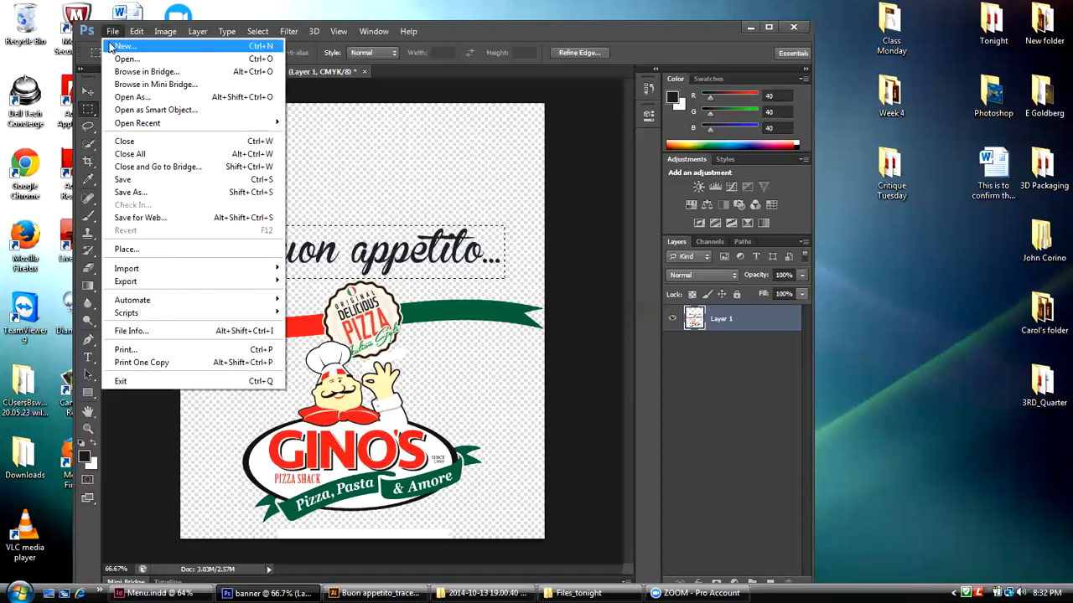
left_click(109, 46)
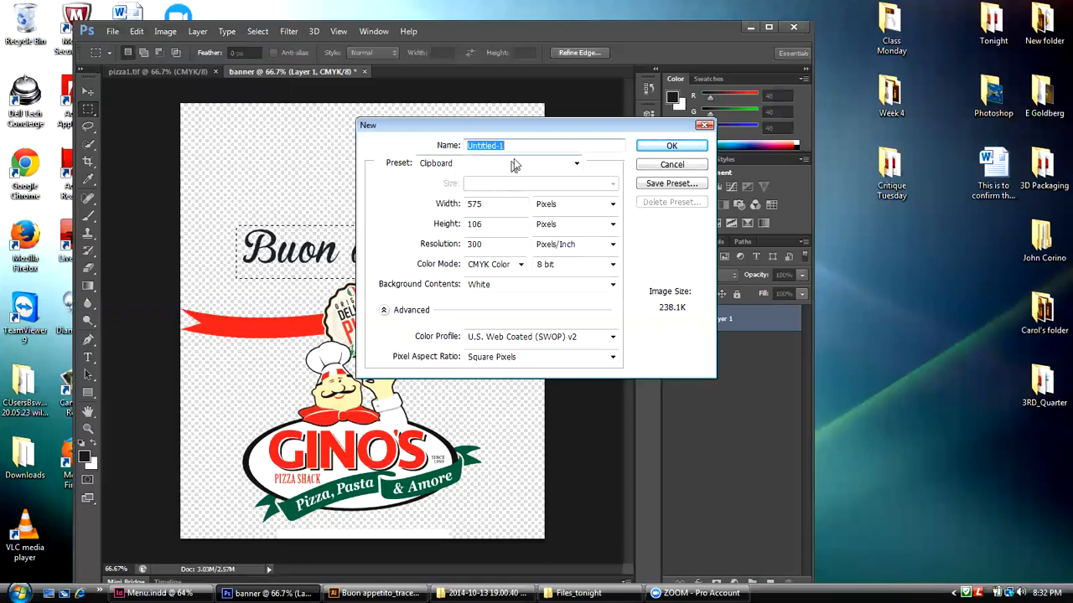
left_click_drag(528, 134, 571, 286)
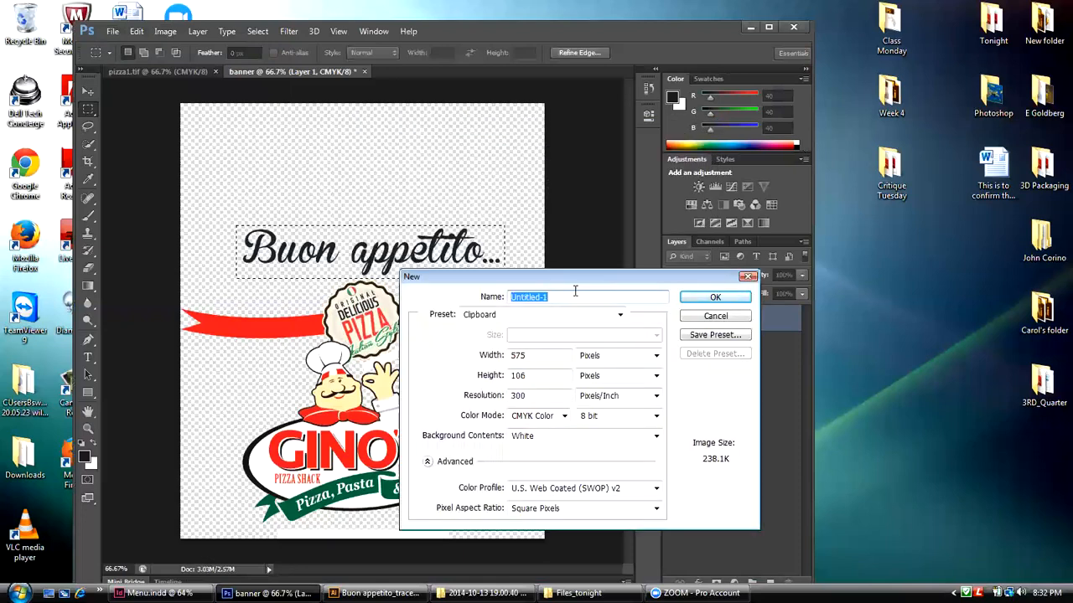
type("Tag")
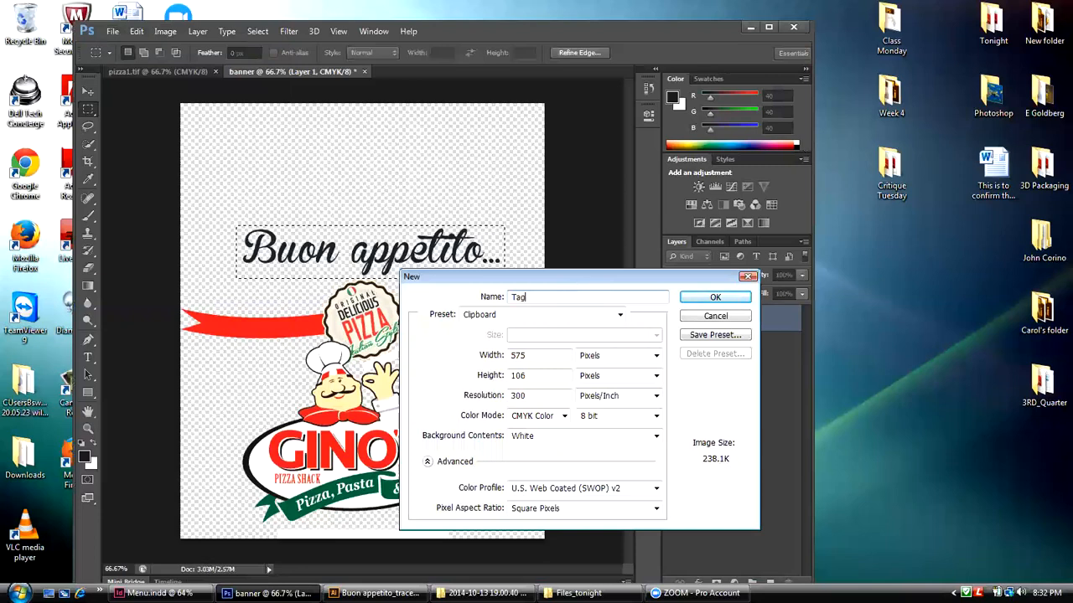
left_click(713, 299)
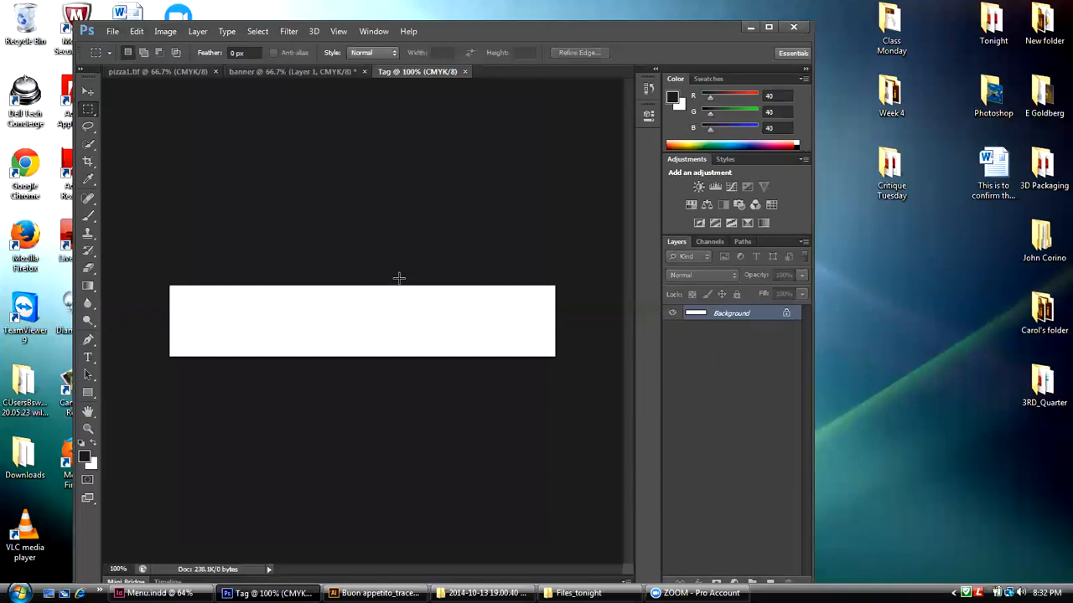
Step: Try pasting the copied lettering in place in the Tag document, undo it, and paste it normally instead
left_click(137, 31)
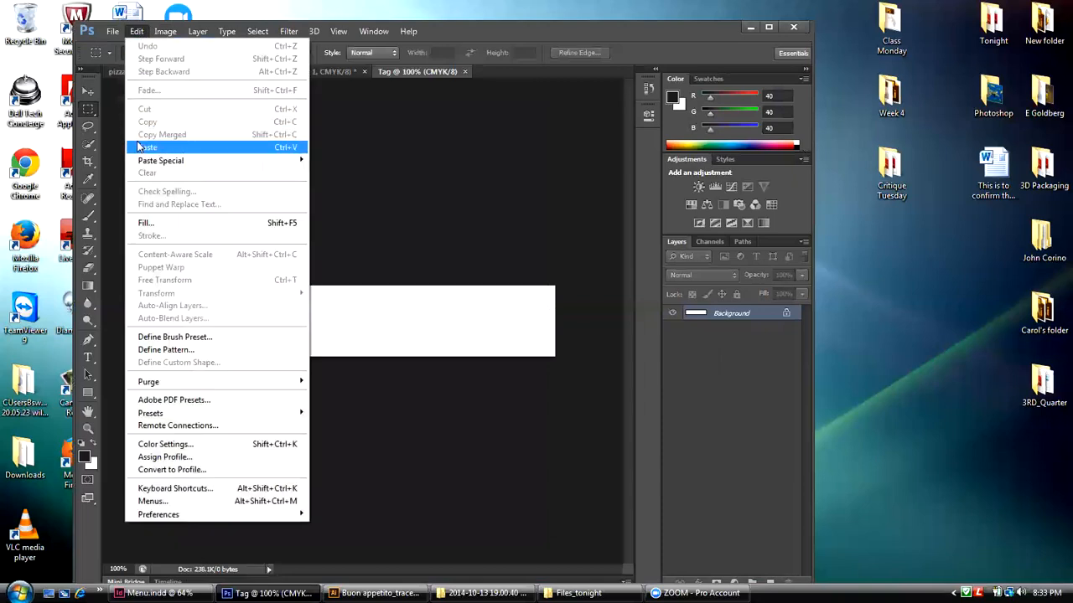
mouse_move(139, 163)
left_click(320, 160)
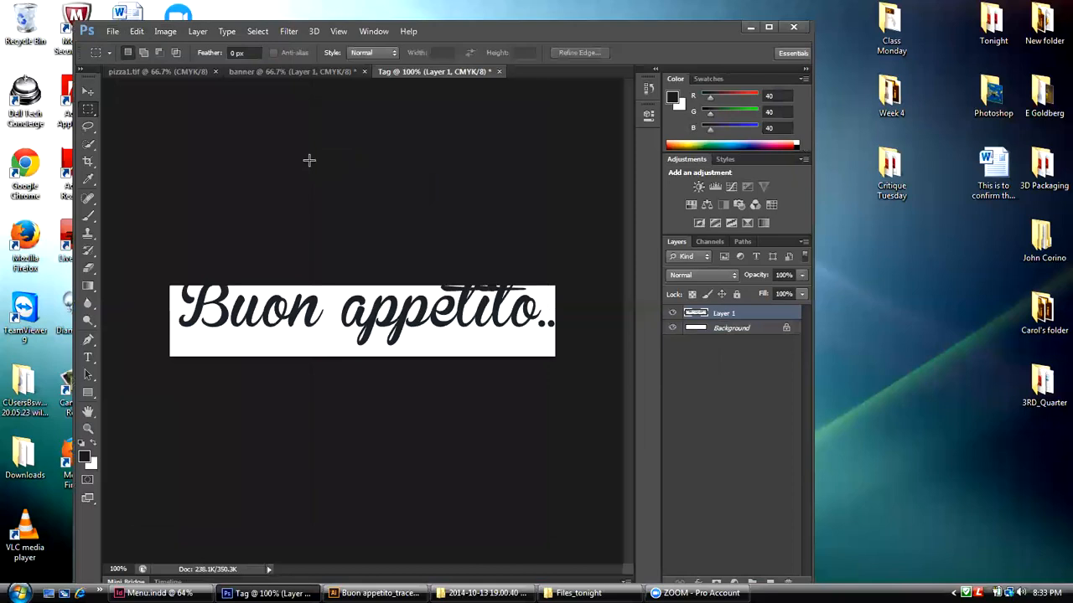
left_click(136, 31)
left_click(151, 46)
left_click(136, 31)
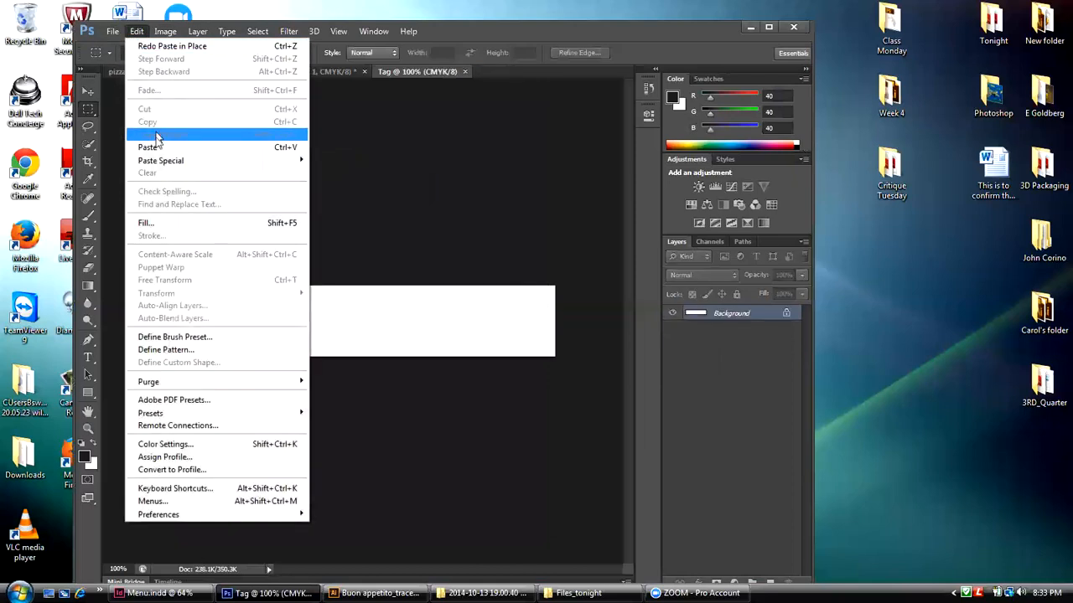
left_click(152, 146)
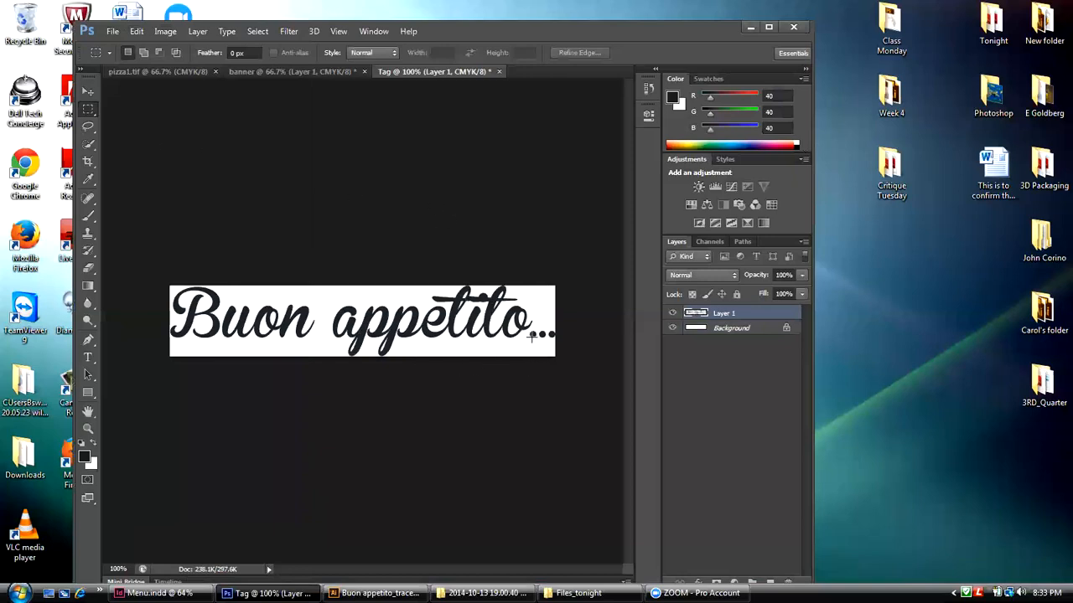
Step: Set the Tag document's canvas to 2 inches wide and 1 inch high with the anchor in the center
left_click(167, 31)
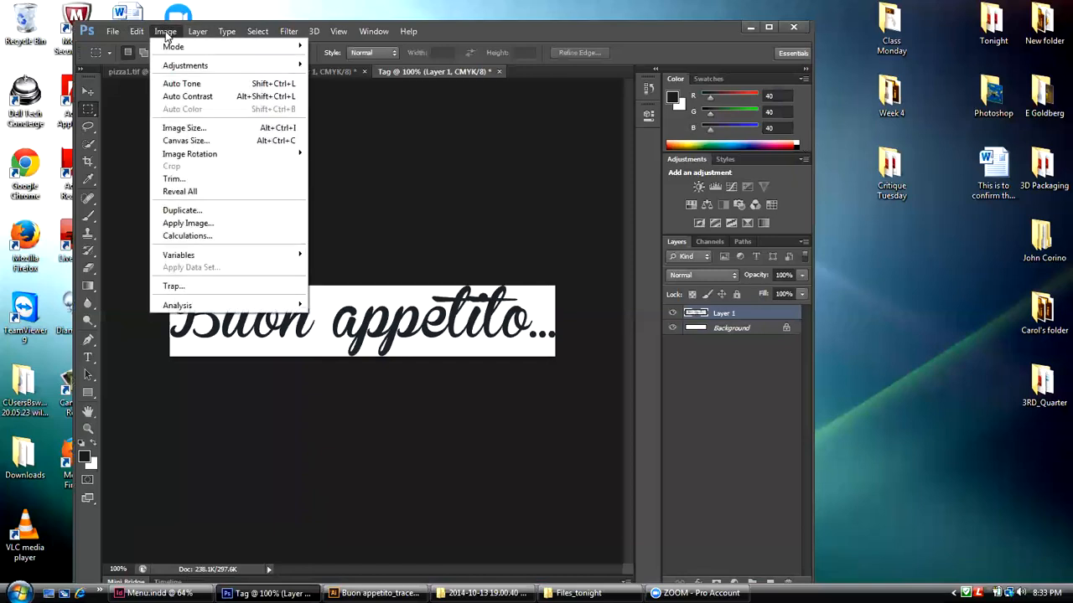
left_click(181, 143)
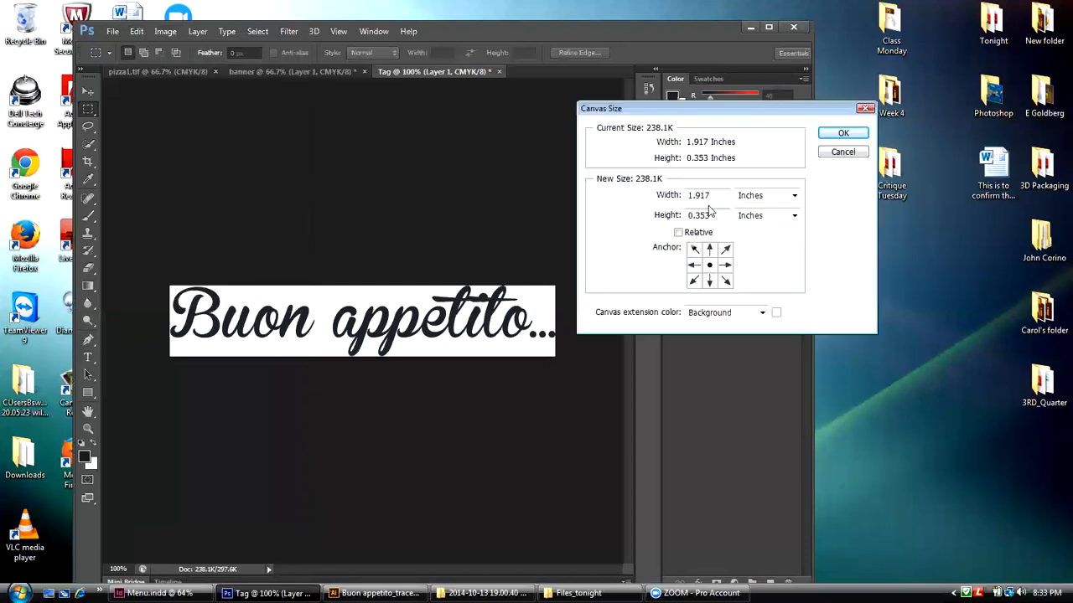
left_click_drag(712, 194, 689, 194)
type("2")
left_click_drag(687, 215, 712, 216)
type("1")
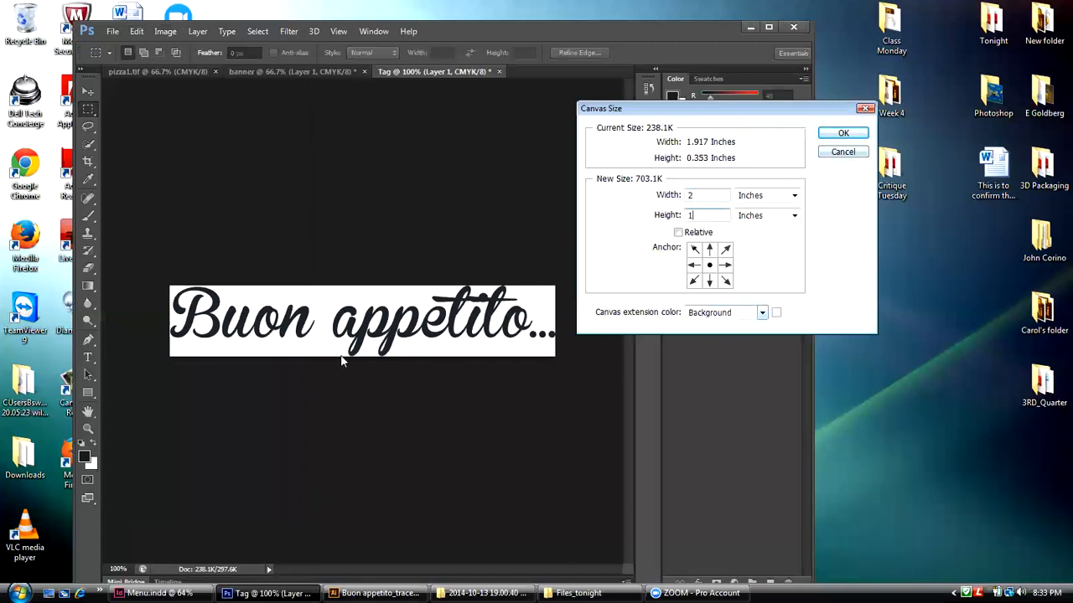
left_click(852, 132)
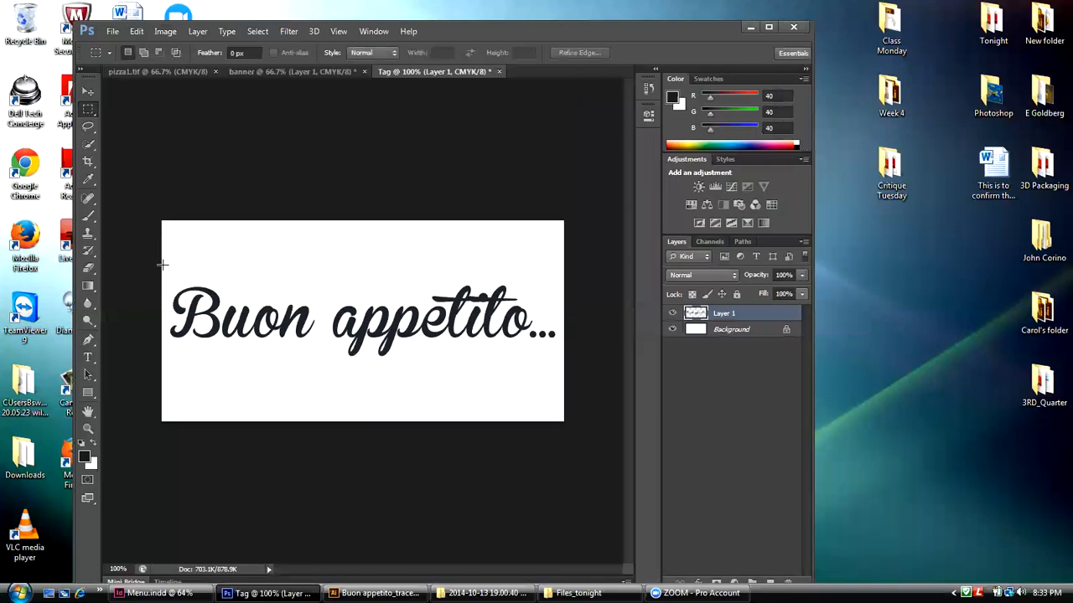
Step: Crop the Tag image to a full-width rectangle around the lettering and close the document without saving
left_click_drag(168, 266, 563, 378)
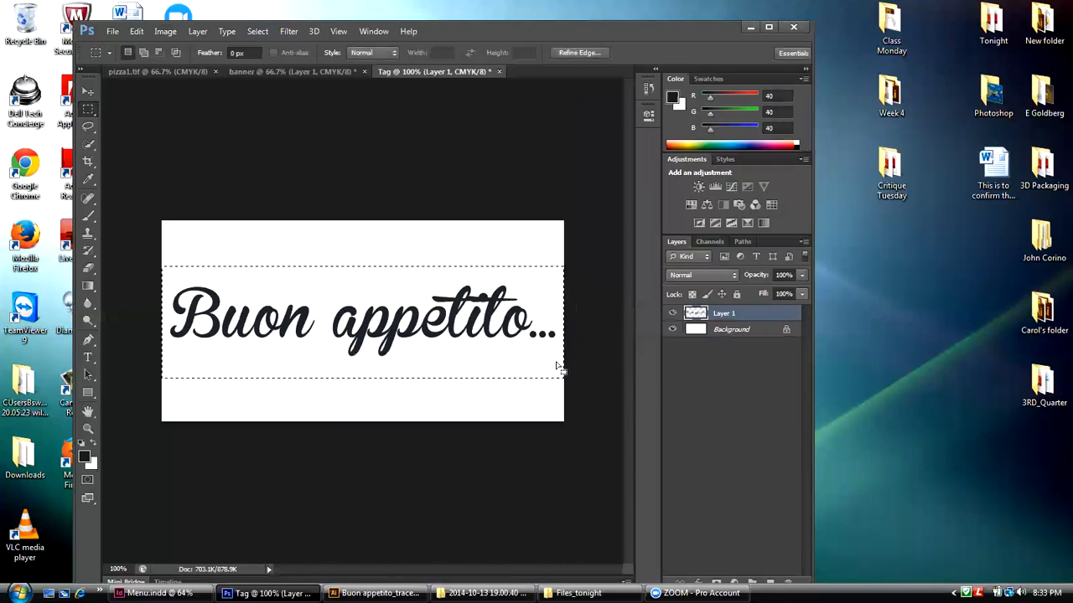
left_click(165, 31)
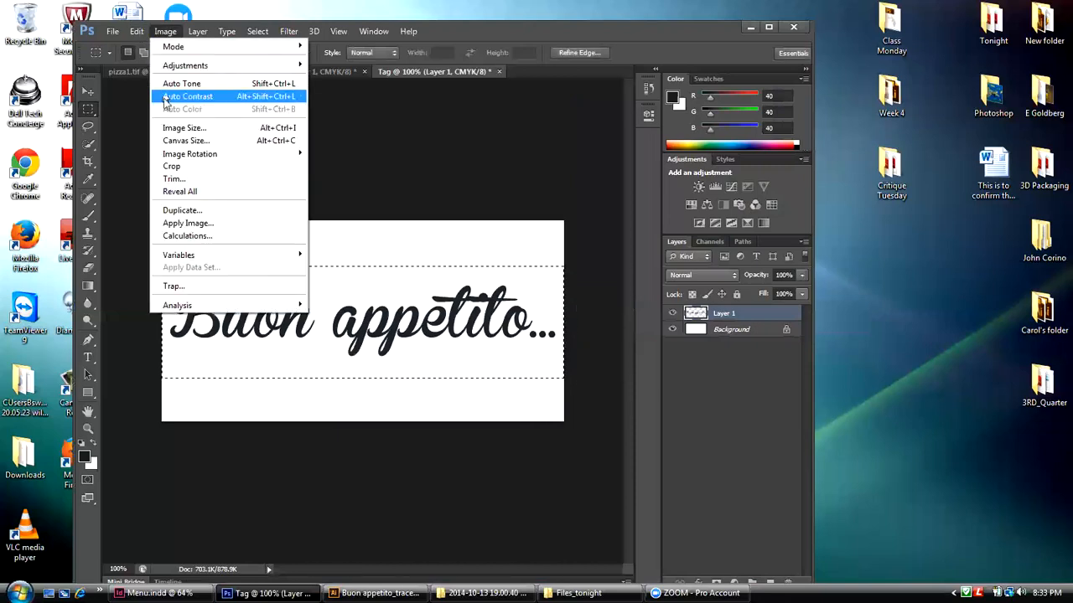
left_click(171, 167)
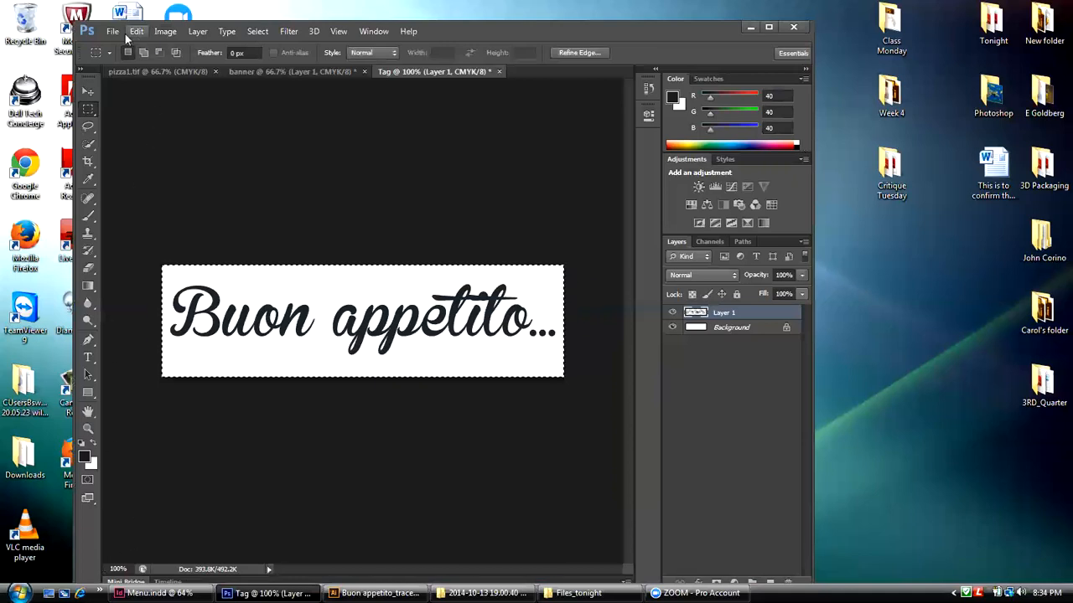
left_click(499, 72)
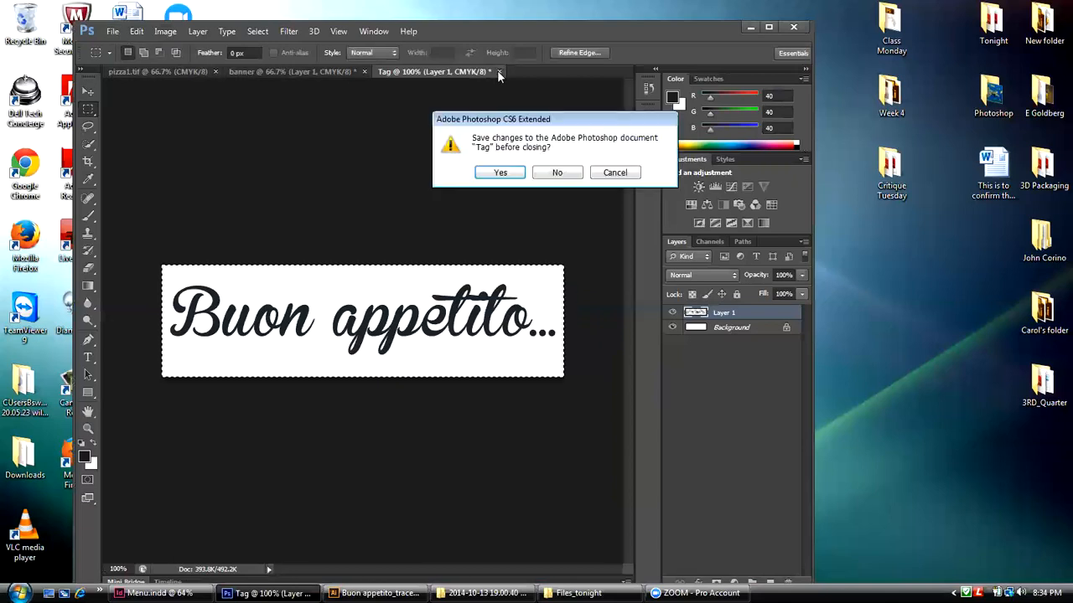
left_click(538, 173)
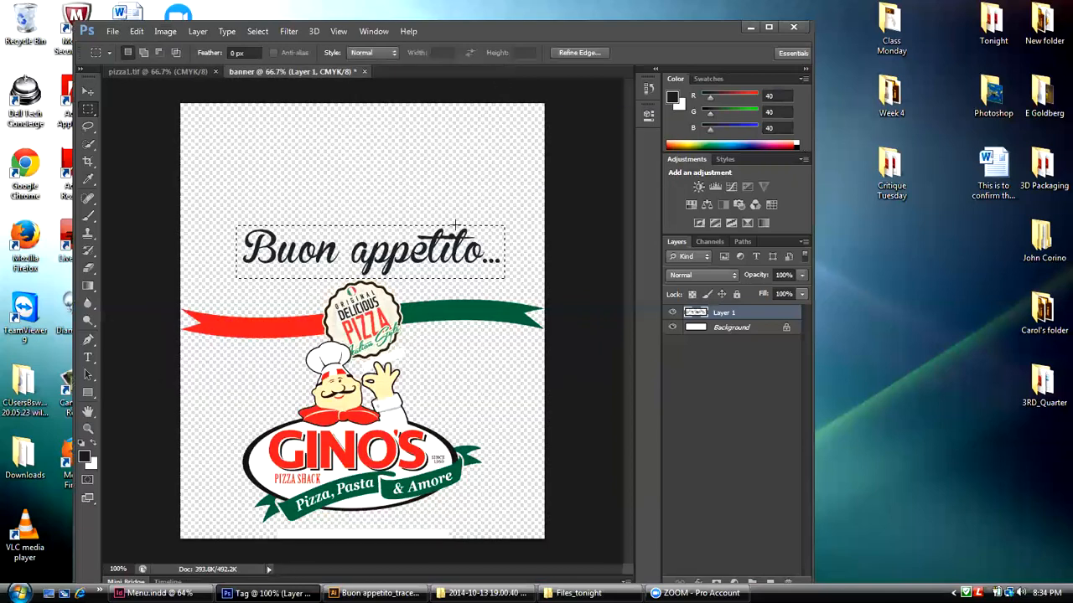
Step: Step back through the banner's history to undo the marquee selection and the canvas height change
key("v")
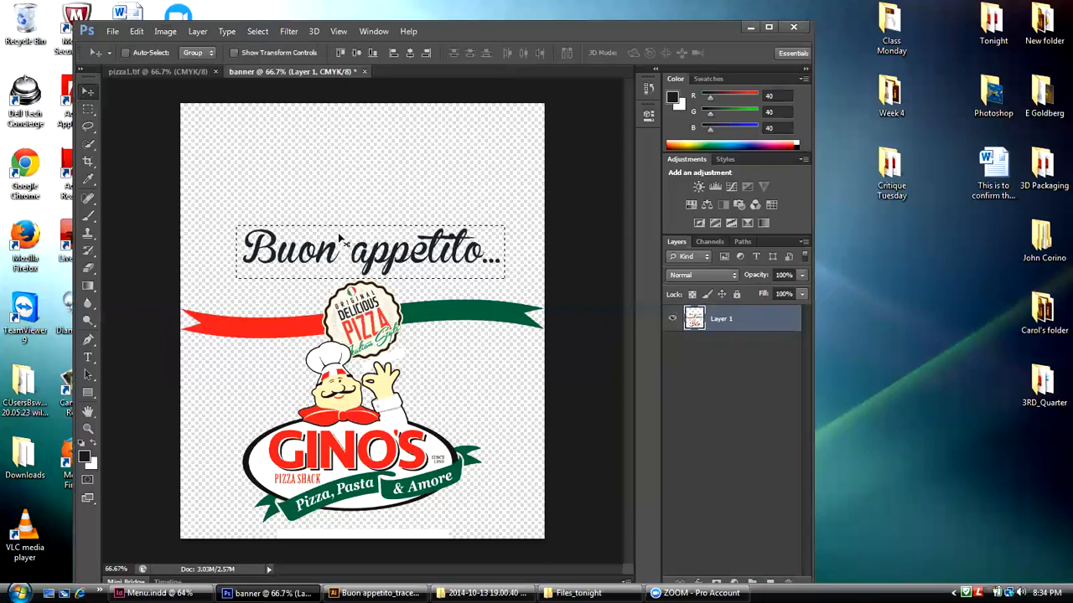
left_click(112, 32)
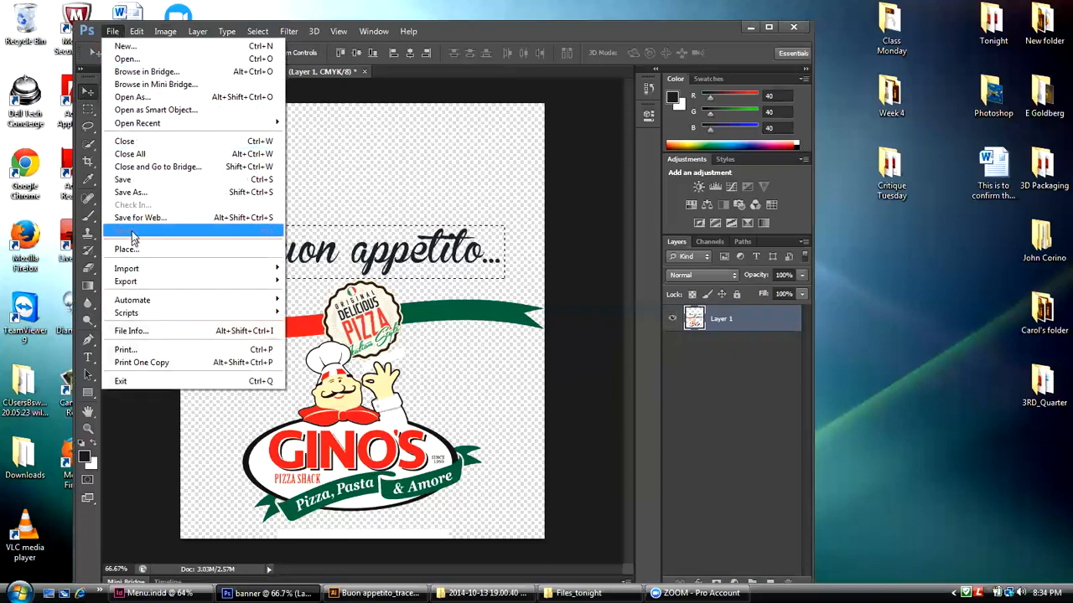
left_click(138, 32)
left_click(139, 31)
left_click(138, 31)
left_click(146, 69)
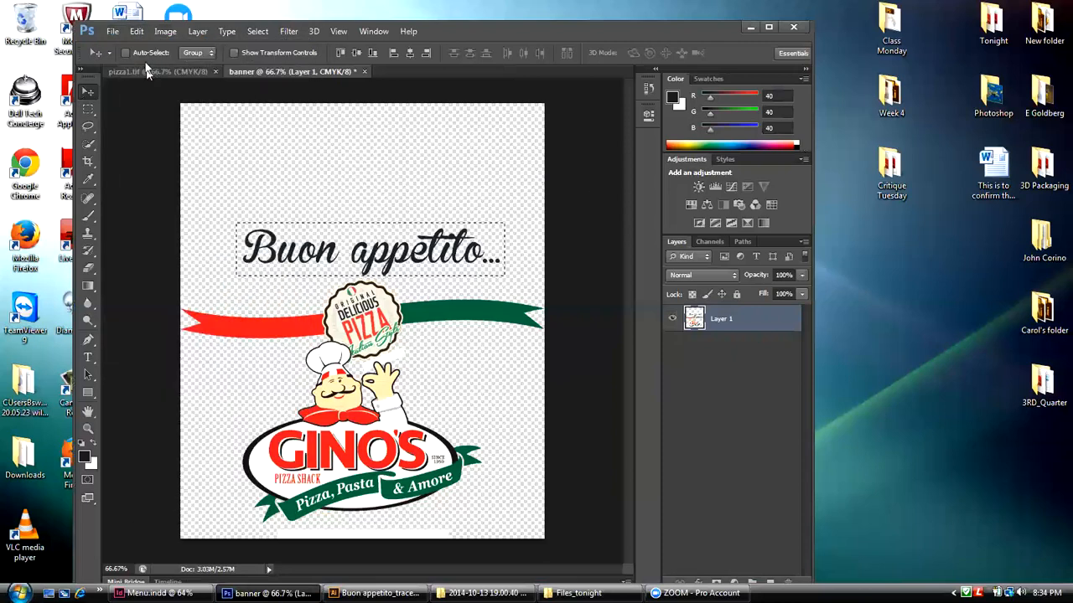
left_click(137, 31)
left_click(144, 69)
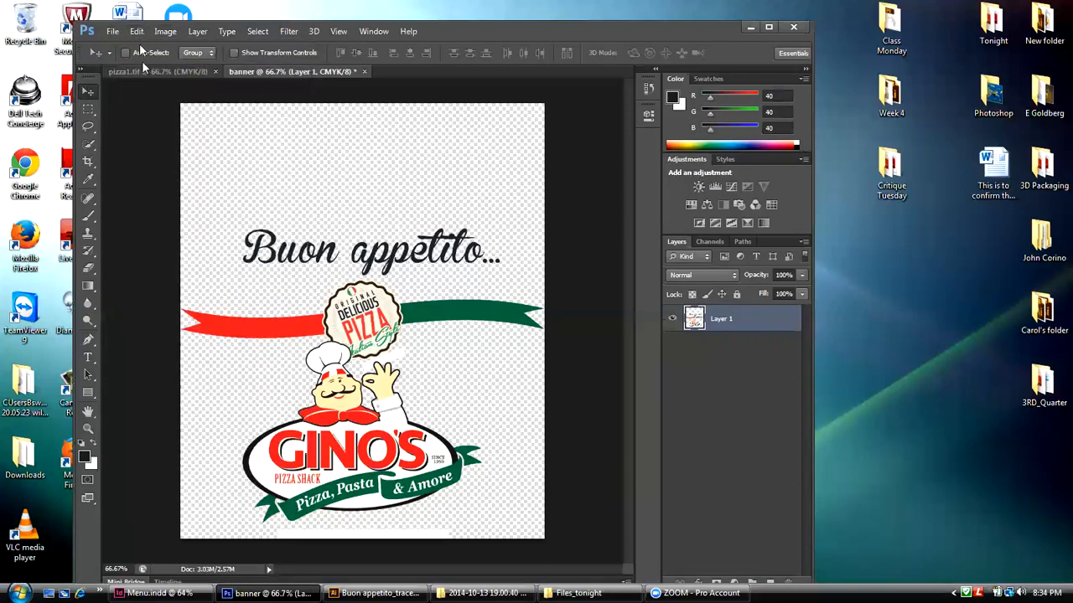
left_click(136, 31)
left_click(144, 72)
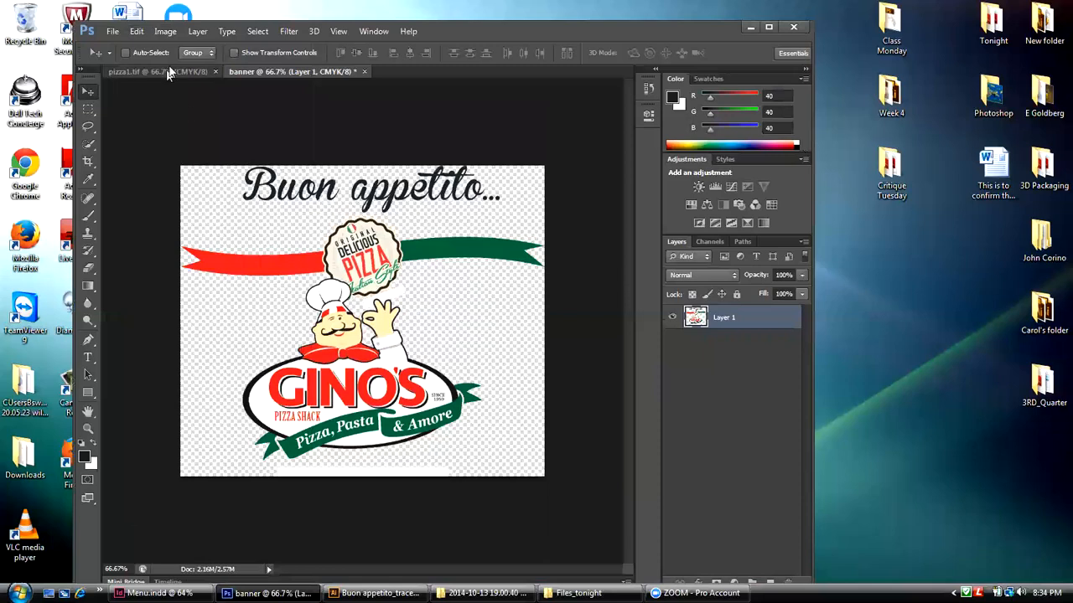
Step: Set the banner's canvas height to 2.5 inches with the anchor at the bottom center
left_click(165, 33)
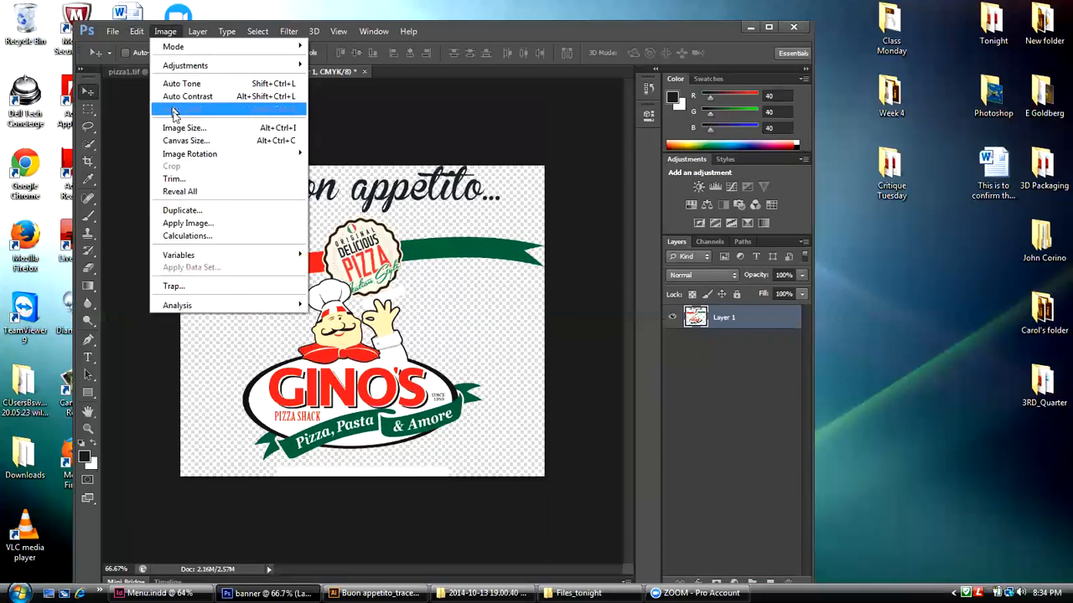
left_click(175, 141)
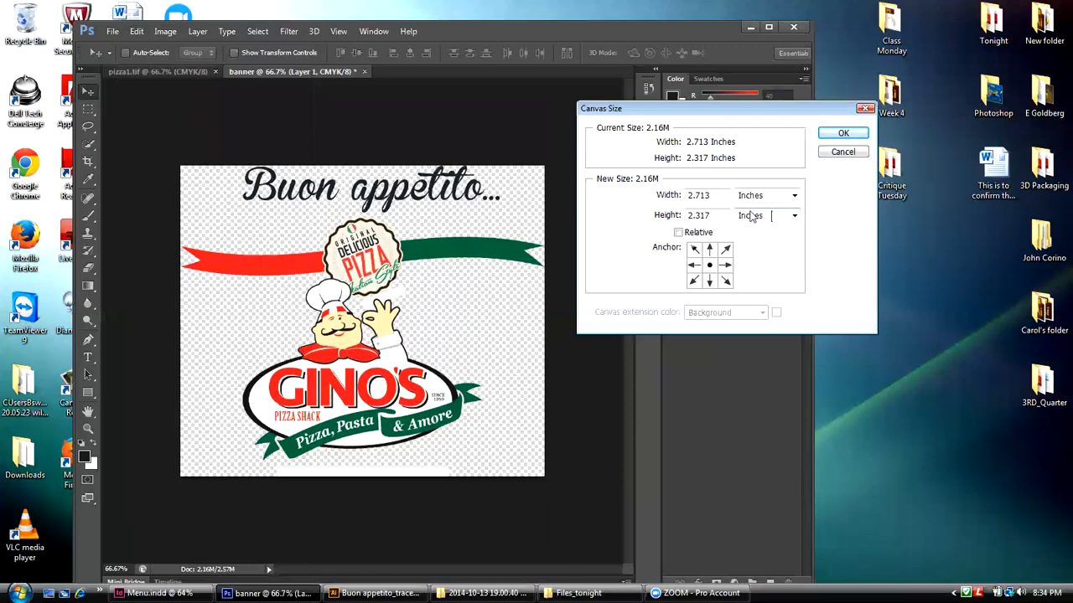
left_click(709, 282)
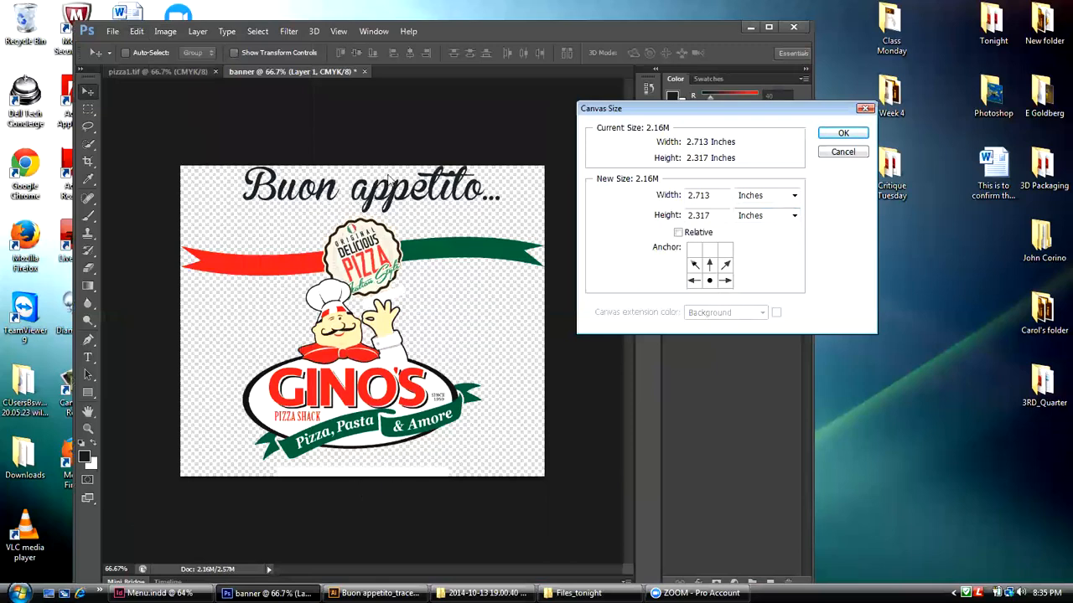
left_click_drag(686, 214, 711, 215)
type("2.5")
left_click(838, 137)
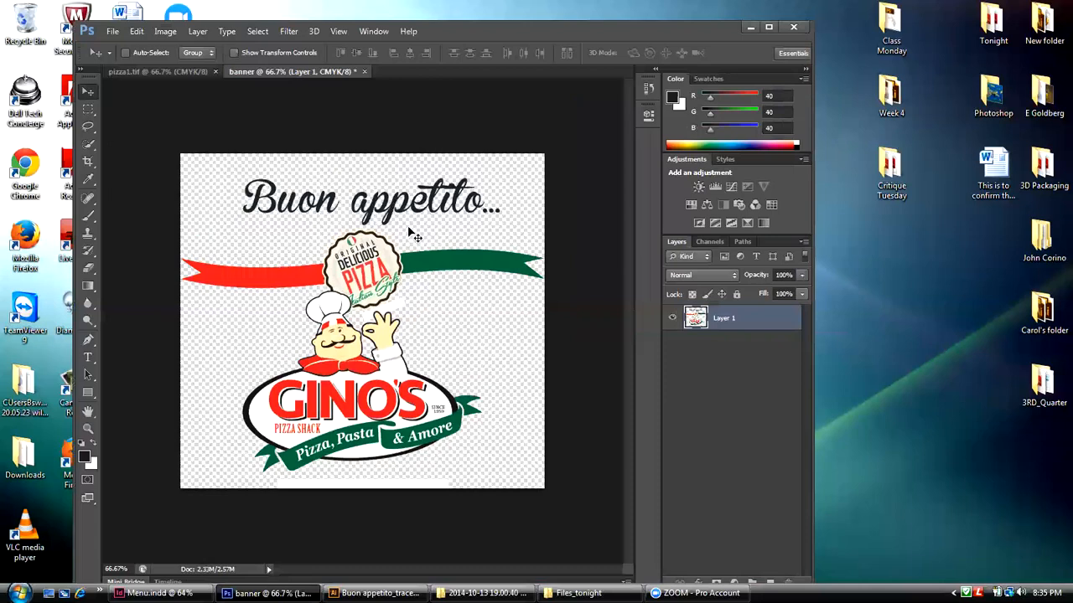
Step: Marquee-select an area about 2.06 by 0.42 inches around the banner's "Buon appetito..." lettering and copy it
left_click(88, 110)
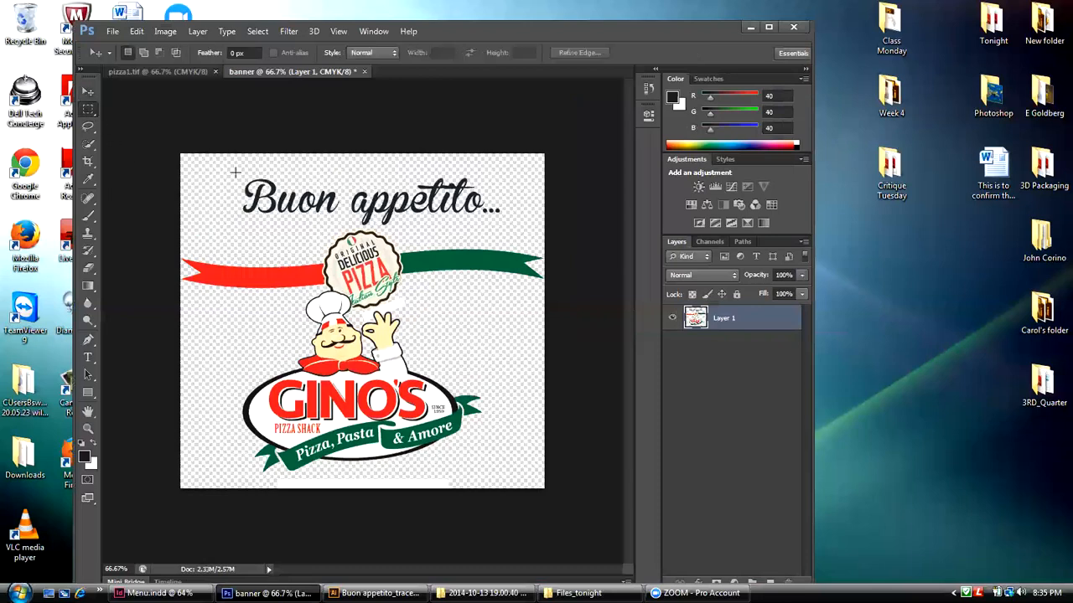
left_click_drag(235, 172, 510, 227)
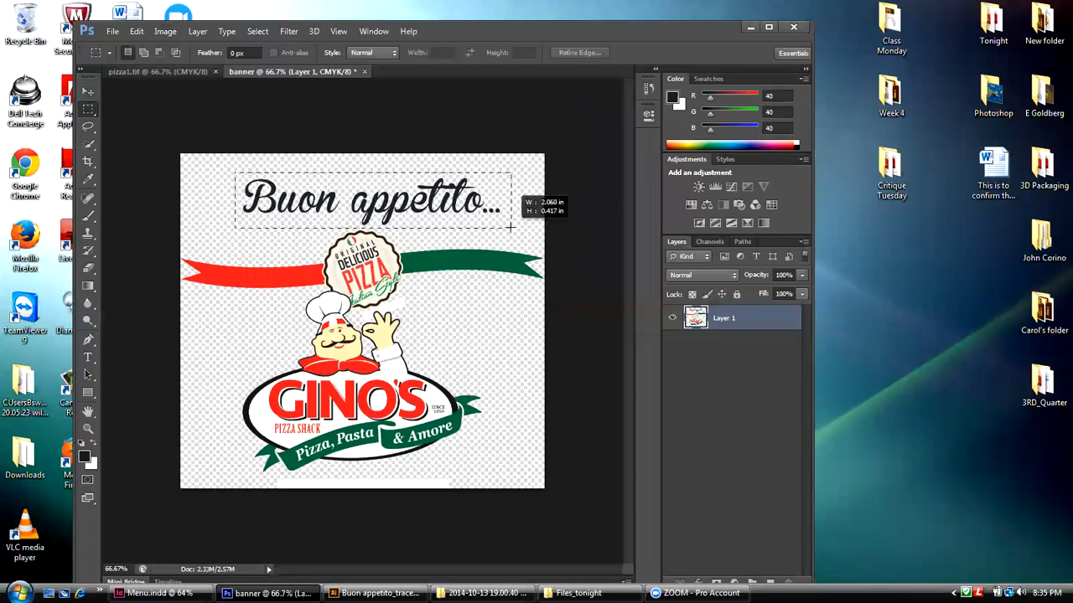
left_click(513, 235)
key("ctrl+z")
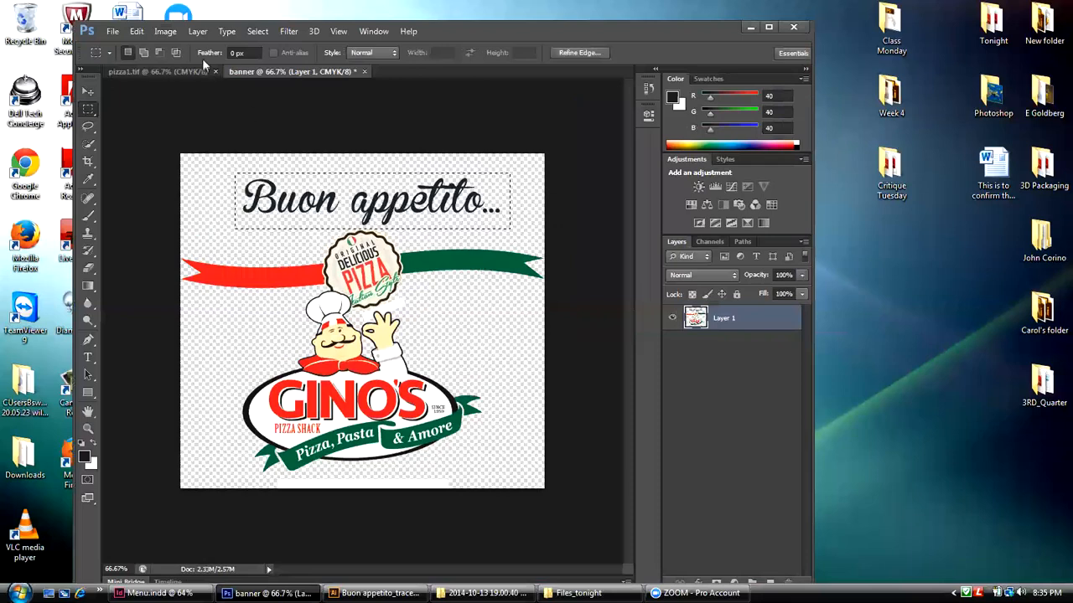
left_click(136, 32)
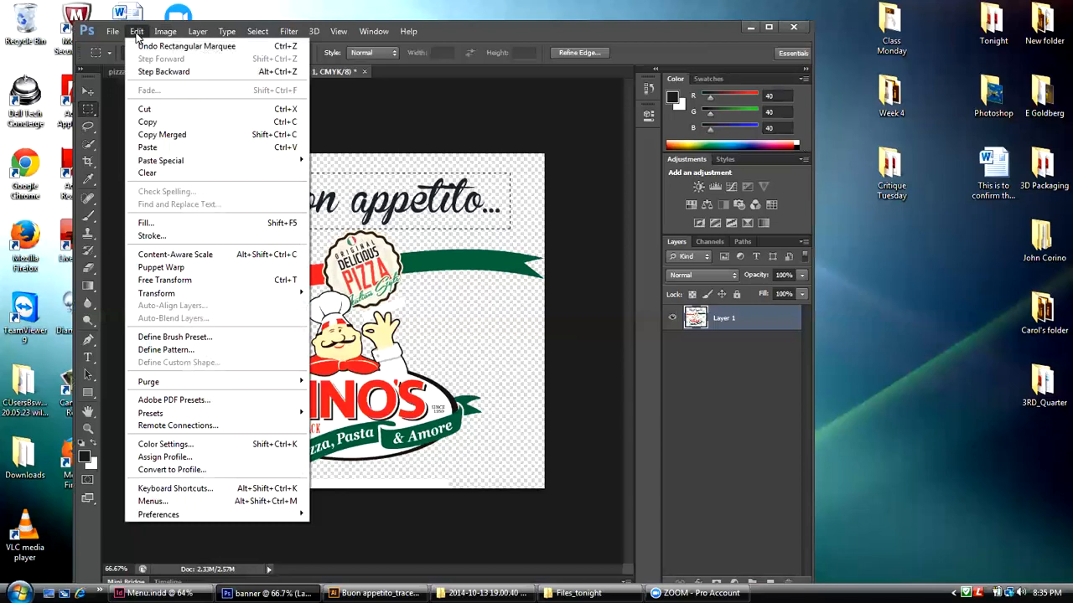
left_click(138, 122)
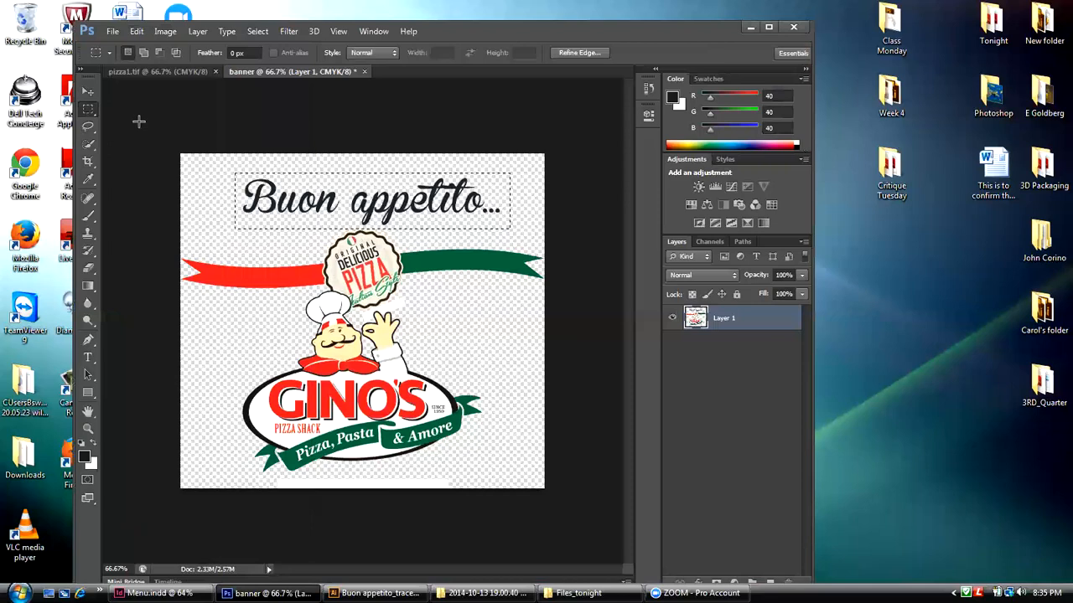
Step: Create a new 300 ppi CMYK document from the Clipboard preset and paste the copied lettering into it
left_click(118, 32)
left_click(120, 49)
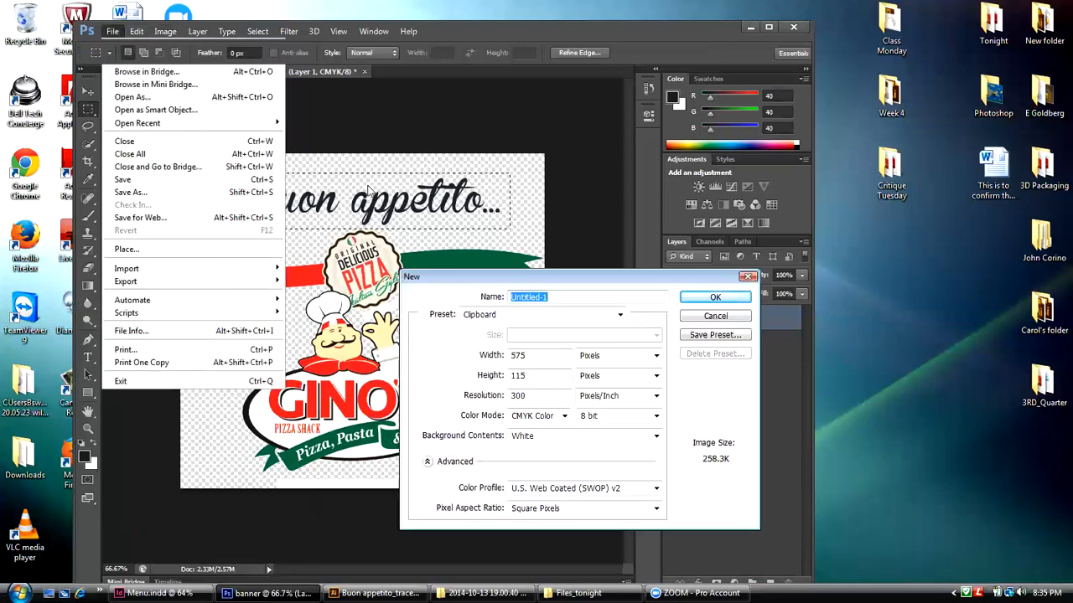
left_click(715, 300)
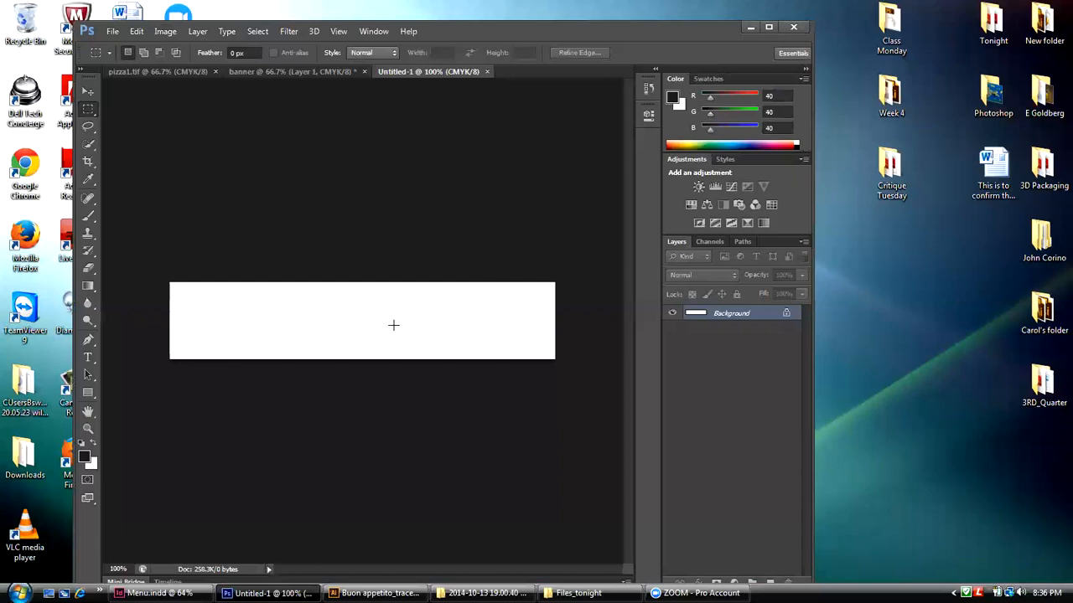
left_click(136, 33)
left_click(147, 147)
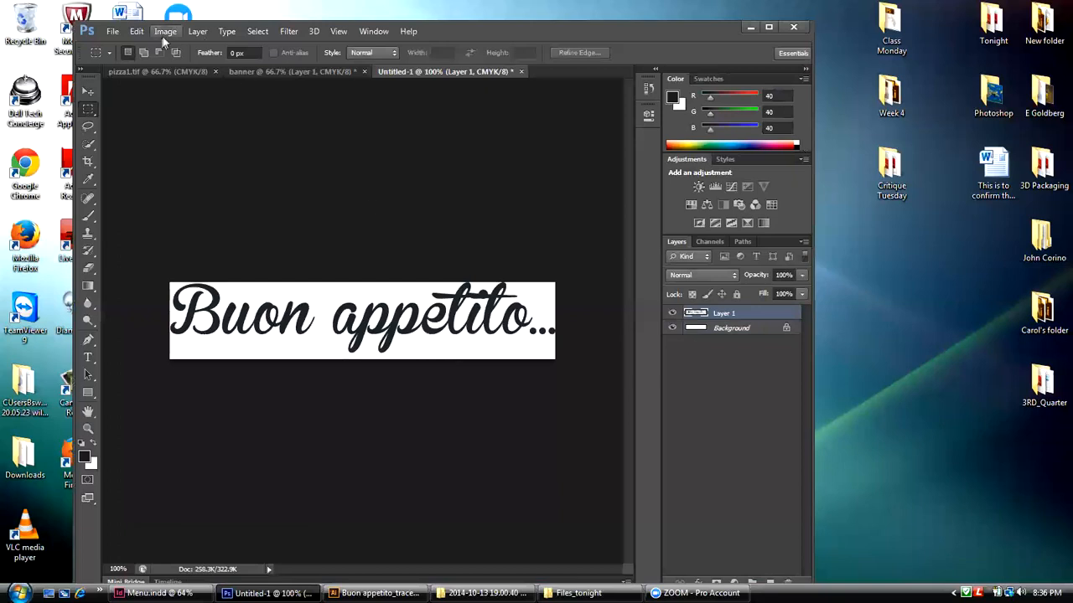
Step: Set the new document's canvas to 2 inches wide and 1 inch high, centered, with the Background extension color
left_click(165, 33)
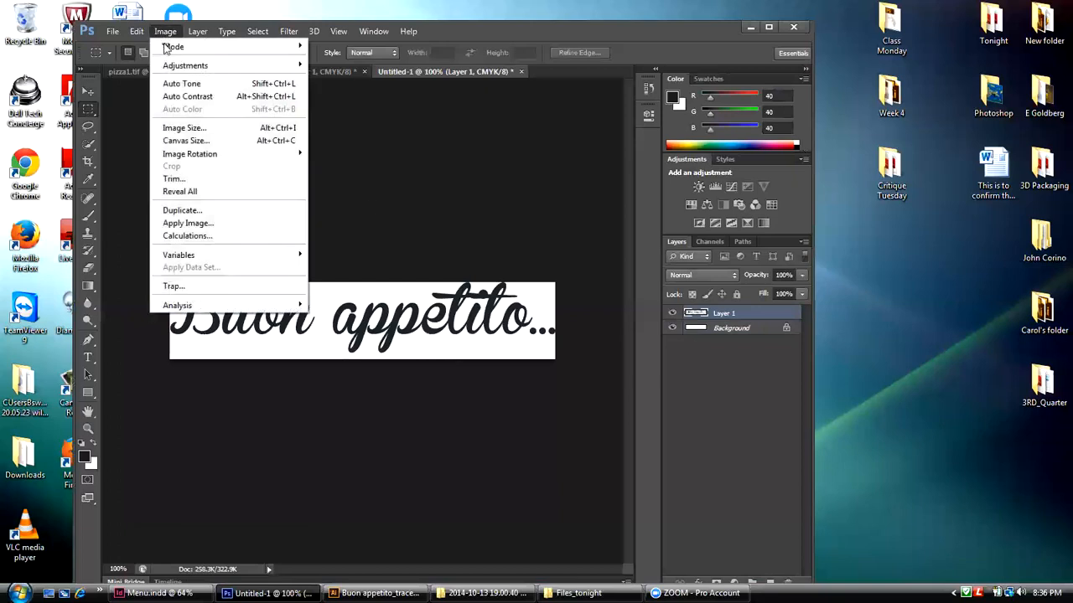
left_click(179, 144)
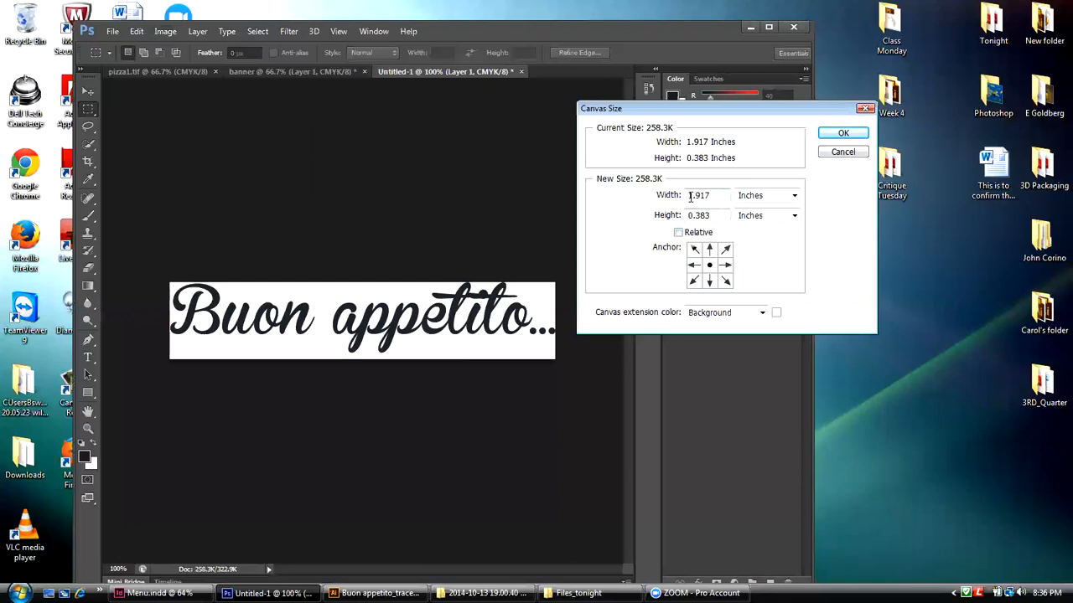
left_click_drag(687, 196, 712, 196)
type("2")
left_click_drag(688, 216, 708, 218)
type("1")
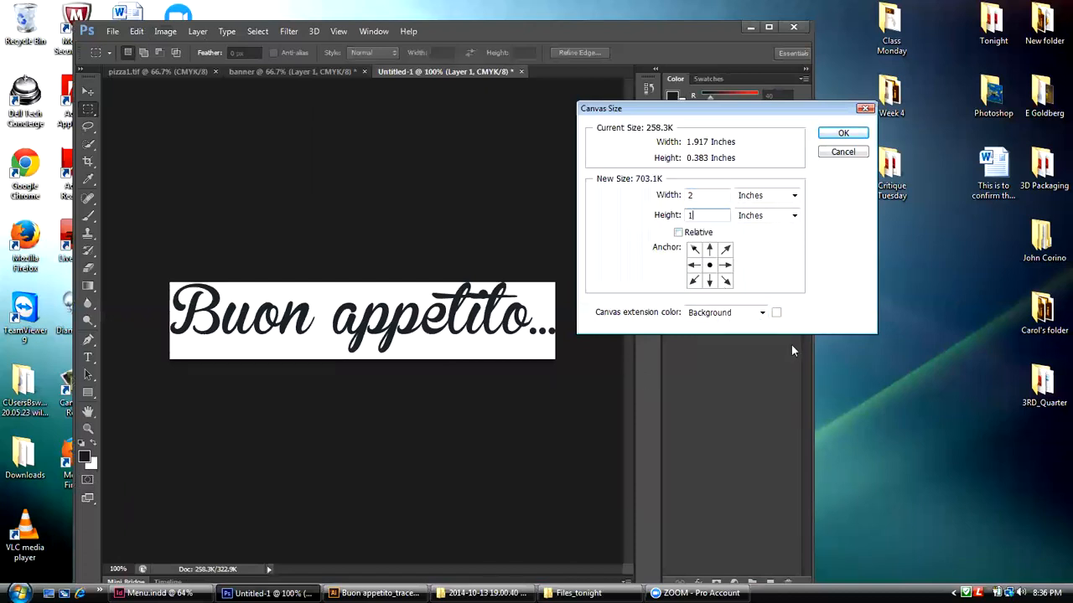
left_click(762, 314)
left_click(722, 329)
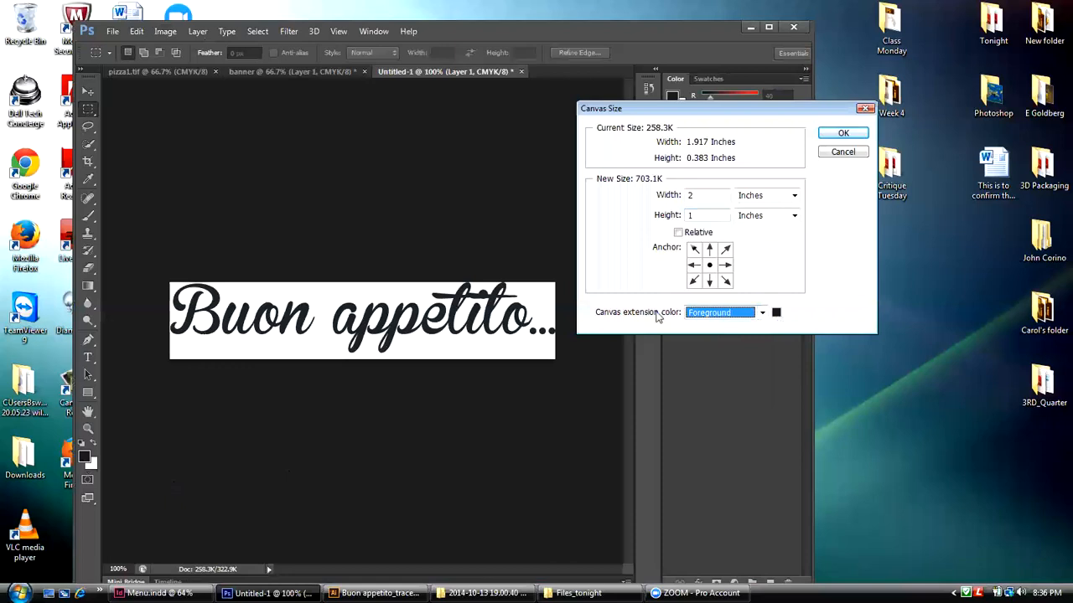
left_click(761, 312)
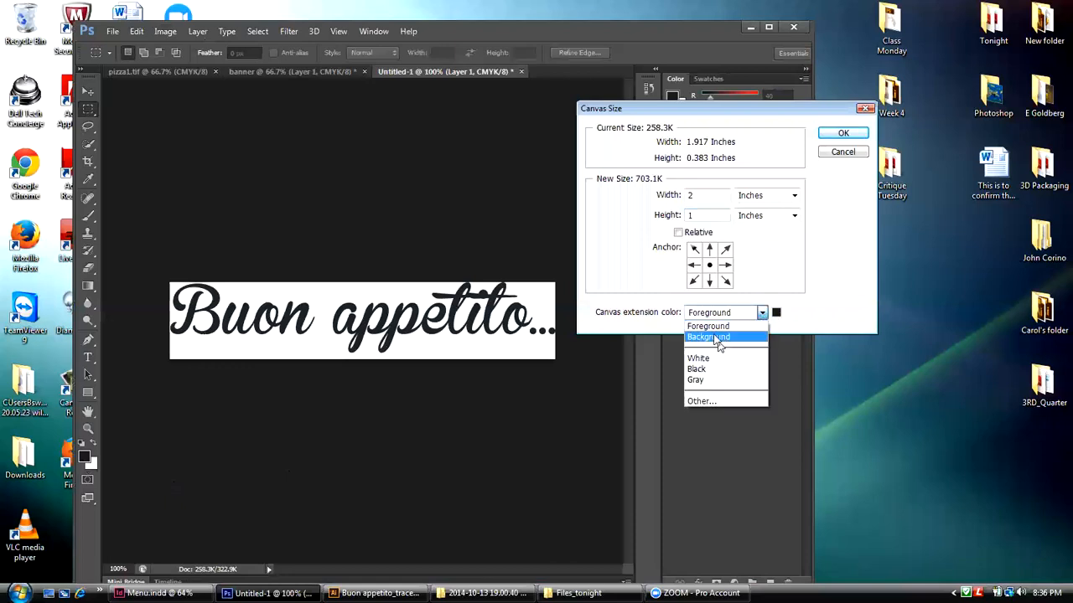
left_click(715, 337)
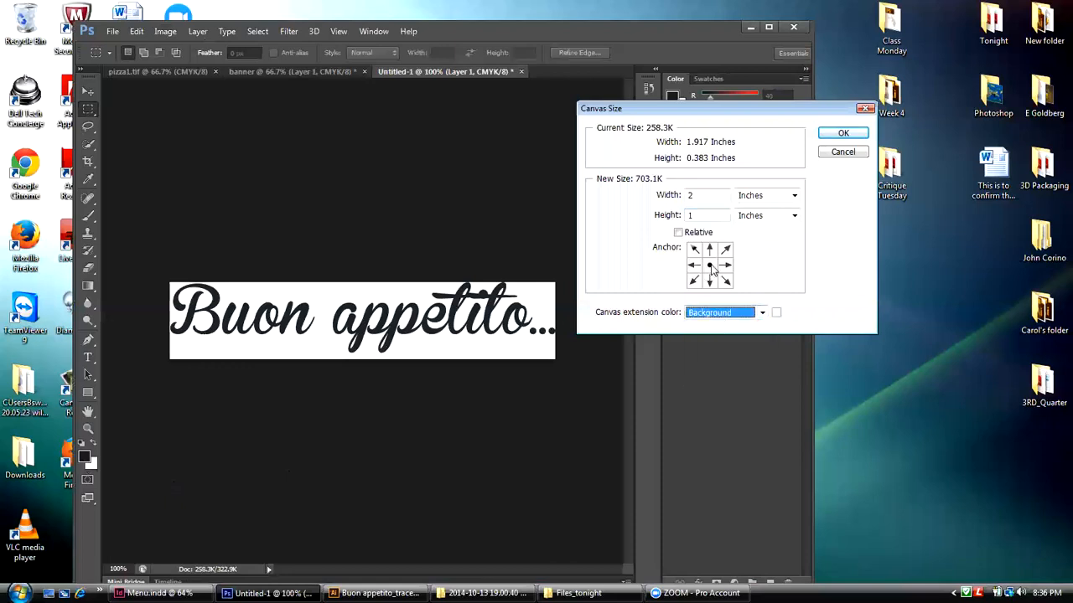
left_click(843, 135)
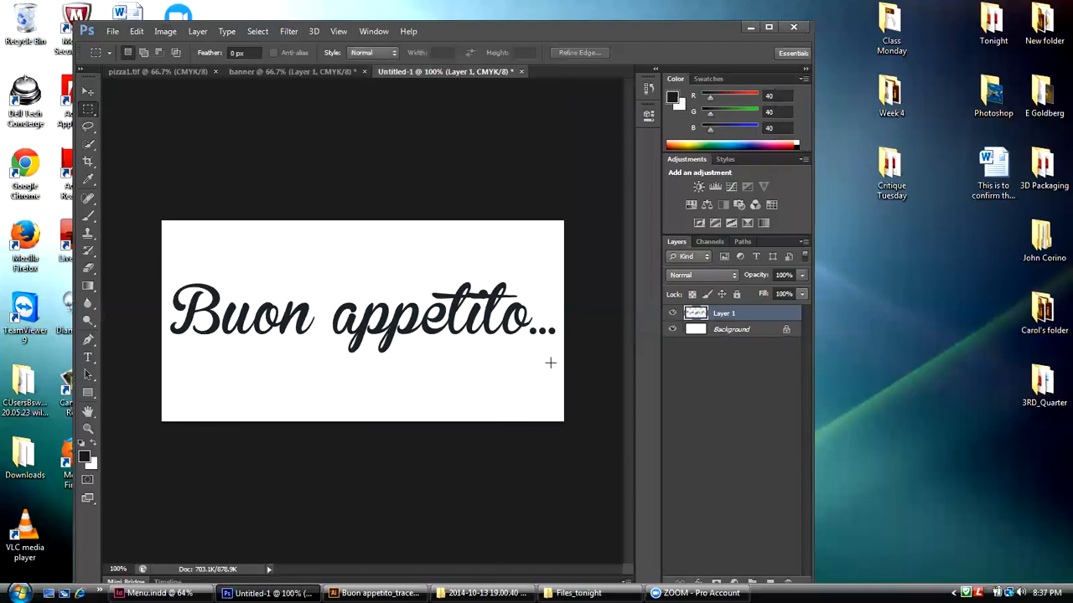
Step: Crop the lettering image to a nearly full-width rectangle around "Buon appetito...", trimming the excess white above and below
left_click_drag(556, 367, 562, 371)
left_click(165, 31)
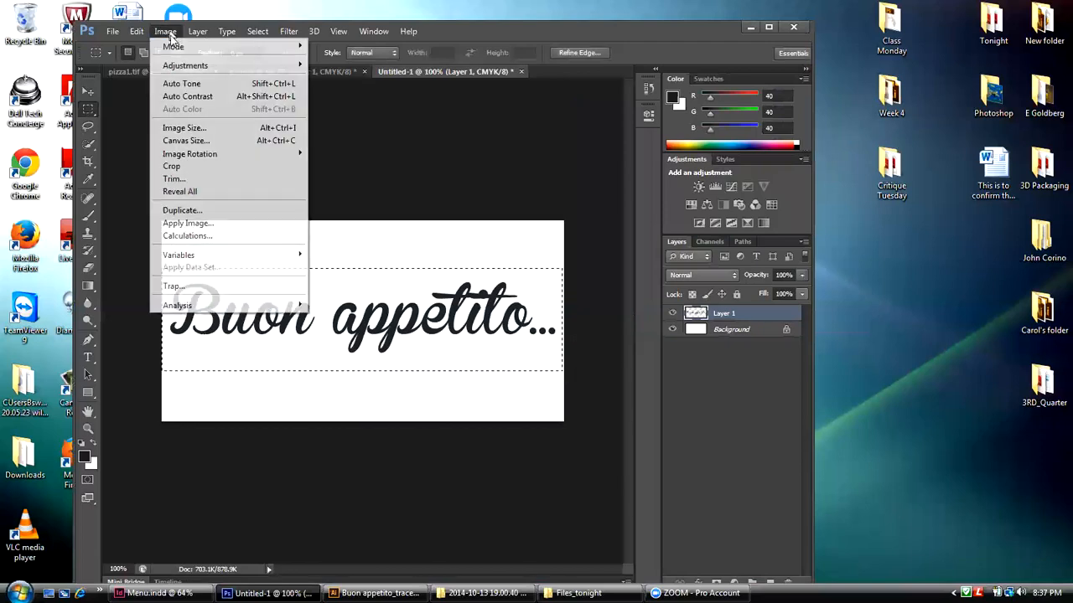
left_click(178, 166)
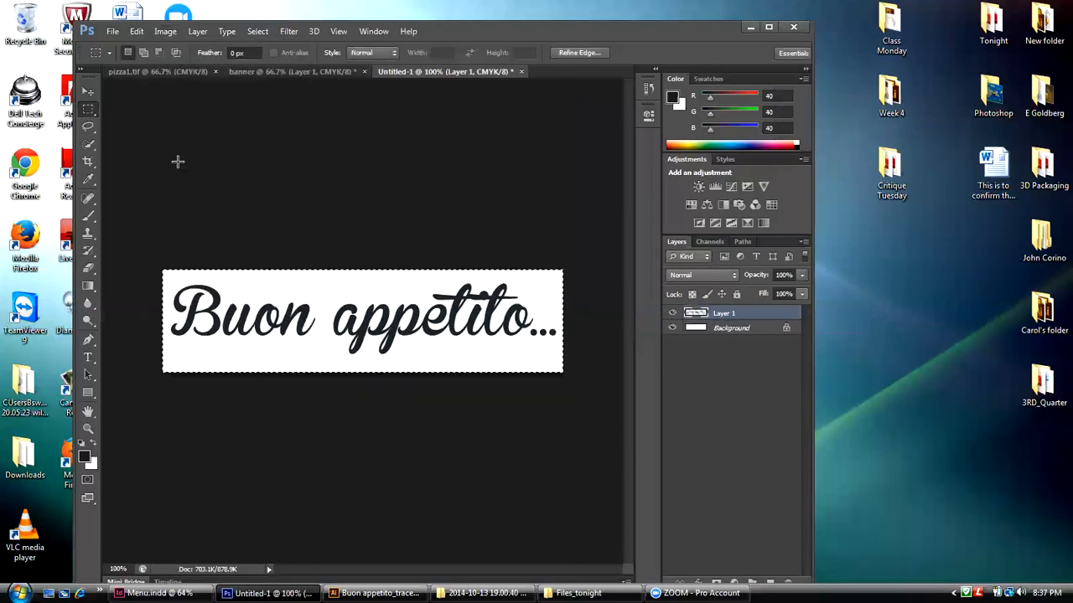
Step: Start saving the cropped lettering document and choose the desktop's Files_tonight folder as its location
left_click(112, 31)
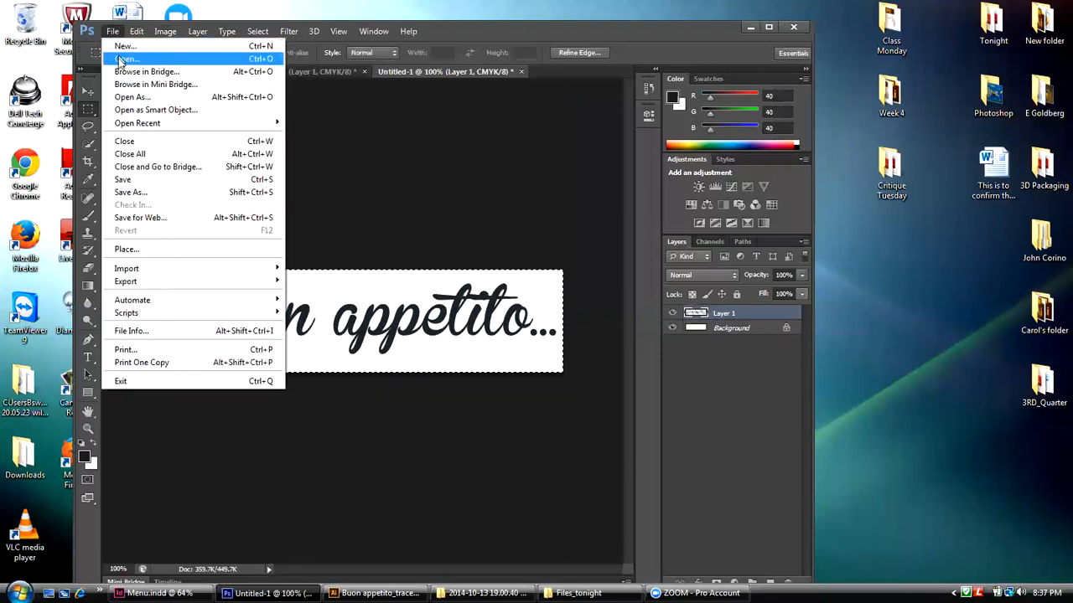
left_click(124, 179)
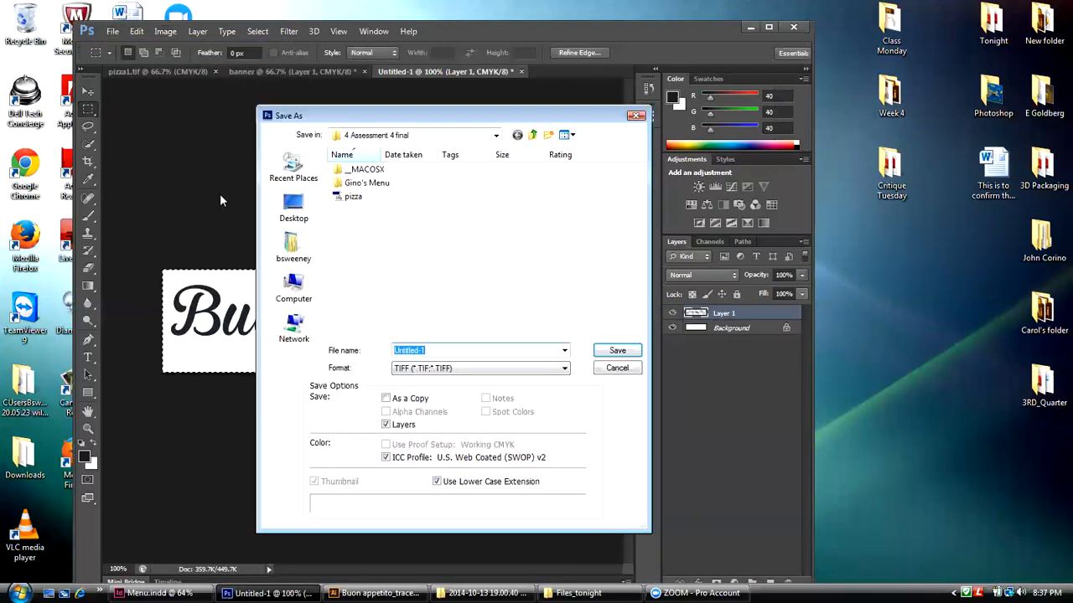
left_click(532, 135)
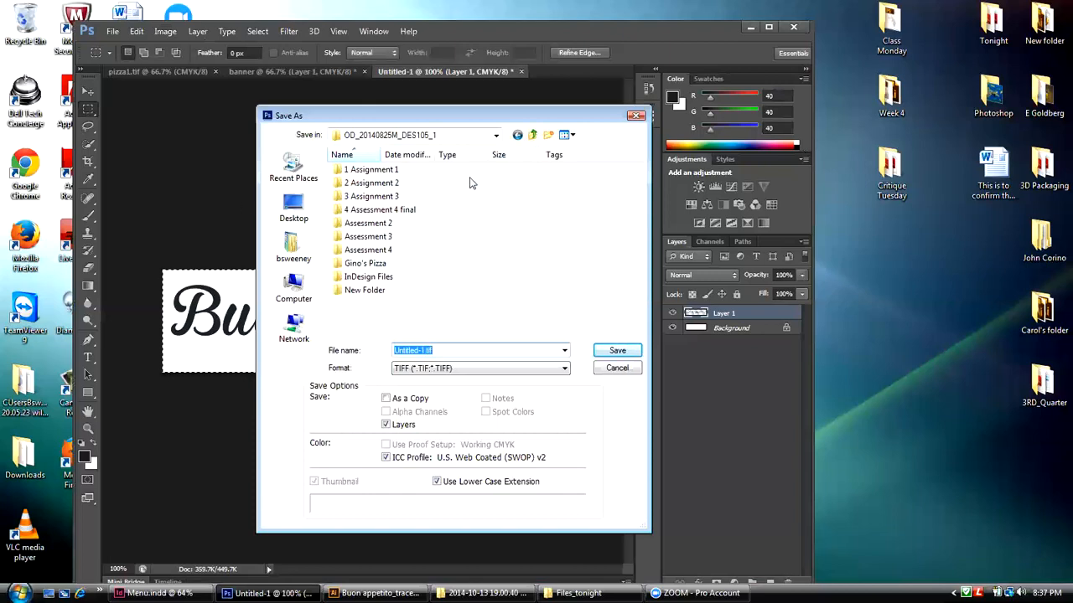
left_click(532, 135)
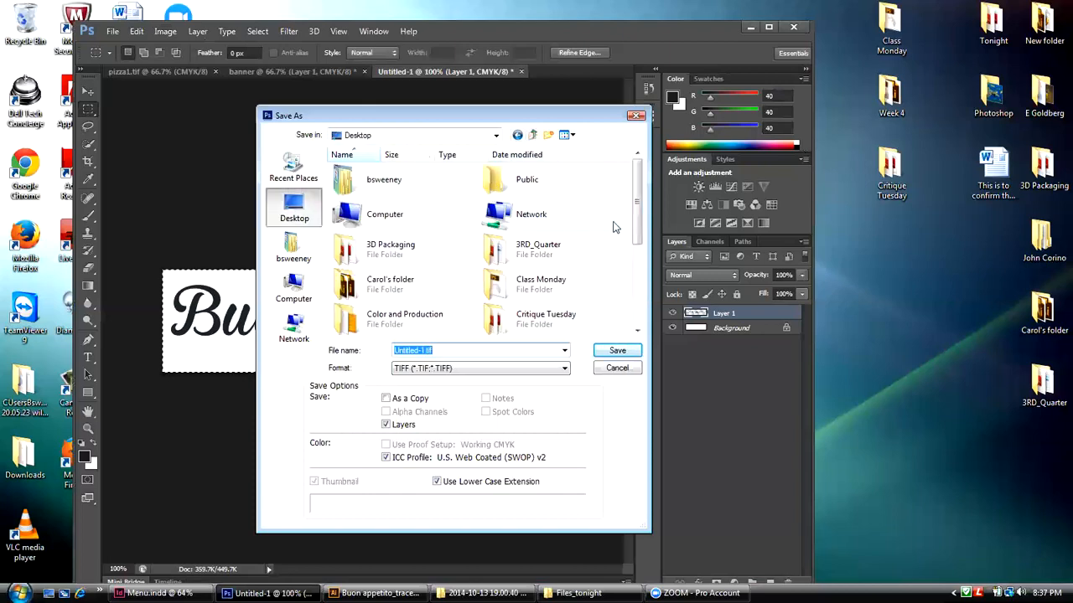
left_click_drag(637, 208, 637, 290)
double_click(495, 227)
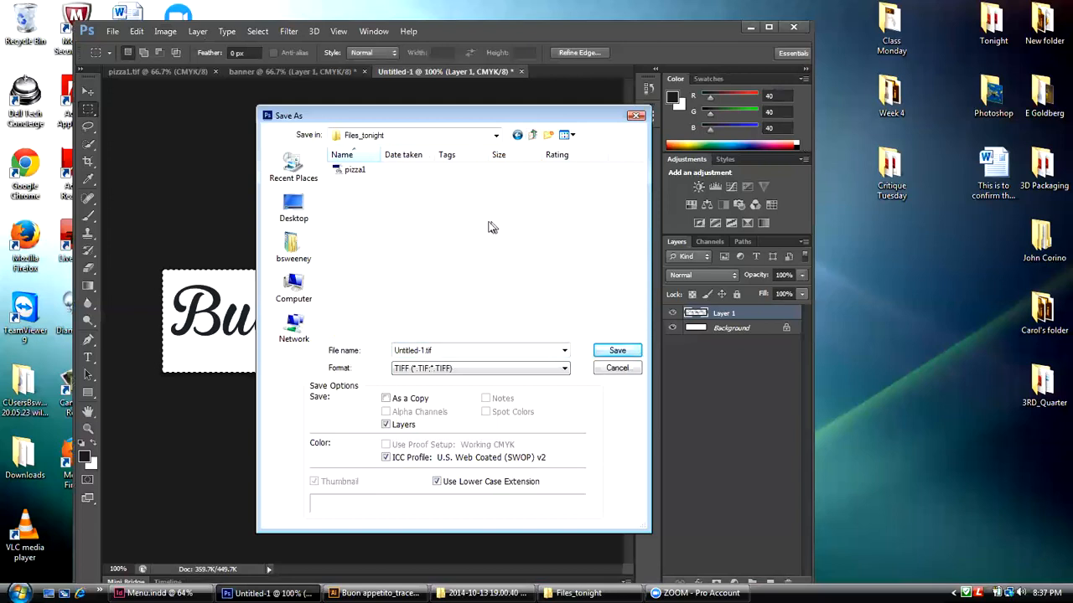
Step: Save the document in Photoshop (PSD) format under the name Tag with Maximize Compatibility on
left_click(444, 370)
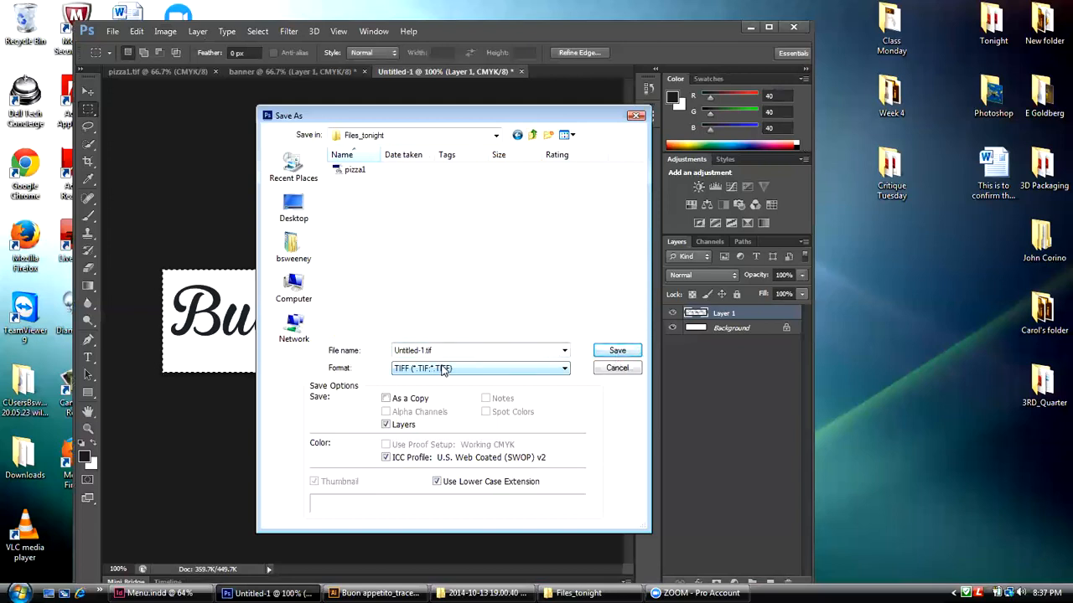
left_click(445, 370)
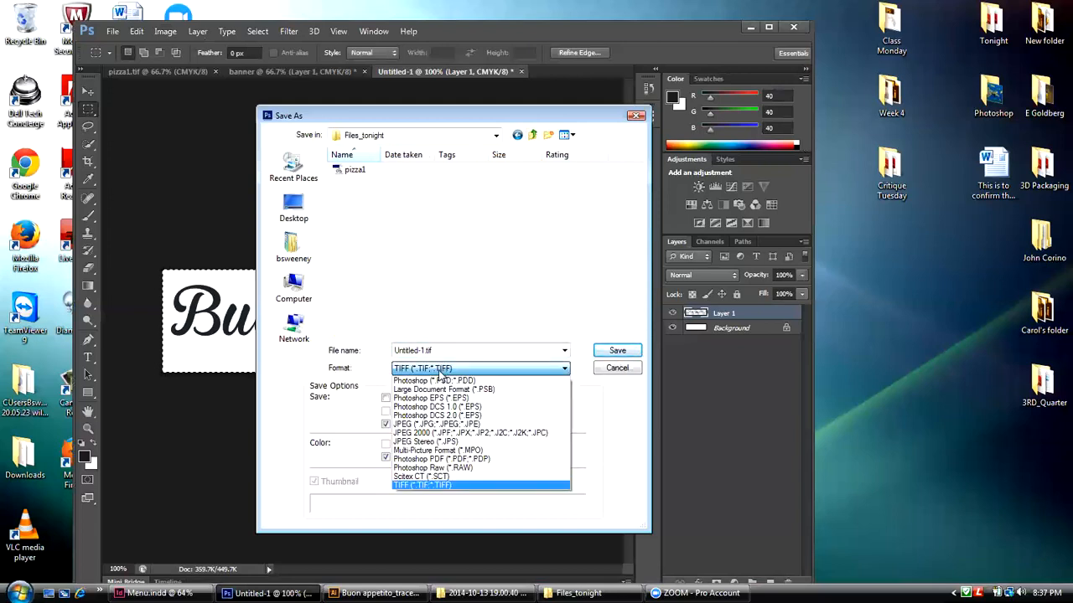
left_click(439, 382)
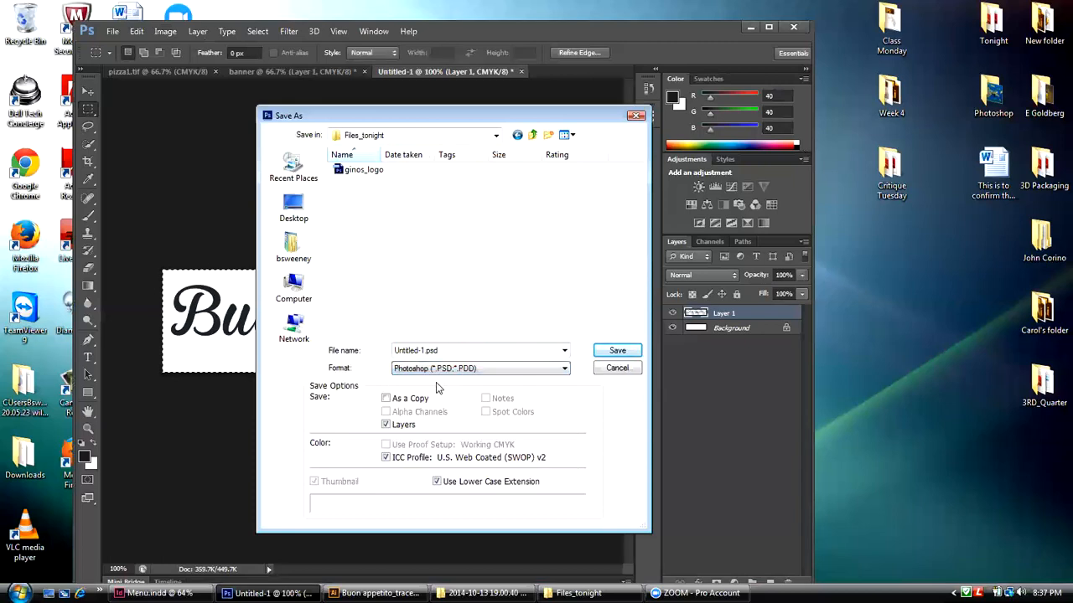
left_click(423, 350)
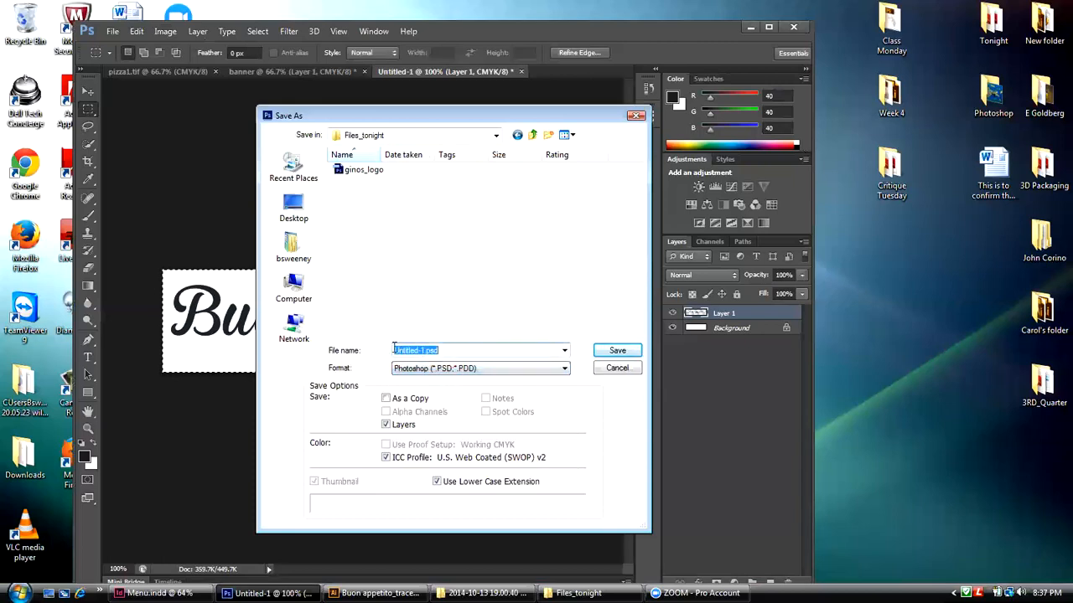
type("Tag")
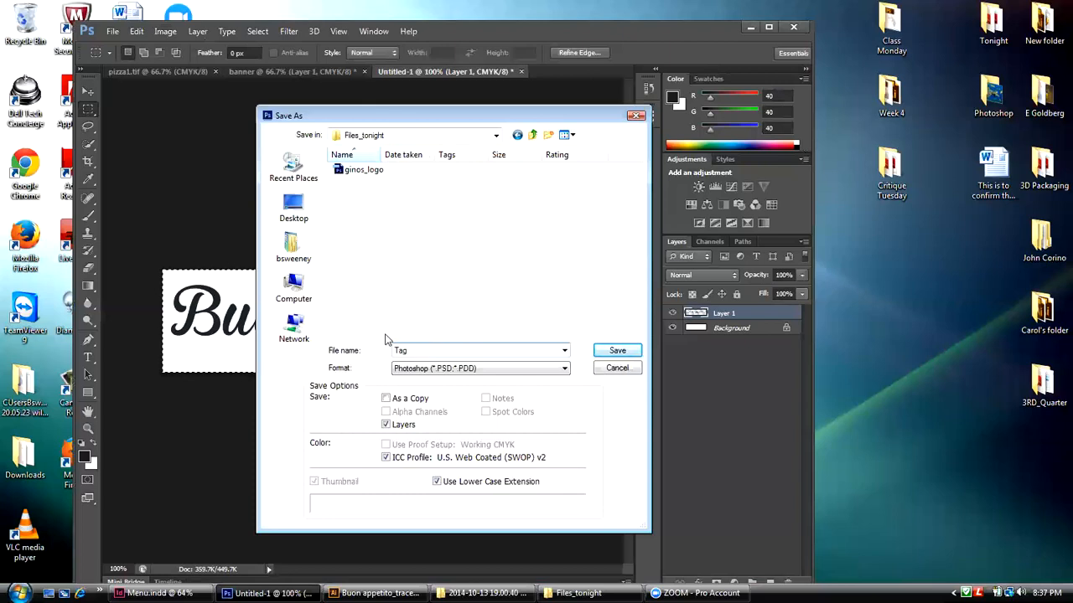
left_click(602, 352)
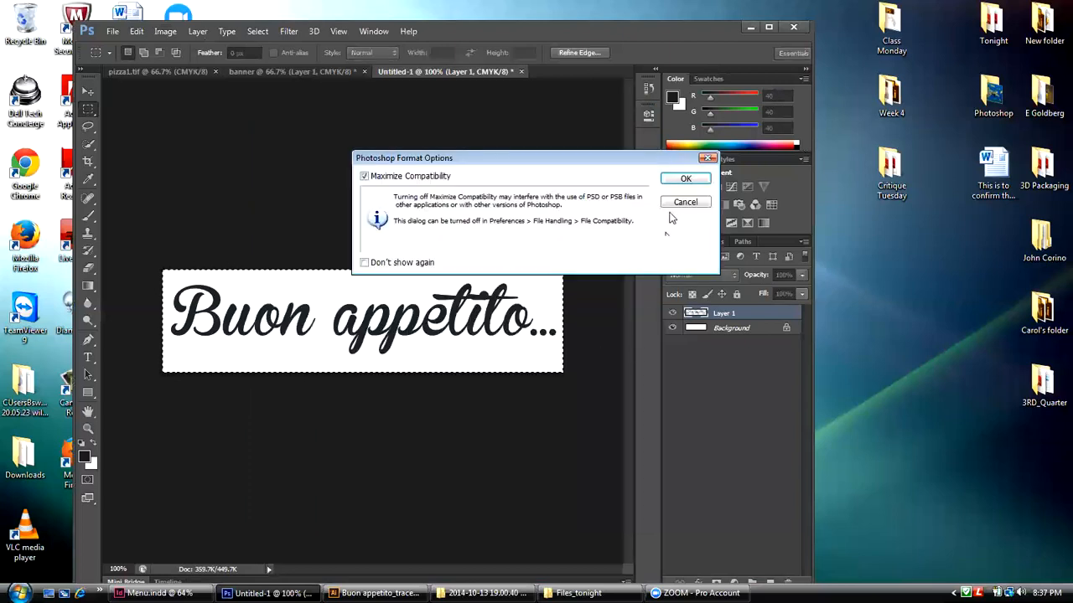
left_click(683, 177)
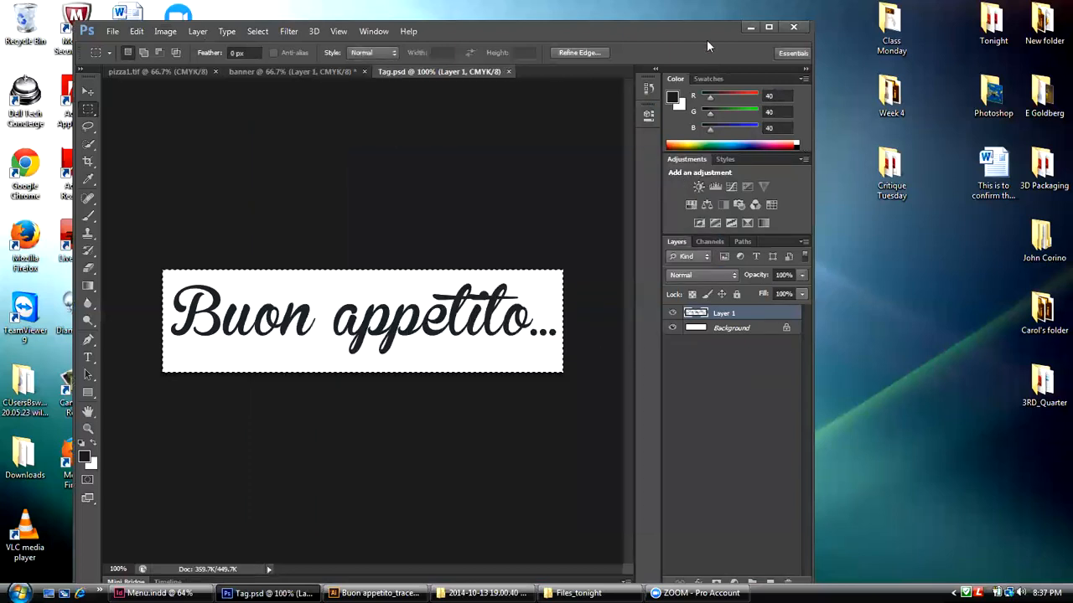
Step: Switch to the Buon appetito_traced.ai document in Illustrator, detach the Transform panel from its group and collapse the Pathfinder panel
left_click(750, 28)
left_click(379, 592)
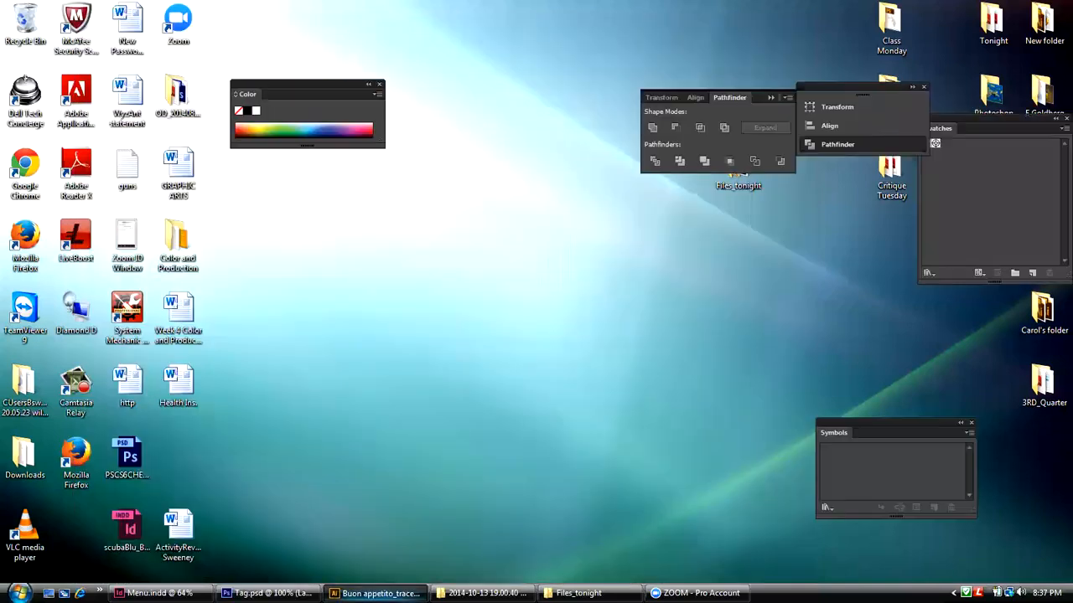
left_click_drag(662, 98, 452, 74)
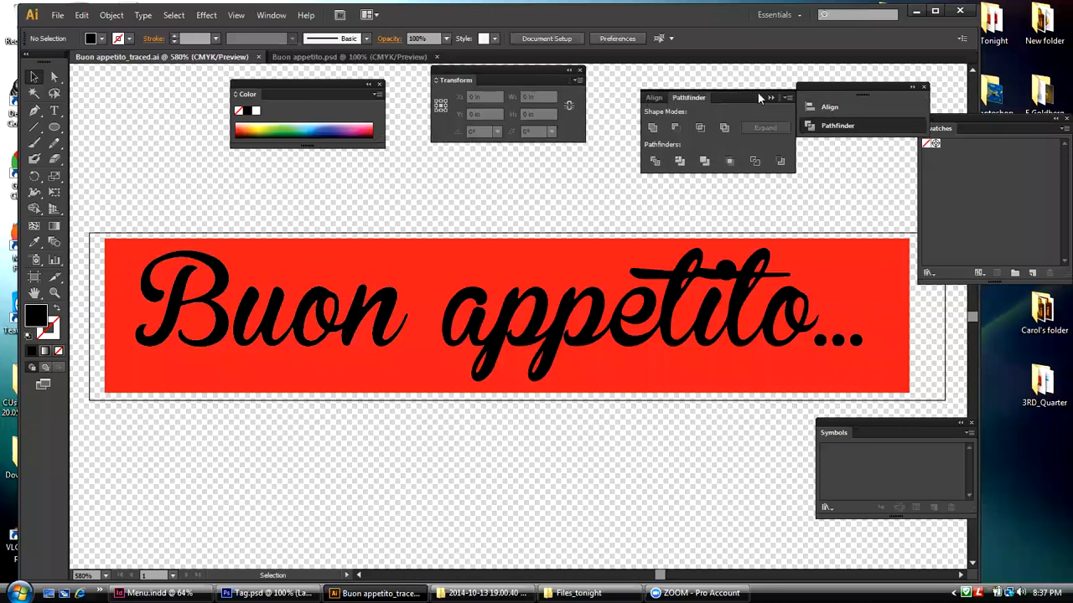
left_click(765, 94)
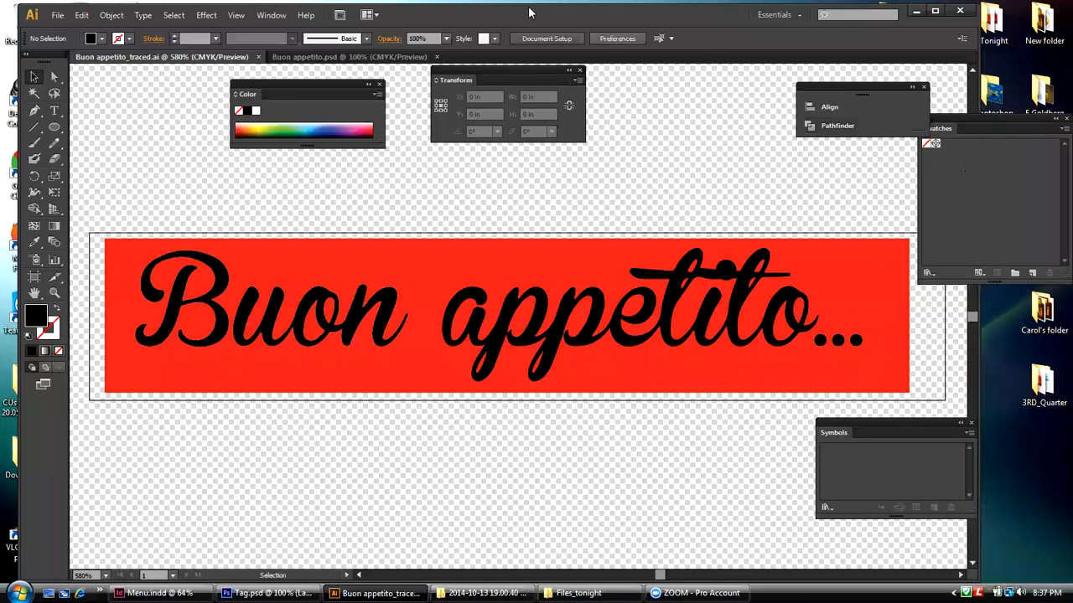
Step: Display the Layers panel for the traced lettering document
left_click_drag(1042, 92, 998, 99)
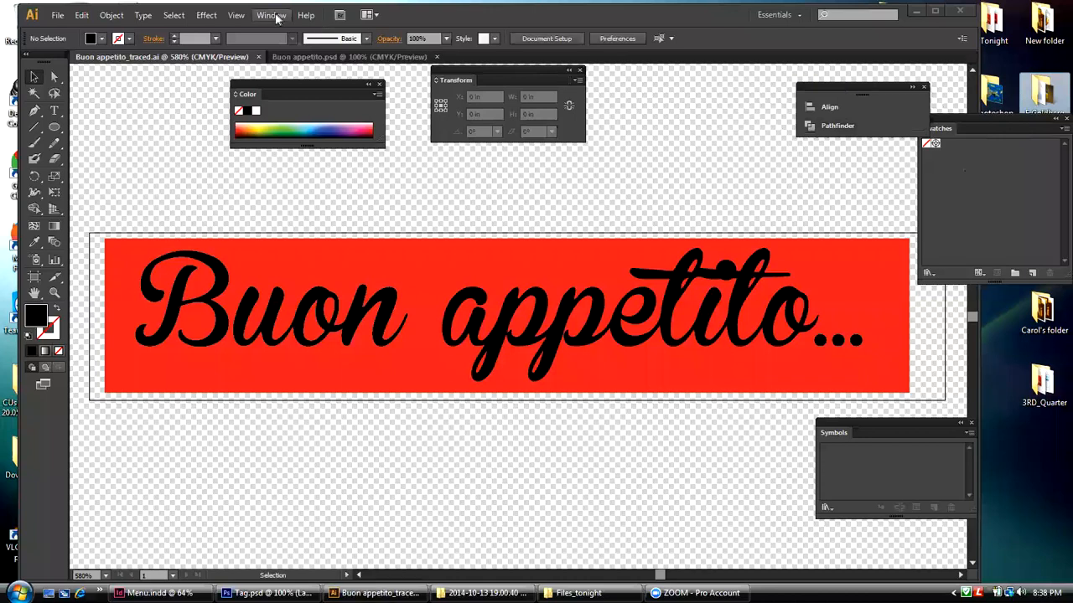
left_click(272, 15)
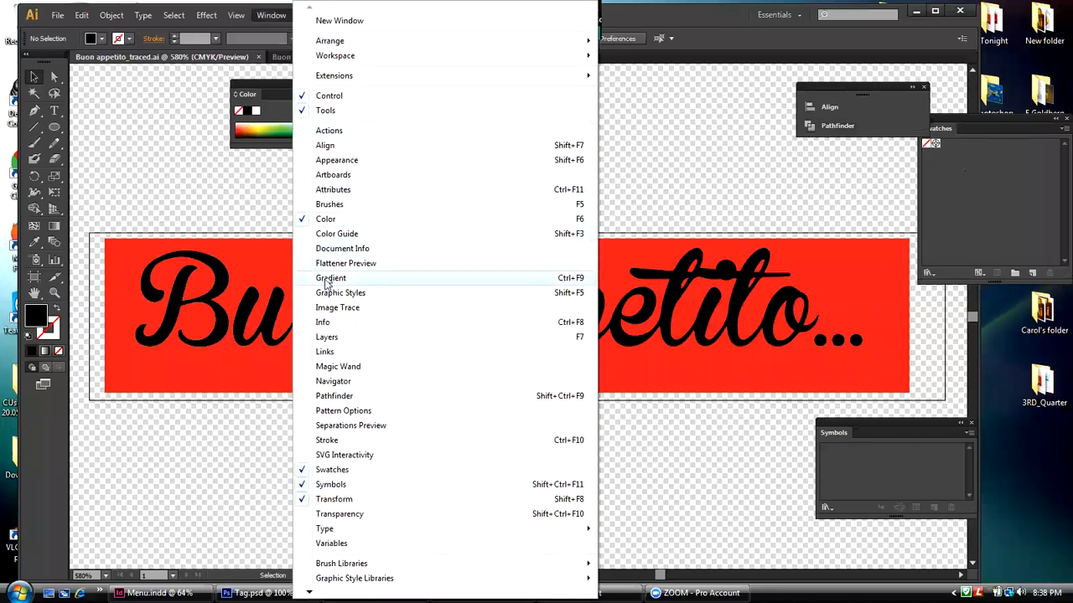
left_click(327, 337)
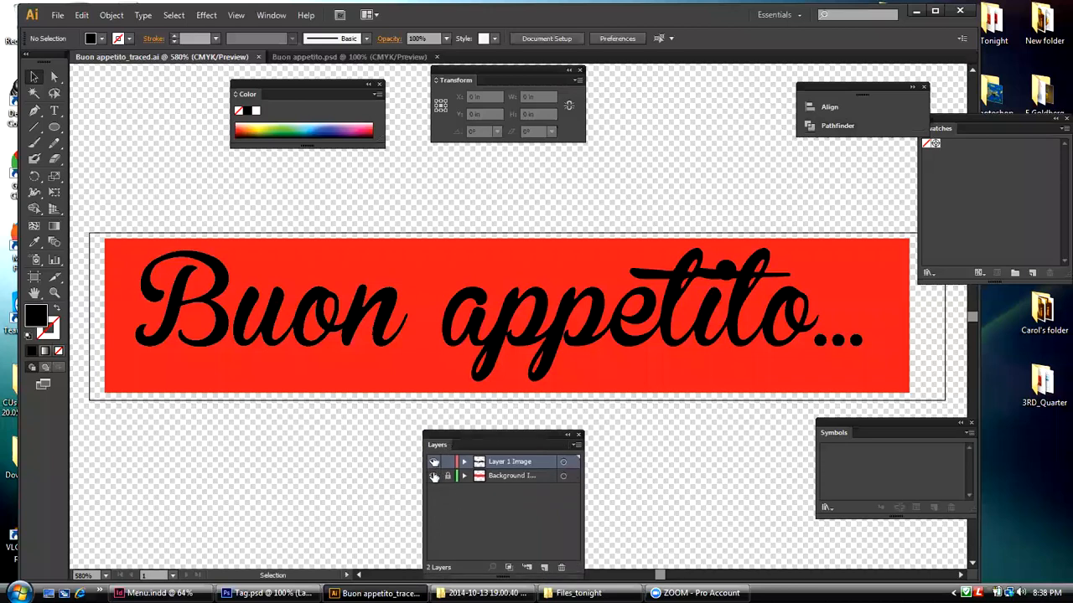
Step: Toggle the visibility of the background layer and the lettering layer in turn to examine what each one contains
left_click(433, 476)
left_click(433, 476)
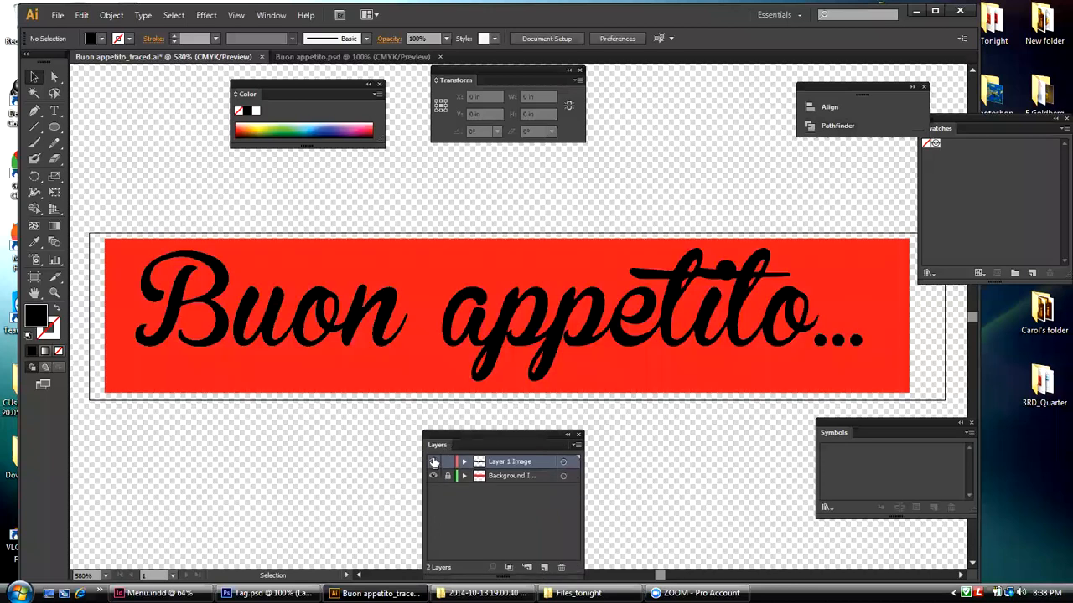
left_click(432, 463)
left_click(432, 462)
left_click(433, 463)
left_click(432, 463)
Step: Select the traced "appetito" lettering path and move the Color panel to the space between the Transform and Align panels
left_click(610, 331)
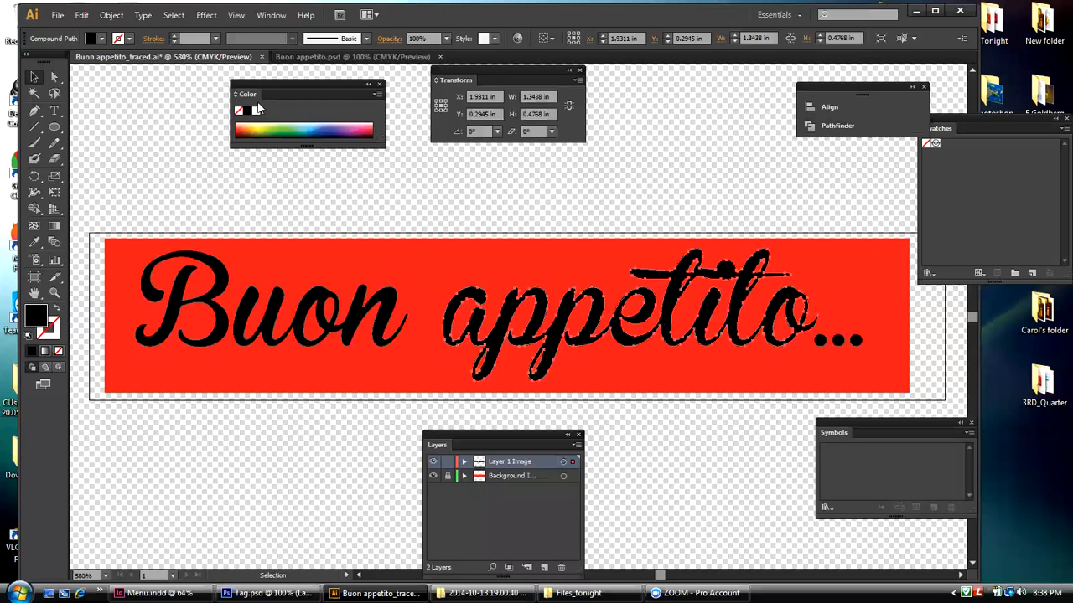
left_click_drag(267, 87, 676, 123)
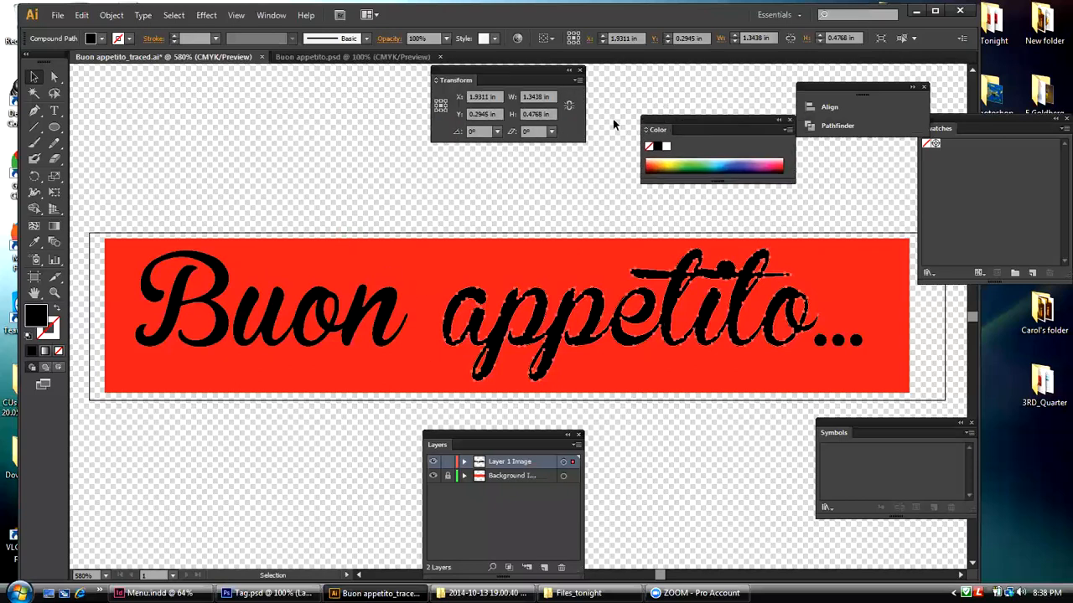
left_click(59, 15)
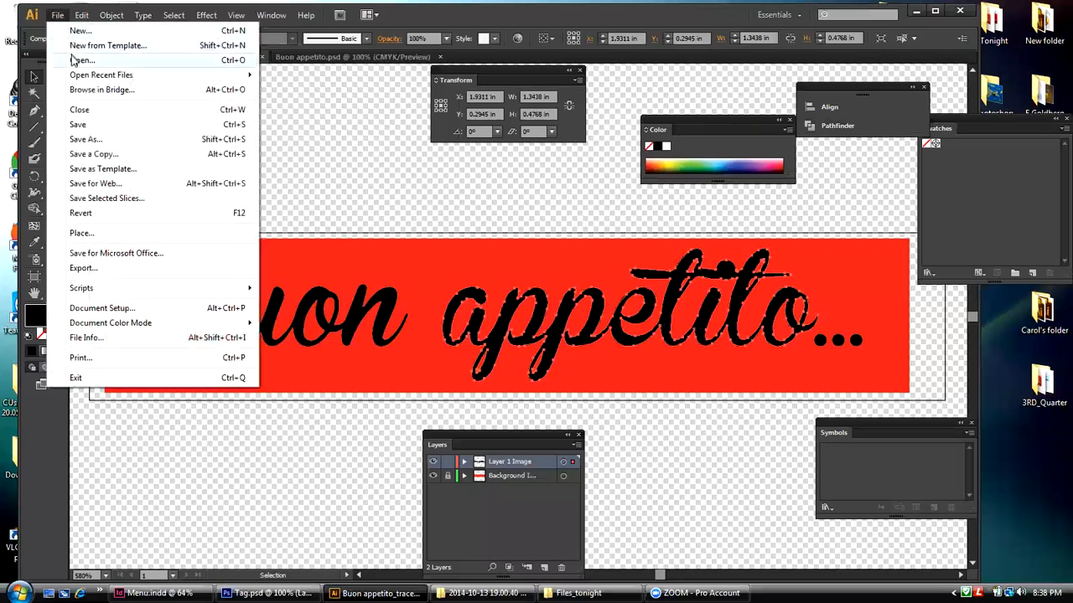
key("Escape")
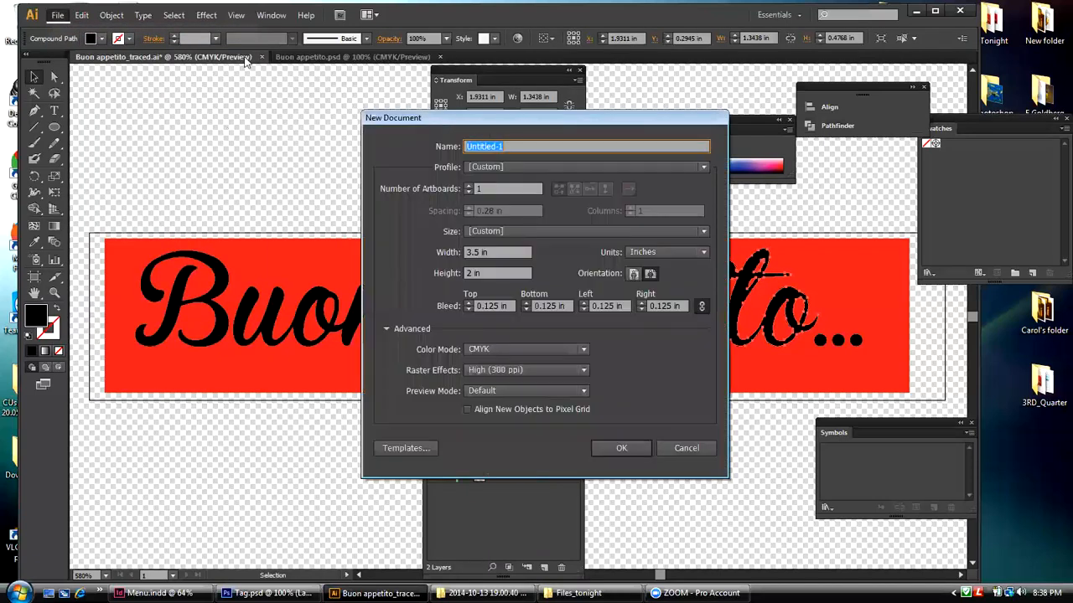
left_click(620, 448)
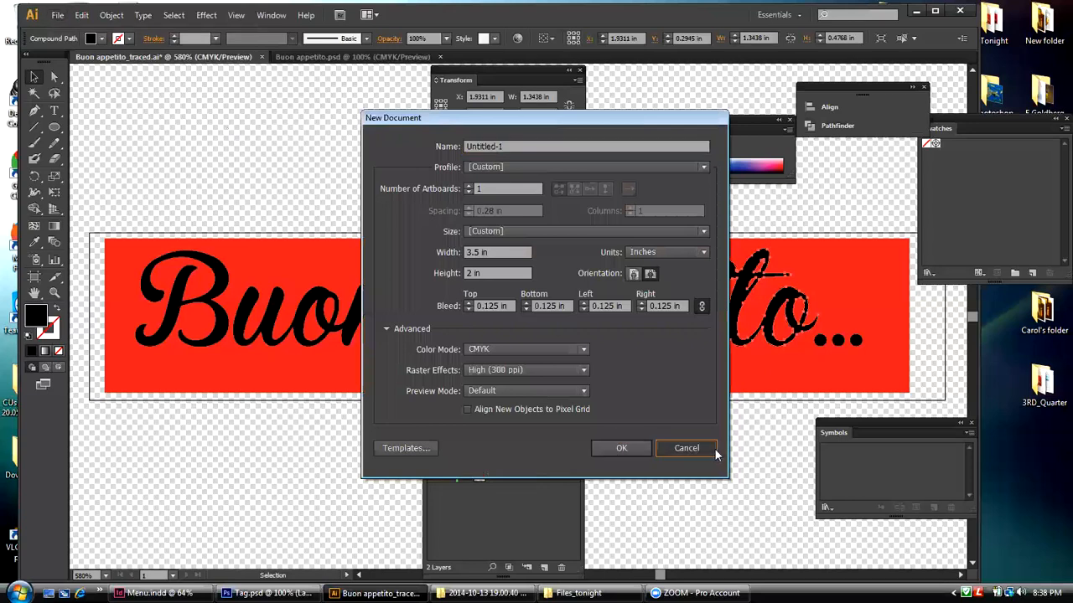
left_click(685, 447)
Step: Open Tag.psd from the desktop's Files_tonight folder, importing it with its layers flattened to a single image
left_click(58, 15)
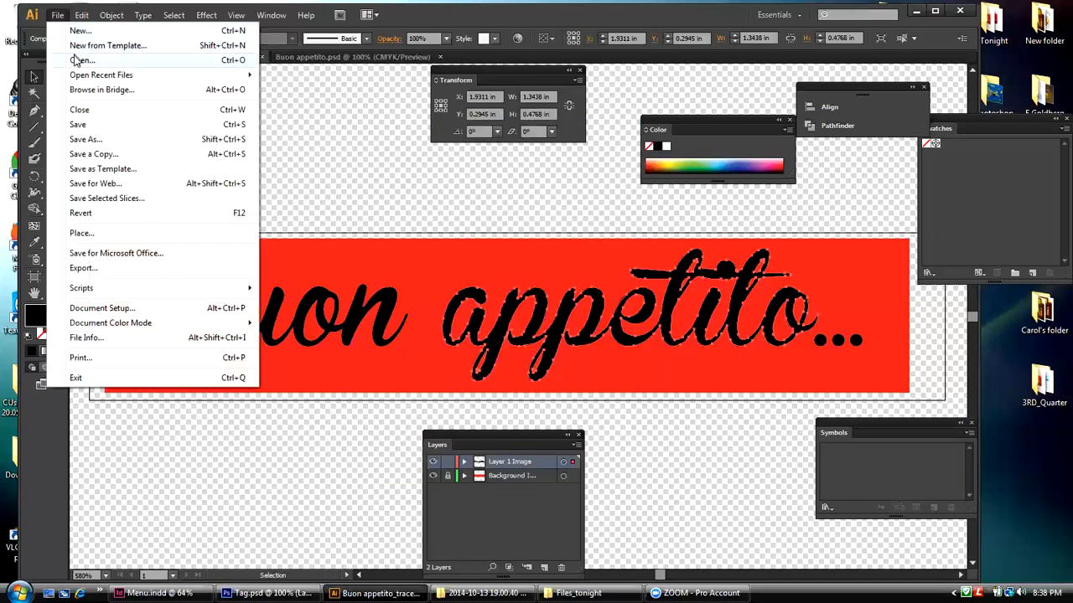
left_click(80, 60)
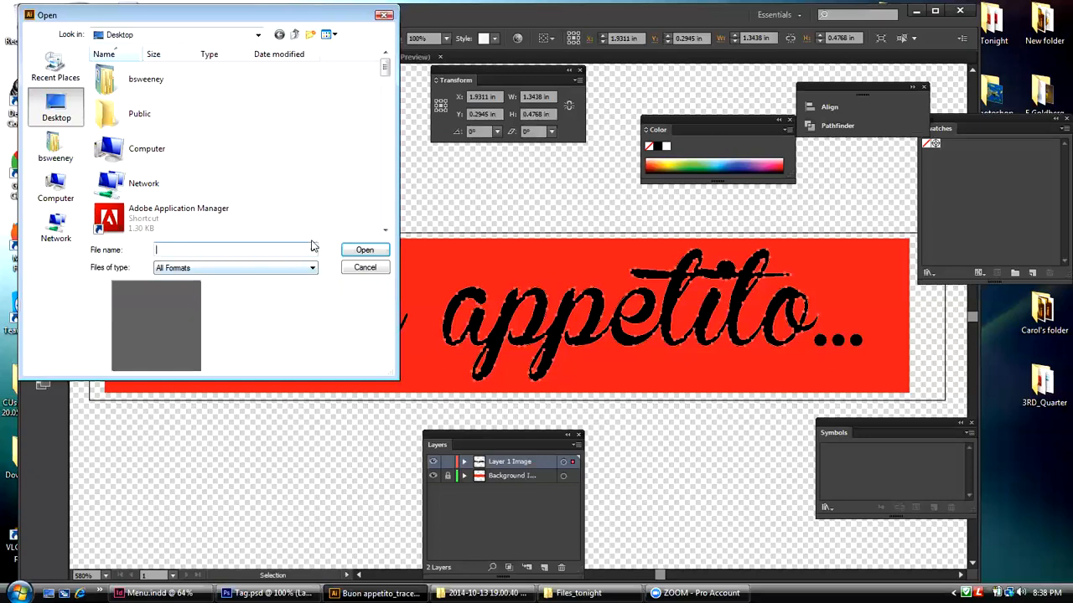
left_click_drag(382, 78, 382, 157)
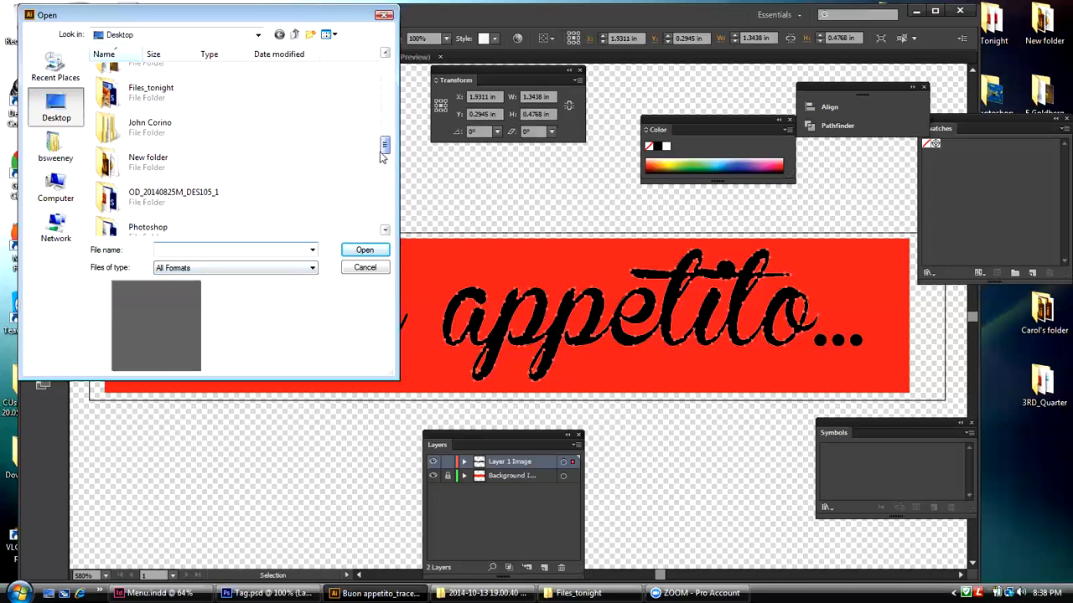
double_click(102, 94)
left_click(112, 97)
left_click(356, 253)
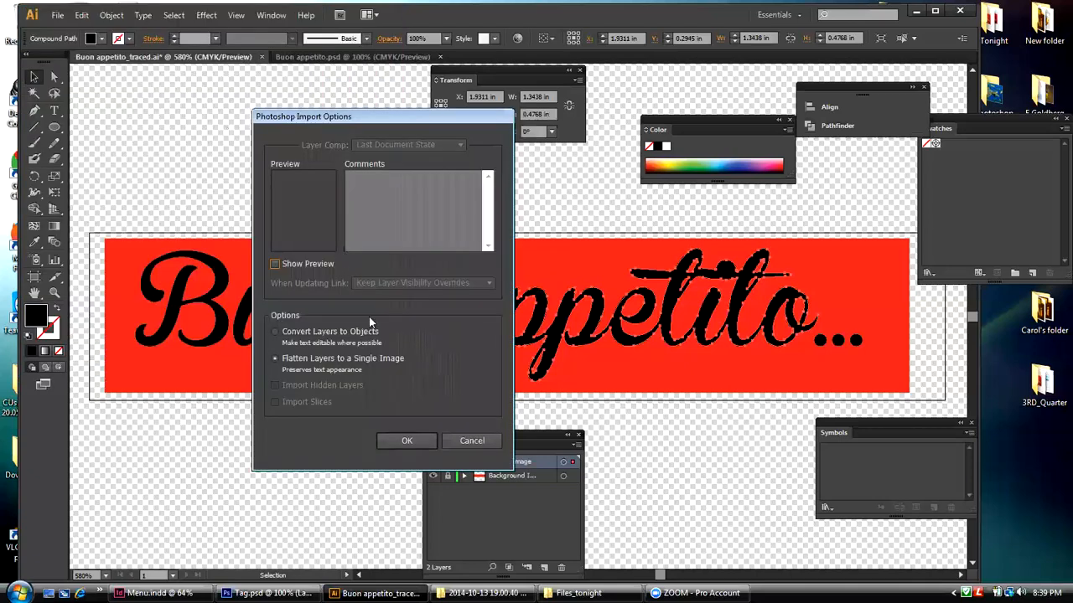
left_click(401, 442)
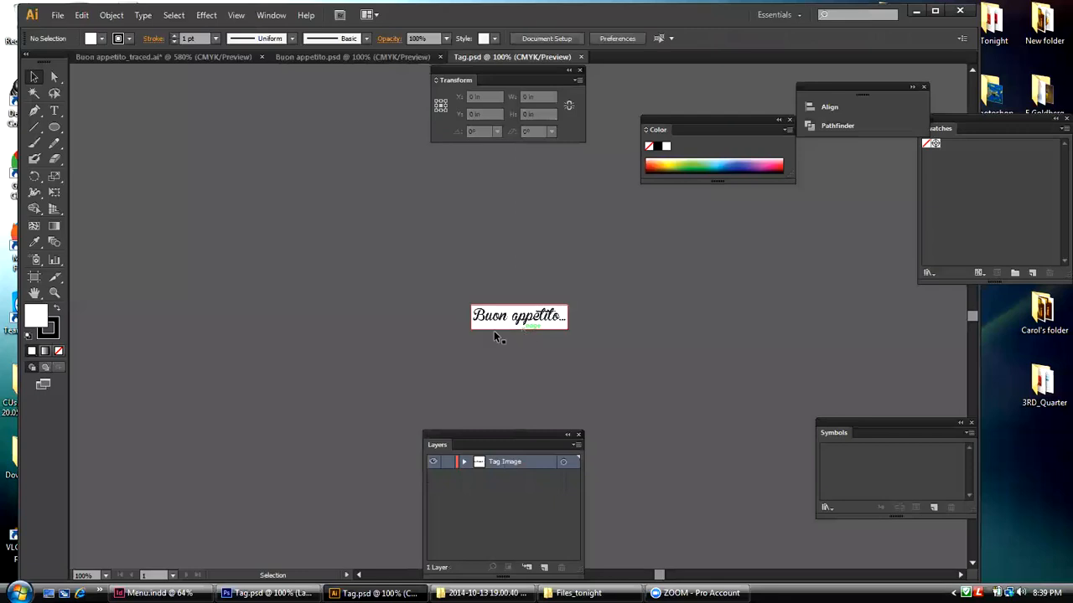
Step: Enlarge the view of the Tag lettering and move the Color and Align/Pathfinder panels up, clear of the artwork
left_click(54, 292)
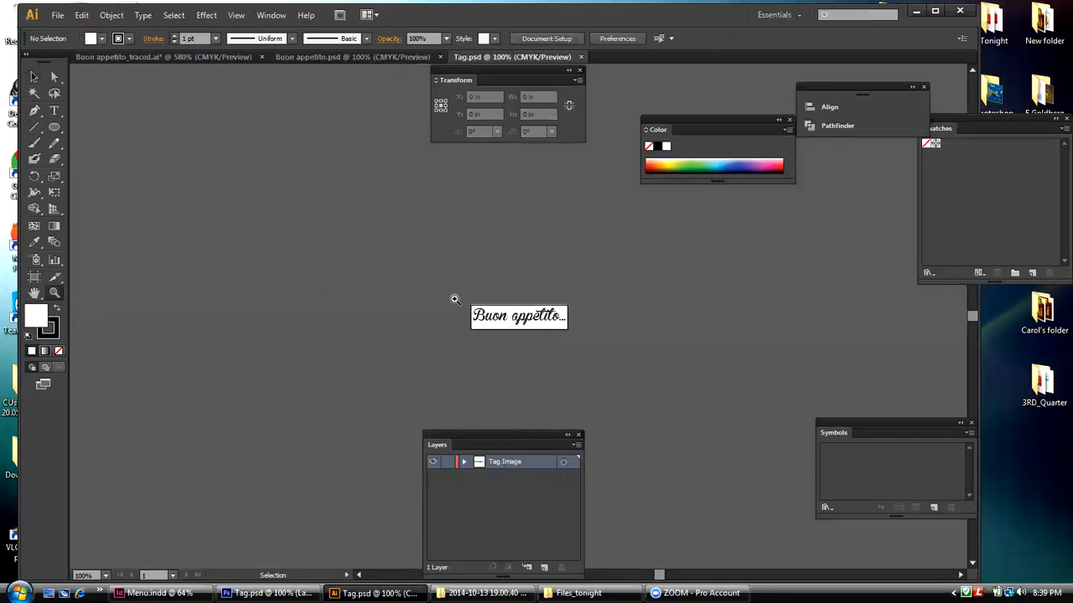
left_click_drag(441, 293, 593, 348)
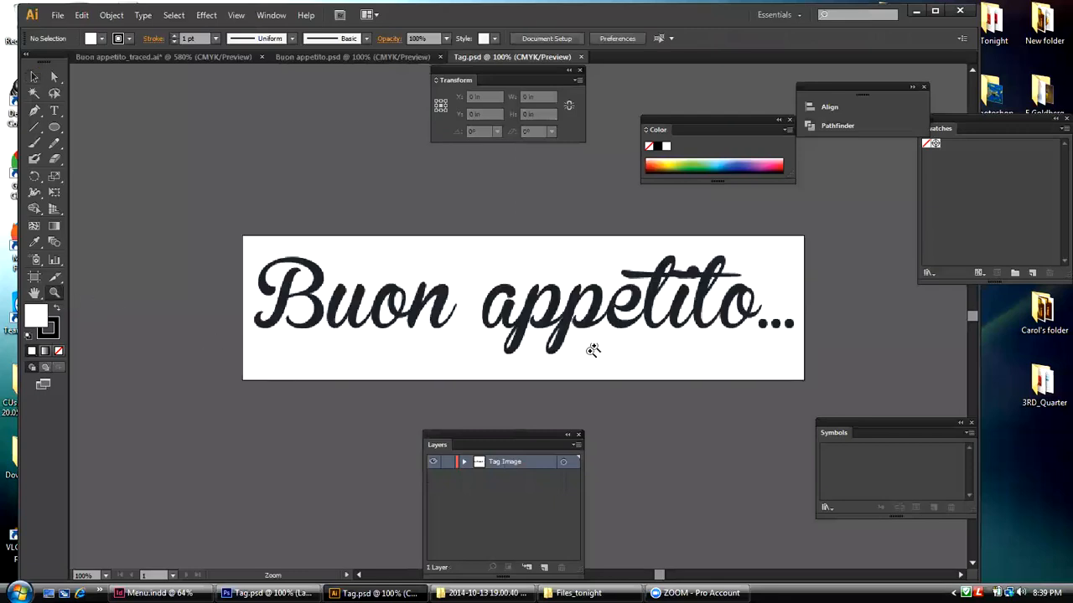
left_click_drag(702, 131, 703, 97)
left_click_drag(827, 86, 868, 75)
left_click_drag(711, 85, 742, 74)
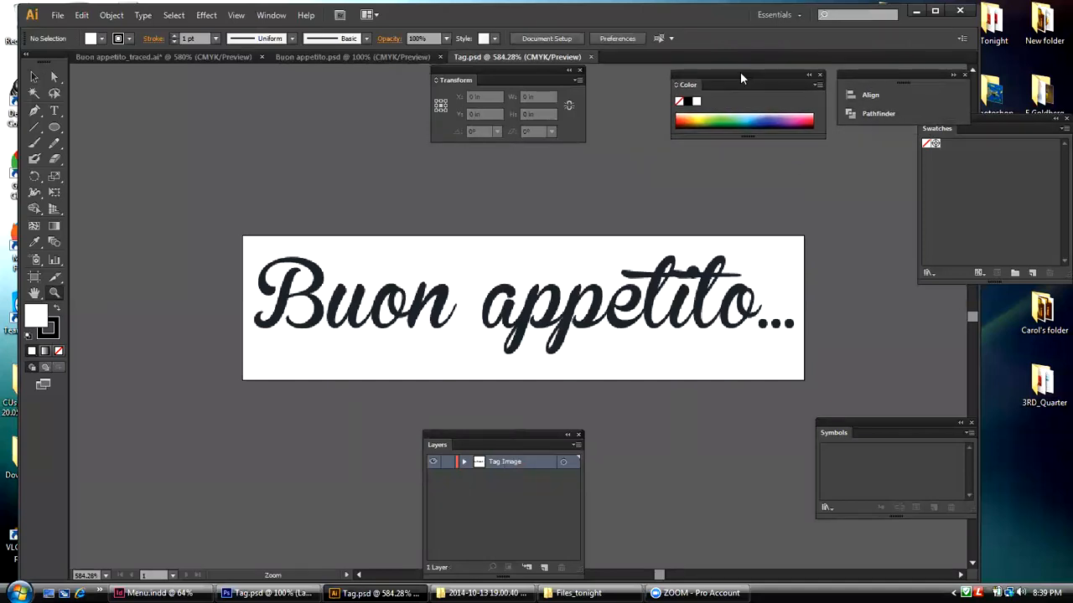
Step: Select the embedded "Buon appetito..." image in Tag.psd with the Selection tool
left_click(37, 78)
left_click(325, 250)
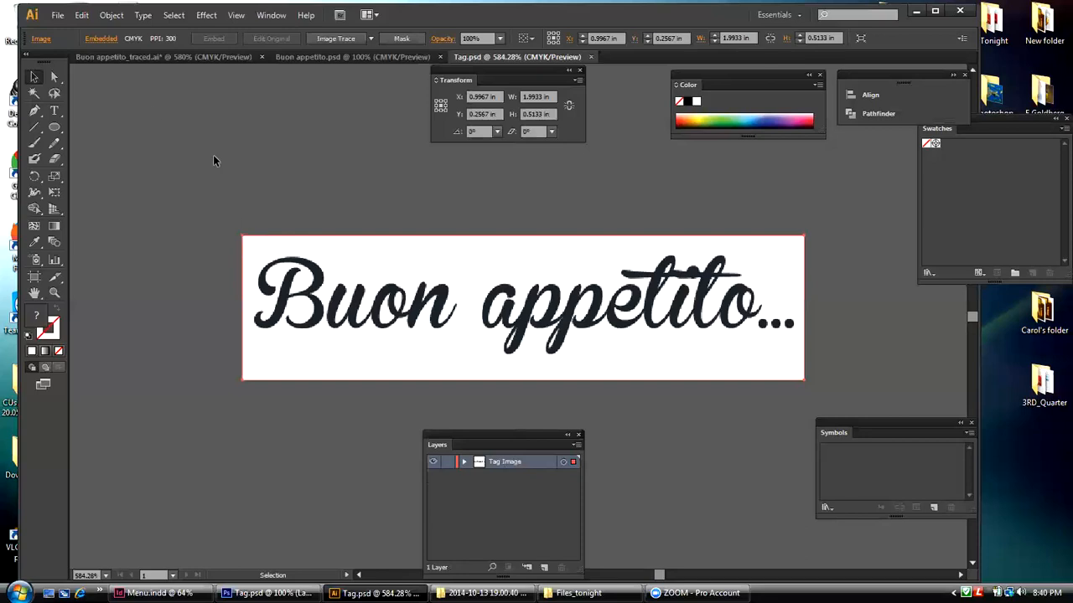
Step: Run Image Trace on the "Buon appetito..." image and open the Image Trace settings, clear of the tools
left_click(107, 16)
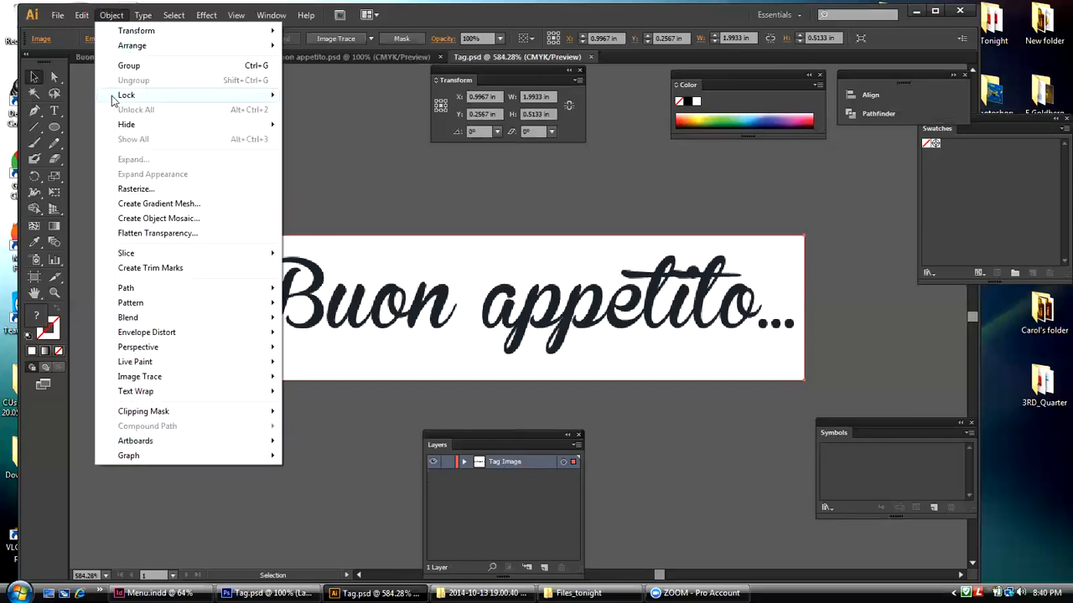
mouse_move(136, 378)
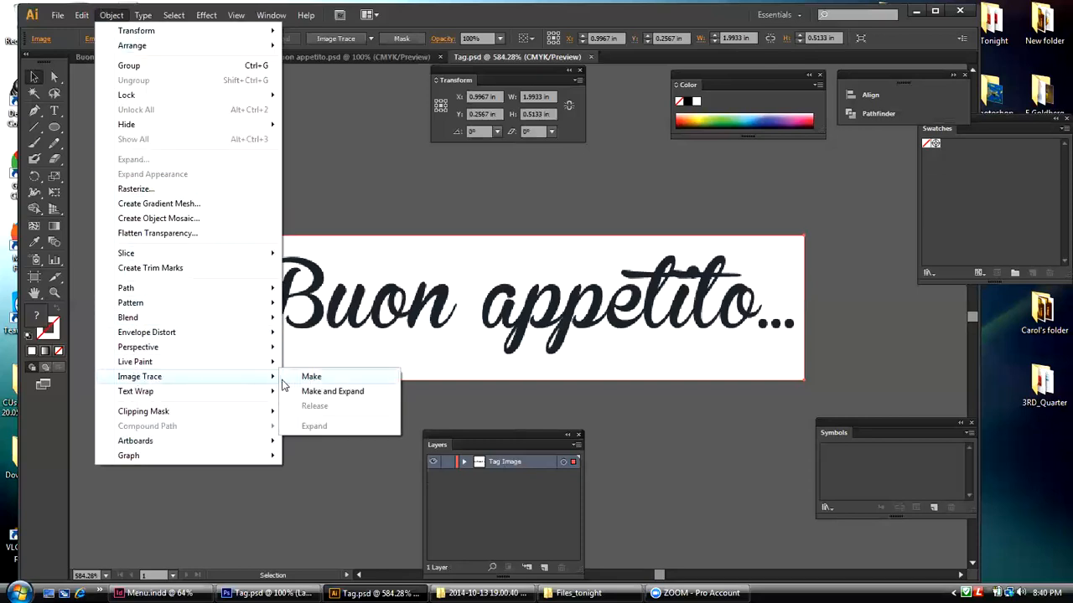
left_click(285, 378)
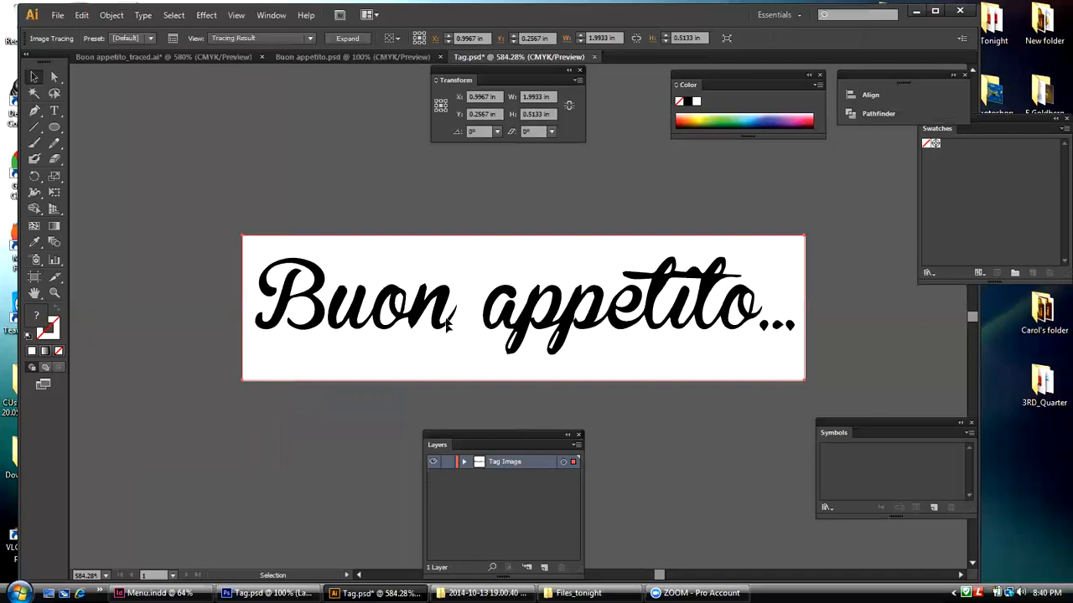
left_click(171, 39)
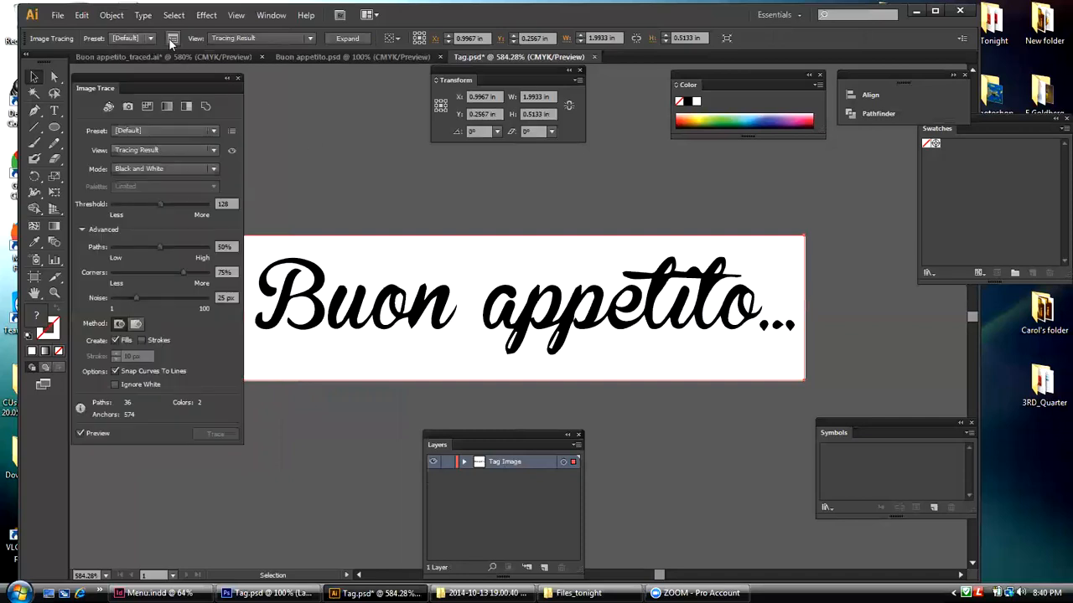
left_click_drag(129, 83, 131, 82)
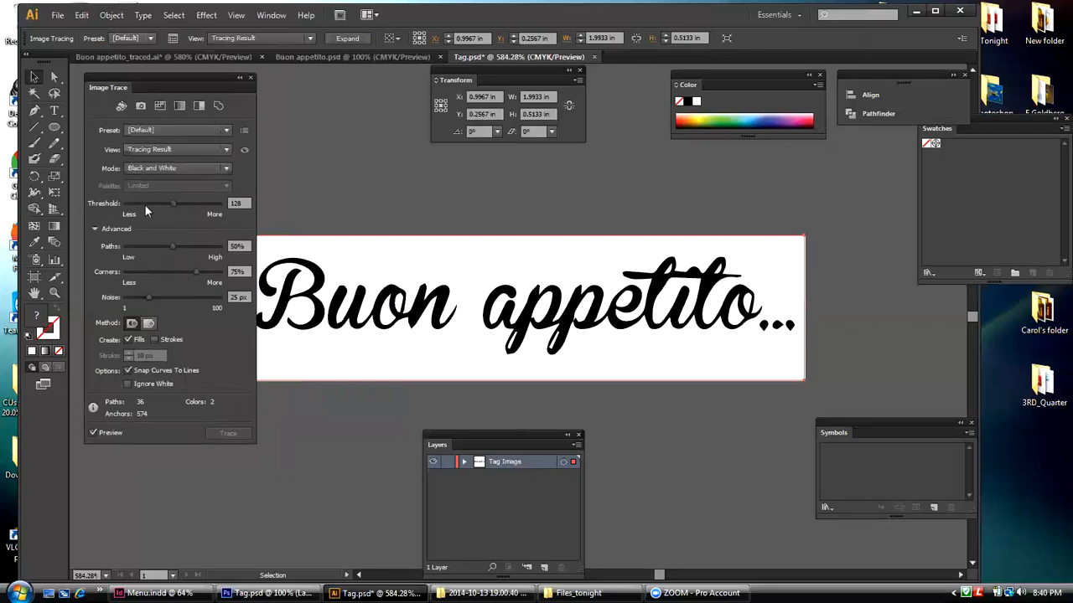
left_click(119, 16)
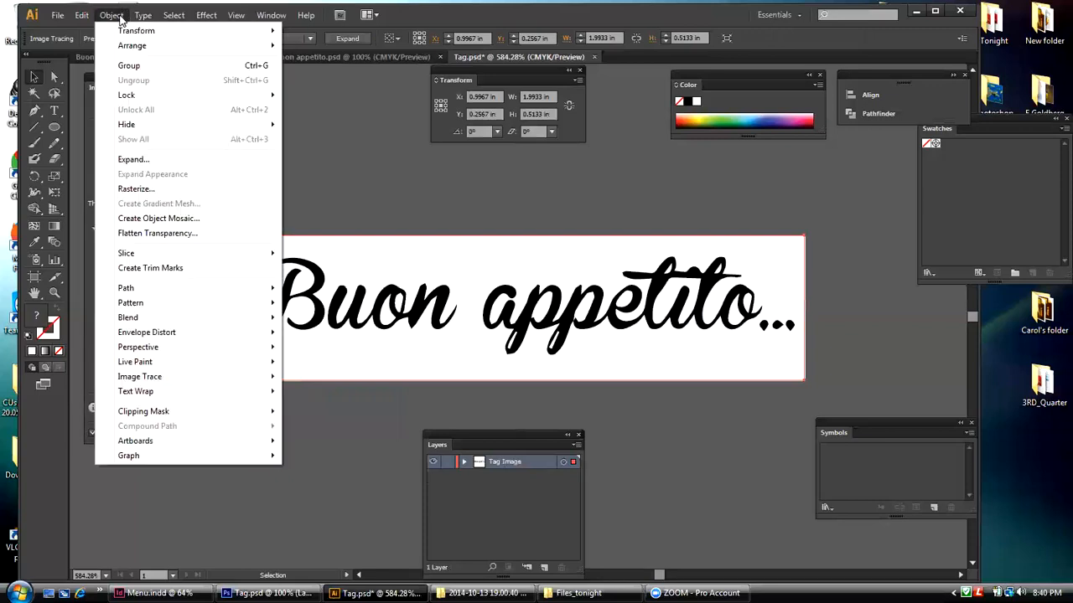
left_click(119, 17)
left_click(142, 15)
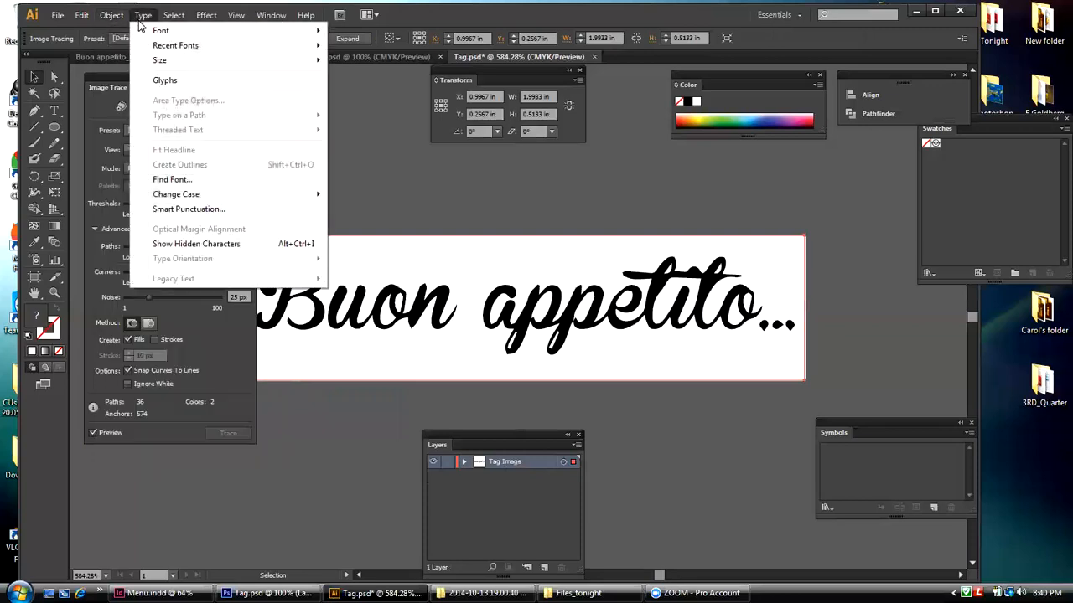
left_click(114, 16)
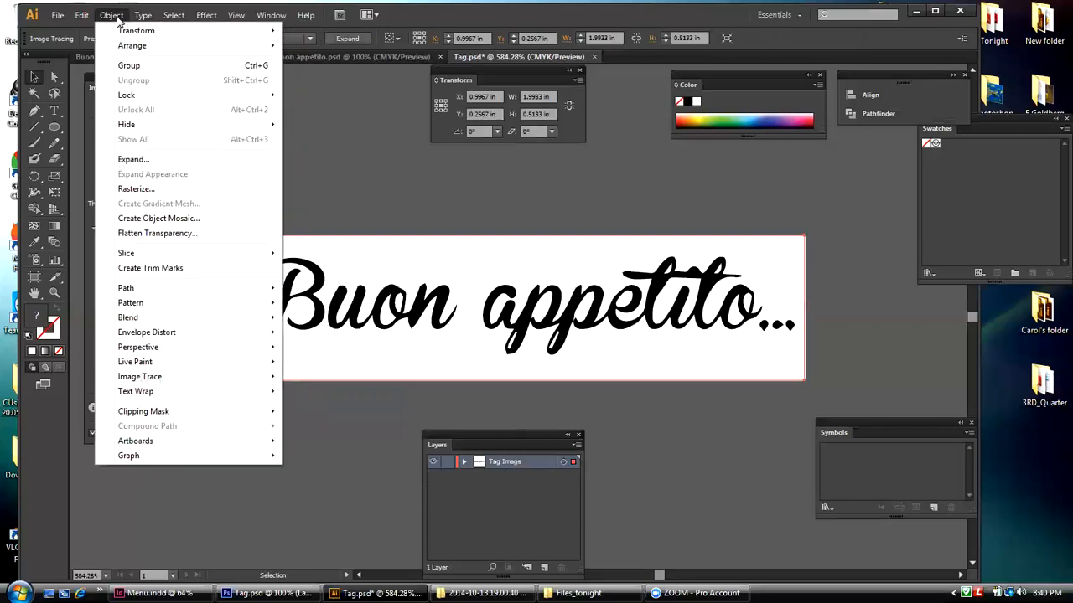
left_click(360, 121)
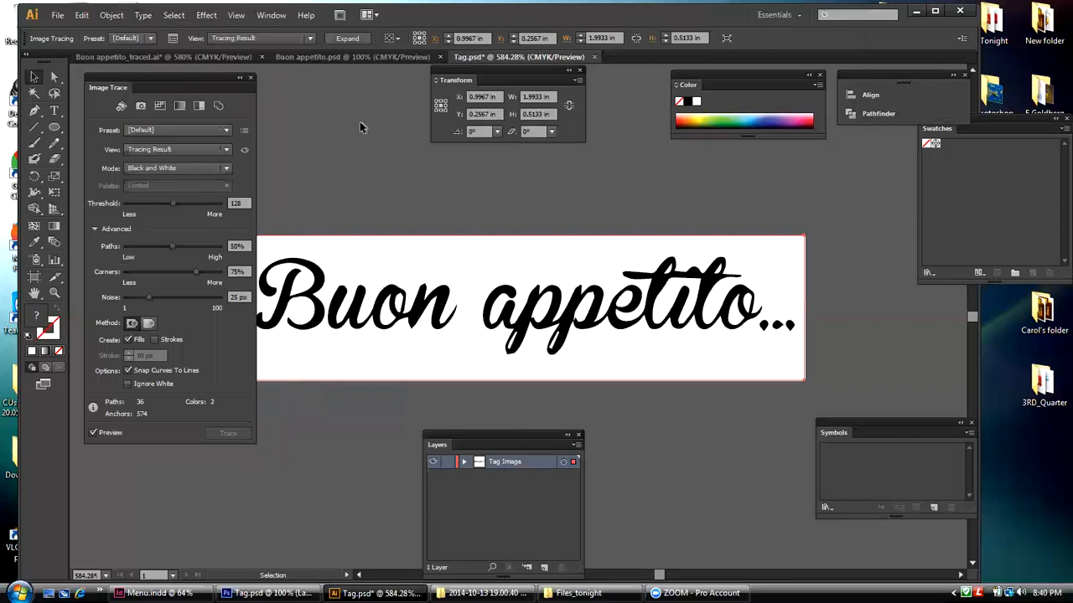
left_click(359, 121)
left_click(329, 249)
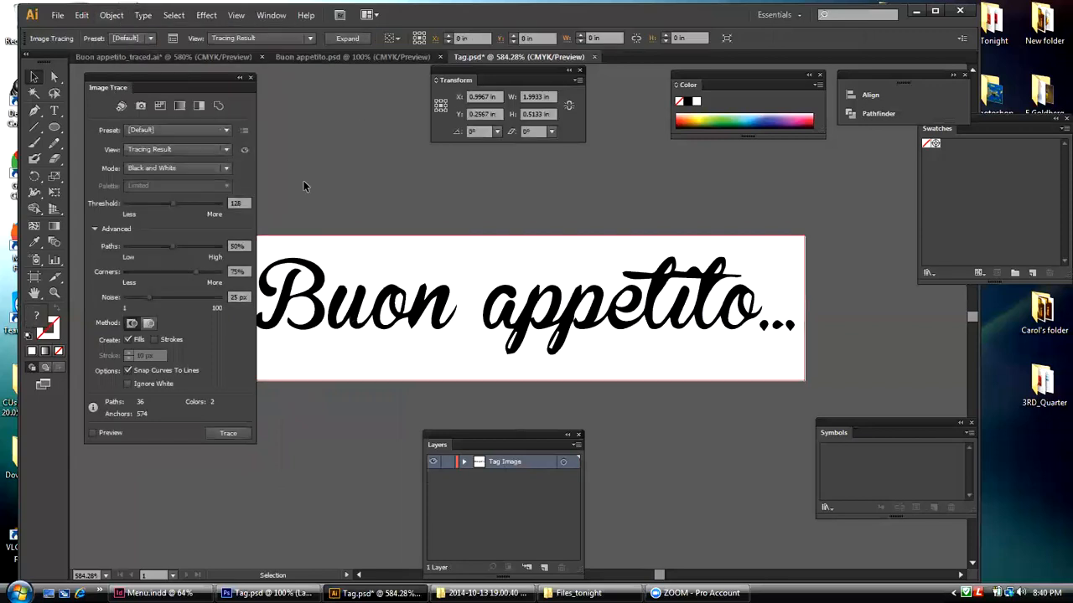
Step: Try the High Fidelity Photo, Silhouettes and Black and White Logo presets on the lettering's tracing
left_click(144, 37)
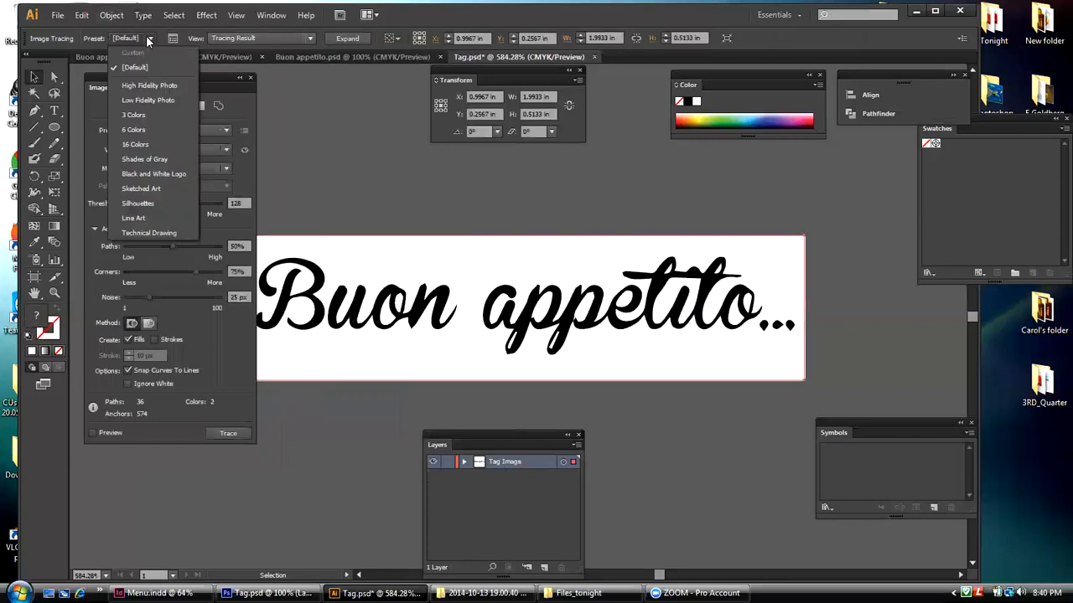
left_click(137, 86)
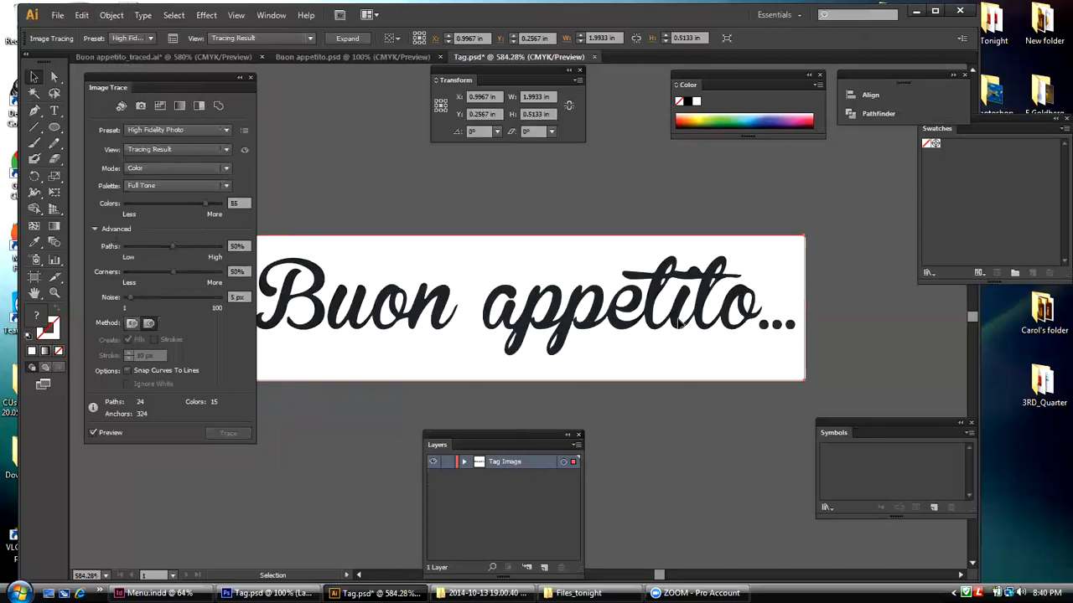
left_click(151, 38)
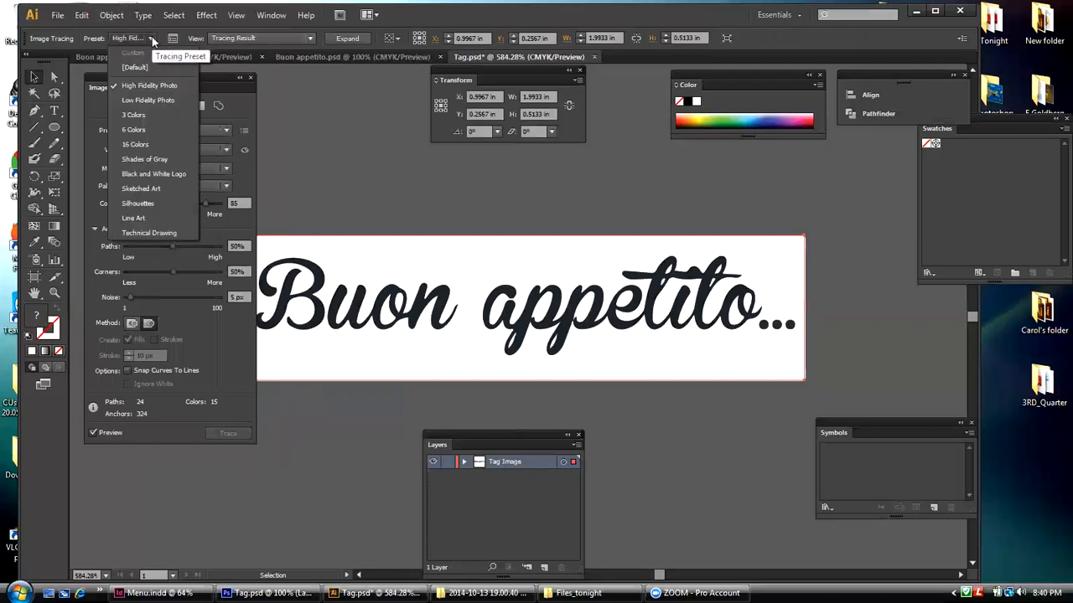
left_click(138, 204)
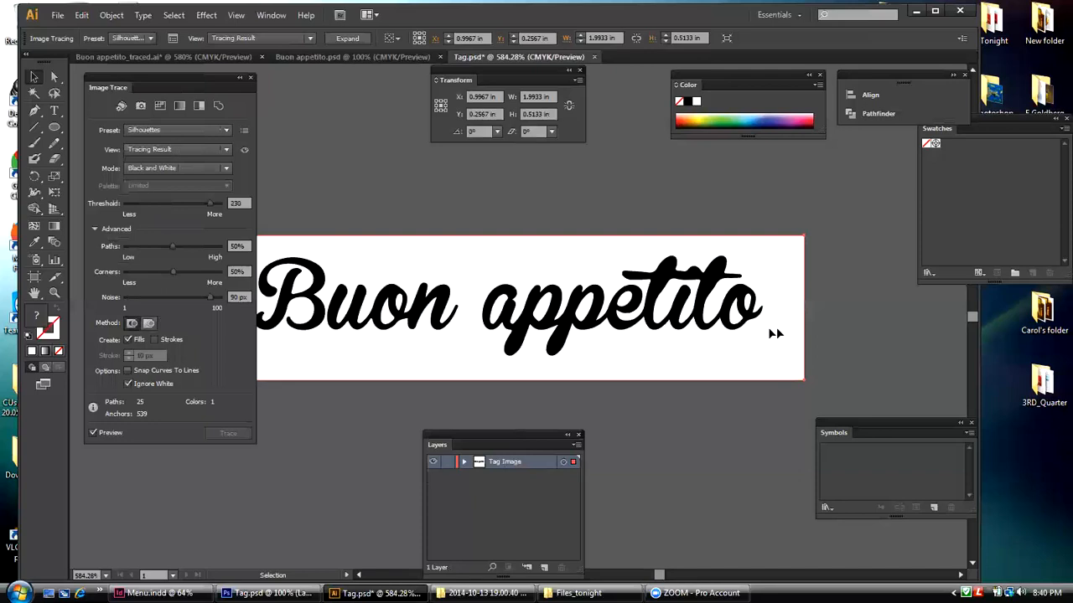
left_click(150, 38)
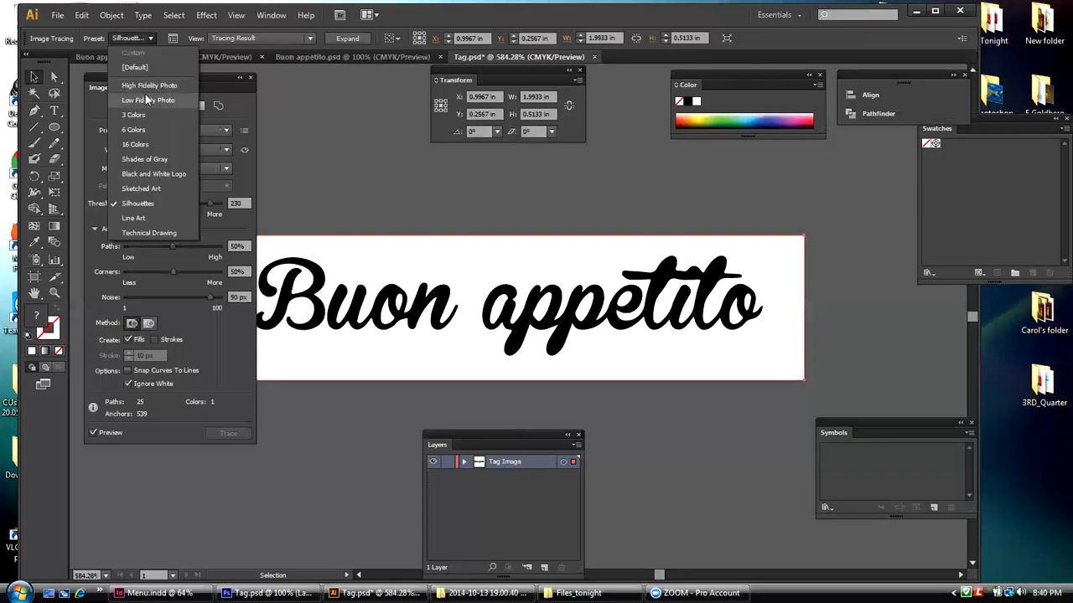
left_click(145, 175)
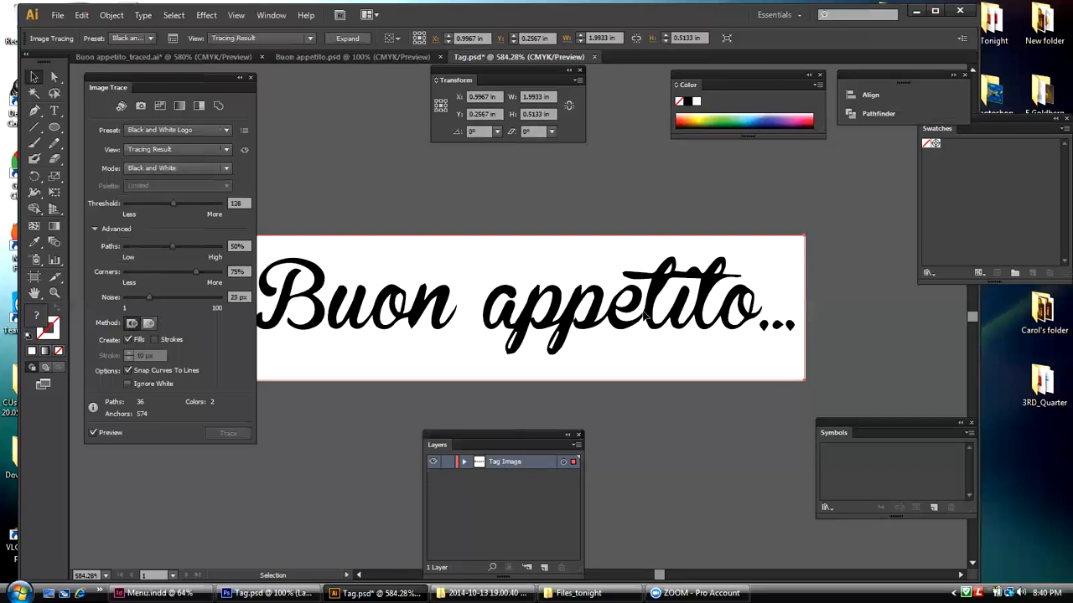
Step: Trace the lettering with the High Fidelity Photo preset and expand the result into editable paths
left_click(151, 38)
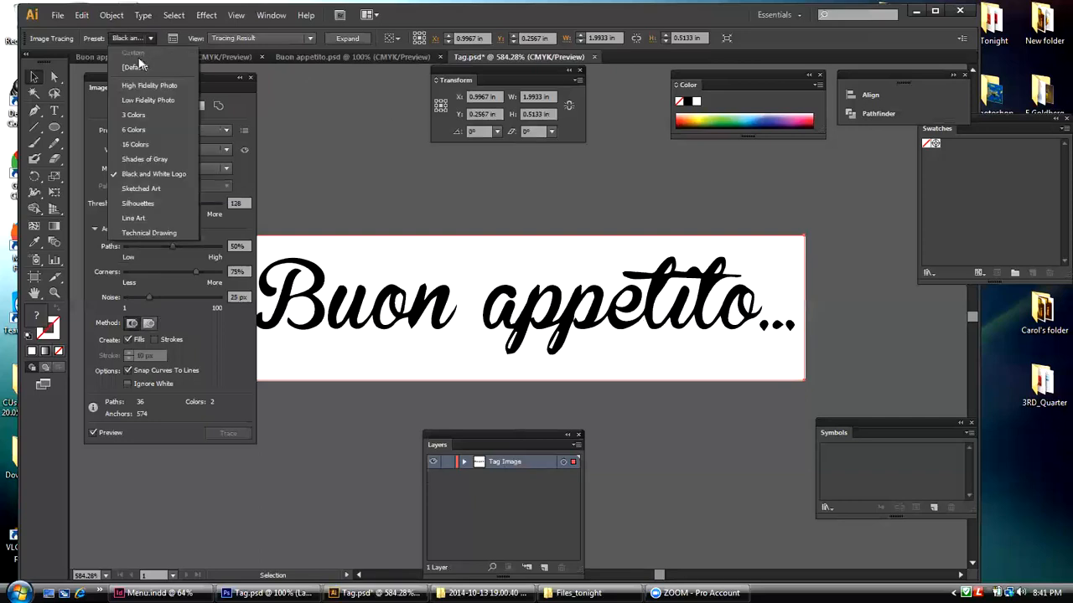
left_click(138, 84)
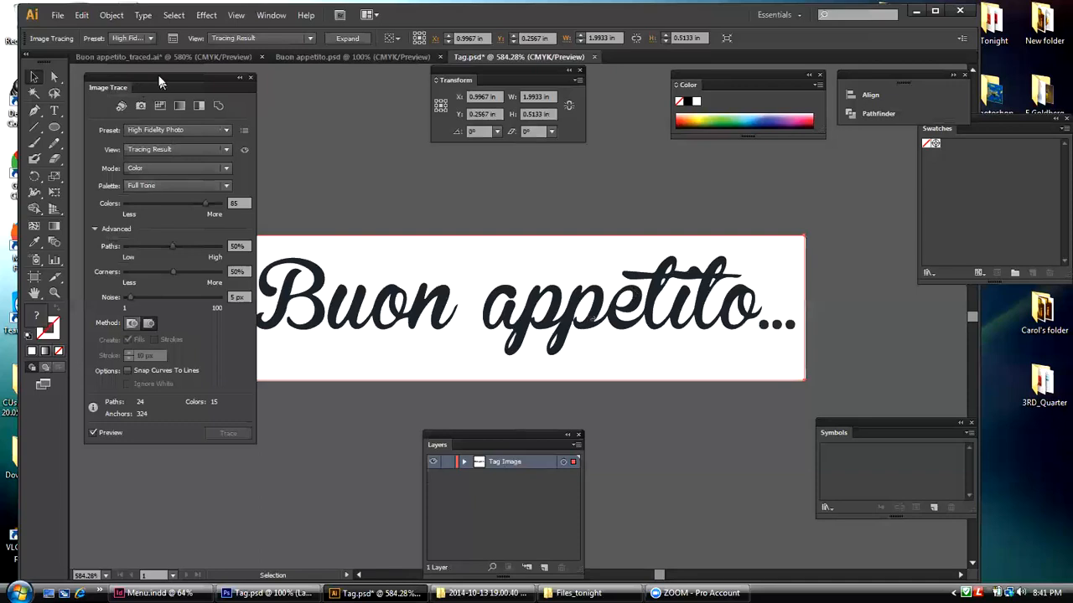
left_click_drag(165, 82, 152, 80)
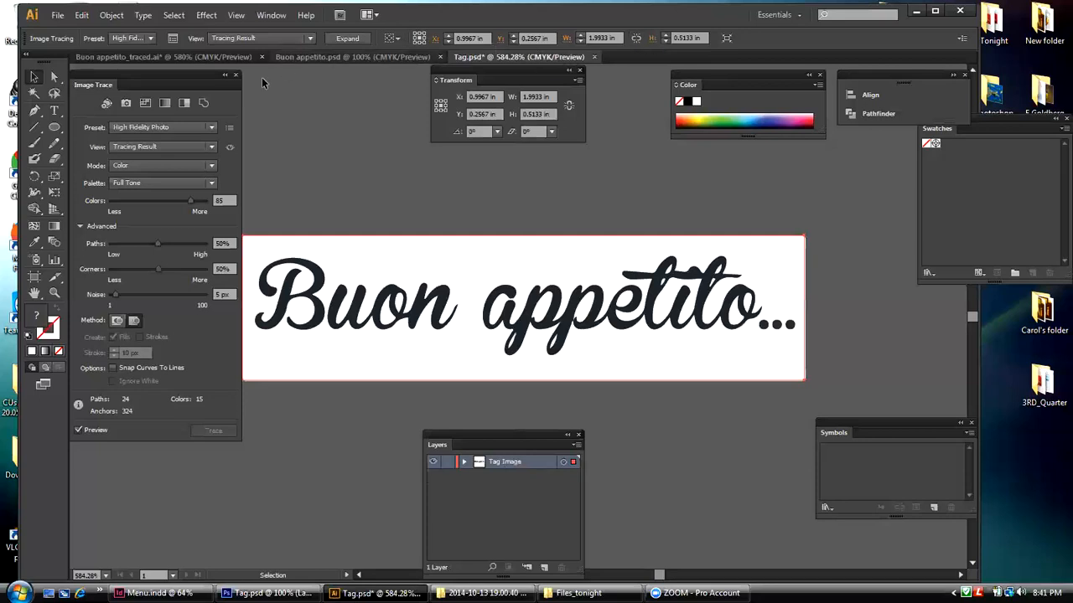
left_click(355, 37)
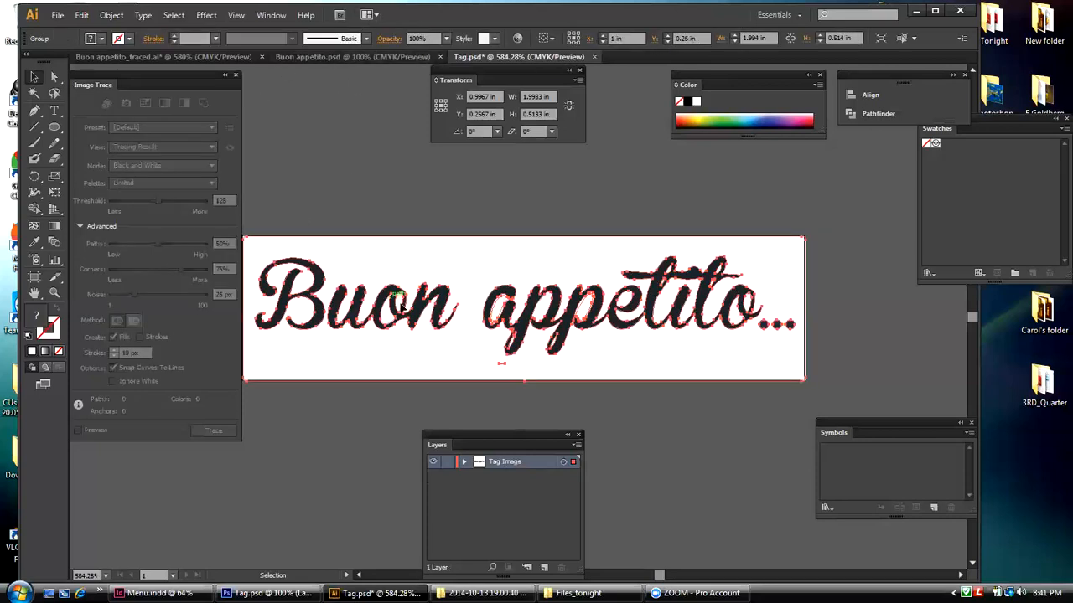
Step: Ungroup the expanded "Buon appetito..." tracing and remove the white background shape behind the lettering
left_click(380, 219)
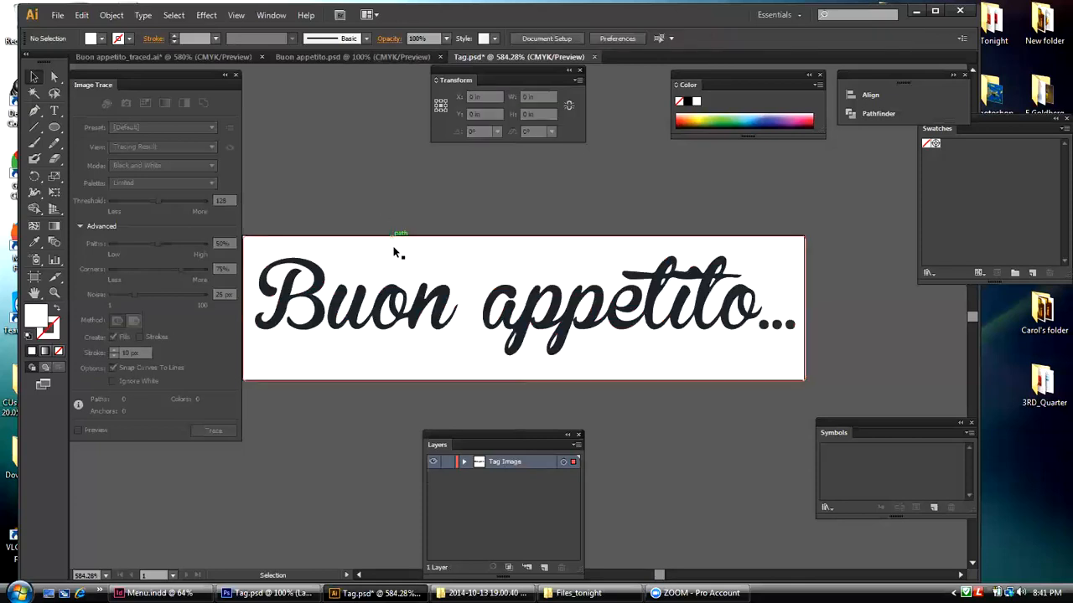
left_click(503, 305)
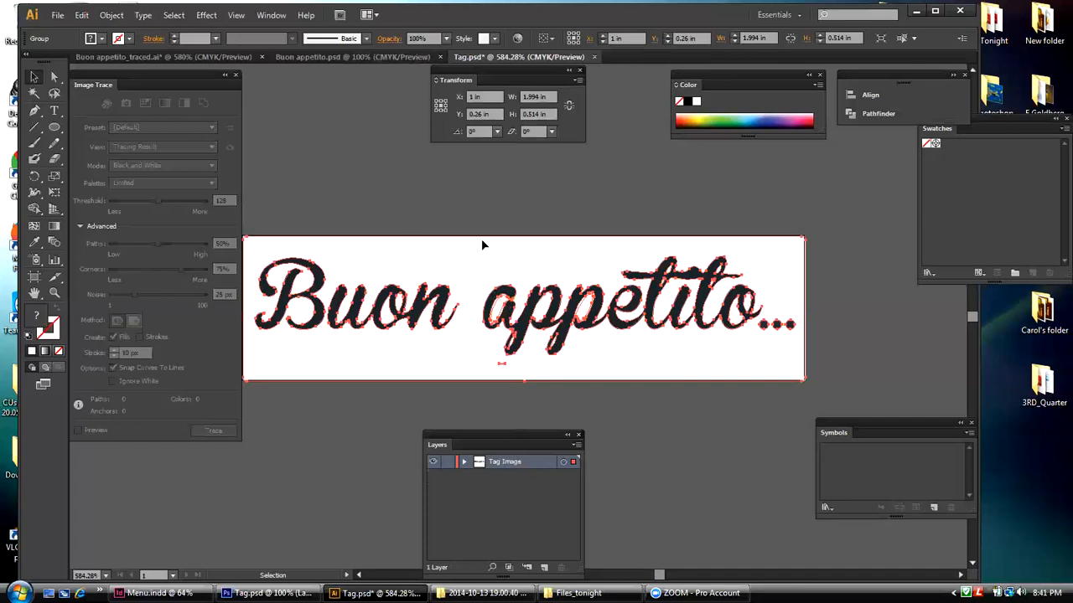
left_click(465, 191)
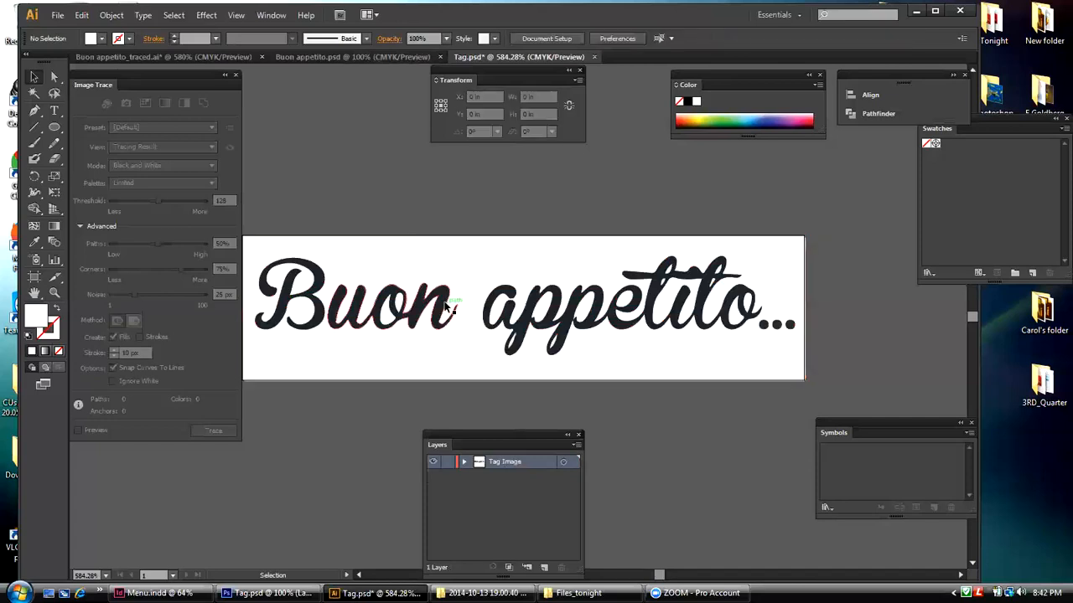
left_click(433, 257)
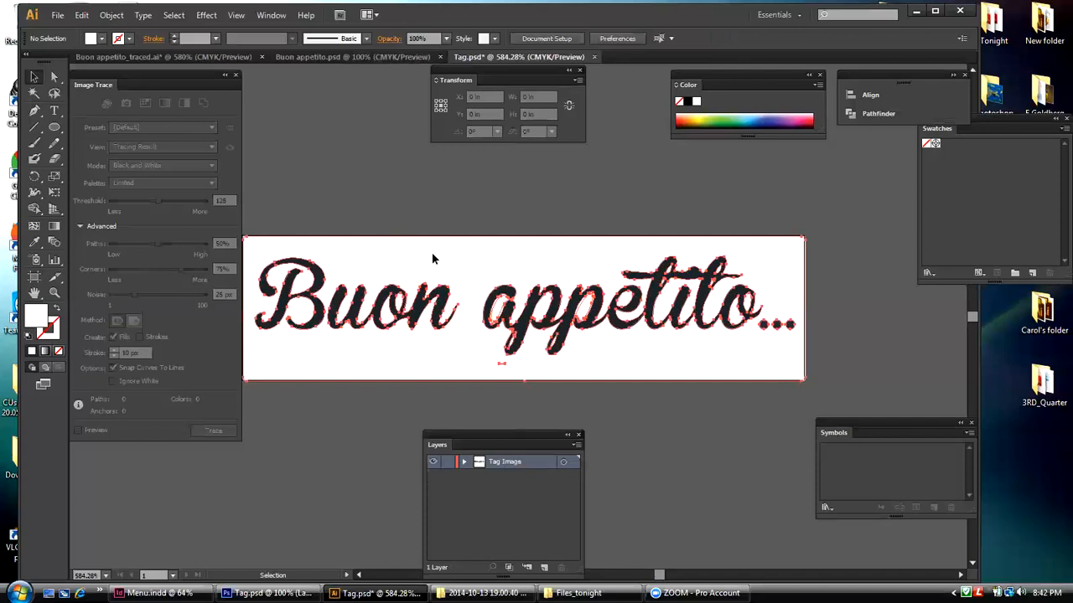
left_click(121, 16)
left_click(126, 80)
left_click(317, 193)
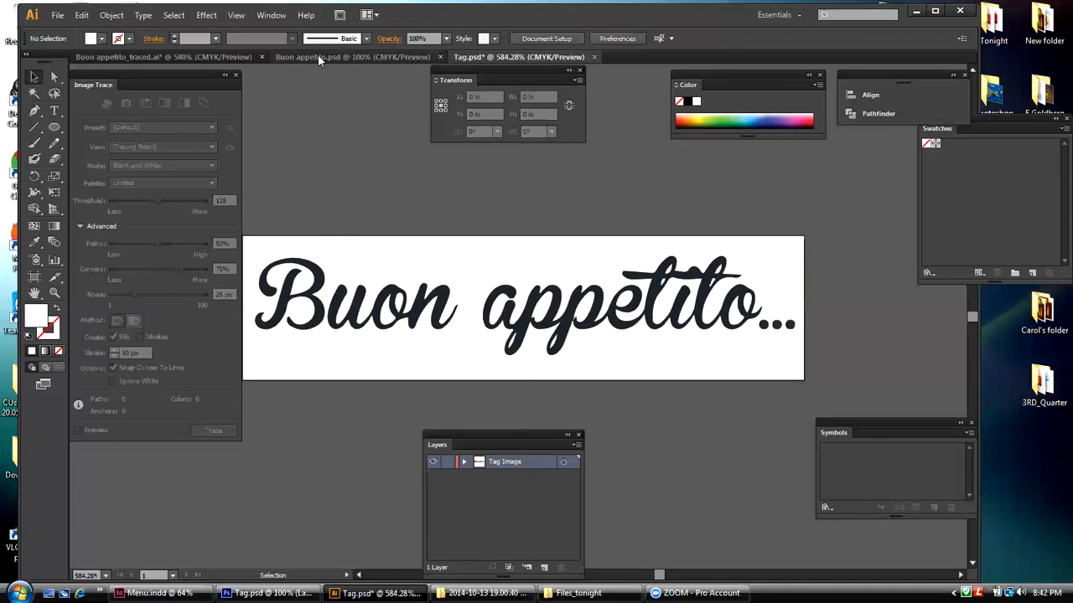
Step: Show the transparency grid behind the traced lettering
left_click(236, 15)
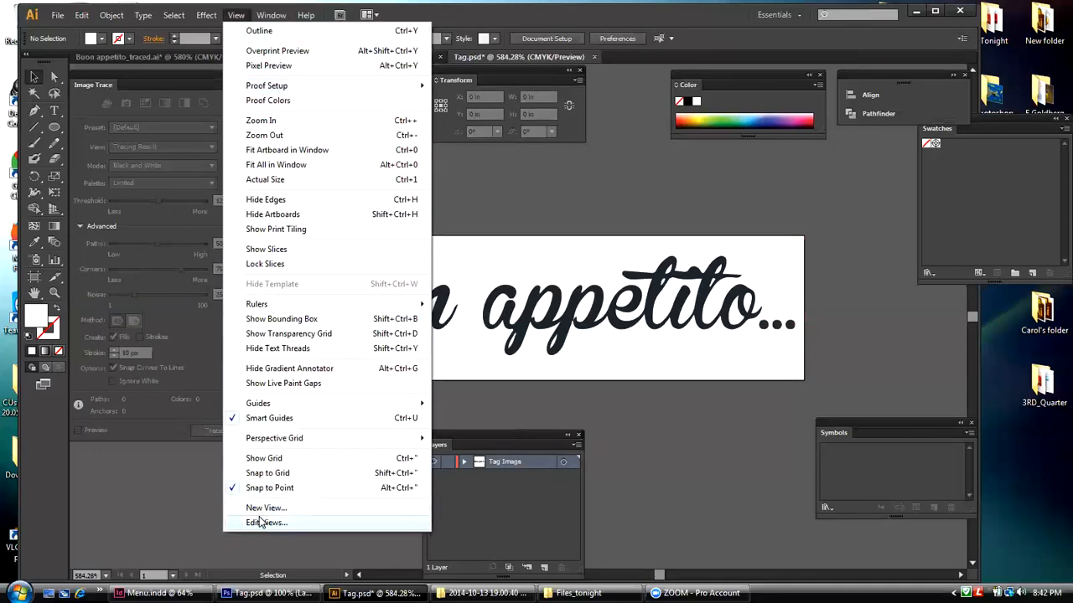
left_click(273, 334)
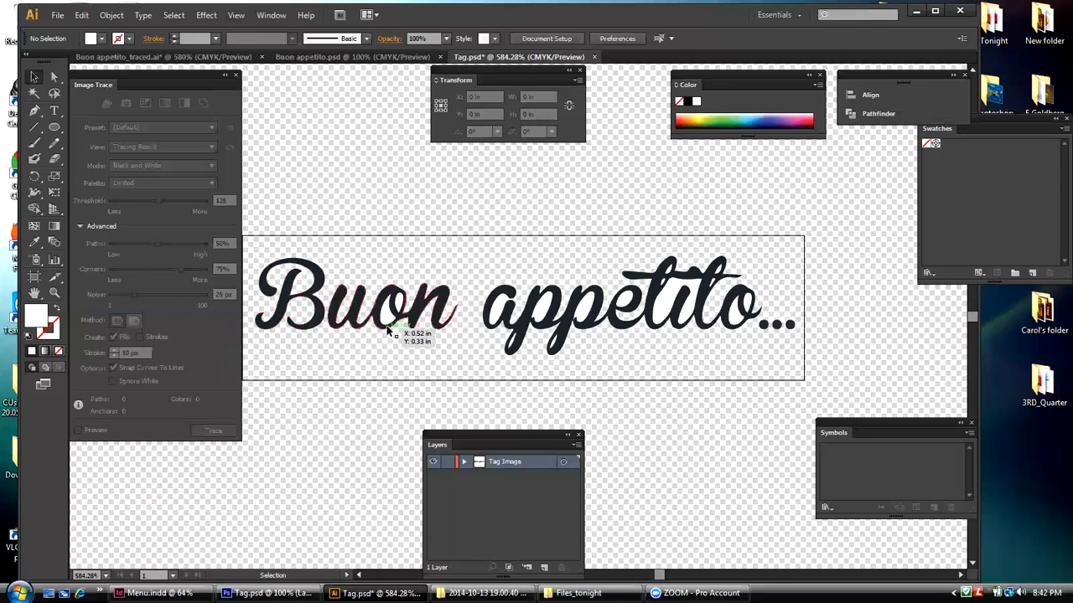
Step: Select the white shapes inside and between the letters of "appetito" and in the "o" of "Buon", try deleting them, and undo the deletion
left_click(750, 306)
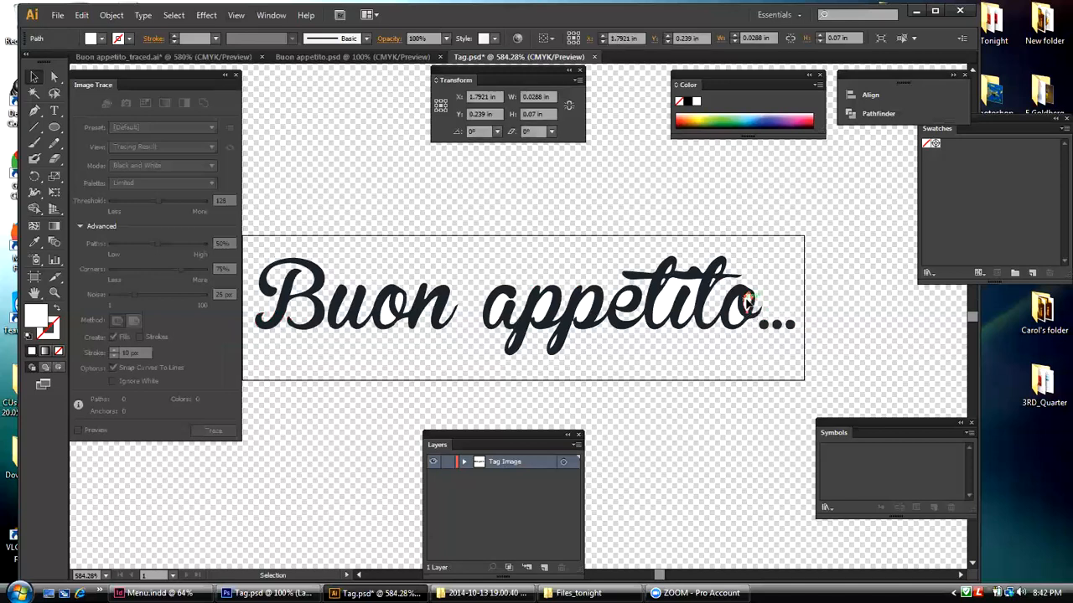
left_click(739, 314, "shift")
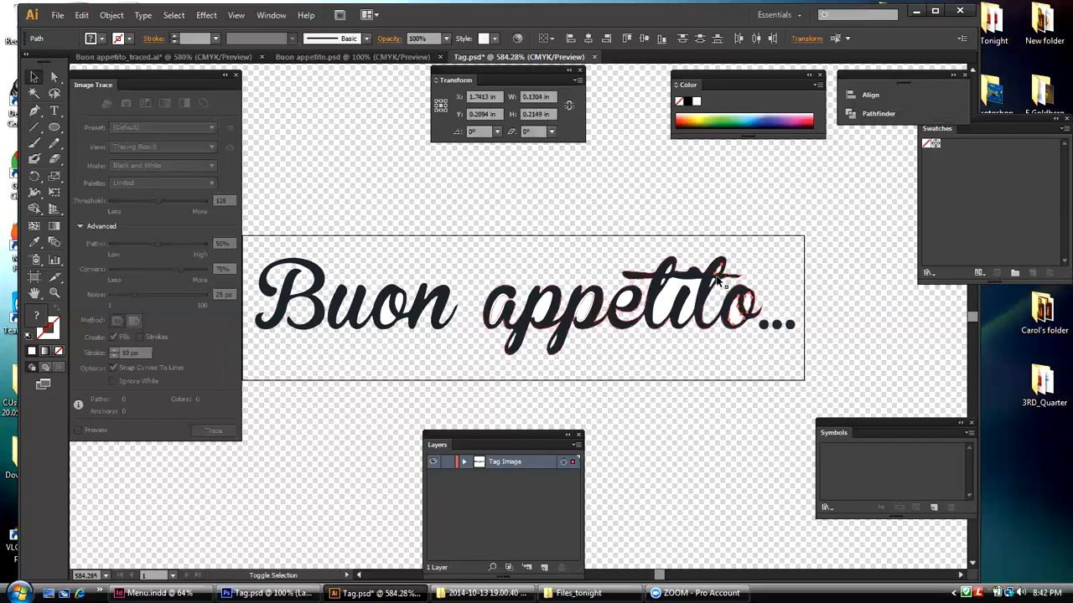
left_click(717, 284, "shift")
left_click(687, 285, "shift")
left_click(668, 273, "shift")
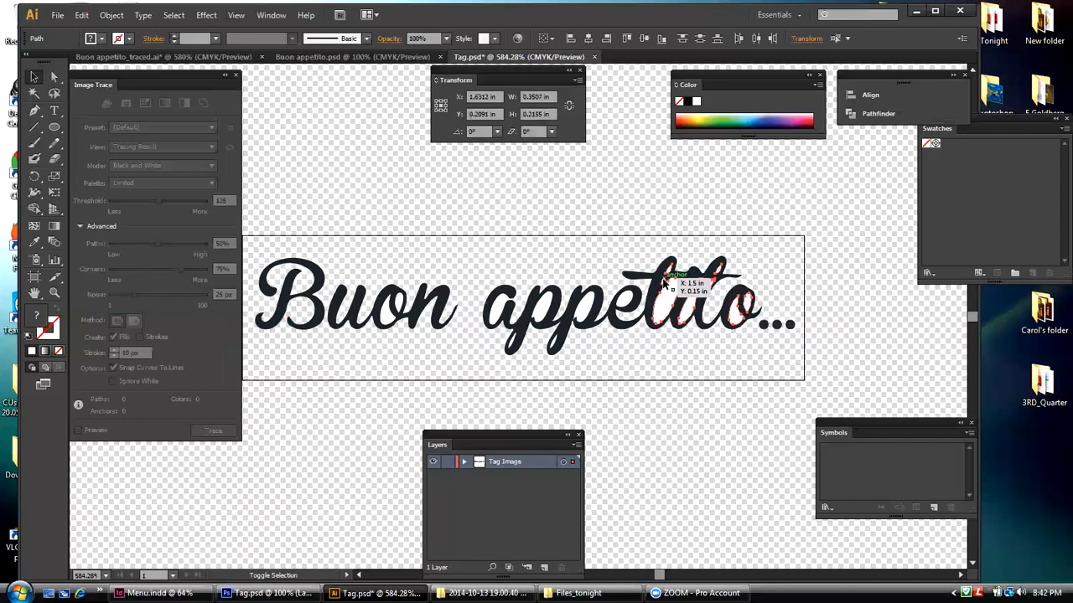
left_click(590, 310, "shift")
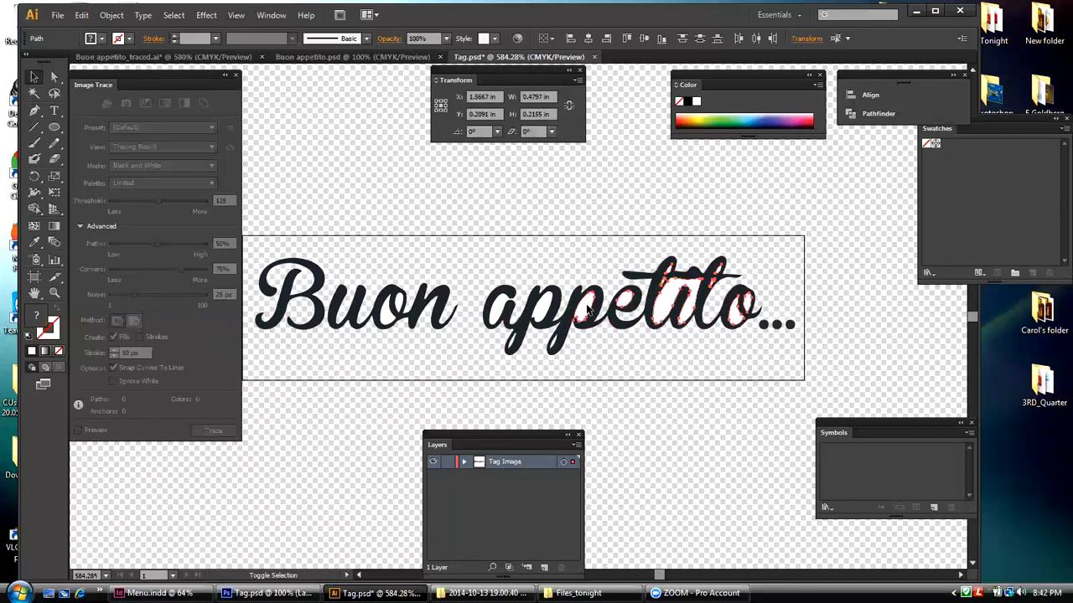
left_click(500, 310, "shift")
left_click(514, 345, "shift")
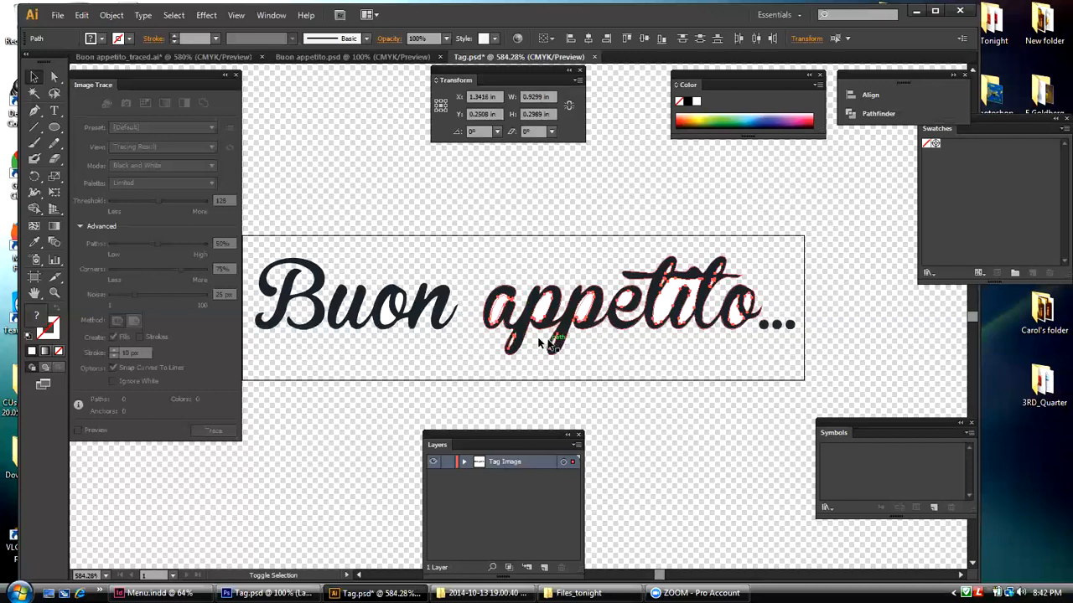
left_click(395, 310, "shift")
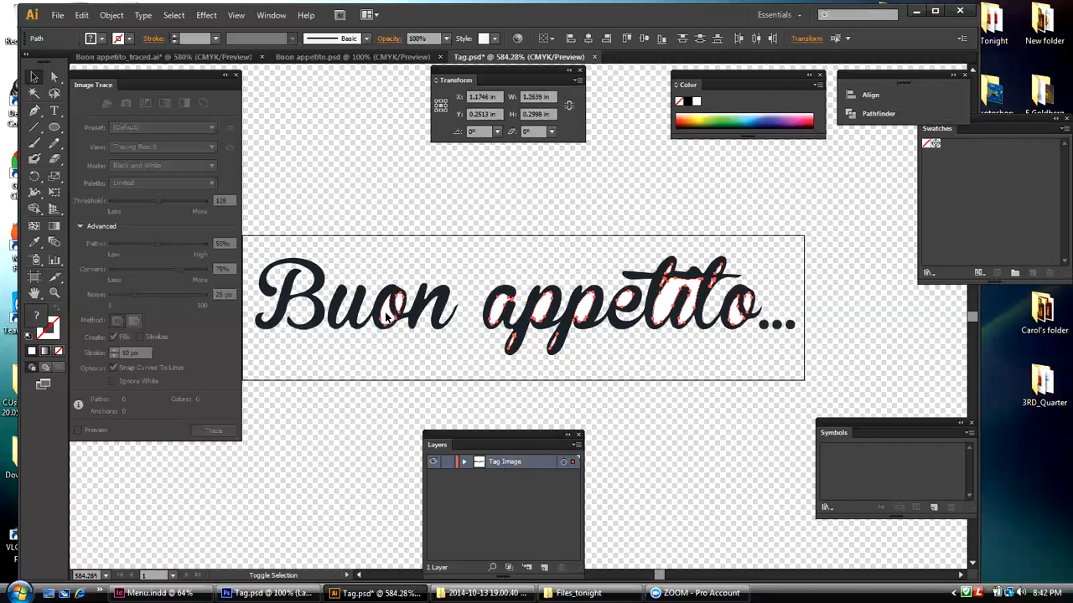
key("Delete")
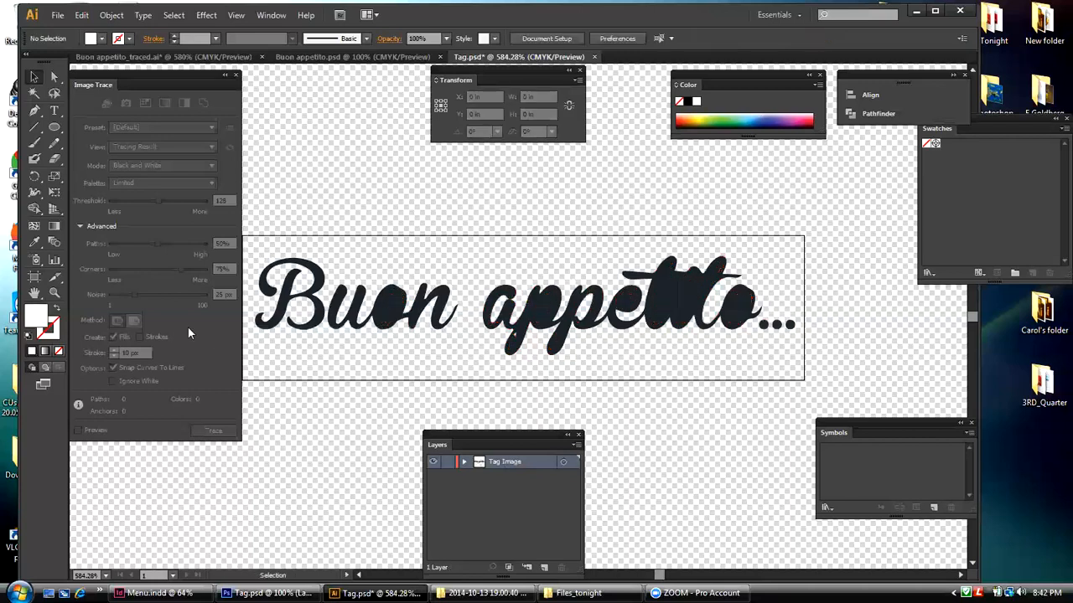
key("ctrl+z")
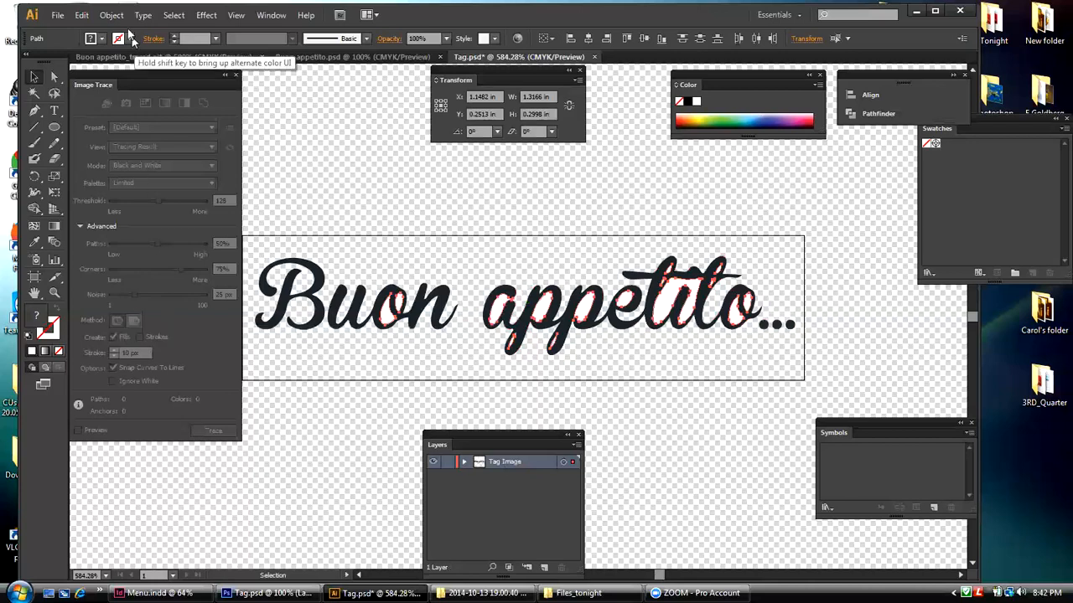
Step: Undo the deletion of the white background, the ungrouping and the expansion to return to the live image tracing
left_click(81, 15)
left_click(92, 31)
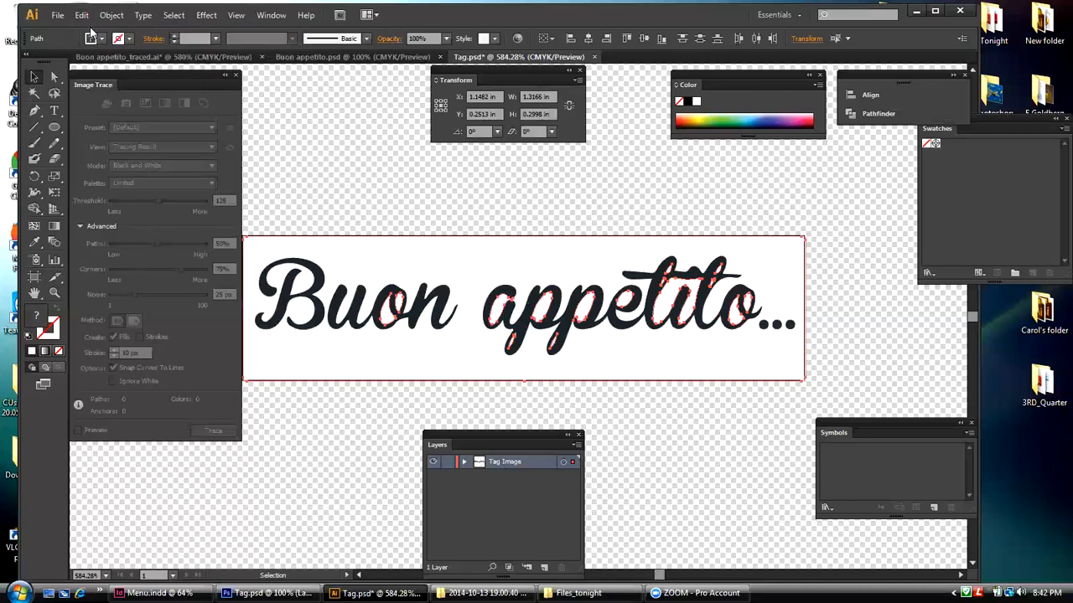
left_click(82, 15)
left_click(92, 31)
left_click(81, 15)
left_click(105, 29)
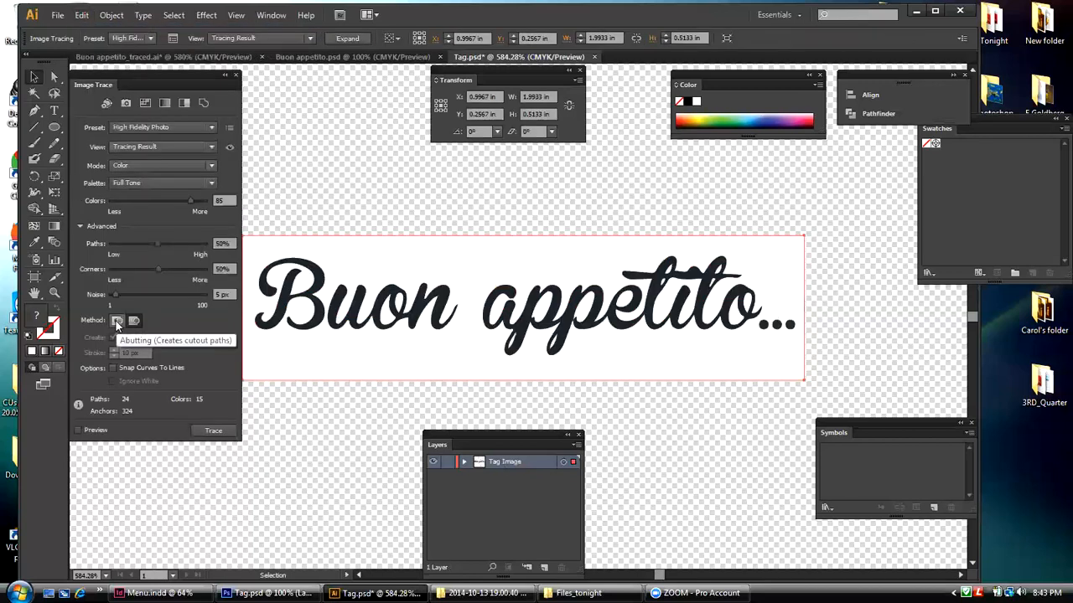
Step: Set the tracing method to Abutting and expand the tracing into paths
left_click(117, 323)
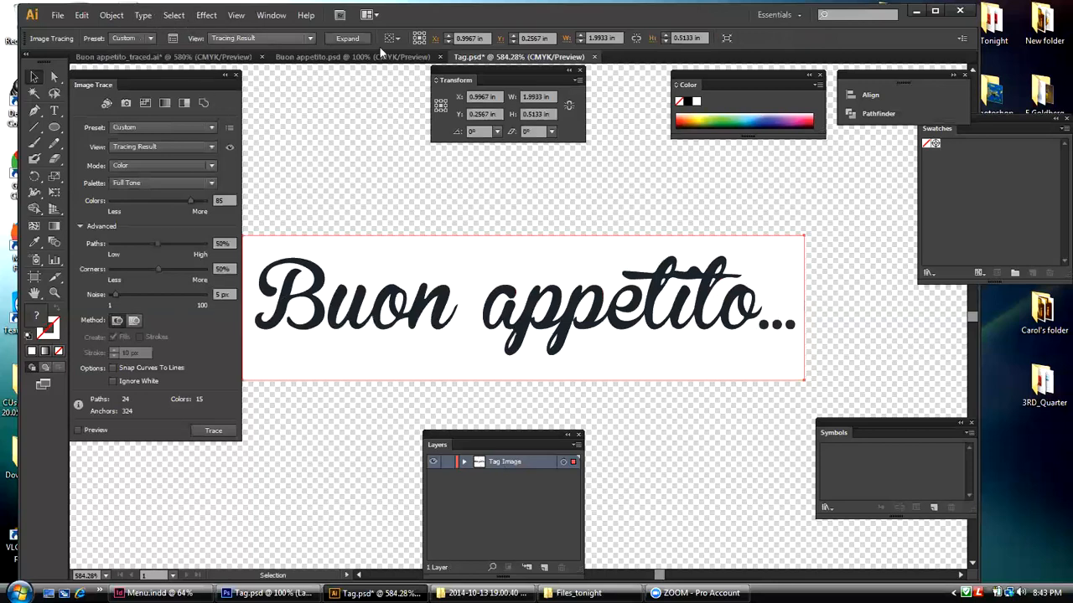
left_click(349, 39)
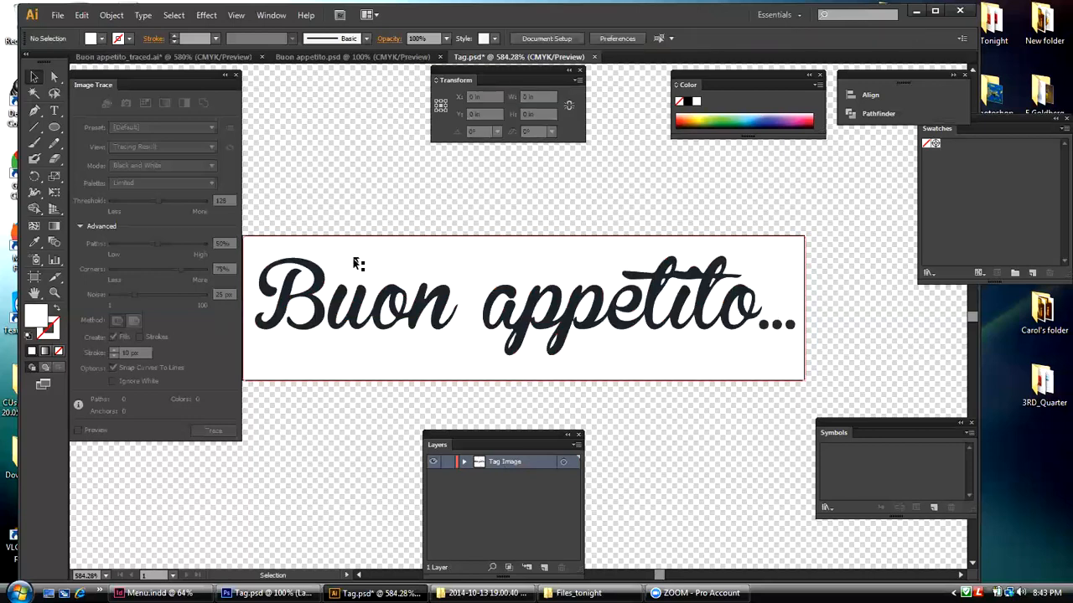
Step: Ungroup the expanded "Buon appetito..." paths and delete the white background shape
left_click(111, 15)
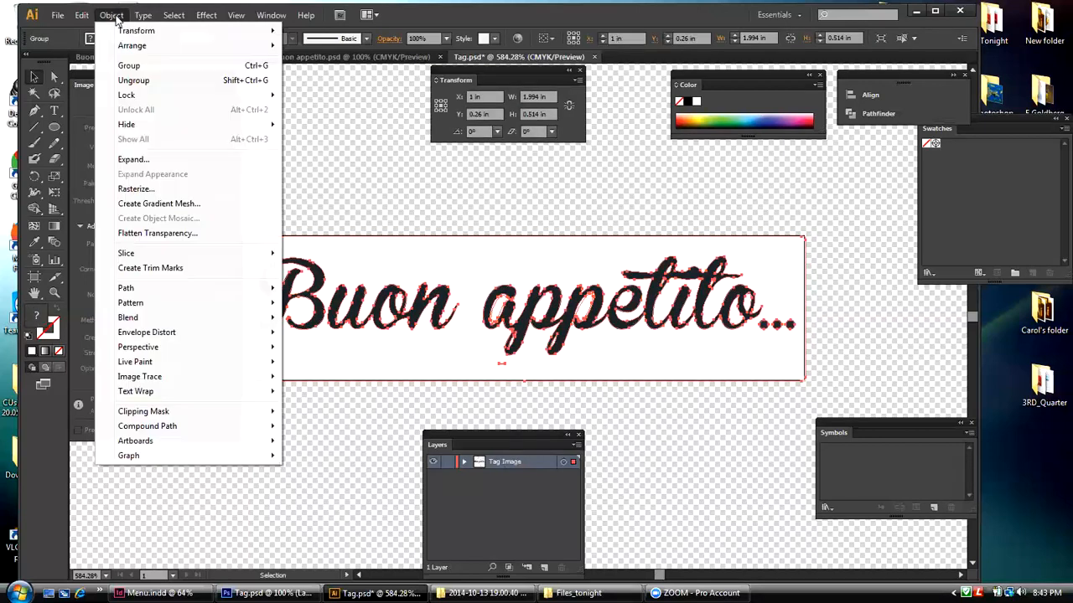
left_click(133, 80)
left_click(445, 247)
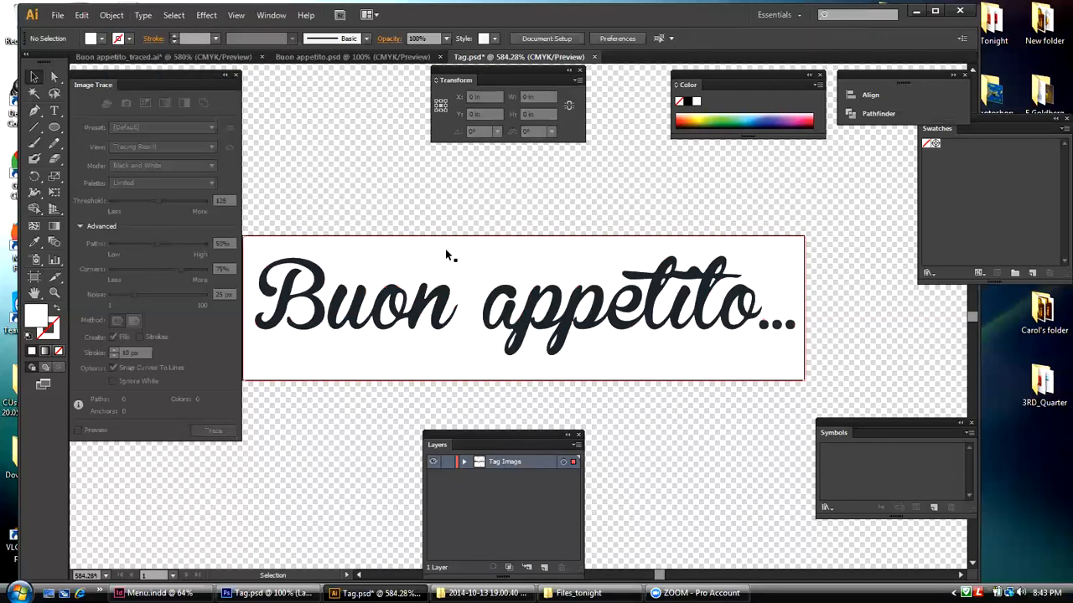
key("Delete")
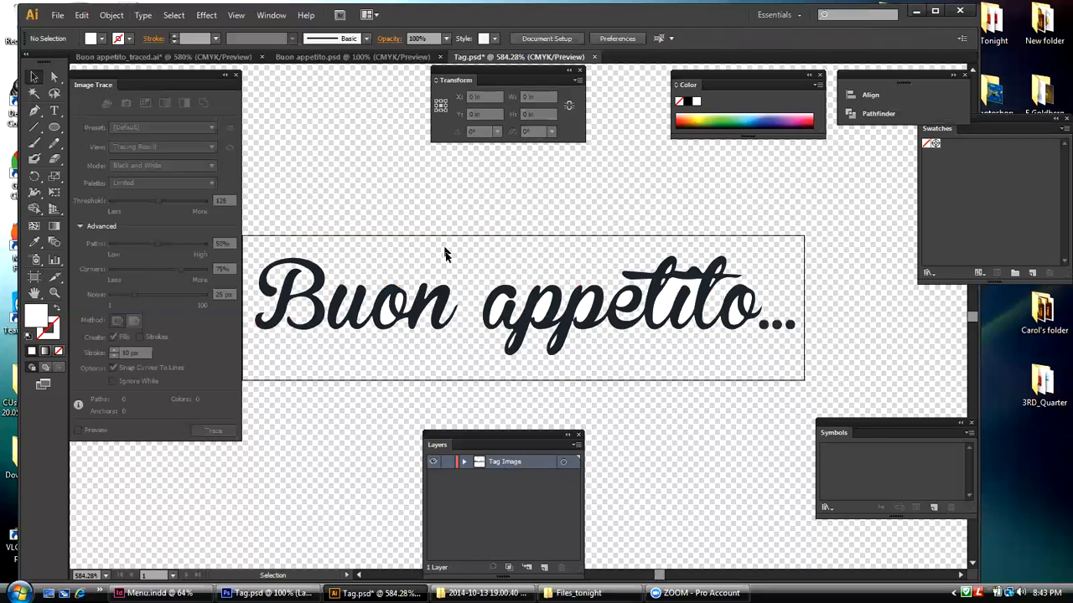
Step: Try deleting the white shape around the "i" of "appetito", undo the deletion and select the shape again
left_click(655, 308)
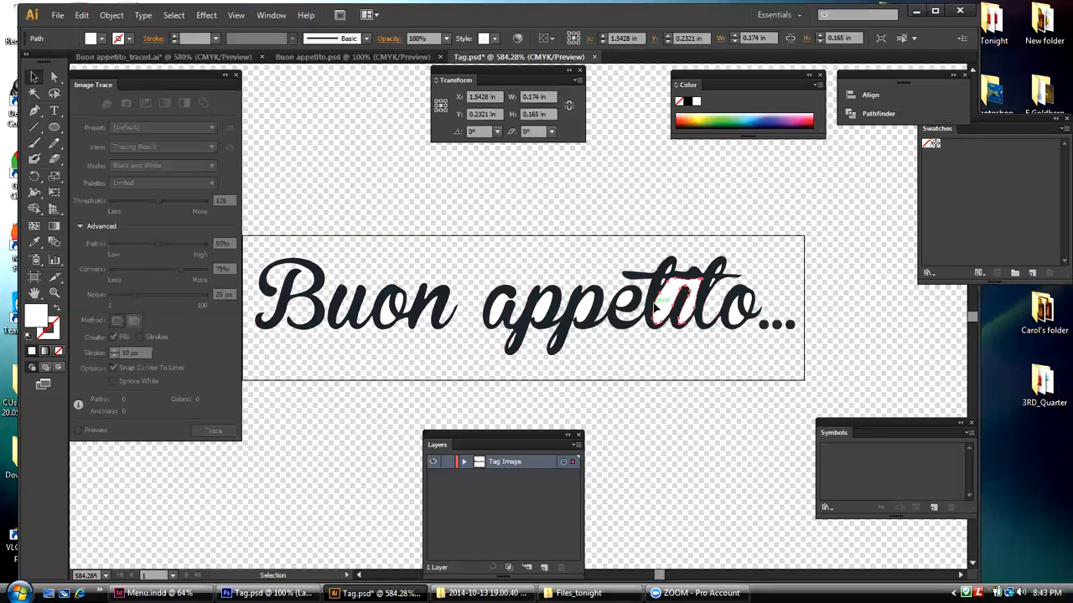
key("Delete")
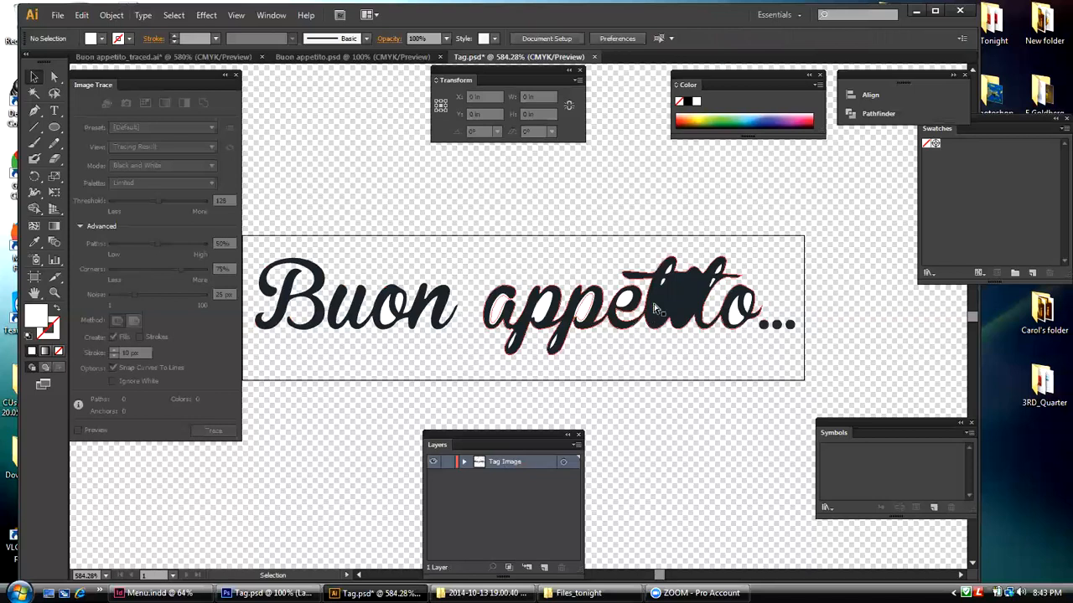
key("ctrl+z")
left_click(656, 214)
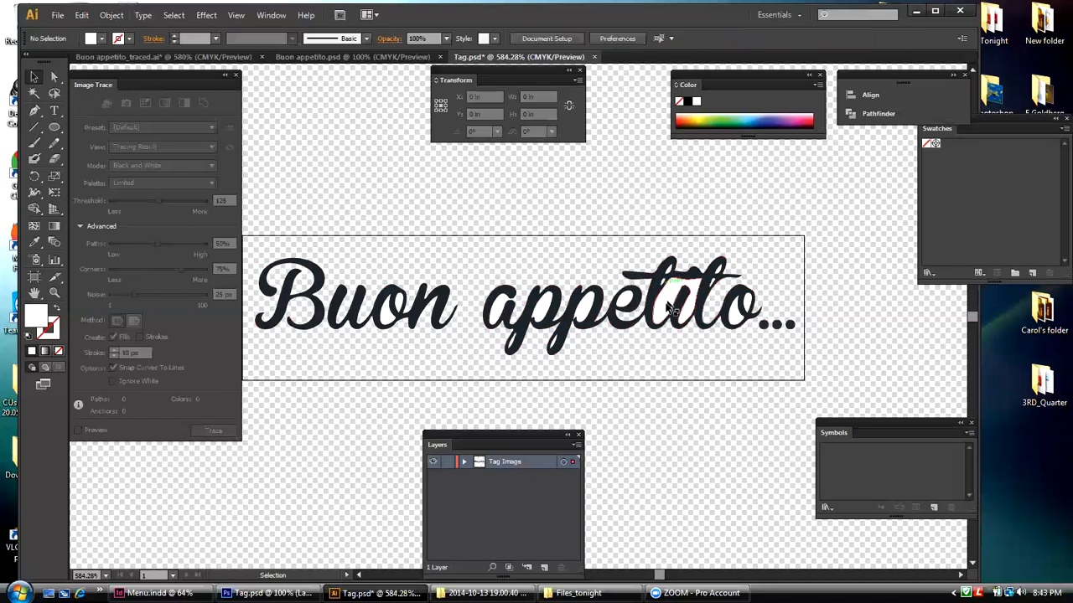
left_click(668, 310)
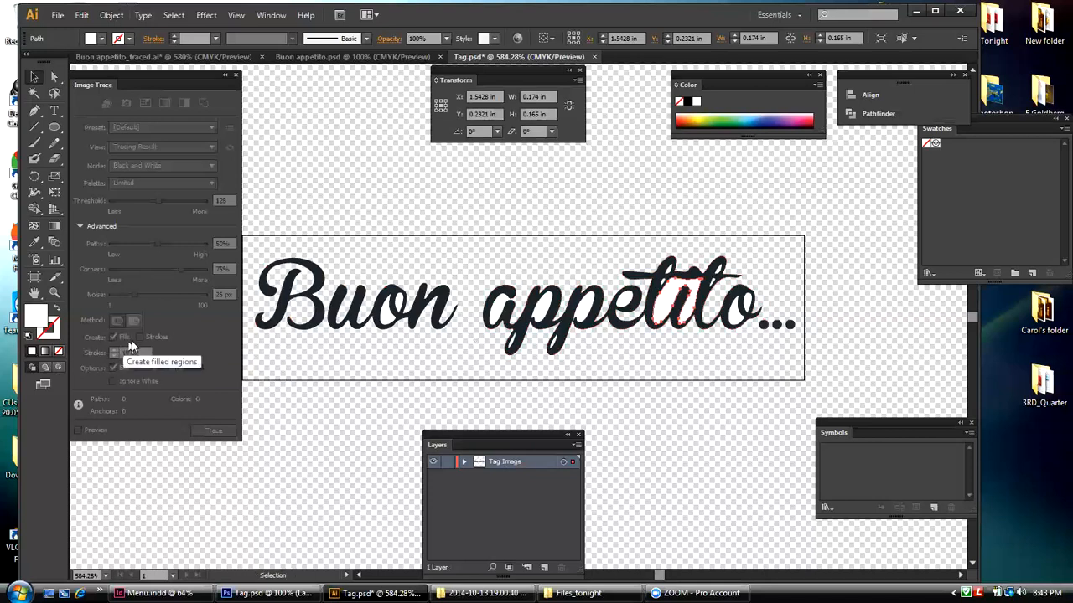
Step: Undo the background deletion, ungrouping and expansion again to get back to the editable image tracing
left_click(111, 15)
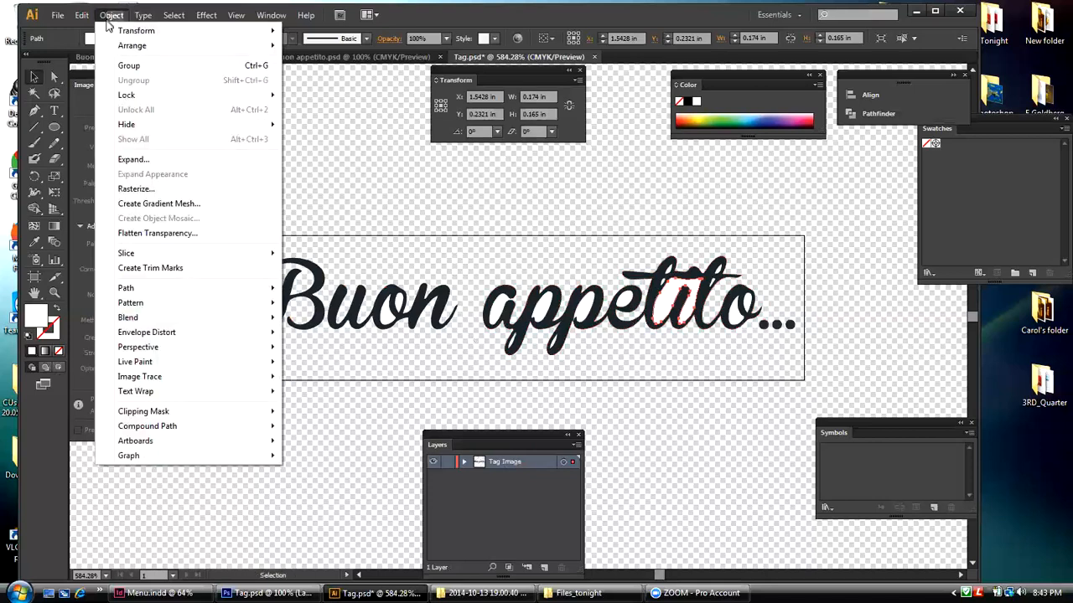
mouse_move(88, 17)
left_click(92, 31)
left_click(82, 16)
left_click(86, 31)
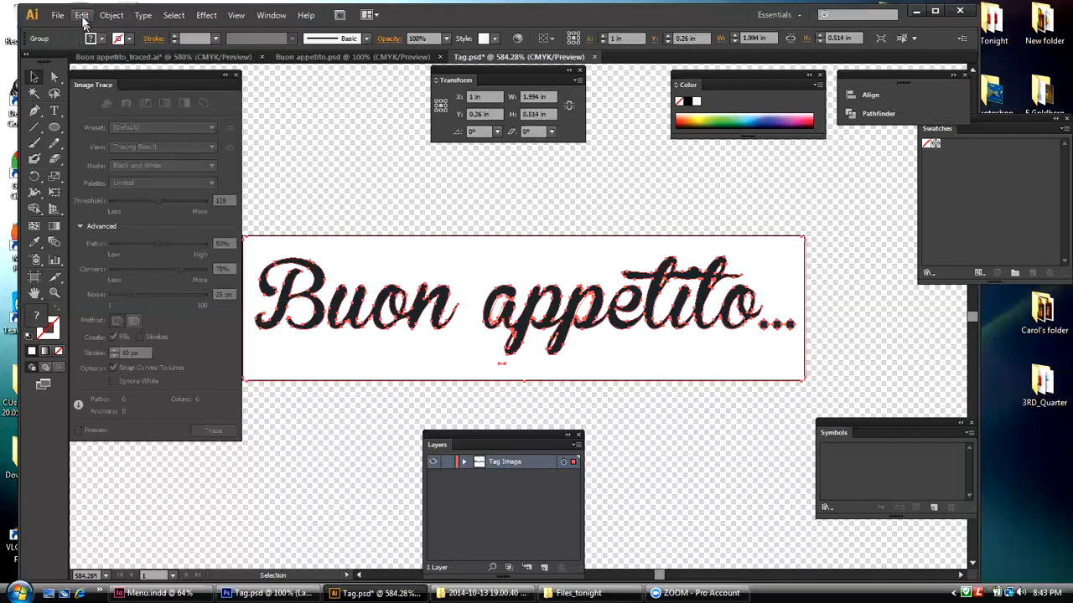
left_click(81, 15)
left_click(86, 30)
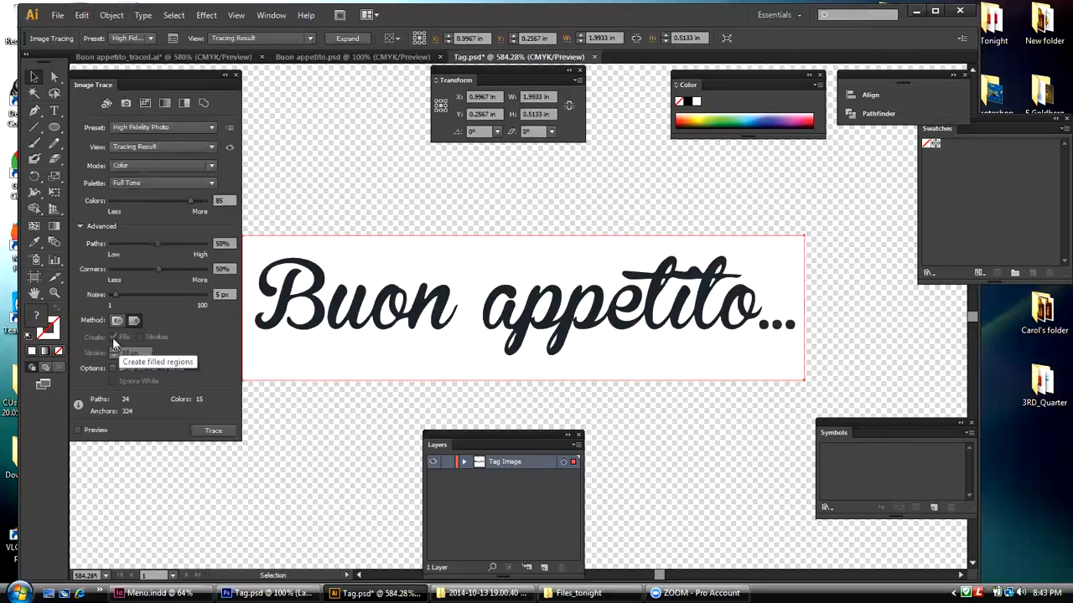
Step: Retrace the lettering with the Abutting method and Ignore White enabled, and expand the tracing into paths
left_click(118, 321)
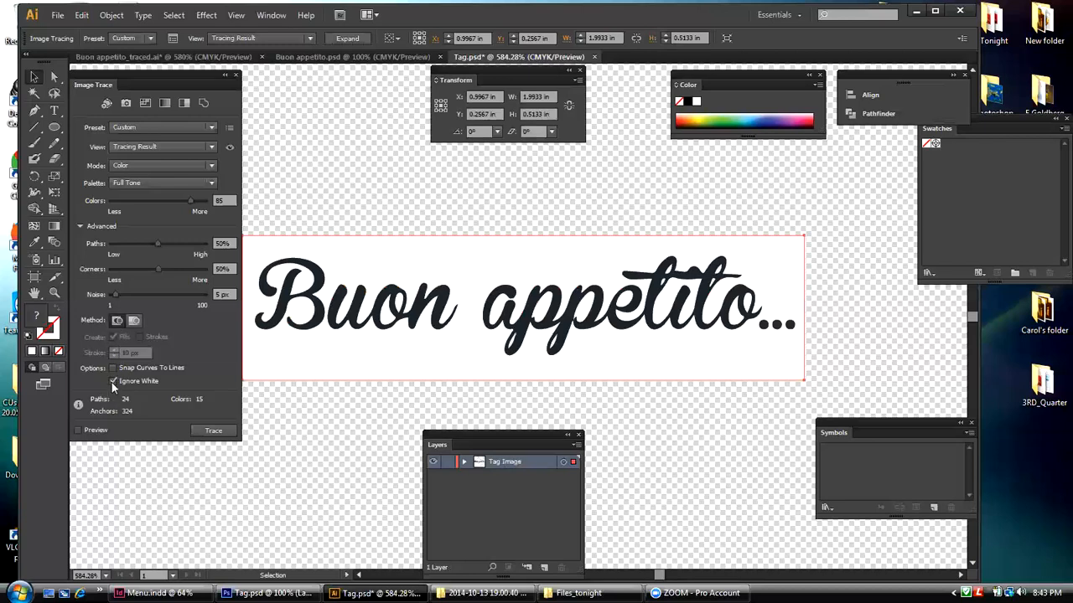
left_click(211, 431)
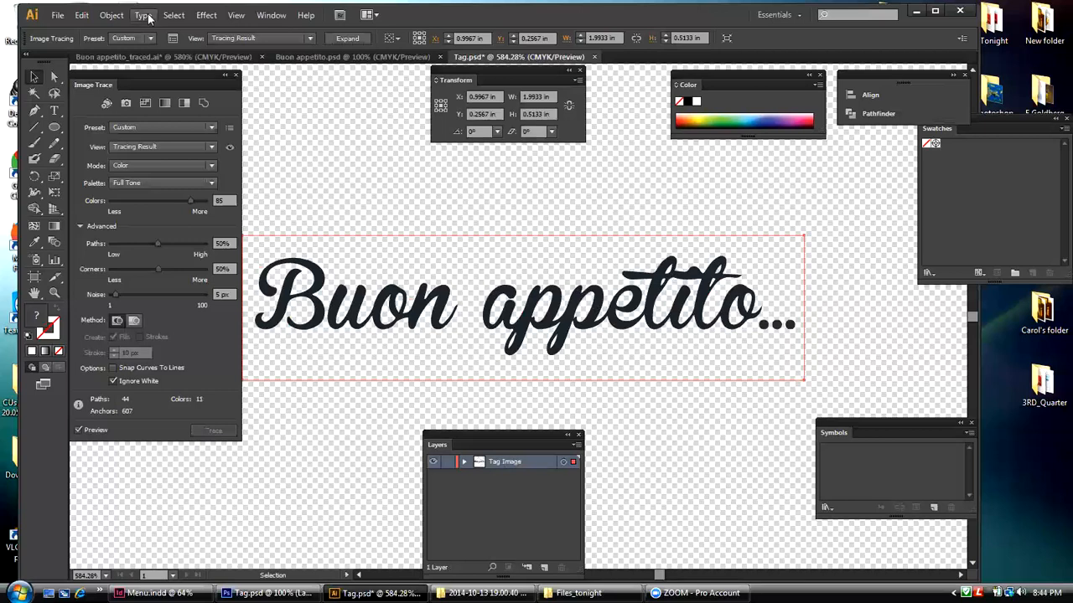
left_click(112, 14)
mouse_move(144, 383)
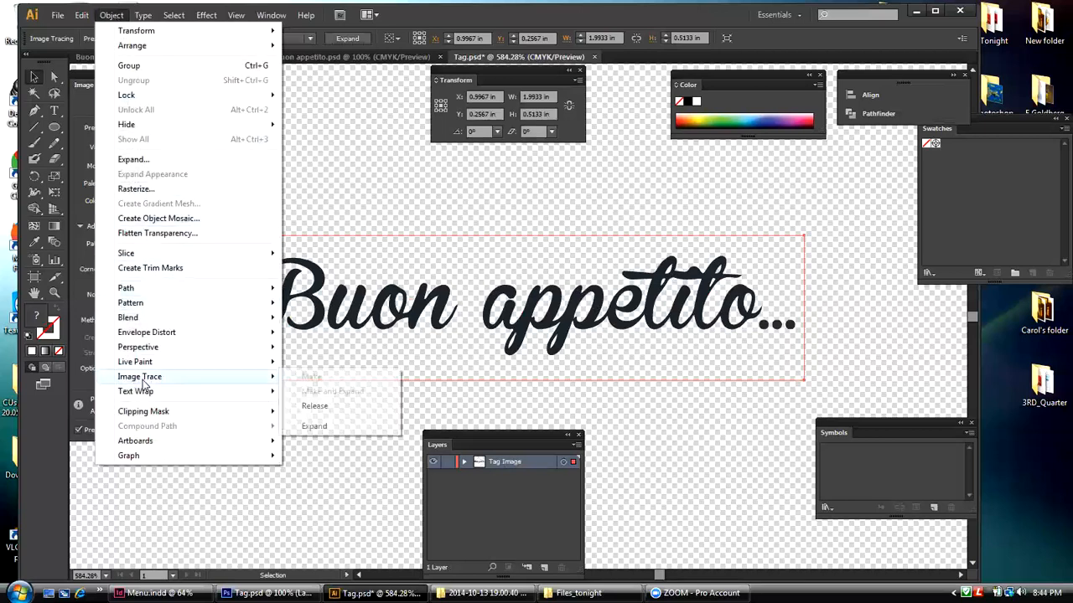
left_click(307, 426)
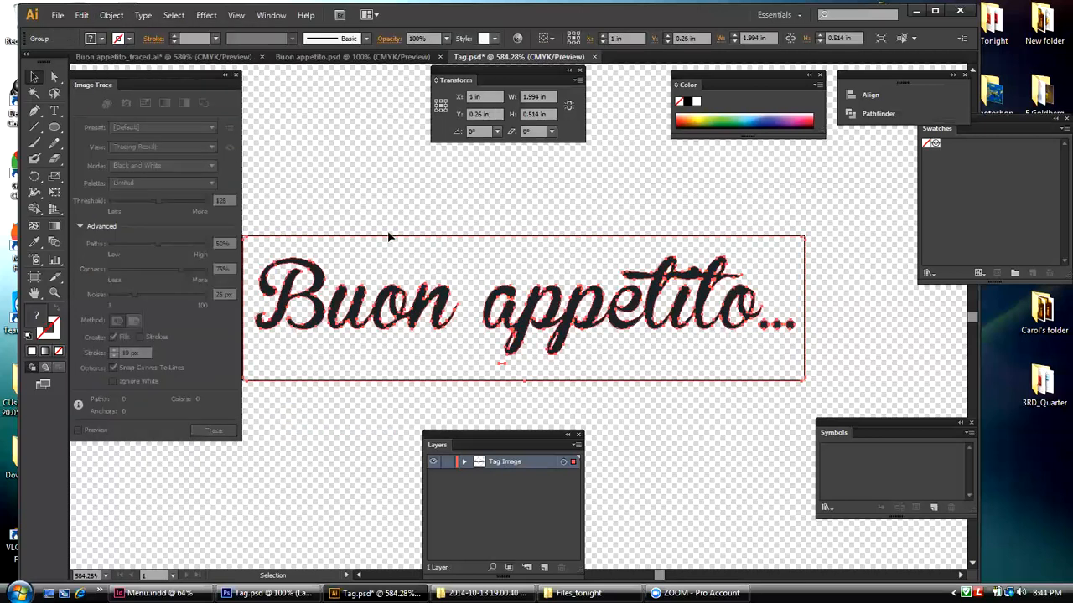
Step: Ungroup the expanded lettering and select the unfilled compound path surrounding the letters
left_click(409, 185)
left_click_drag(436, 203, 462, 249)
left_click(111, 14)
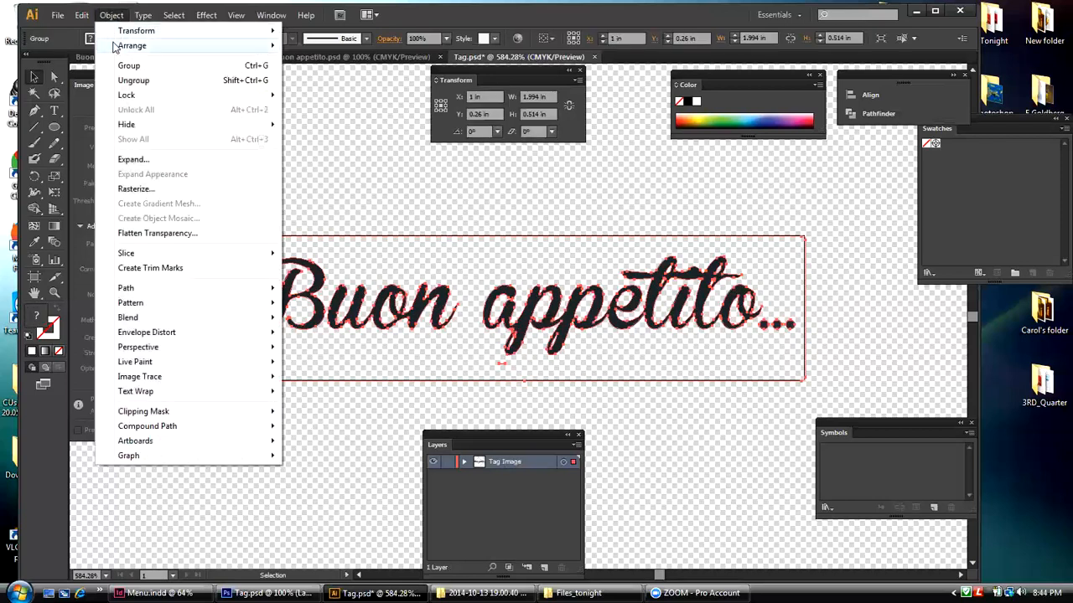
left_click(134, 79)
left_click_drag(310, 193, 369, 250)
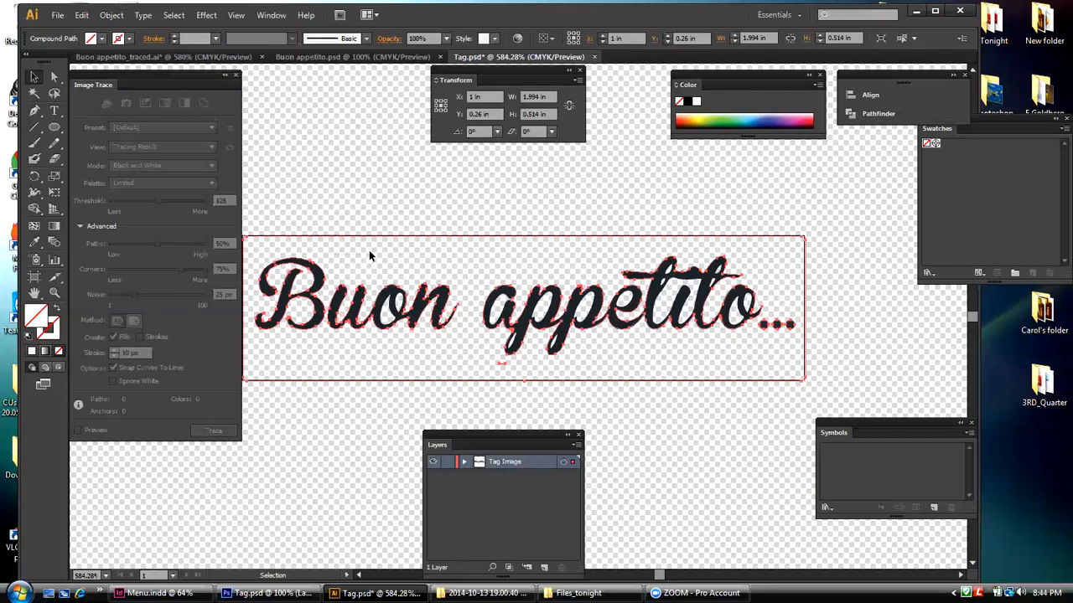
left_click(369, 249)
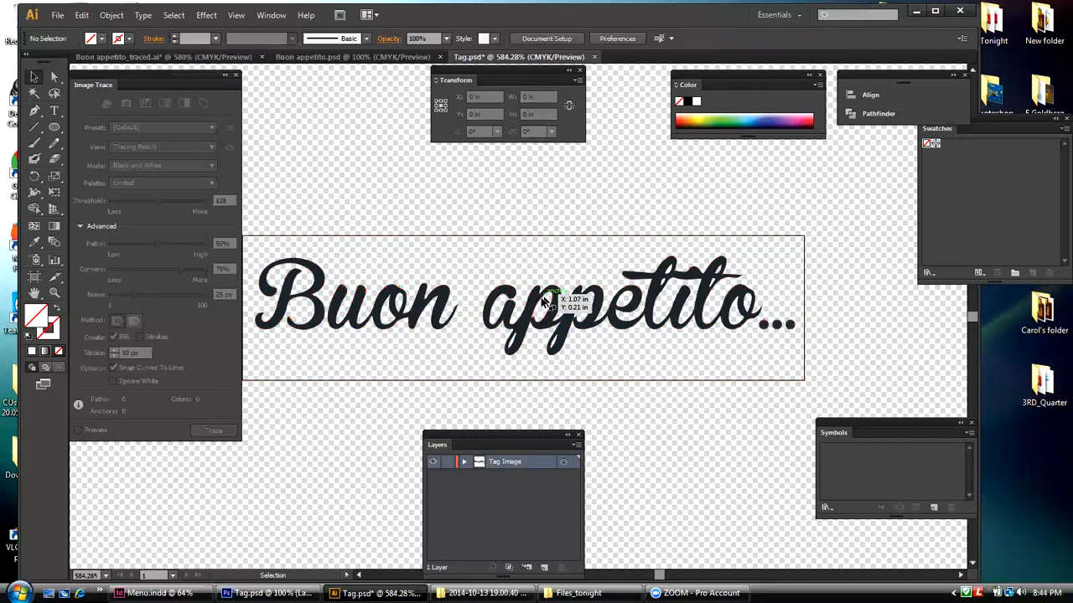
Step: Check the separate shapes by selecting "appetito", each dot of the ellipsis and the "B" of "Buon" in turn
left_click(485, 300)
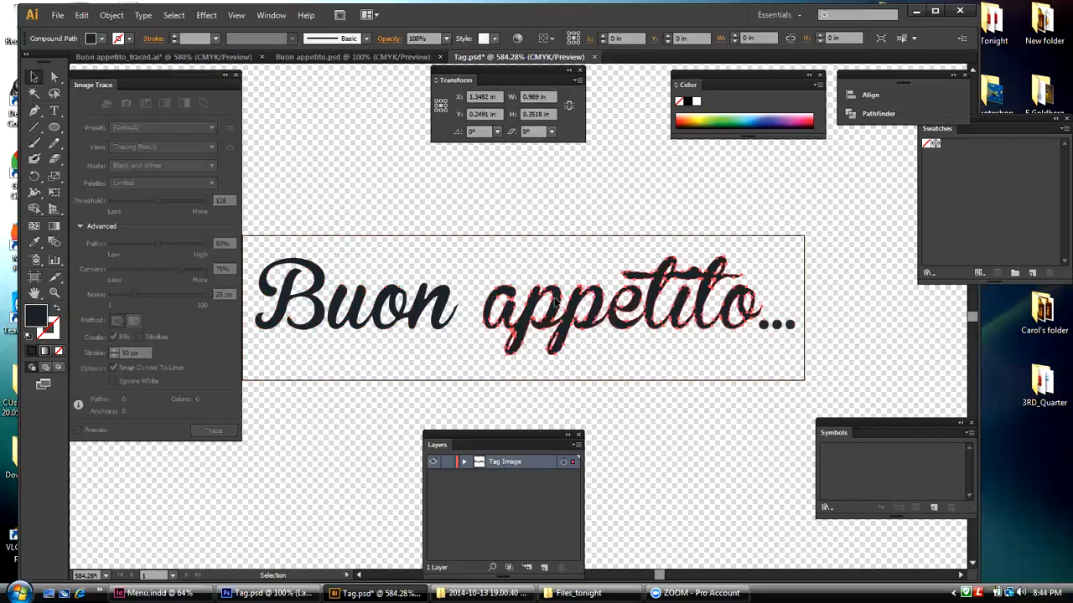
left_click(763, 326)
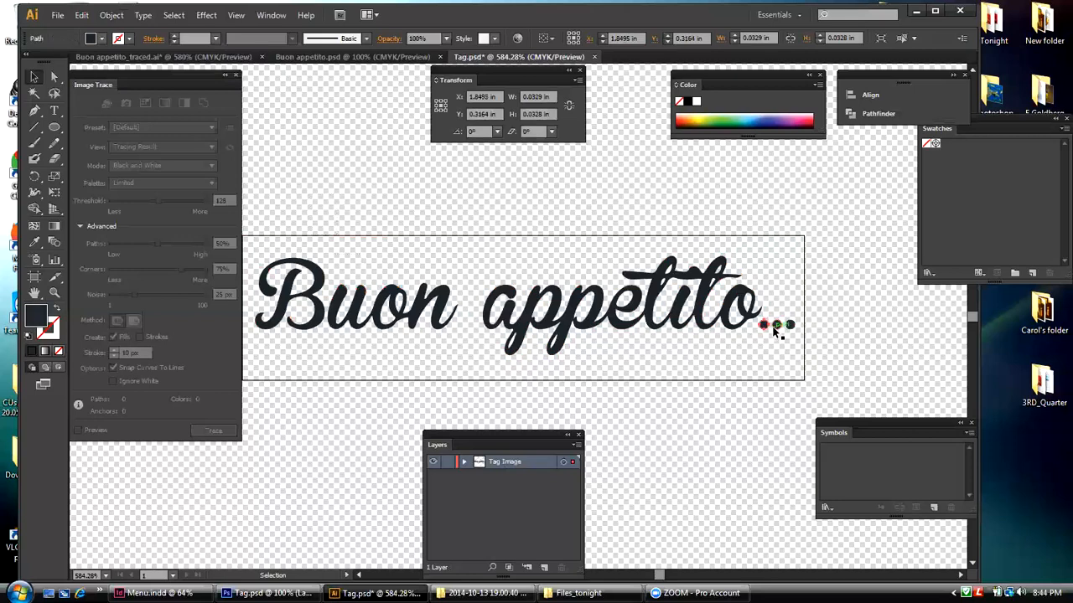
left_click(777, 326, "shift")
left_click(790, 325, "shift")
left_click(318, 285, "shift")
left_click(341, 161)
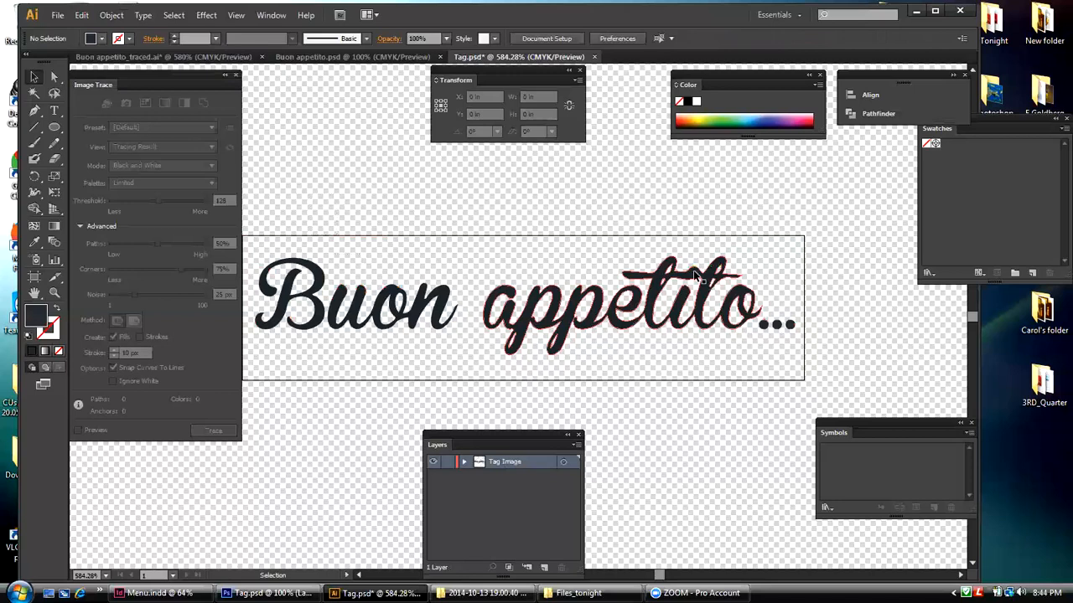
Step: Draw a dark circle about 0.048 in across over the dot of the "i" in "appetito"
left_click(55, 293)
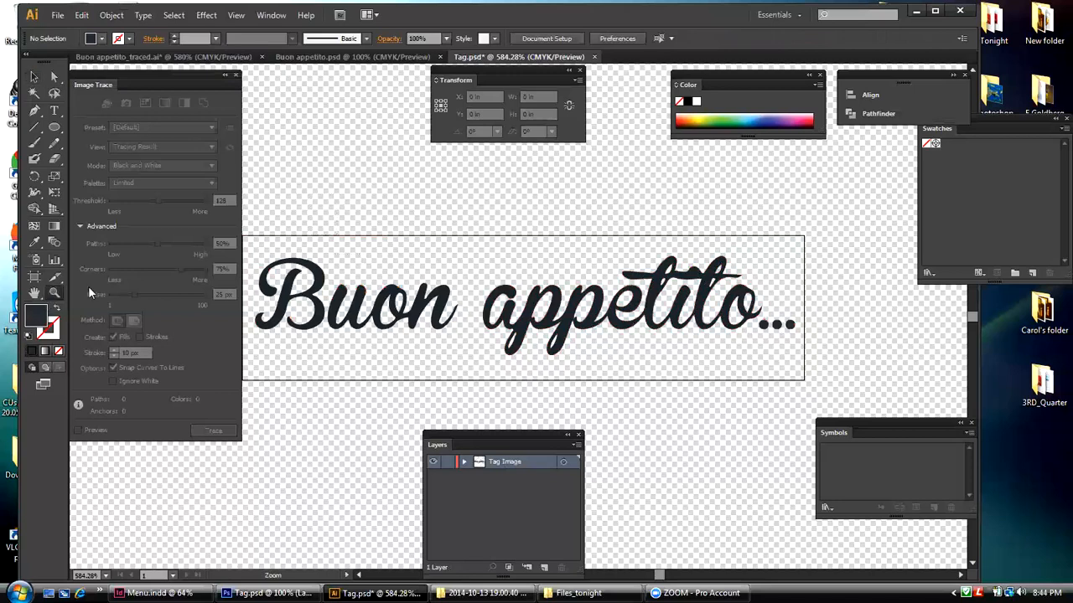
left_click_drag(651, 249, 719, 294)
left_click_drag(54, 127, 87, 158)
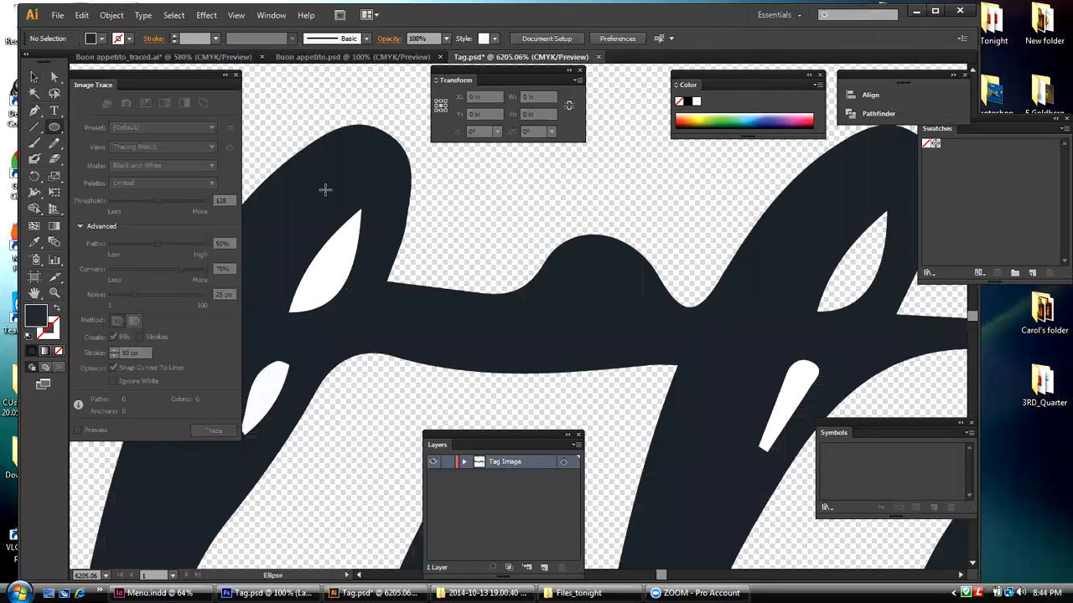
left_click_drag(538, 225, 668, 331)
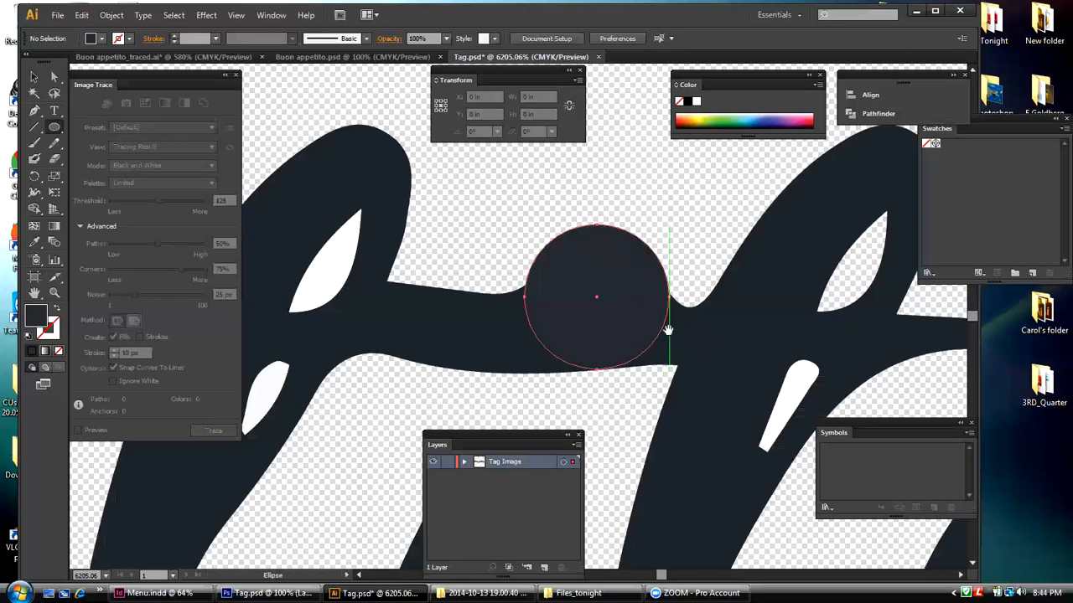
left_click(34, 76)
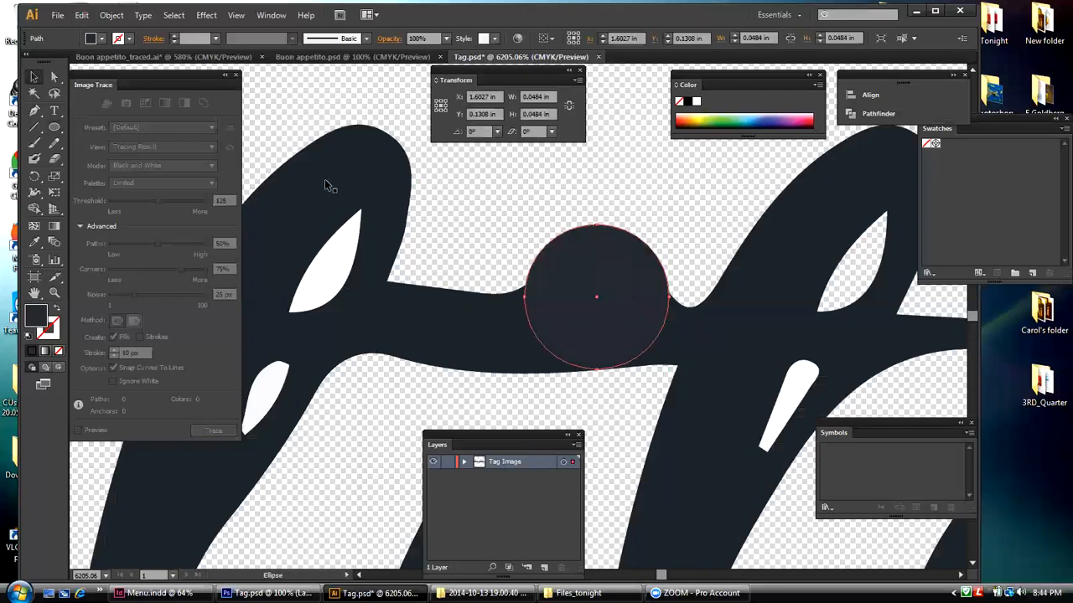
left_click(474, 235)
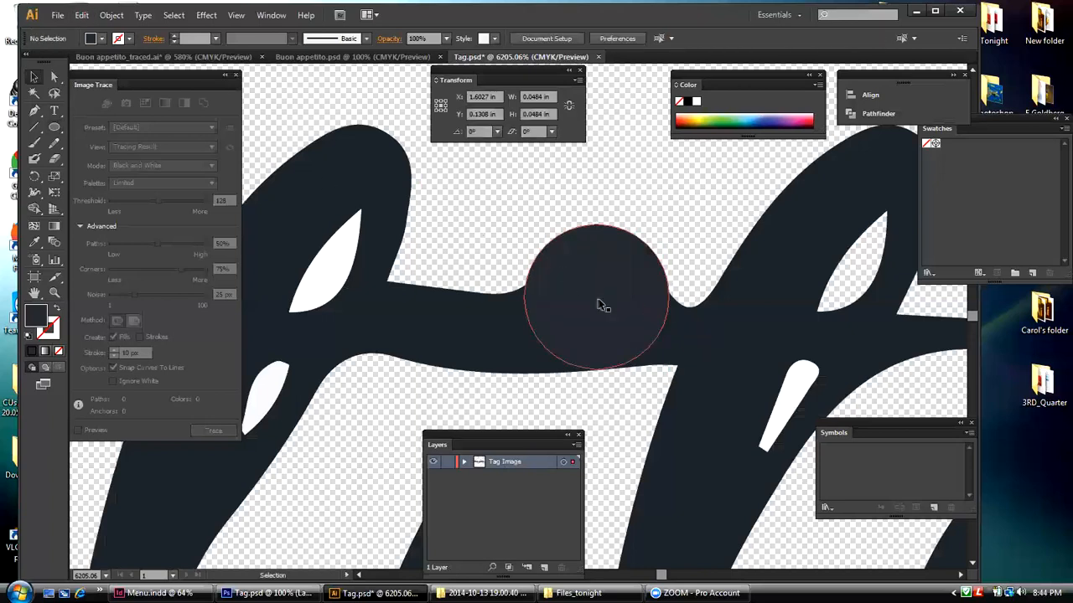
Step: Unite the circle with the "appetito" compound path using Pathfinder
left_click(677, 341)
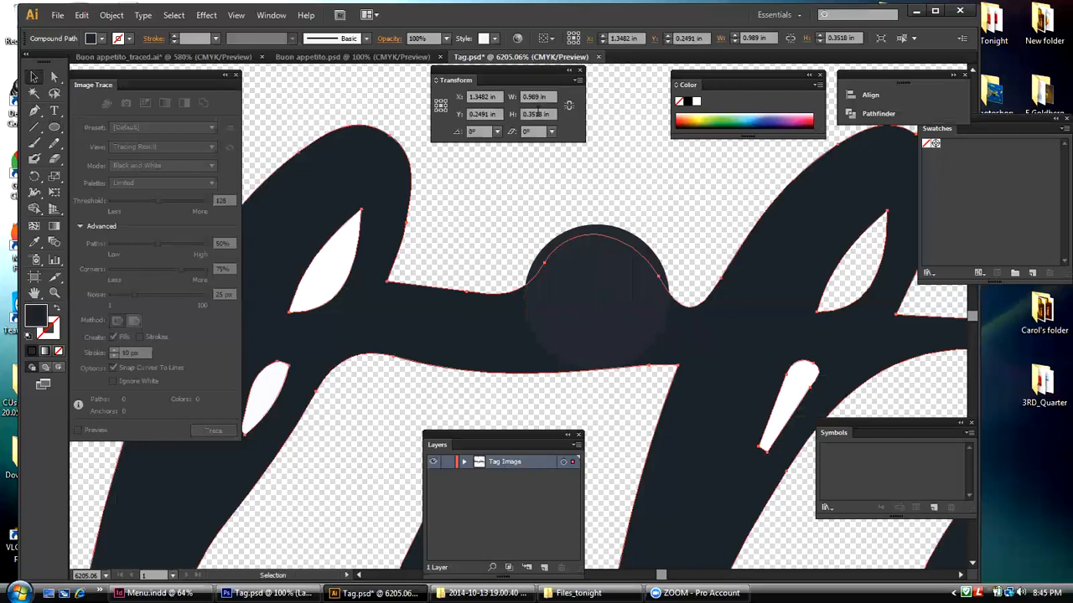
left_click(266, 16)
left_click(366, 391)
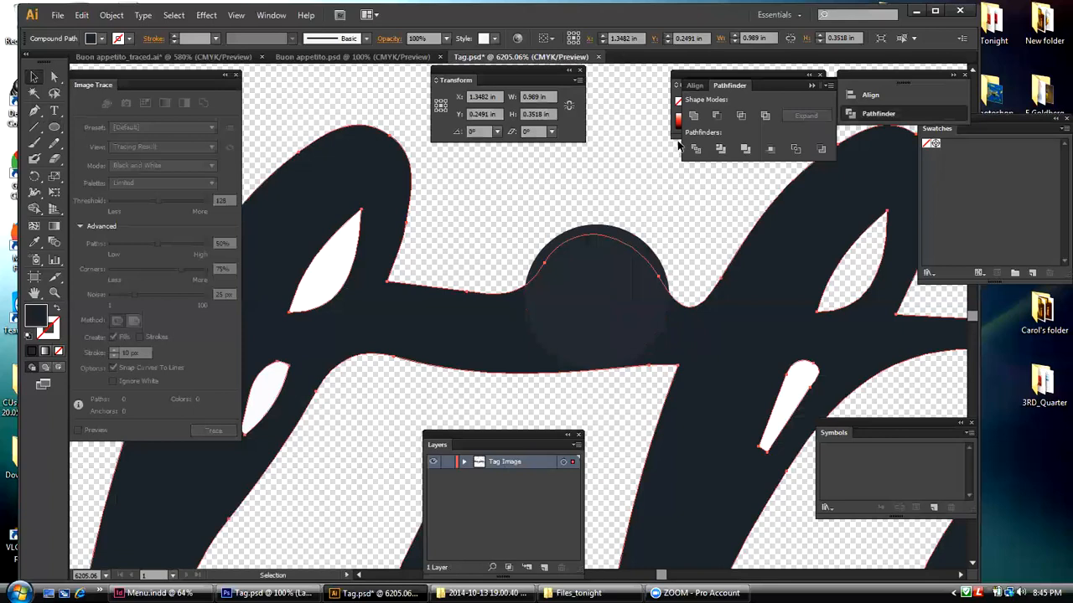
left_click(616, 232, "shift")
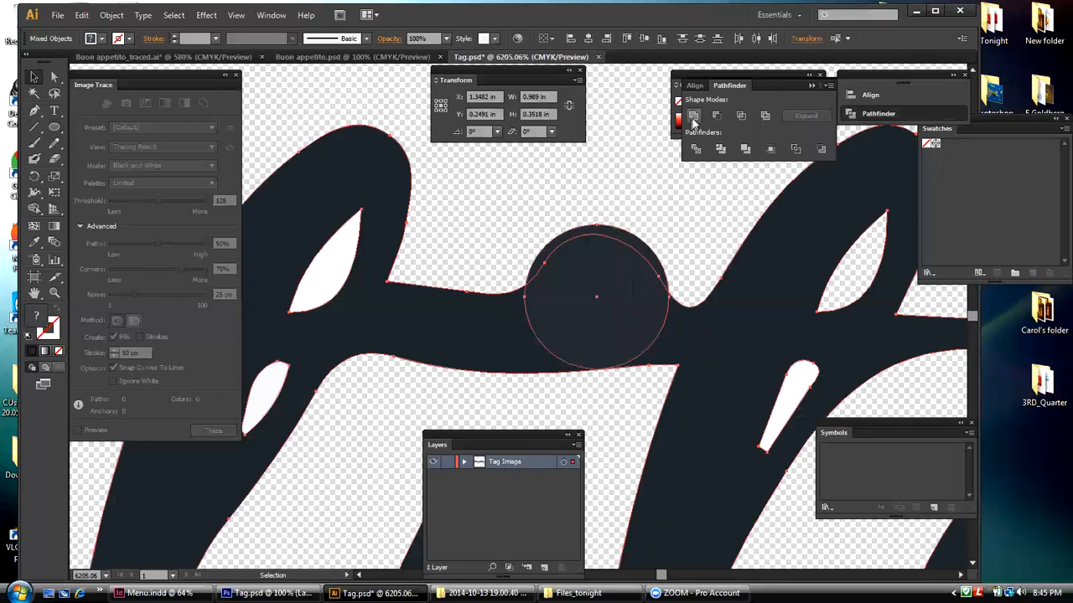
left_click(693, 117)
left_click(647, 141)
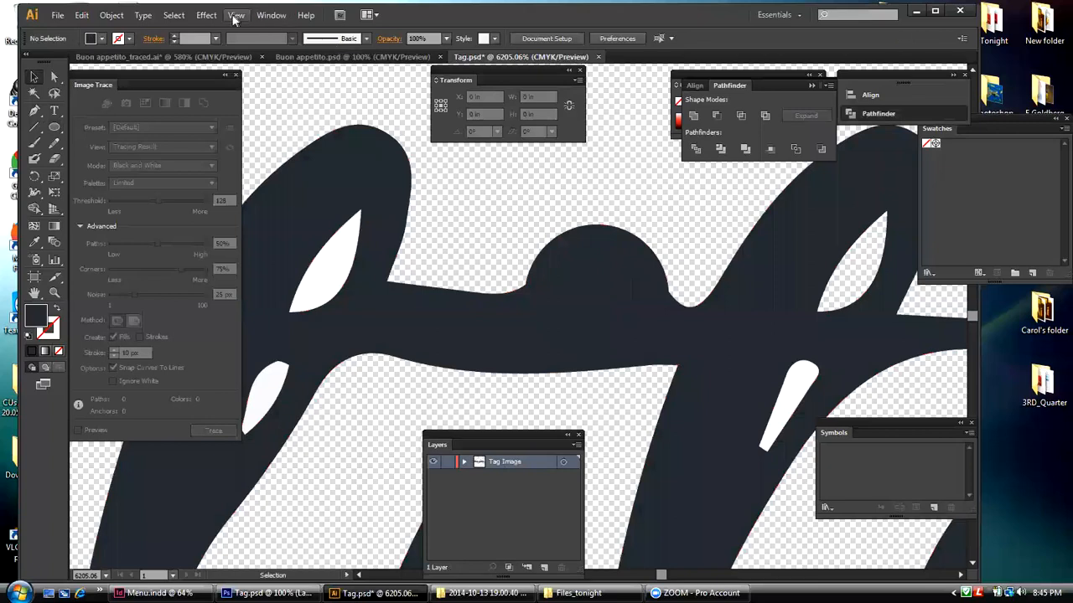
Step: Fit the artboard in the window to review the finished lettering, and nudge the Symbols panel slightly
left_click(236, 15)
left_click(252, 150)
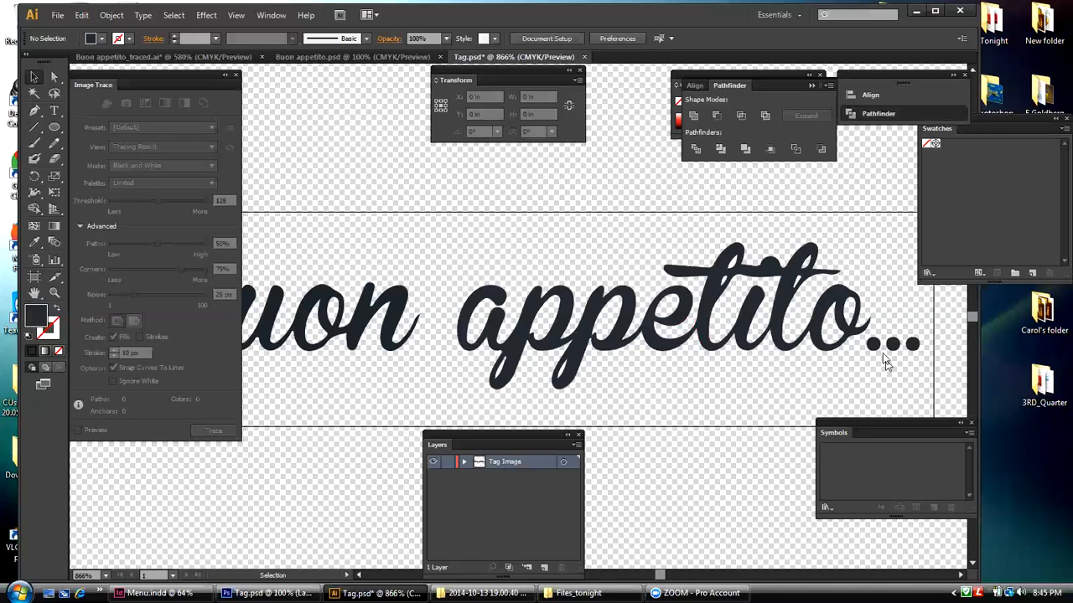
left_click_drag(824, 423, 828, 429)
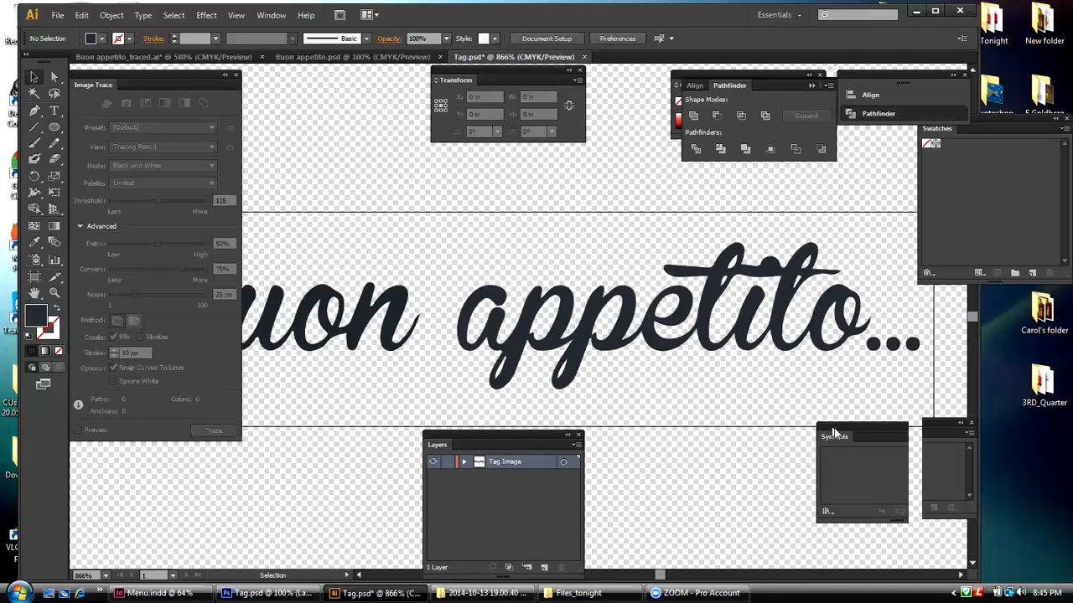
mouse_move(260, 244)
left_mouse_down()
mouse_move(822, 318)
mouse_move(917, 362)
mouse_move(639, 82)
mouse_move(712, 79)
mouse_move(759, 254)
mouse_move(241, 261)
left_mouse_up()
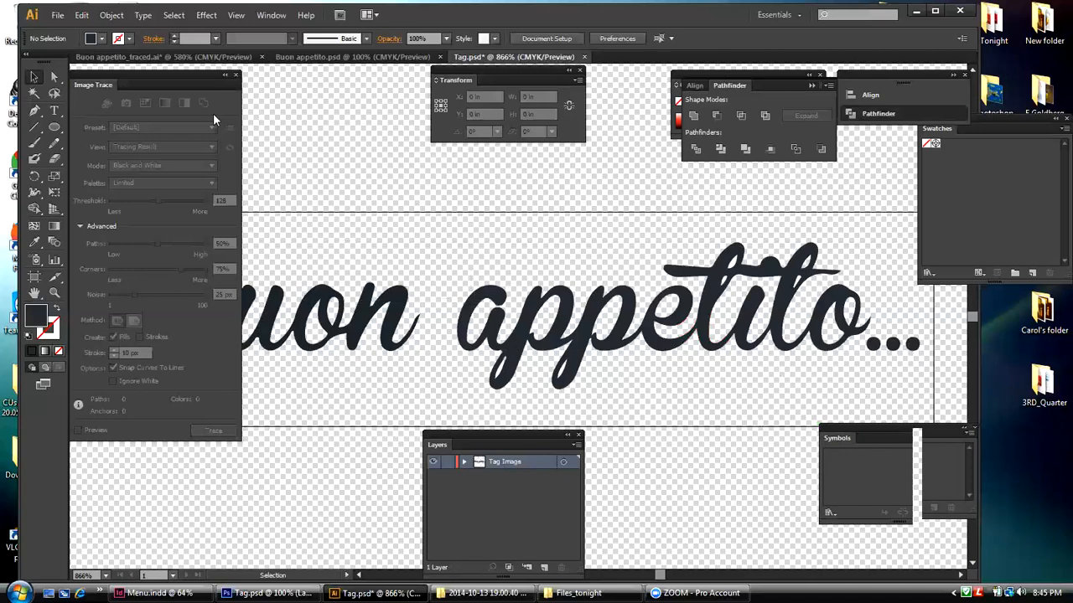
Step: Close the Image Trace panel and group all the pieces of the "Buon appetito..." lettering
left_click(235, 15)
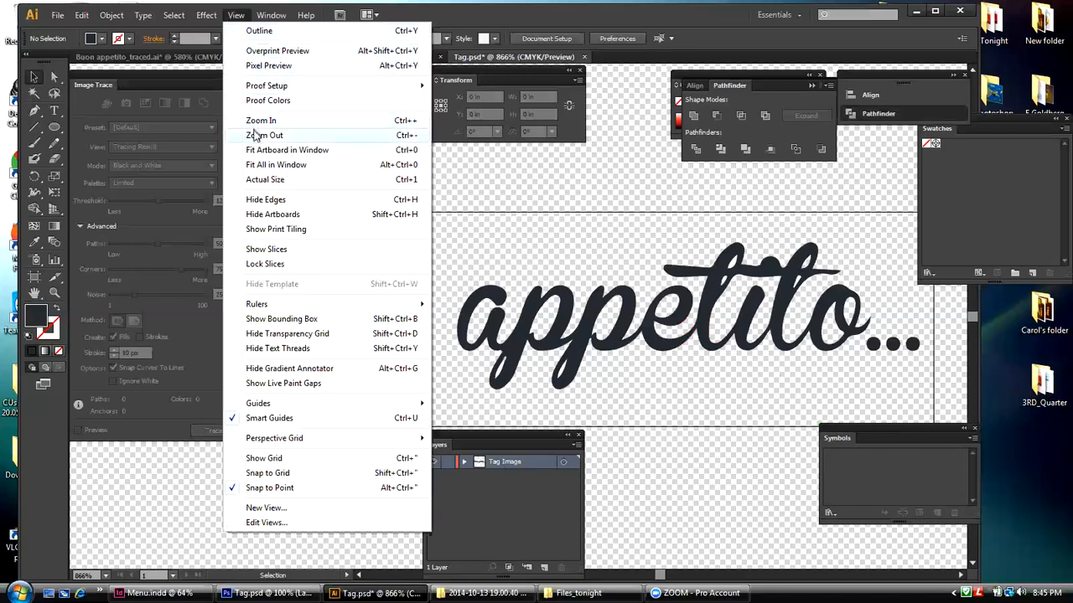
left_click(254, 135)
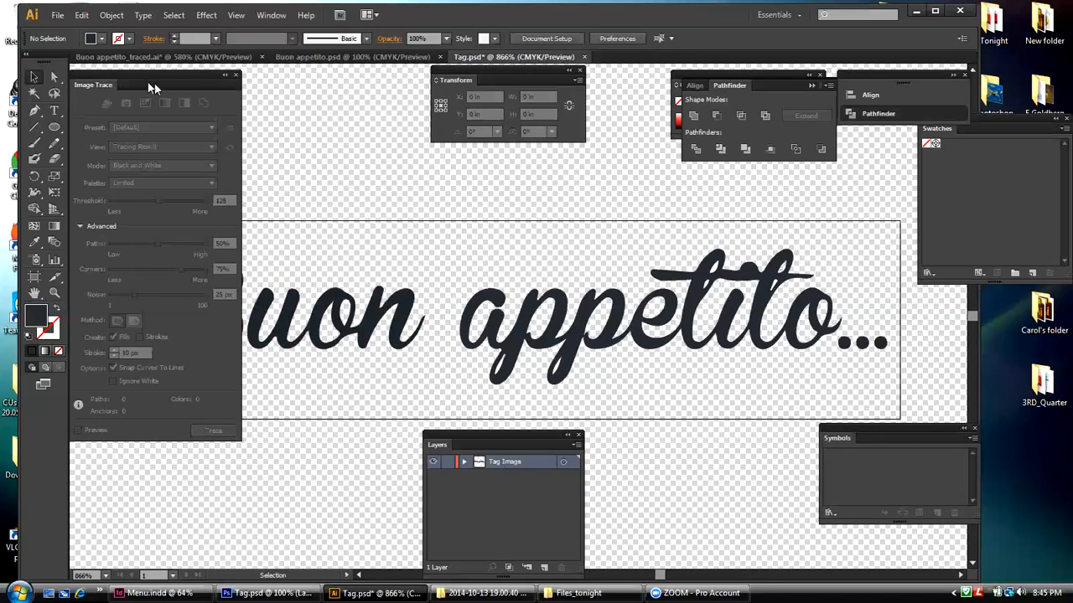
left_click(237, 77)
left_click_drag(155, 239, 901, 370)
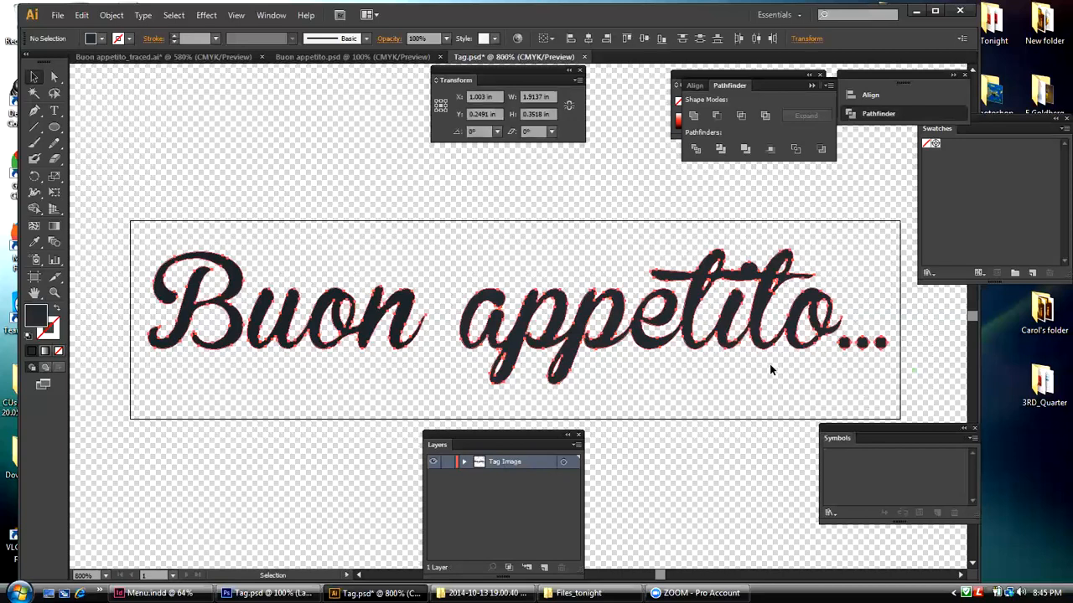
left_click(233, 135)
left_click_drag(143, 260, 895, 366)
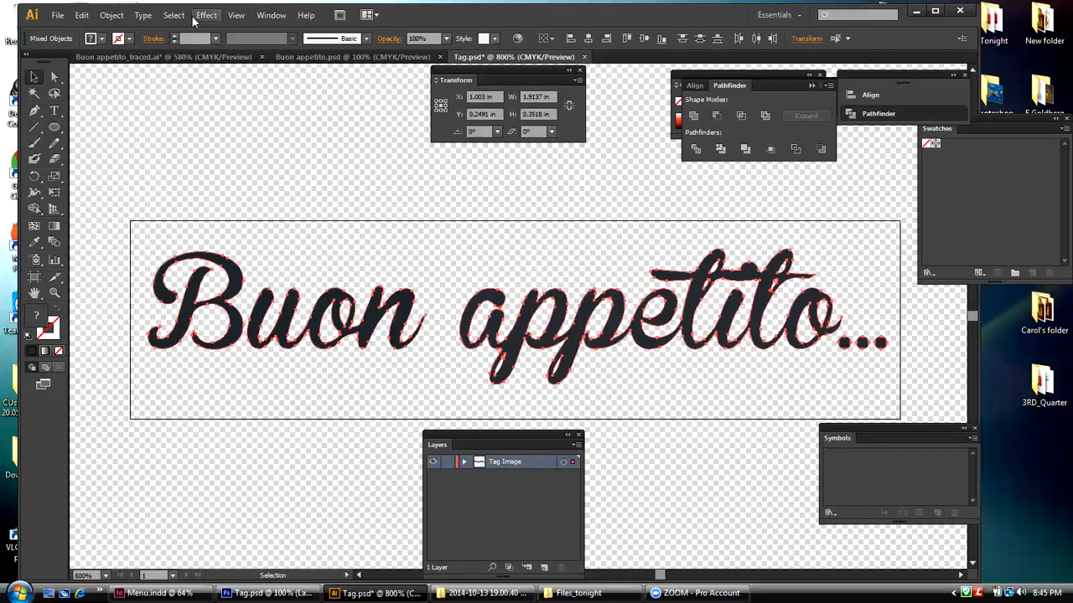
left_click(112, 15)
left_click(118, 66)
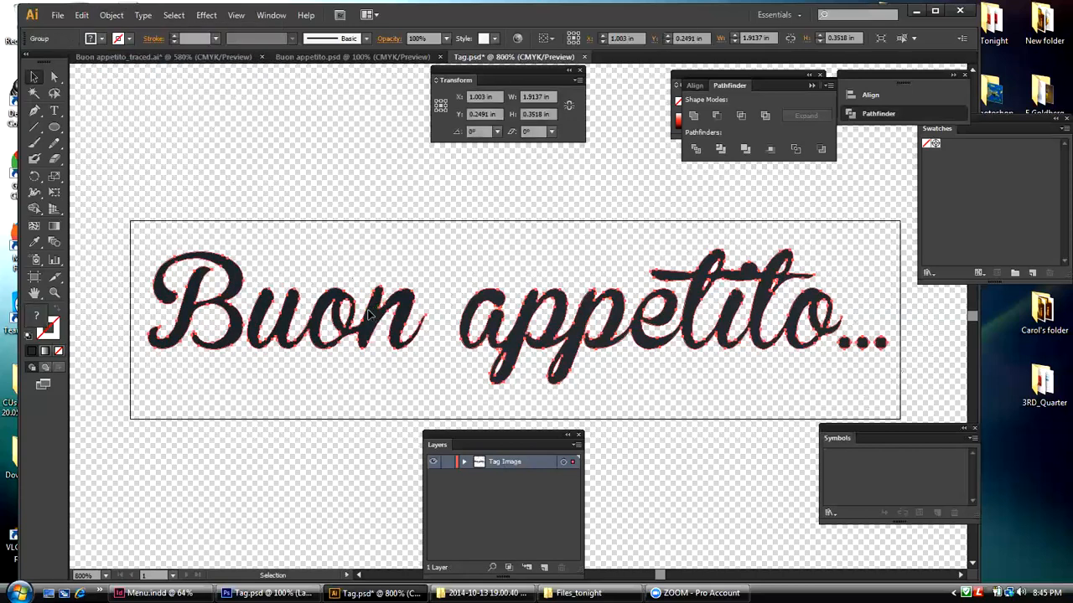
Step: Test-move the lettering group as one piece and place it centred on the artboard at X 0.9967 in, Y 0.2567 in
left_click_drag(572, 350, 575, 325)
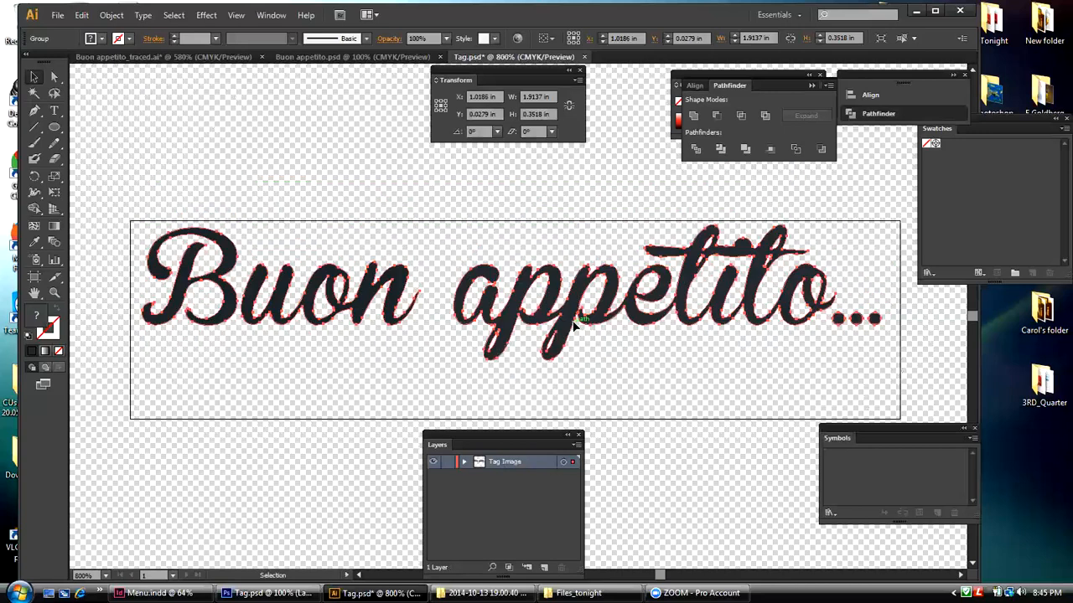
left_click(460, 344)
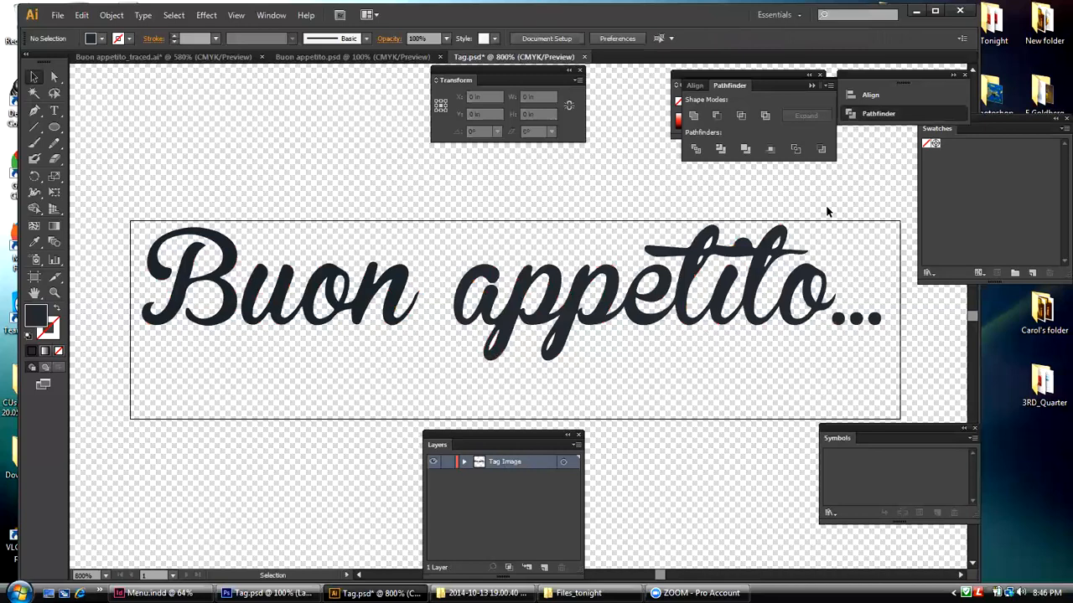
left_click_drag(694, 256, 689, 285)
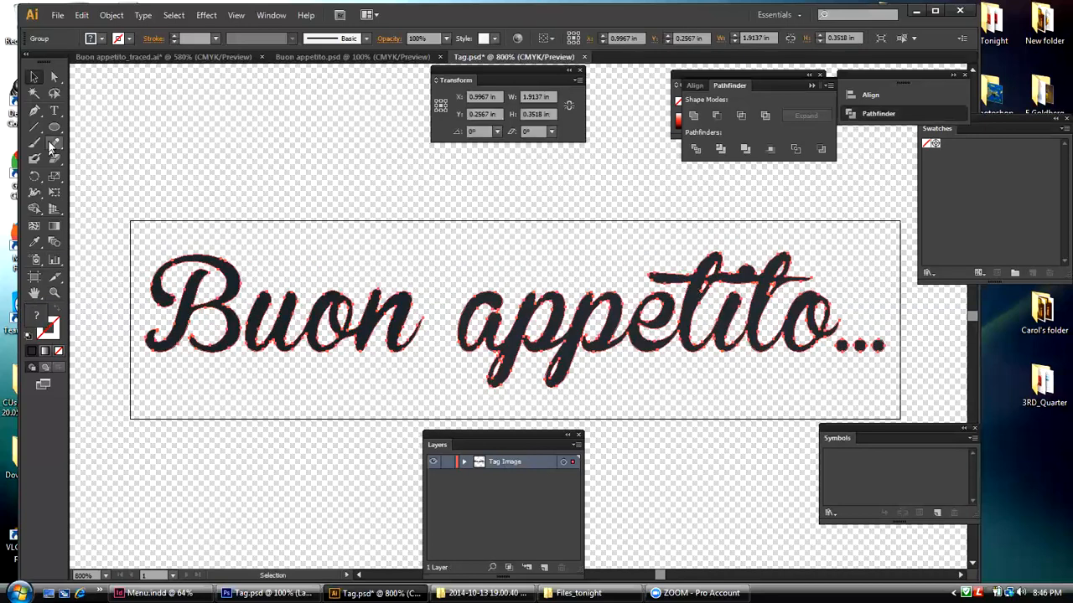
Step: Draw a 1.9933 × 0.5133 in rectangle covering the whole artboard and fill it with red
left_click_drag(53, 126, 78, 130)
left_click_drag(130, 219, 900, 419)
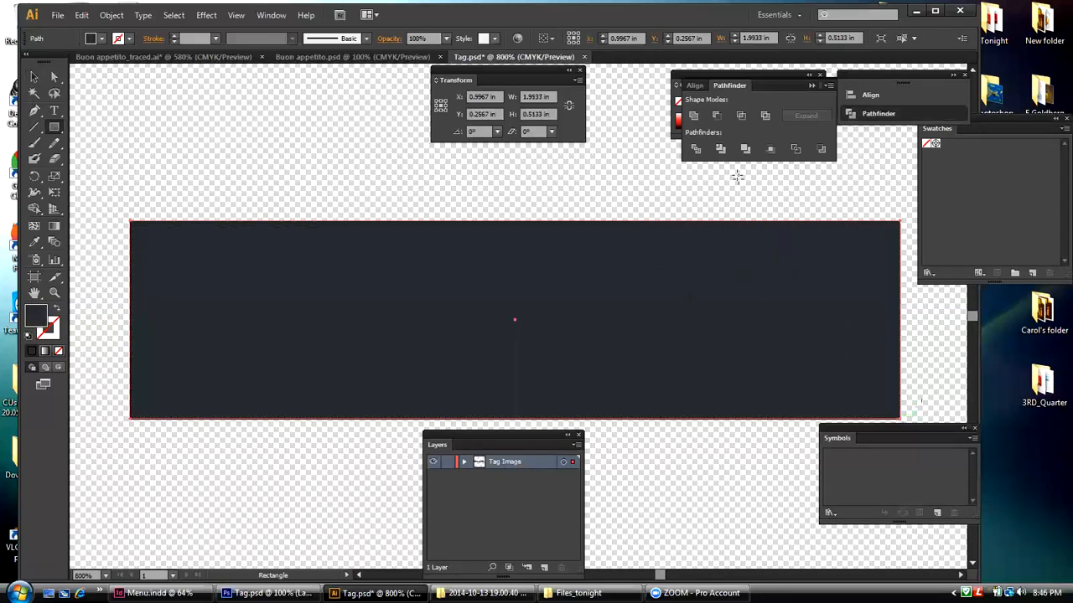
left_click_drag(709, 77, 676, 117)
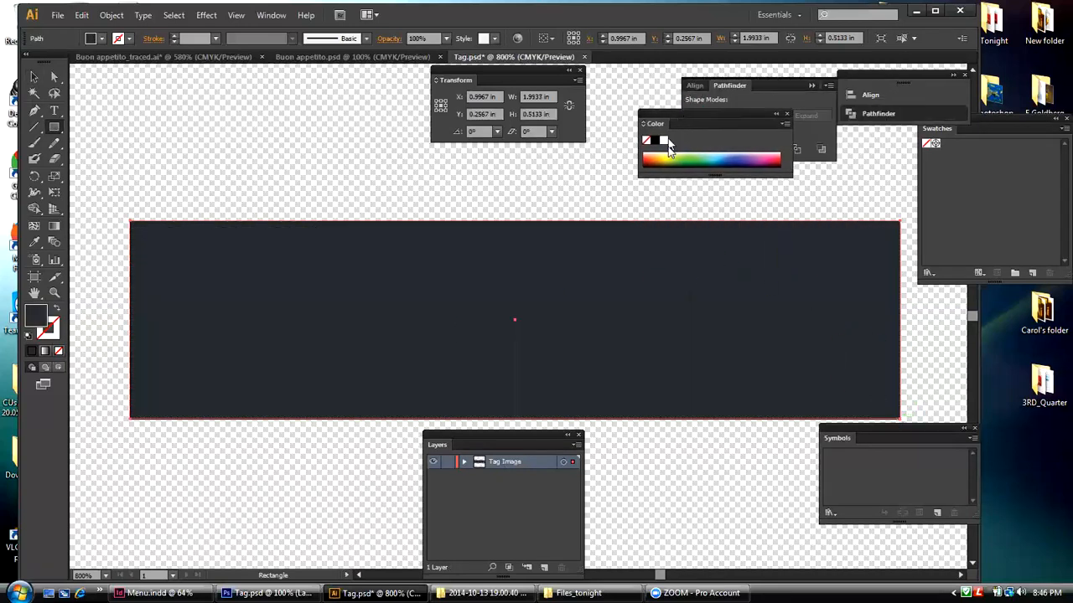
left_click(647, 157)
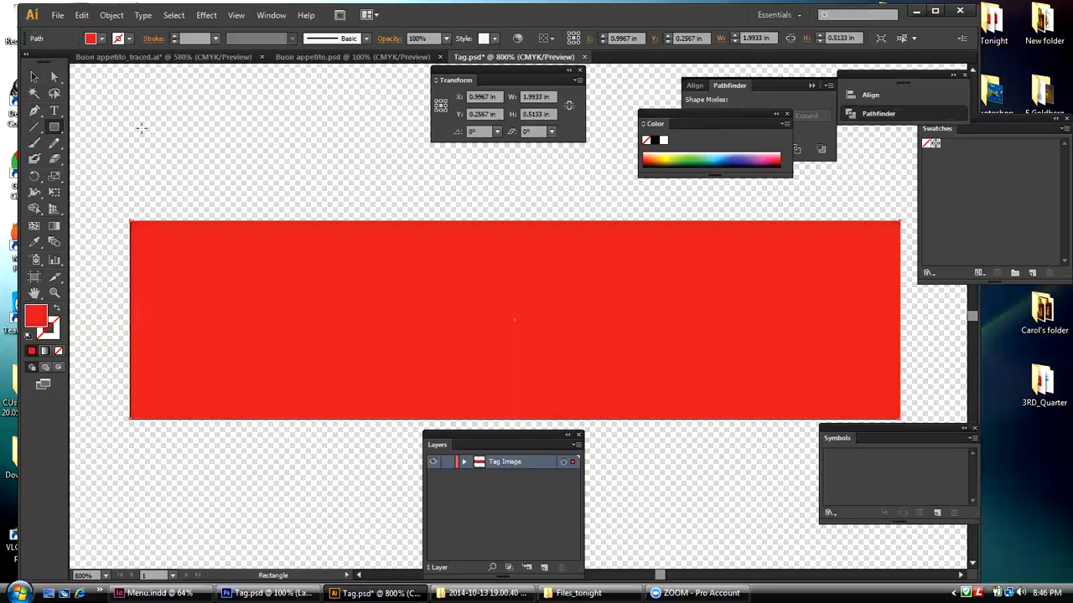
Step: Send the red rectangle behind the lettering and deselect it
left_click(111, 15)
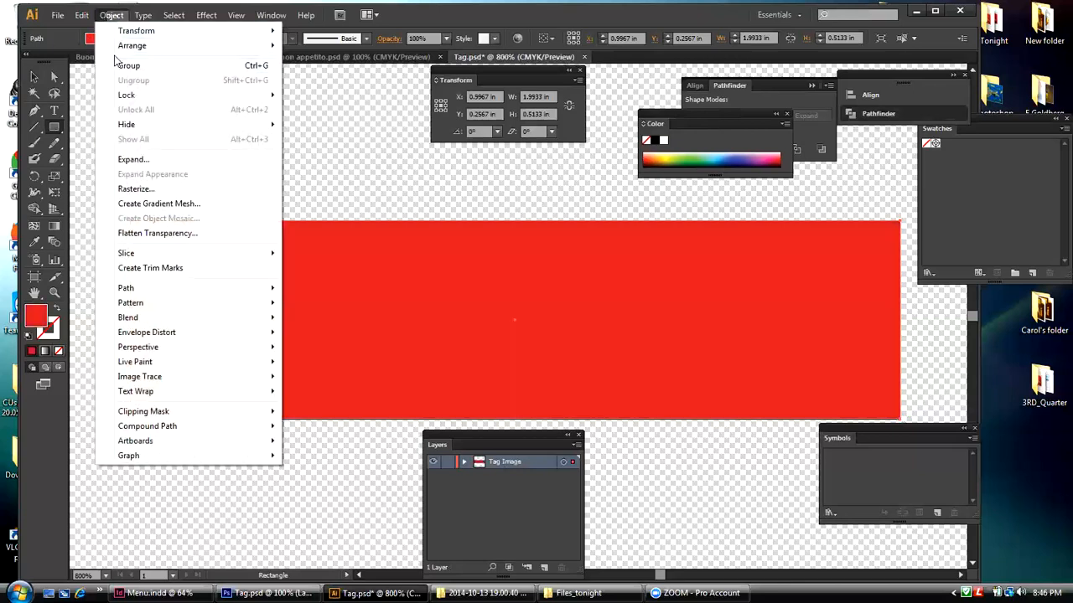
mouse_move(140, 46)
left_click(326, 89)
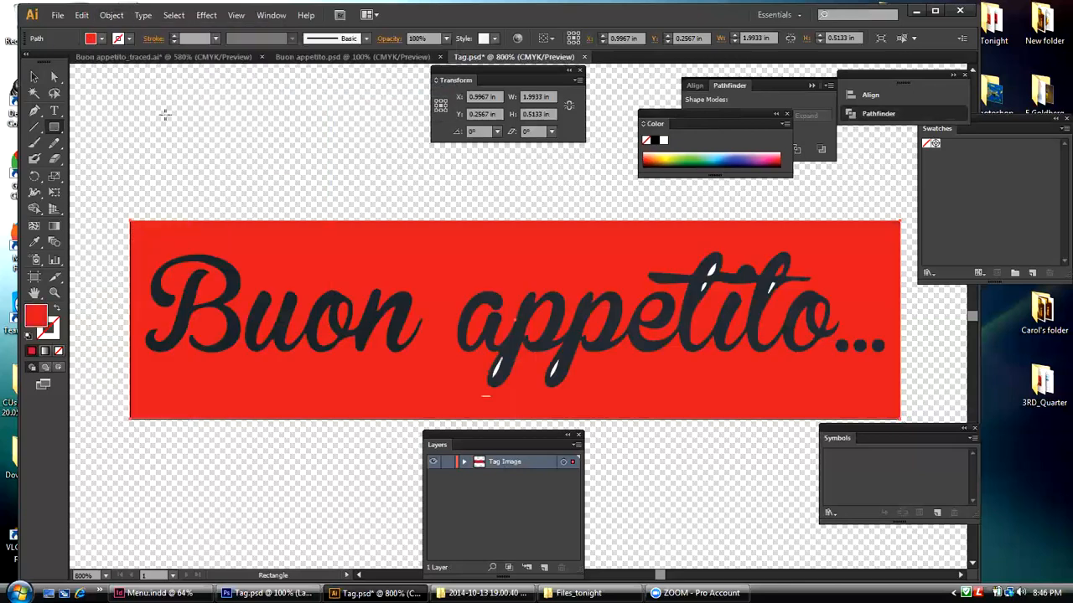
left_click(34, 76)
left_click(161, 101)
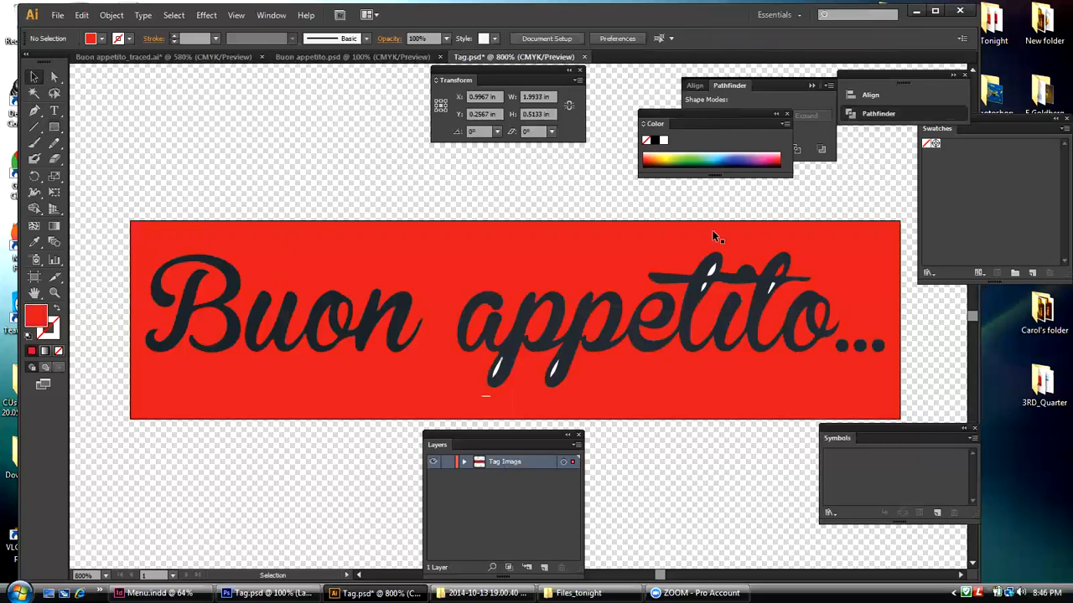
Step: With the Group Selection tool, test the white fleck in the first "p" tail and delete the stray white sliver below that letter
left_click(55, 77)
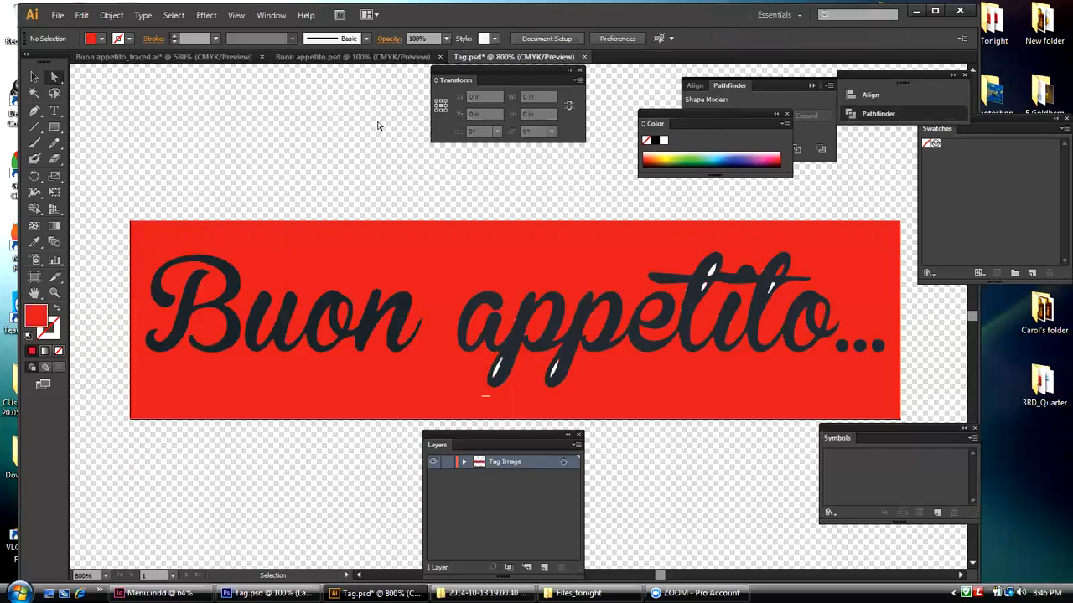
left_click_drag(54, 76, 198, 97)
left_click_drag(84, 91, 551, 155)
left_click(563, 170)
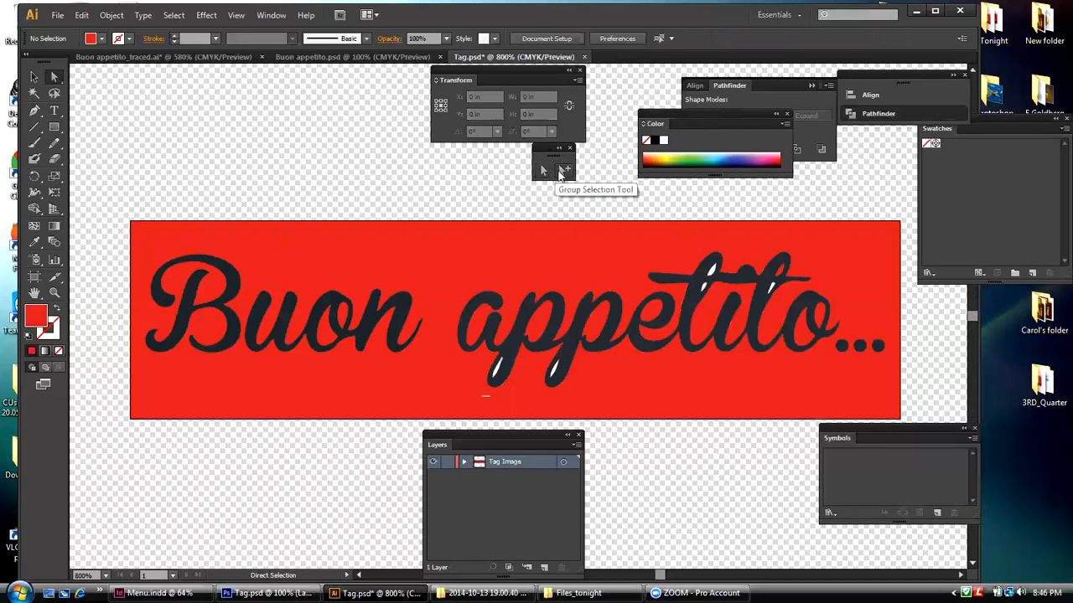
left_click(499, 375)
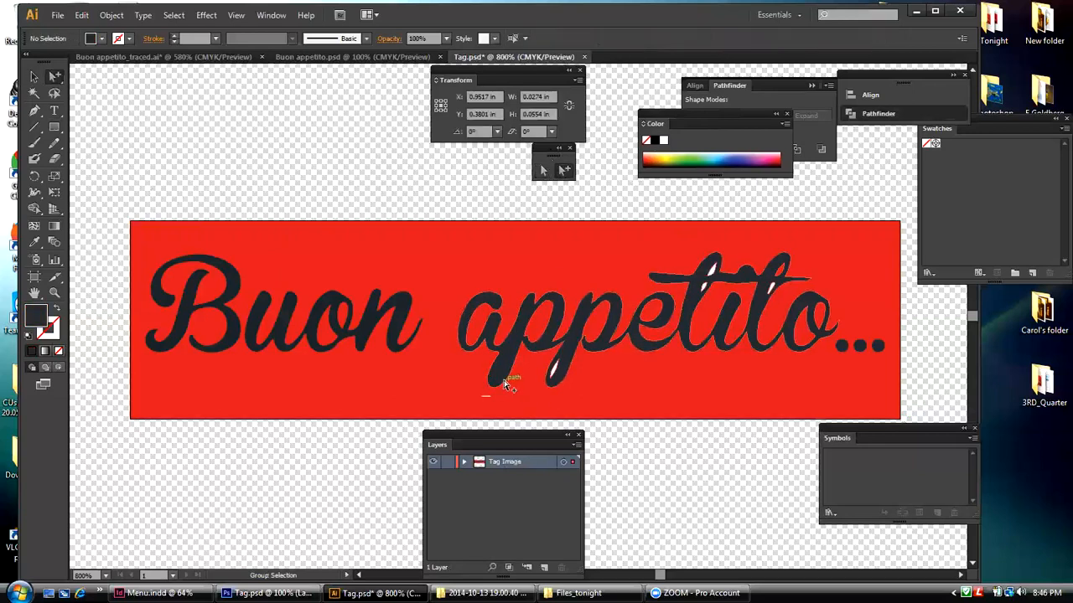
left_click(503, 378)
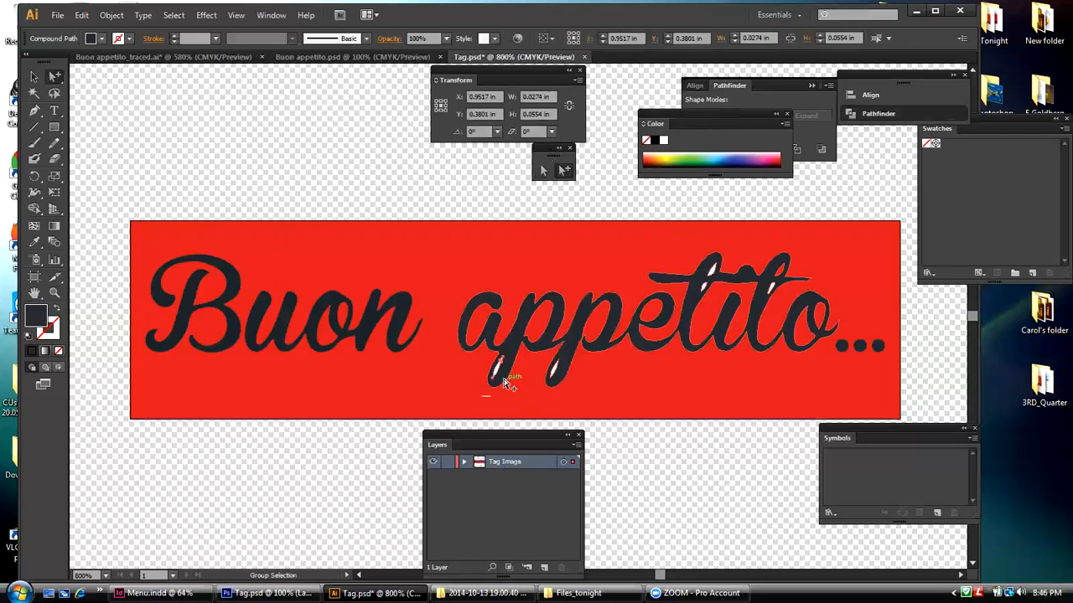
left_click(440, 196)
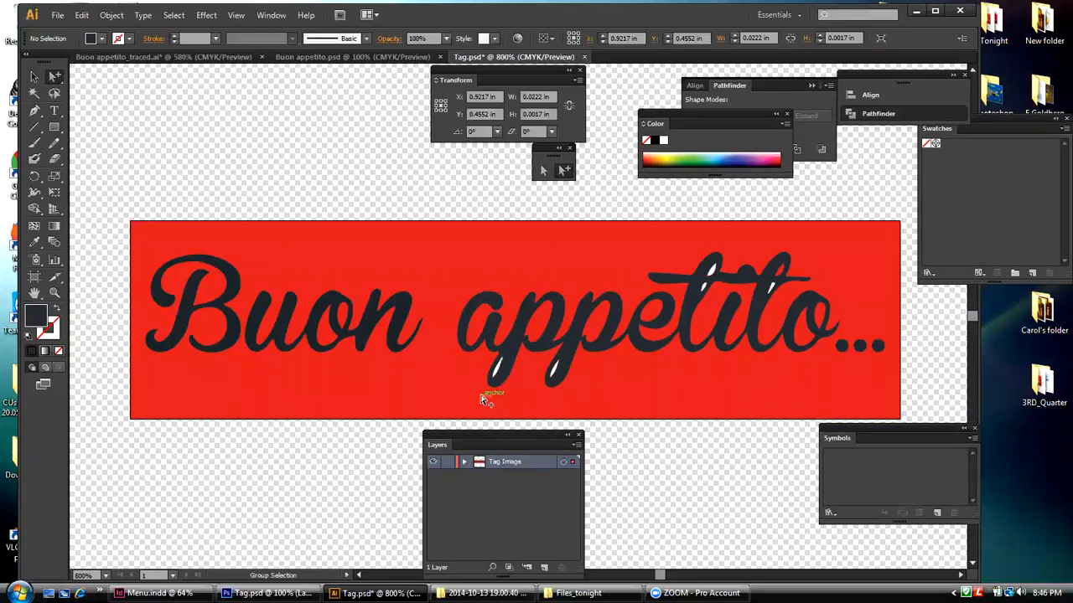
left_click(481, 396)
left_click(366, 206)
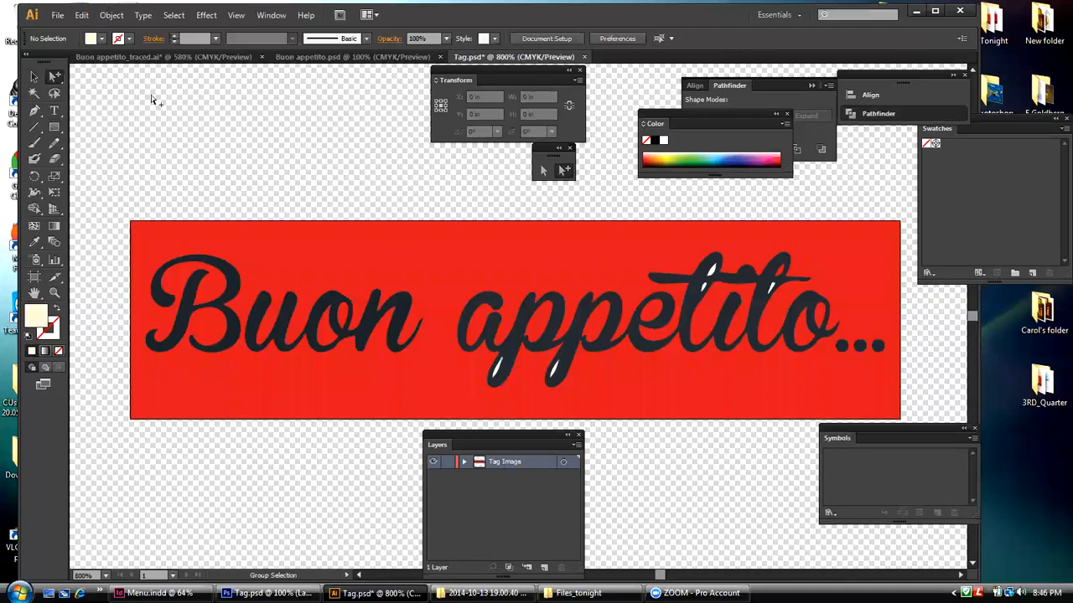
Step: Ungroup the "Buon appetito..." lettering and deselect everything
left_click(33, 77)
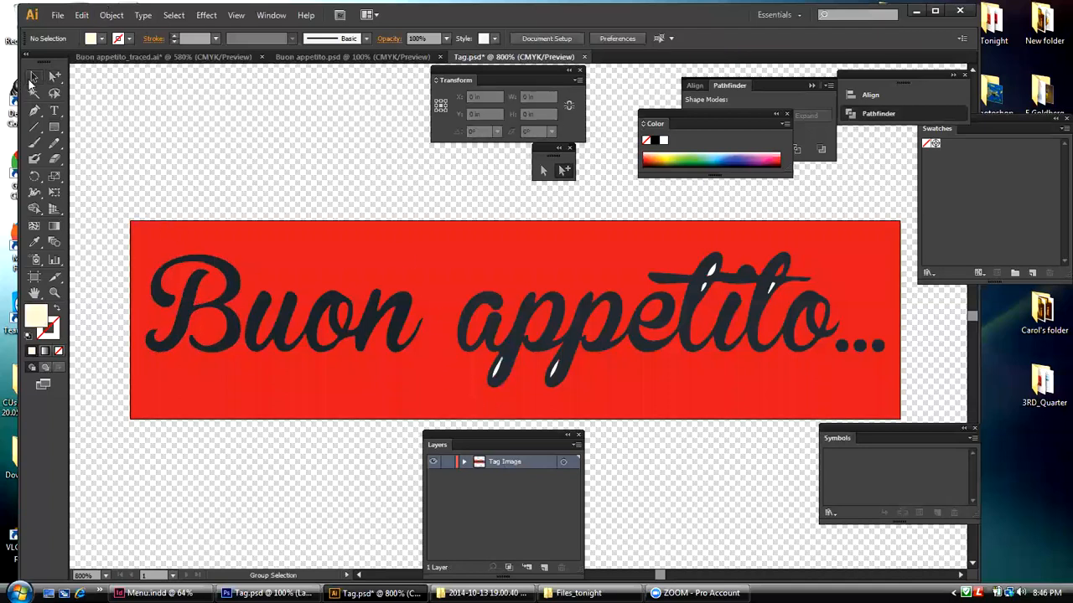
left_click(399, 337)
left_click(106, 16)
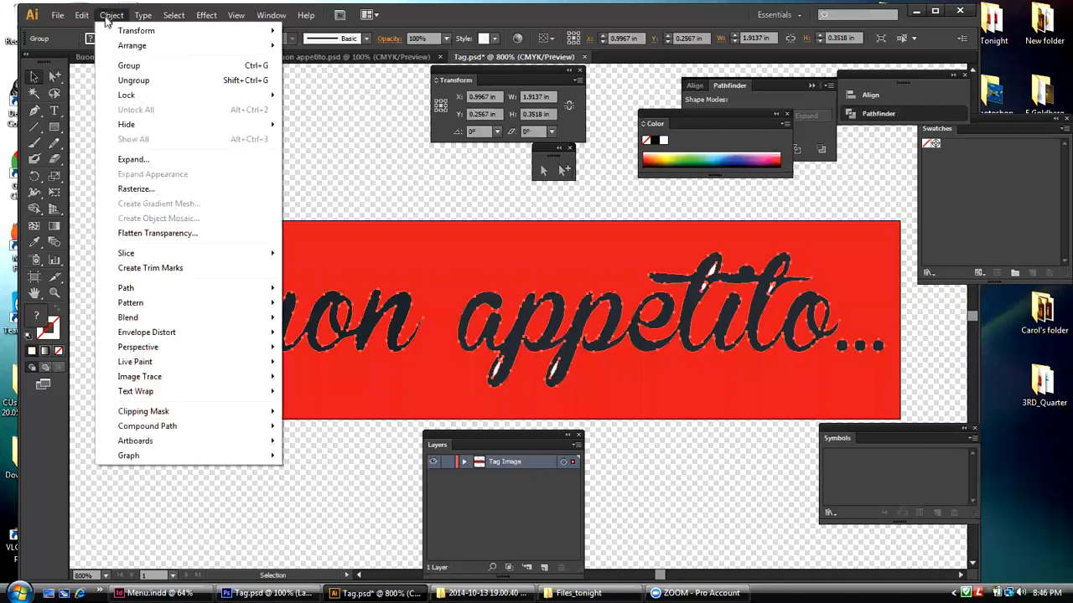
left_click(122, 80)
left_click(304, 149)
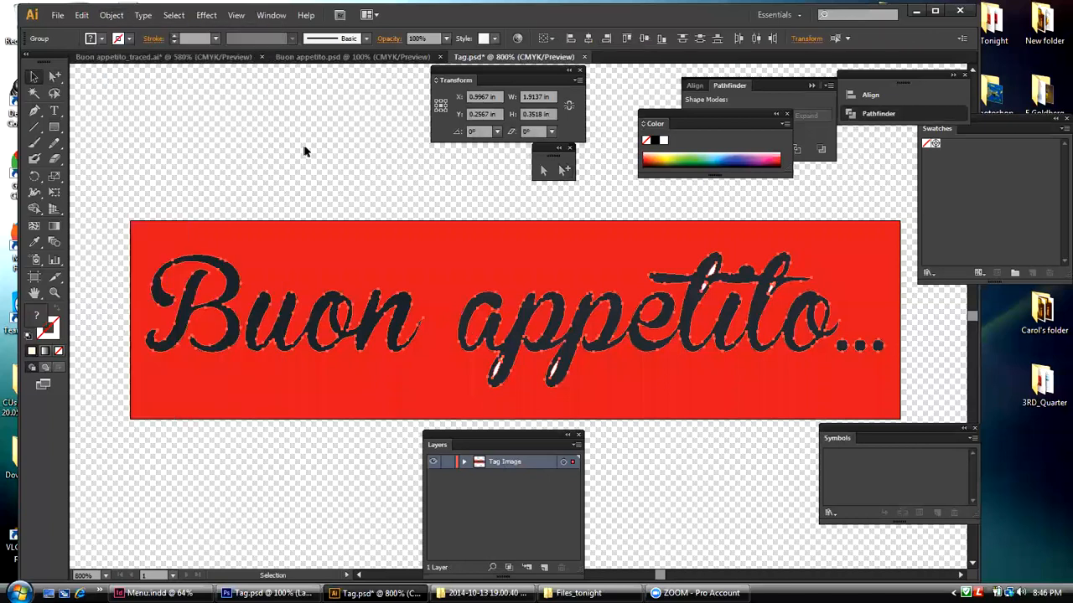
Step: Check whether the white fleck in the first "t" of "appetito" can be selected separately from the compound path
left_click(711, 270)
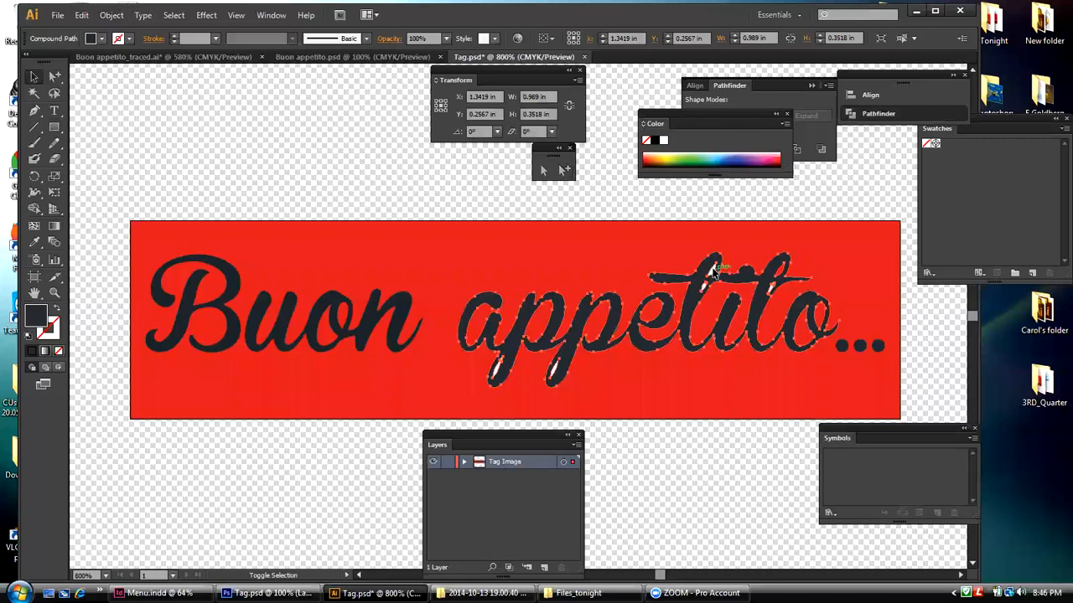
key("ctrl+shift+a")
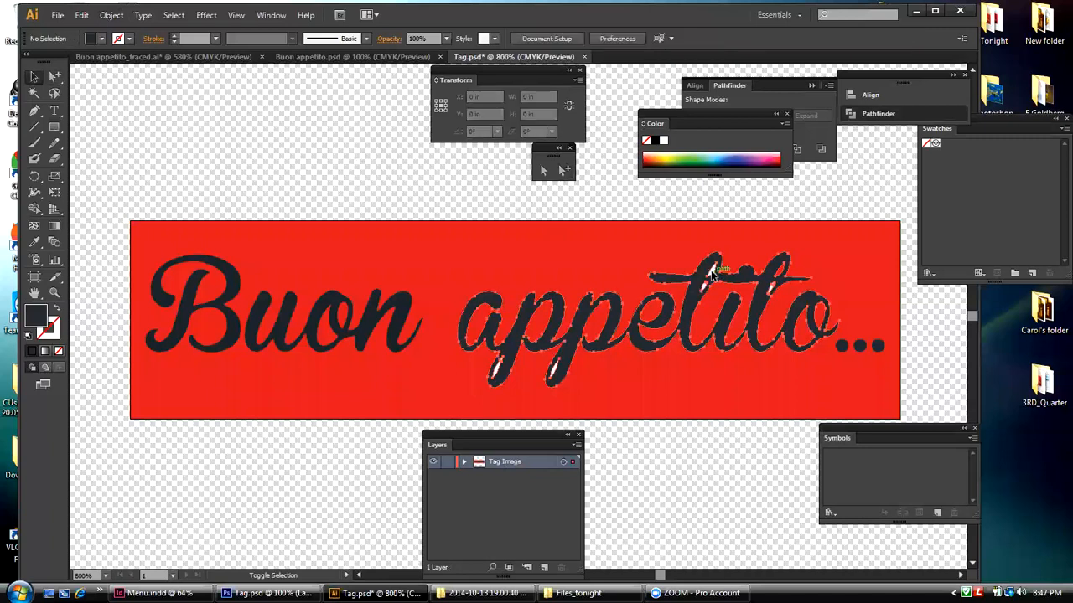
left_click(712, 275)
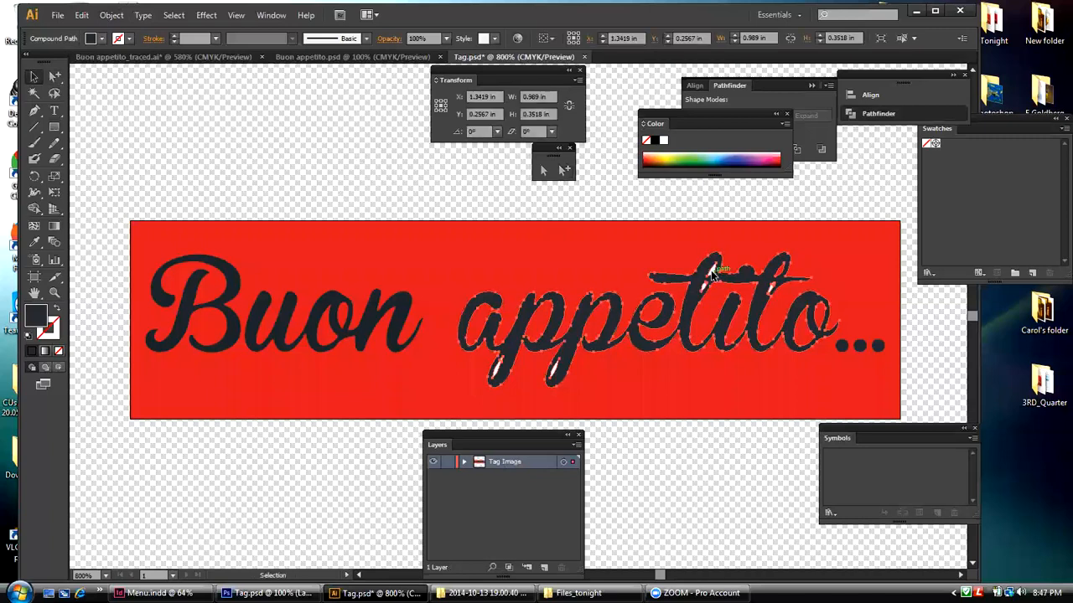
left_click(622, 194)
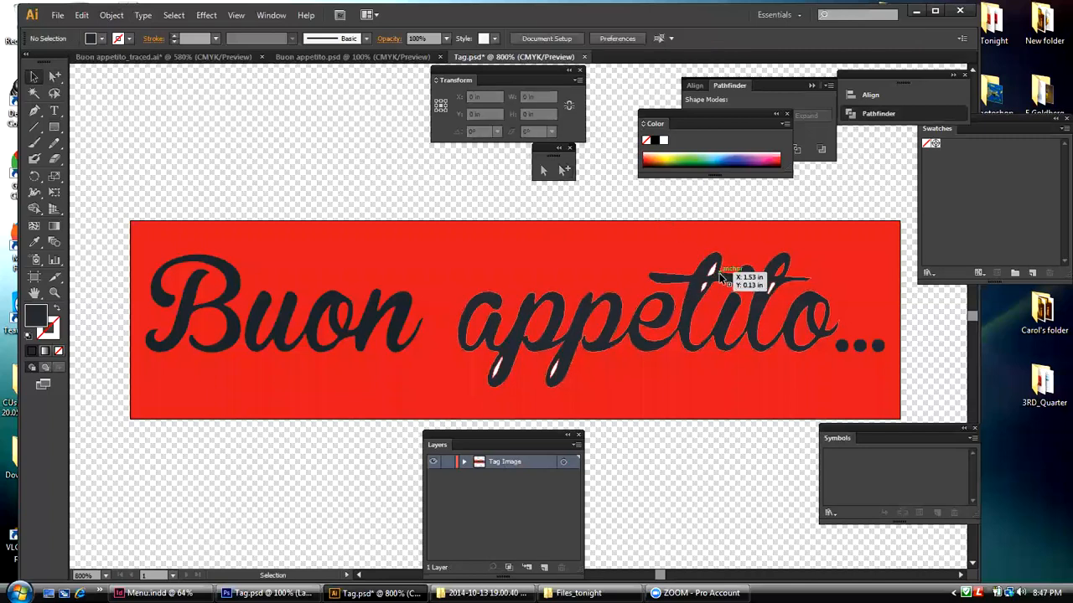
left_click(719, 277)
left_click(112, 15)
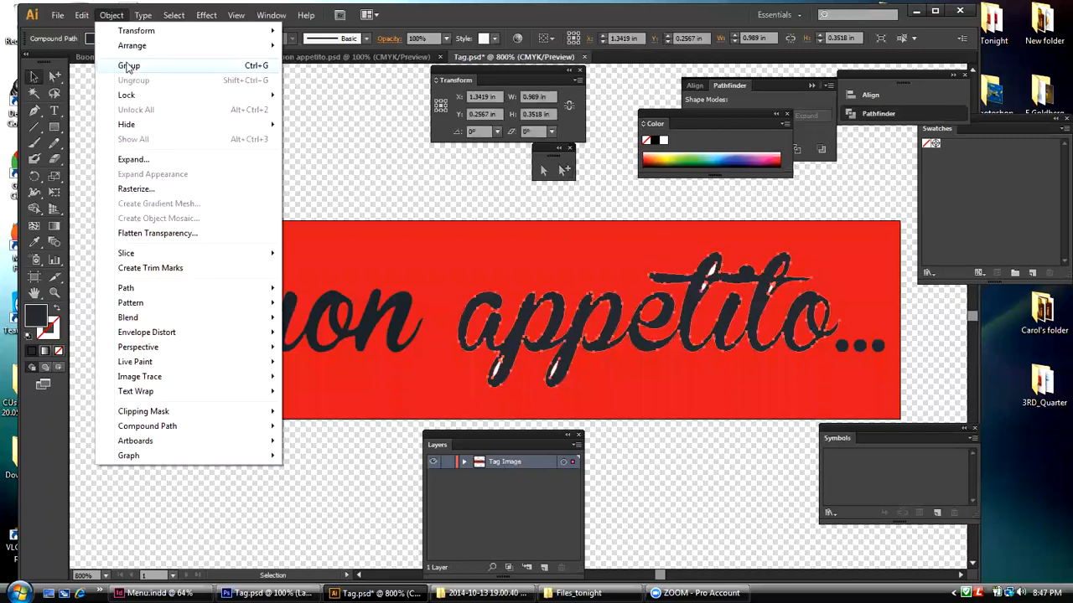
left_click(349, 91)
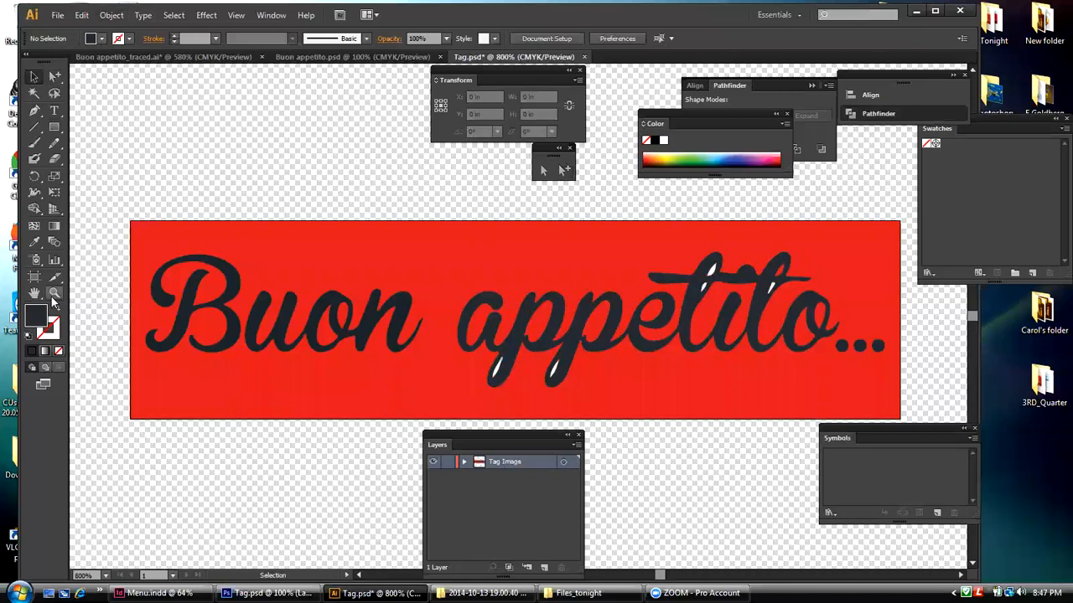
Step: Try deleting the "appetito" compound path and the unfilled shape beneath it to examine the white flecks, and undo the deletions
left_click(702, 284)
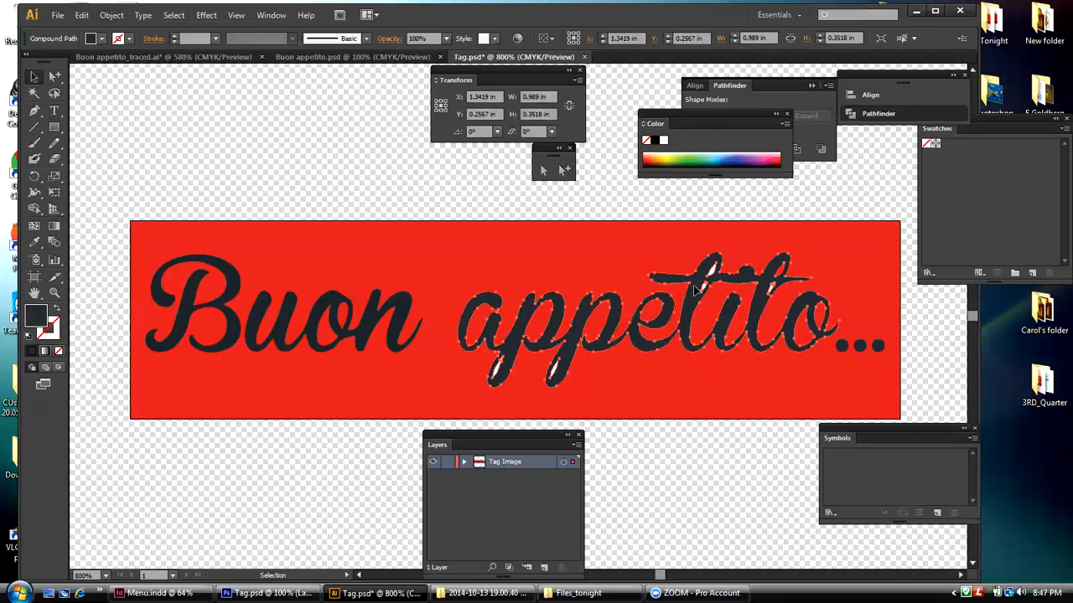
key("Delete")
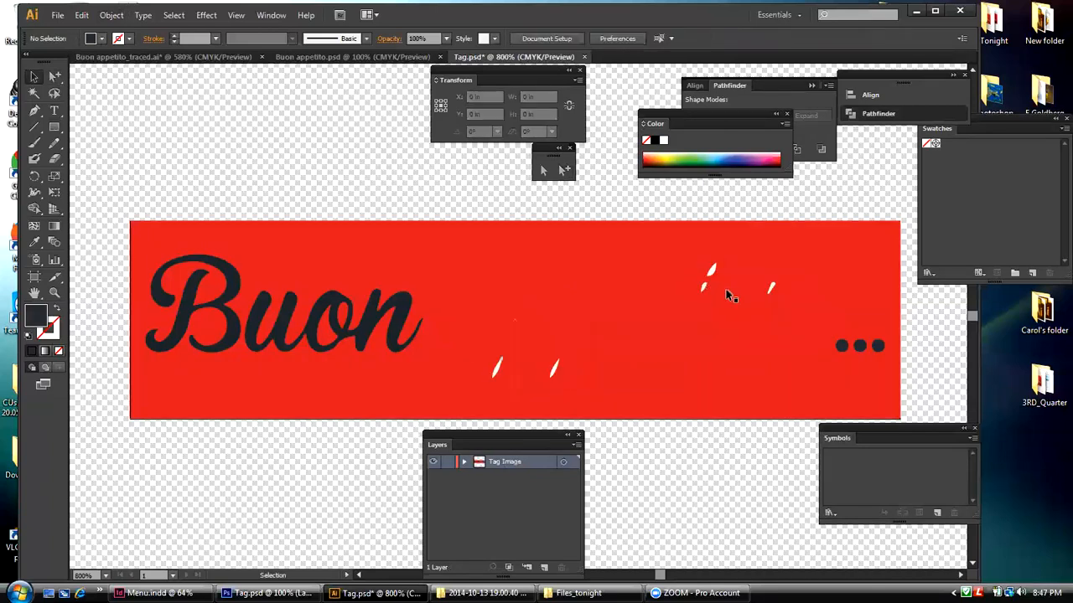
left_click(712, 273)
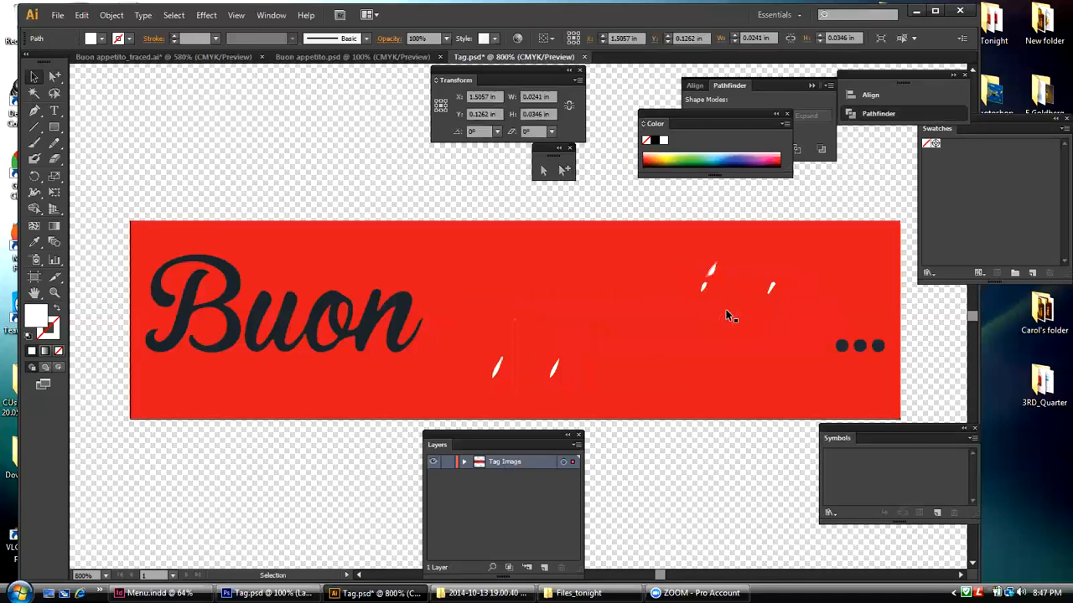
left_click(723, 310)
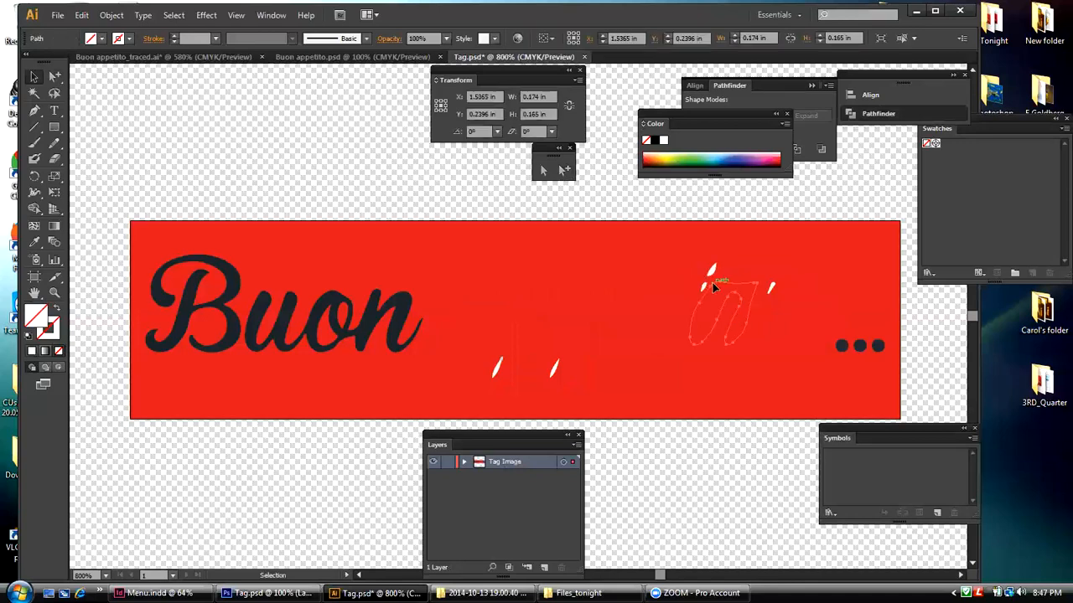
key("Delete")
left_click(82, 15)
left_click(94, 30)
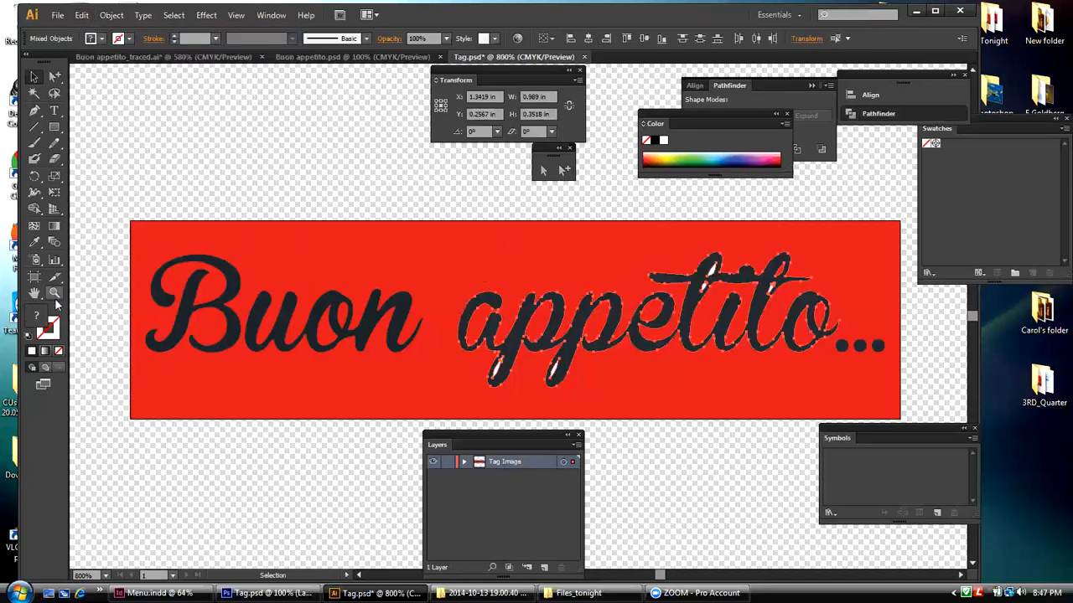
Step: Try subtracting the upper white fleck in the first "t" from the "appetito" lettering with Minus Front, and undo the operation
left_click_drag(646, 247, 846, 325)
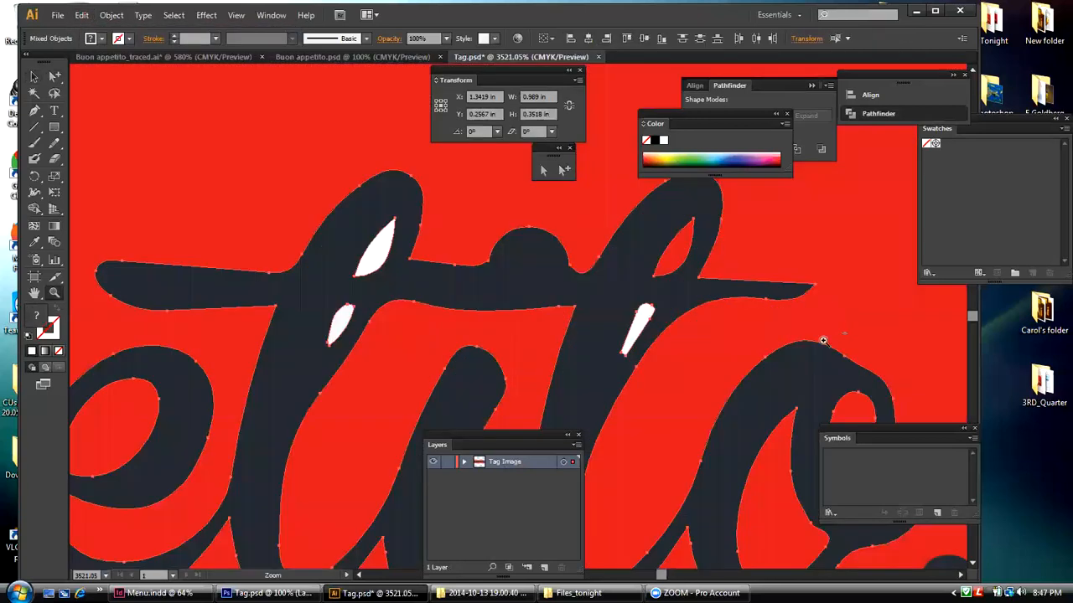
left_click(34, 76)
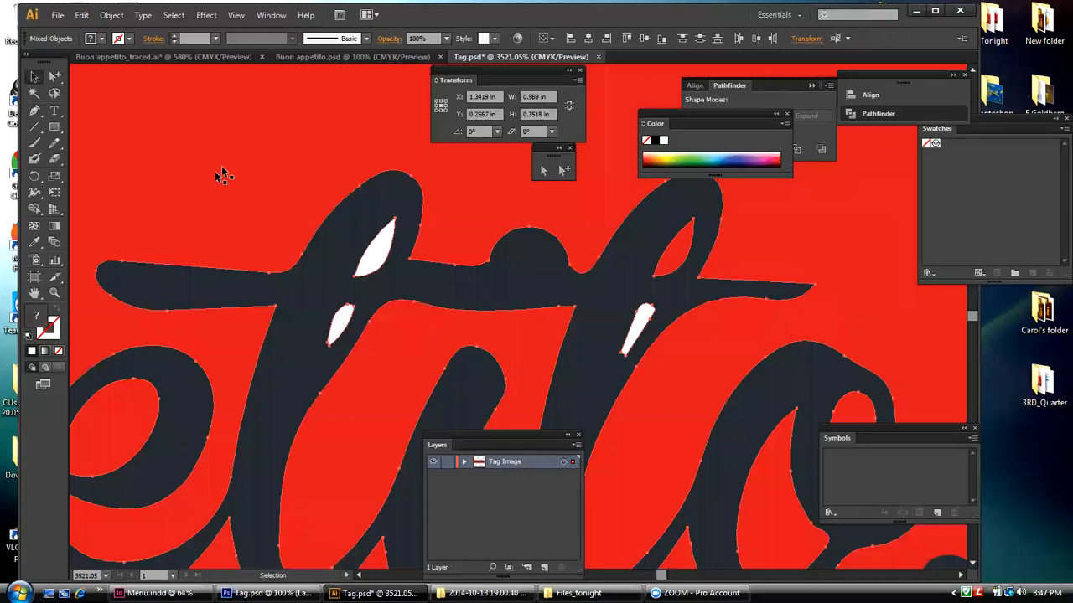
left_click(434, 234)
left_click(382, 245)
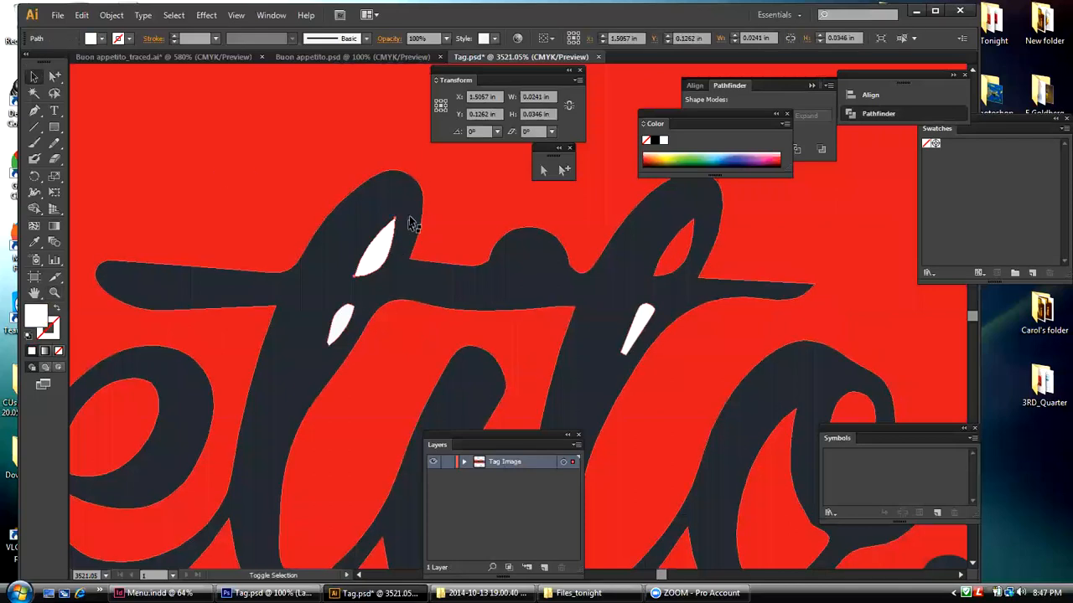
left_click(411, 222, "shift")
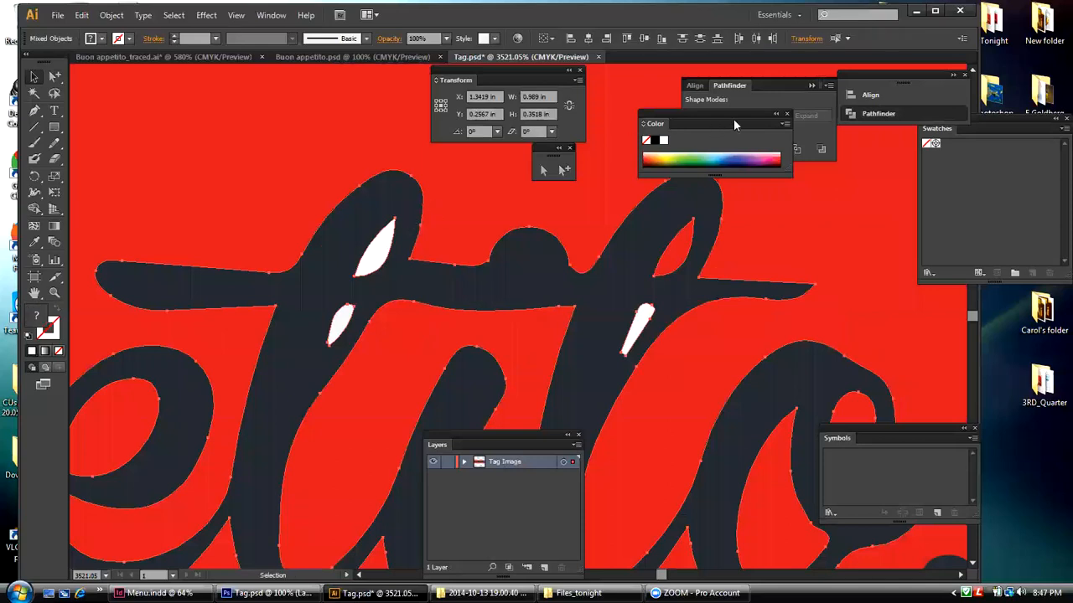
left_click(270, 15)
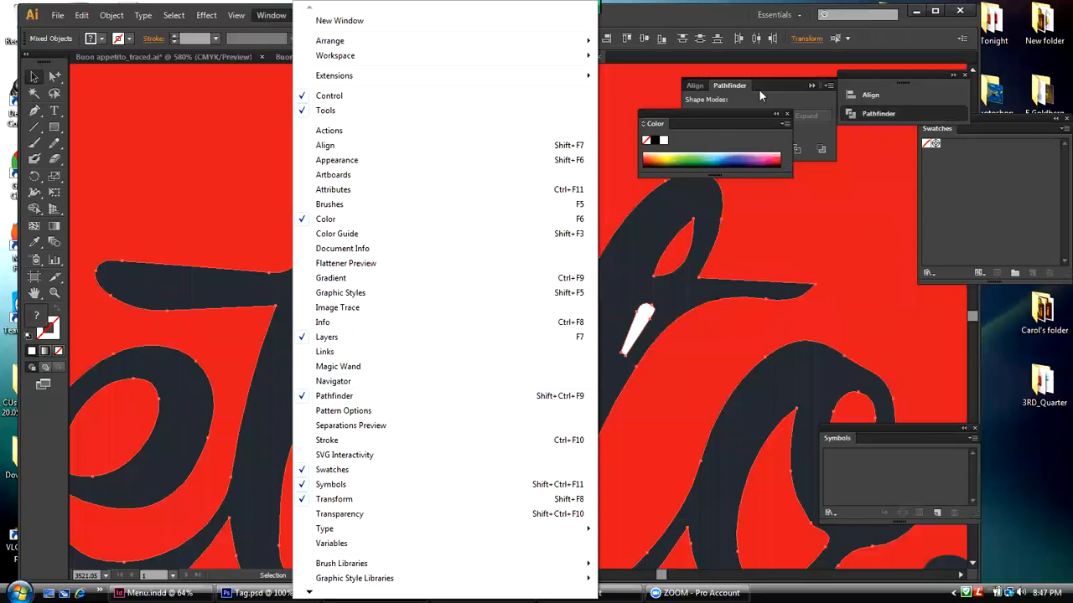
left_click_drag(734, 112, 975, 154)
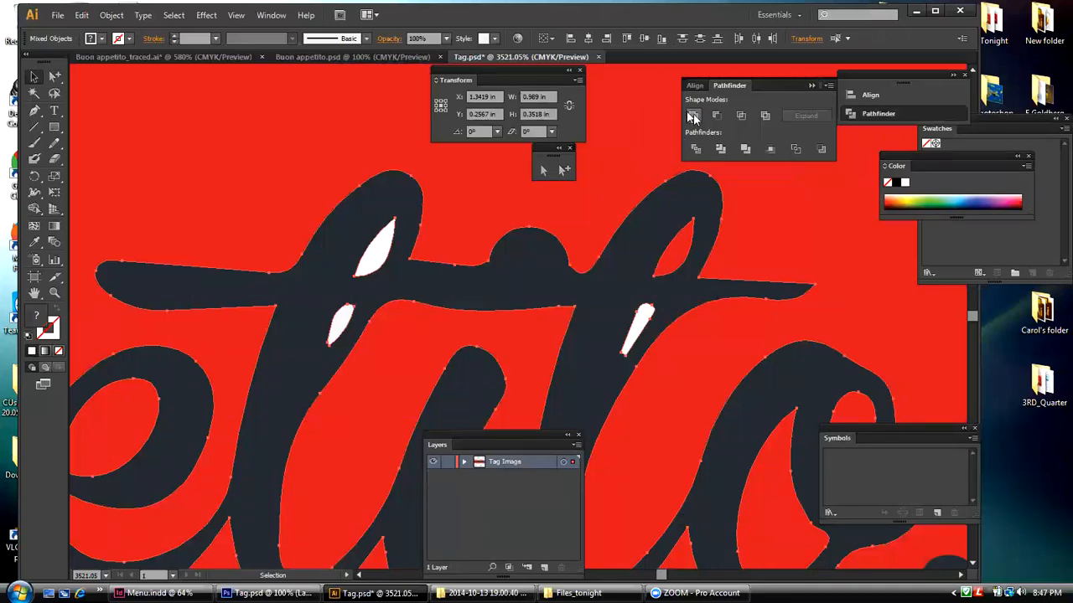
left_click(716, 116)
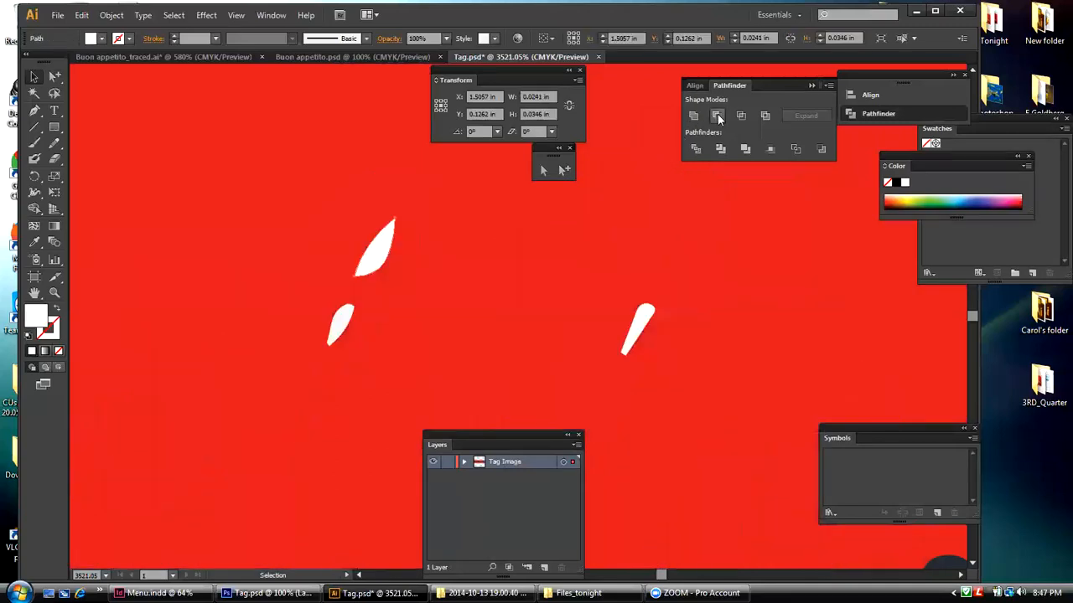
key("ctrl+z")
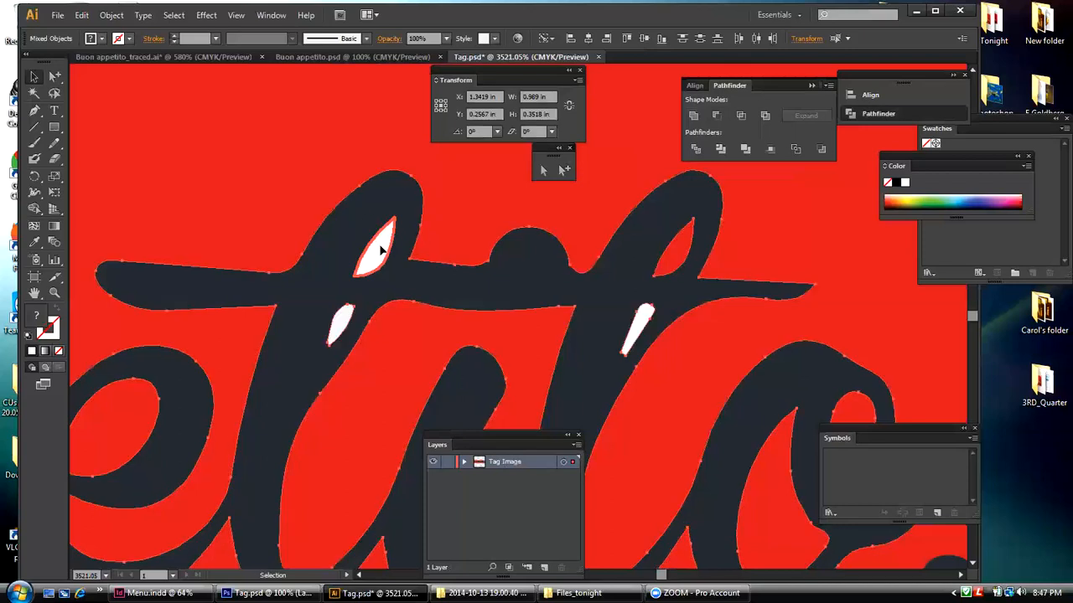
Step: Try selecting objects with the same fill color as the first "t"'s upper white fleck, and bring the selection to the front
left_click(397, 109)
left_click(382, 251)
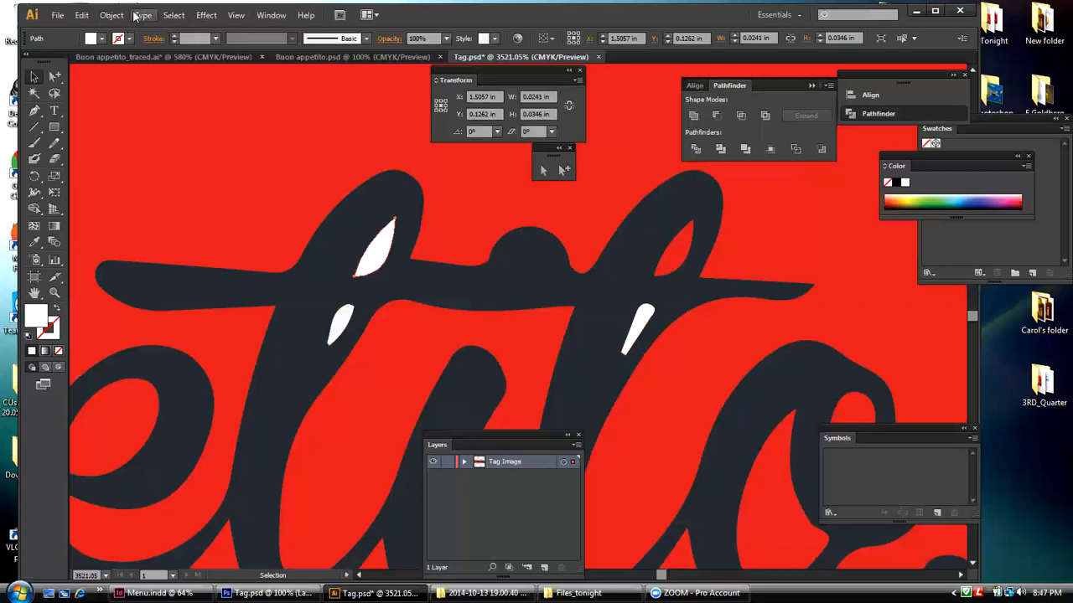
left_click(171, 16)
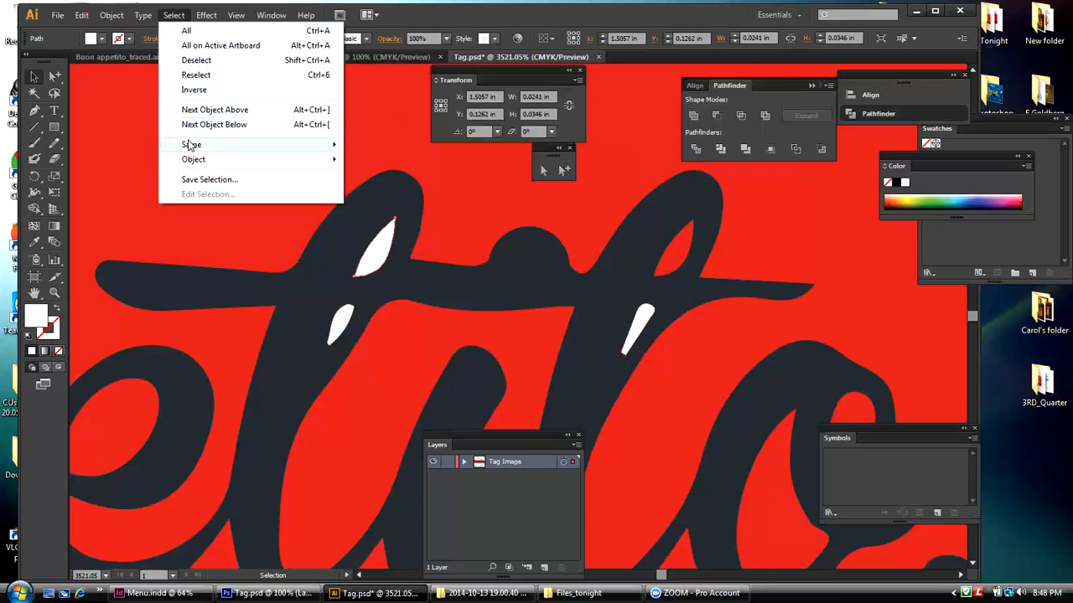
mouse_move(201, 144)
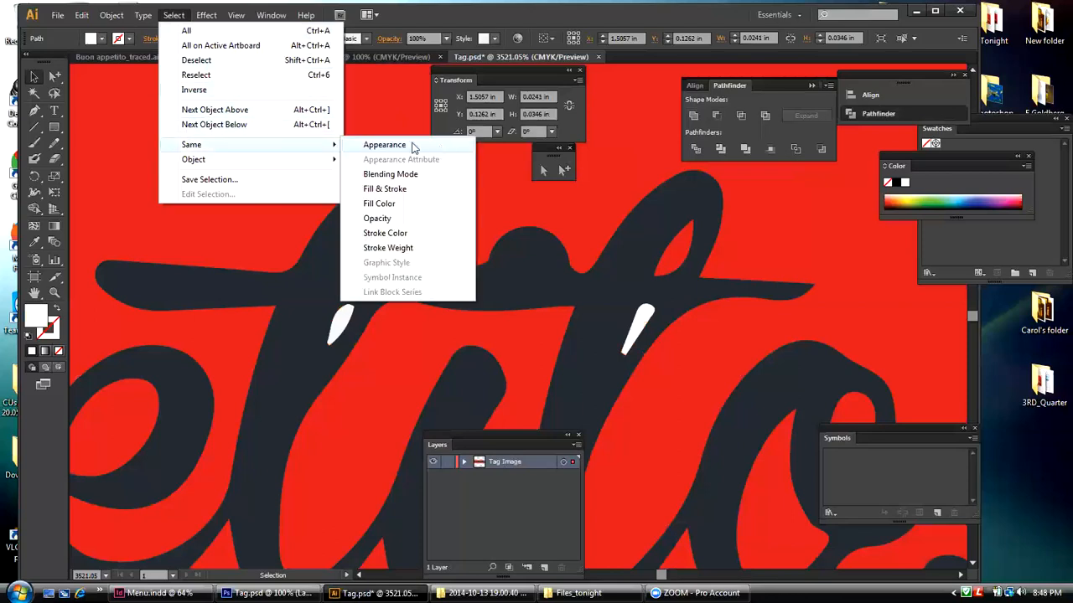
left_click(419, 204)
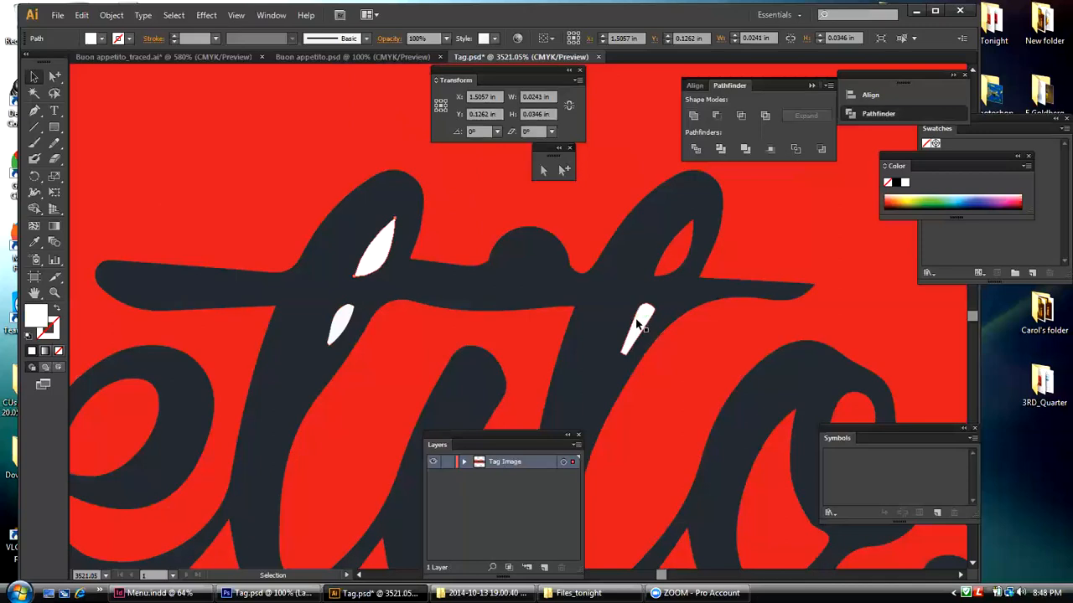
left_click(112, 15)
mouse_move(121, 46)
left_click(303, 47)
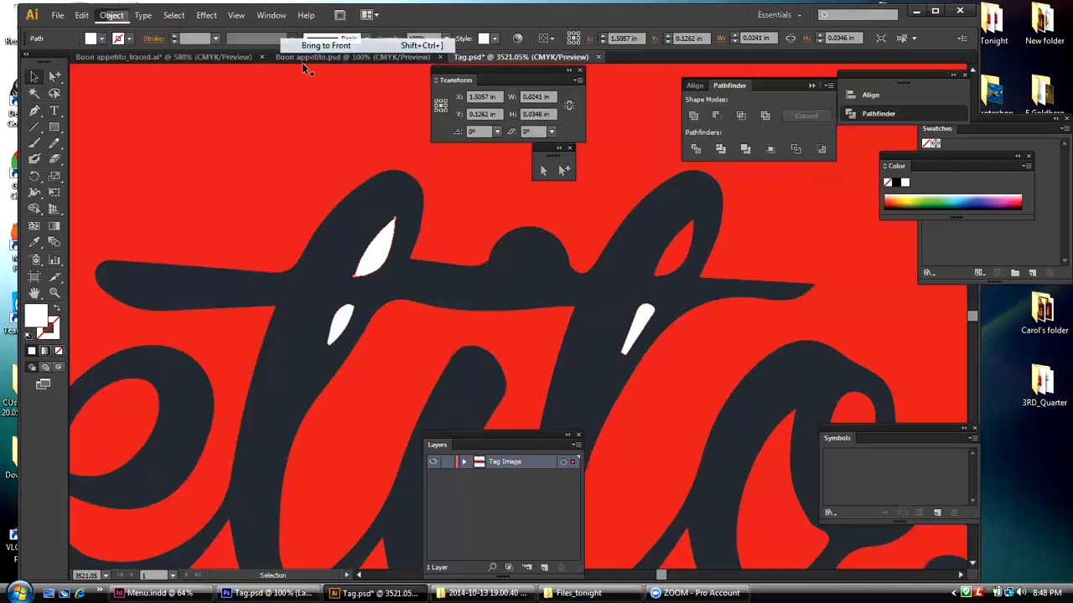
Step: Punch the upper white fleck of the first "t" out of the "appetito" compound path using Minus Front
left_click(365, 217)
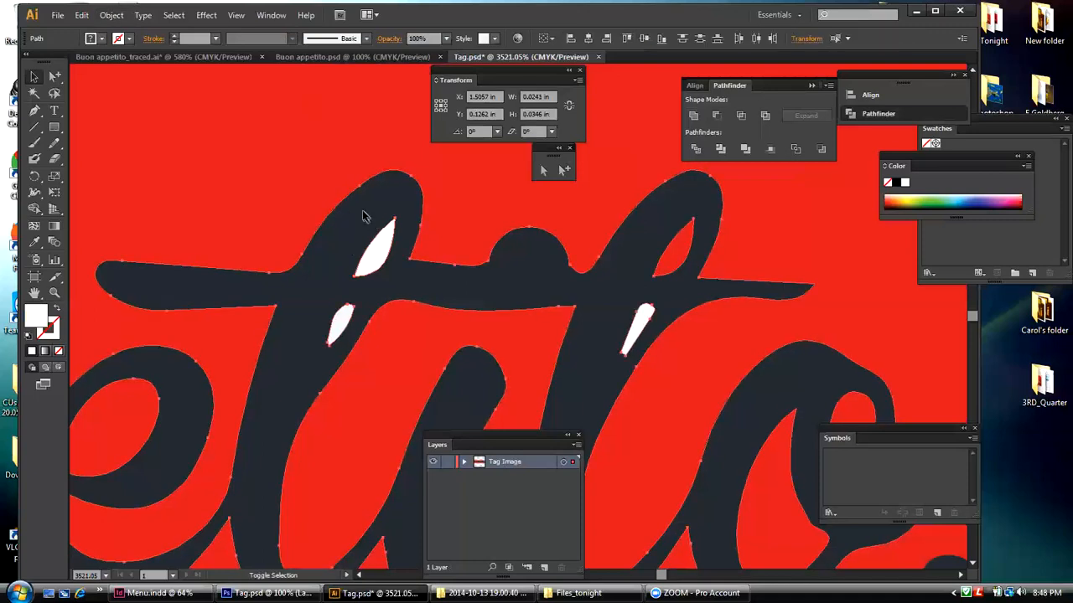
left_click(364, 214, "shift")
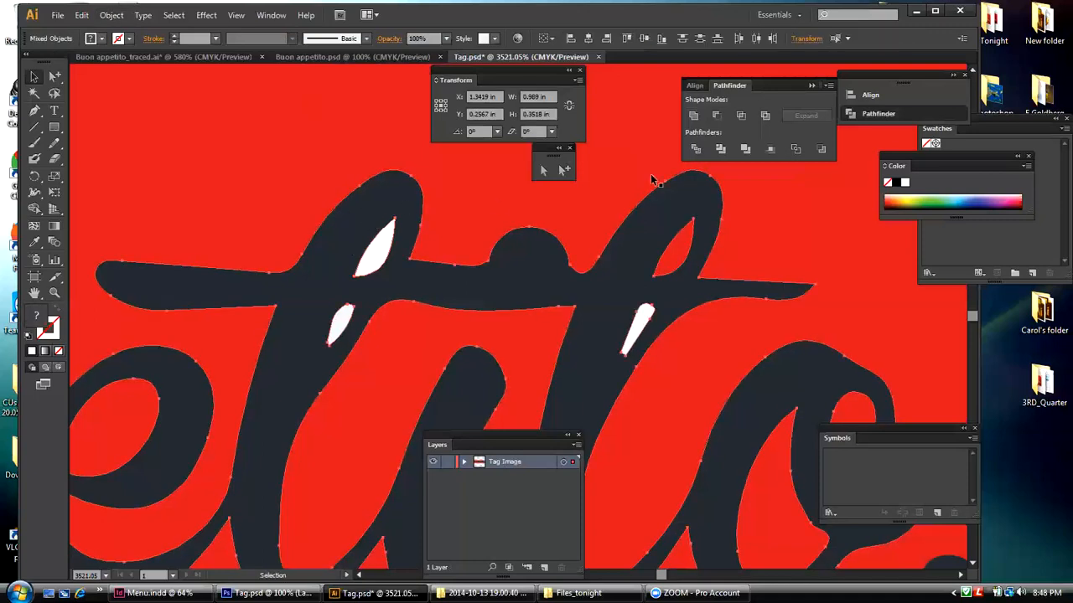
left_click(717, 116)
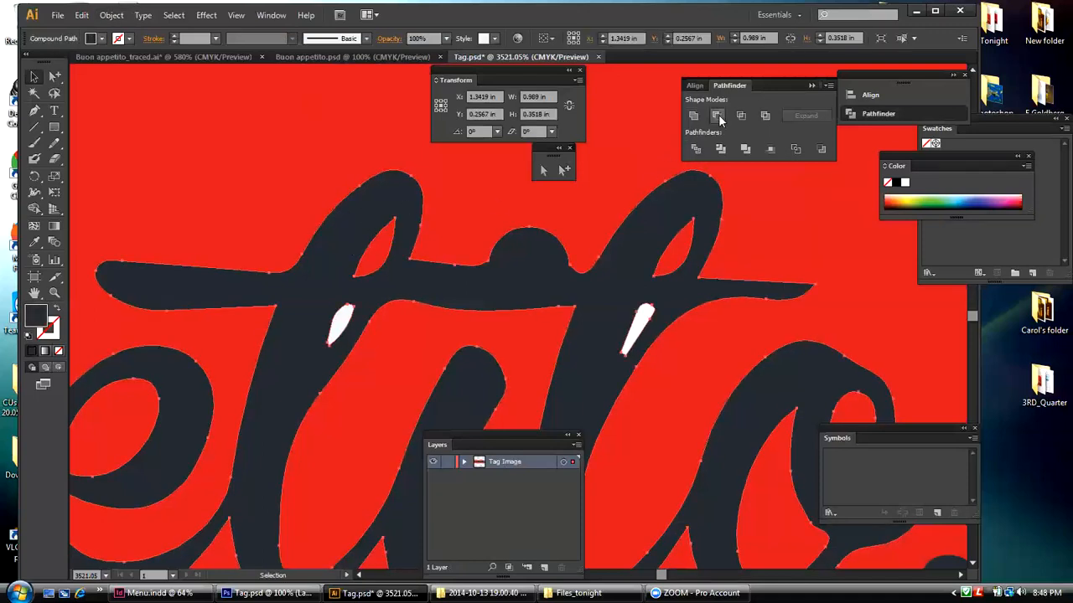
Step: Bring the lower white flecks in both "t" letters of "appetito" to the front
left_click(346, 312)
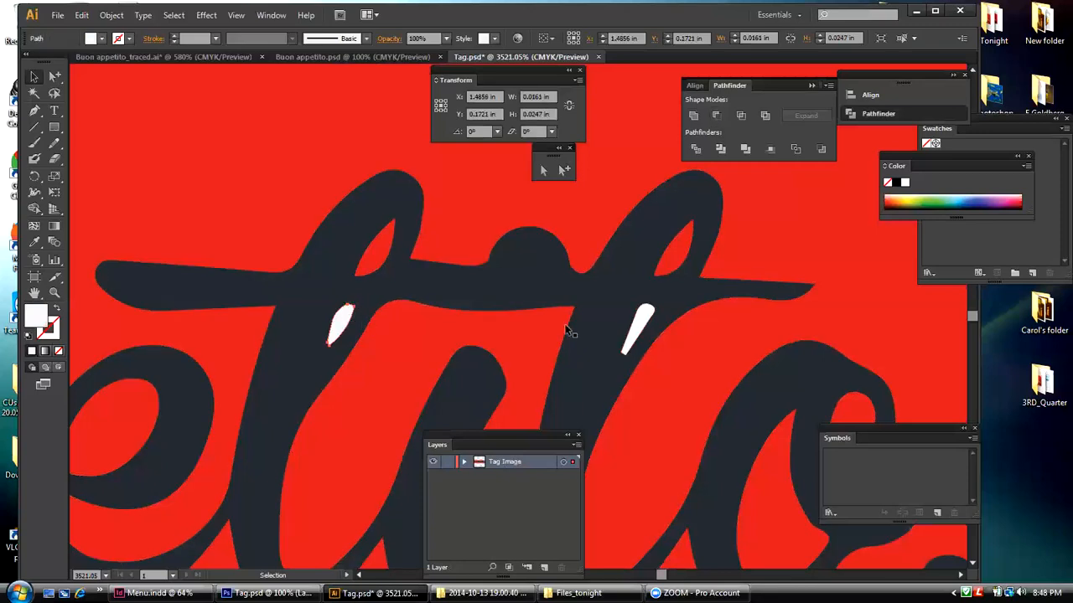
left_click(640, 327, "shift")
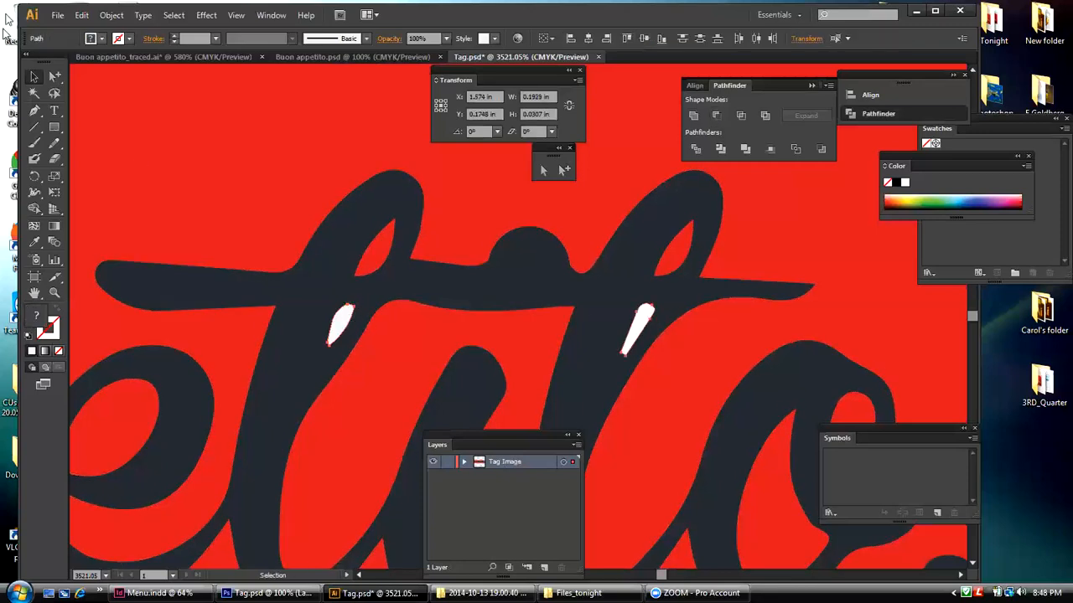
left_click(112, 15)
mouse_move(209, 47)
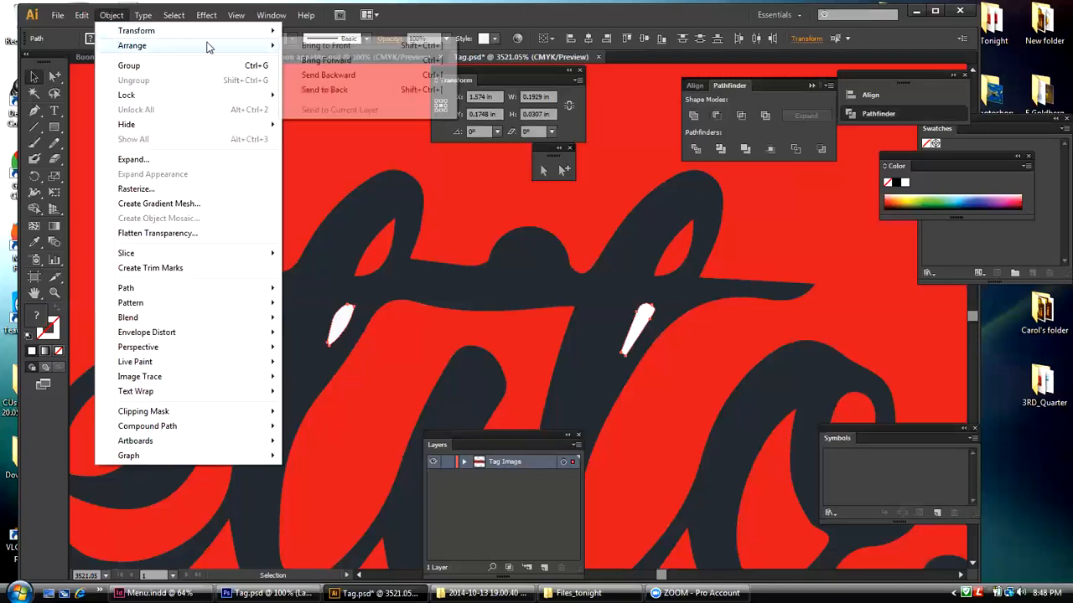
left_click(305, 48)
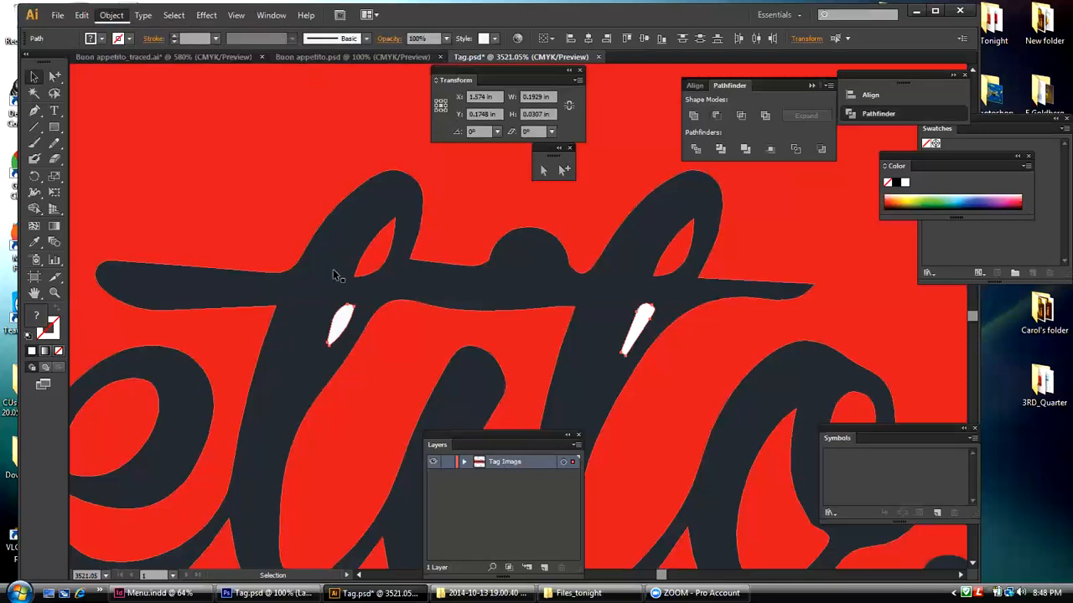
Step: Subtract the lower white fleck in the second "t" from the "appetito" lettering with Minus Front
left_click(672, 316)
left_click(687, 338)
left_click(644, 317)
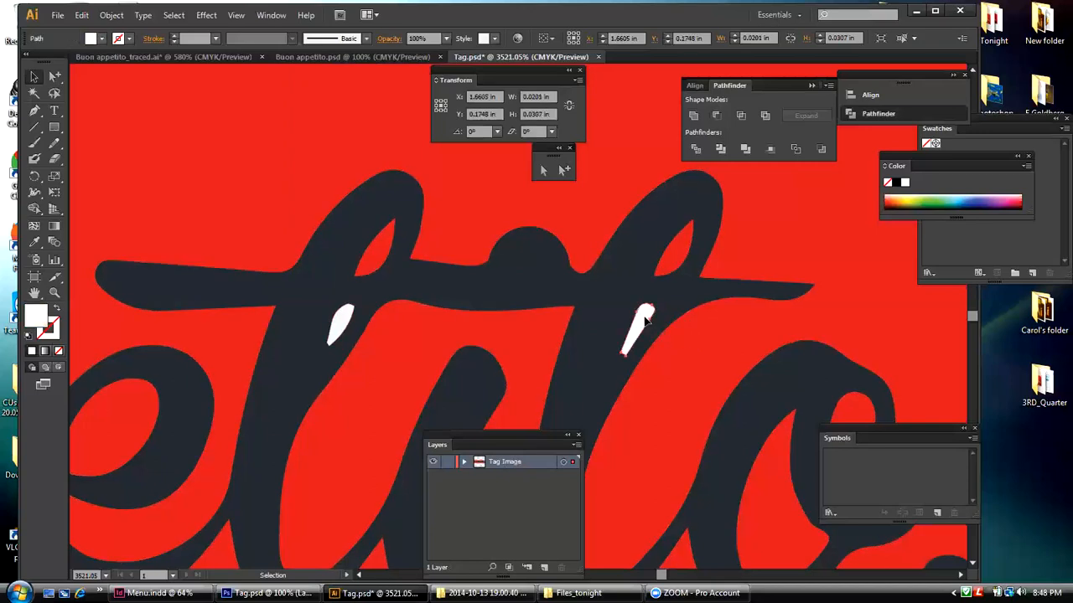
left_click(663, 315, "shift")
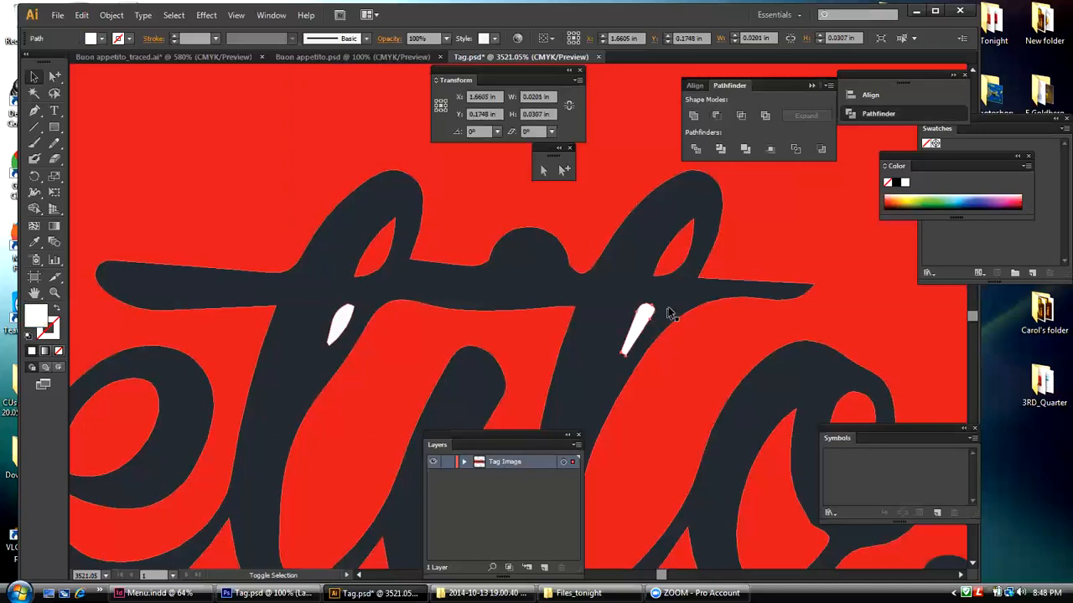
left_click(714, 115)
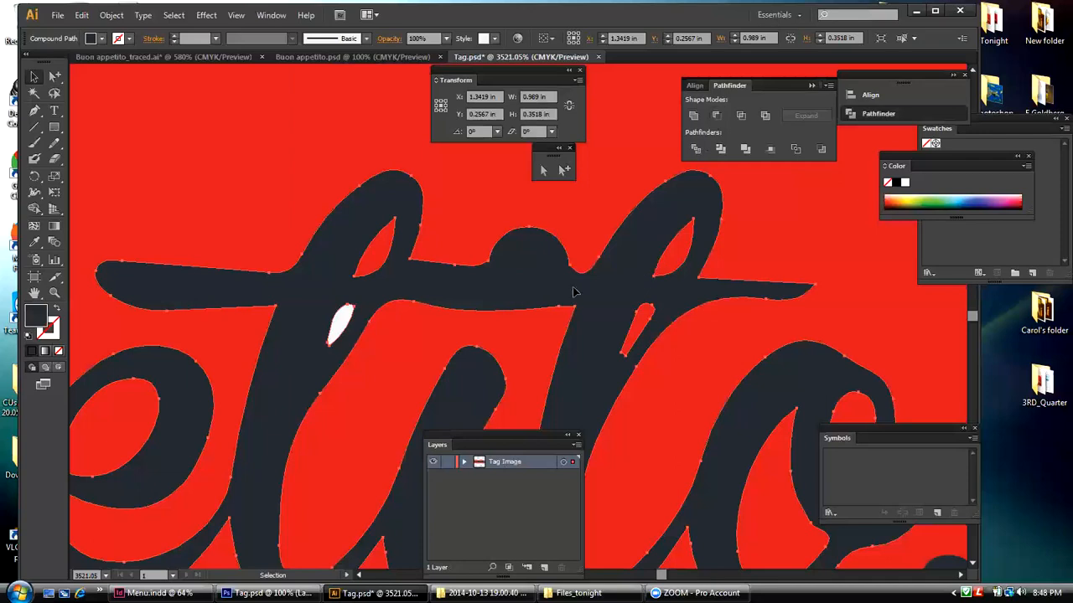
Step: Cut the lower white fleck in the first "t" out of the "appetito" lettering with Minus Front
left_click(364, 355)
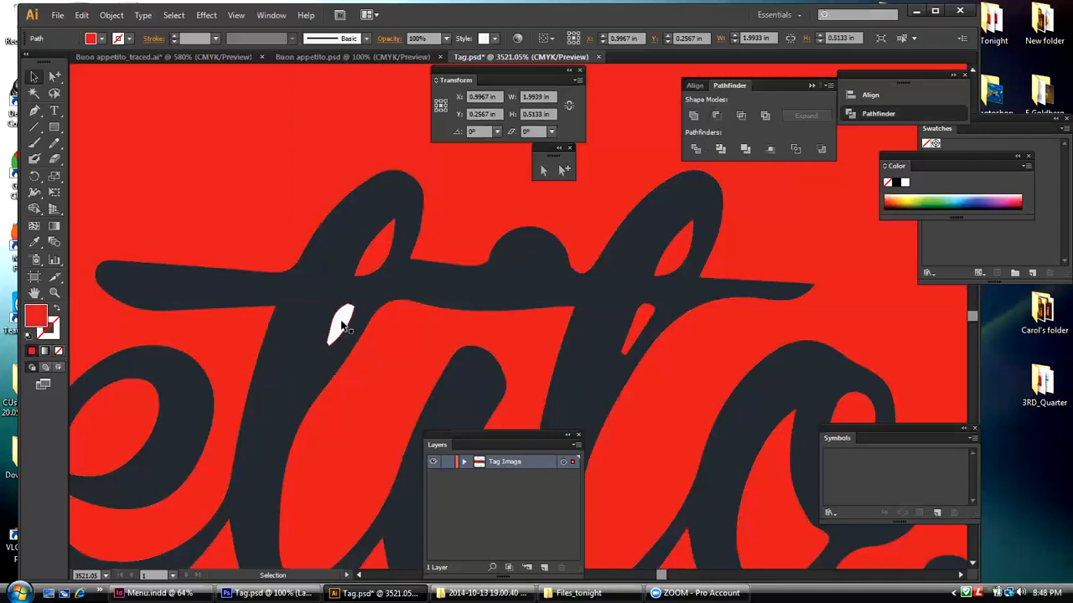
left_click(342, 325)
left_click(341, 325)
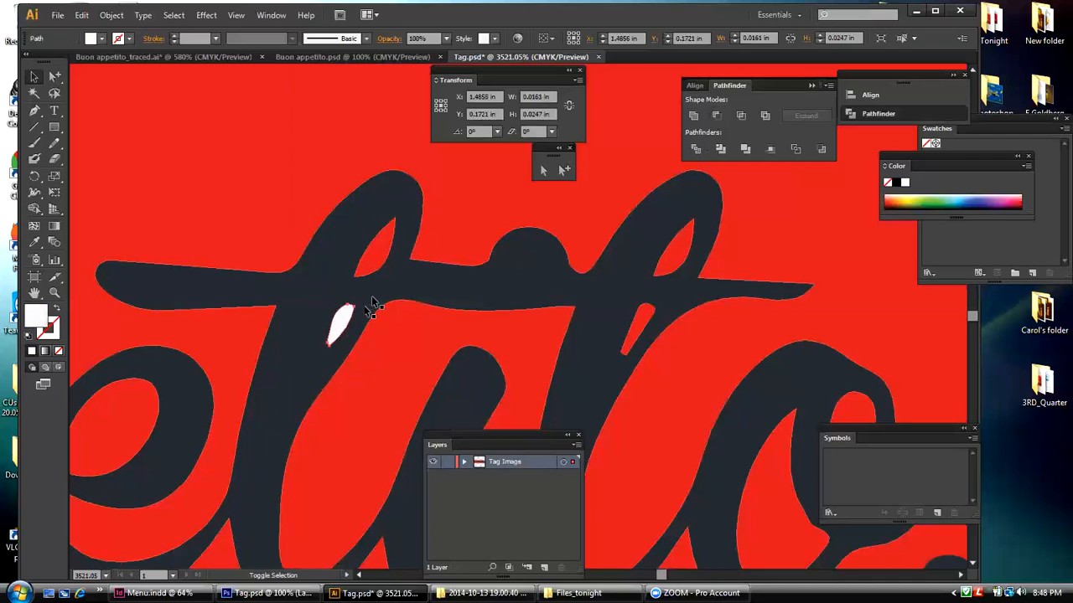
left_click(342, 315, "shift")
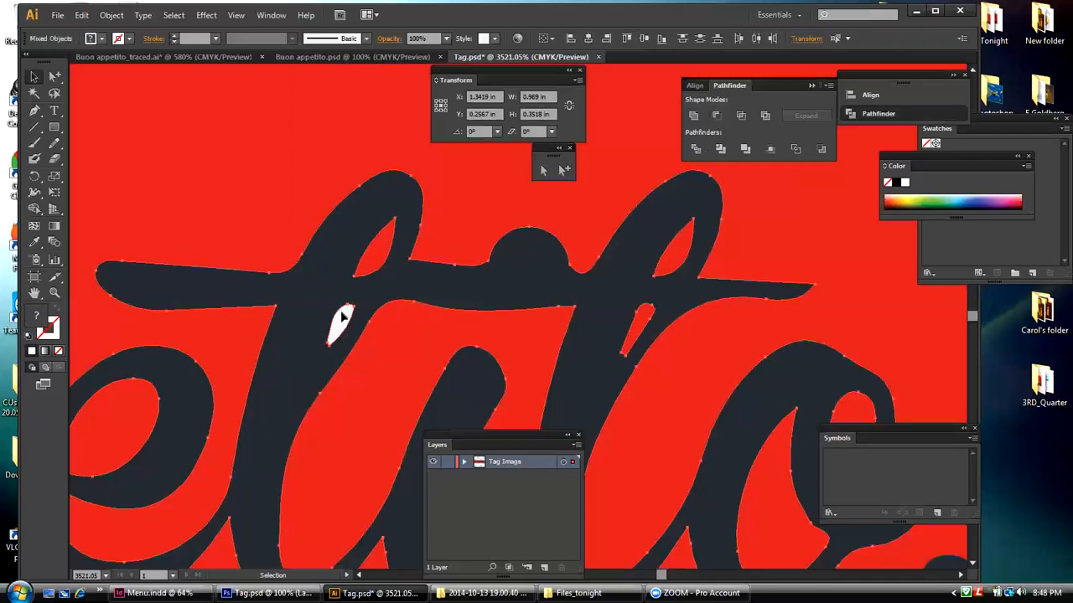
left_click(715, 116)
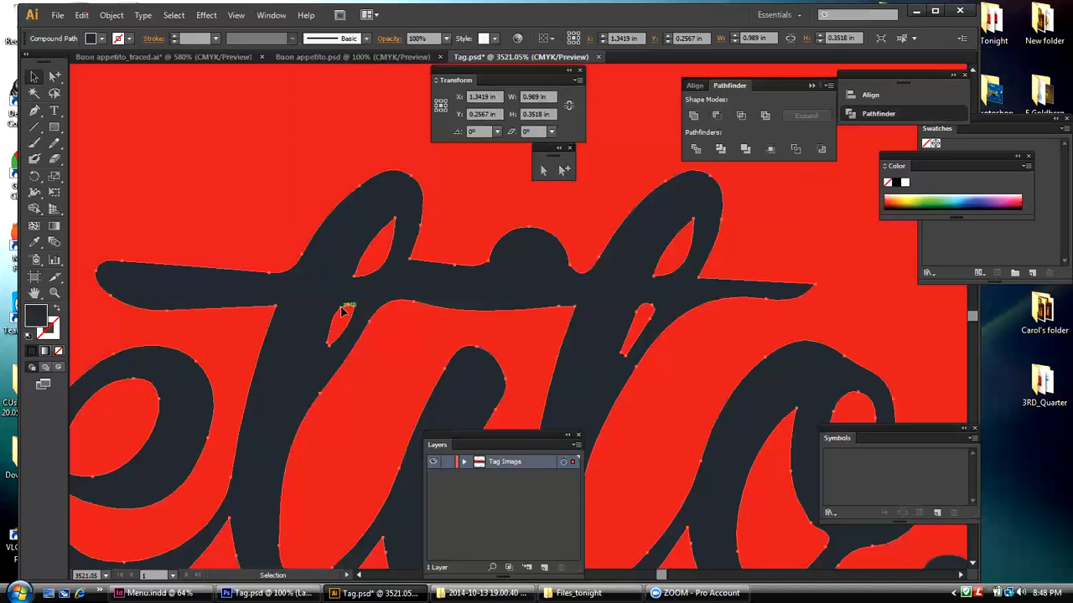
Step: Deselect the lettering and delete the red background rectangle behind "Buon appetito..."
left_click(237, 15)
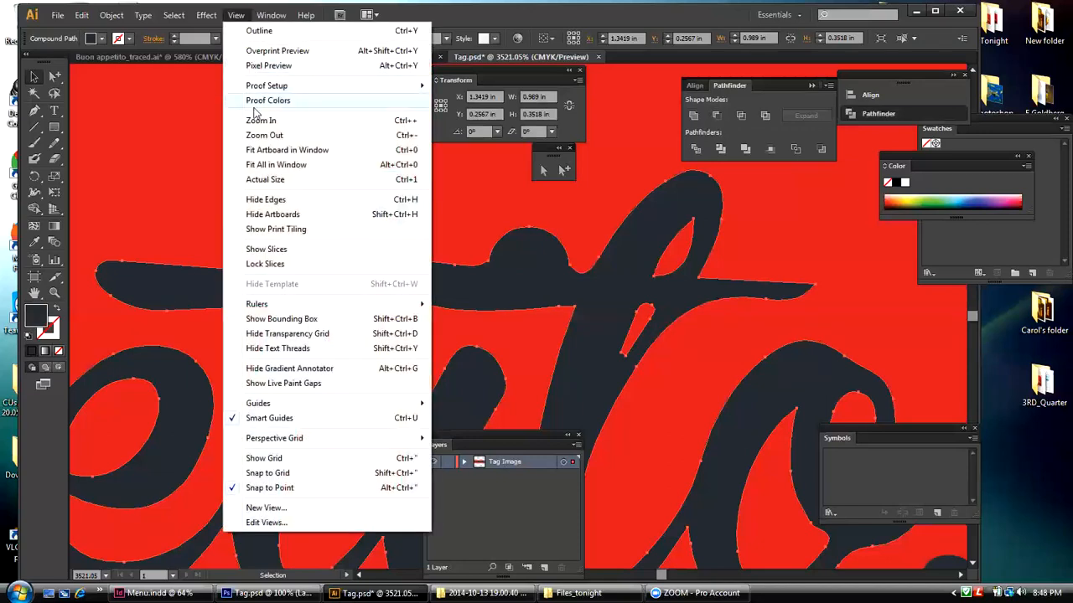
left_click(251, 149)
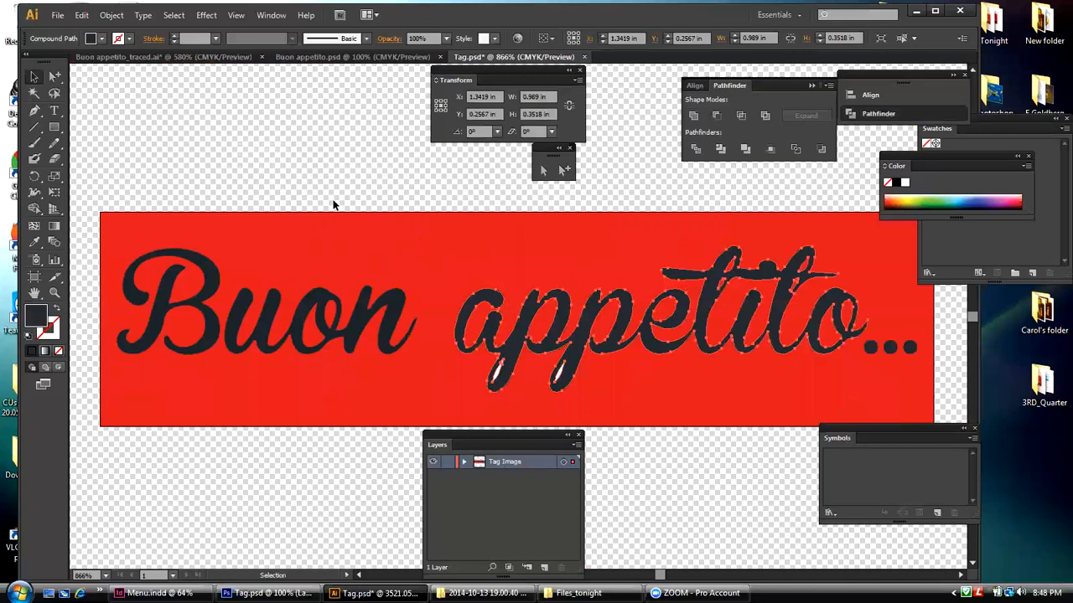
key("ctrl+shift+a")
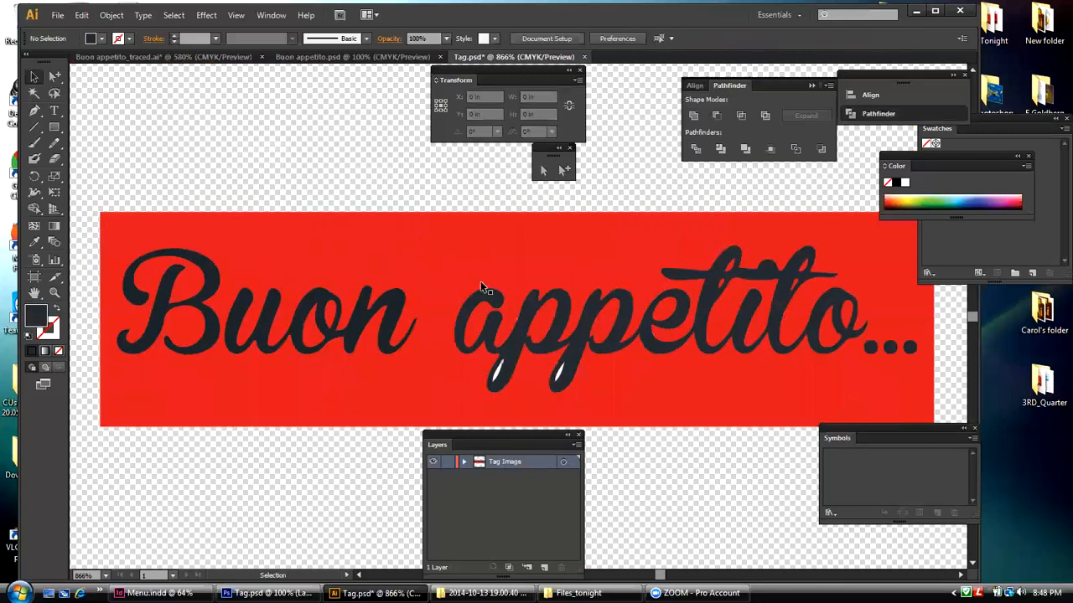
left_click(326, 237)
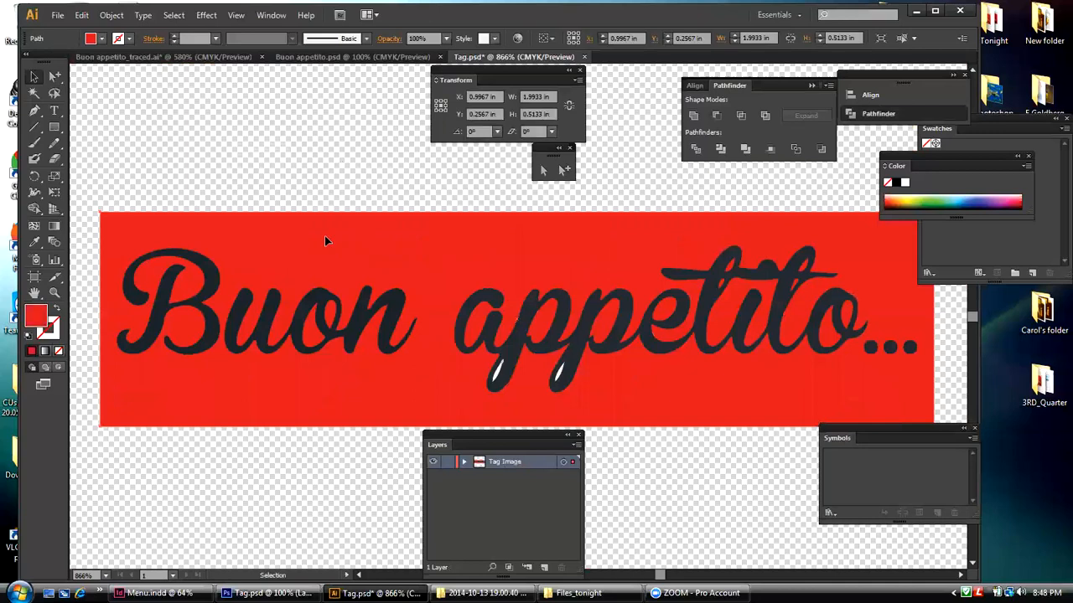
key("Delete")
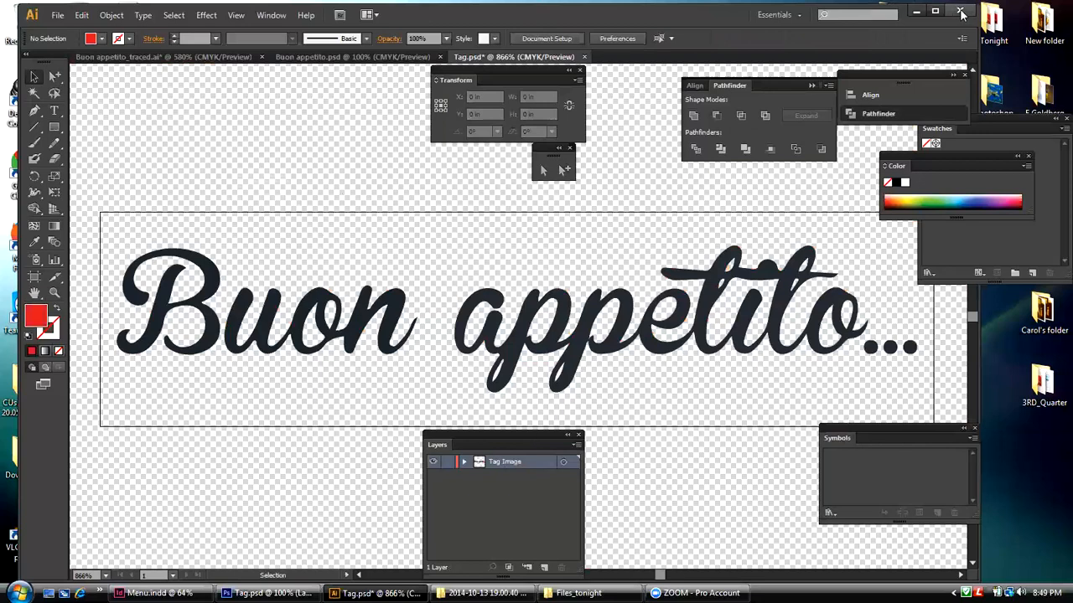
Step: Switch to Menu.indd in InDesign and move the Info panel up beside the Pages panel
left_click(916, 12)
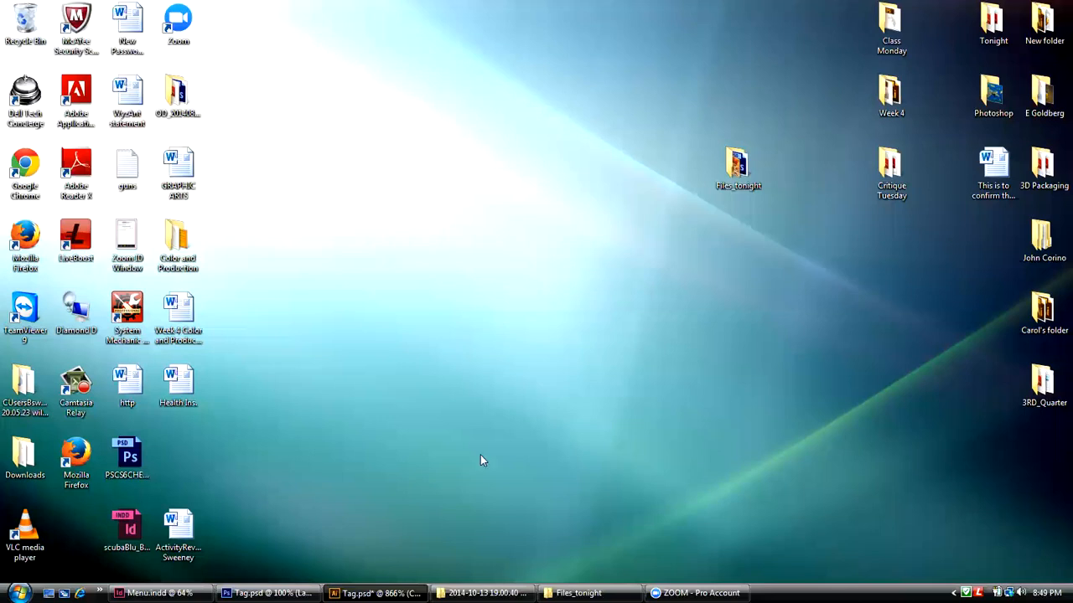
left_click(160, 592)
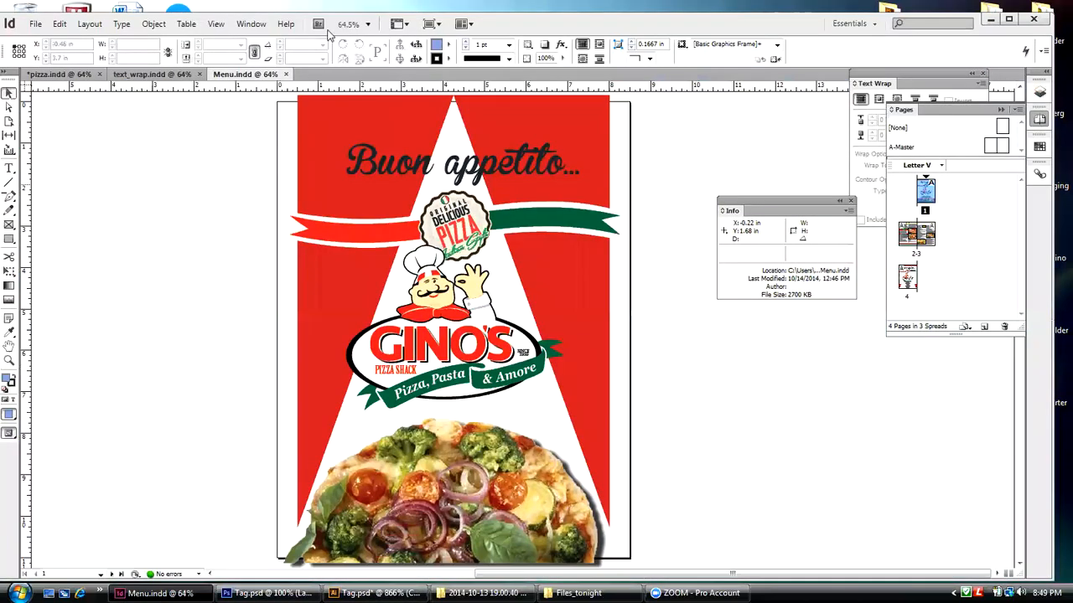
left_click_drag(765, 201, 795, 134)
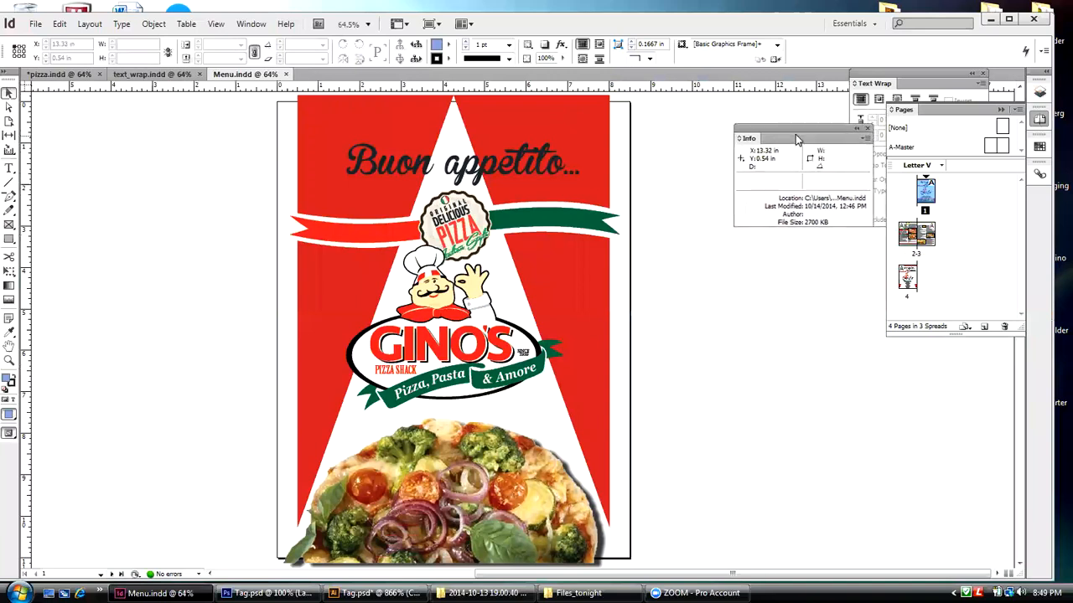
Step: Show the inside spread, pages 2-3, and close the floating Info and Text Wrap panels
double_click(909, 235)
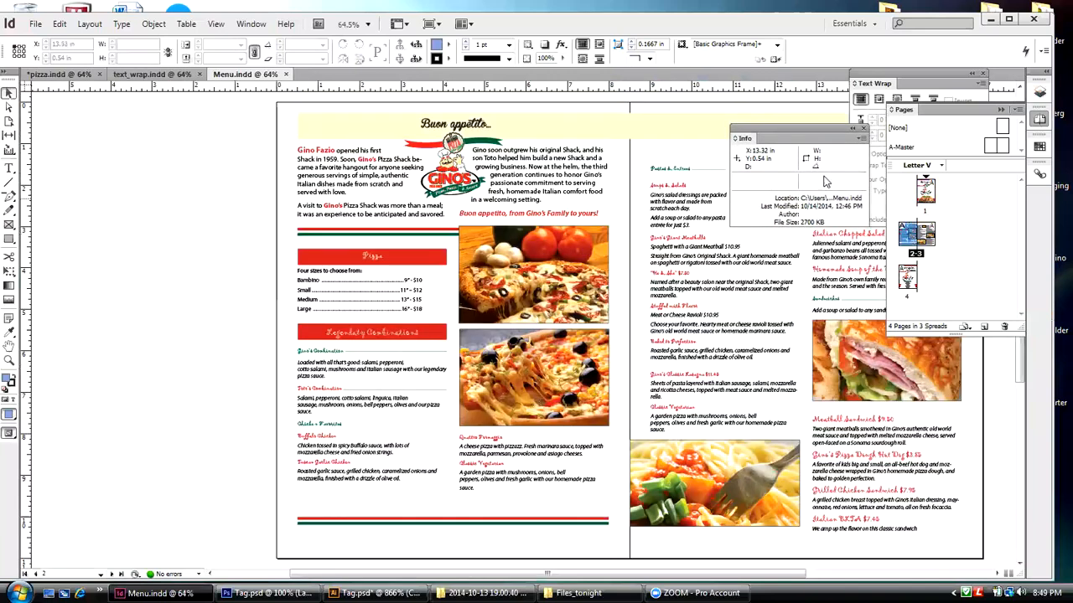
left_click_drag(461, 574, 556, 574)
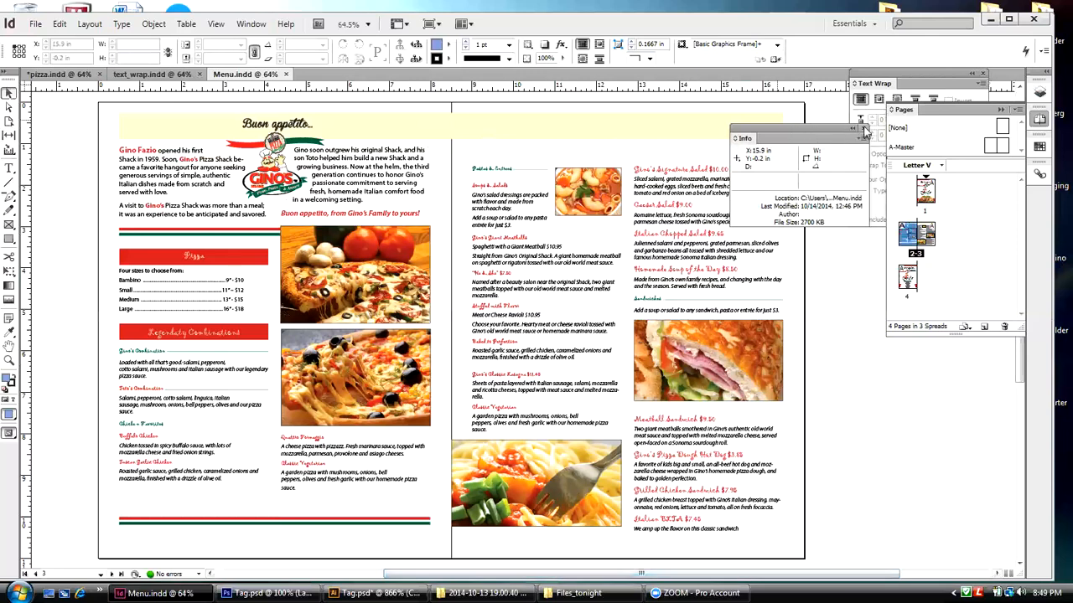
left_click(864, 129)
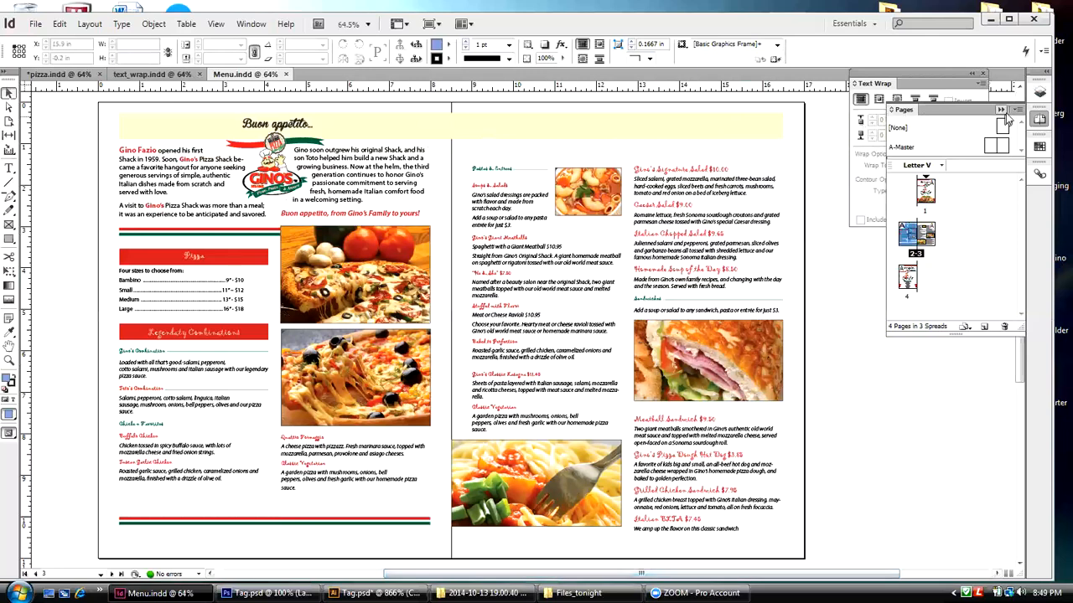
left_click(984, 77)
left_click(984, 77)
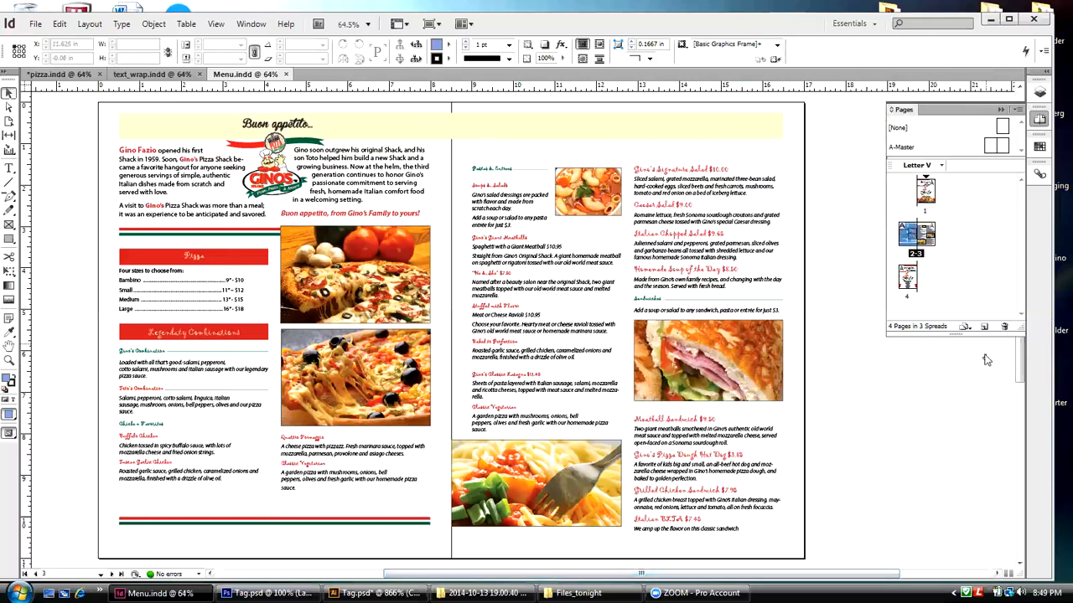
key("ctrl+o")
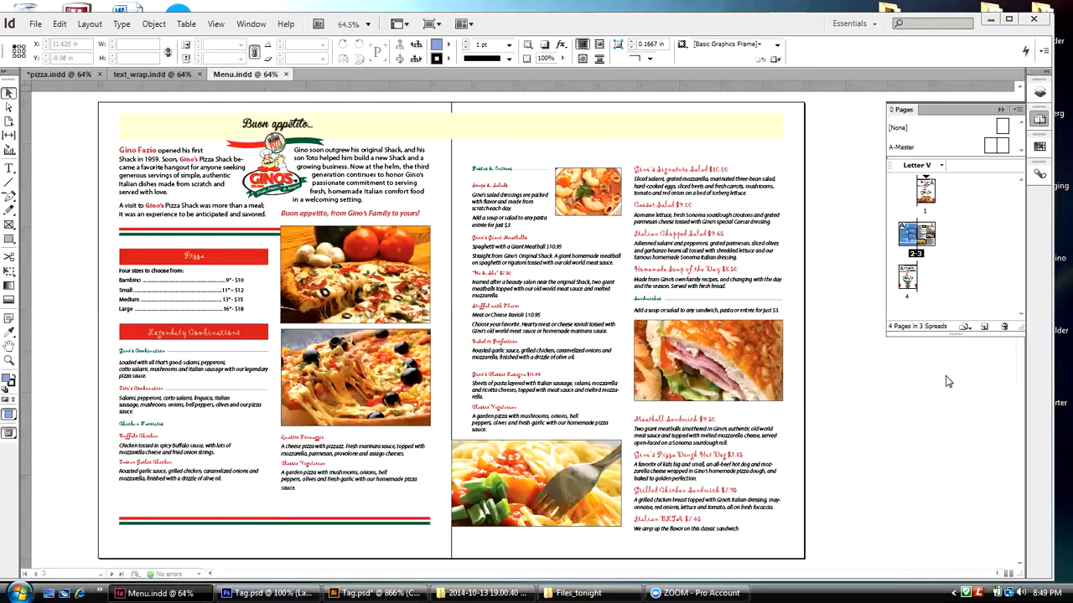
Step: Look over page 4 and the inside spread, checking the character formatting of the Classic Vegetarian description and the word "made" in the intro
double_click(907, 280)
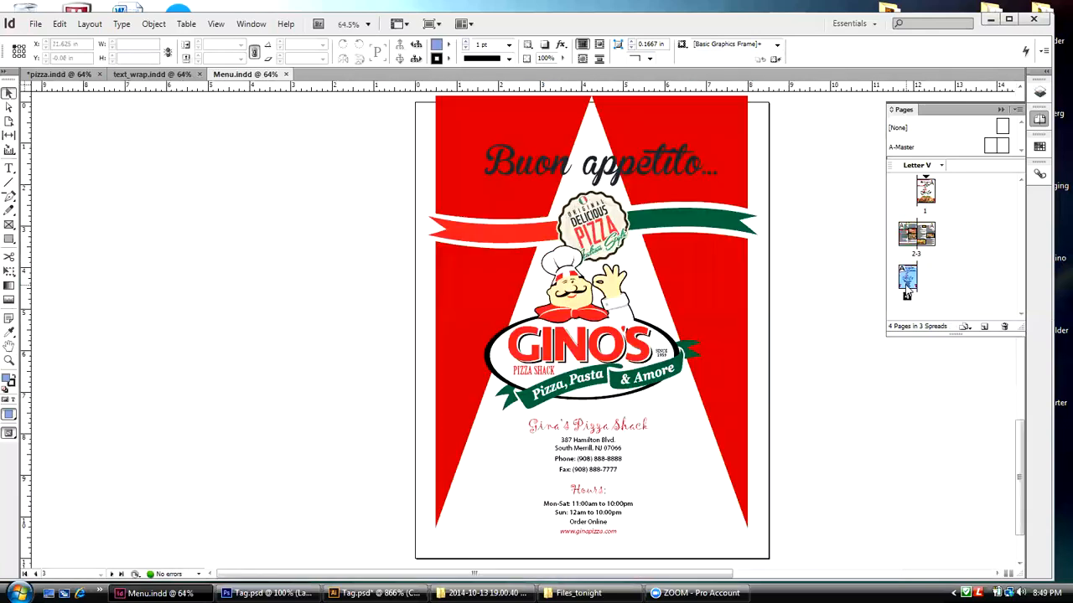
left_click_drag(373, 577, 419, 576)
double_click(928, 233)
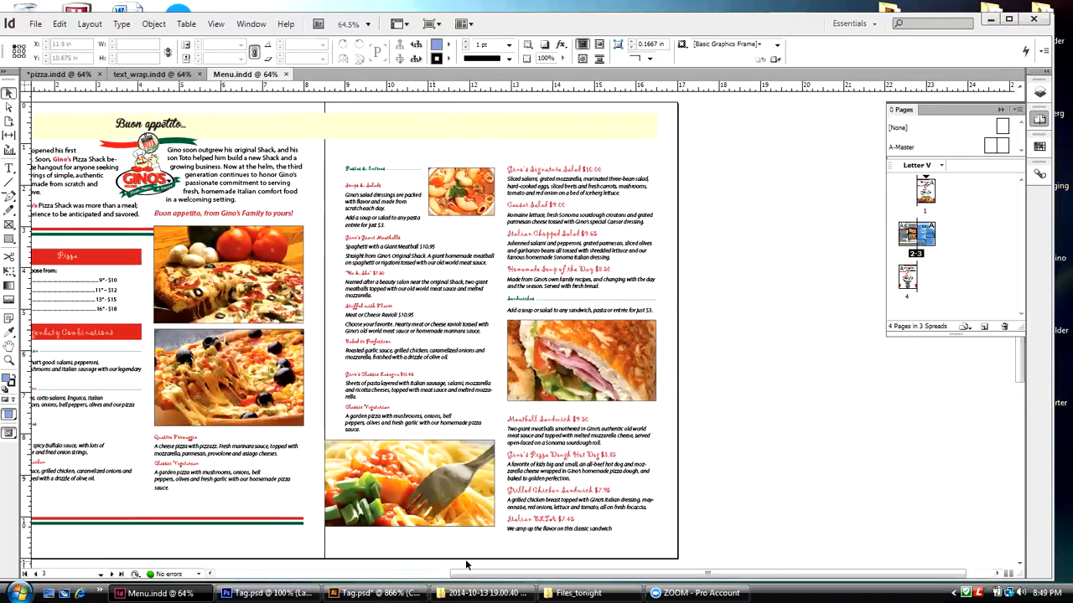
left_click_drag(471, 575, 419, 572)
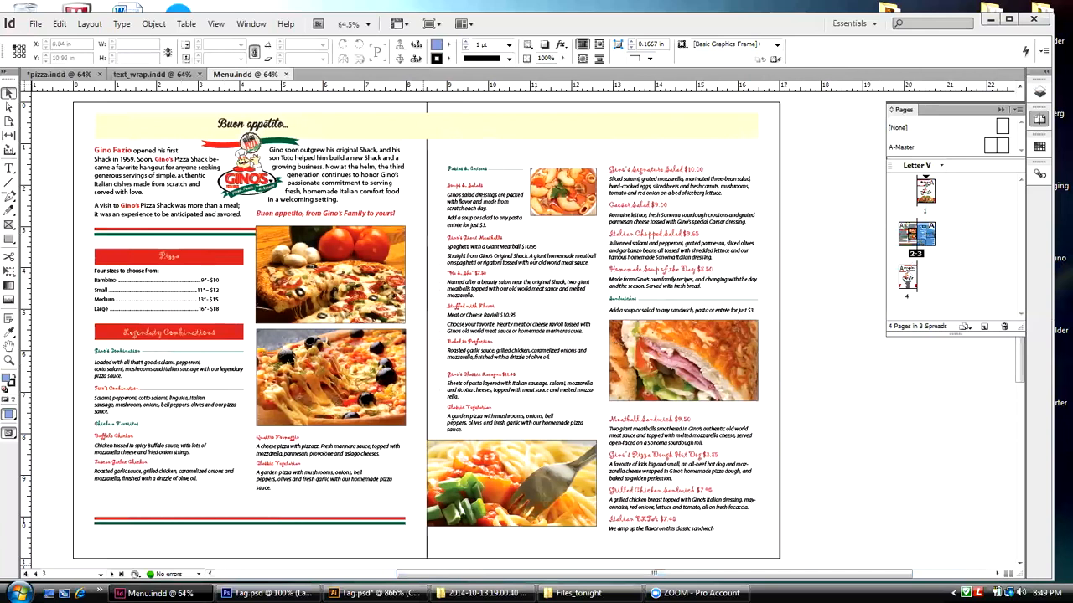
left_click(303, 476)
double_click(303, 478)
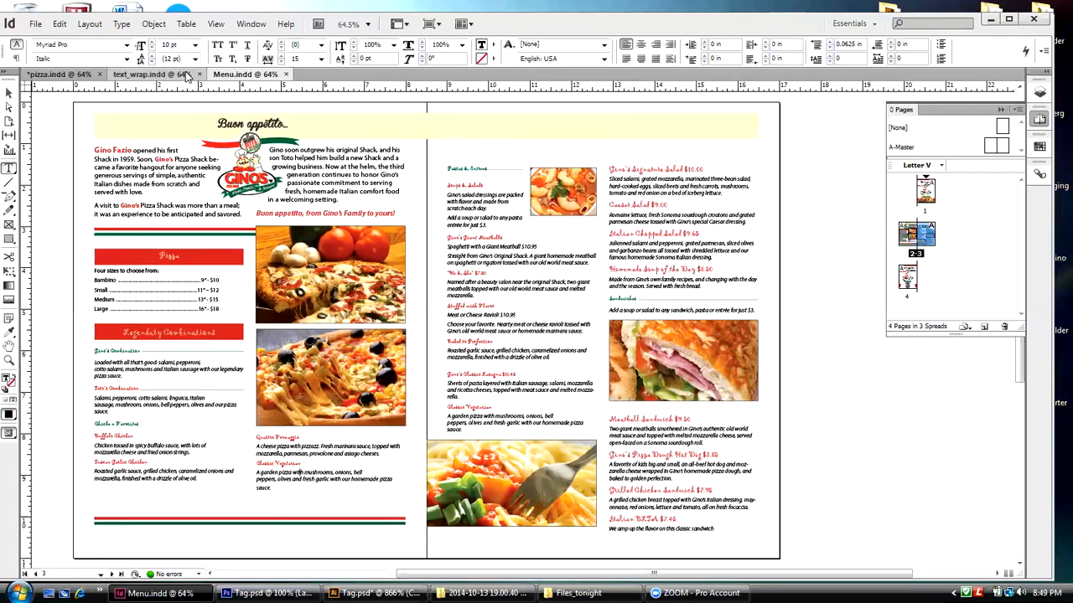
double_click(141, 184)
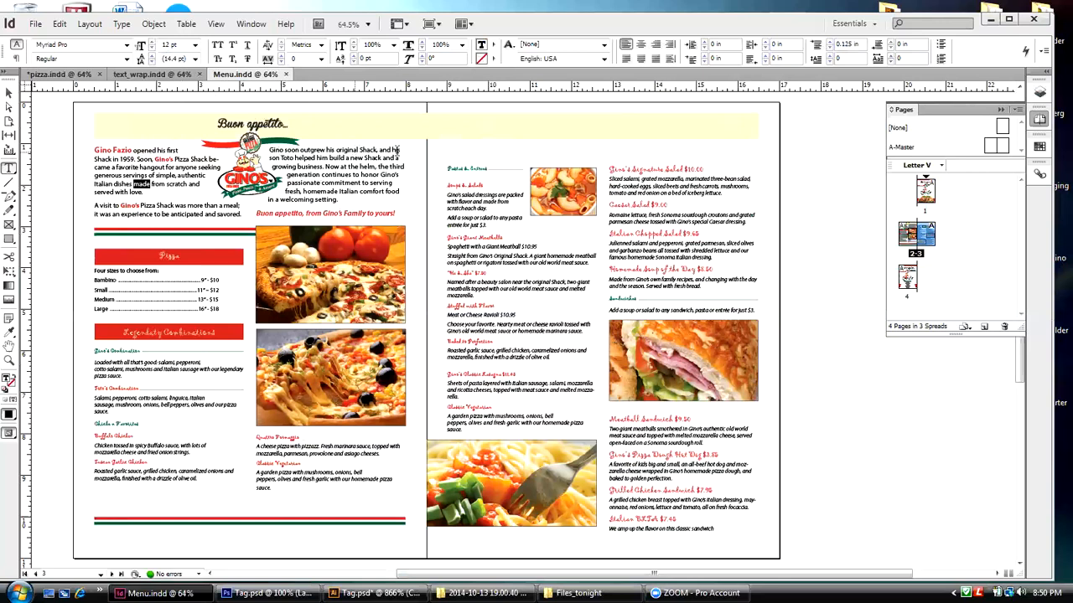
Step: Review the menu's front cover, inside spread and back cover, ending on pages 2-3
double_click(927, 191)
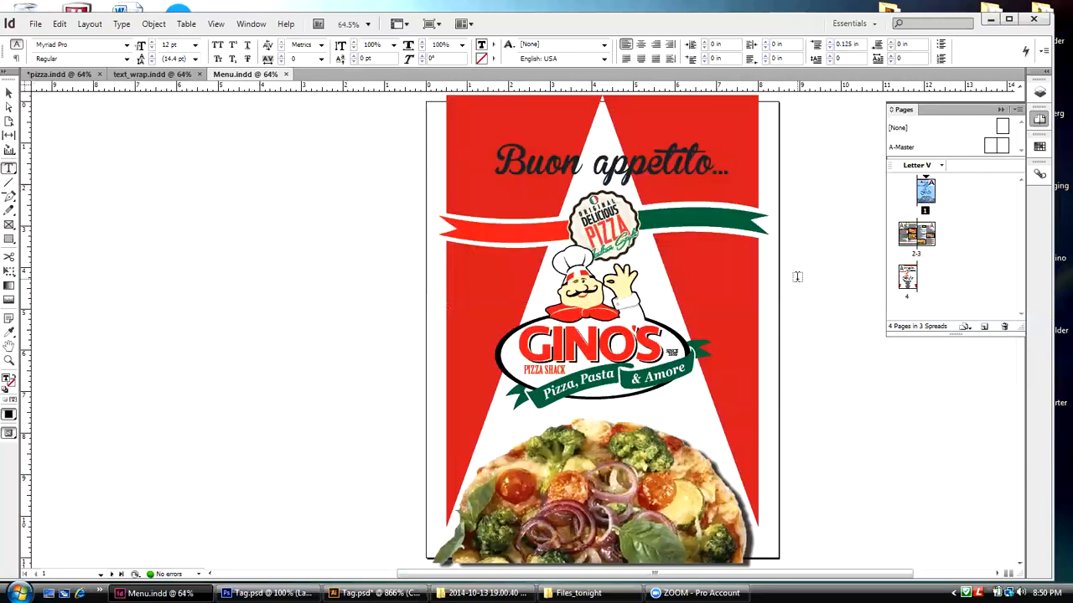
double_click(916, 252)
left_click(907, 294)
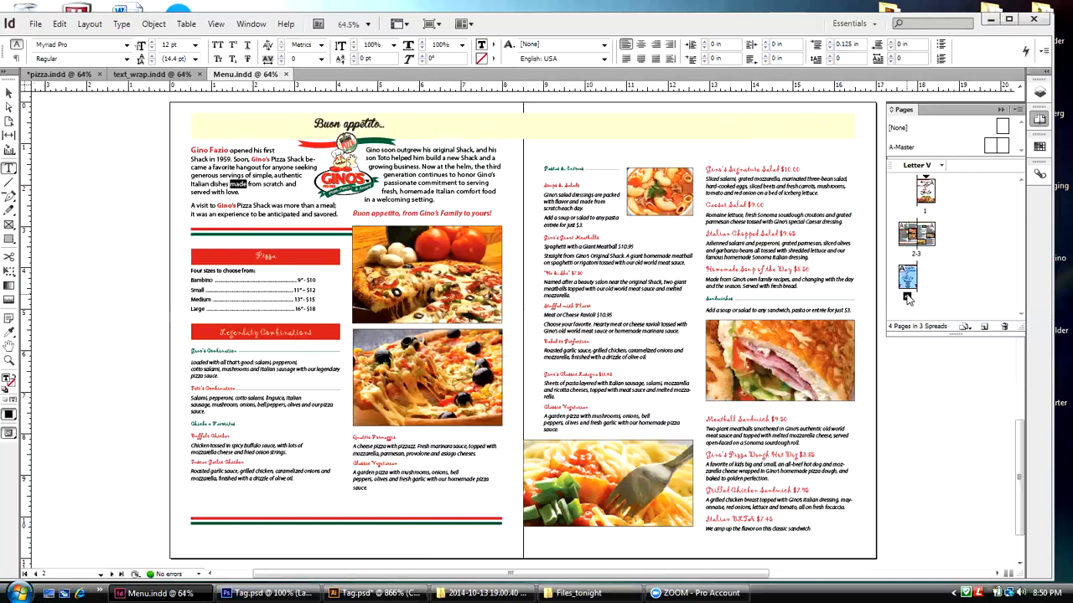
double_click(906, 295)
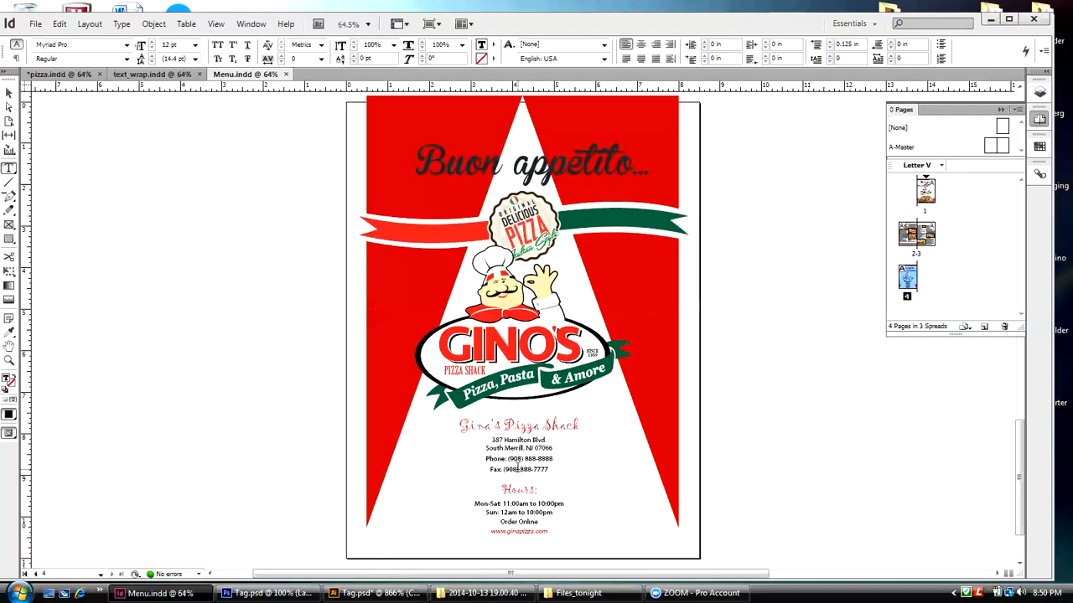
double_click(918, 254)
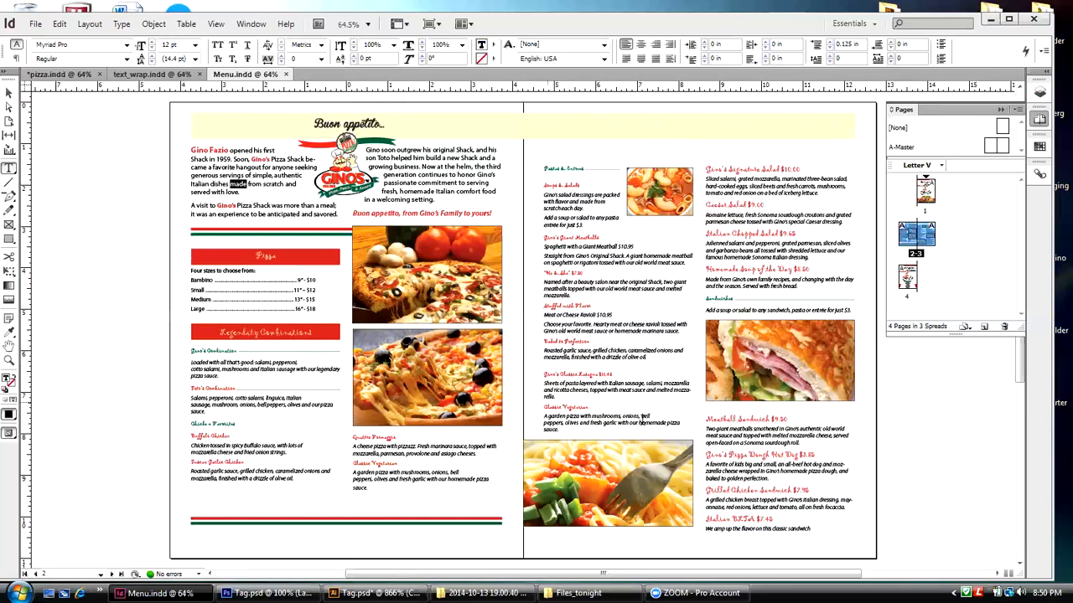
double_click(925, 191)
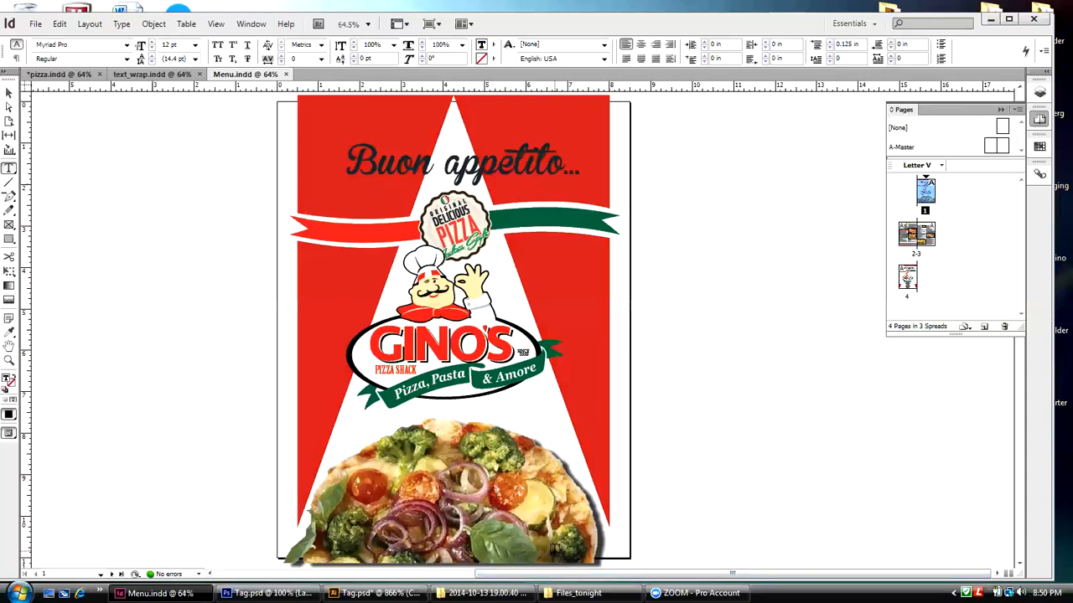
double_click(930, 238)
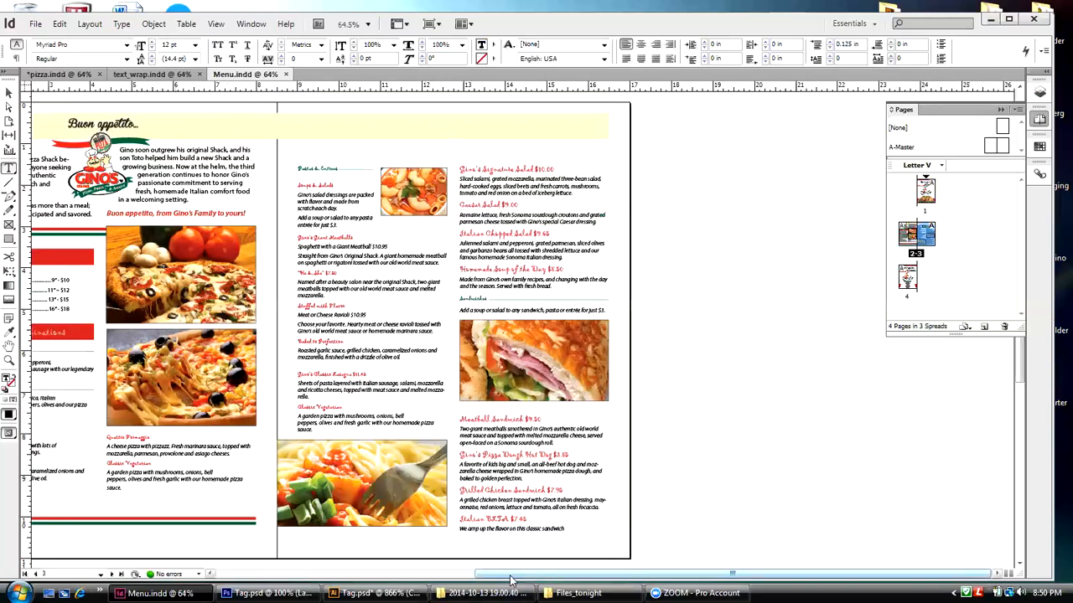
left_click_drag(508, 578, 416, 578)
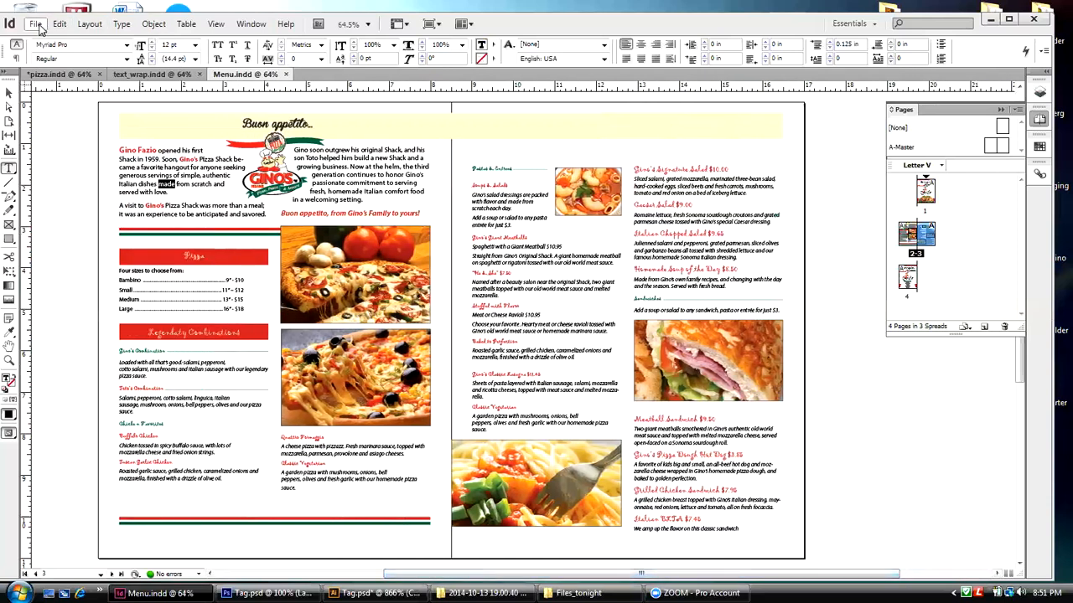
Step: Run Check Spelling on the document as far as "Buon" and close the dialog without changing any words
left_click(121, 25)
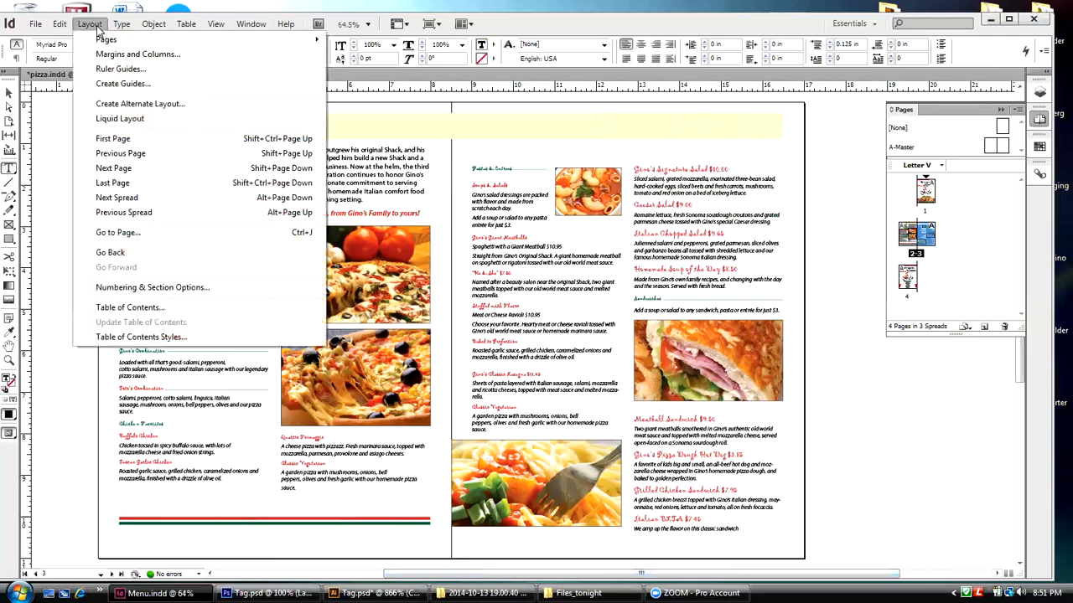
mouse_move(54, 26)
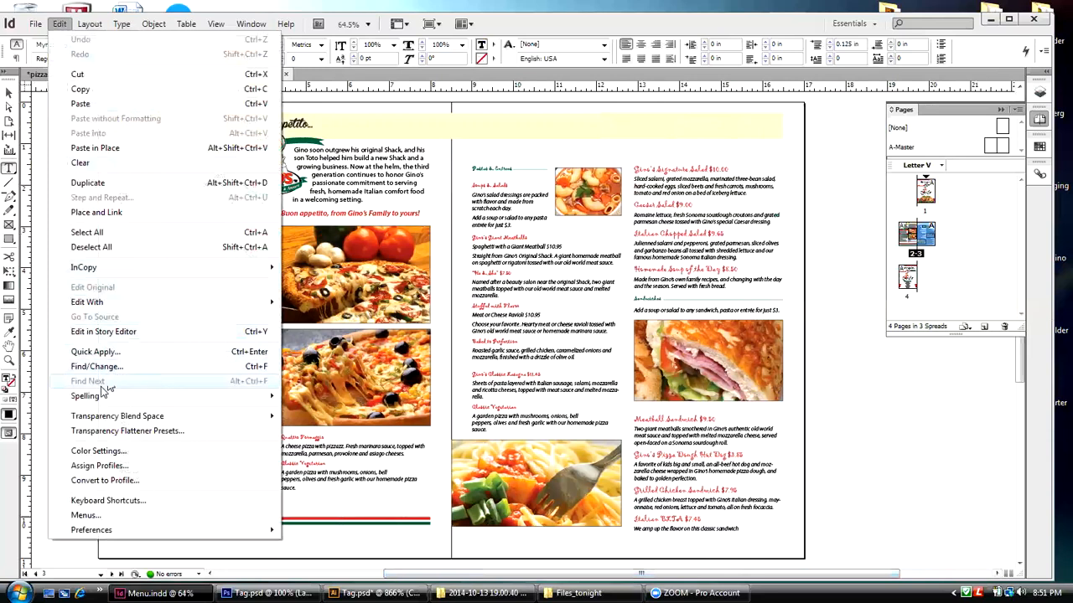
mouse_move(99, 399)
left_click(340, 399)
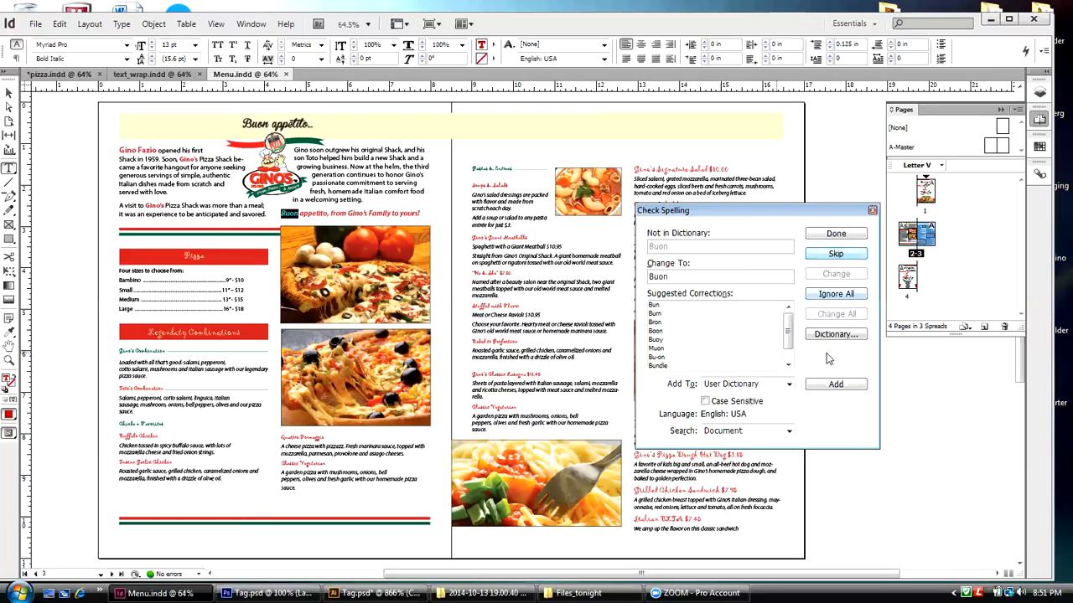
left_click(871, 211)
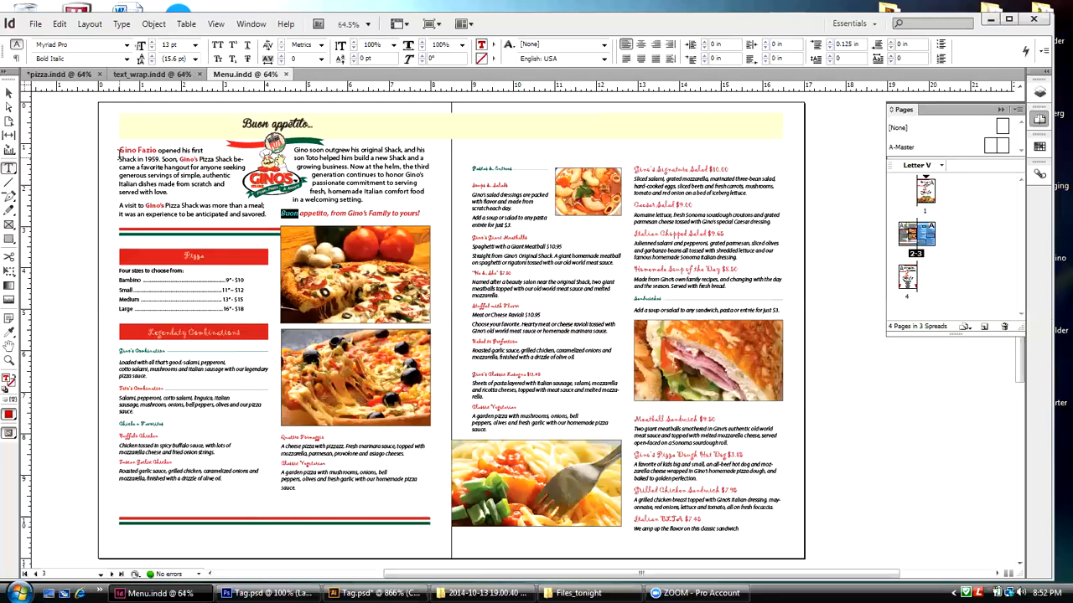
Step: Collapse the Pages panel, bring the whole inside spread into view and shift the application window slightly
scroll(119, 154, "up", 1)
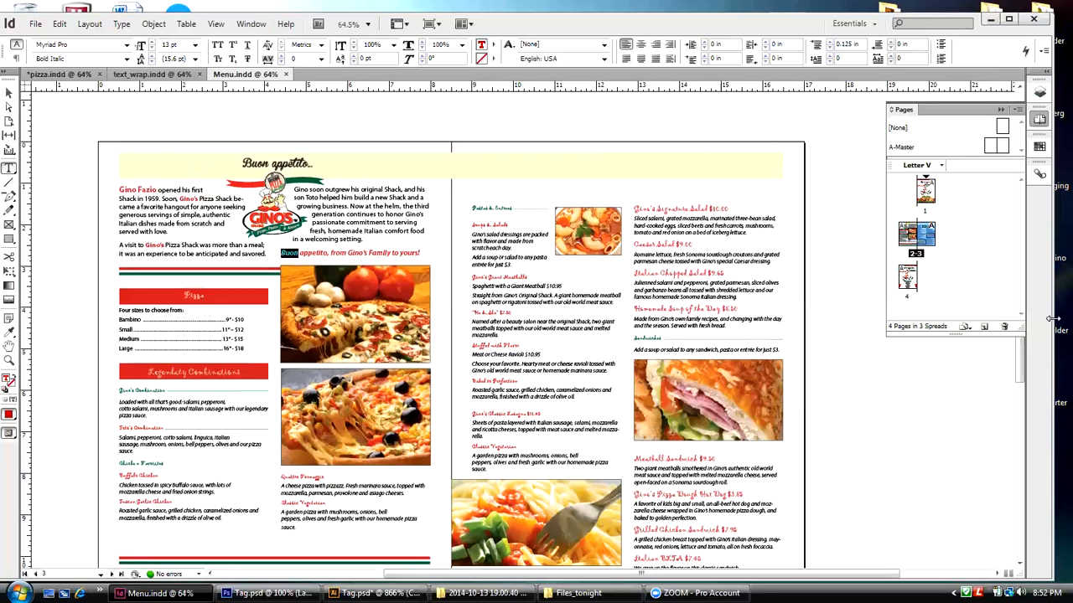
left_click(1000, 110)
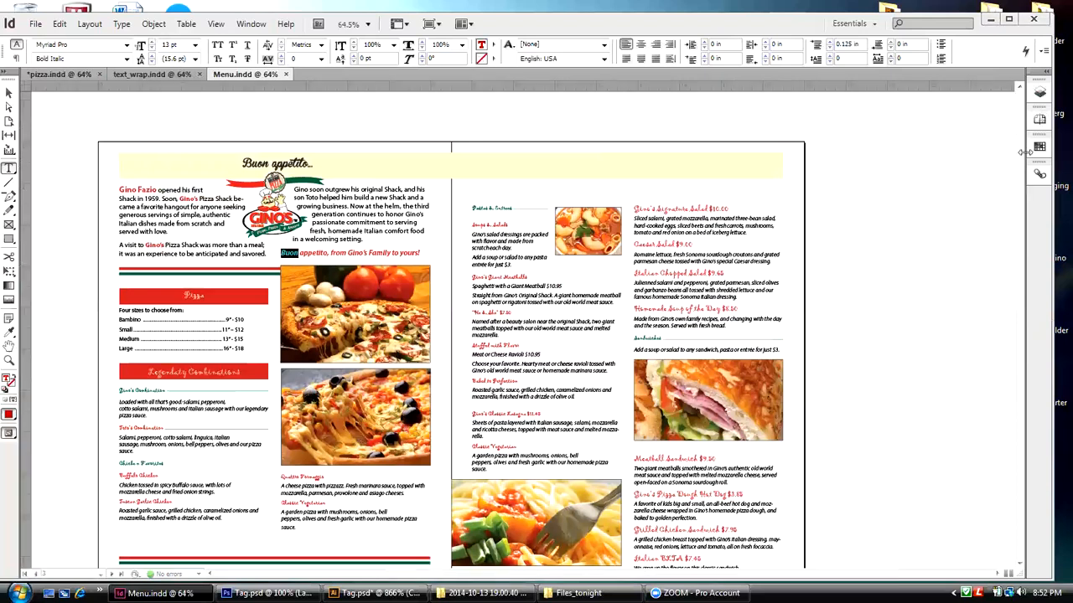
mouse_move(1022, 291)
left_mouse_down()
mouse_move(1022, 251)
mouse_move(1018, 303)
left_mouse_up()
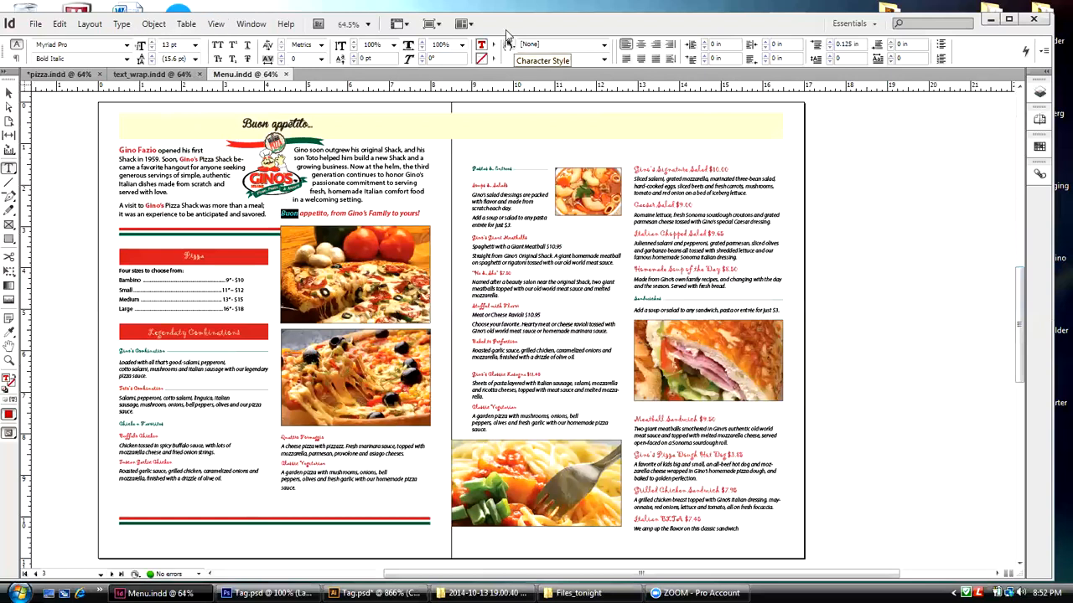
left_click_drag(506, 31, 511, 25)
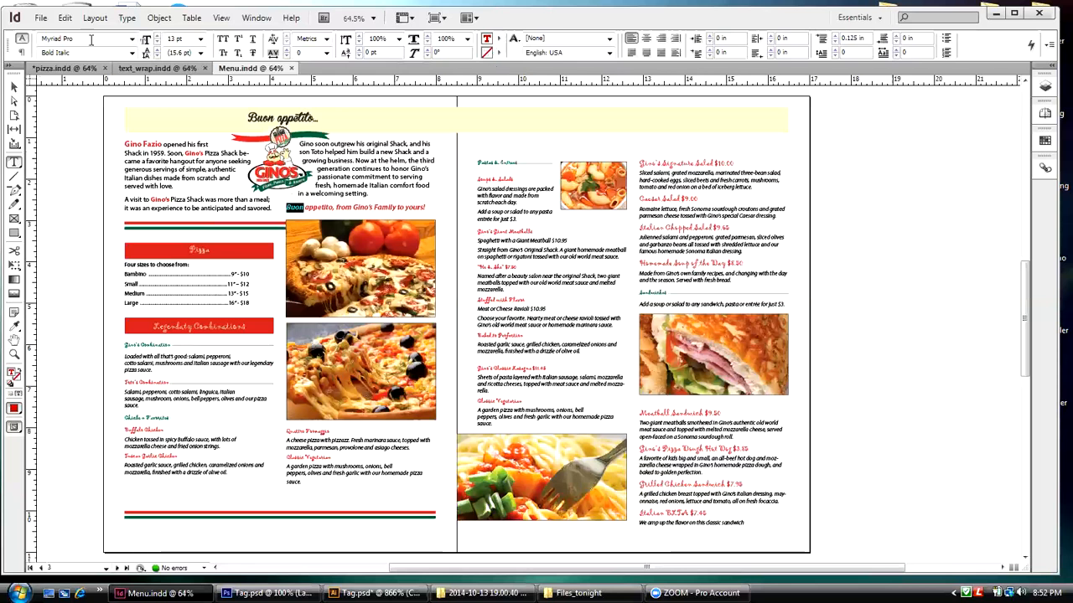
Step: Start the Package command for the menu document and move its dialog toward the middle of the spread
left_click(37, 18)
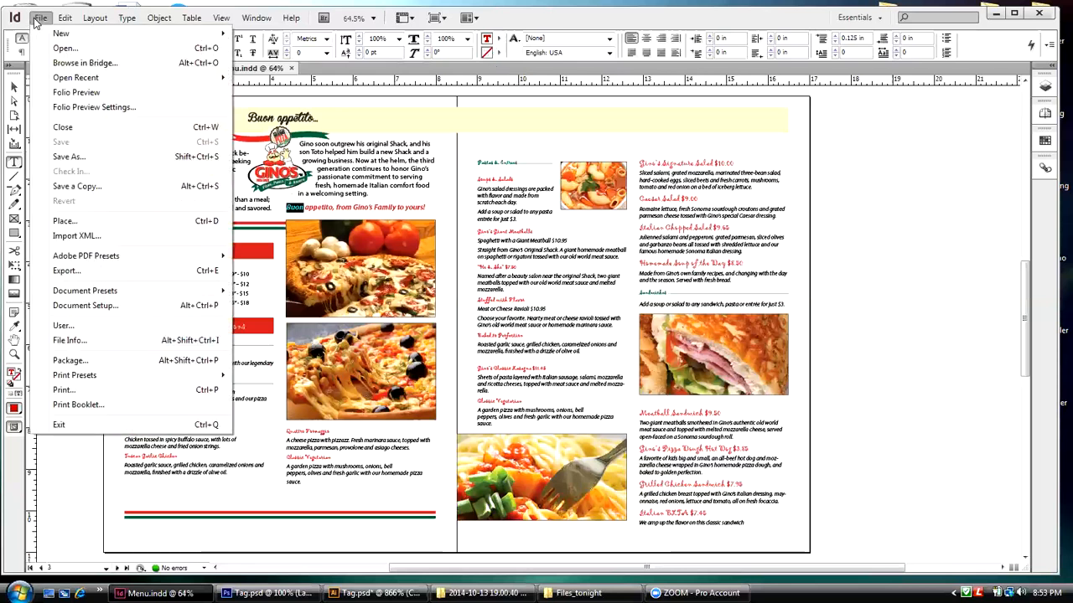
left_click(72, 367)
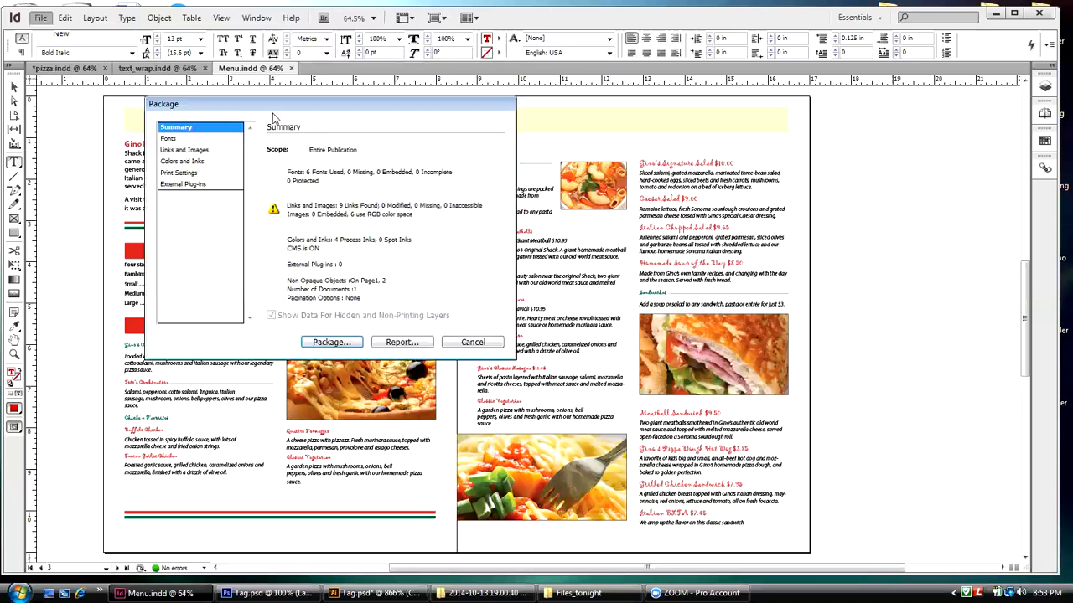
left_click_drag(269, 110, 385, 110)
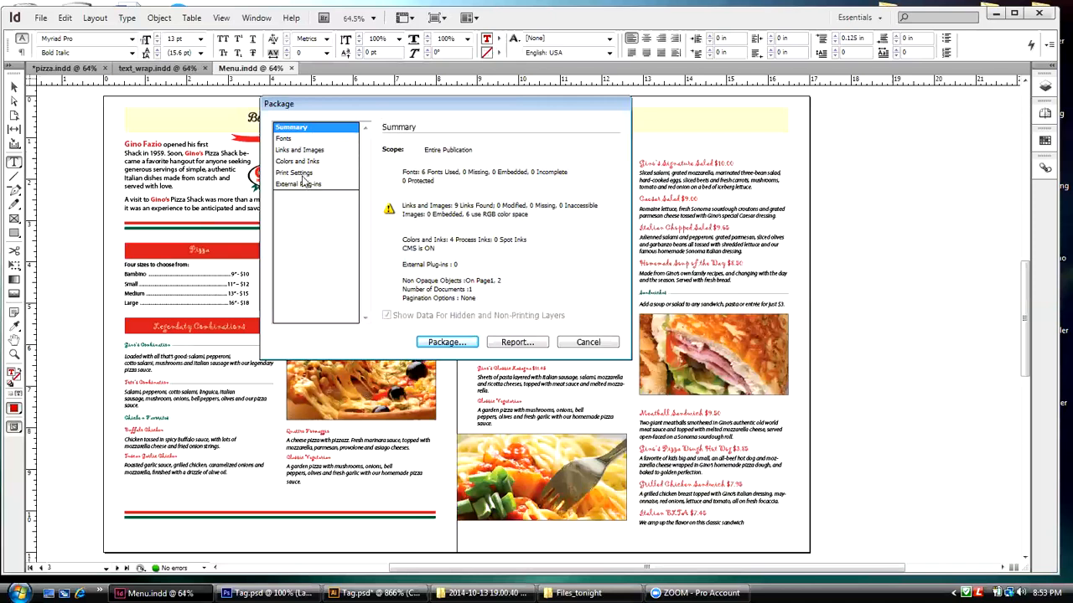
Step: Review the package check's Fonts, Links and Images, Colors and Inks, Print Settings, External Plug-ins and Summary sections
left_click(286, 140)
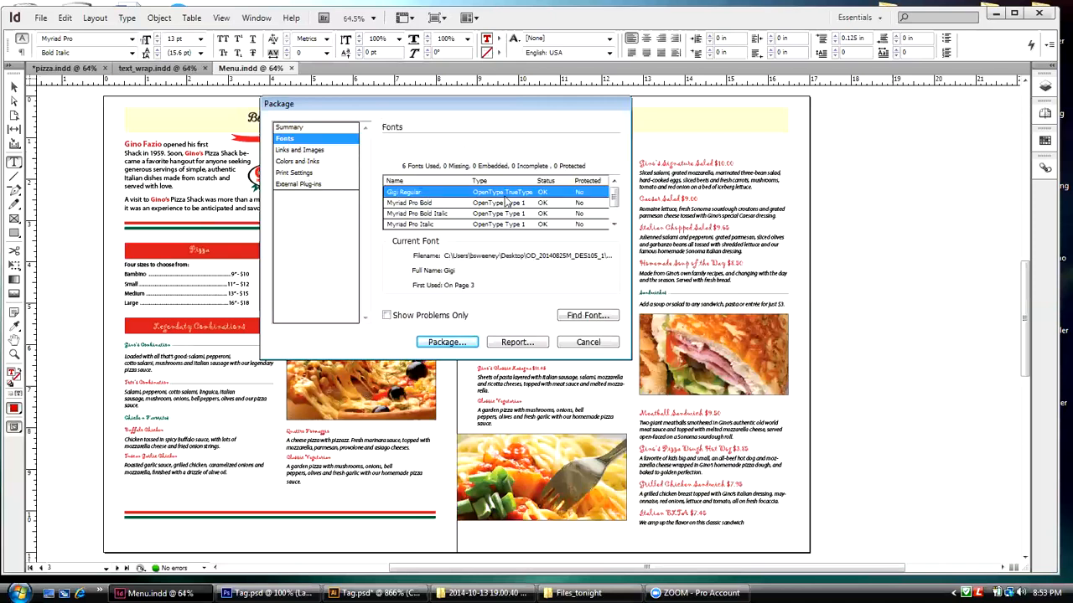
left_click_drag(614, 198, 599, 136)
key("Down")
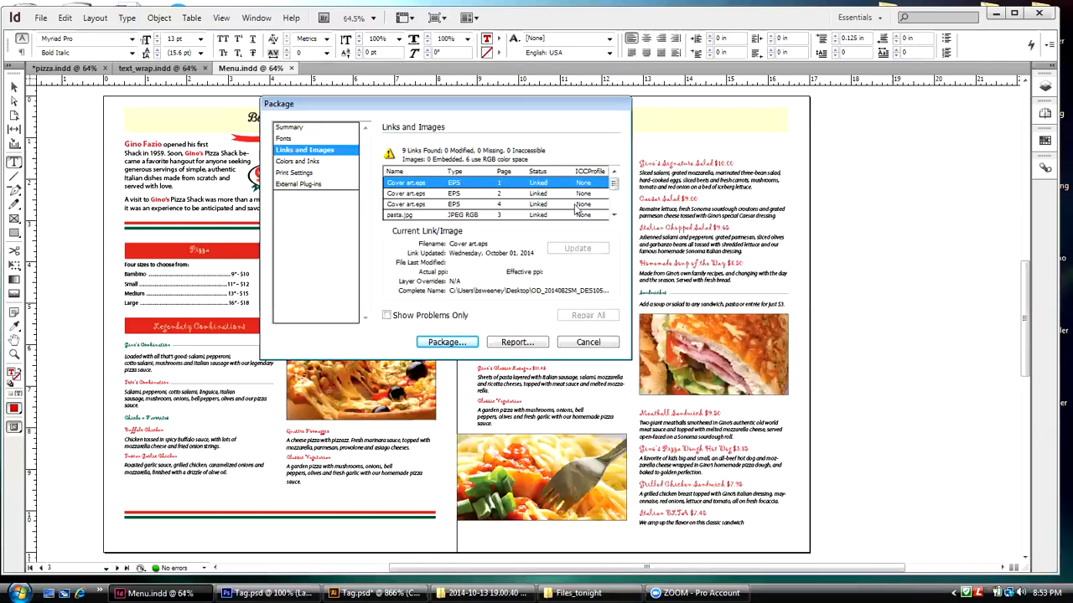
left_click_drag(614, 205, 614, 182)
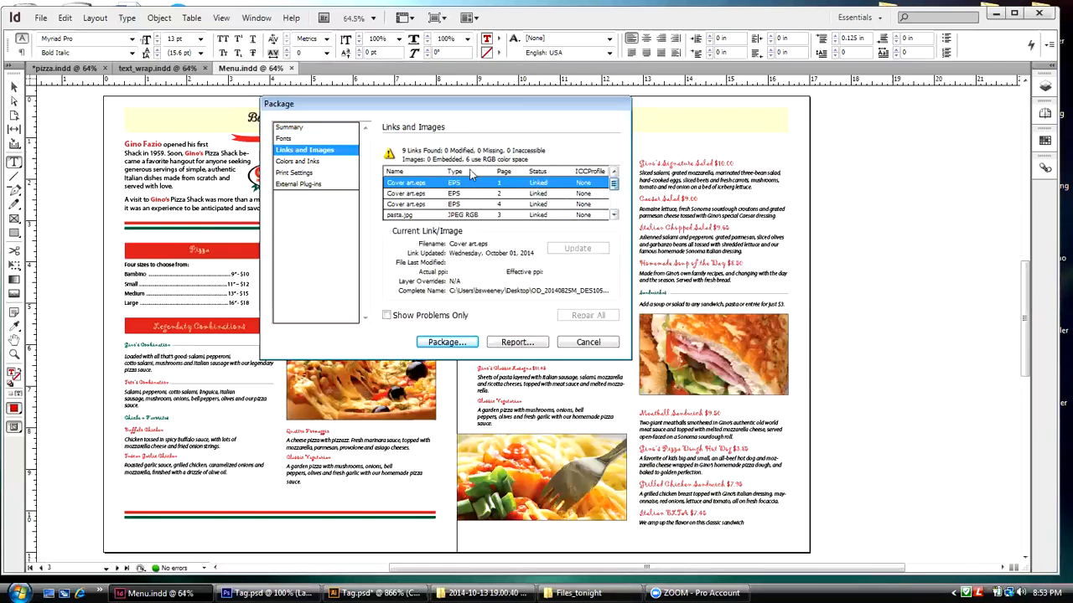
left_click(316, 164)
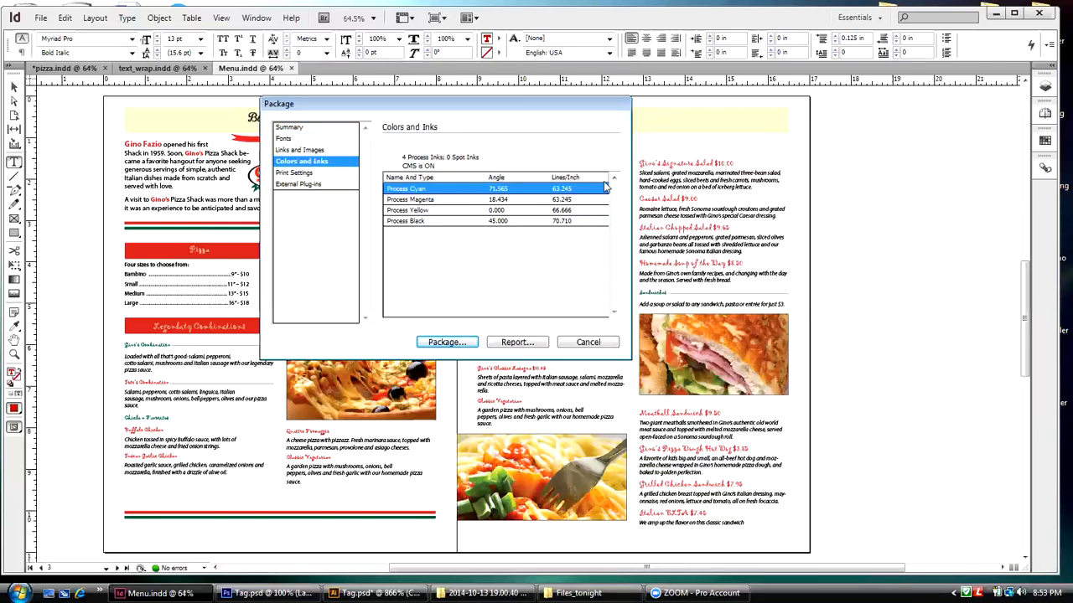
left_click(300, 174)
left_click(296, 185)
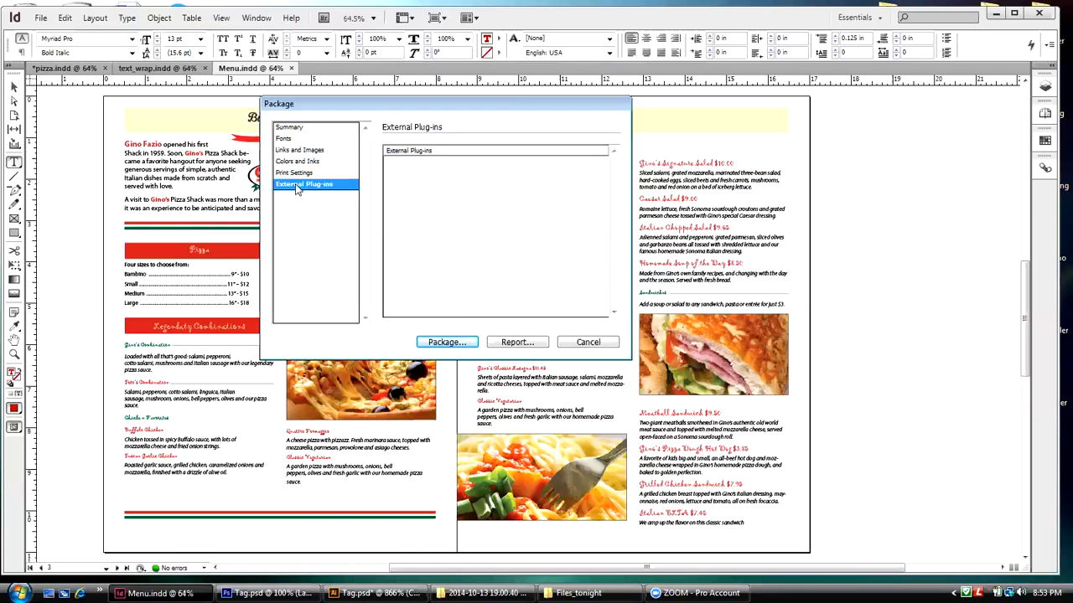
left_click(291, 129)
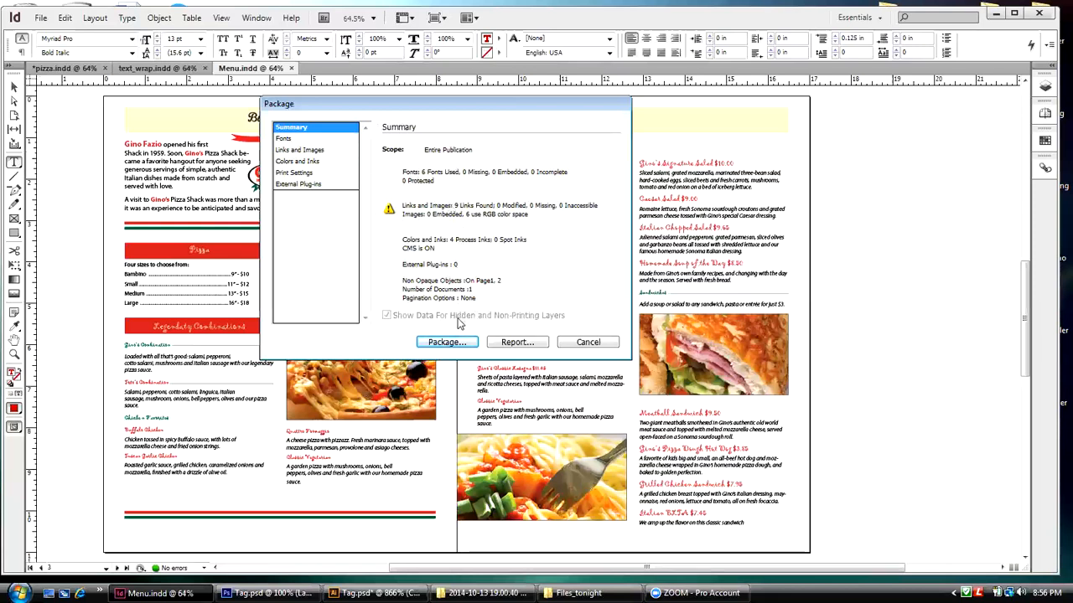
Step: Continue the package with blank printing instructions, name its folder "Menu Final" and choose the Files_tonight folder on the Desktop as its location
left_click(450, 343)
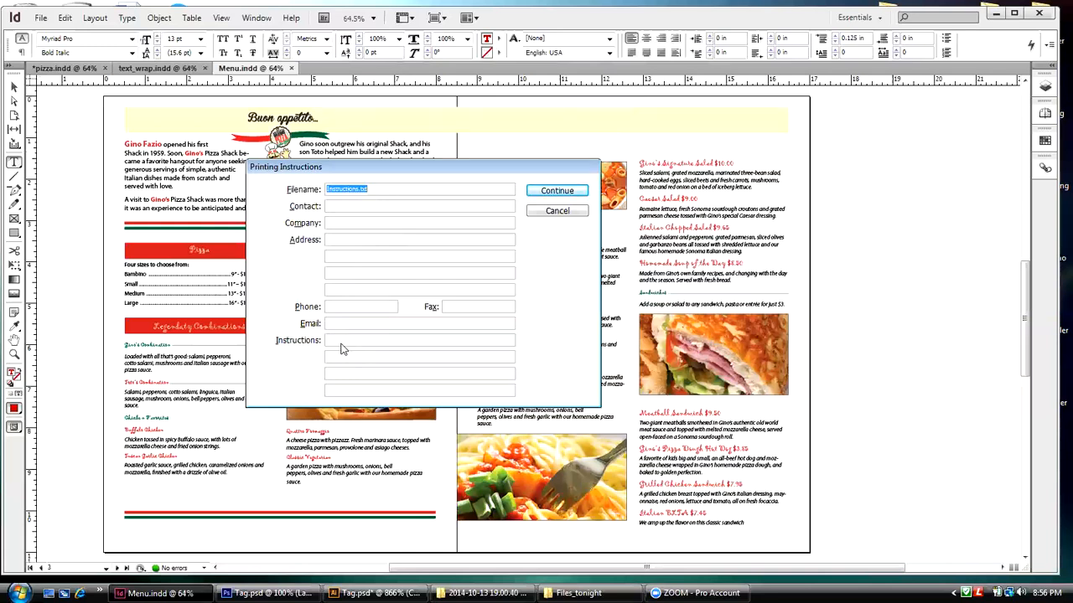
left_click(567, 195)
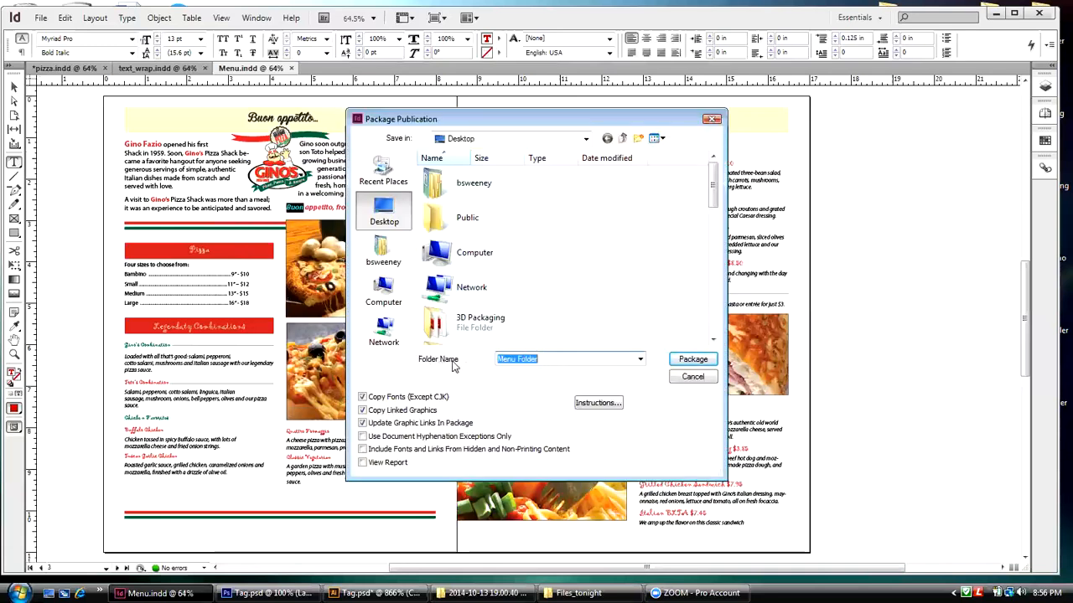
left_click_drag(540, 359, 515, 359)
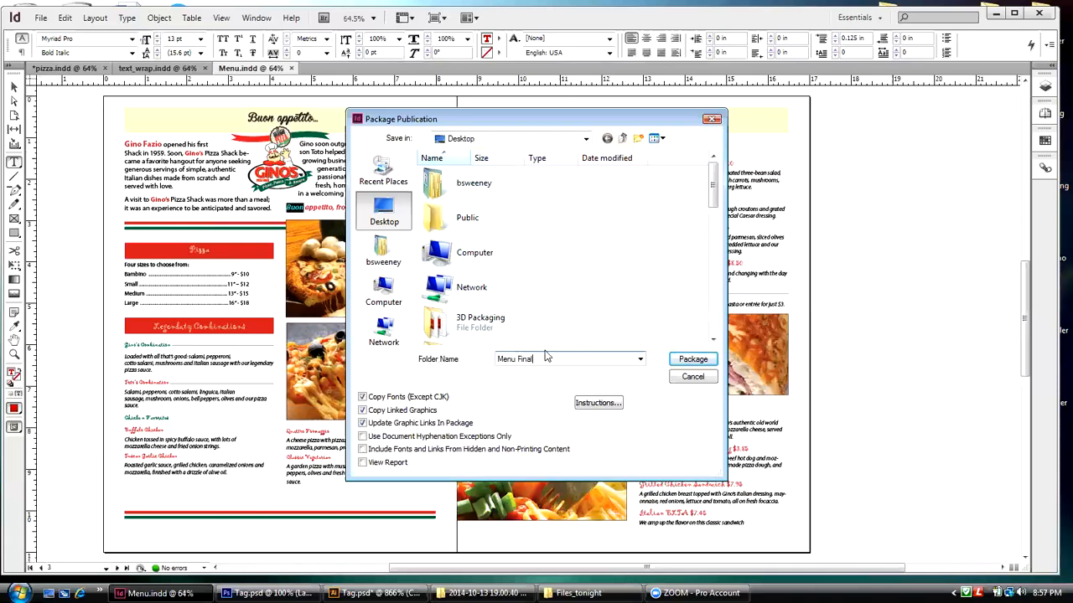
scroll(712, 201, "down", 1)
left_click_drag(713, 201, 711, 273)
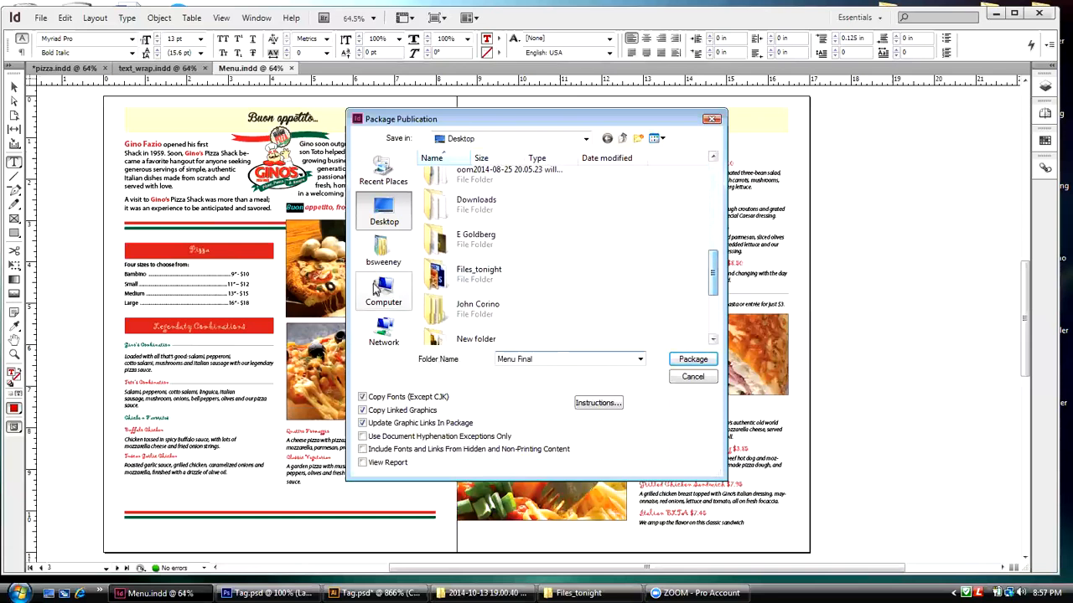
double_click(436, 275)
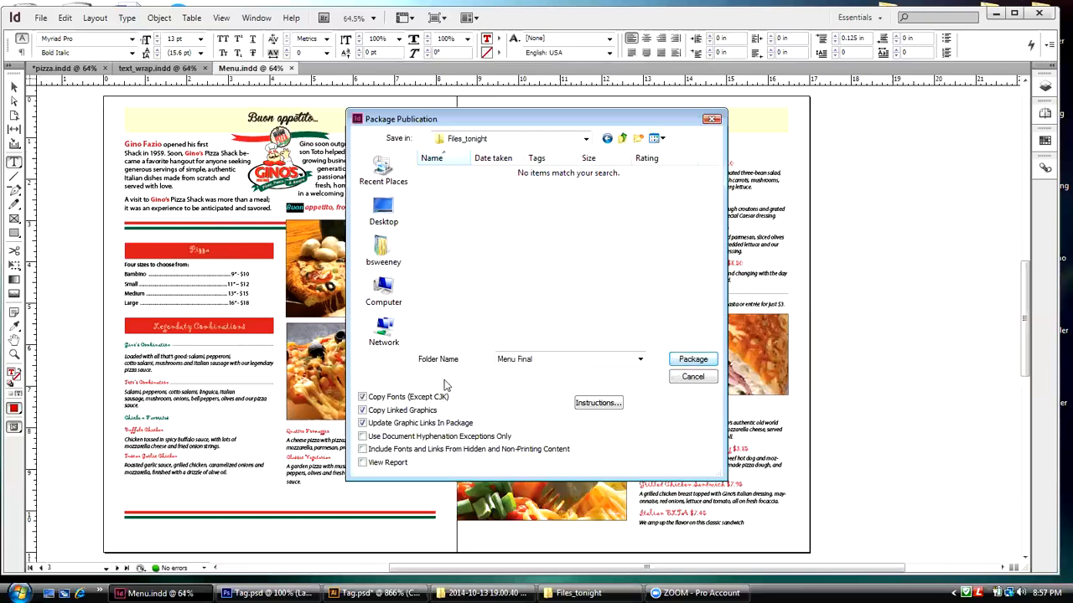
Step: Package the menu publication with its fonts and linked graphics, accepting the font licensing notice
left_click(362, 423)
left_click(691, 359)
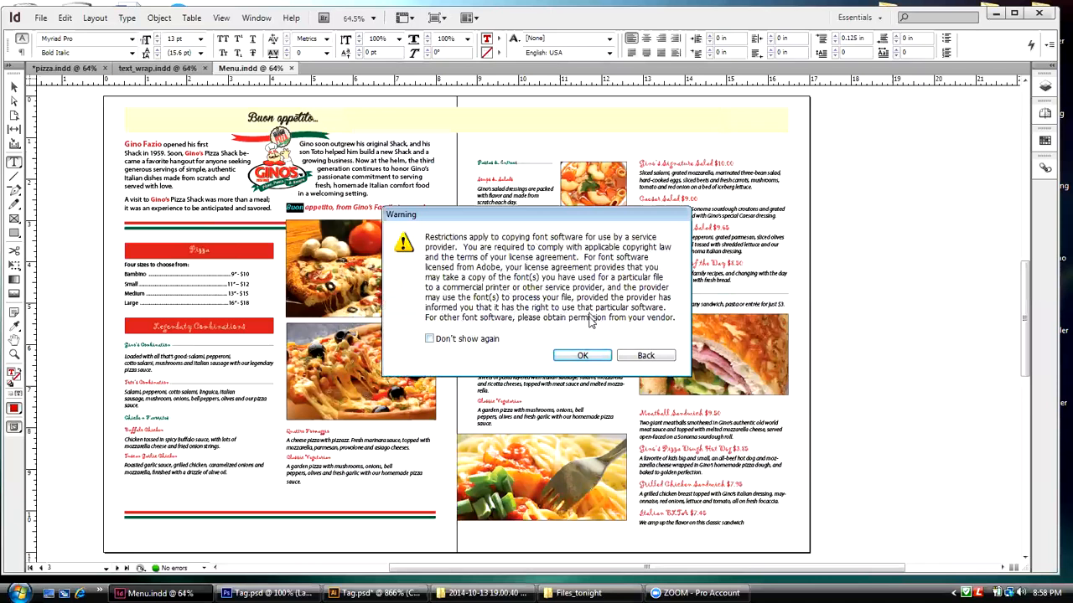
left_click(584, 356)
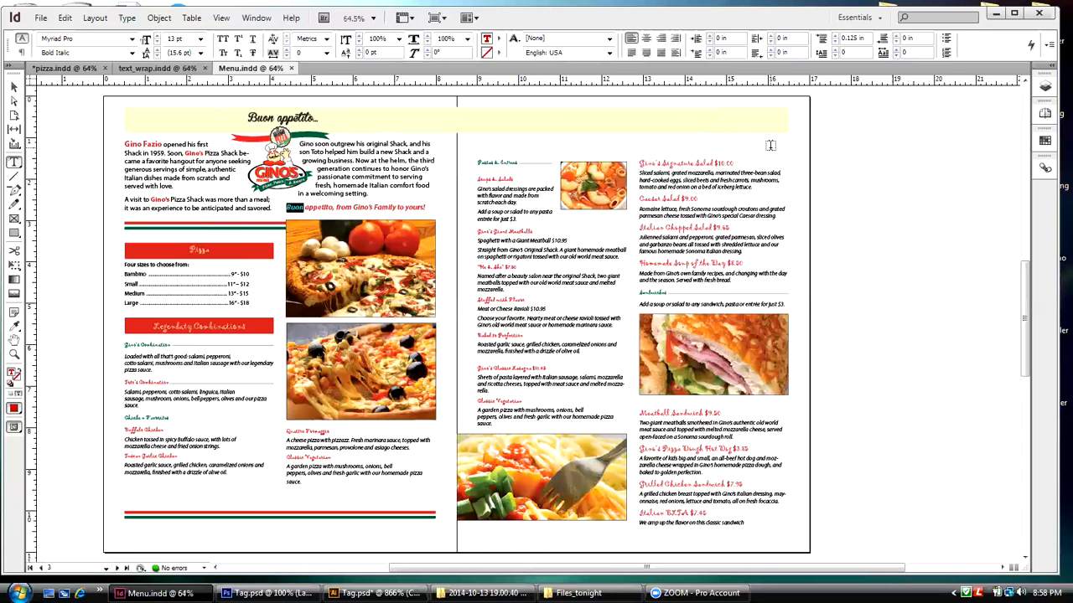
left_click(40, 18)
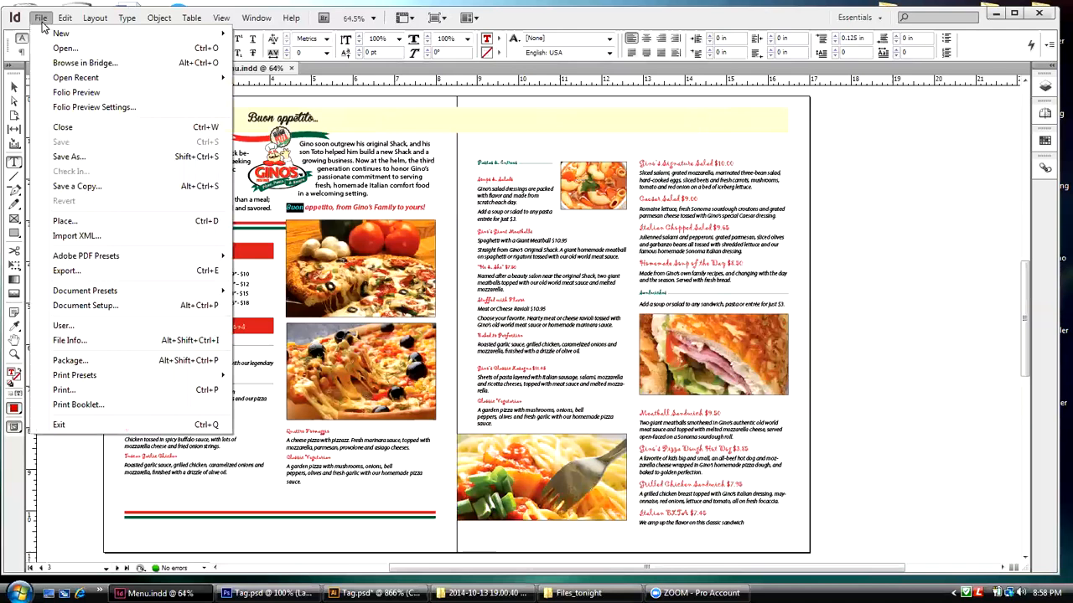
left_click(55, 159)
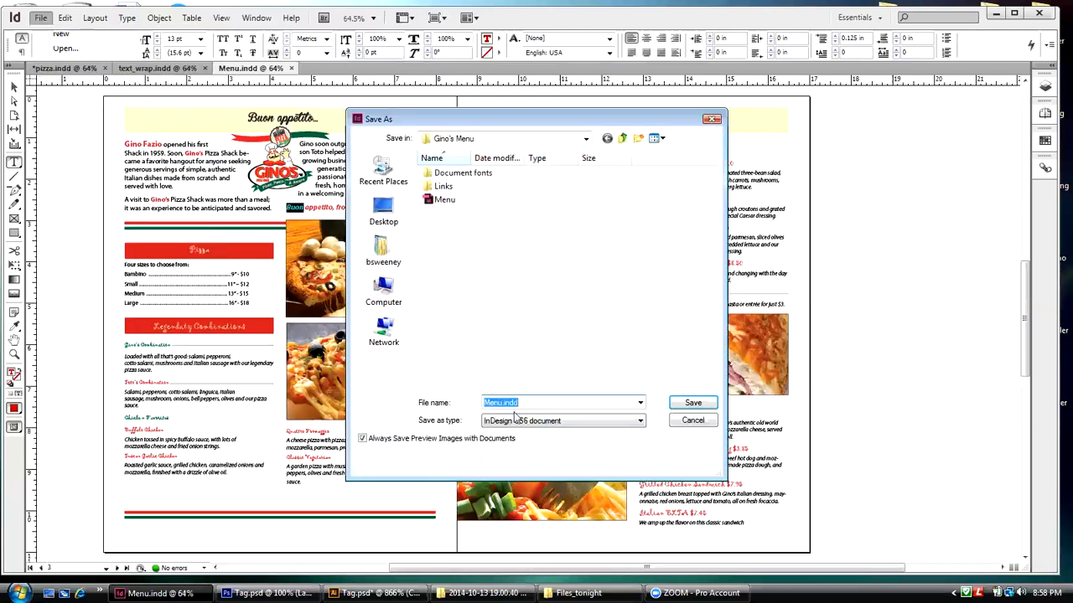
left_click(515, 422)
left_click(677, 423)
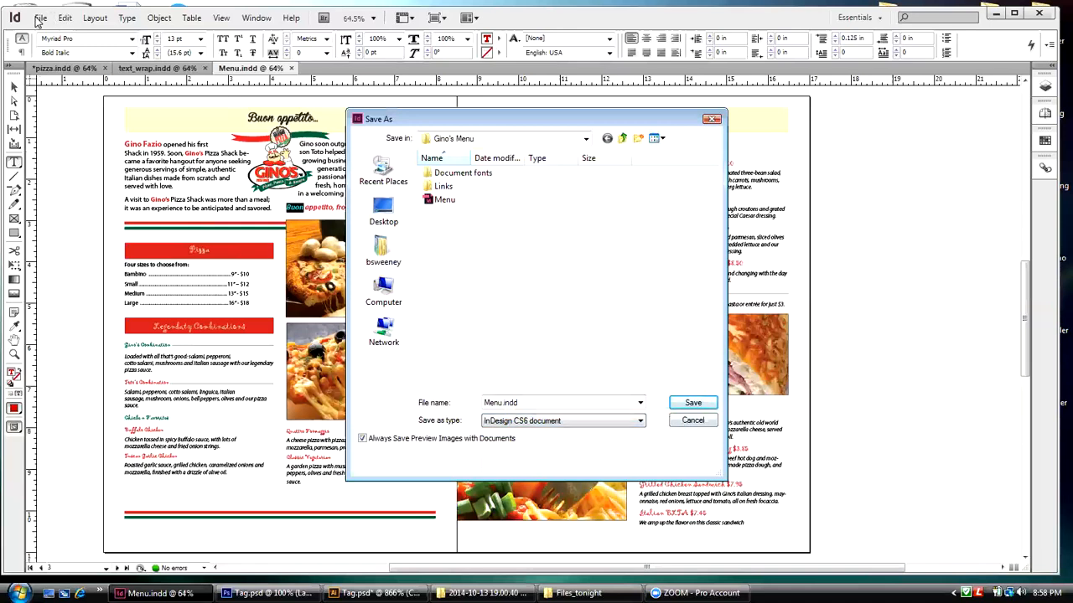
left_click(691, 421)
Step: Start exporting the menu document as Menu.pdf in the Adobe PDF (Print) format
left_click(40, 17)
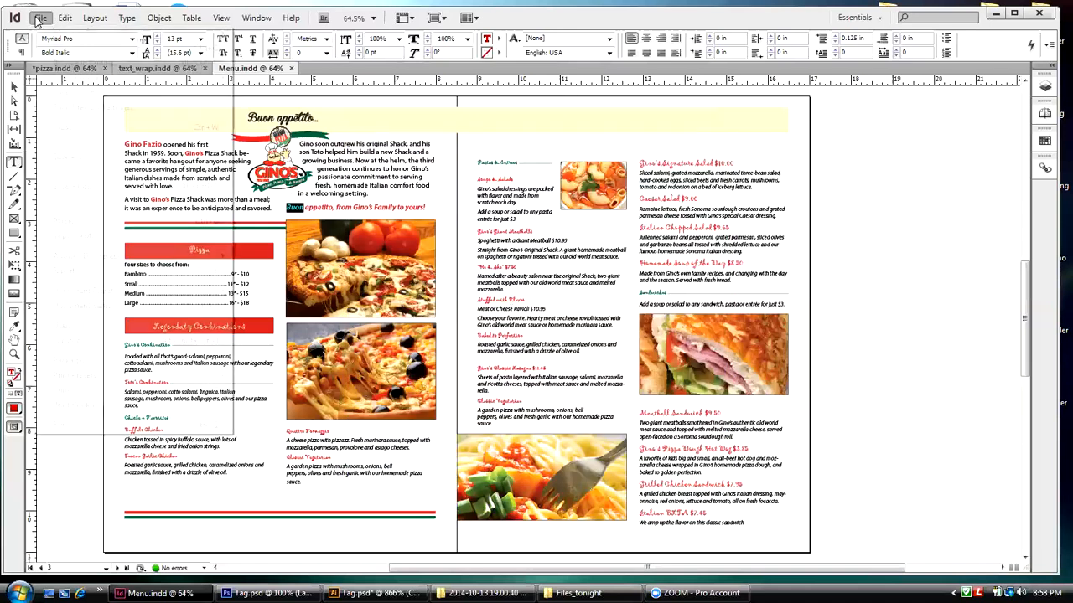
left_click(67, 270)
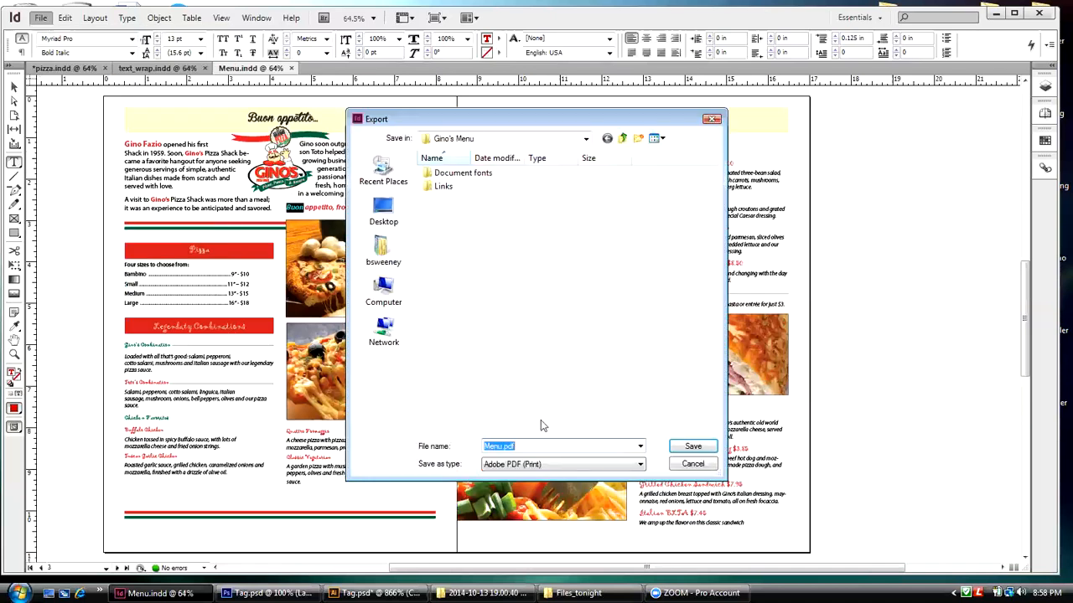
left_click(545, 472)
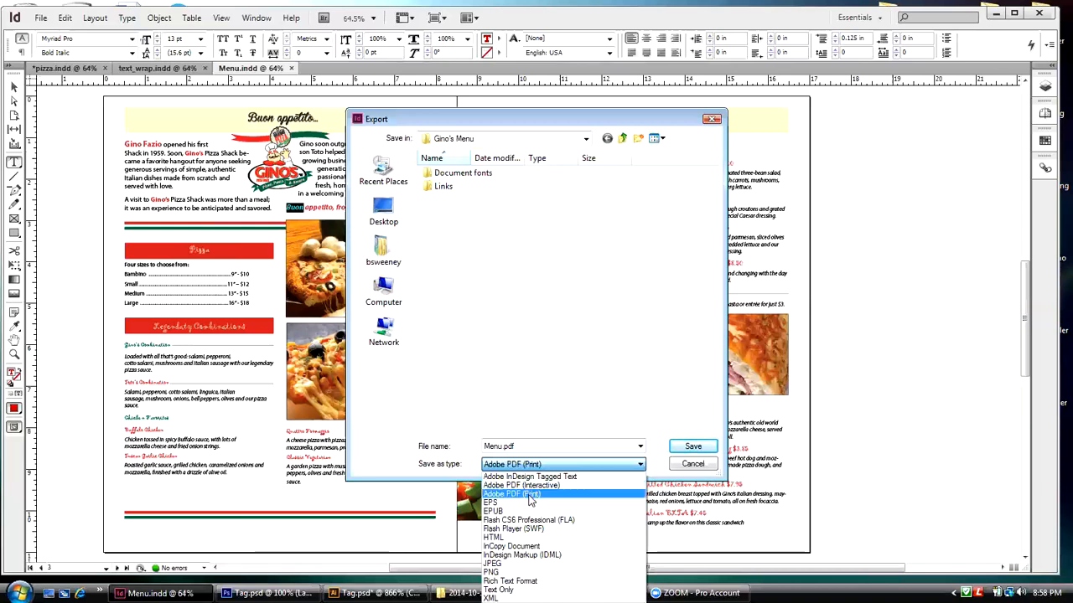
left_click(529, 494)
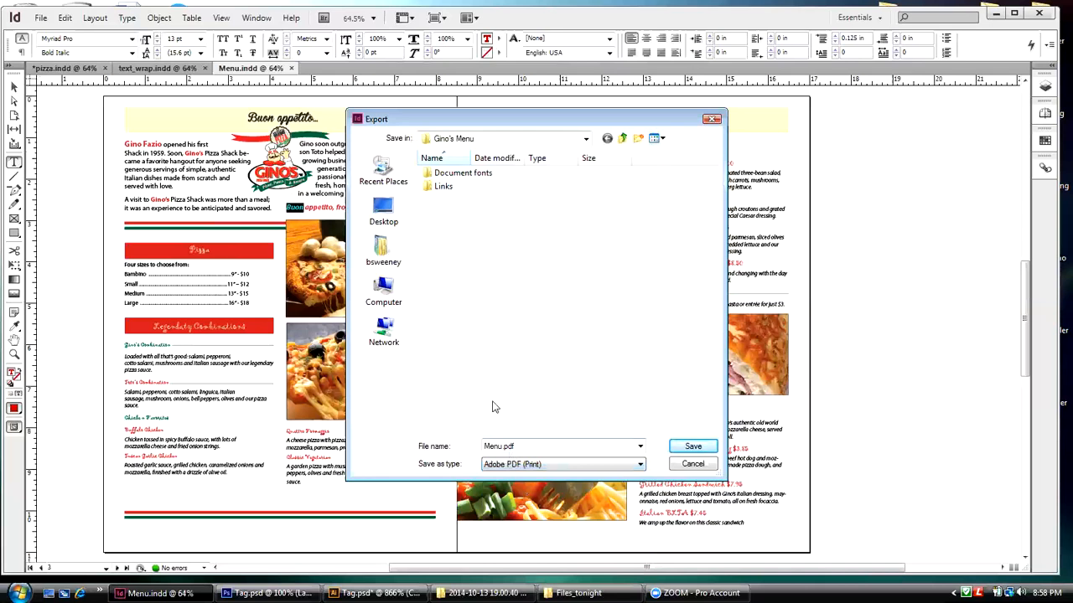
Step: Save the PDF export in the Menu Final folder inside Files_tonight on the Desktop
left_click(383, 212)
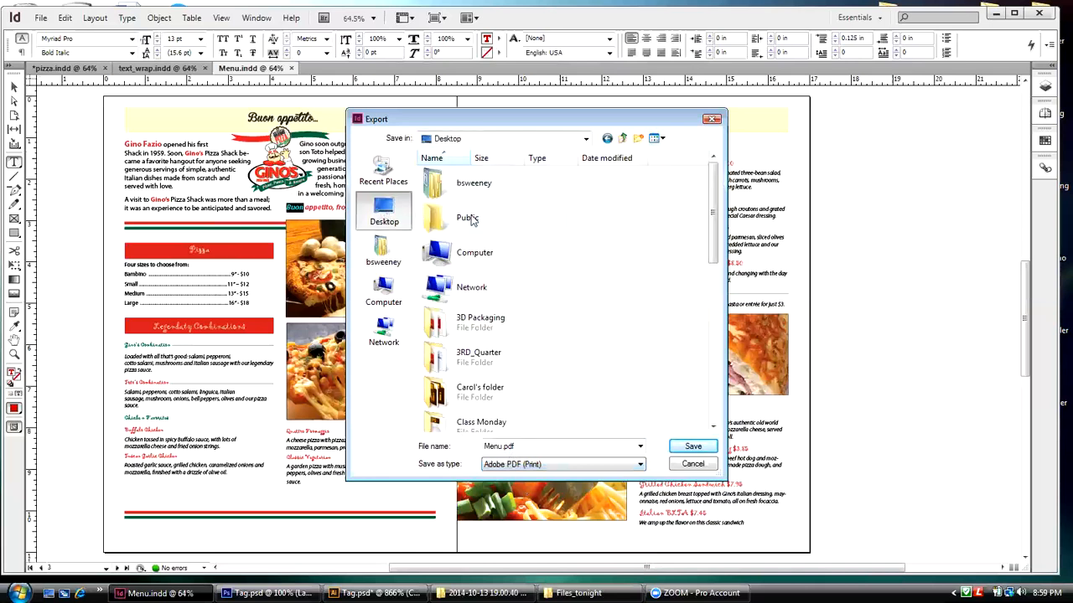
left_click_drag(712, 209, 712, 321)
double_click(441, 323)
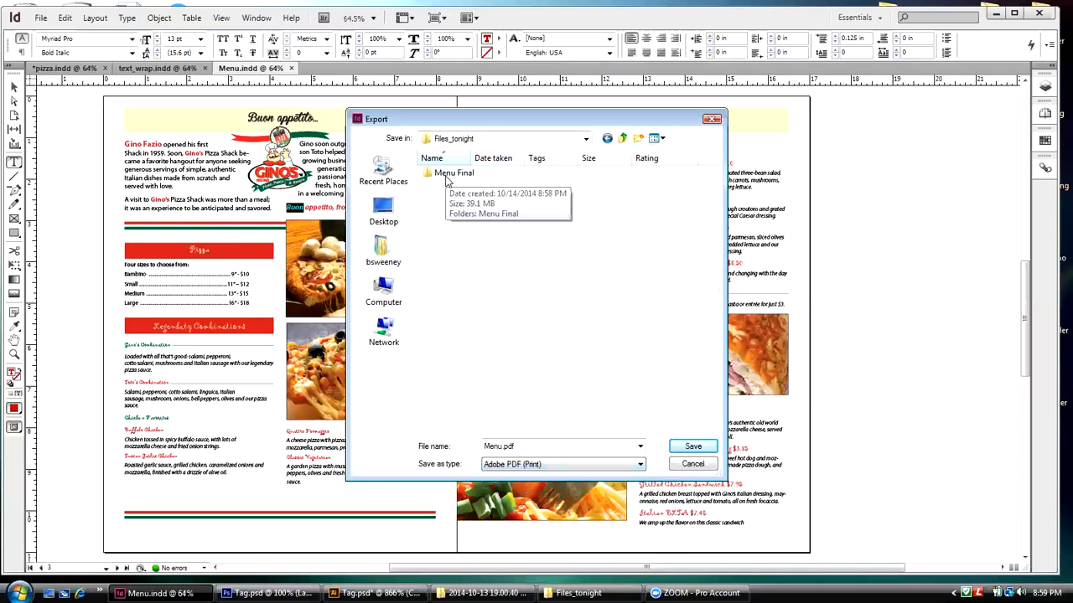
double_click(448, 174)
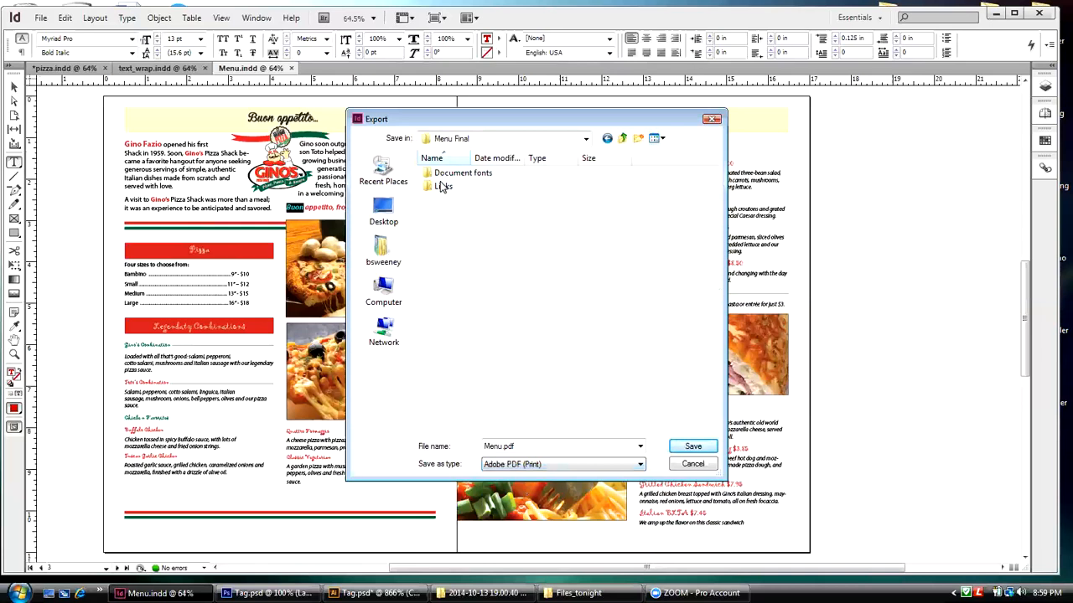
left_click(692, 448)
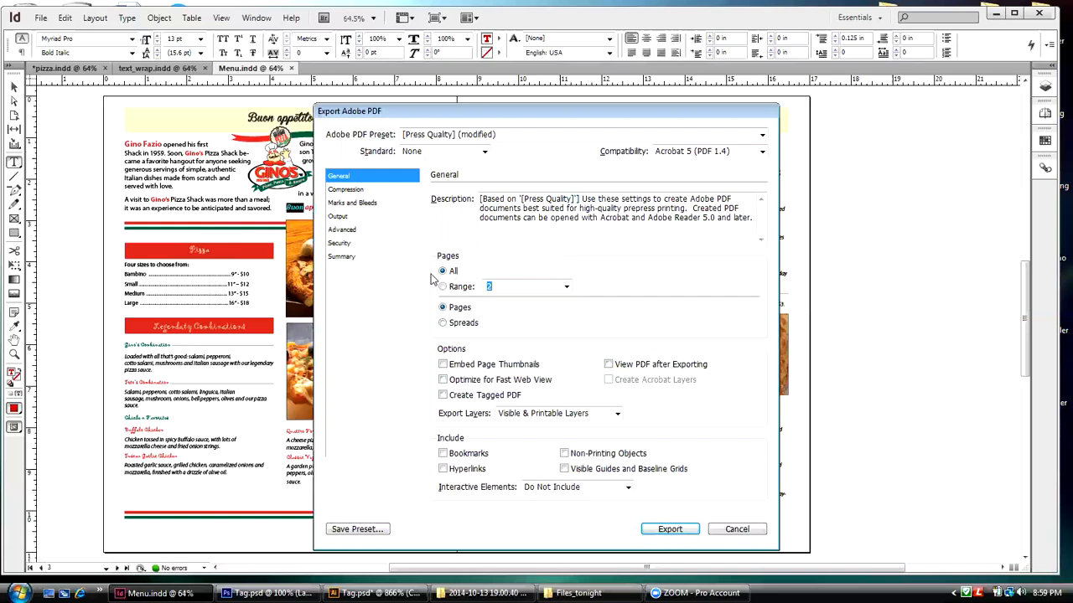
Step: Export the PDF with the High Quality Print preset, all printer's marks, the document bleed settings and the slug area included
left_click(761, 136)
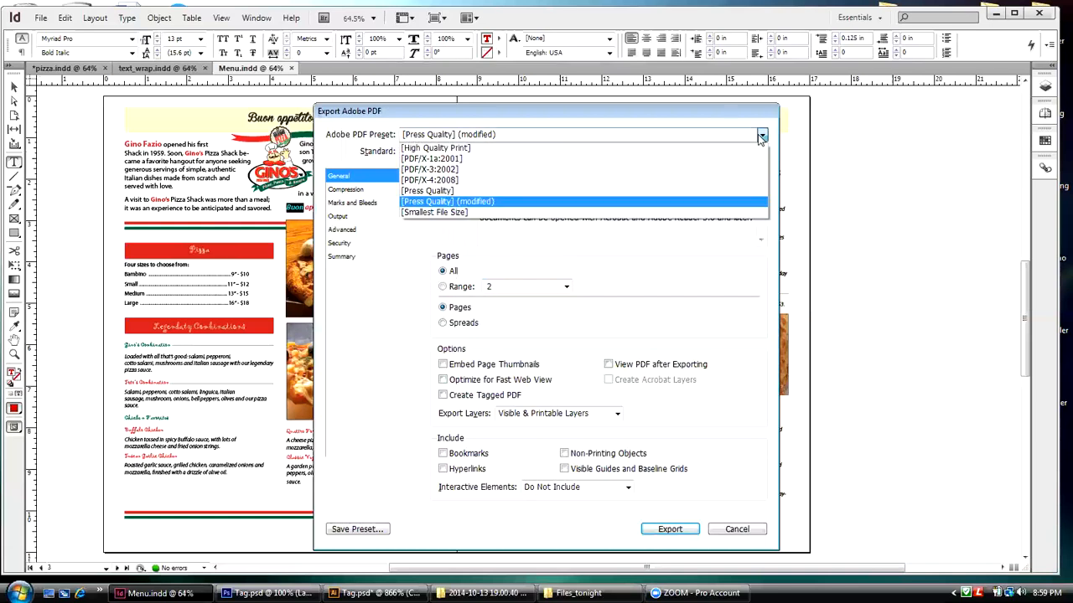
left_click(466, 148)
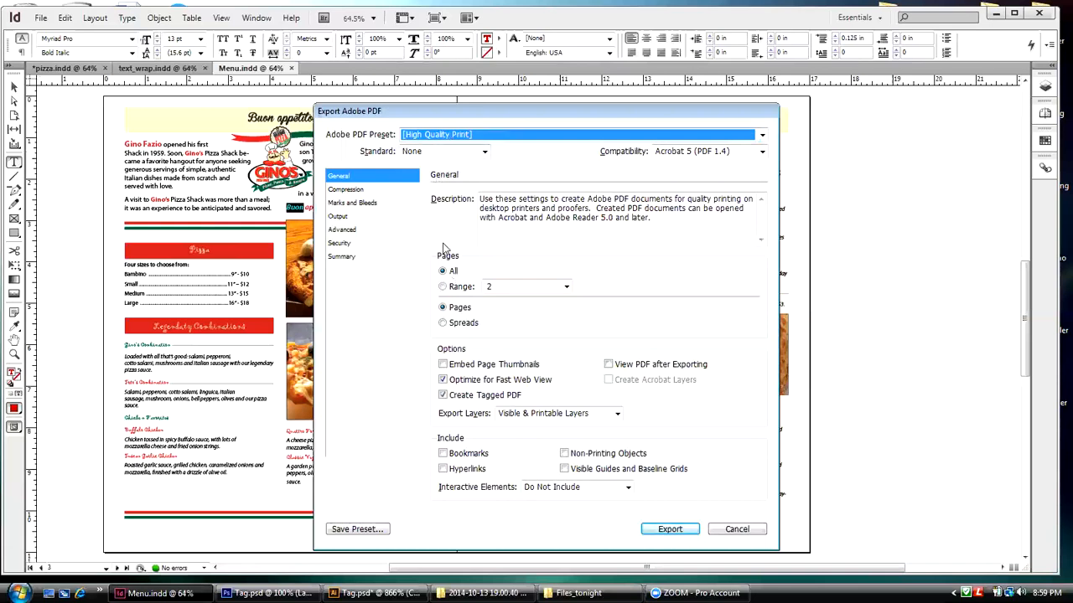
left_click(366, 203)
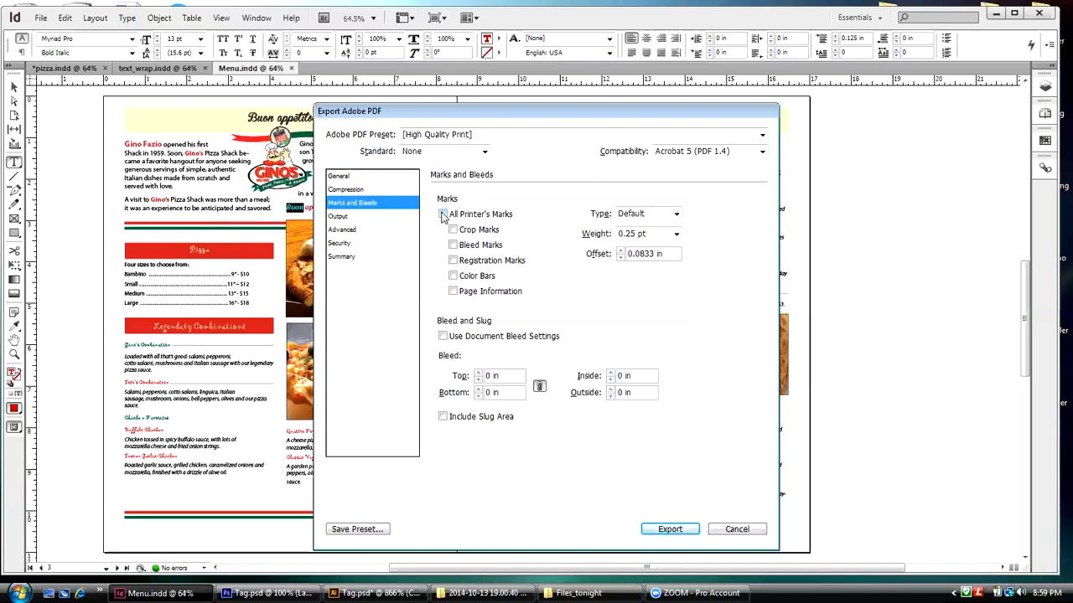
left_click(443, 215)
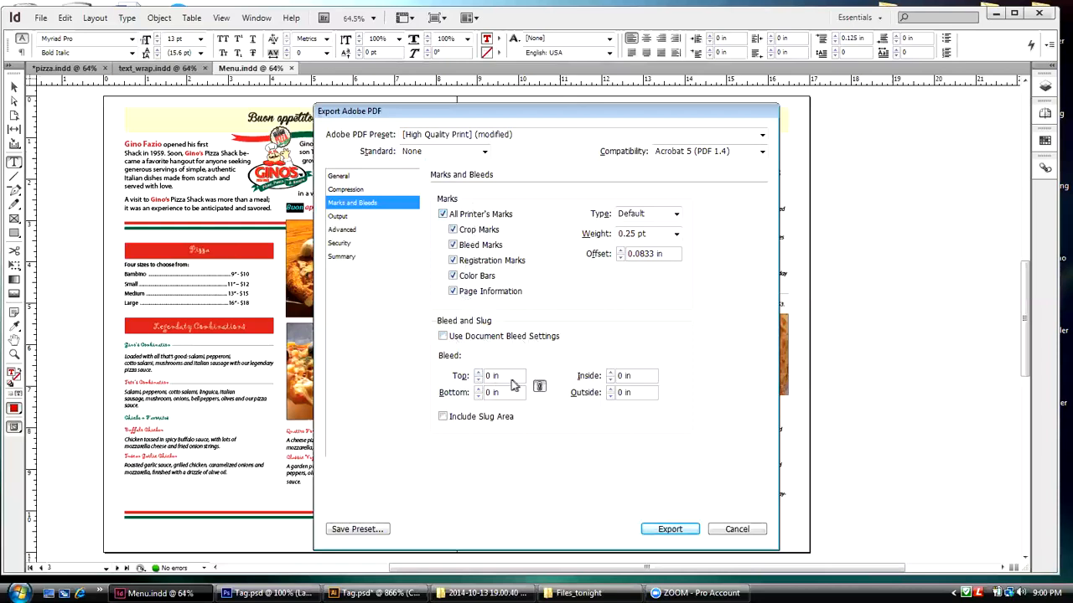
left_click(442, 337)
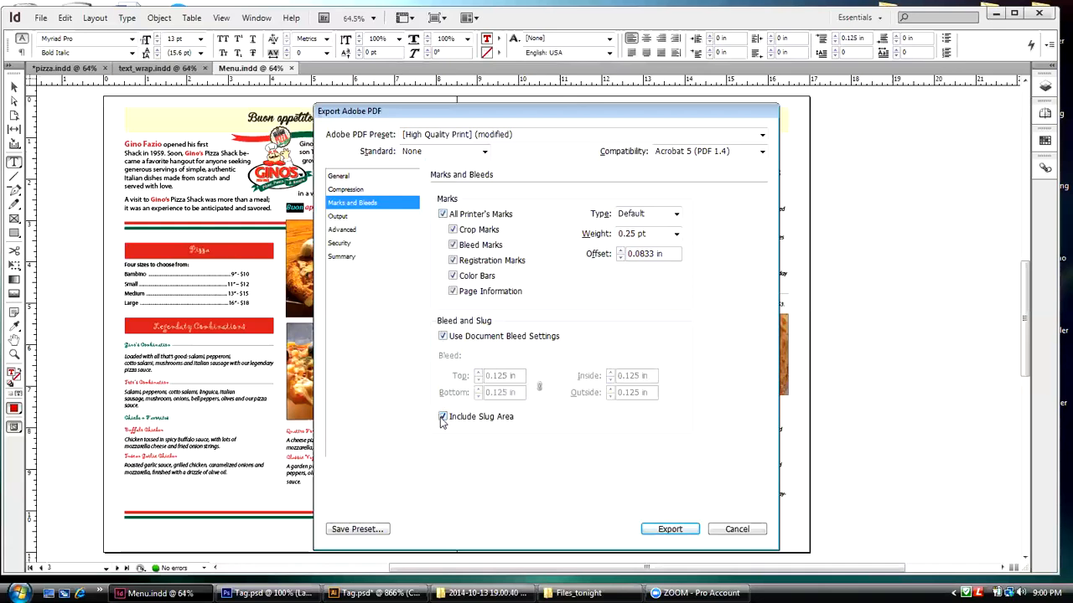
left_click(660, 530)
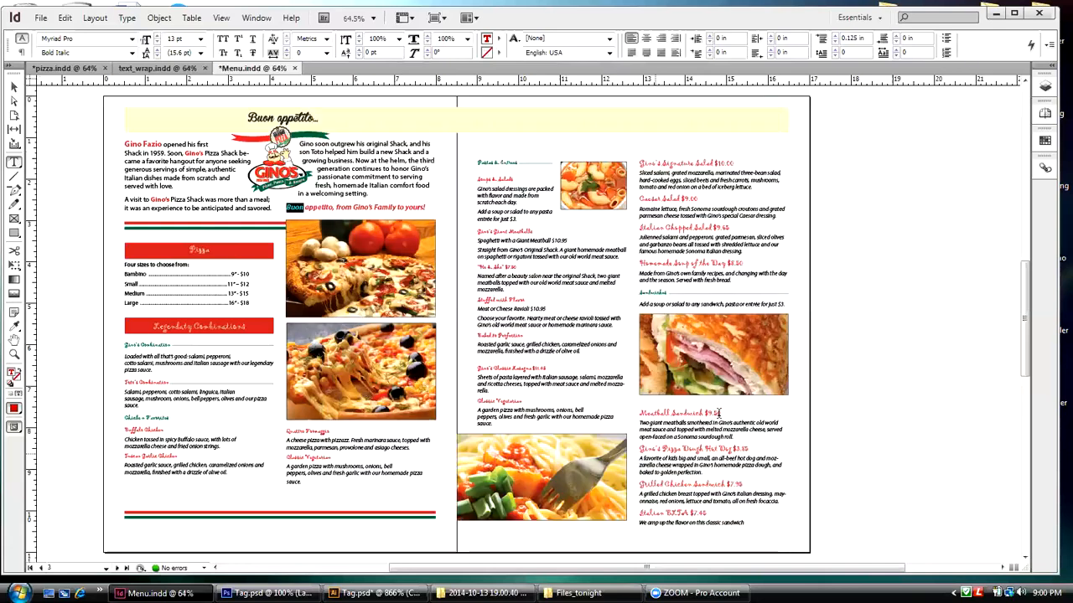
Step: Switch to the desktop, open the Menu Final folder in Files_tonight and inspect its Links and Document fonts subfolders
left_click(995, 14)
double_click(751, 161)
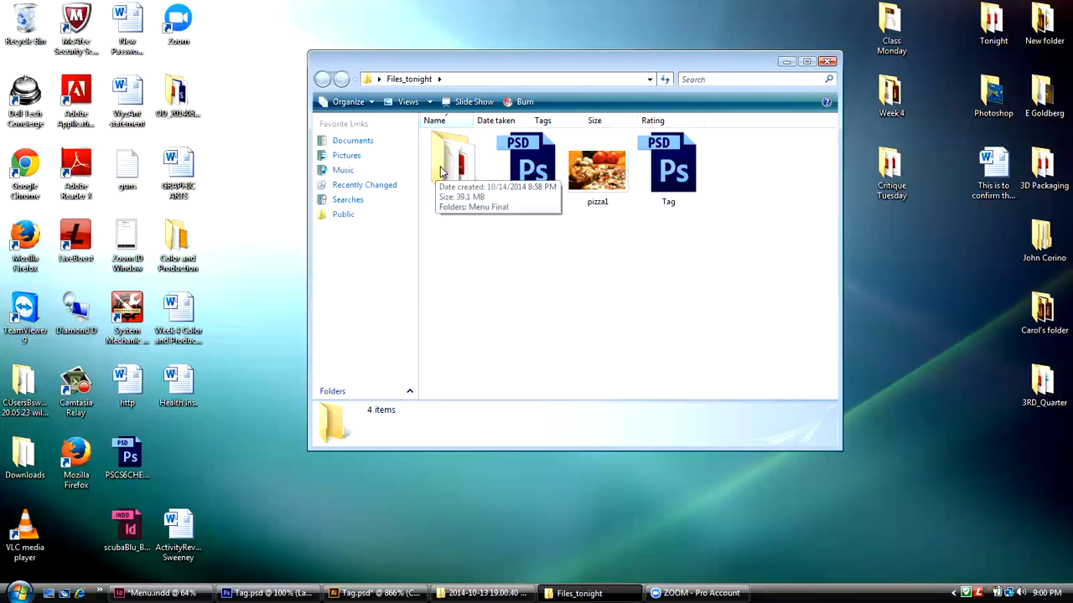
double_click(441, 172)
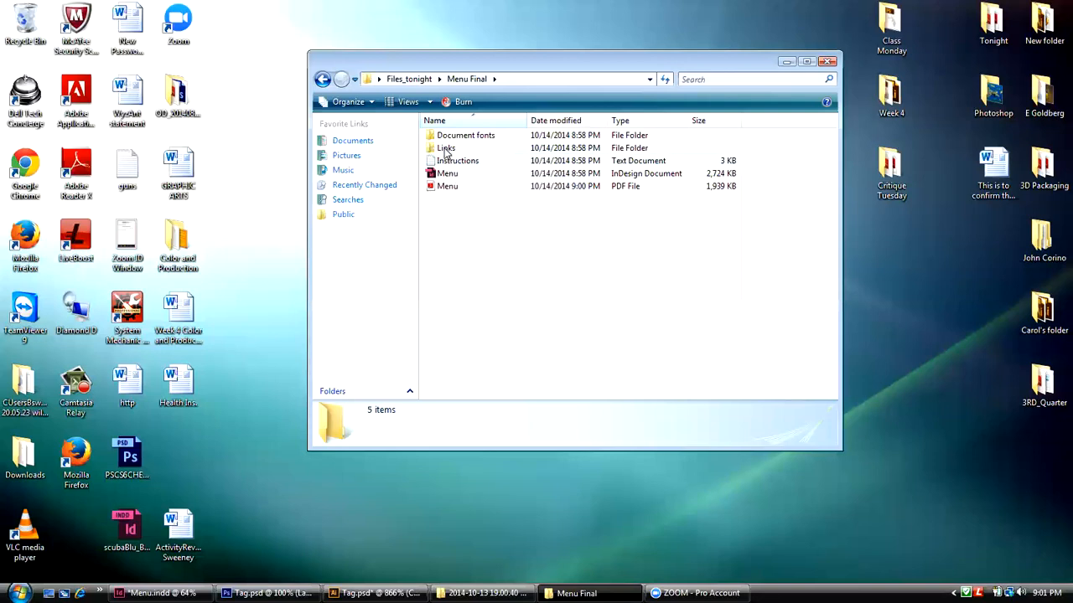
double_click(444, 148)
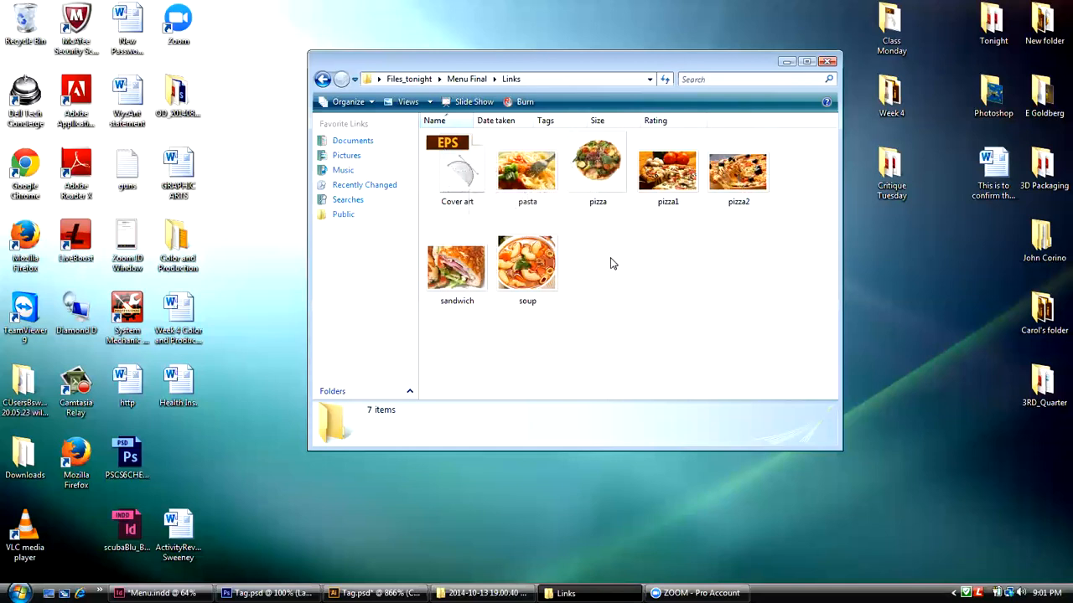
left_click(460, 80)
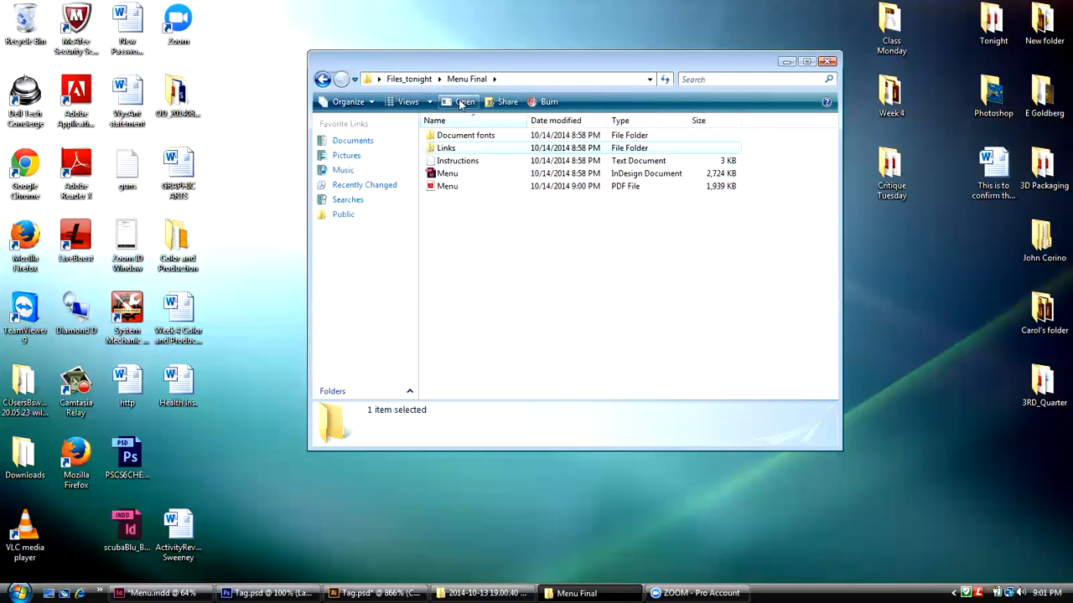
double_click(446, 138)
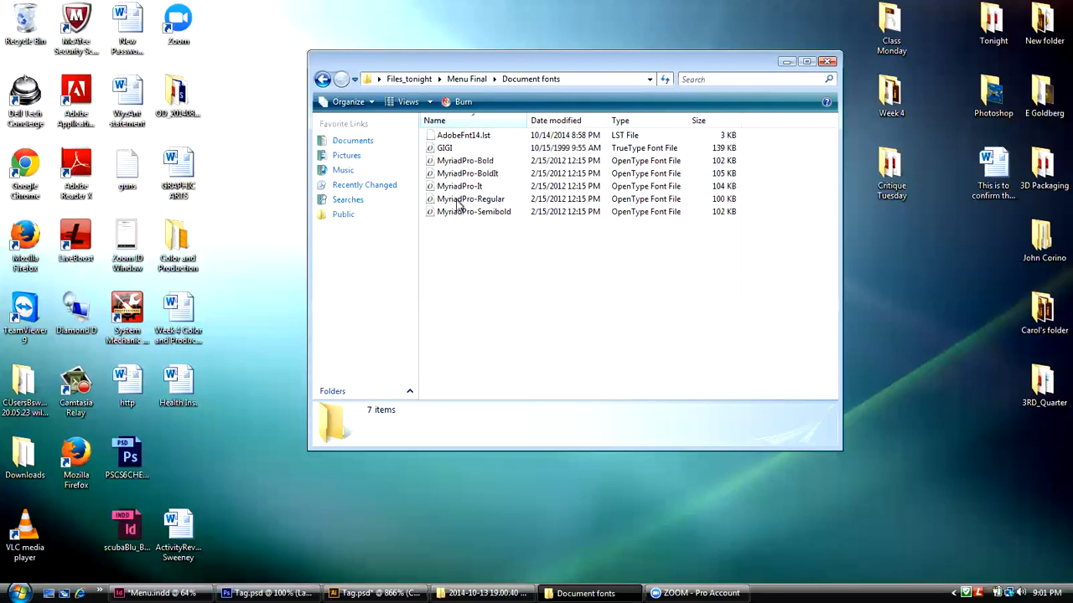
left_click(457, 80)
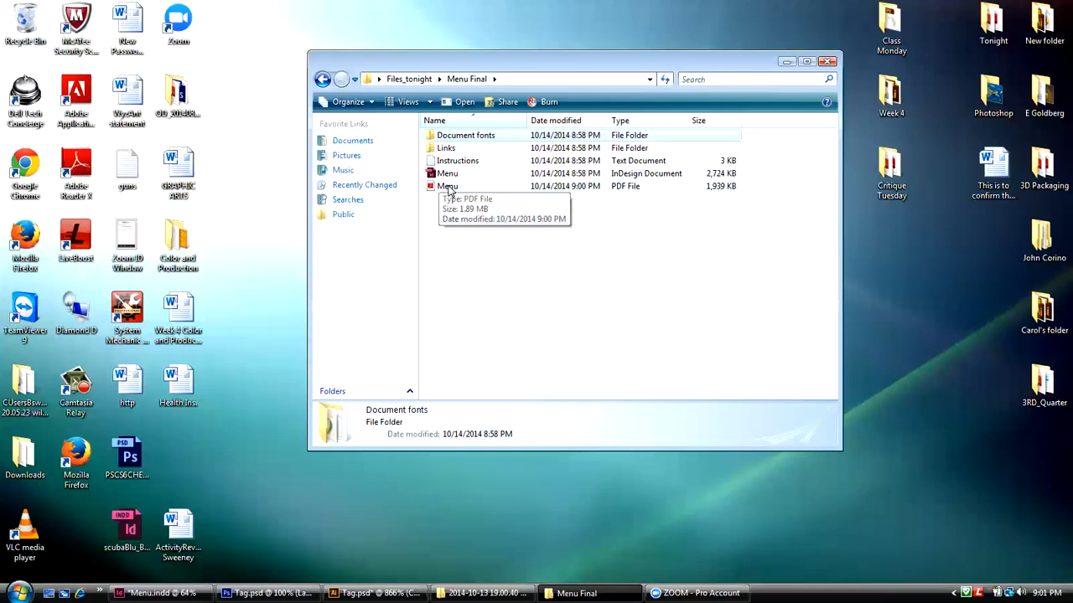
Step: Open the exported Menu PDF in Adobe Reader, show its page thumbnails and reduce the magnification to inspect whole pages with their printer's marks
double_click(448, 187)
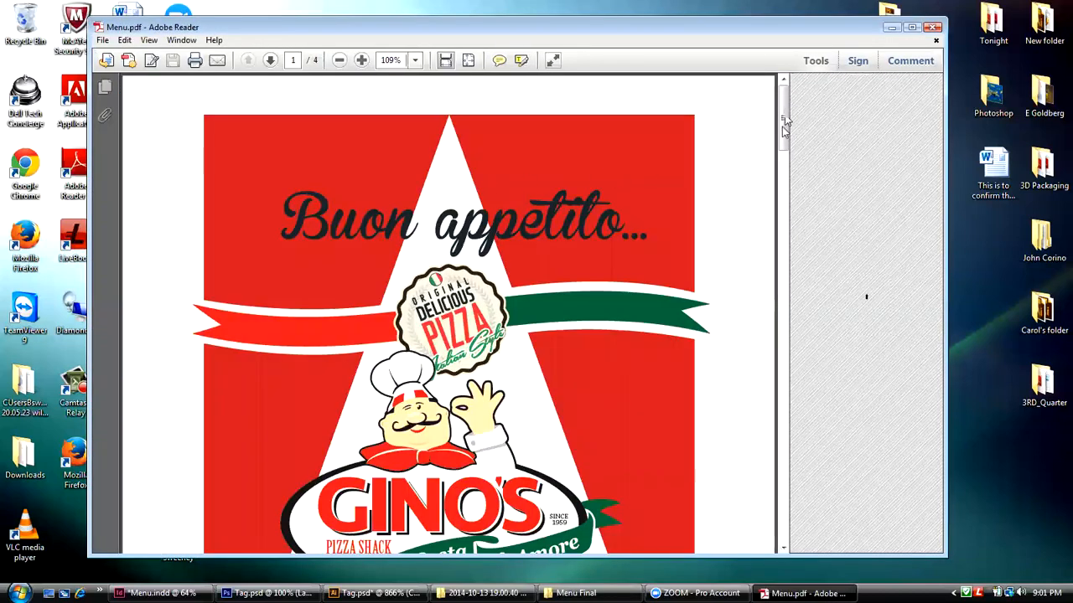
scroll(198, 106, "down", 3)
left_click(109, 88)
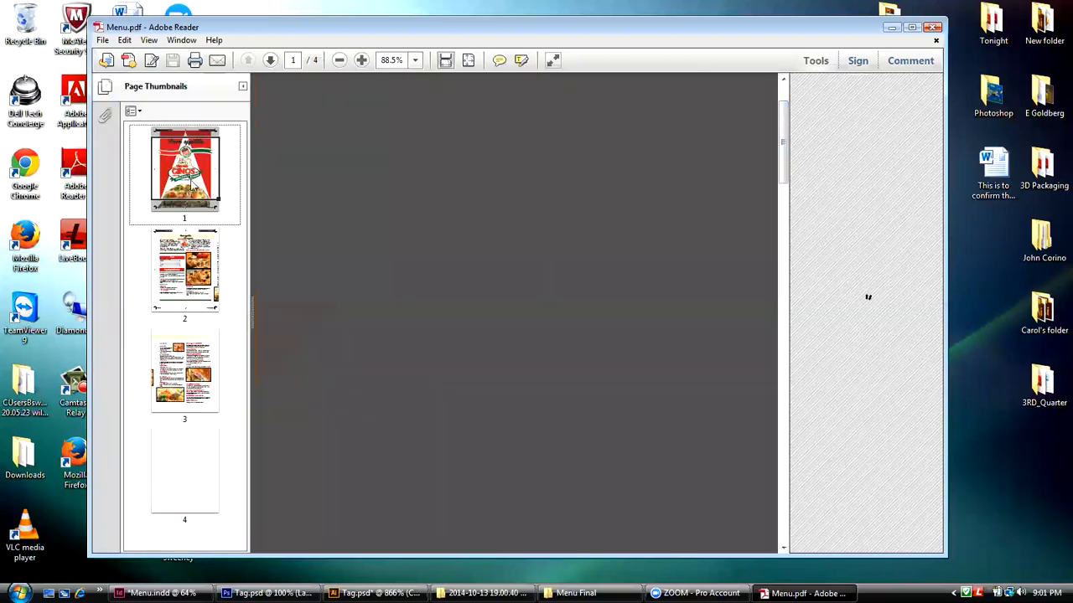
left_click(415, 60)
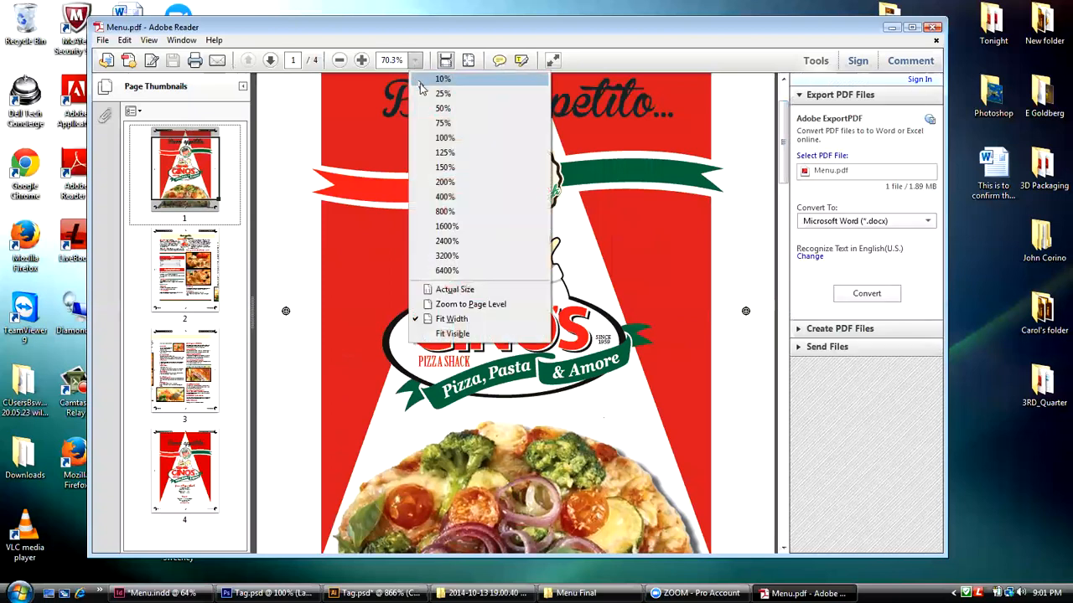
left_click(434, 124)
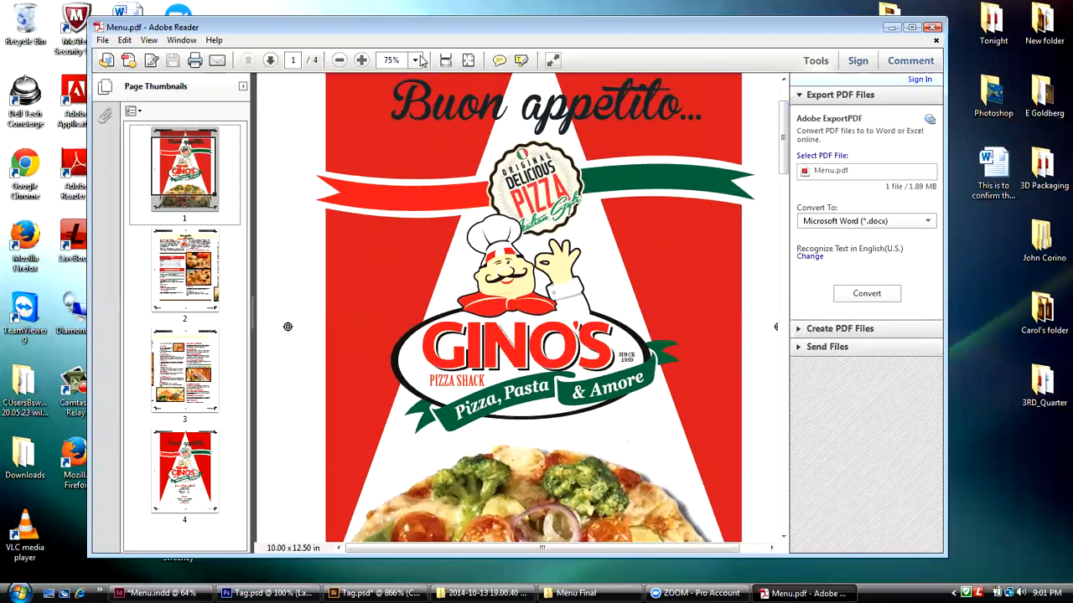
left_click(414, 60)
left_click(438, 100)
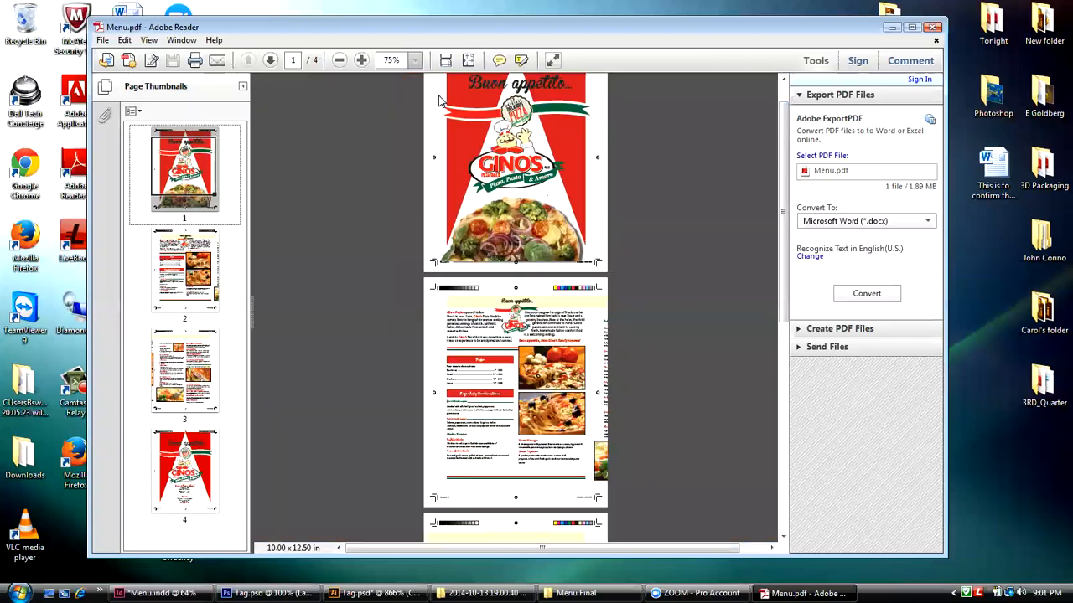
Step: Review the printer's marks on the first pages of the exported Menu PDF, and close the PDF and the Menu Final folder window
left_click_drag(781, 286, 781, 255)
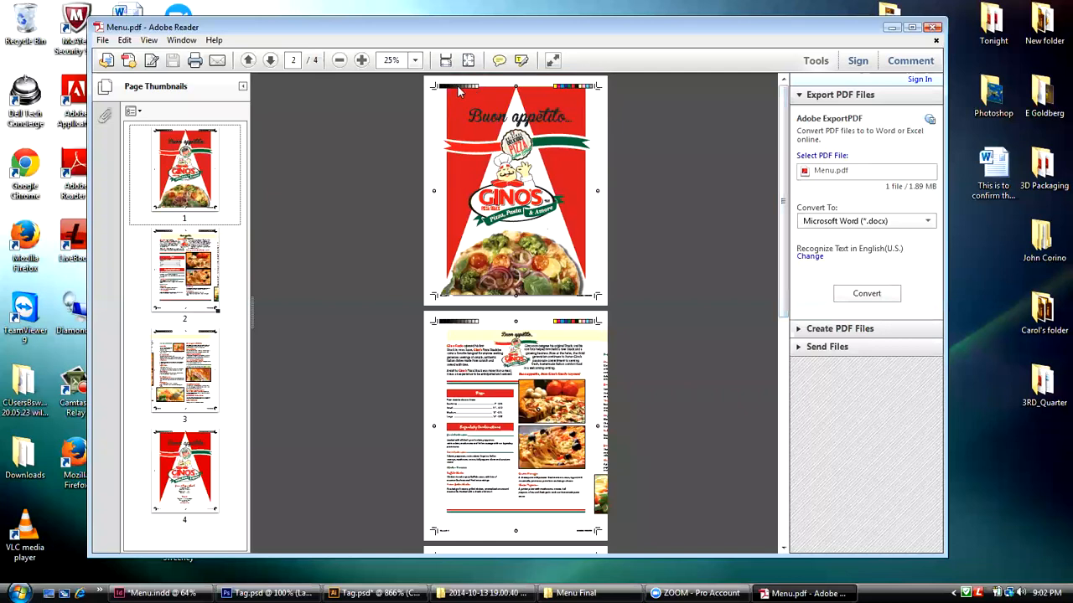
mouse_move(781, 176)
left_mouse_down()
mouse_move(771, 411)
mouse_move(774, 167)
left_mouse_up()
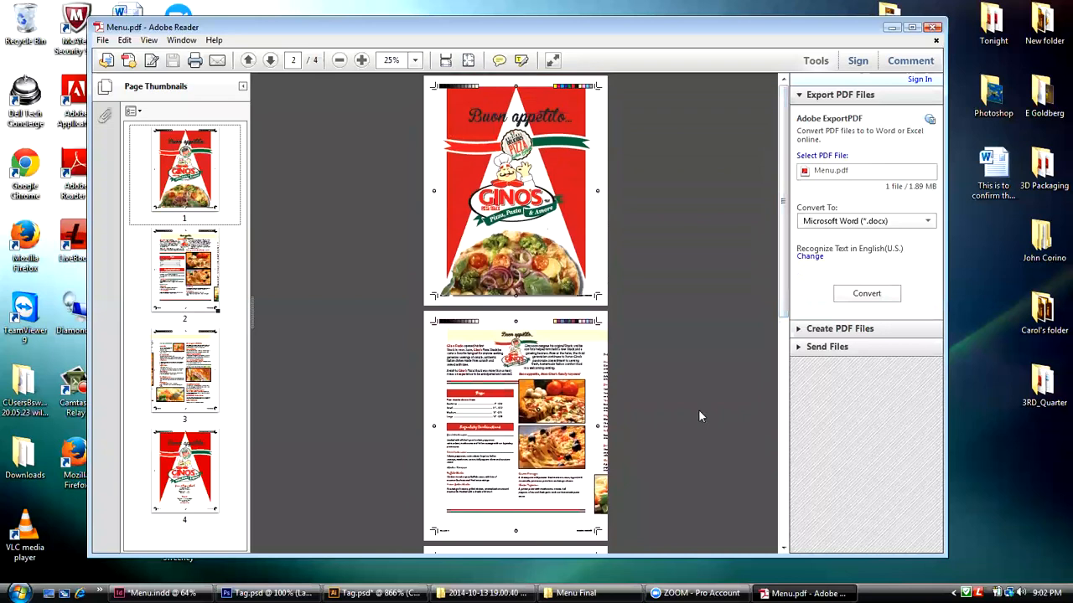
left_click(932, 27)
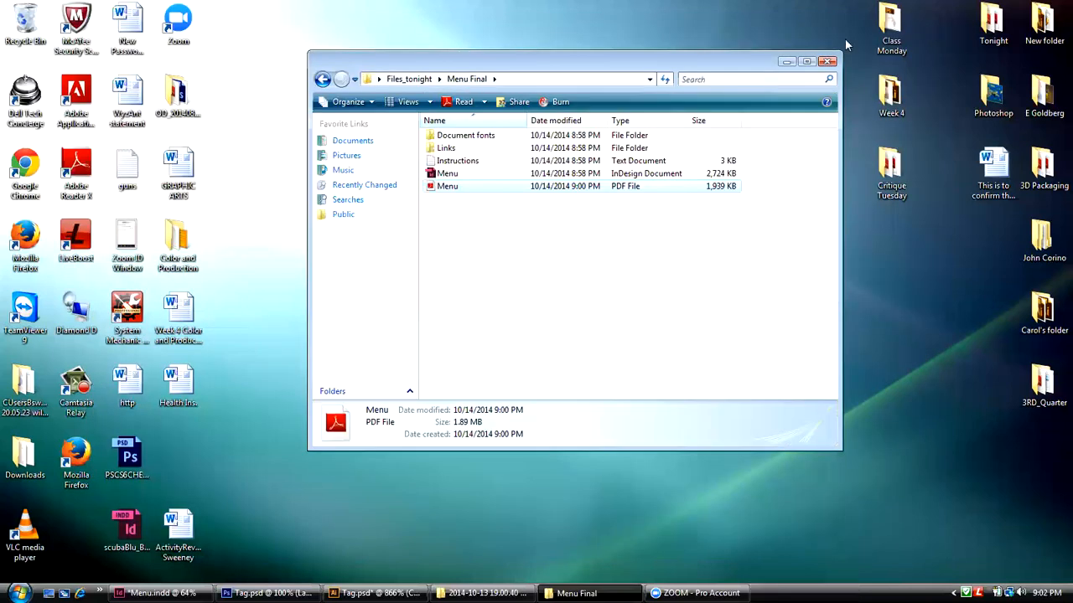
left_click(822, 63)
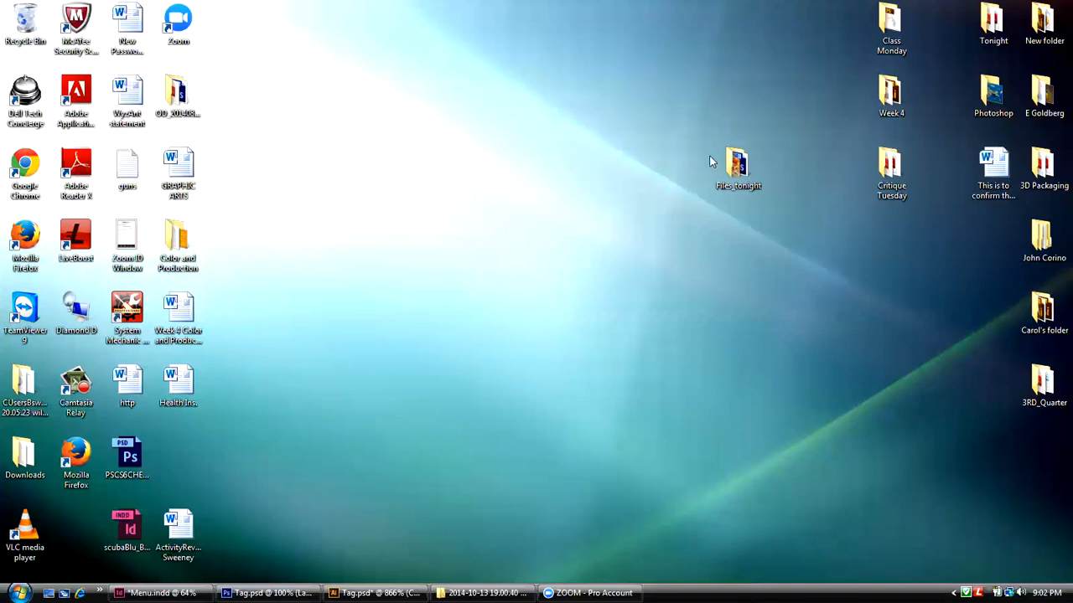
Step: Reposition the Files_tonight folder on the desktop, open it and compress its Menu Final folder into a zipped folder
left_click_drag(728, 160, 560, 160)
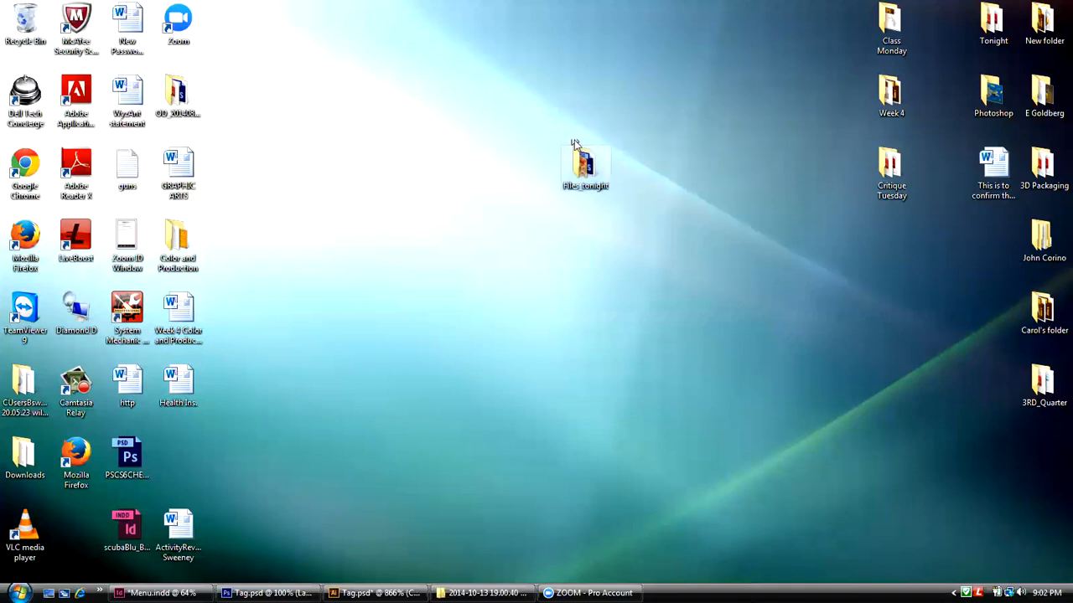
double_click(580, 161)
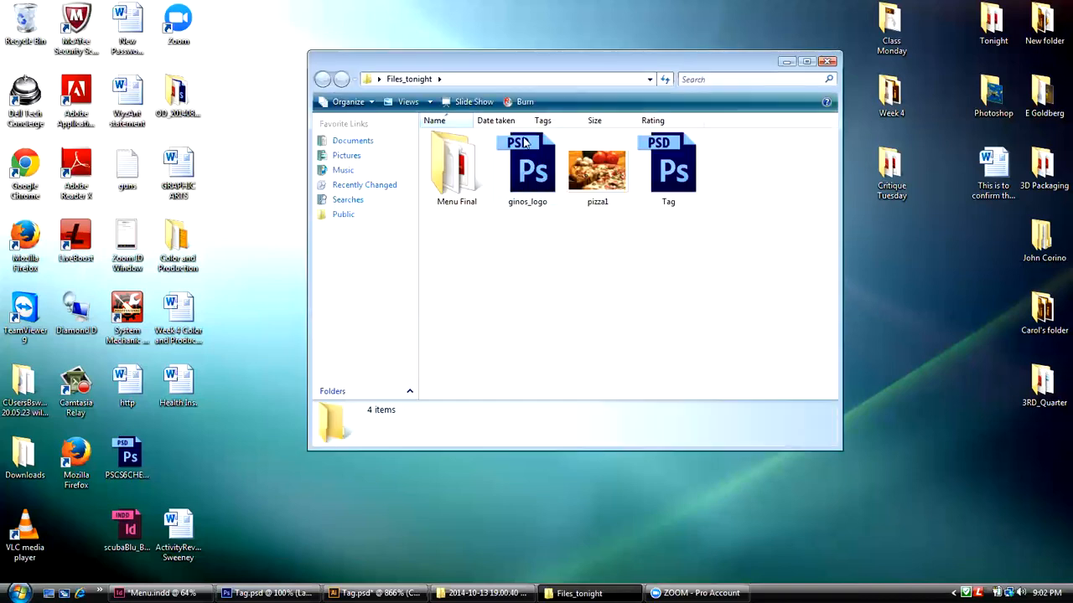
left_click_drag(440, 170, 525, 294)
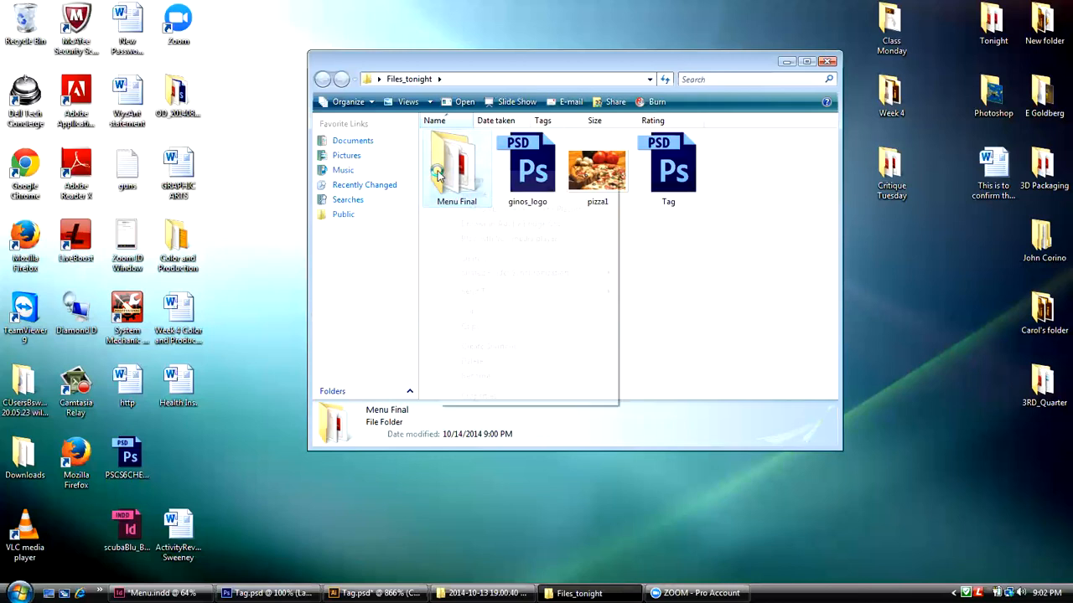
right_click(441, 174)
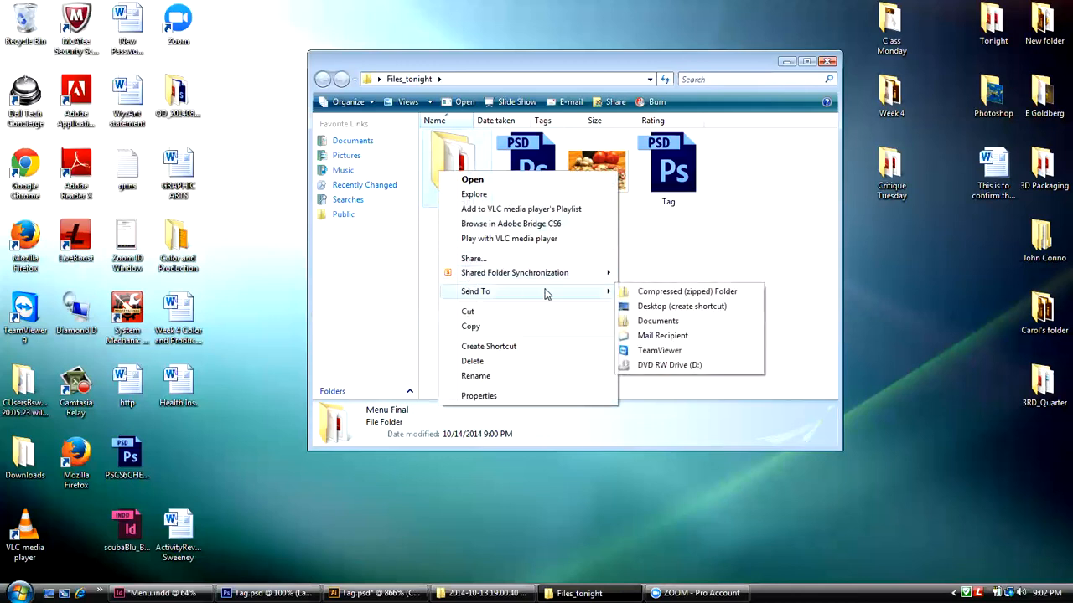
left_click(665, 295)
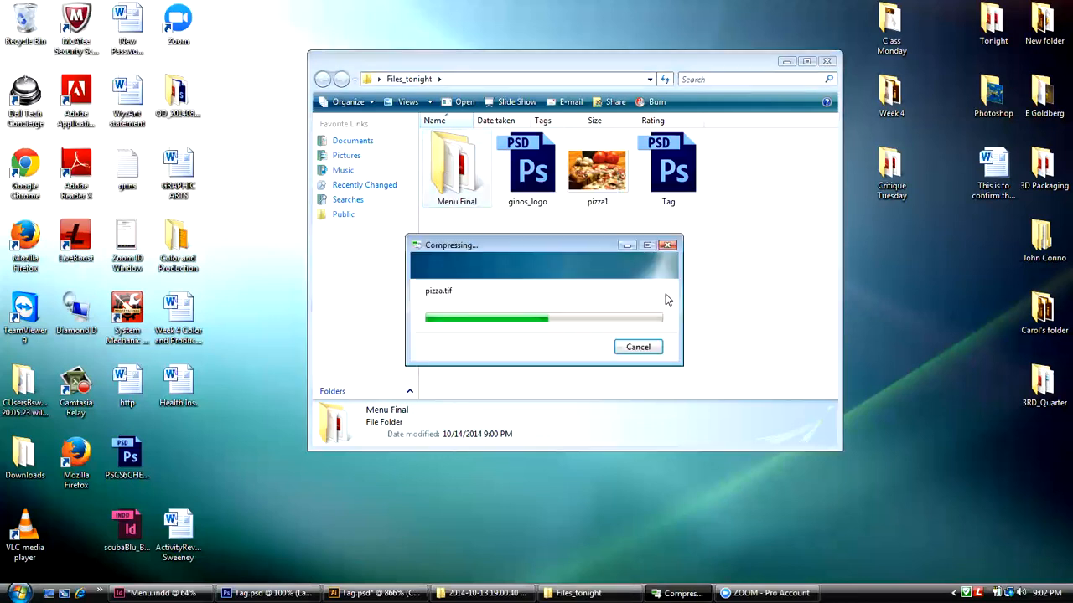